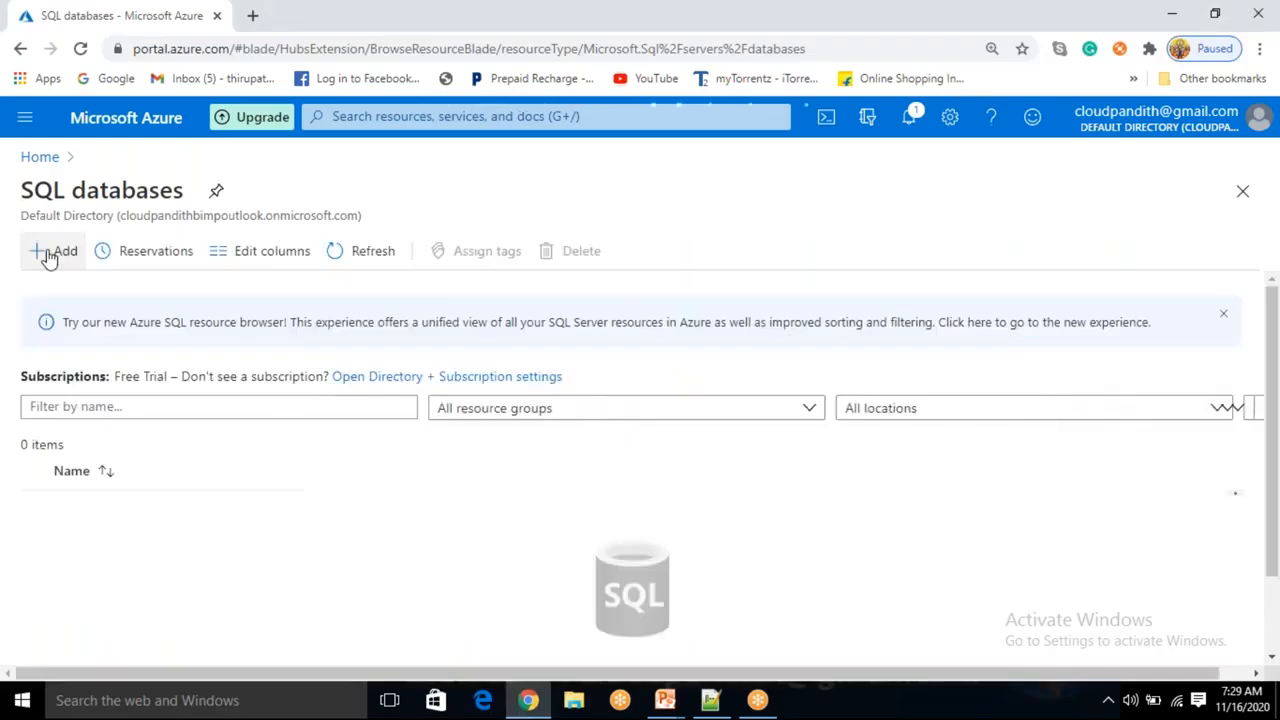
Start creating a SQL database and create a new resource group named cloudpandith-BI-Master-Program1 for it.
click(48, 253)
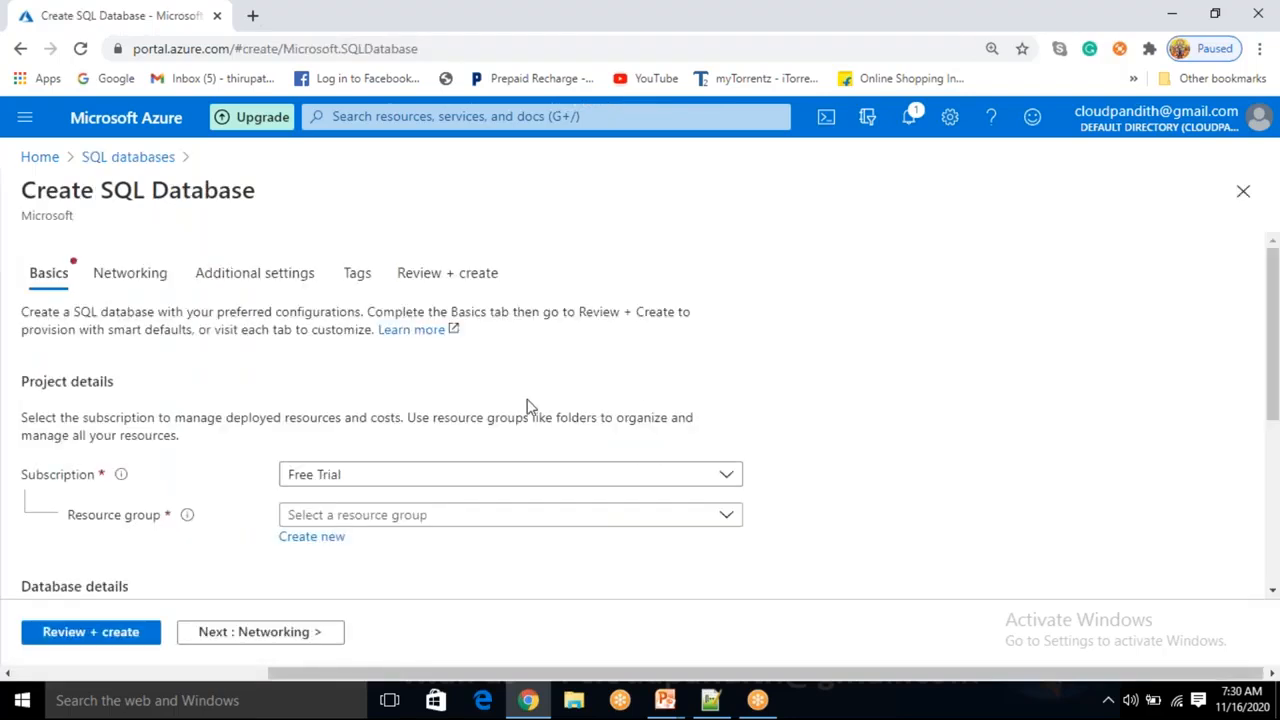
click(335, 541)
text(cloudpandith)
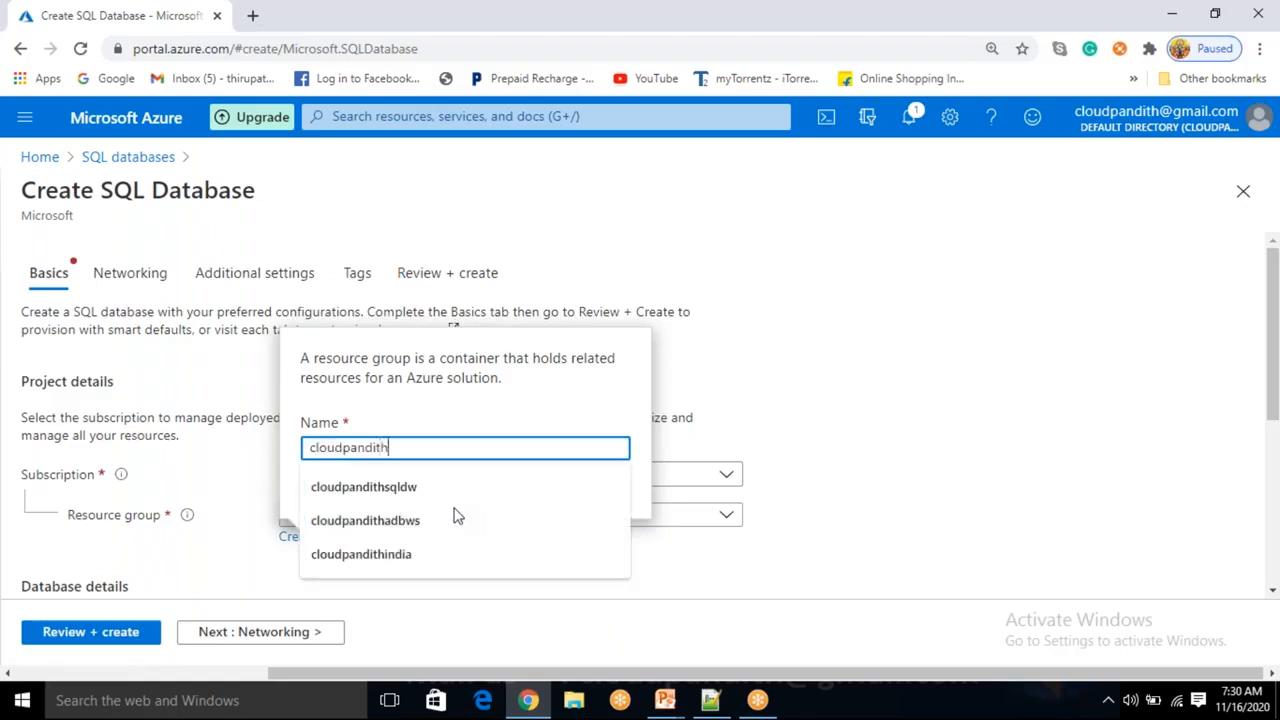
text(-Bus)
key(BackSpace)
key(BackSpace)
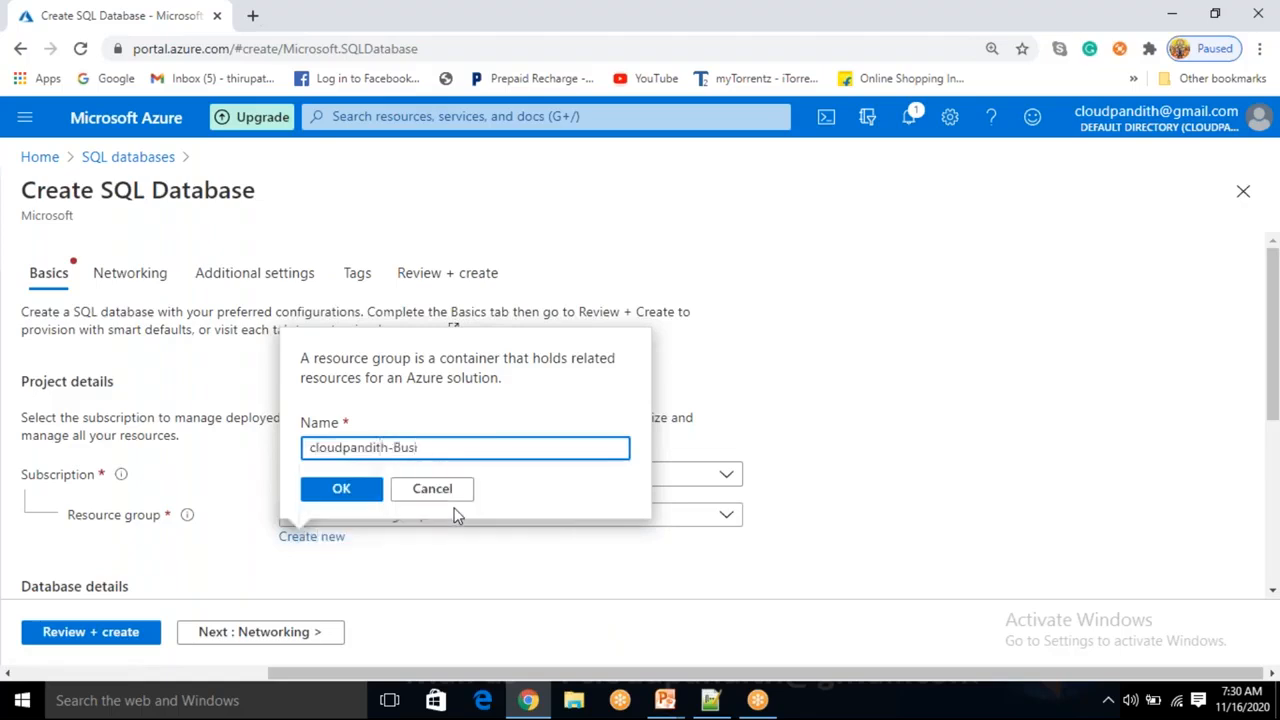
text(l)
text(-Master-Program)
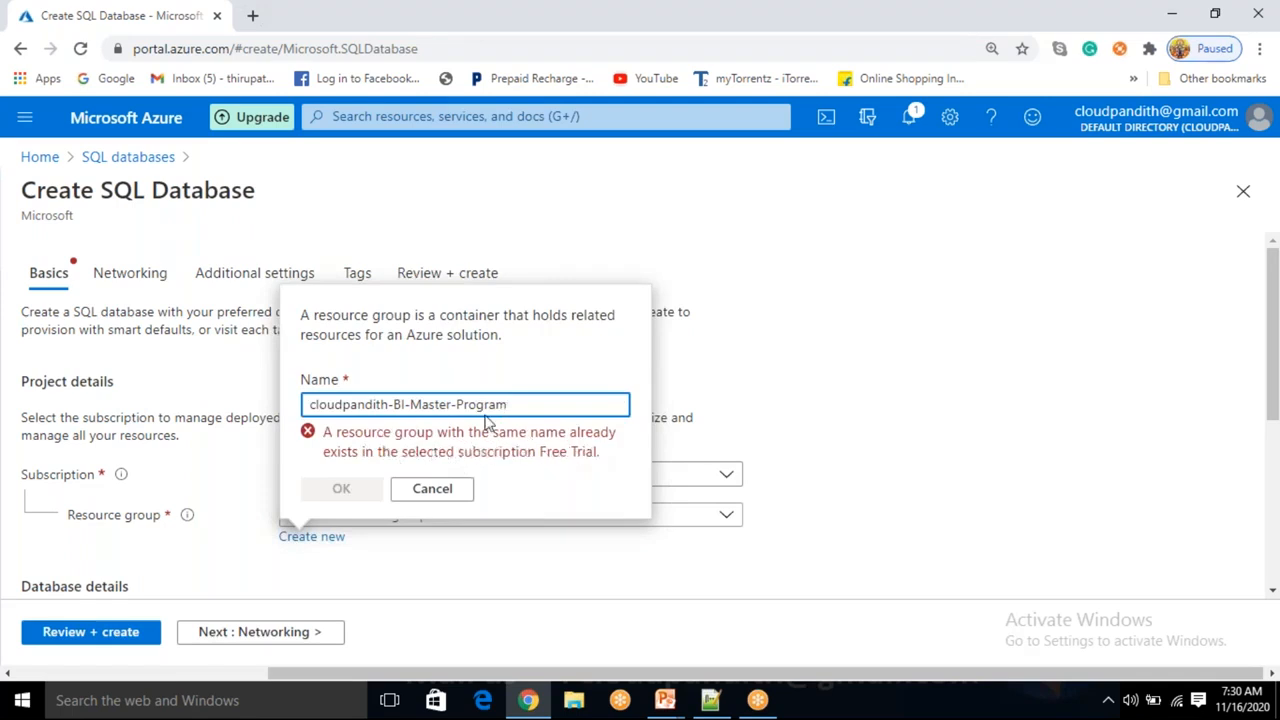
text(1)
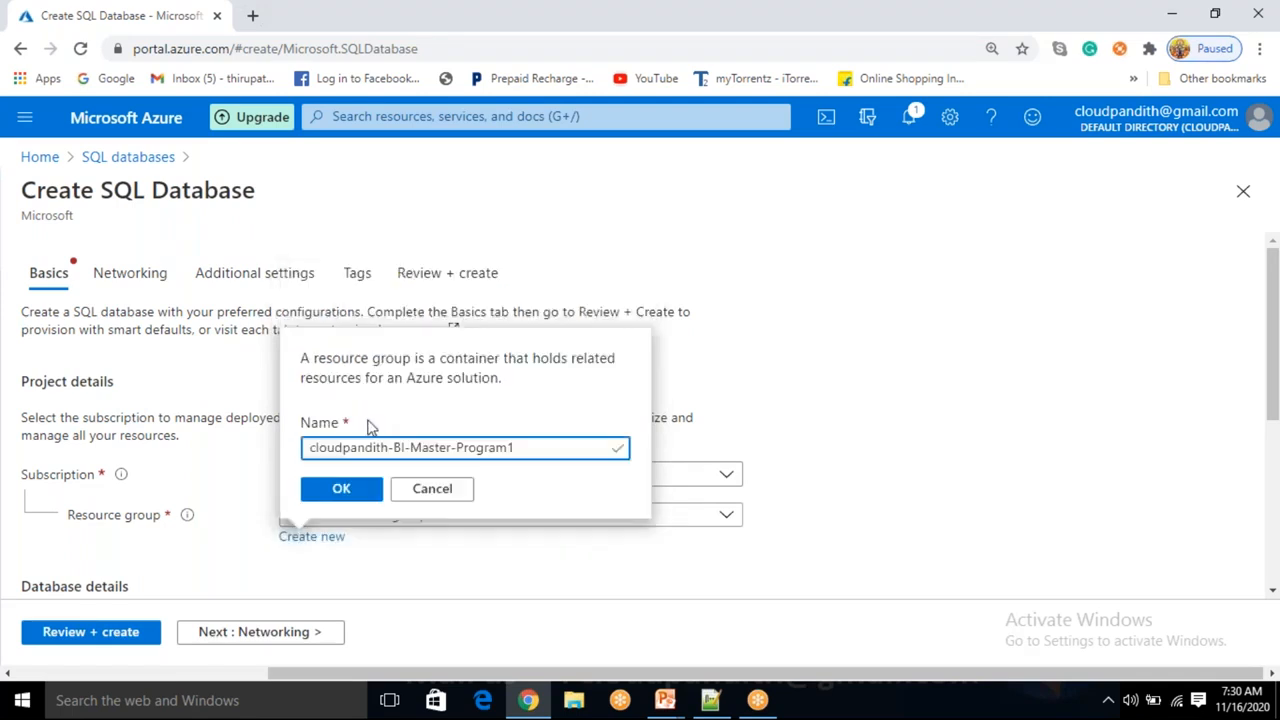
click(341, 489)
Open the new server panel from the database's server setting and close it again.
scroll(458, 372, down, 2)
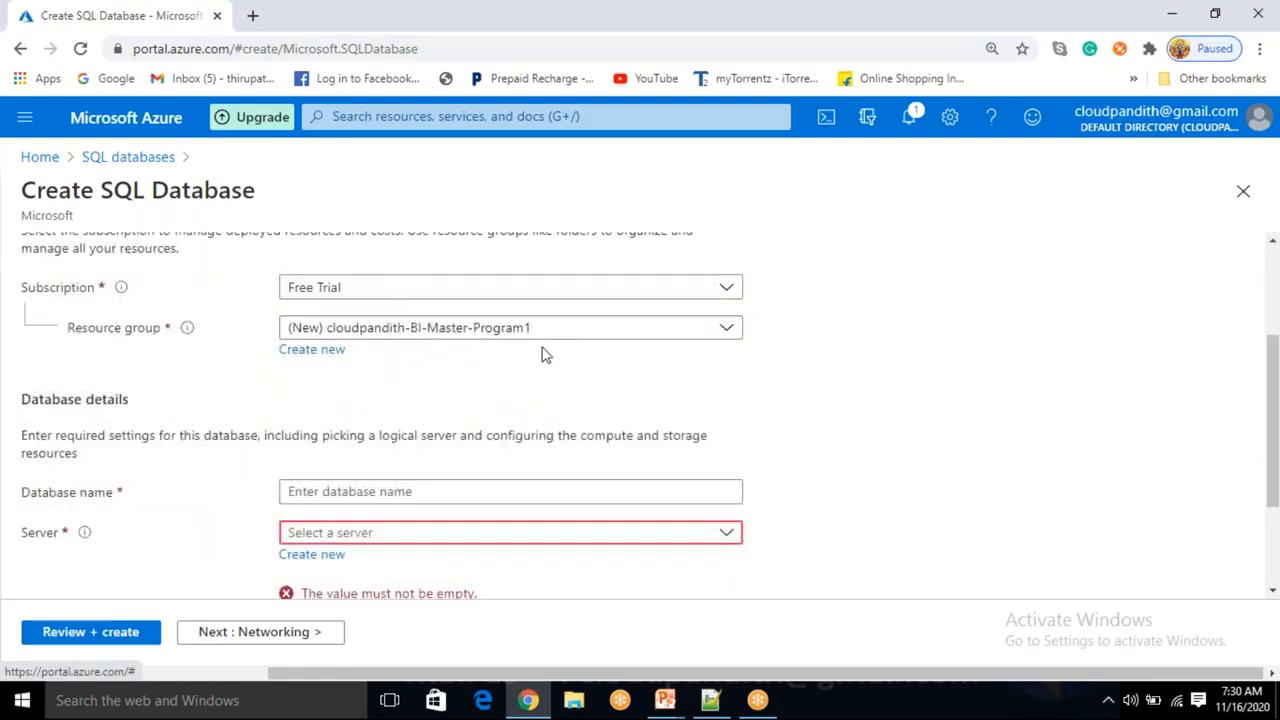
click(331, 491)
click(900, 431)
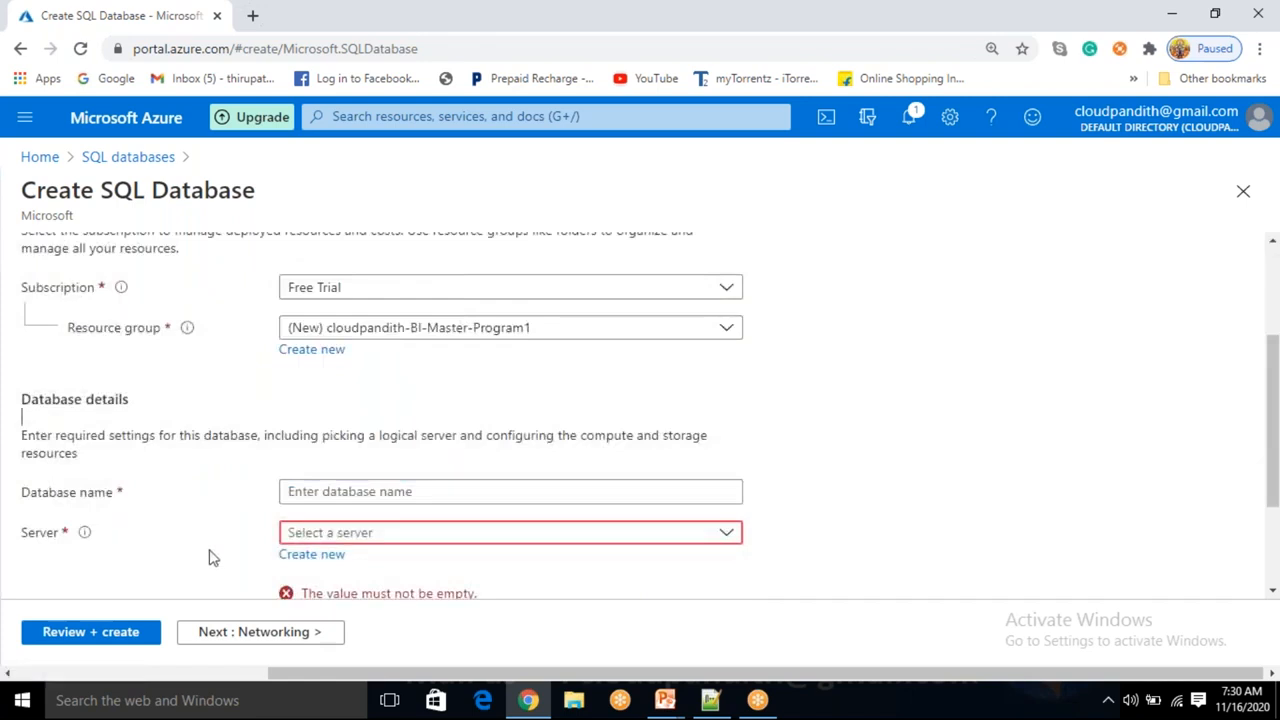
click(348, 488)
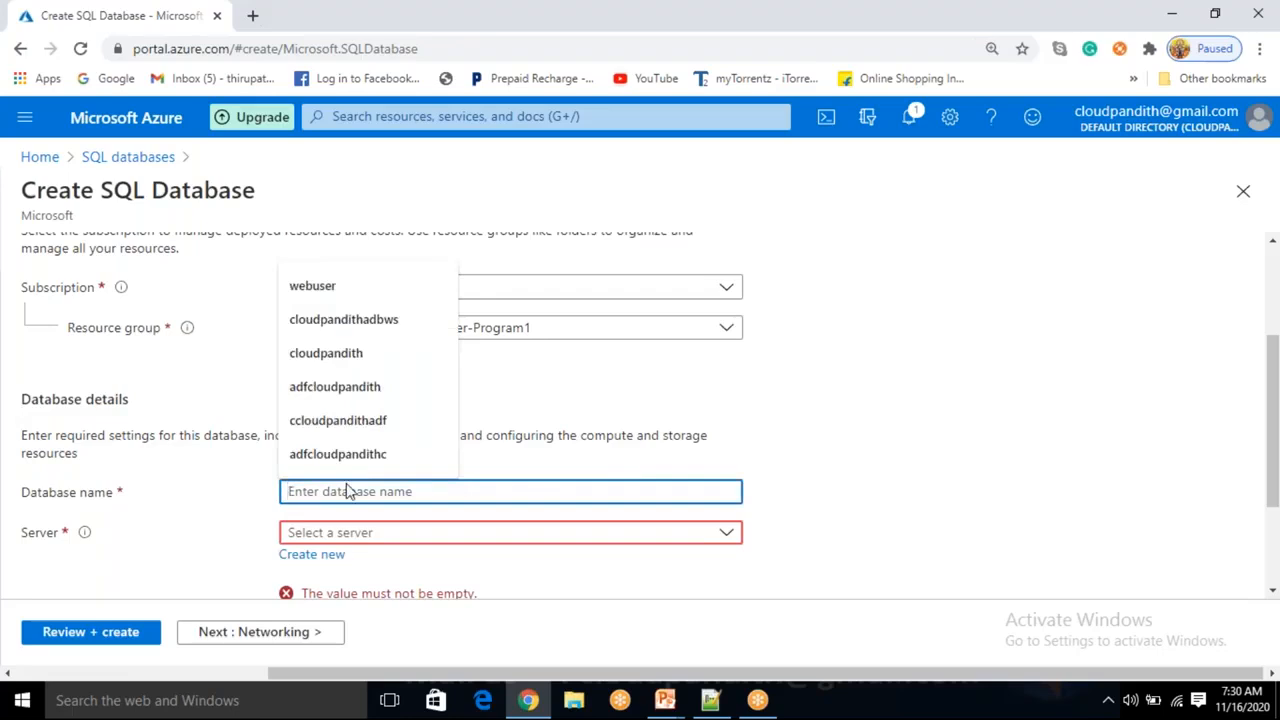
click(79, 537)
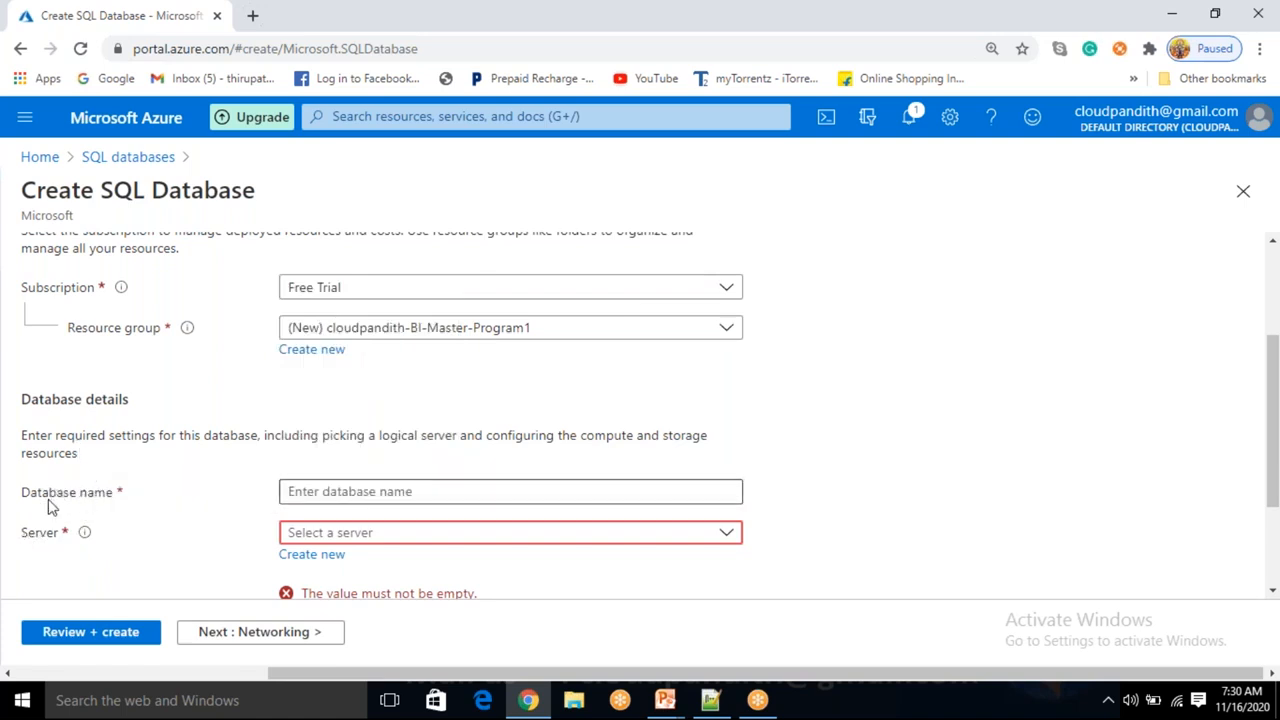
click(370, 492)
click(160, 560)
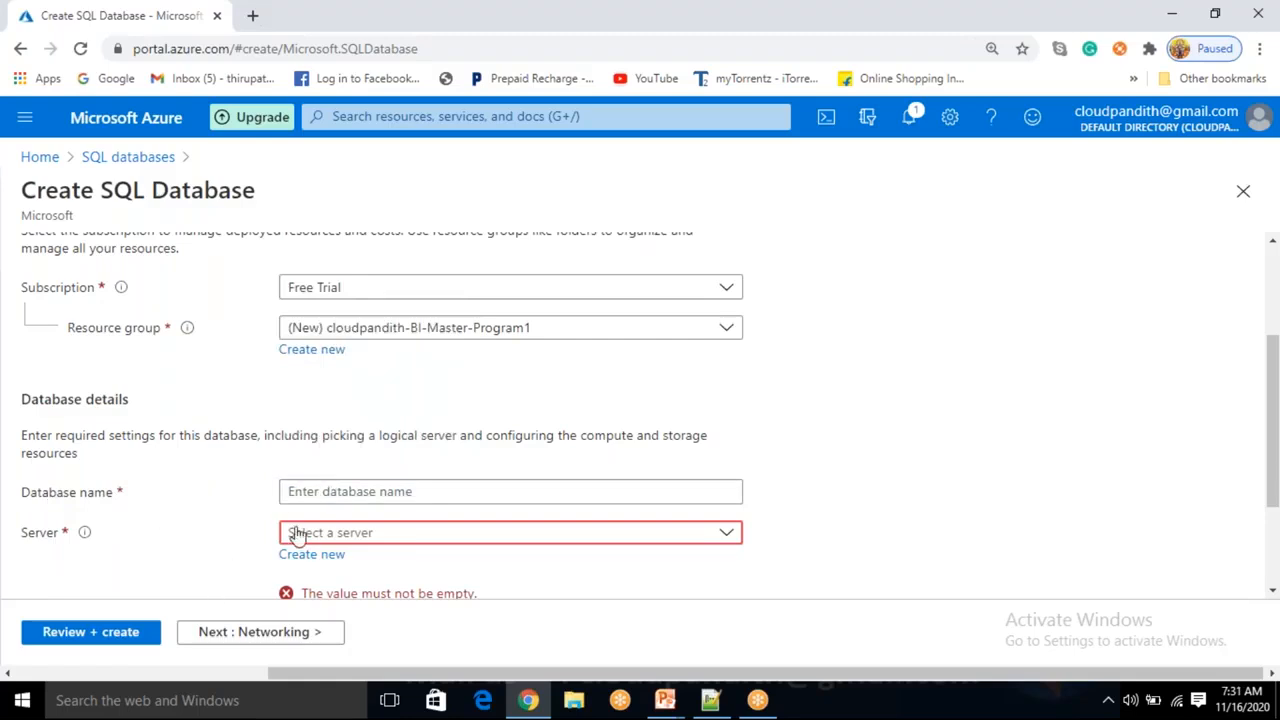
click(303, 562)
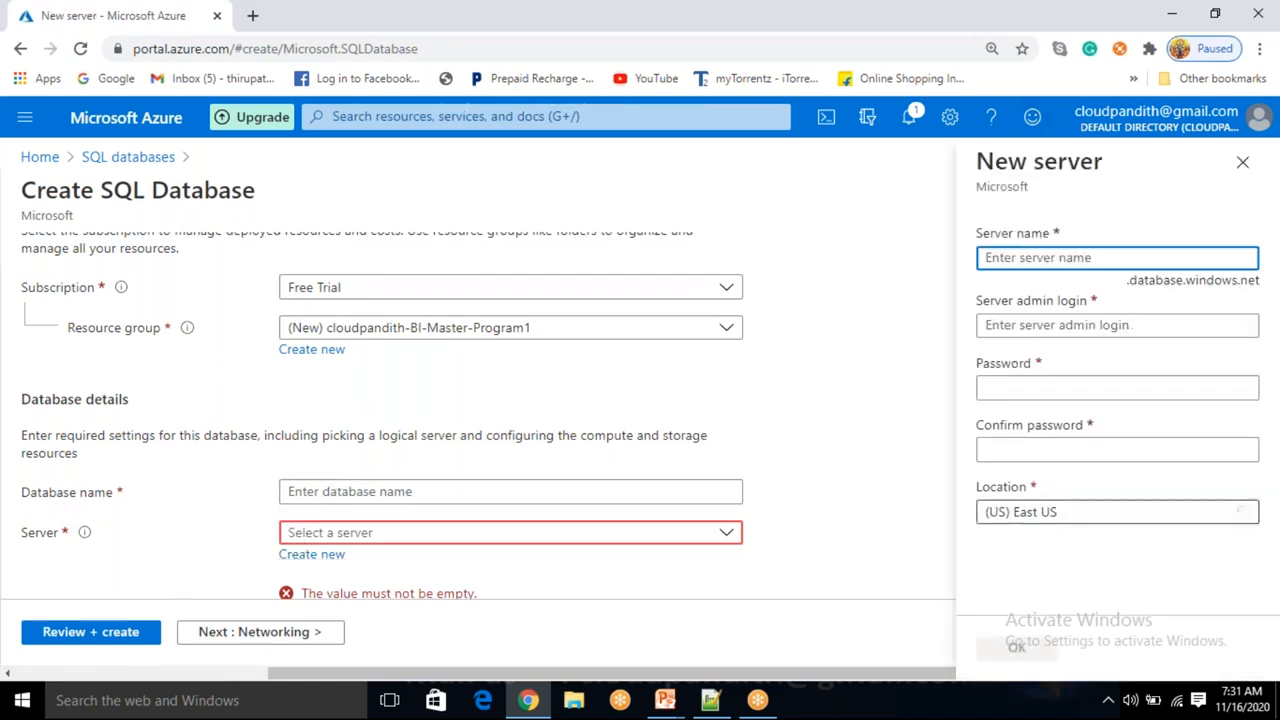
click(1242, 161)
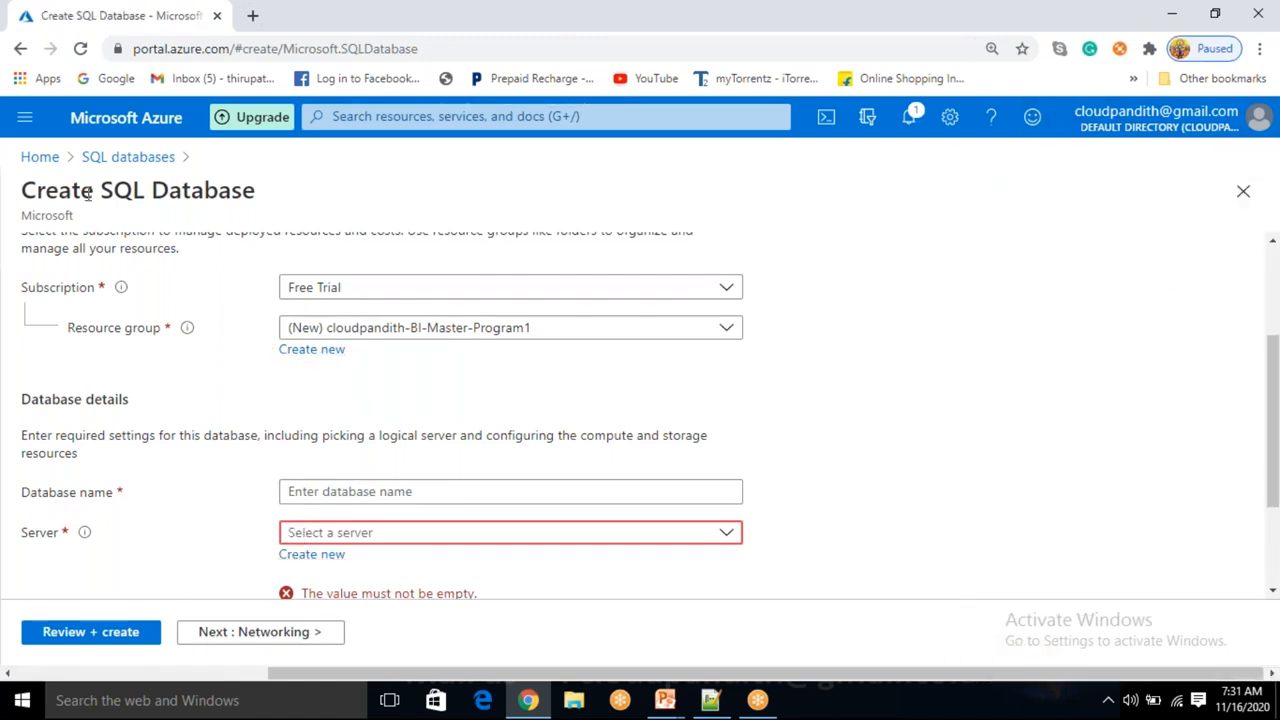
Go to the SQL servers service through the portal search and start adding a new server.
click(40, 157)
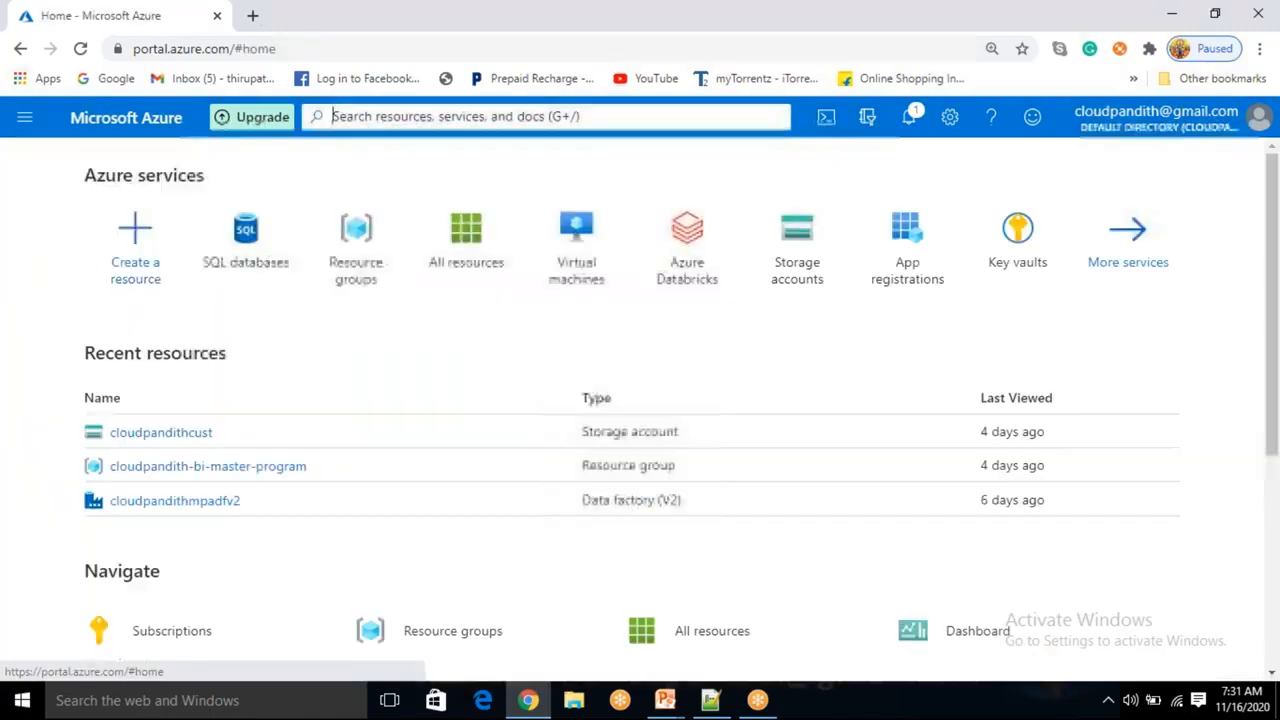
text(sql)
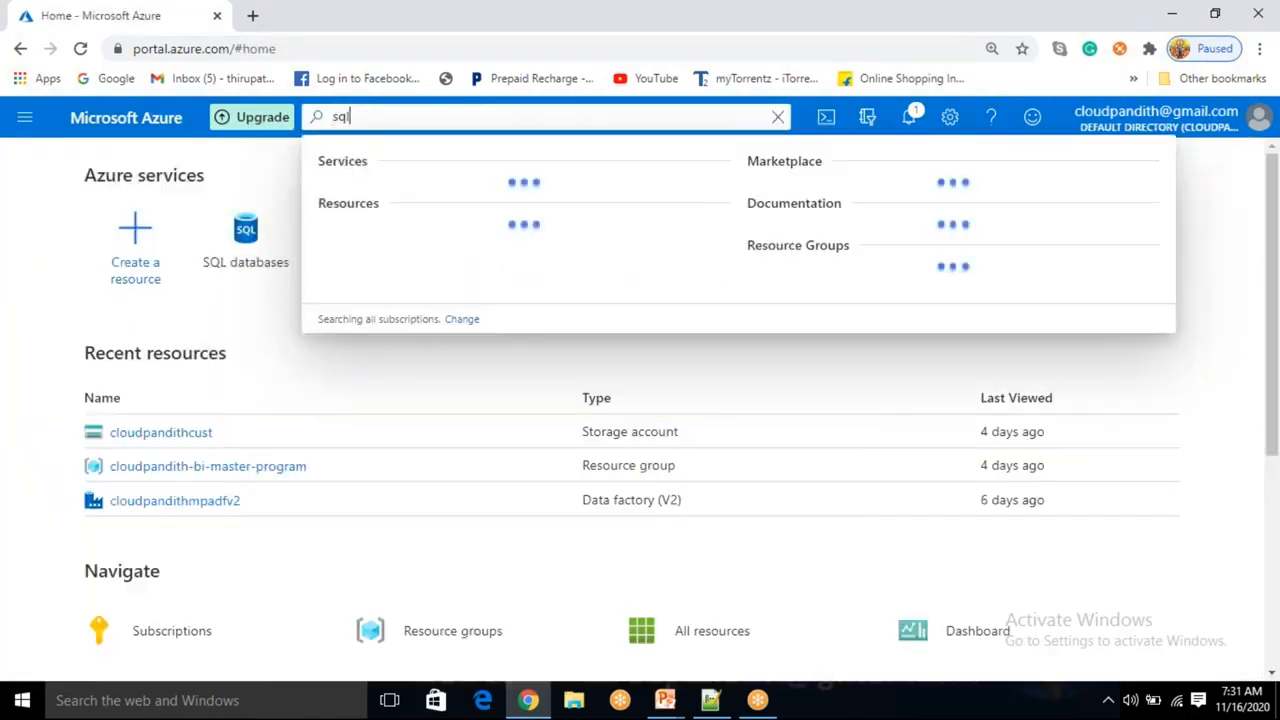
text( server)
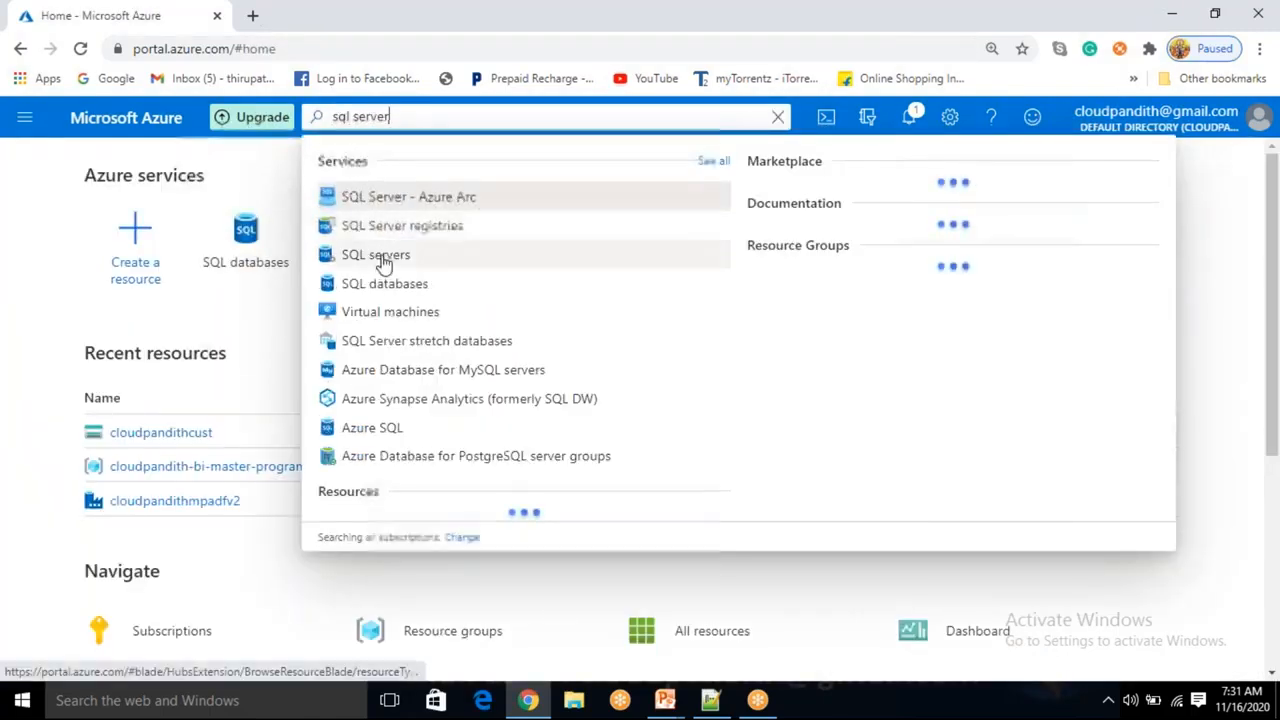
click(383, 258)
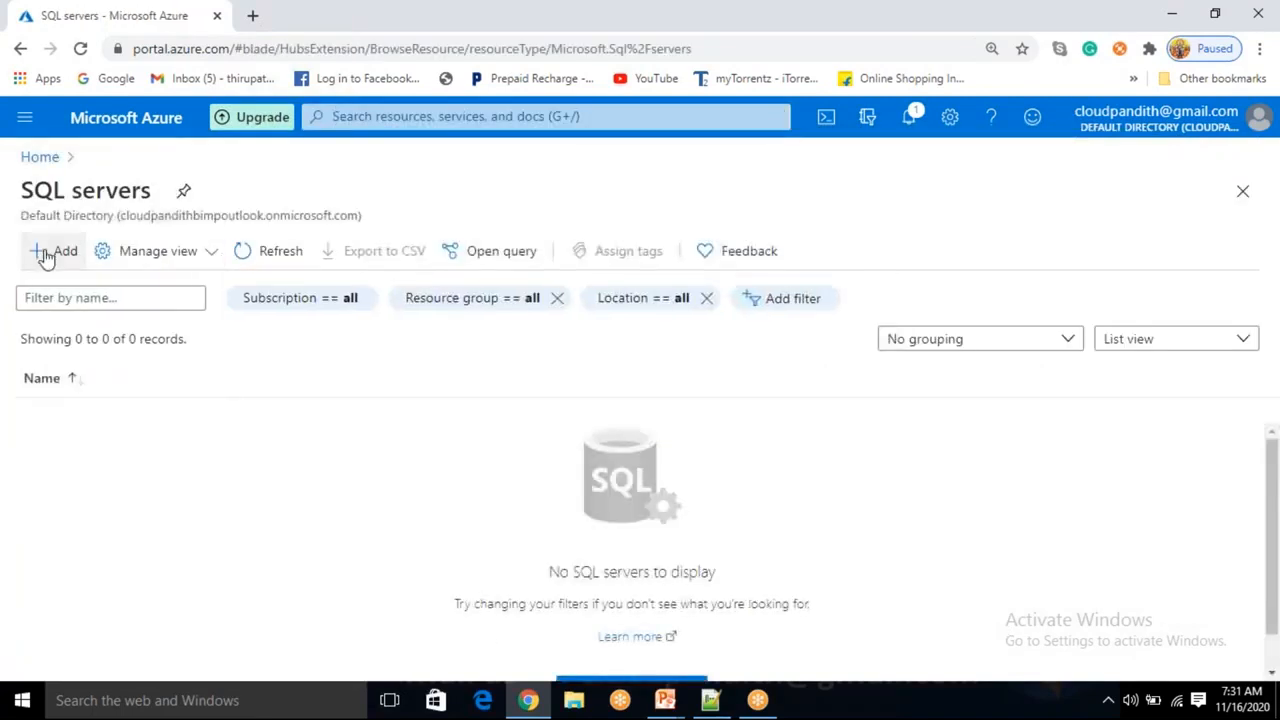
click(52, 251)
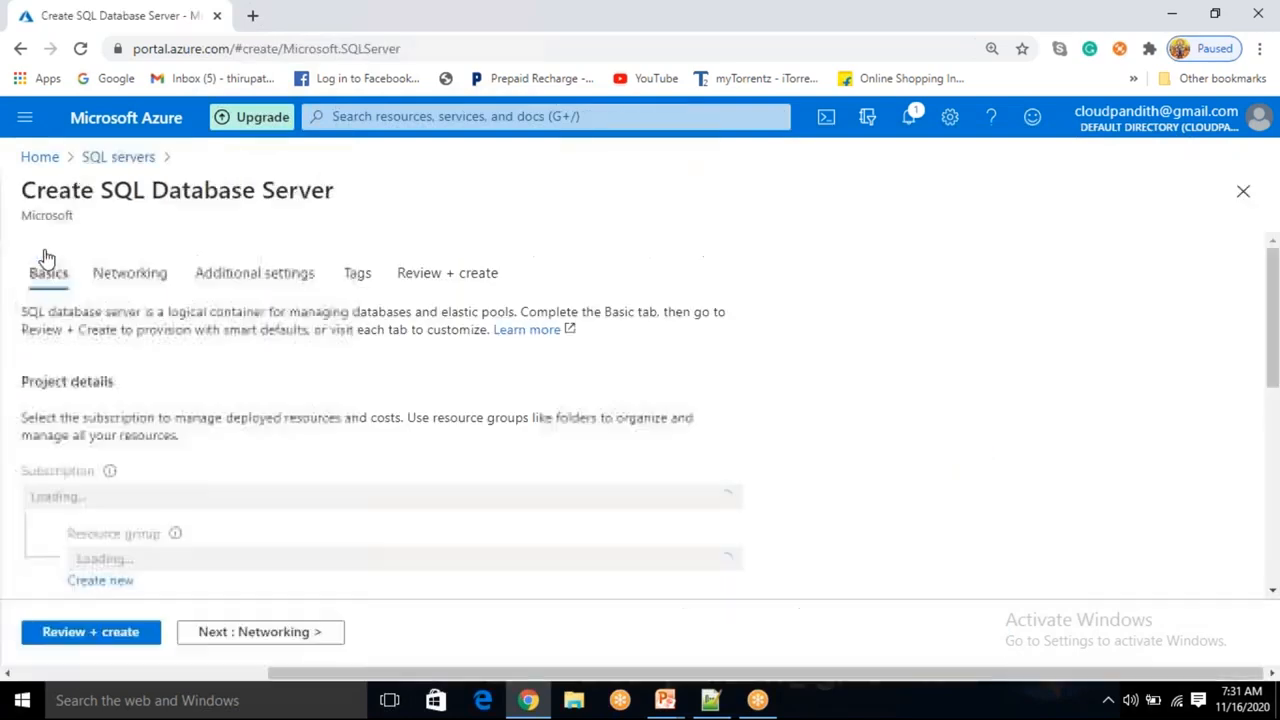
Create a new resource group named cloudpandith-BI-Master-Program1 for the server.
scroll(660, 449, down, 1)
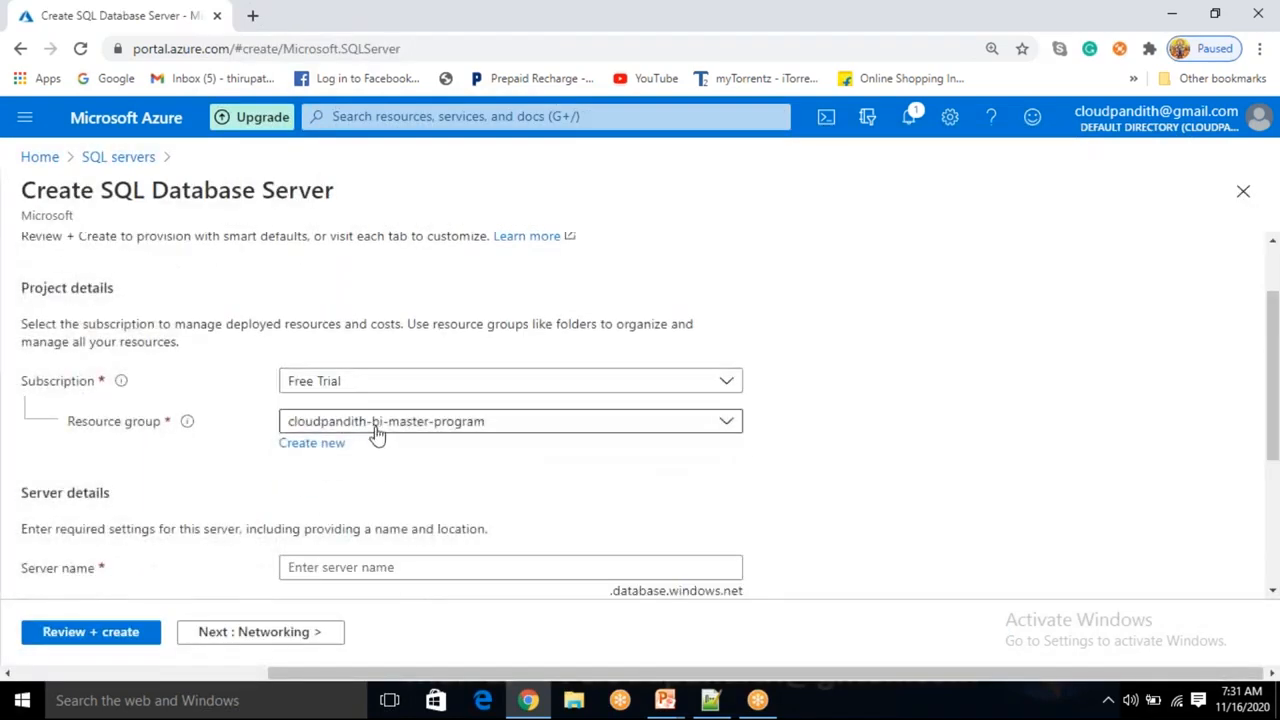
click(527, 425)
click(957, 420)
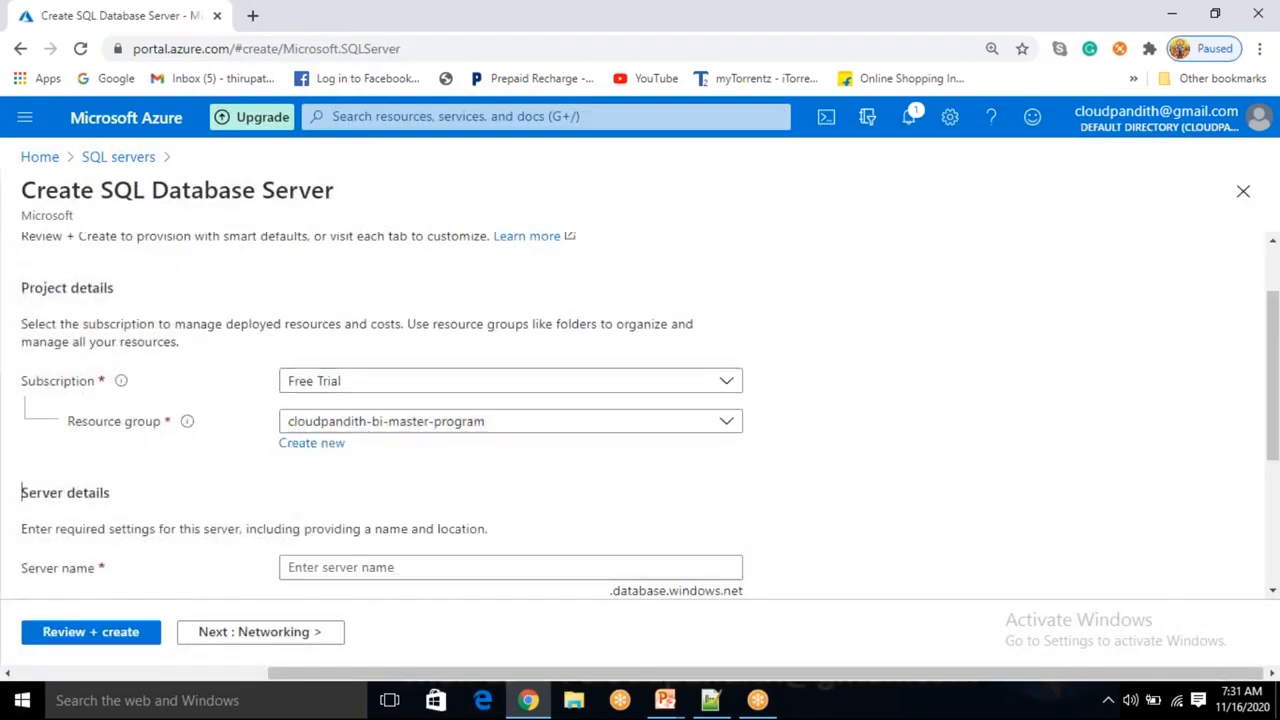
click(338, 444)
text(cloudpandith-B)
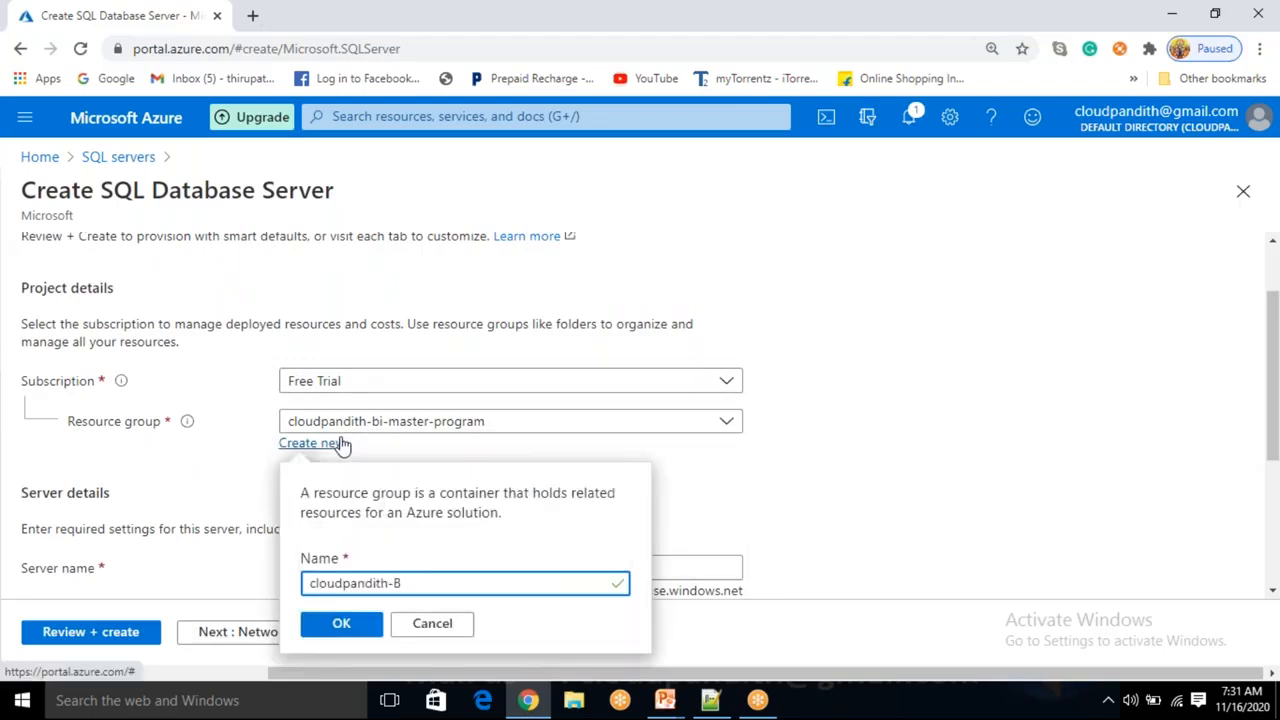
text(I-Master-PO)
text(p)
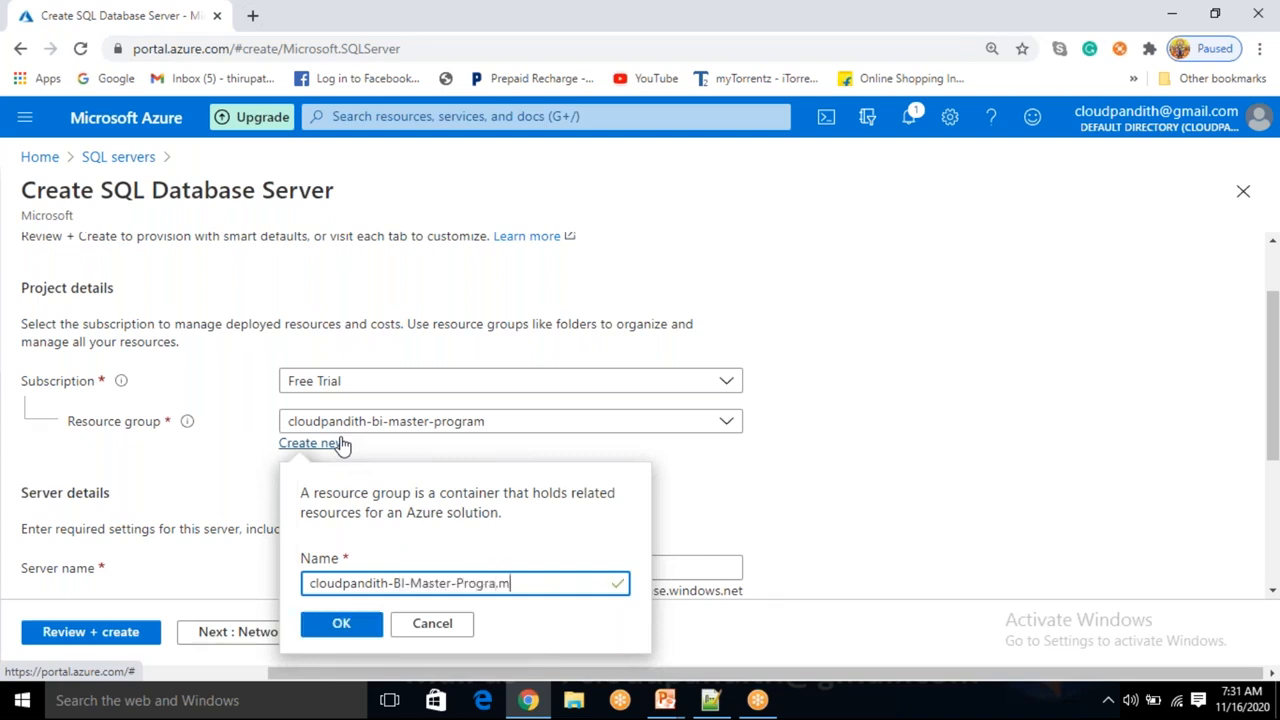
text(m)
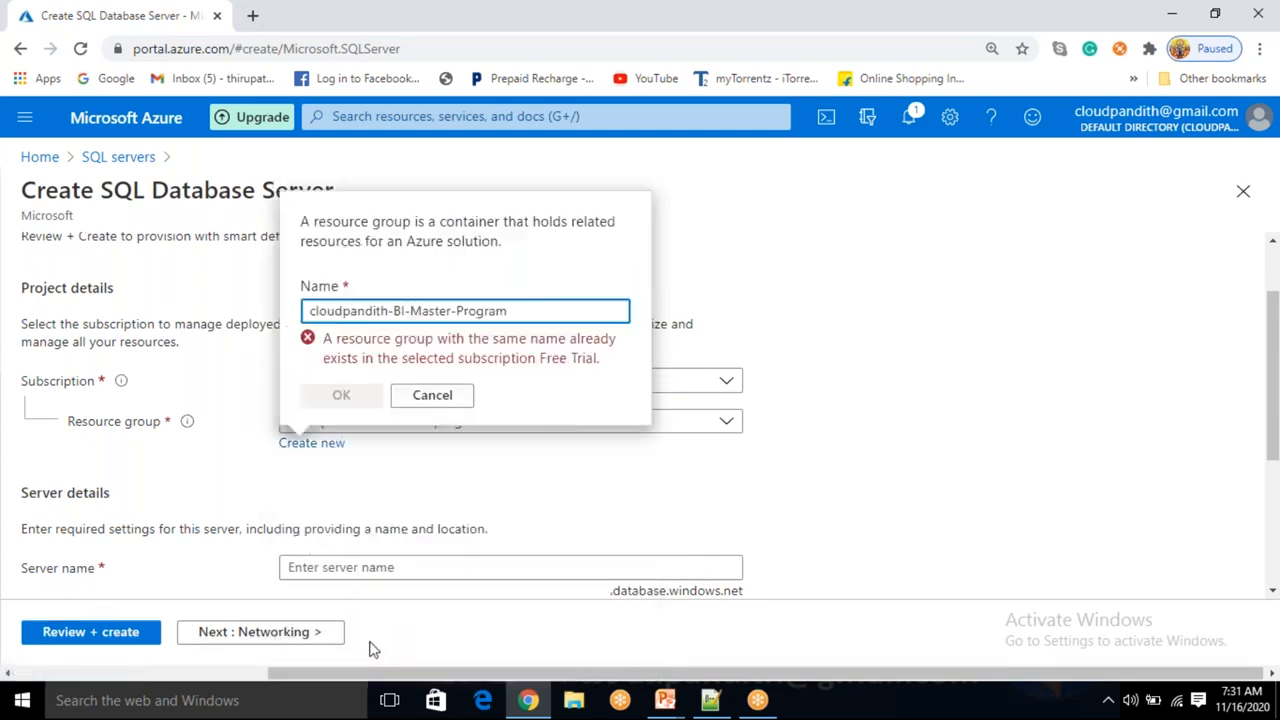
text(1)
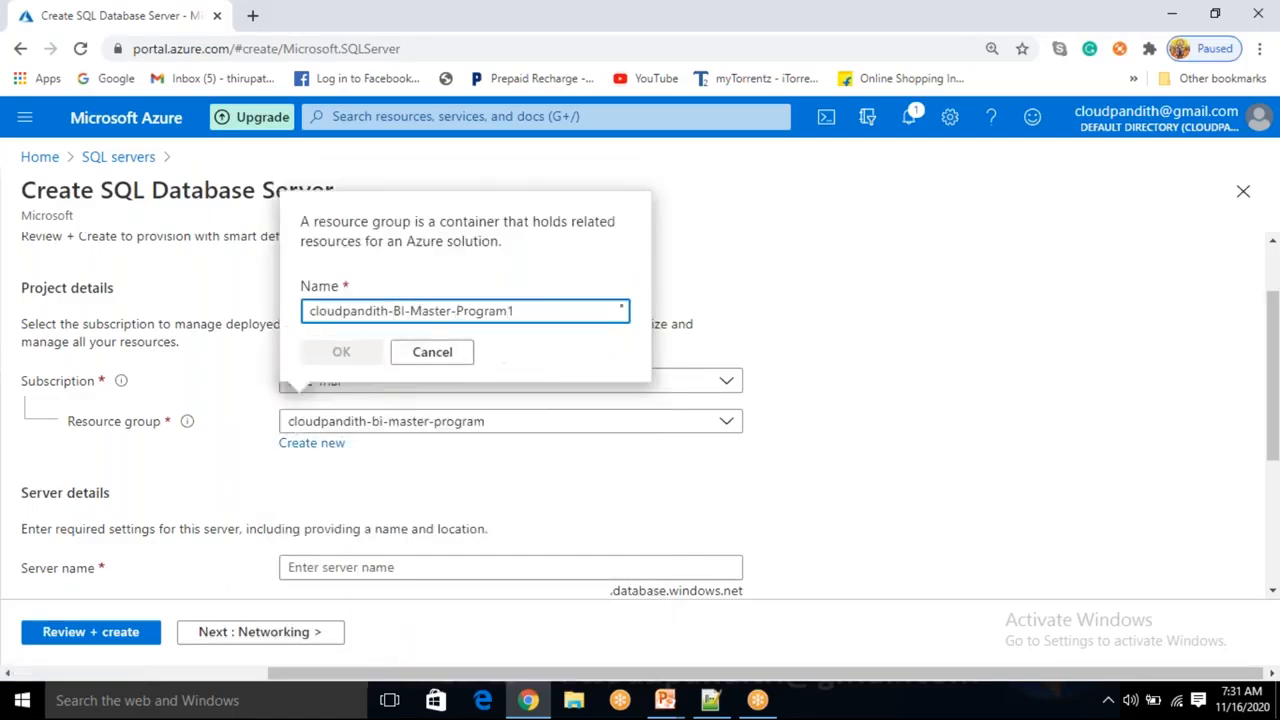
click(343, 623)
Name the server cloudpandithsqlserver.
scroll(384, 543, down, 2)
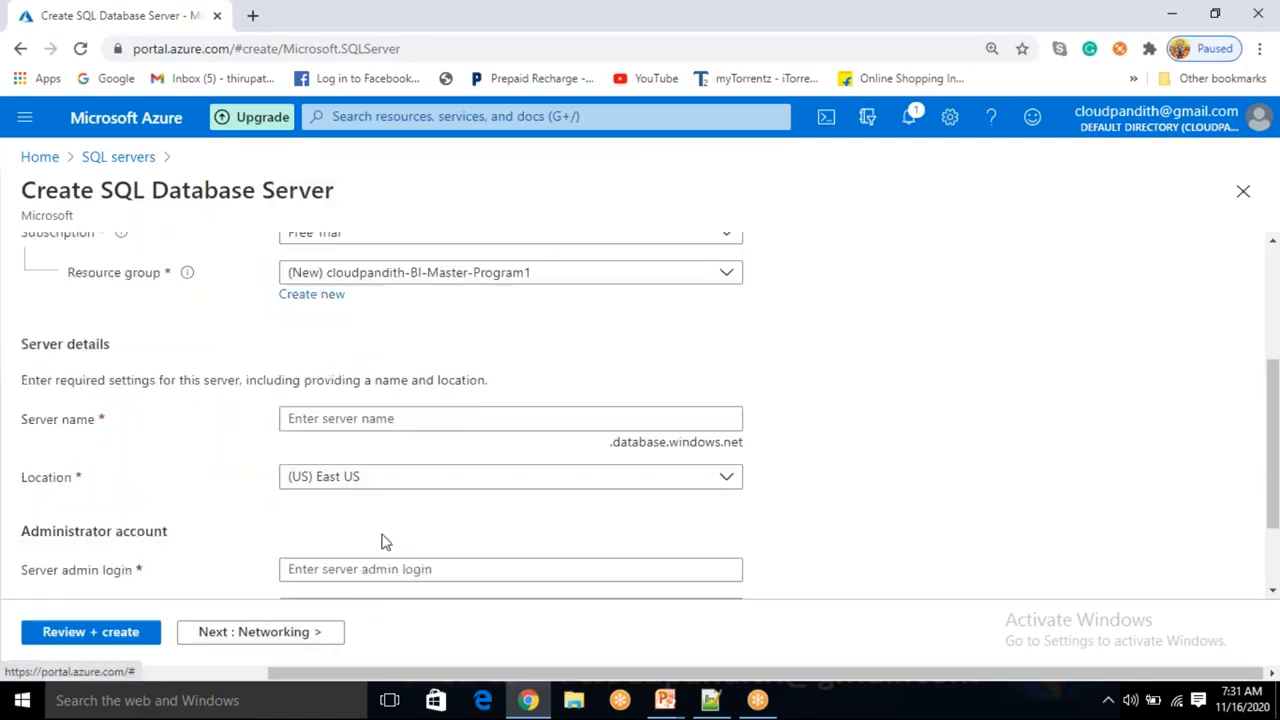
click(326, 384)
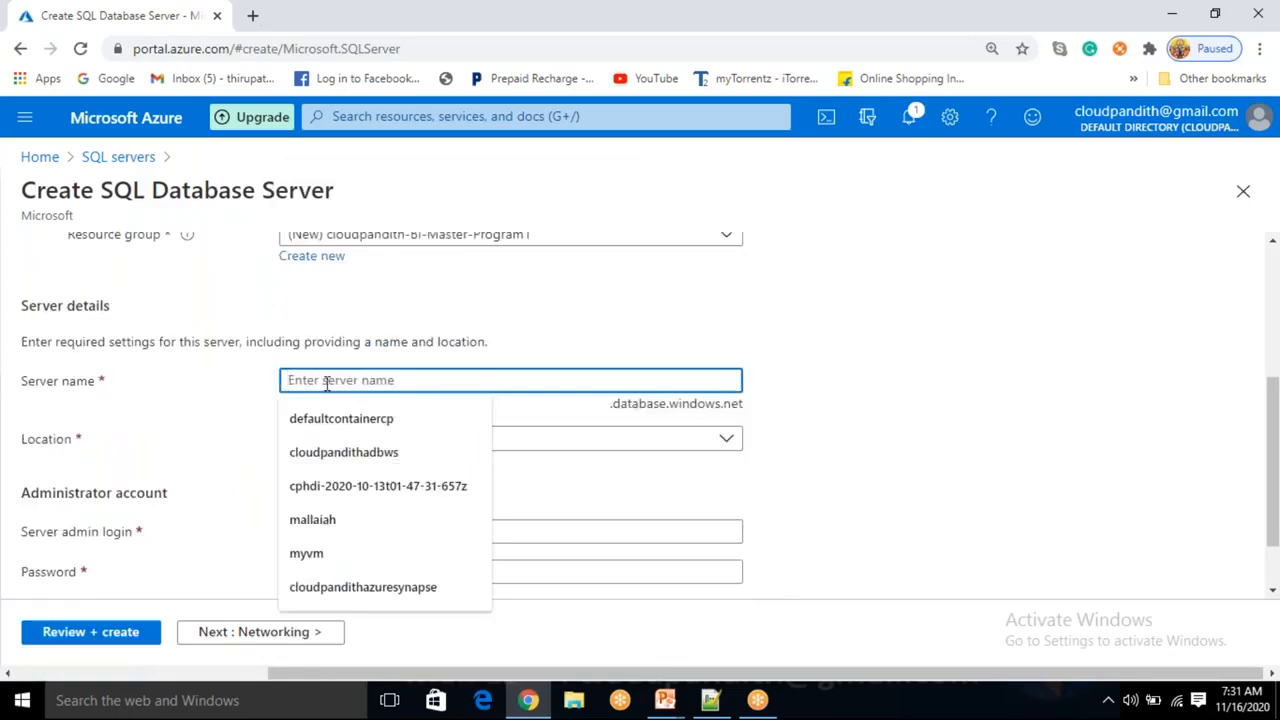
text(cloudpandith)
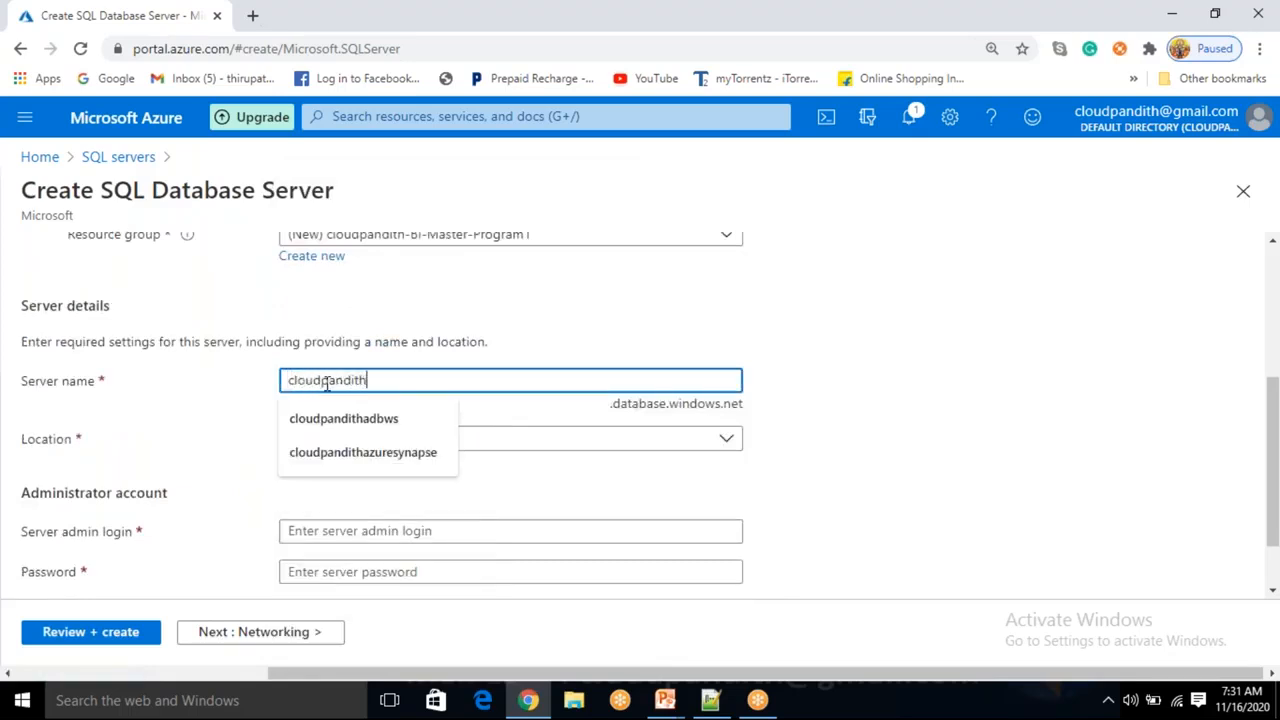
text(sqlserver)
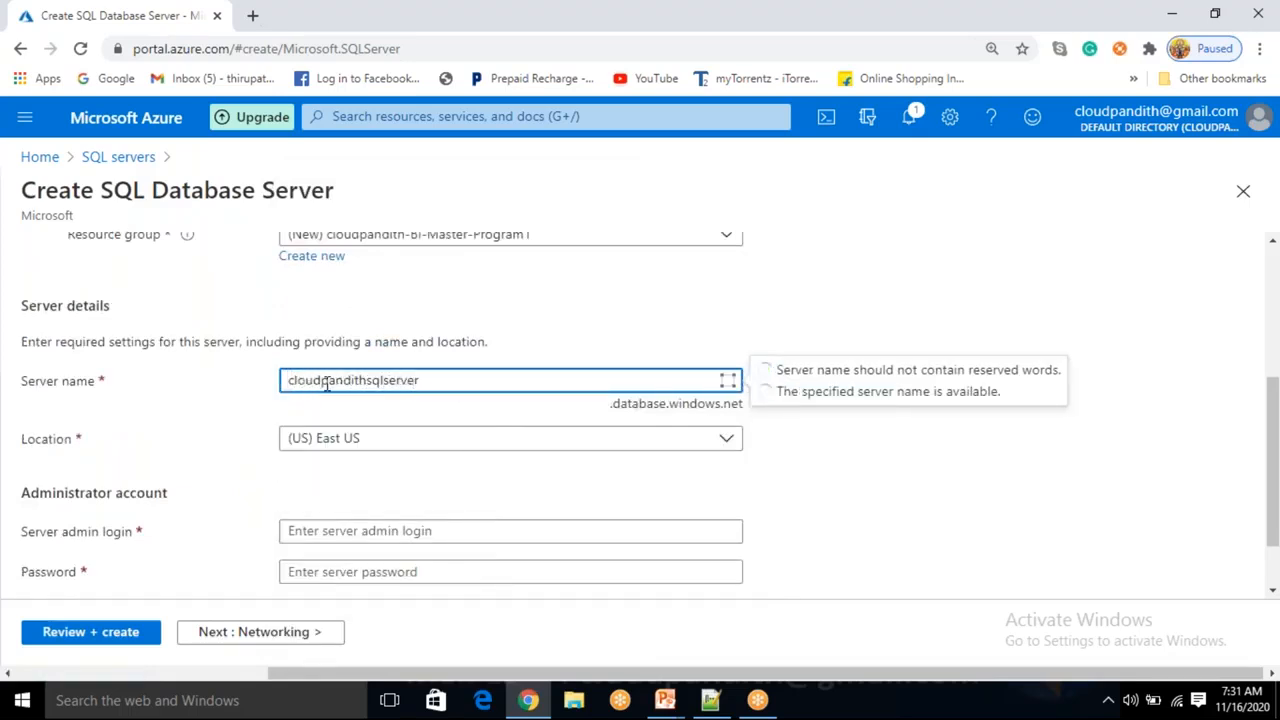
click(868, 455)
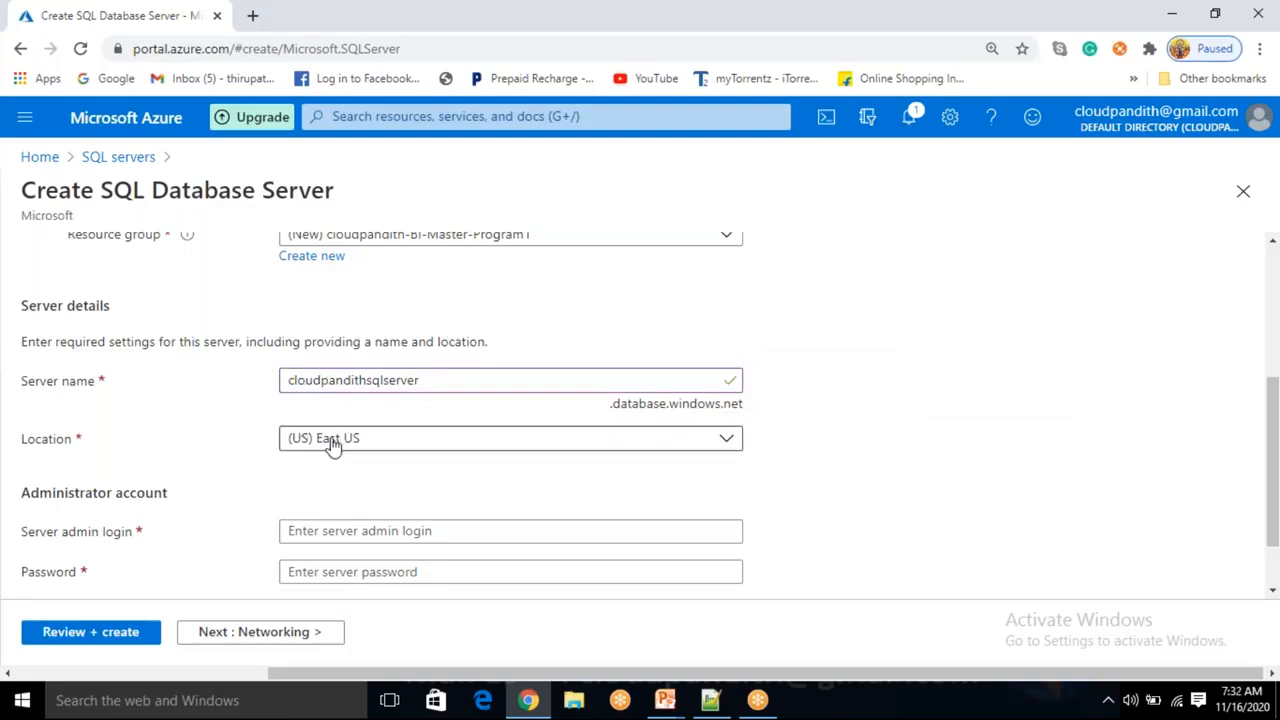
Enter the server admin login name and the administrator password.
click(328, 533)
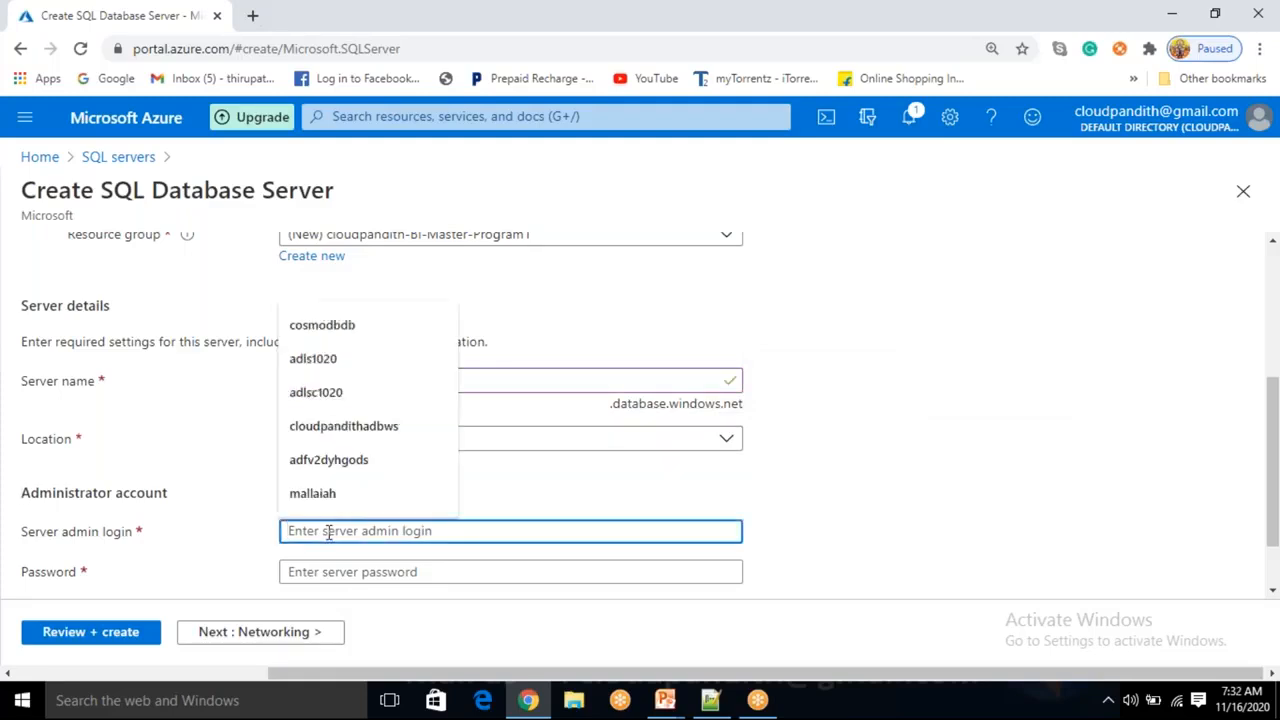
text(mallaiah)
key(Tab)
text(****)
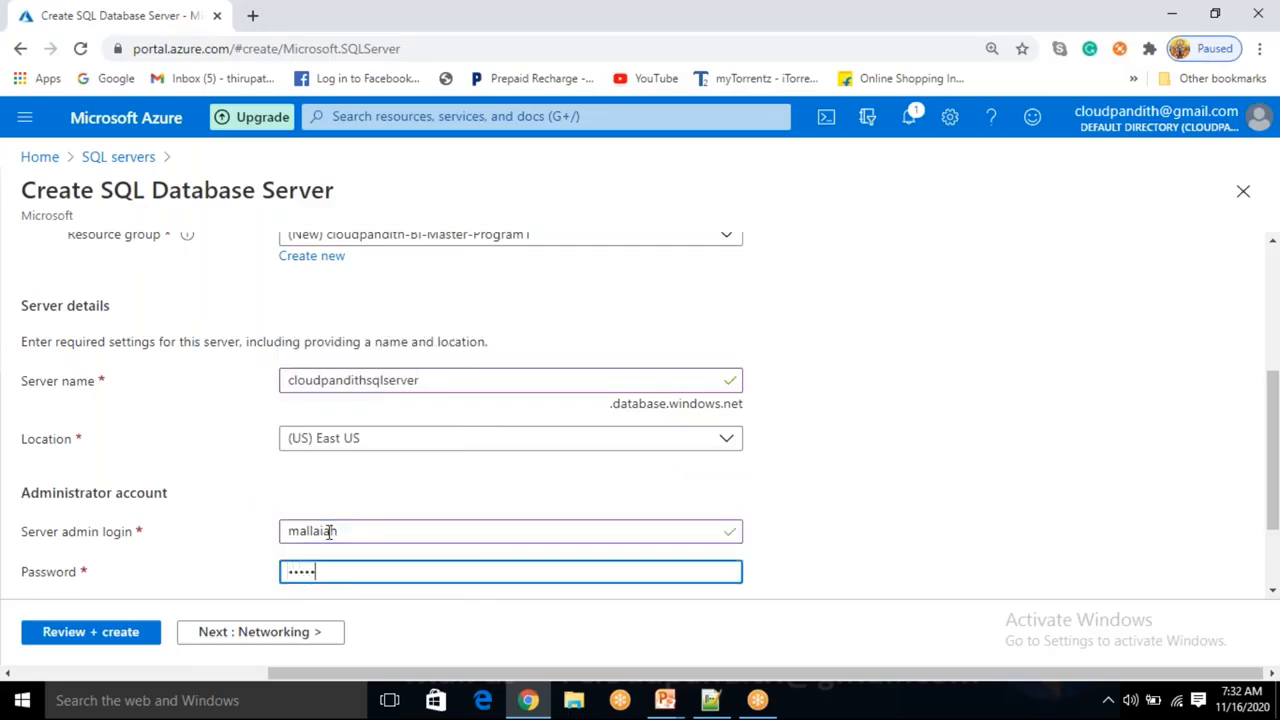
text(******)
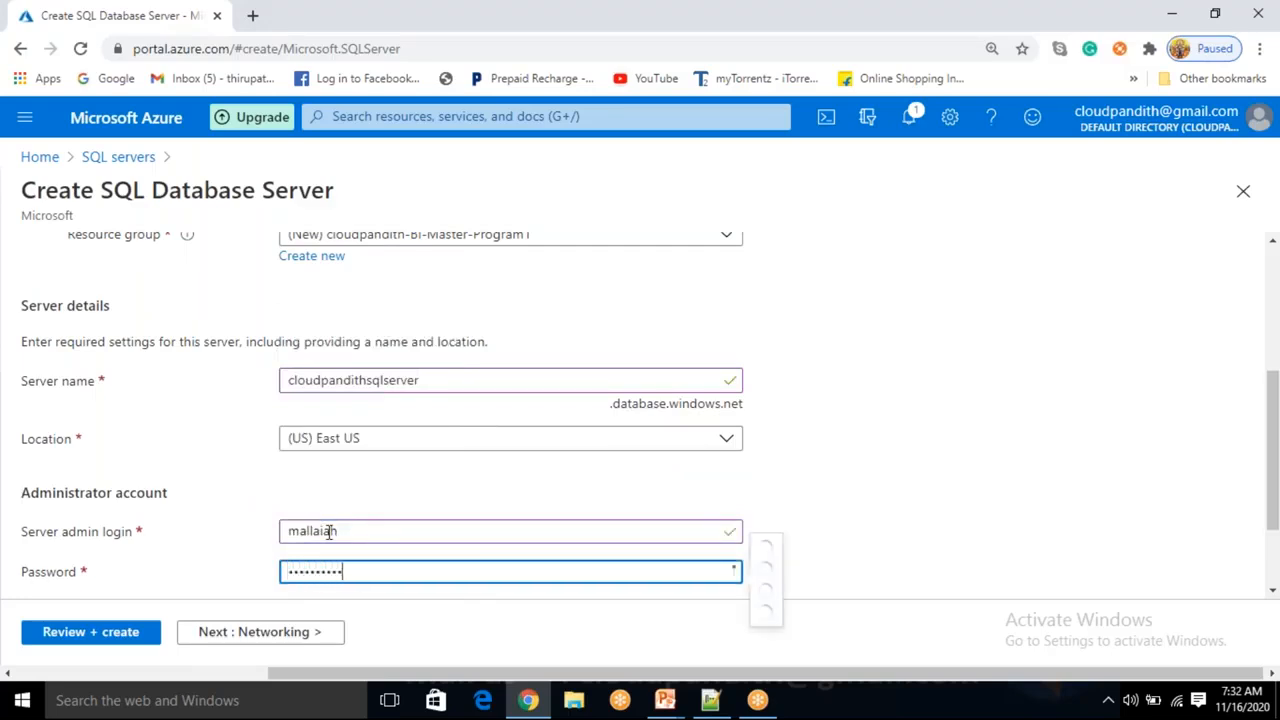
Enter the administrator password again in the confirm password field so that both passwords match.
key(Tab)
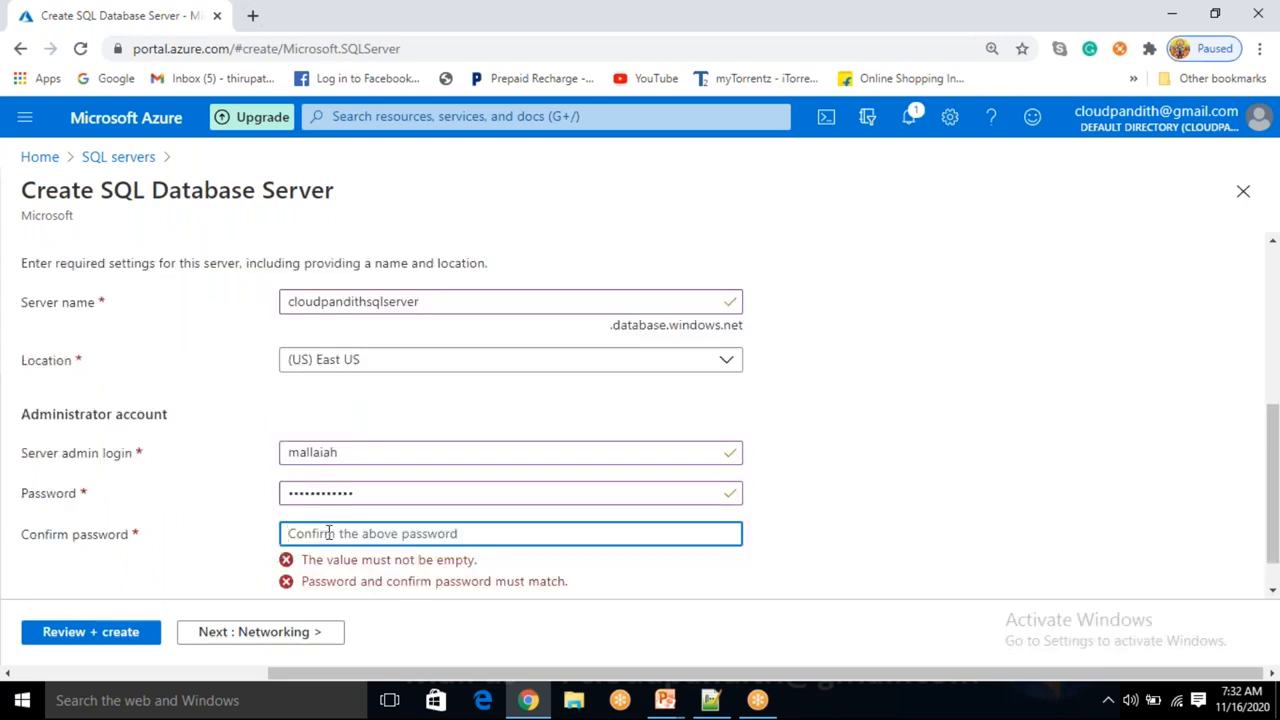
text(*********)
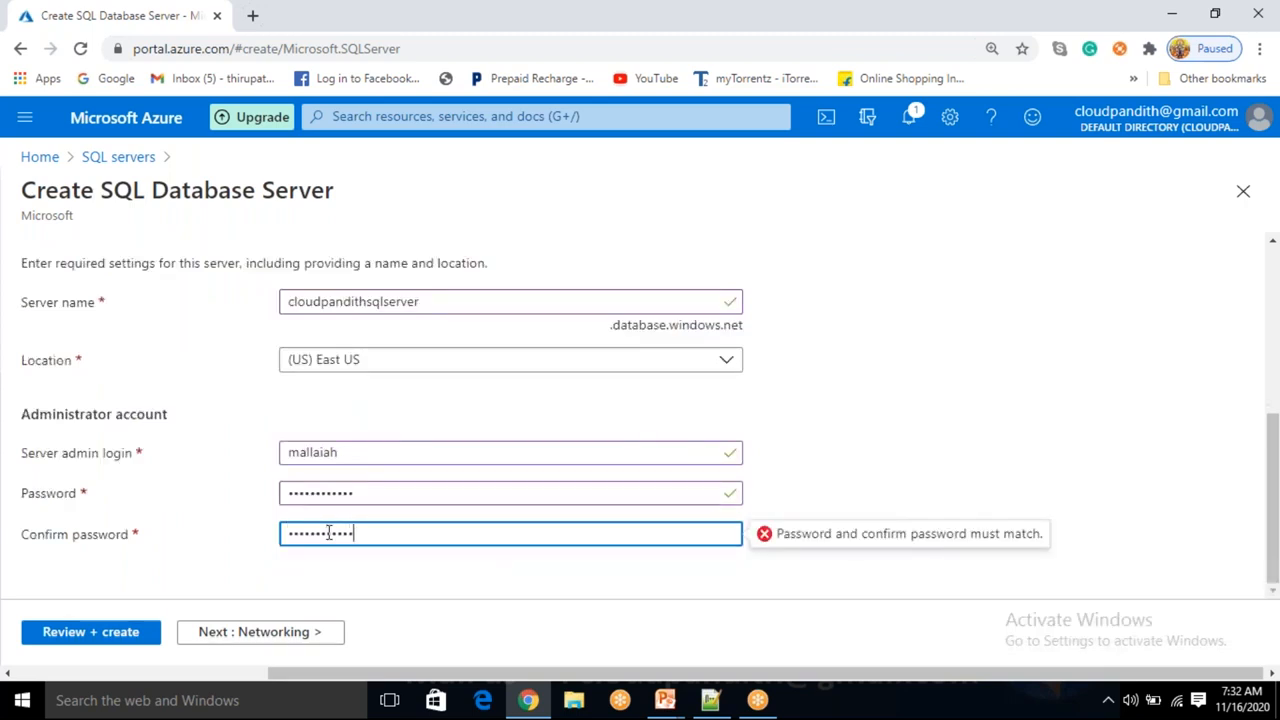
click(906, 389)
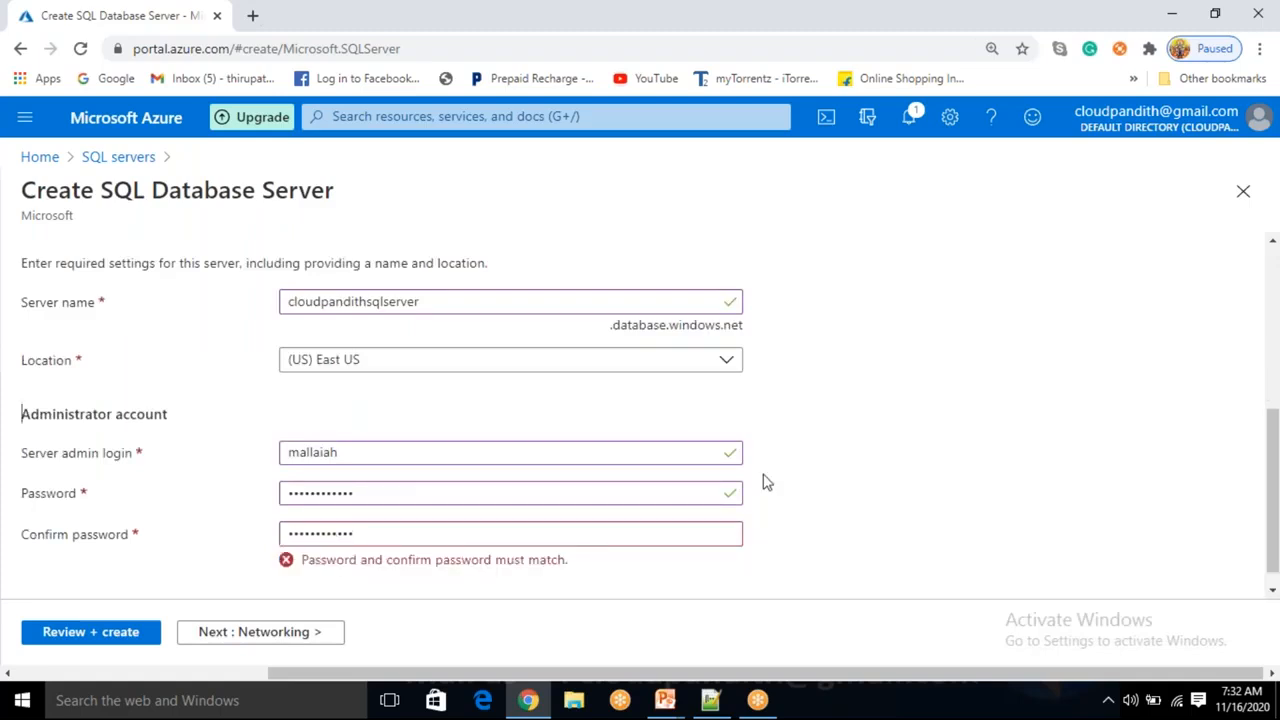
drag(415, 538, 287, 534)
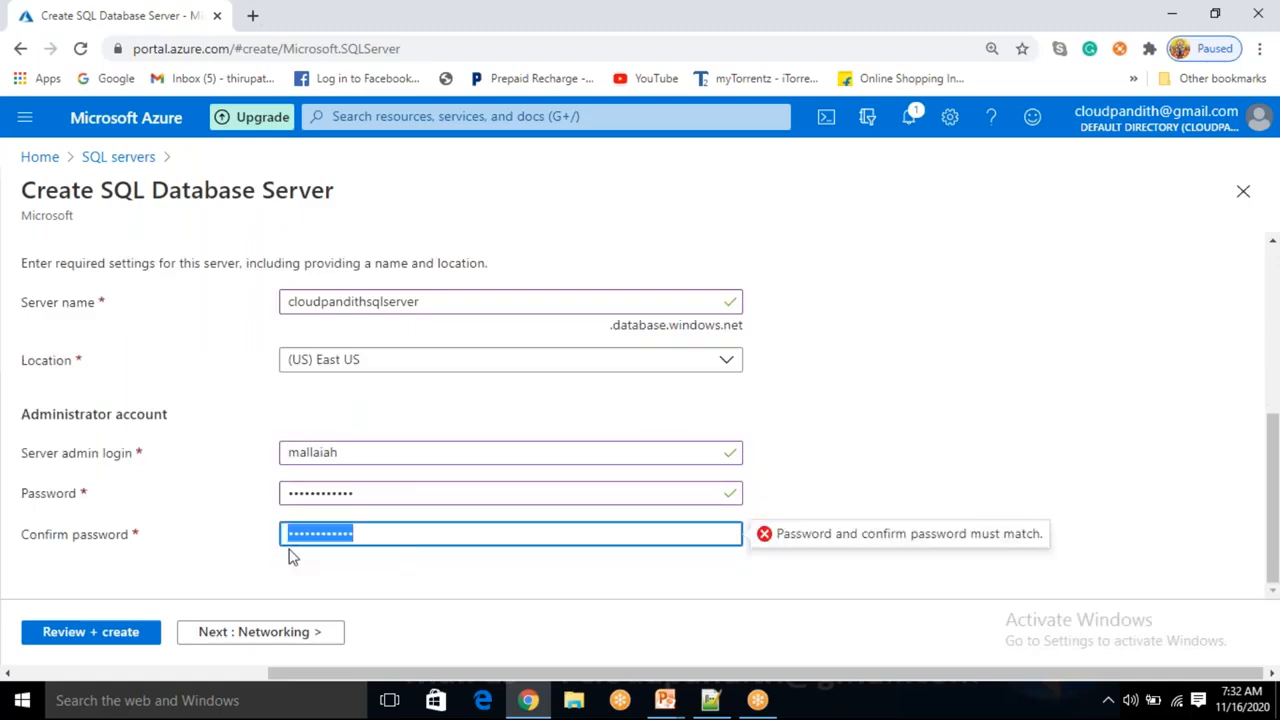
key(BackSpace)
text(••)
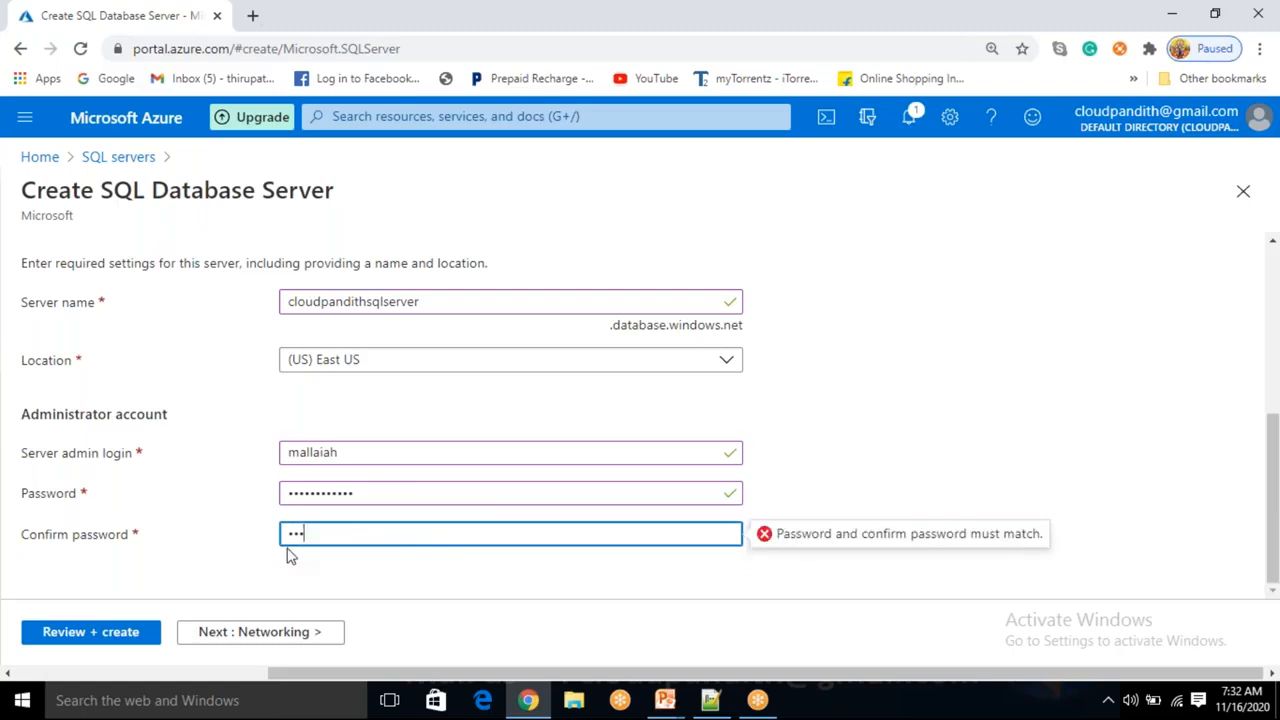
key(ctrl+a)
key(BackSpace)
text(•••••••••)
click(880, 454)
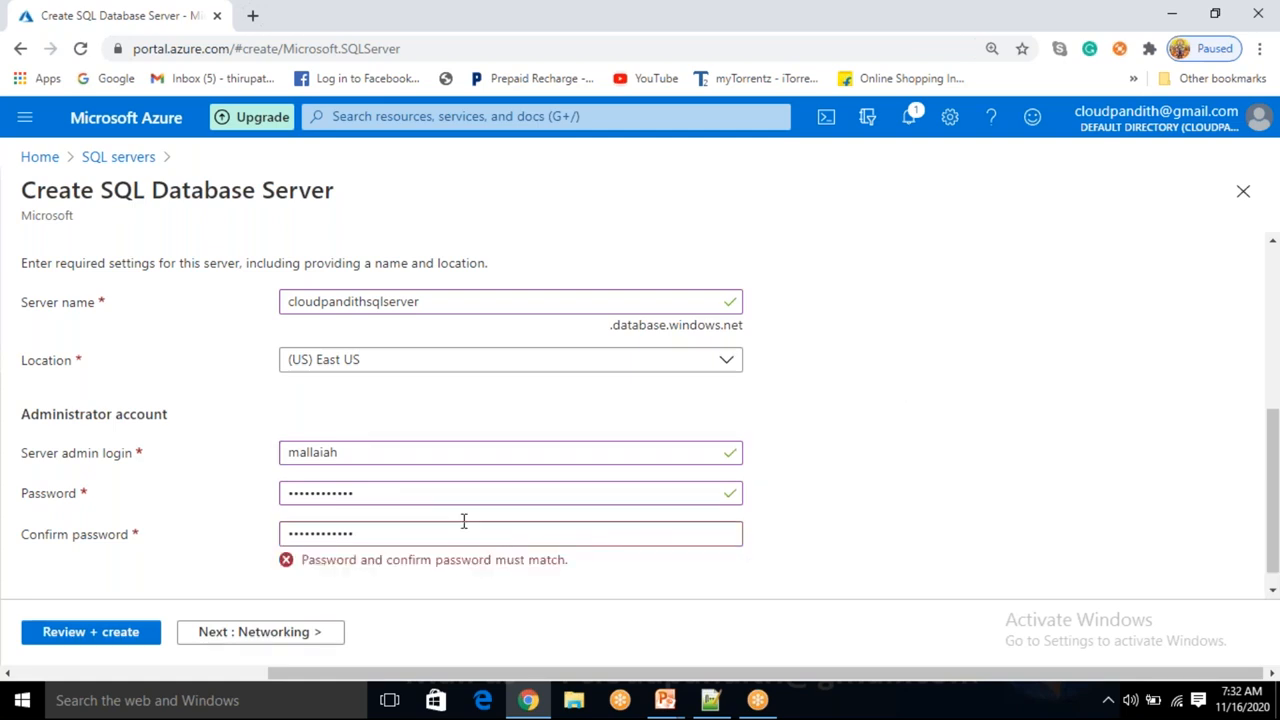
click(393, 455)
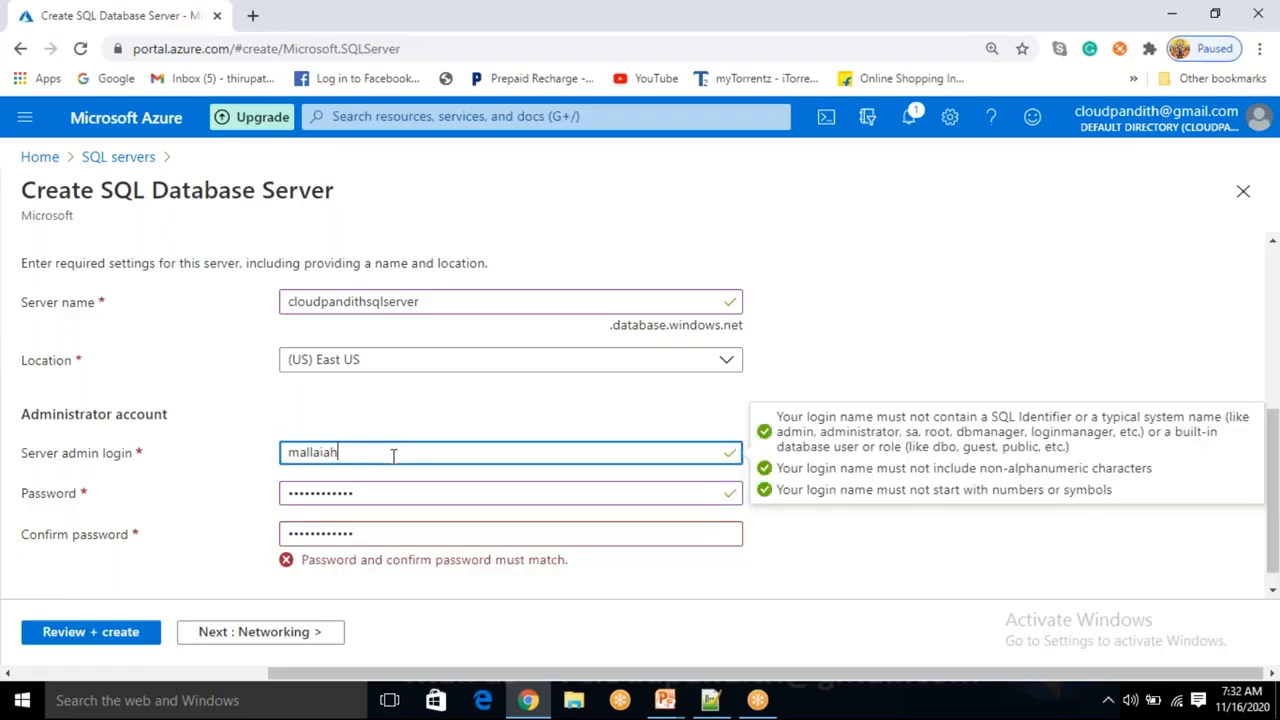
click(381, 539)
drag(381, 539, 242, 545)
key(BackSpace)
text(********)
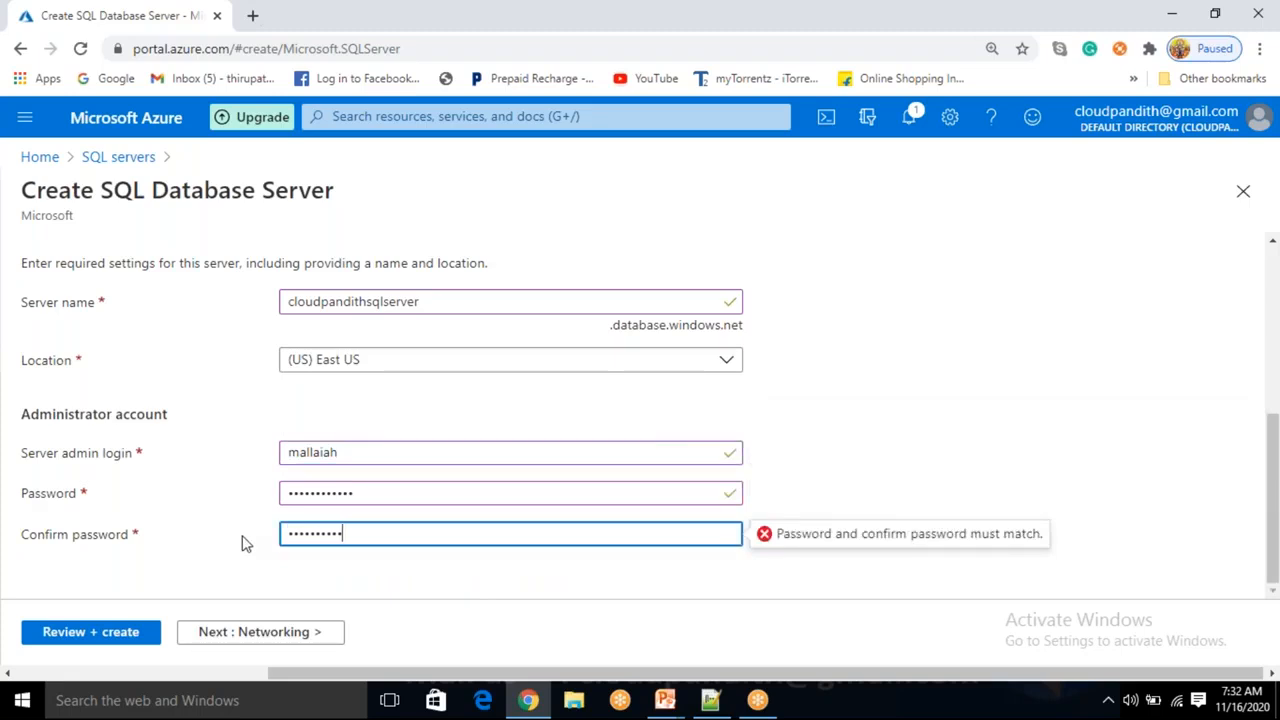
click(868, 484)
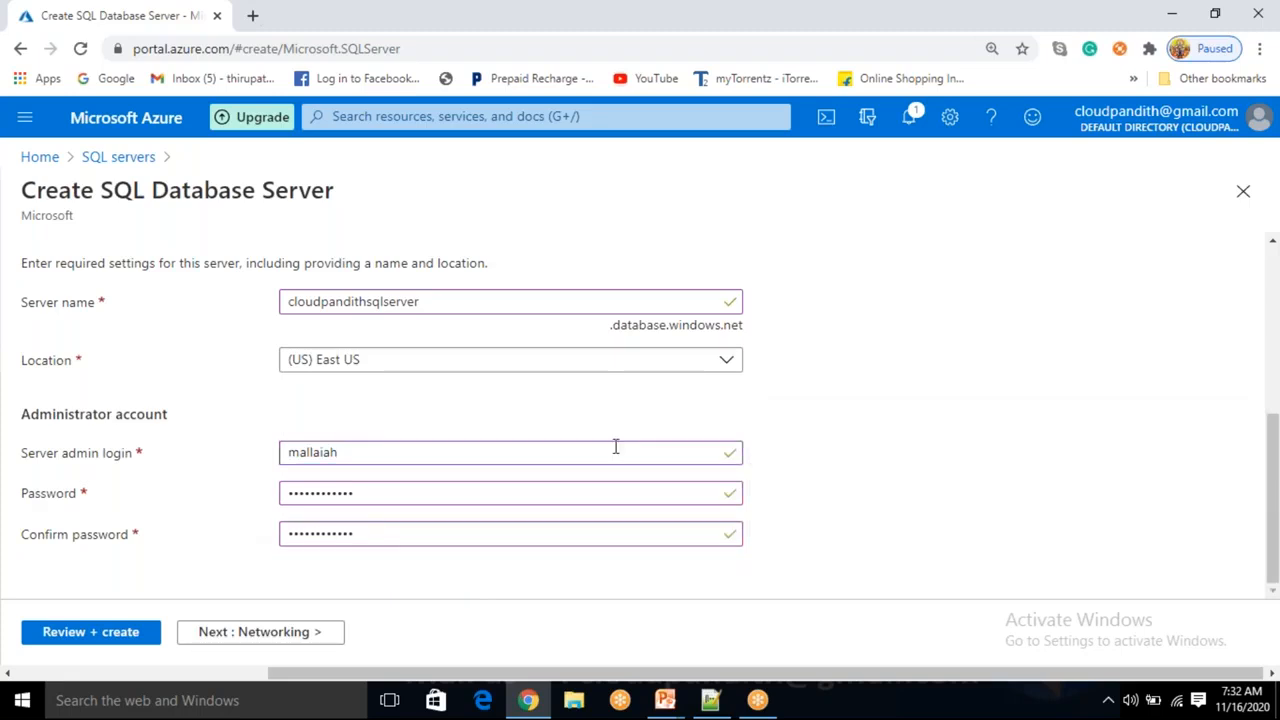
Move through the Networking, Additional settings and Tags pages to the Review + create page, keeping the defaults.
click(312, 632)
click(415, 640)
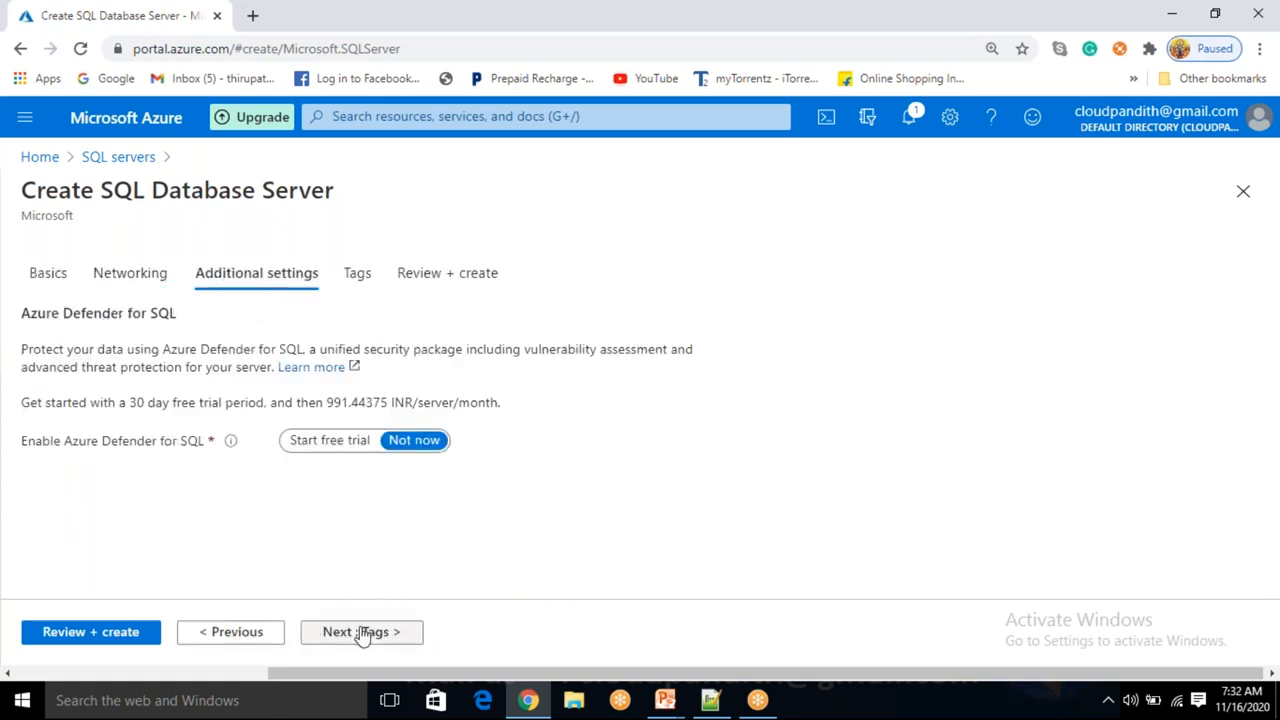
click(362, 633)
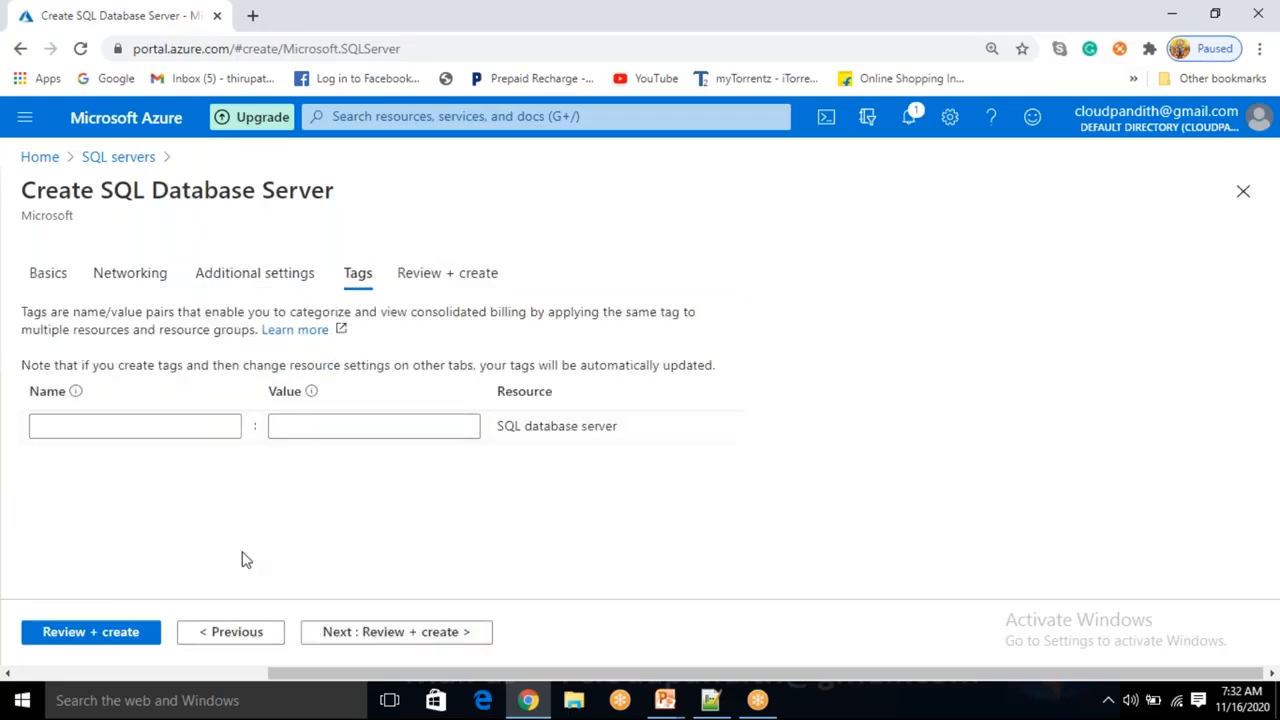
click(127, 640)
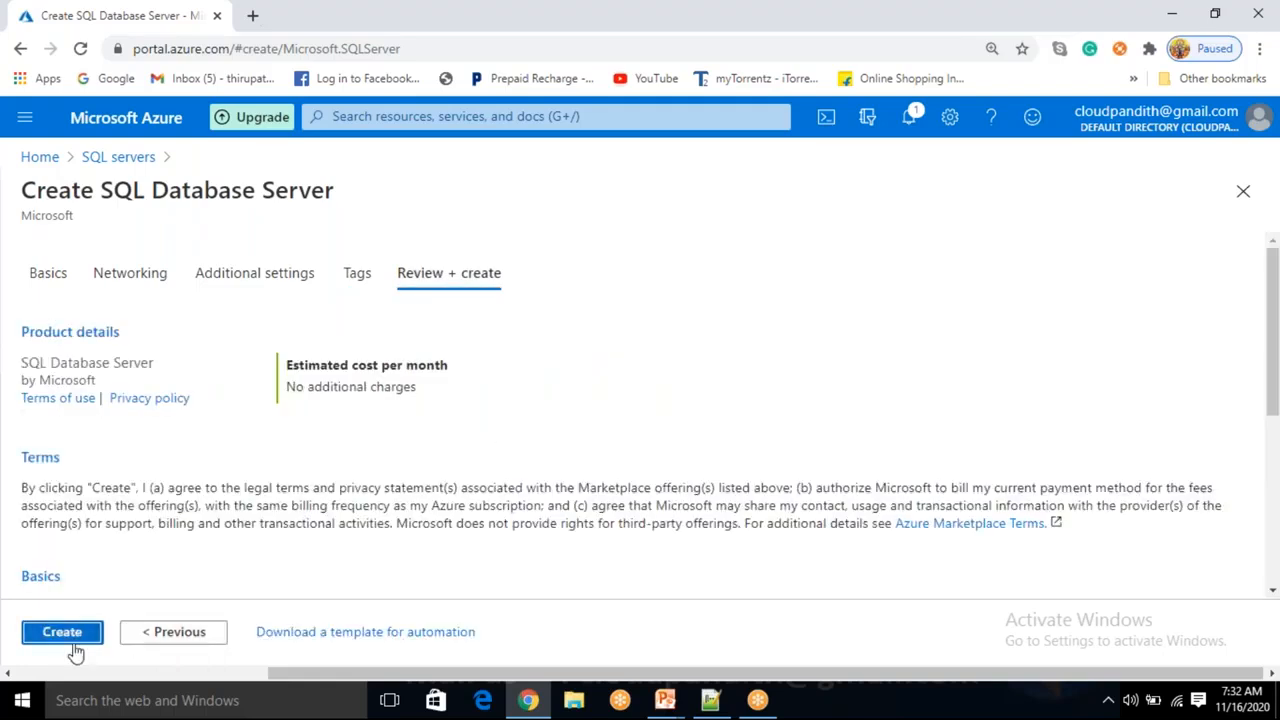
Create the SQL Database Server.
drag(26, 246, 414, 490)
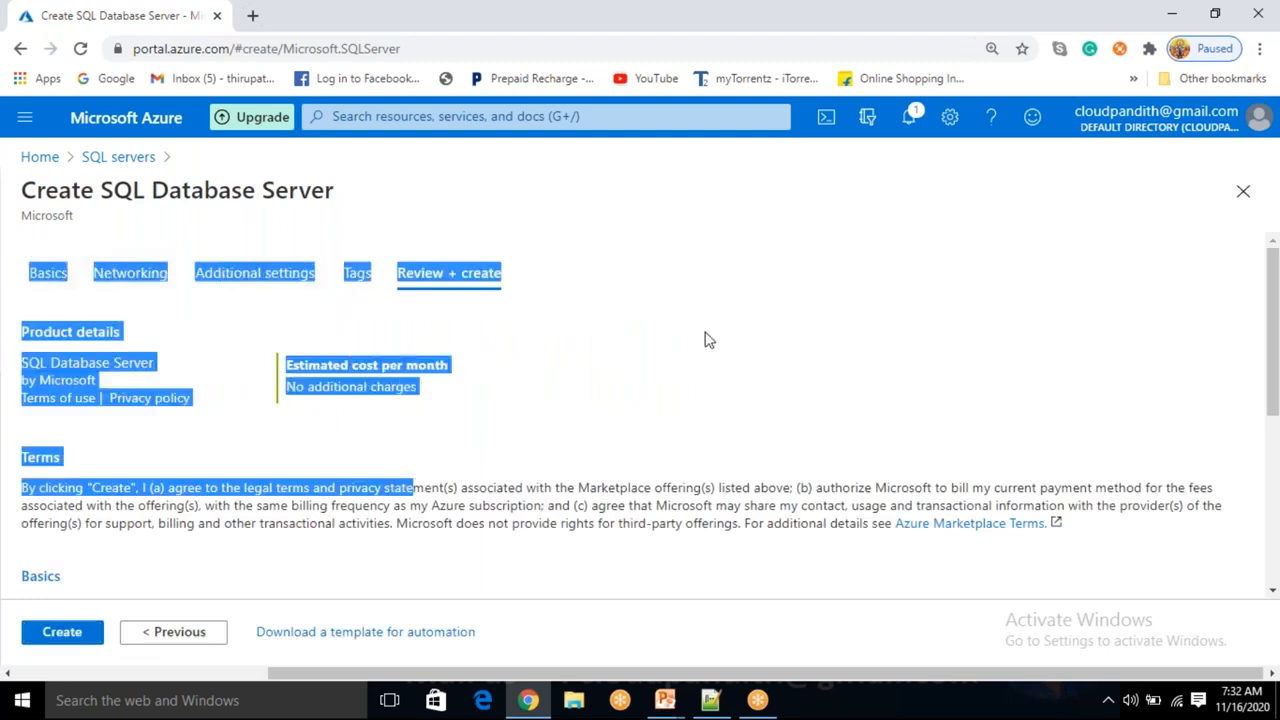
click(62, 640)
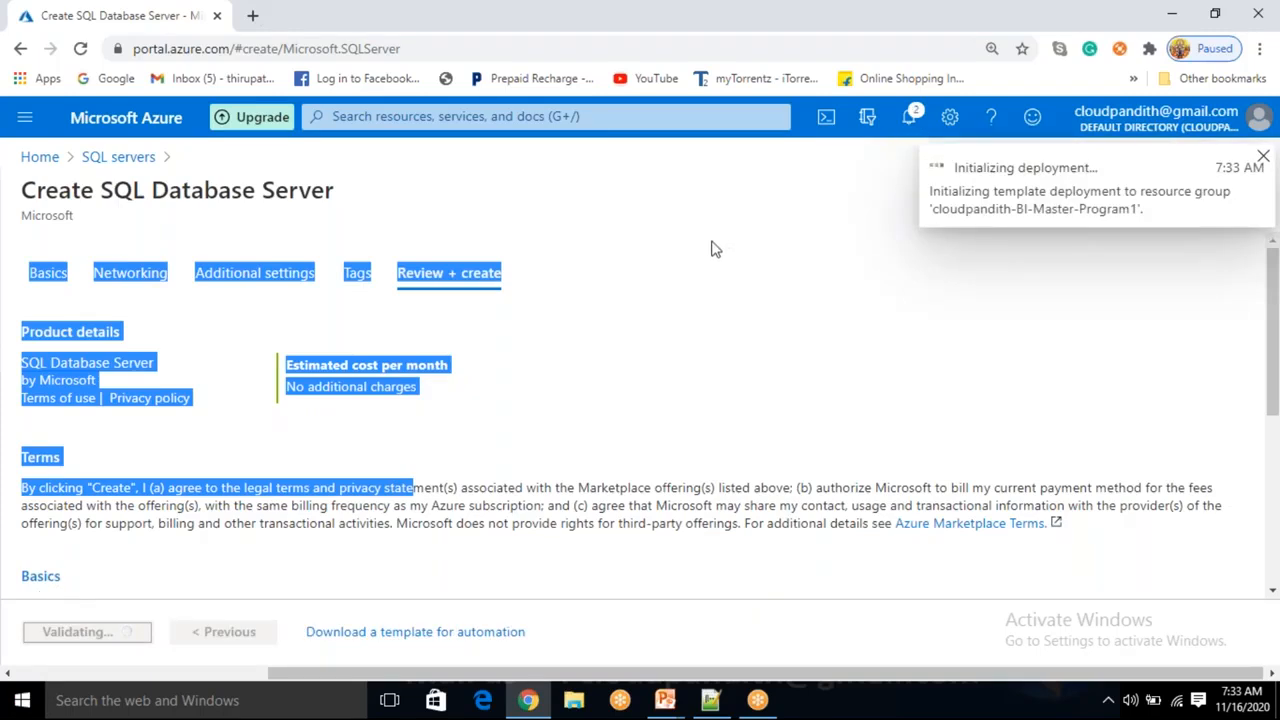
click(686, 224)
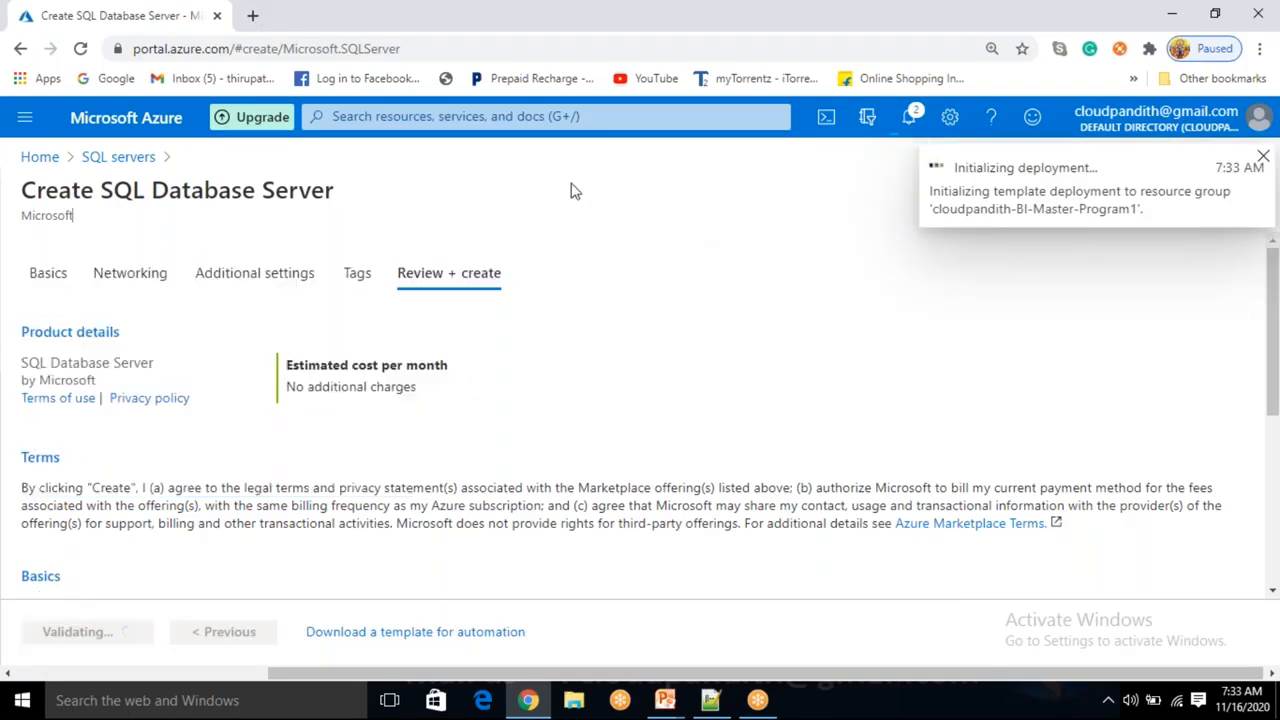
Open the Azure portal home in a new browser tab and return to the server's deployment overview.
click(257, 15)
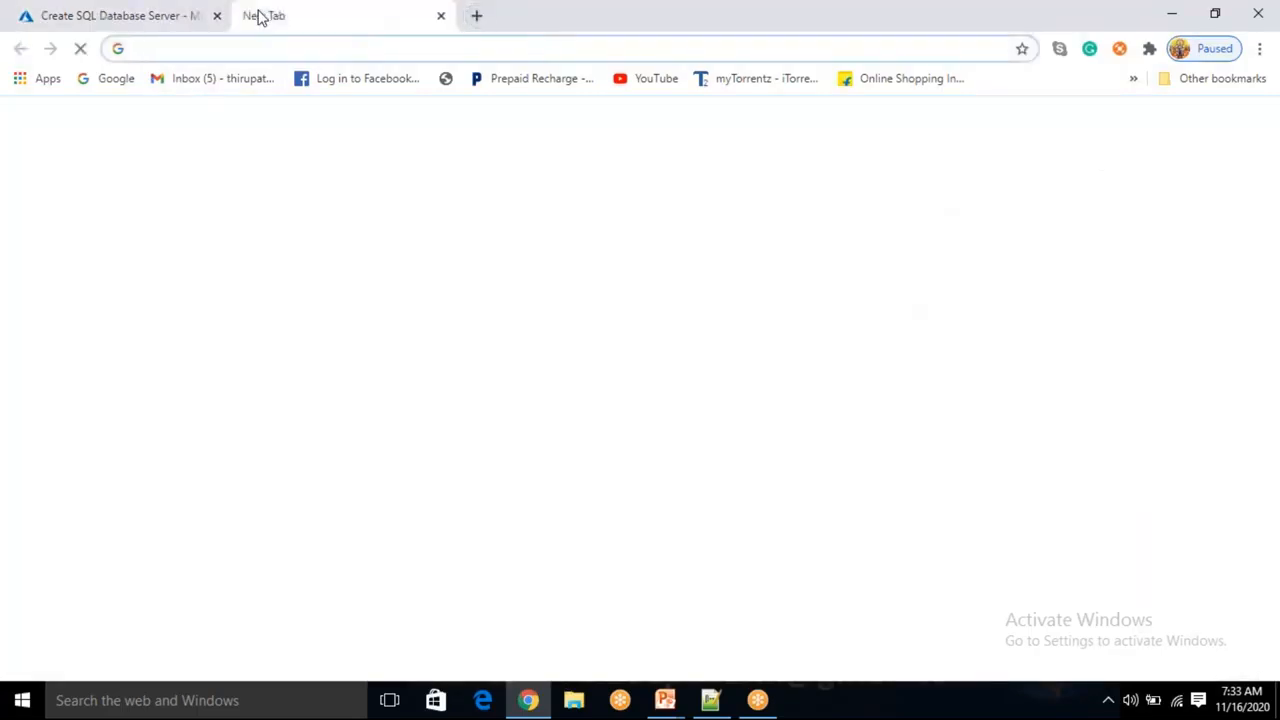
text(PORT)
key(Return)
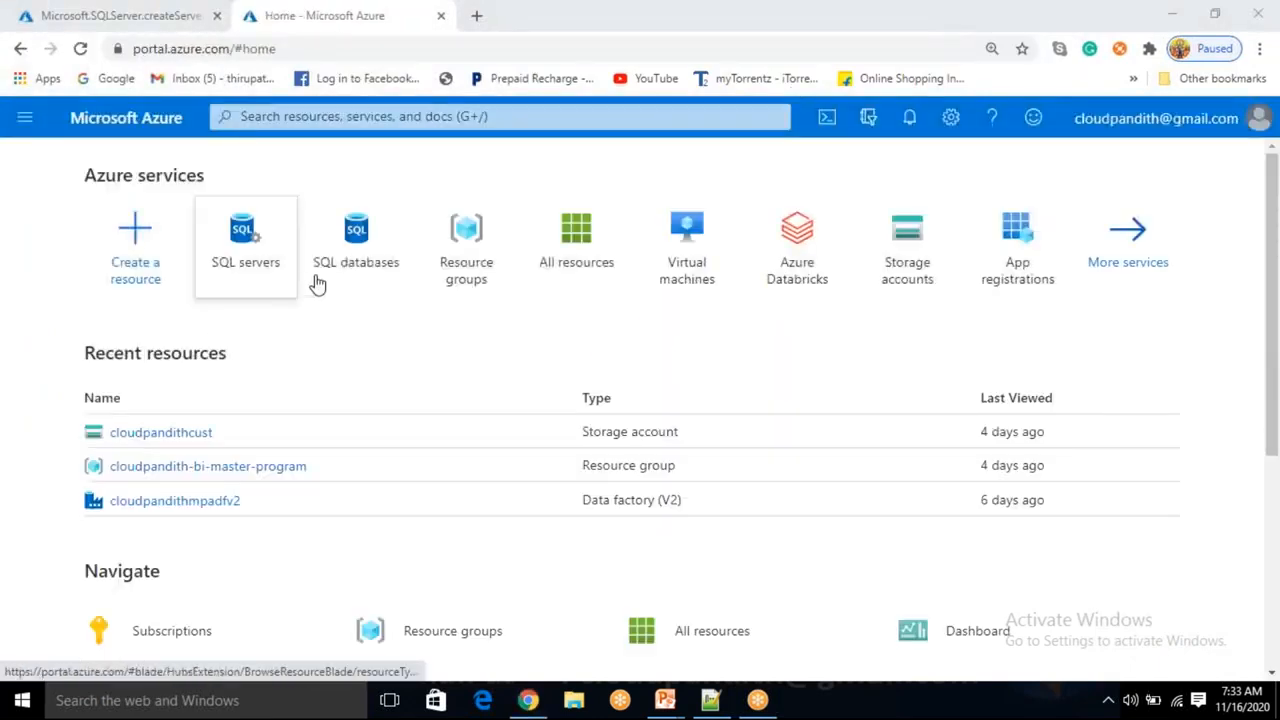
click(148, 18)
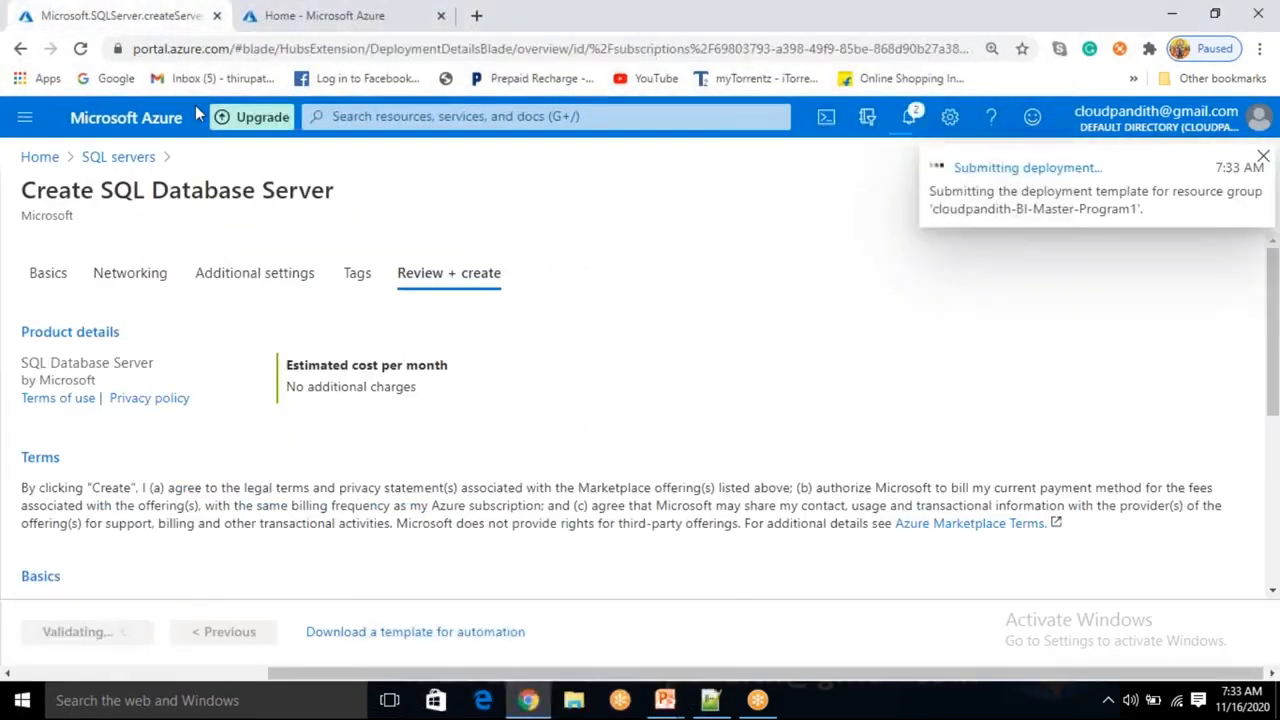
click(586, 254)
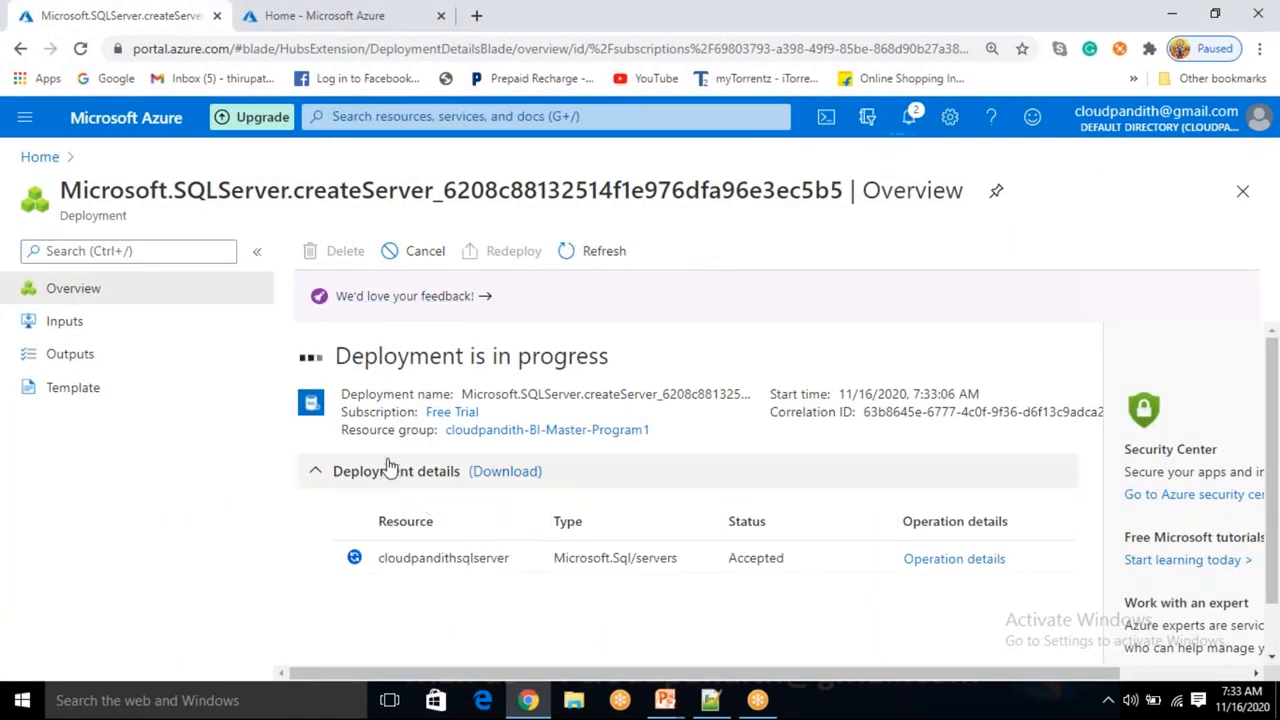
click(310, 15)
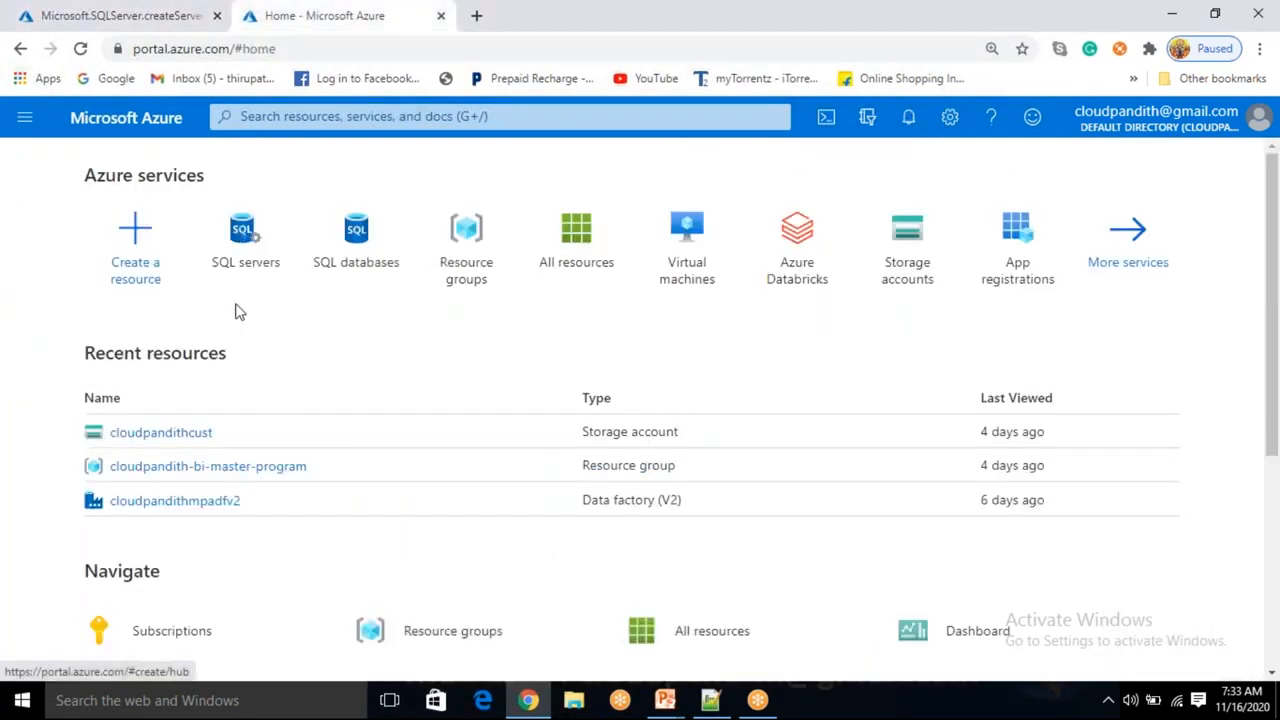
click(380, 257)
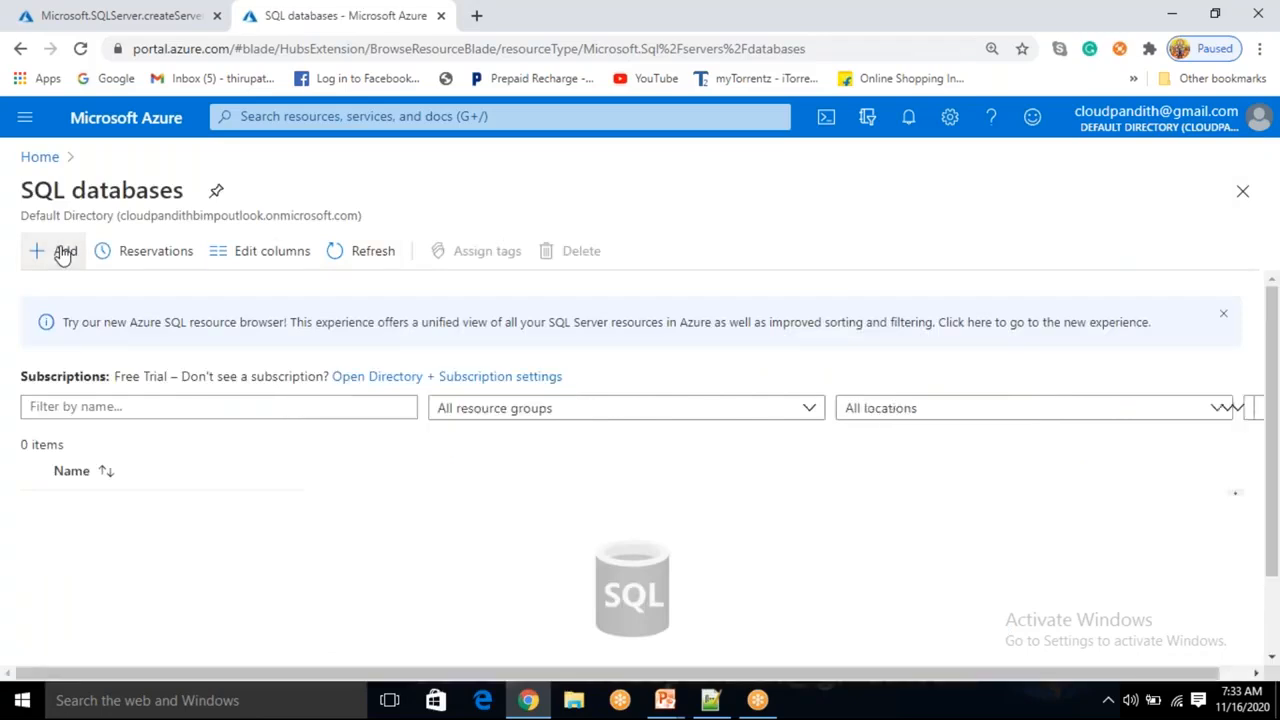
click(64, 253)
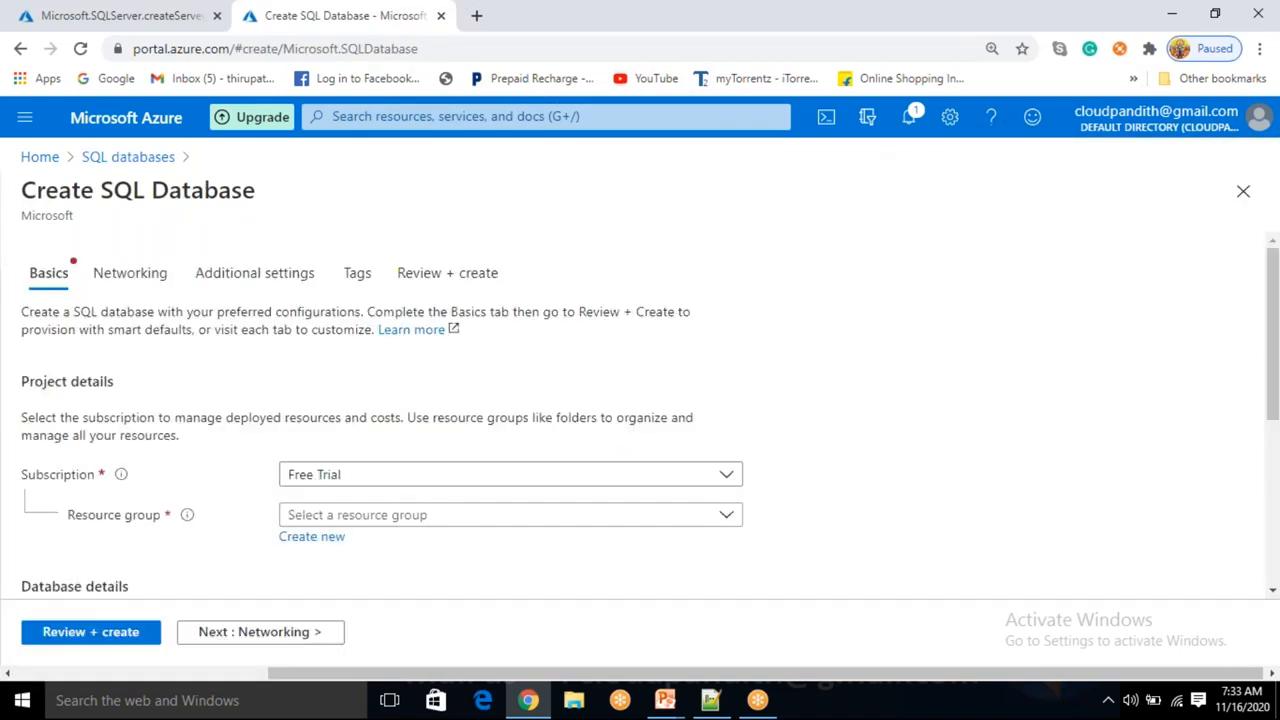
scroll(330, 450, down, 3)
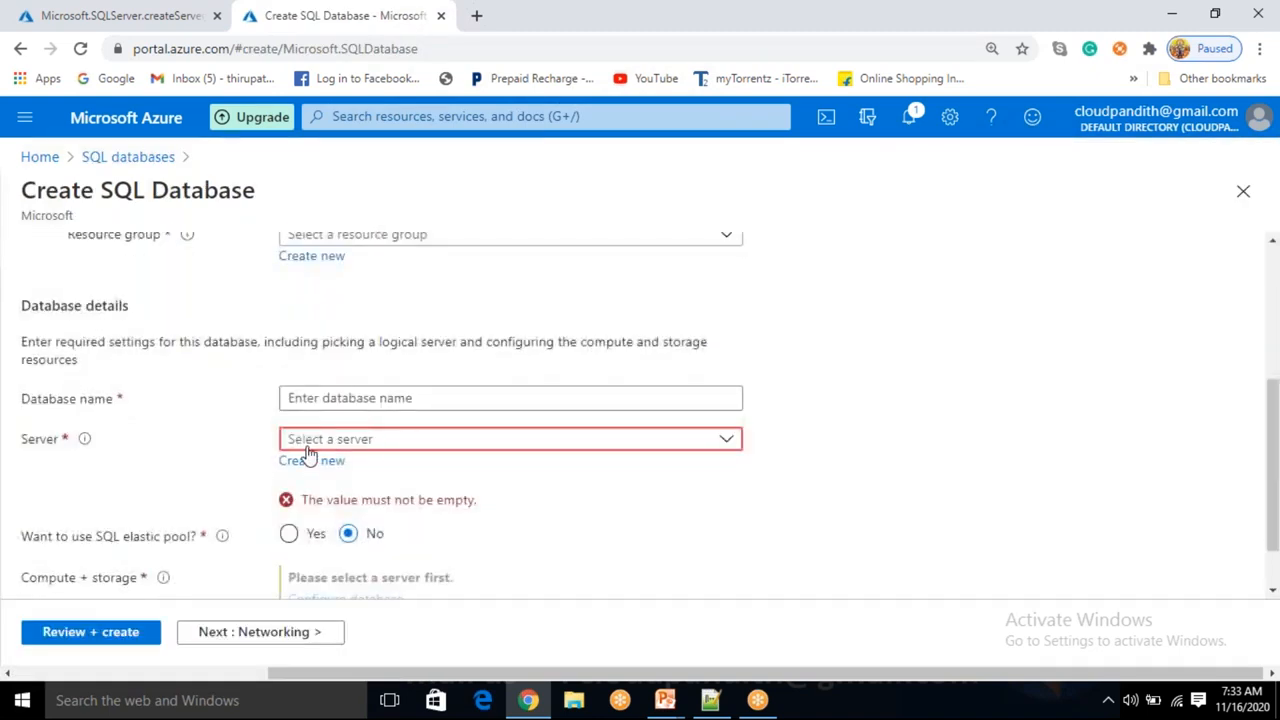
click(336, 446)
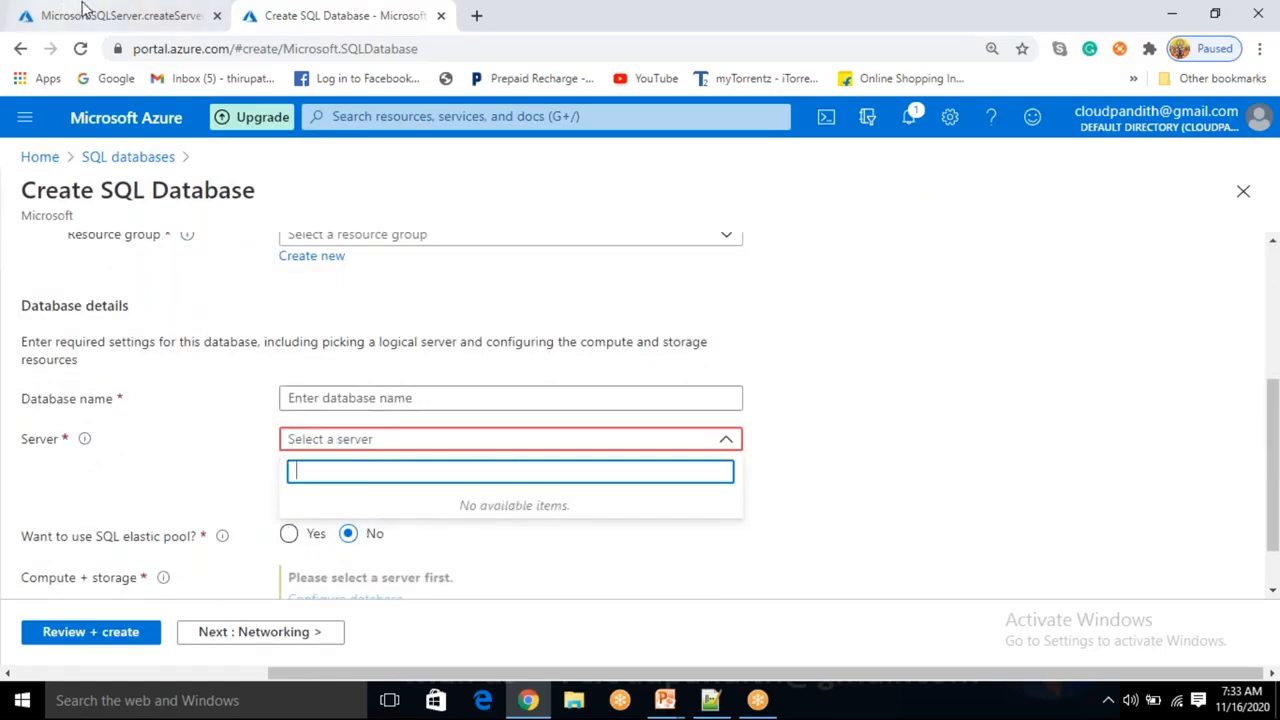
click(130, 16)
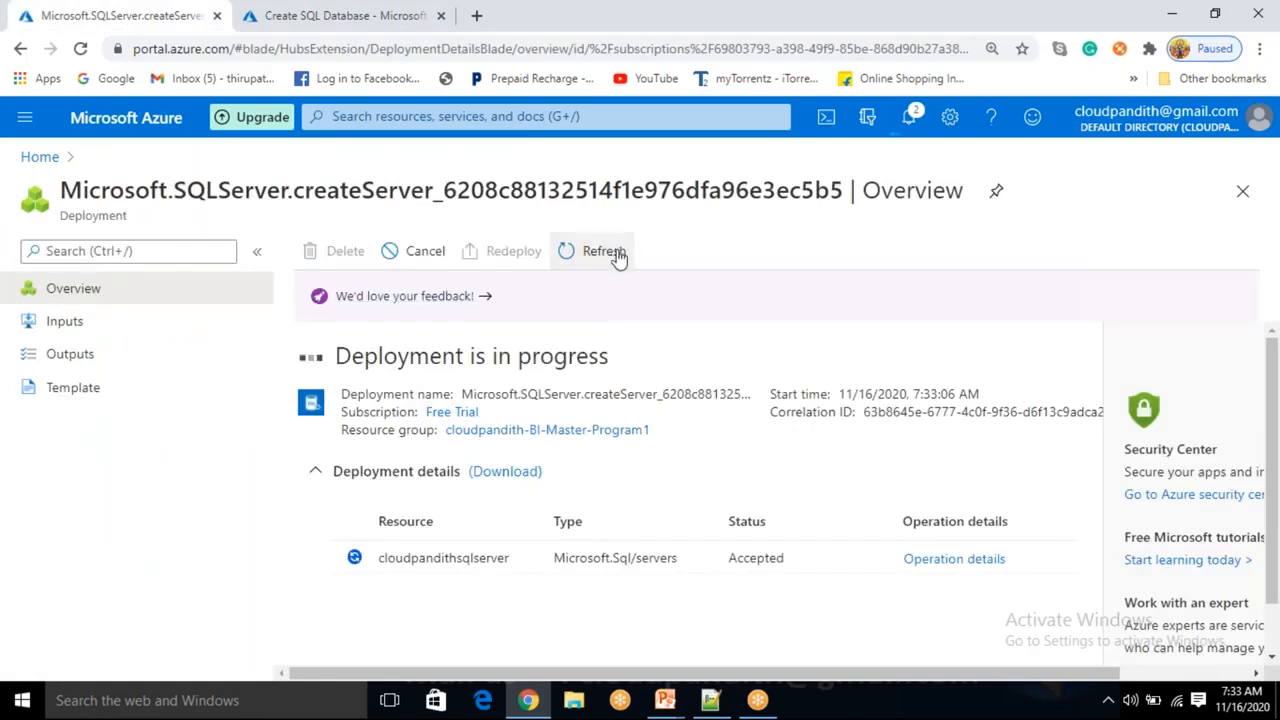
click(400, 16)
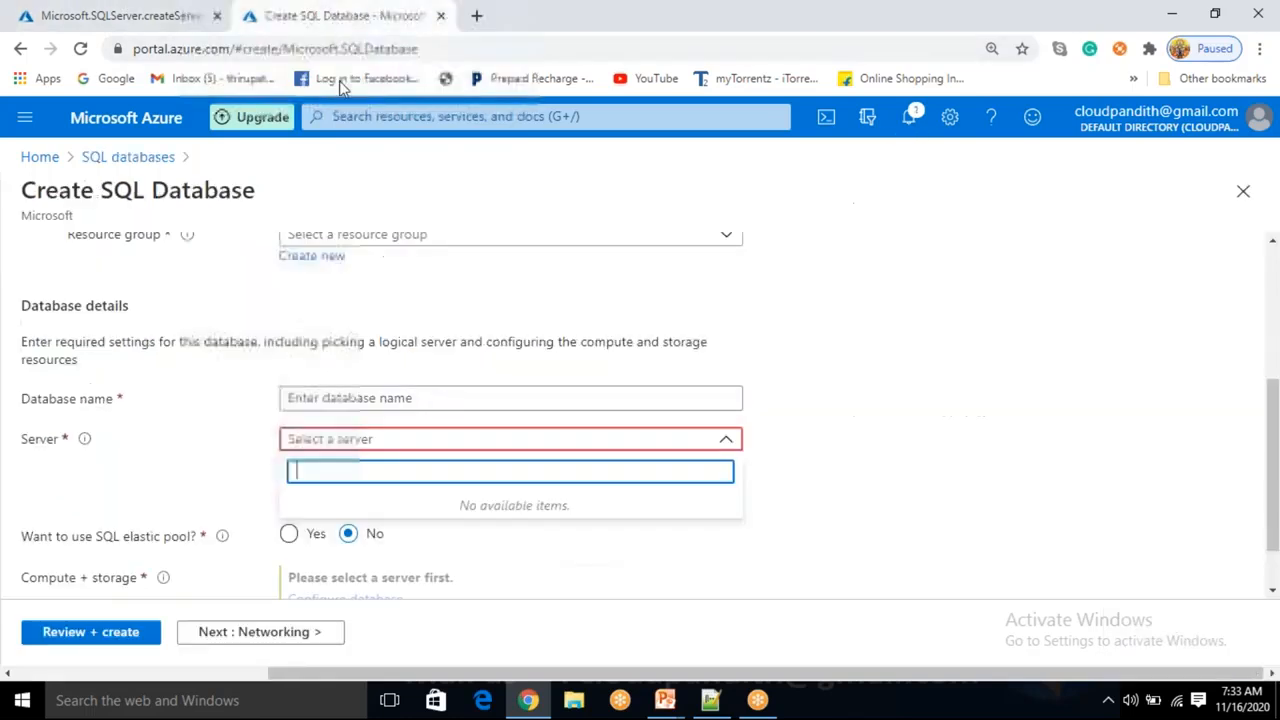
click(829, 457)
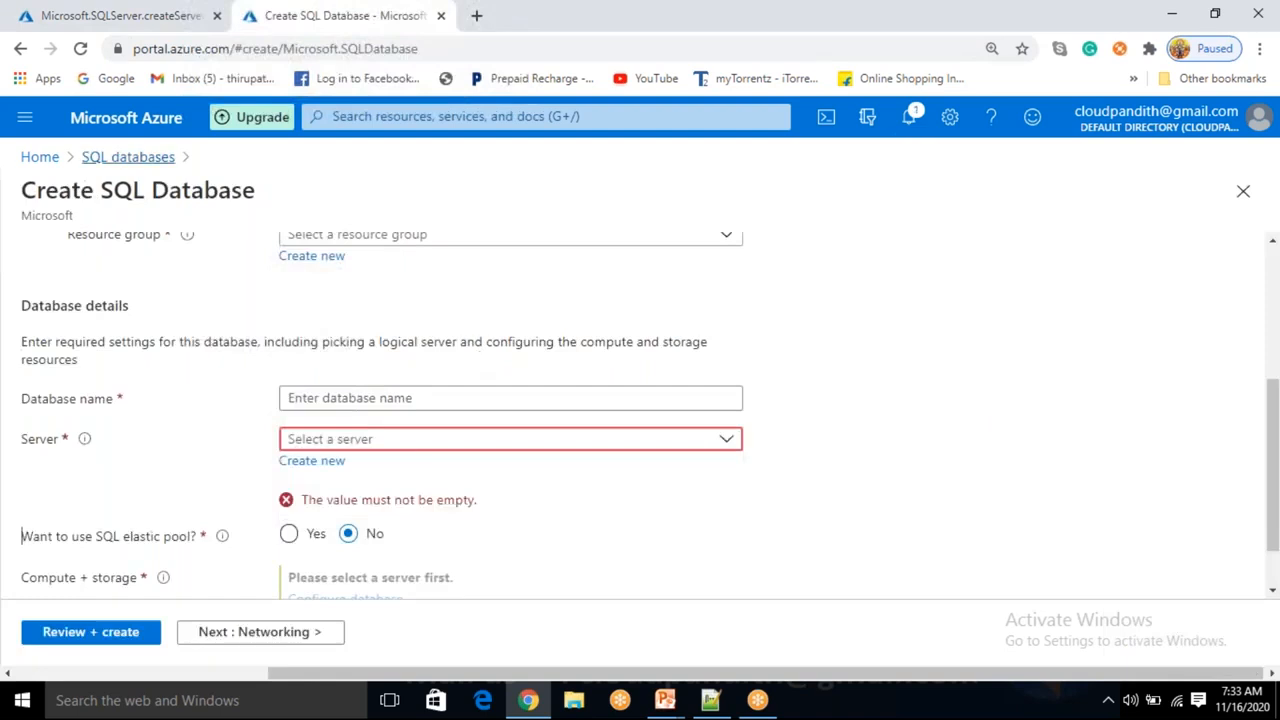
click(136, 160)
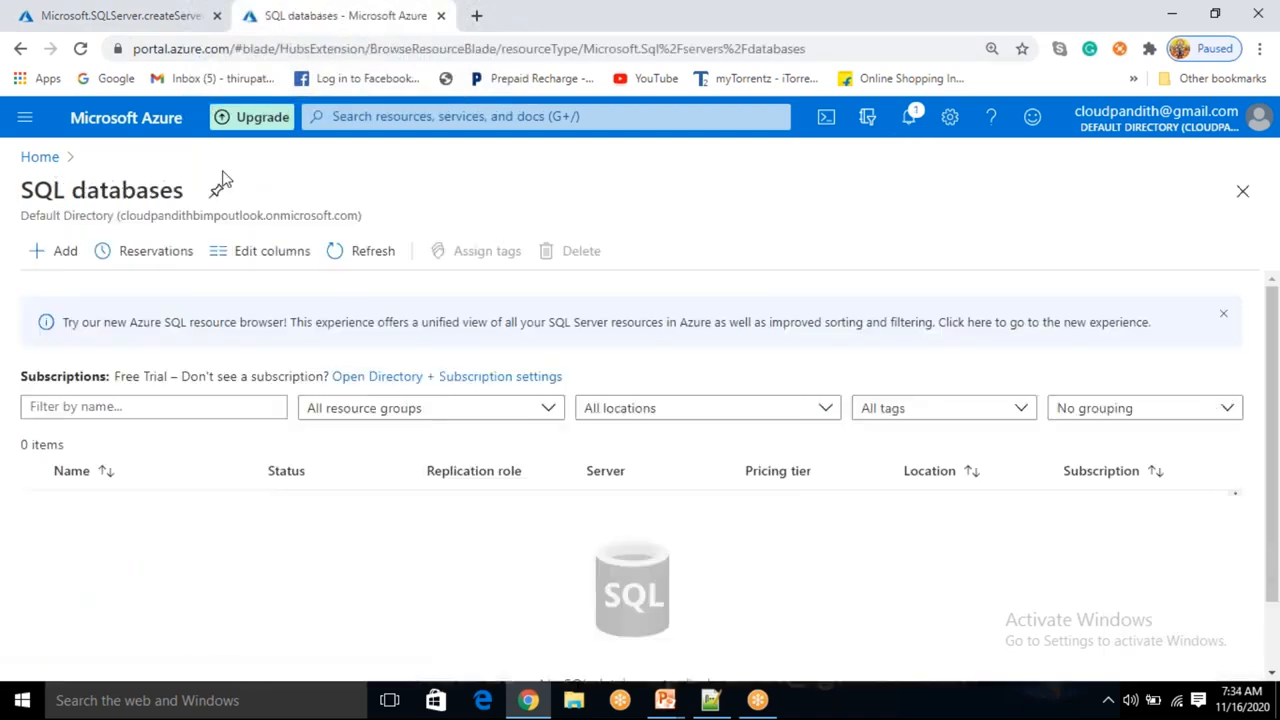
Monitor the server deployment's progress by refreshing it and reviewing its operation details.
click(136, 14)
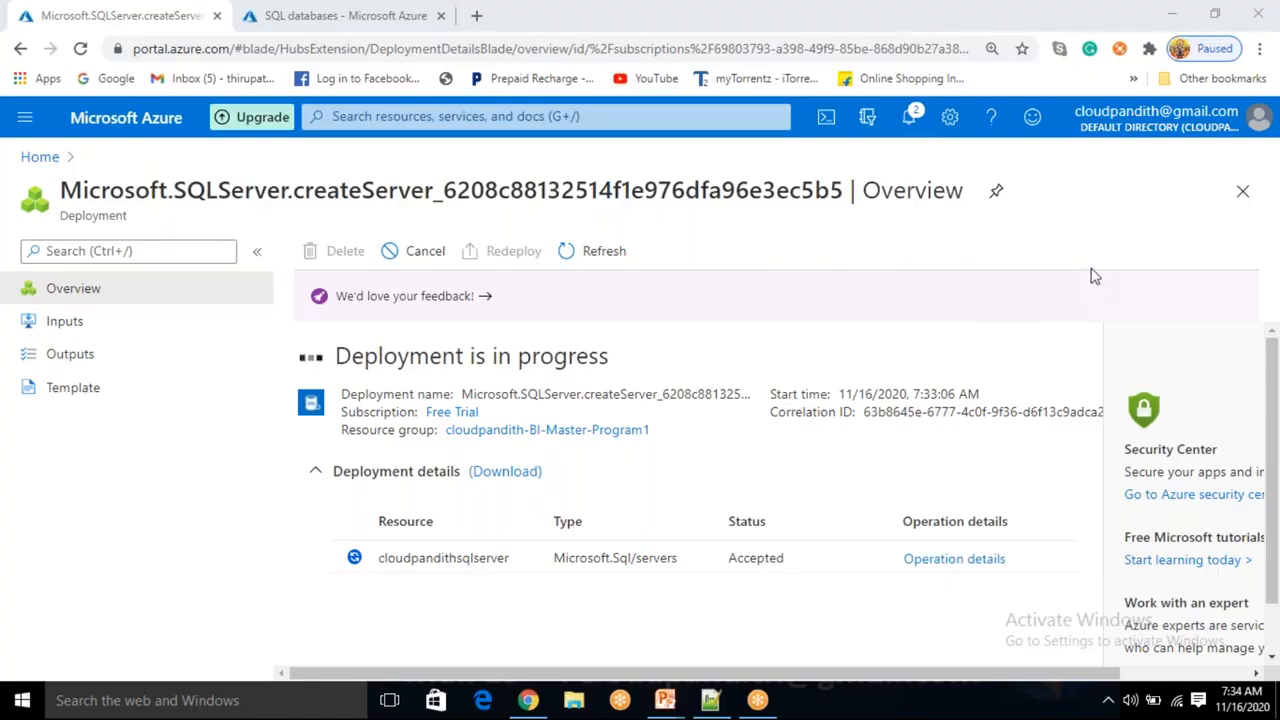
click(606, 251)
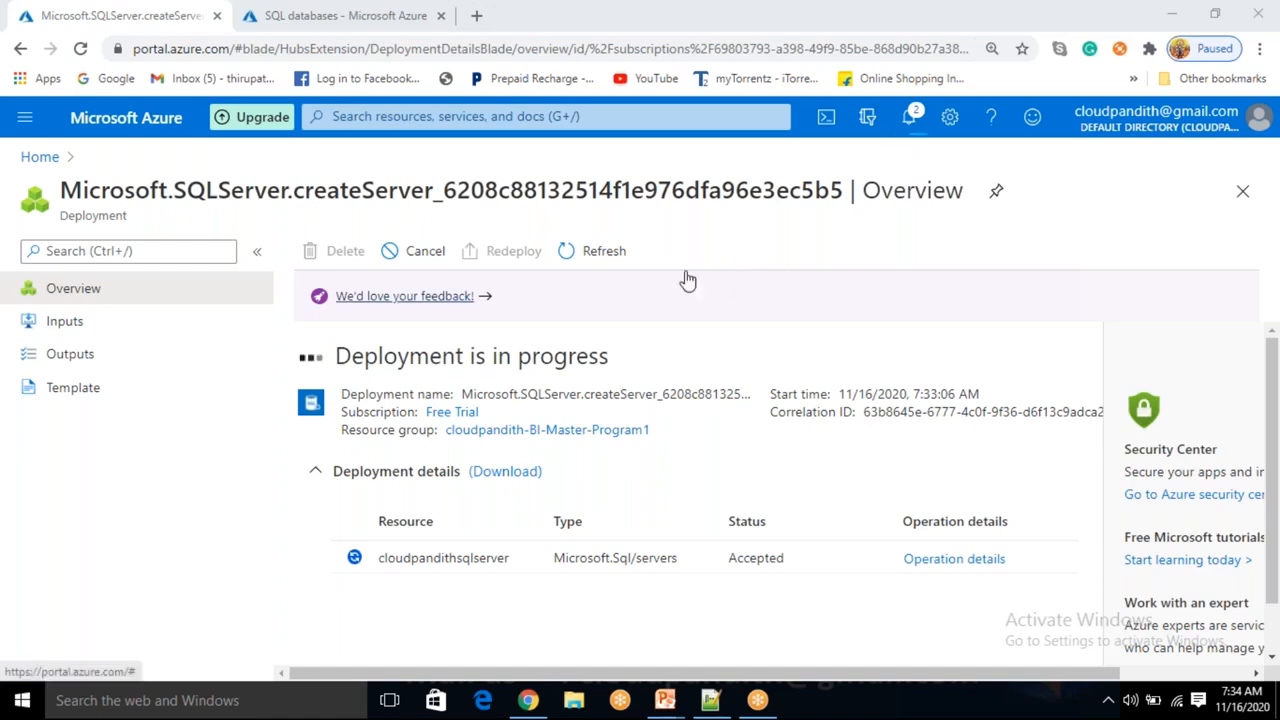
click(590, 263)
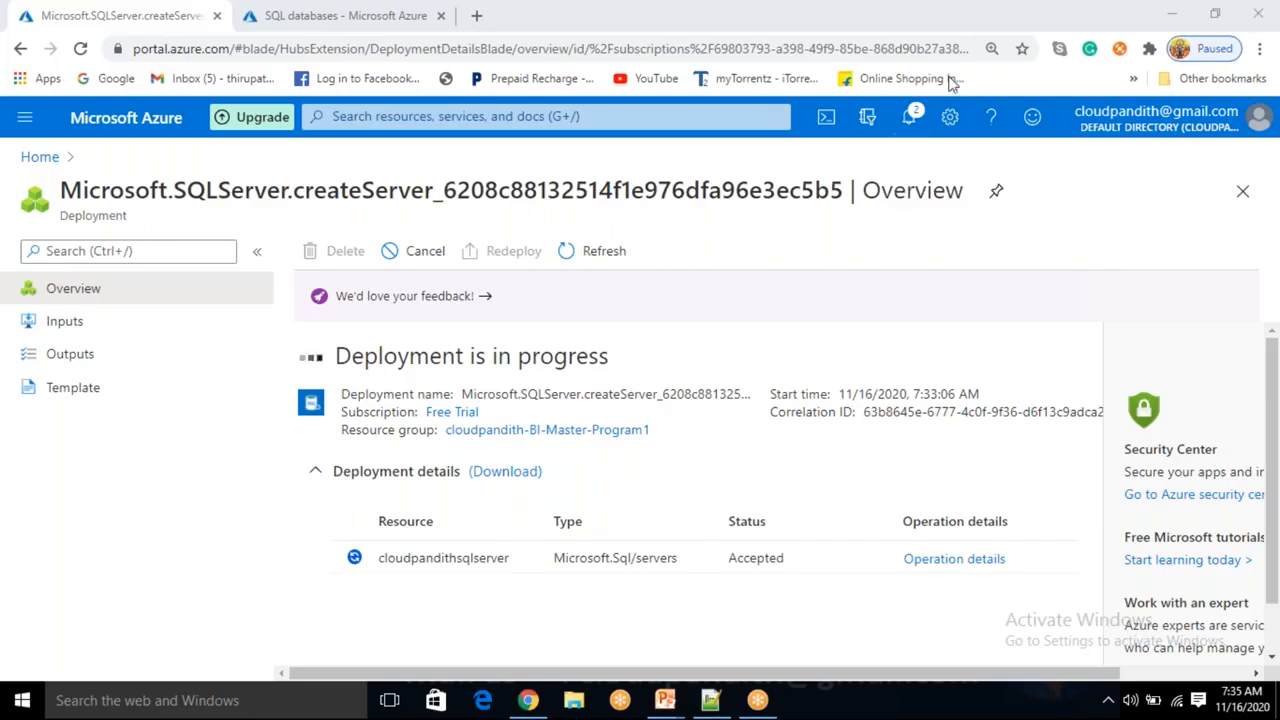
click(619, 261)
click(600, 258)
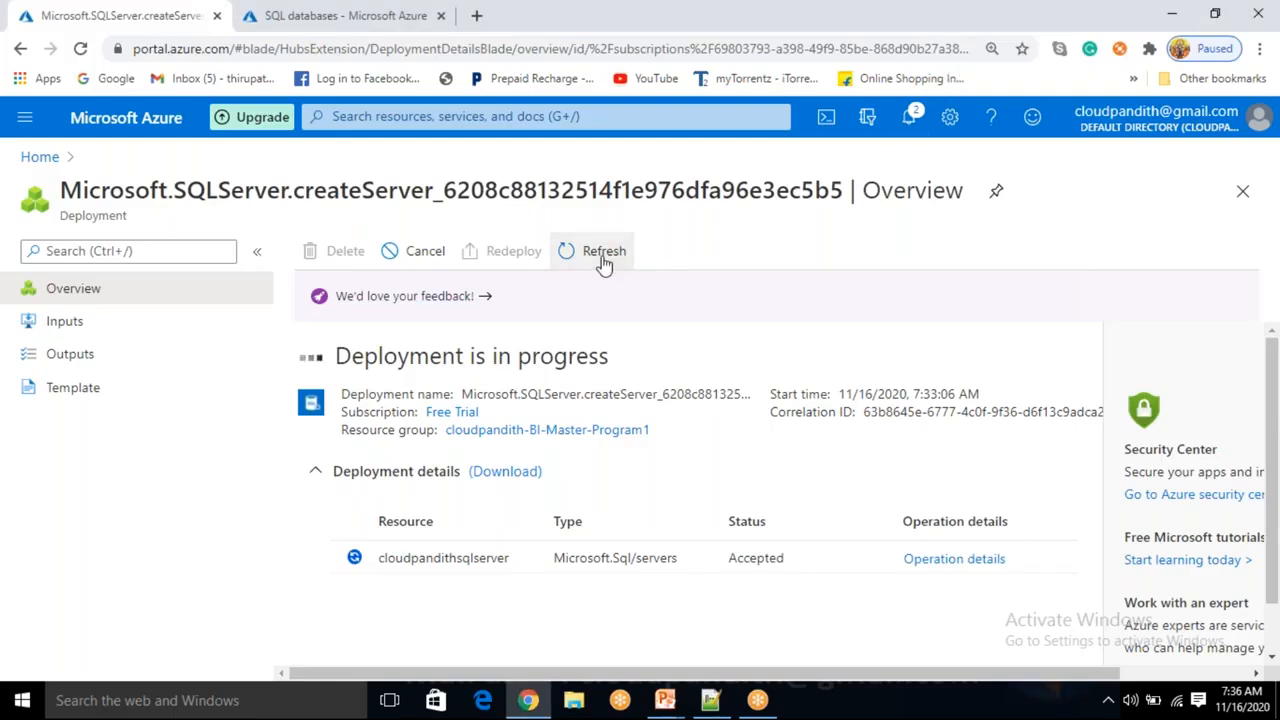
click(914, 563)
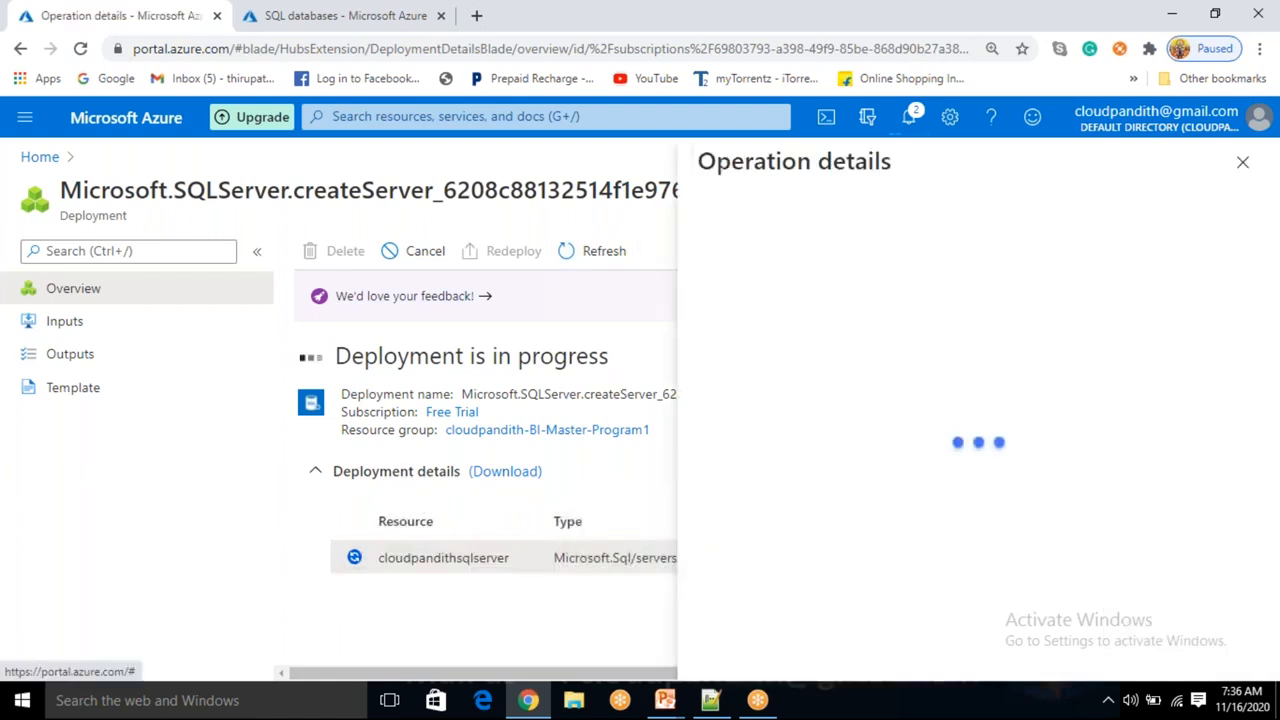
click(1236, 172)
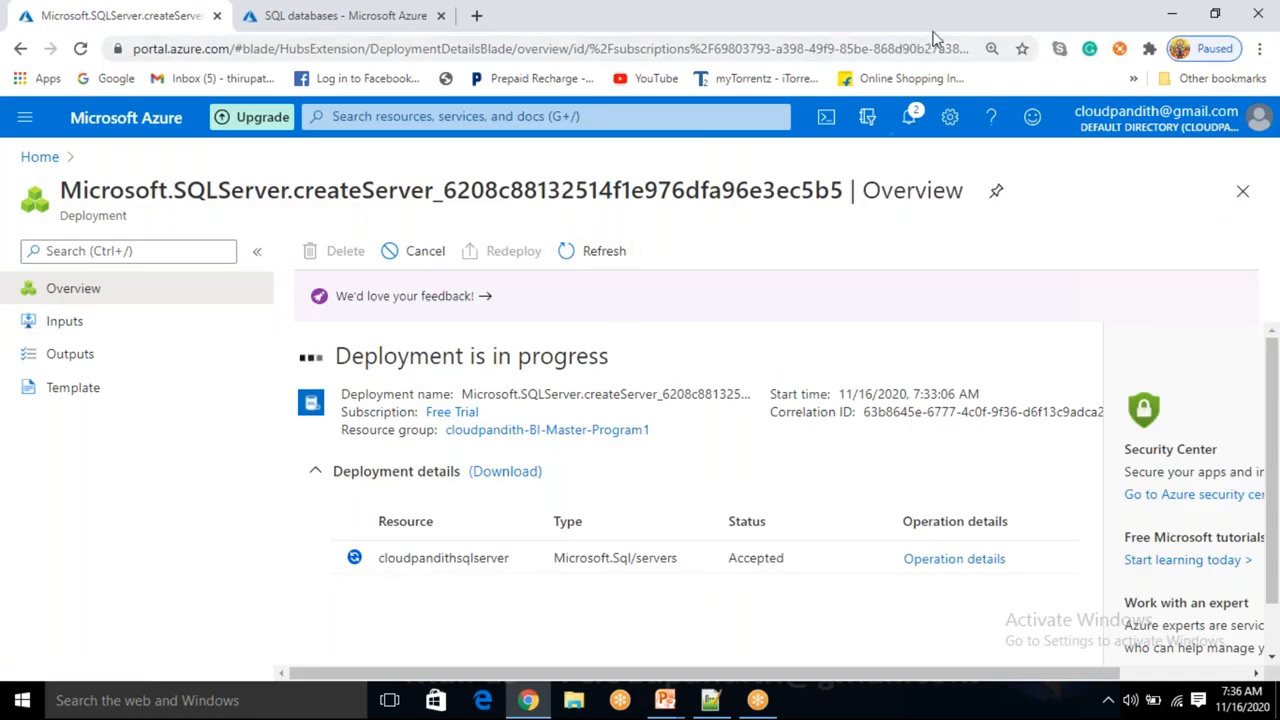
click(627, 257)
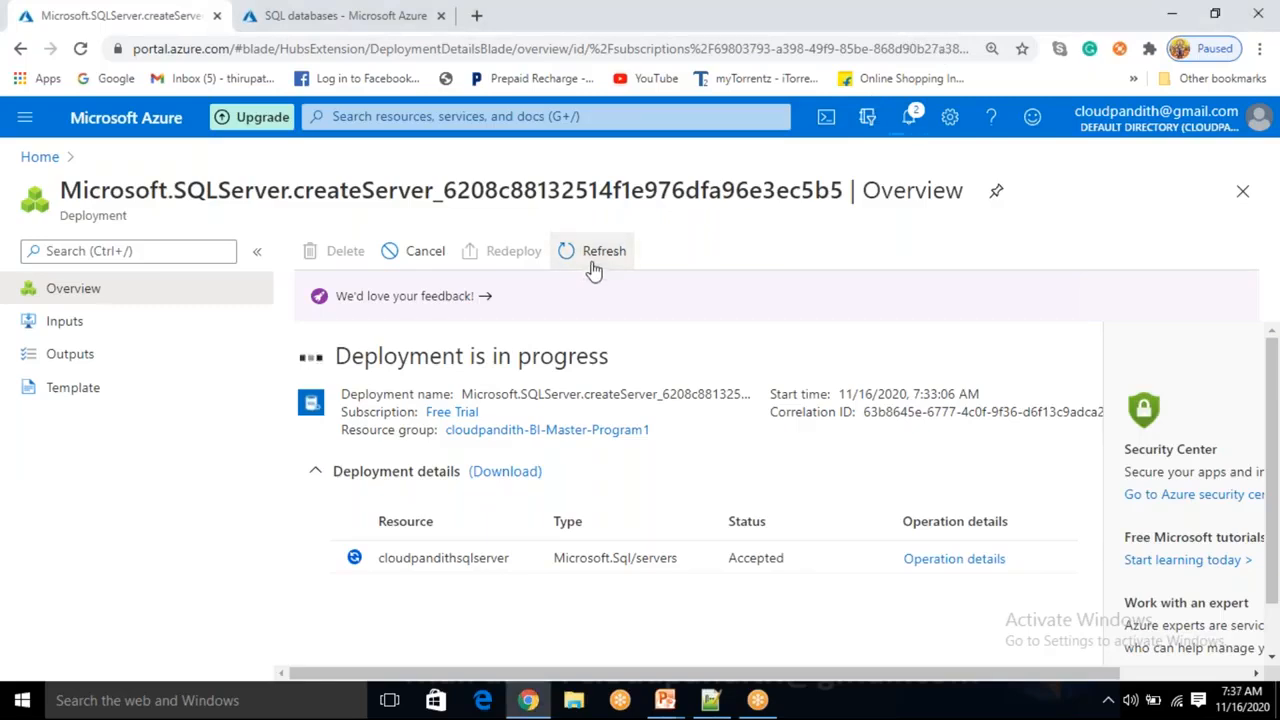
click(891, 27)
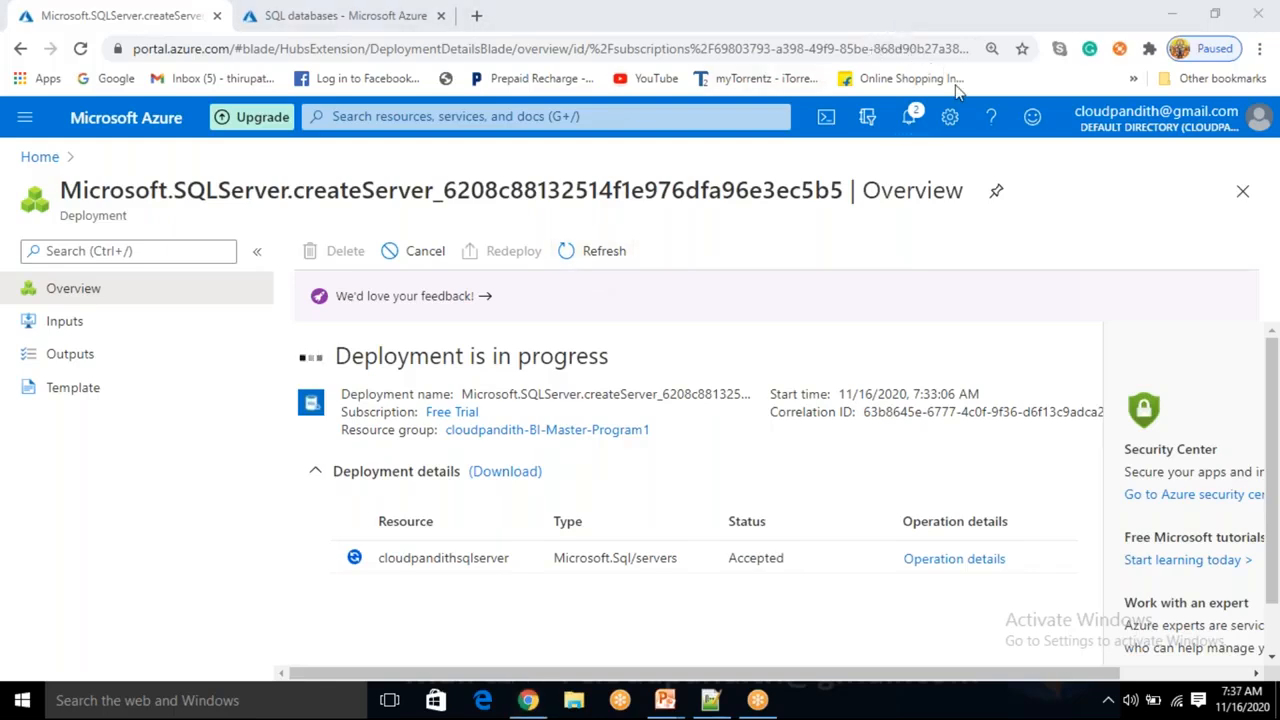
Refresh the server deployment overview until the deployment completes.
click(622, 256)
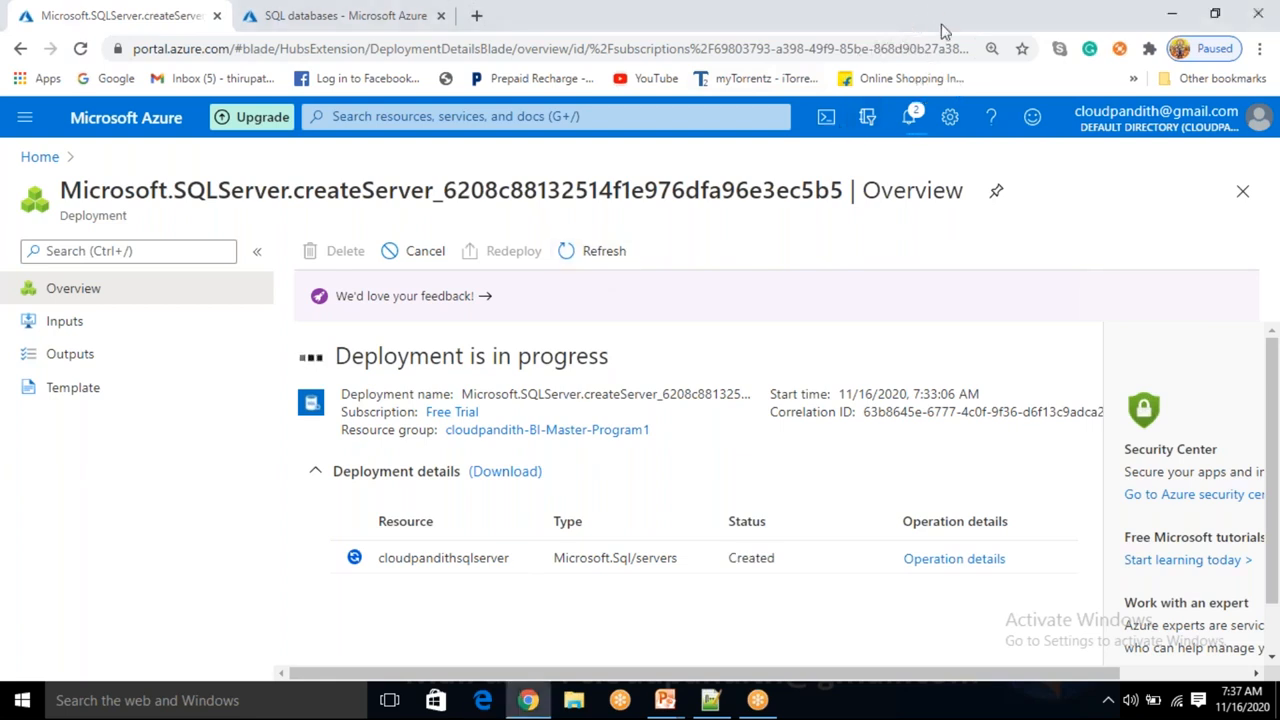
click(940, 30)
click(628, 258)
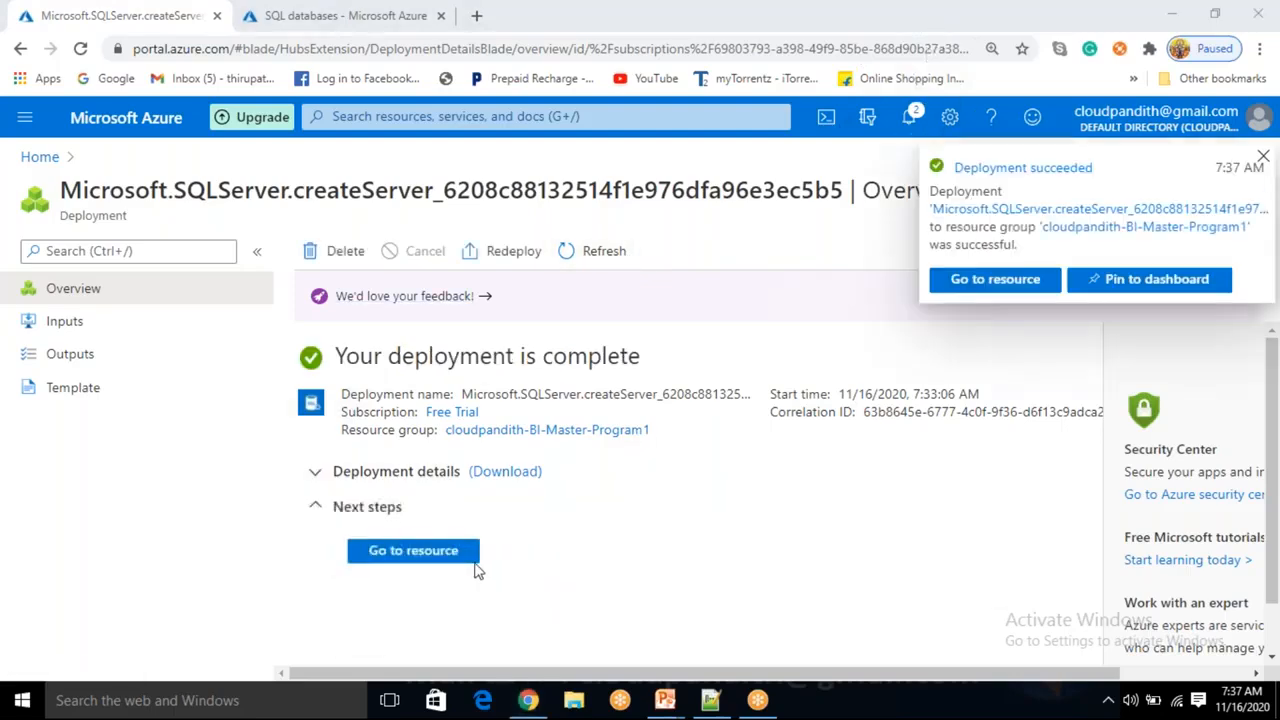
Start a new SQL database from the SQL databases tab and name it cloudpandithsqldatabase1 on the existing server.
click(340, 18)
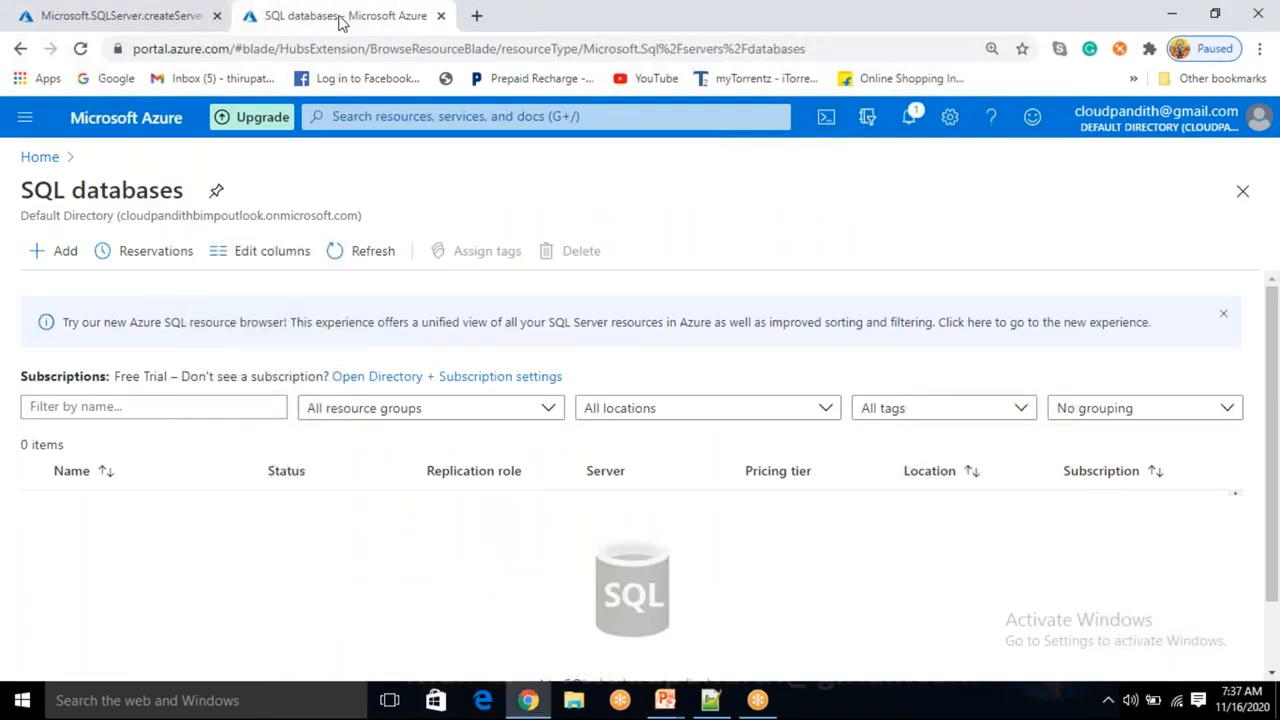
click(57, 258)
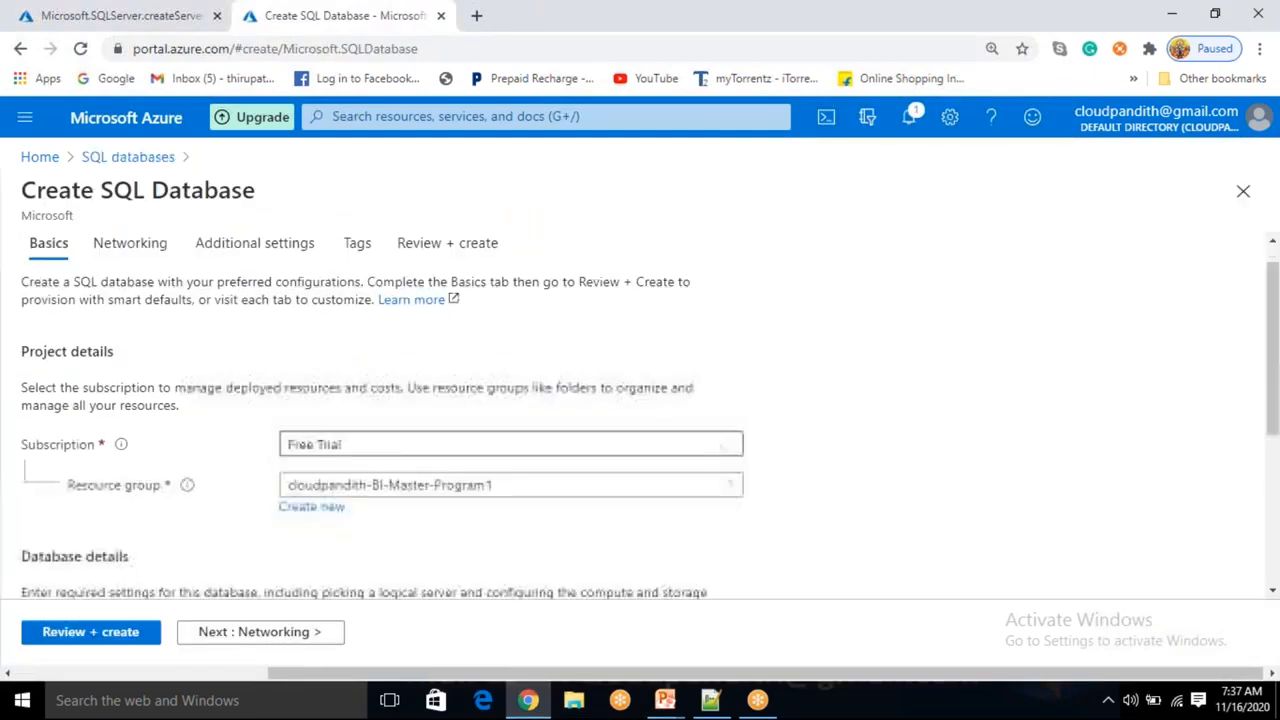
scroll(374, 409, down, 1)
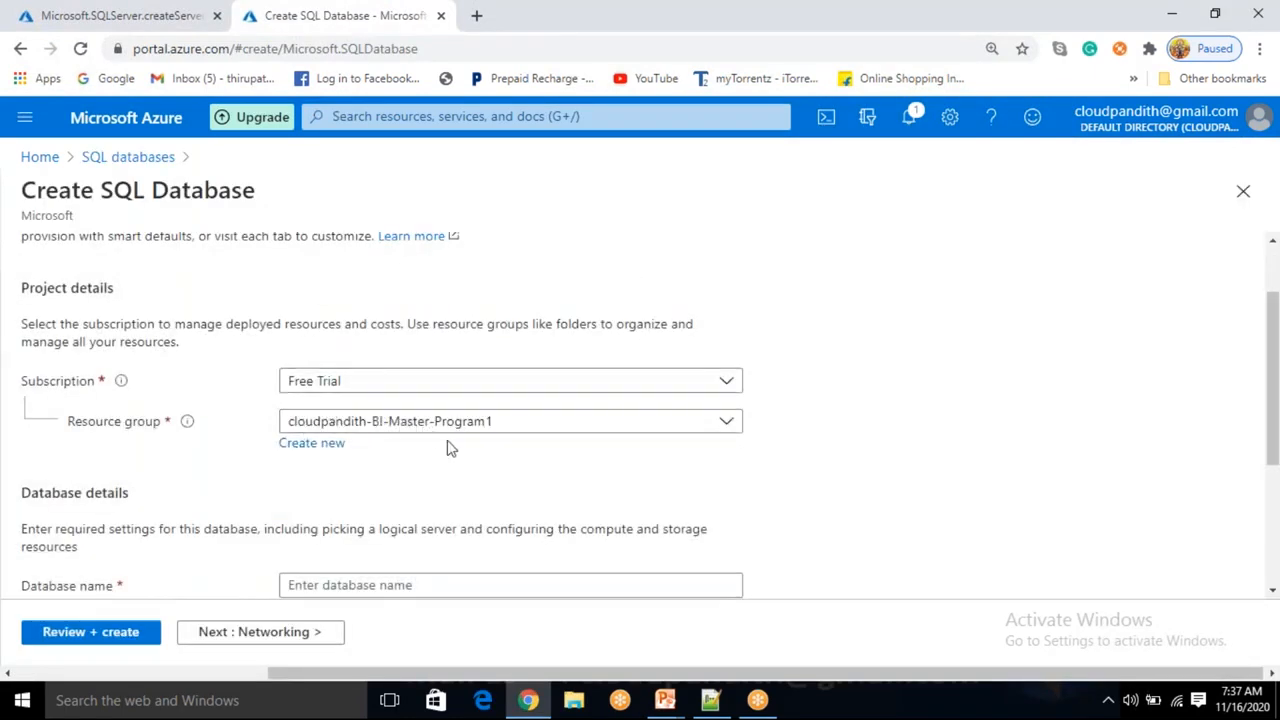
scroll(486, 430, down, 1)
click(336, 505)
text(C)
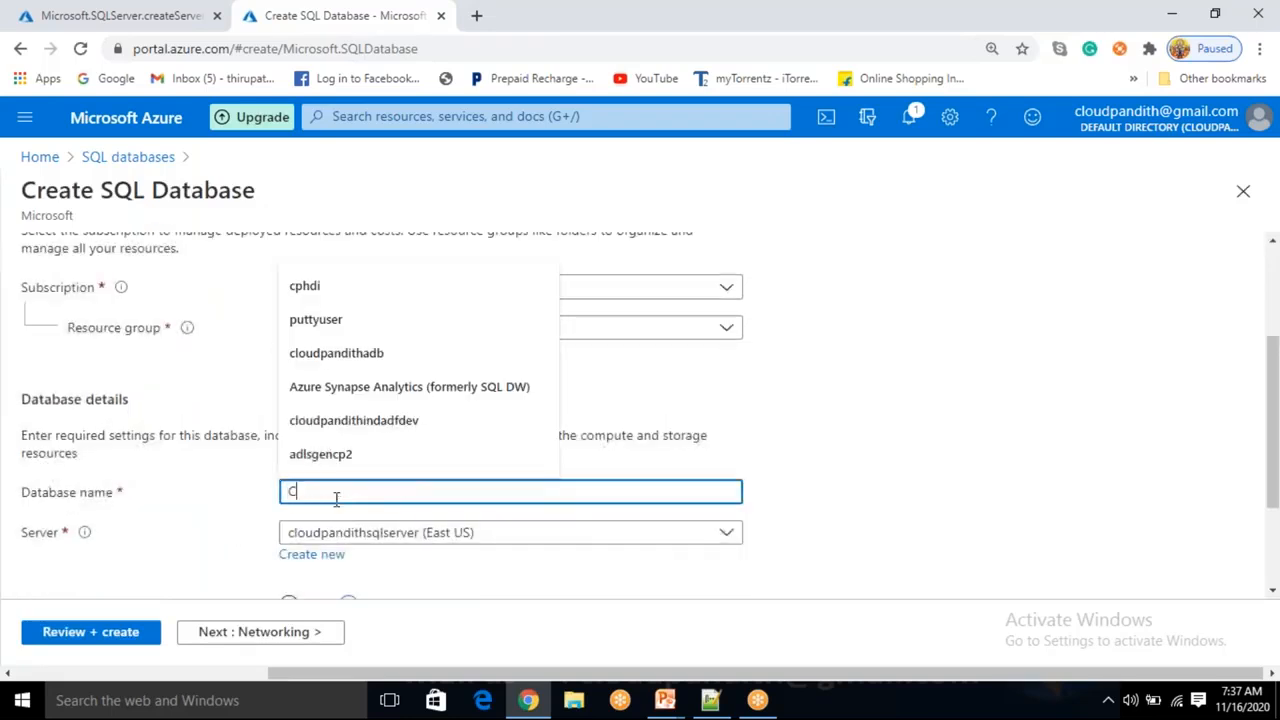
text(LOUDPANDITHS)
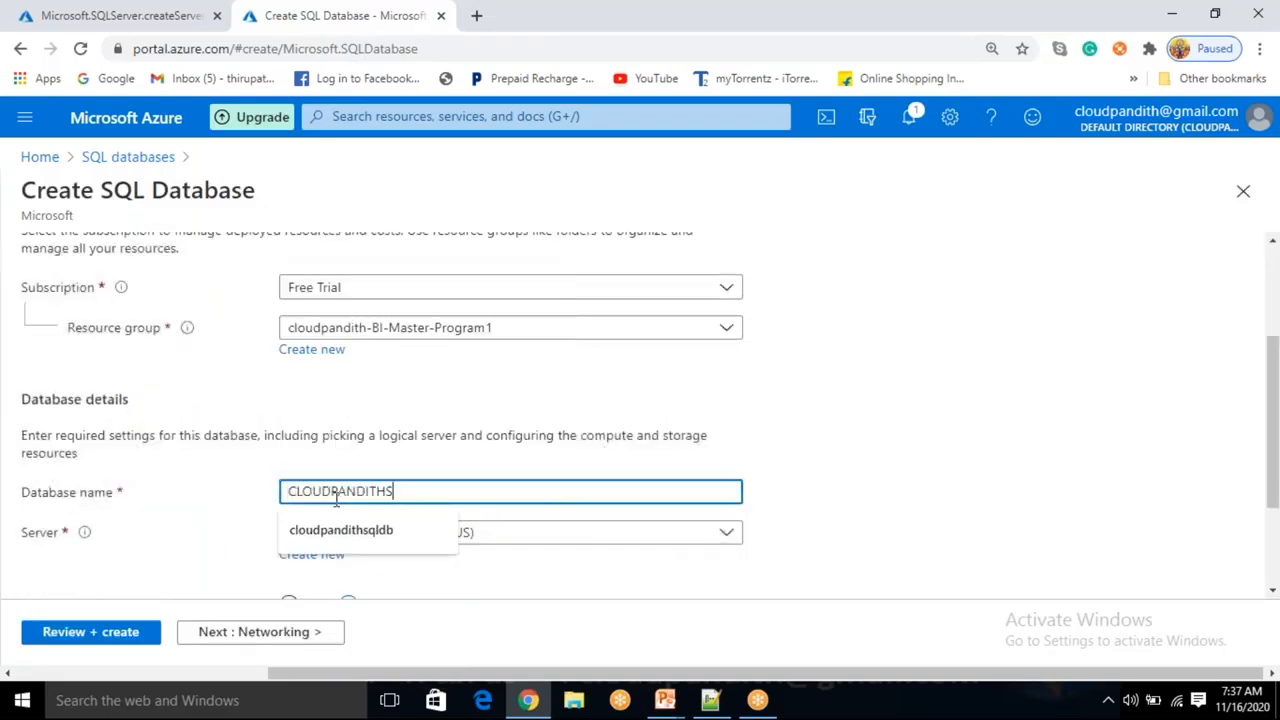
text(QLDATABA)
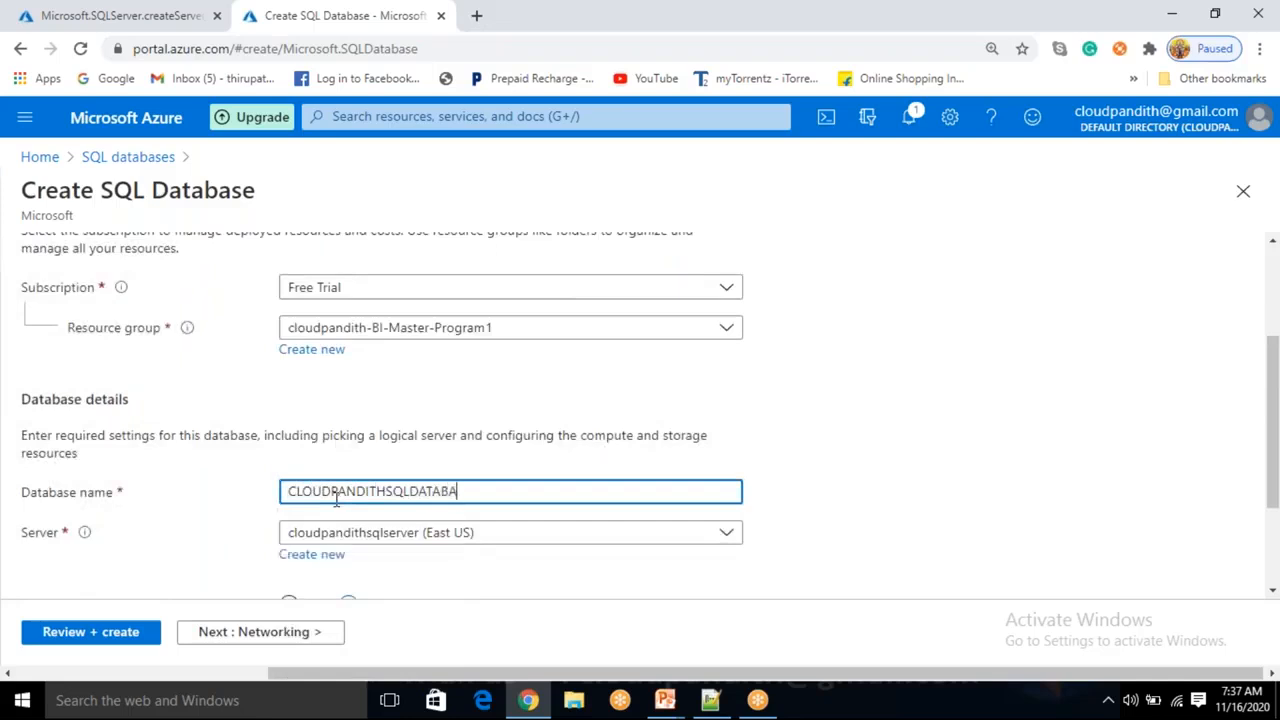
key(ctrl+a)
text(cv)
key(BackSpace)
key(BackSpace)
text(c)
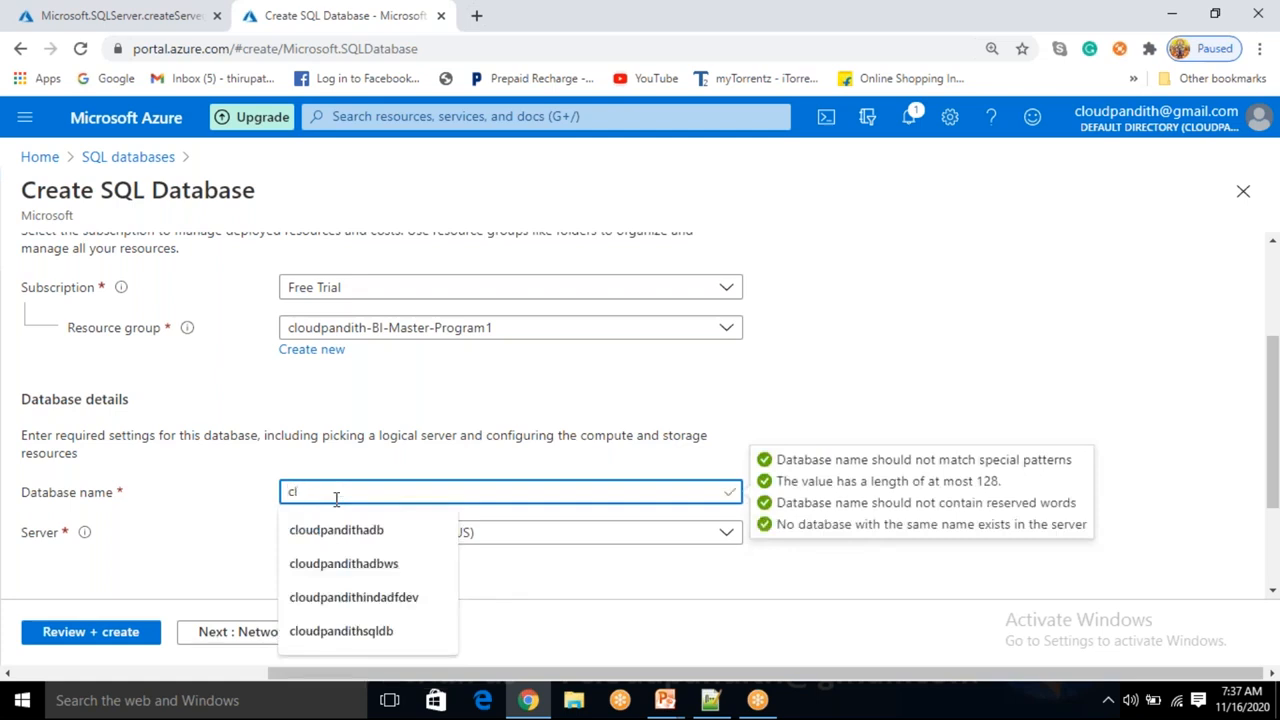
text(loudpandithsqldatabase1)
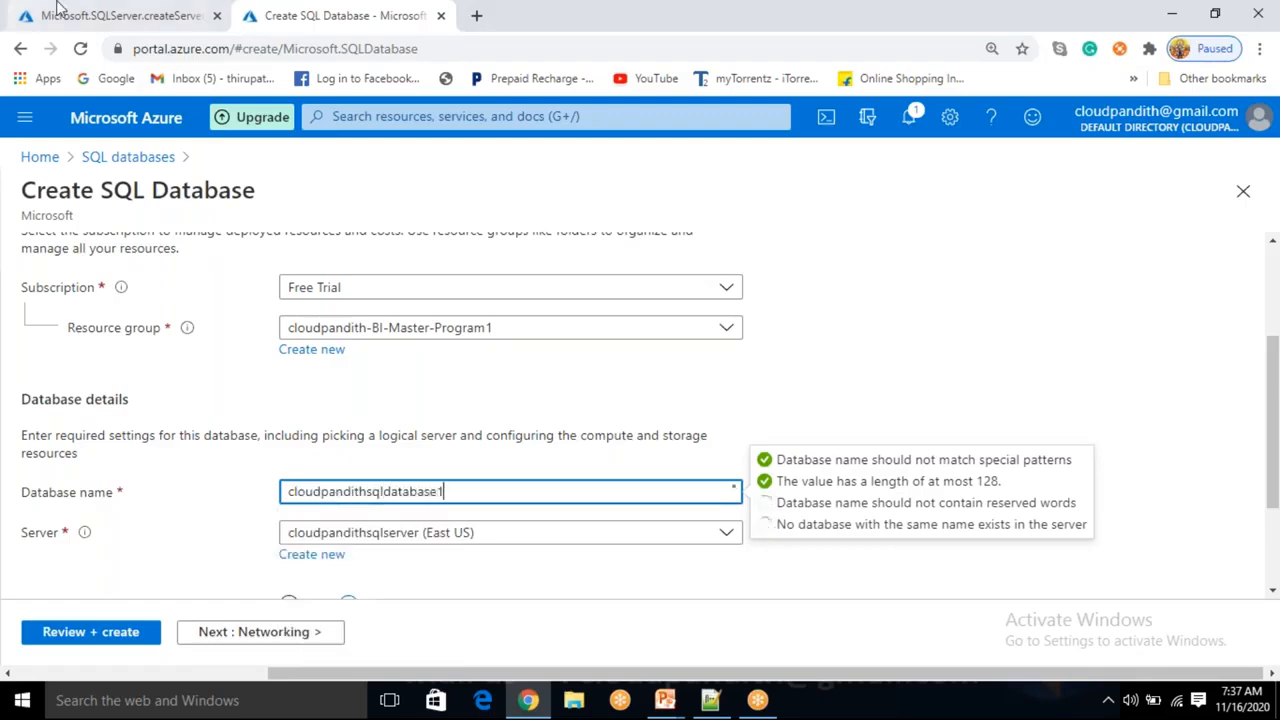
Create the cloudpandithsqldatabase1 database with default settings, stepping through Networking, Additional settings and Tags to Review + create.
click(733, 372)
scroll(568, 542, down, 2)
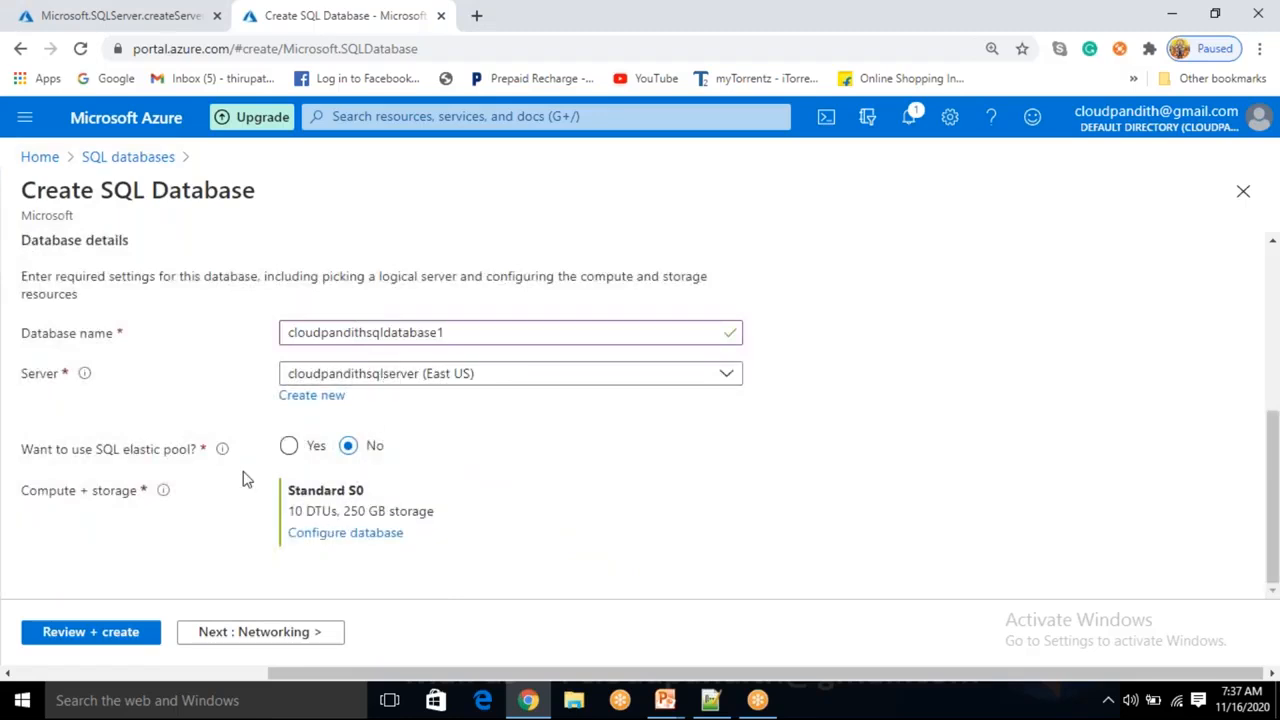
drag(114, 449, 194, 451)
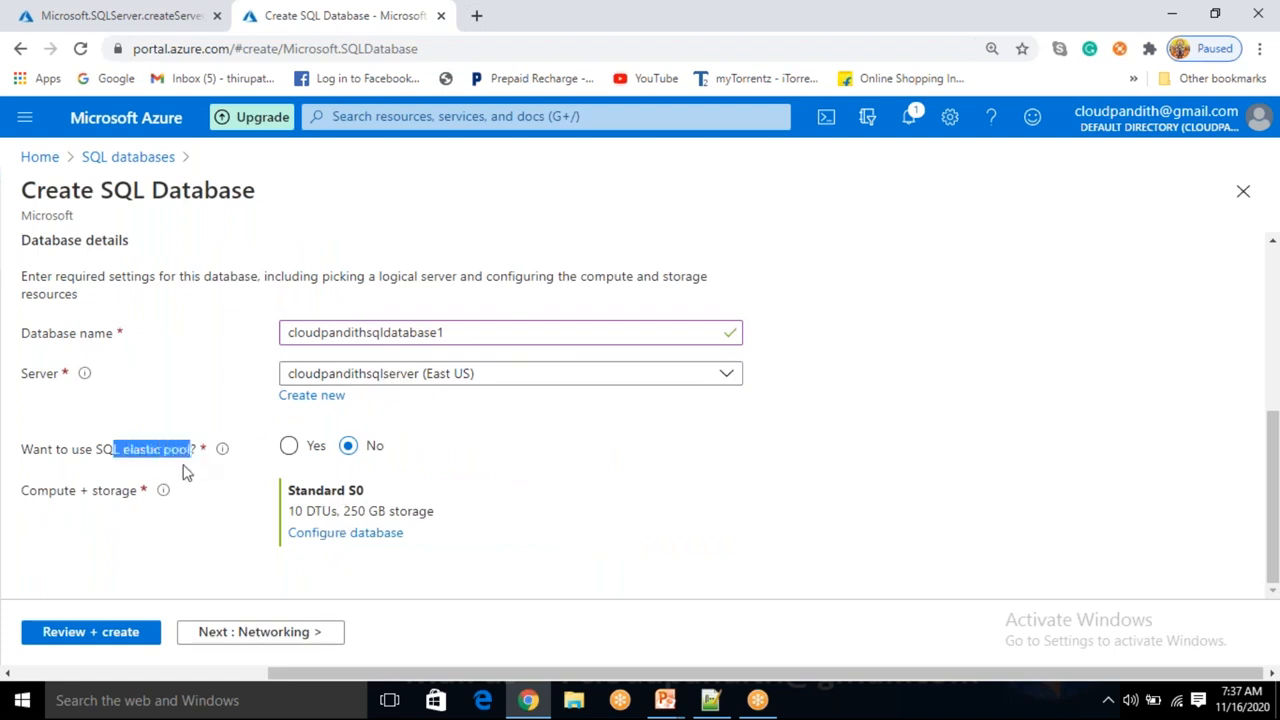
click(617, 484)
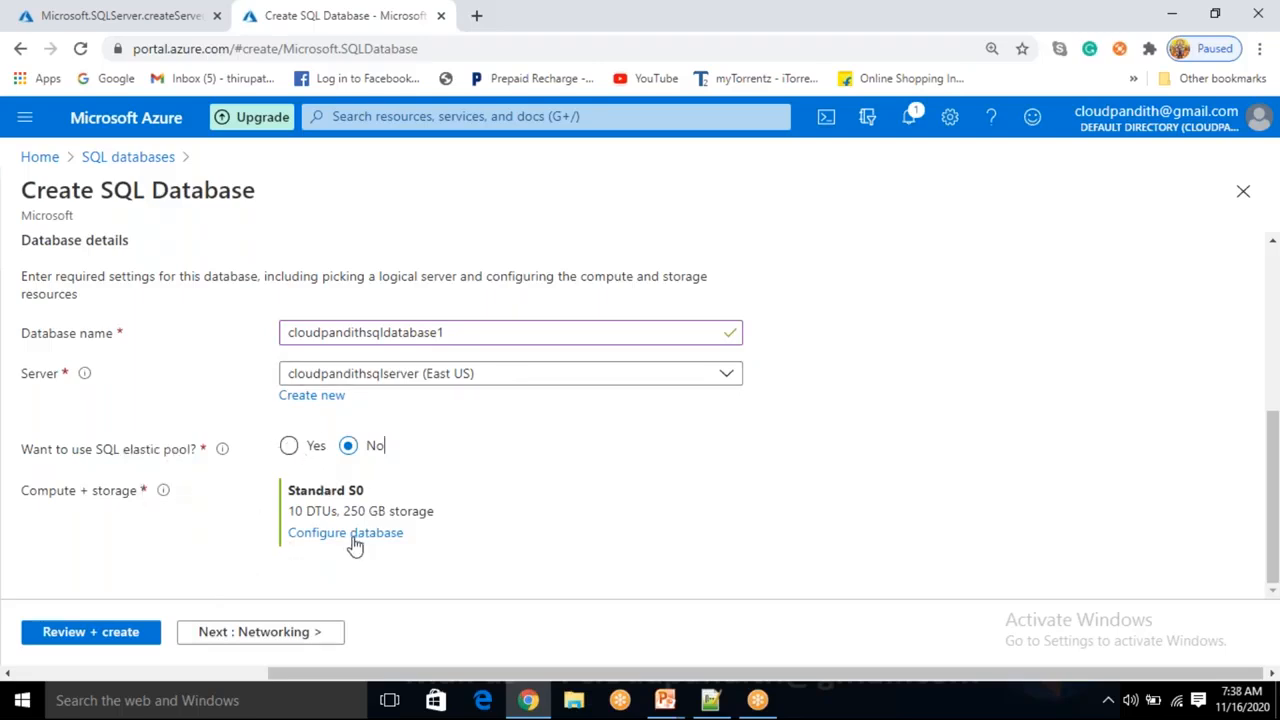
click(290, 636)
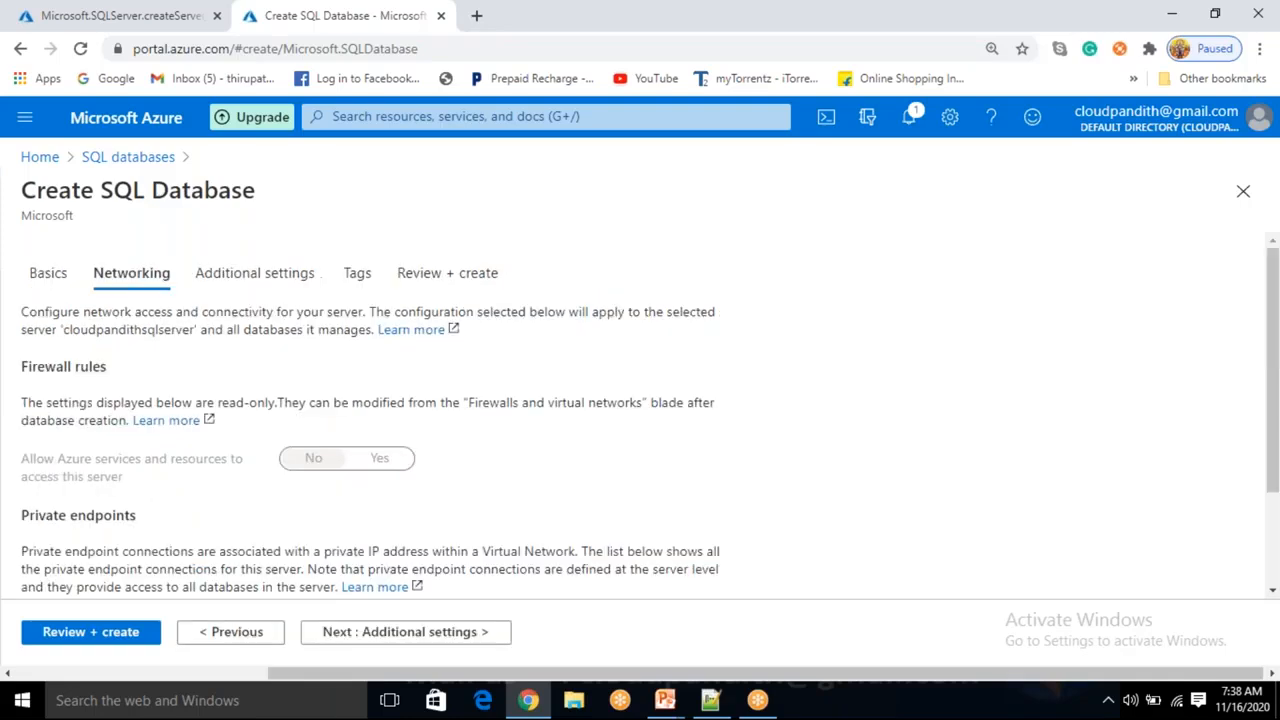
click(387, 633)
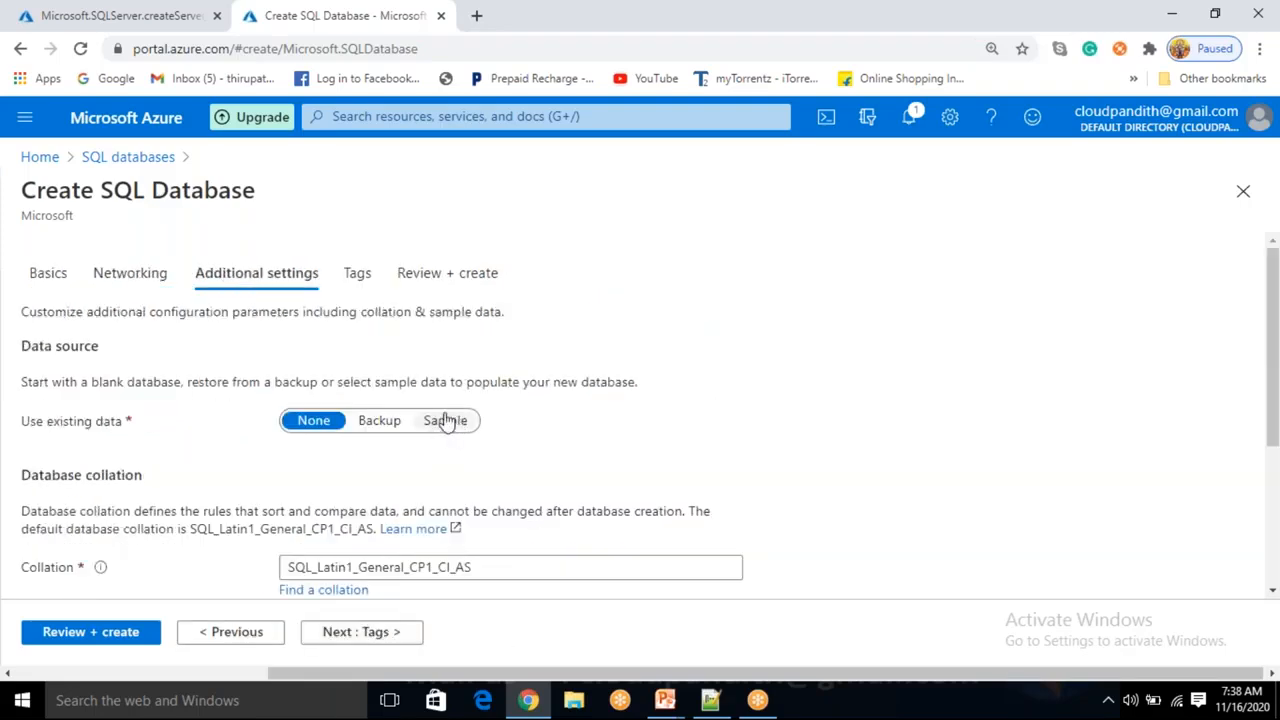
click(392, 645)
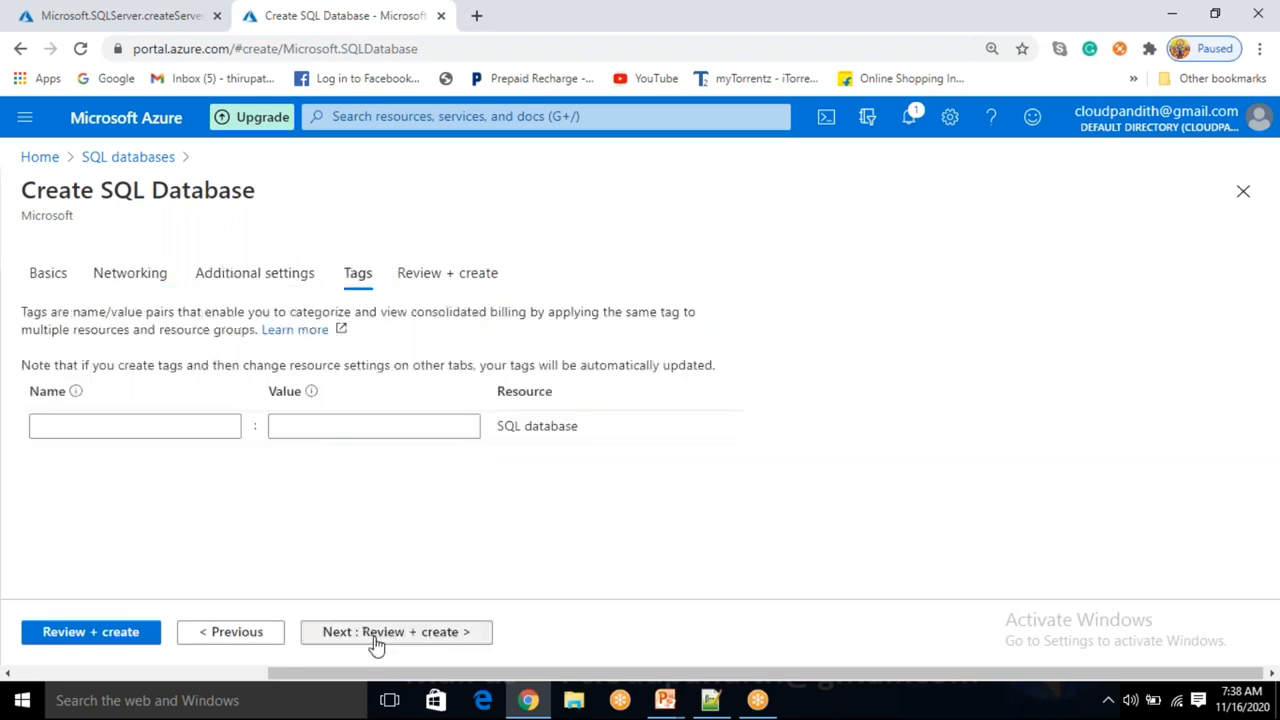
click(88, 638)
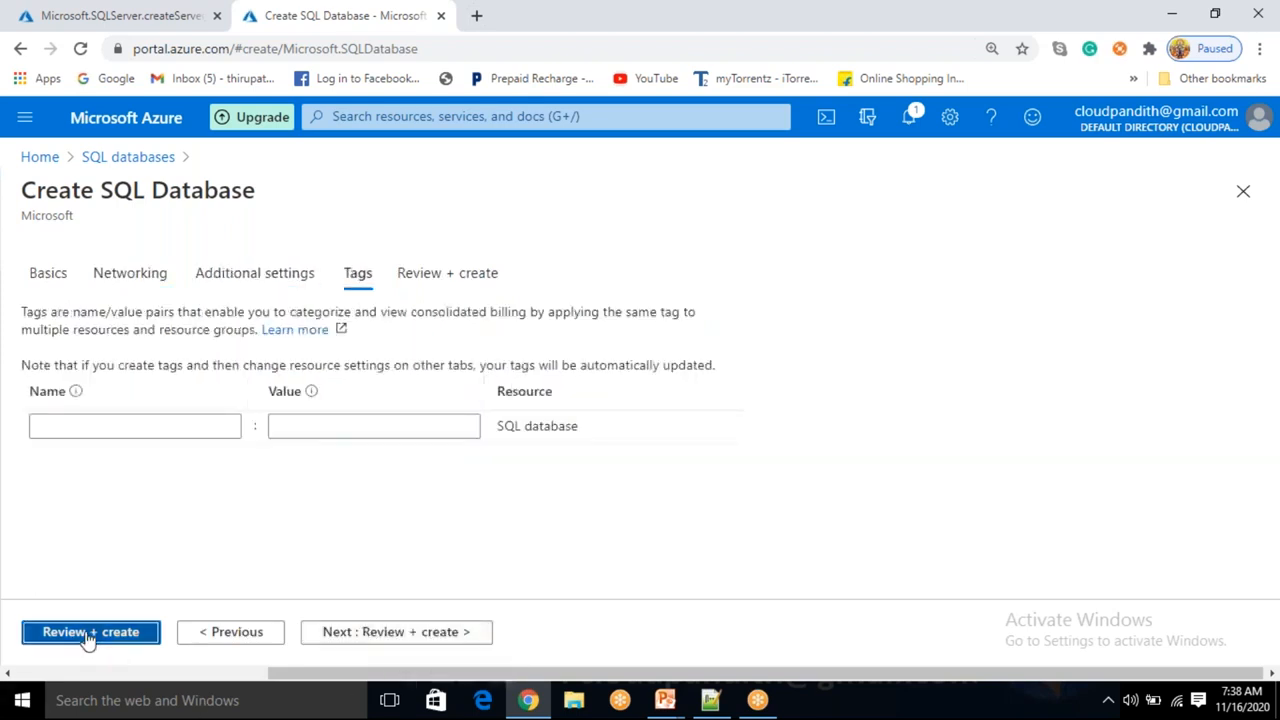
click(64, 645)
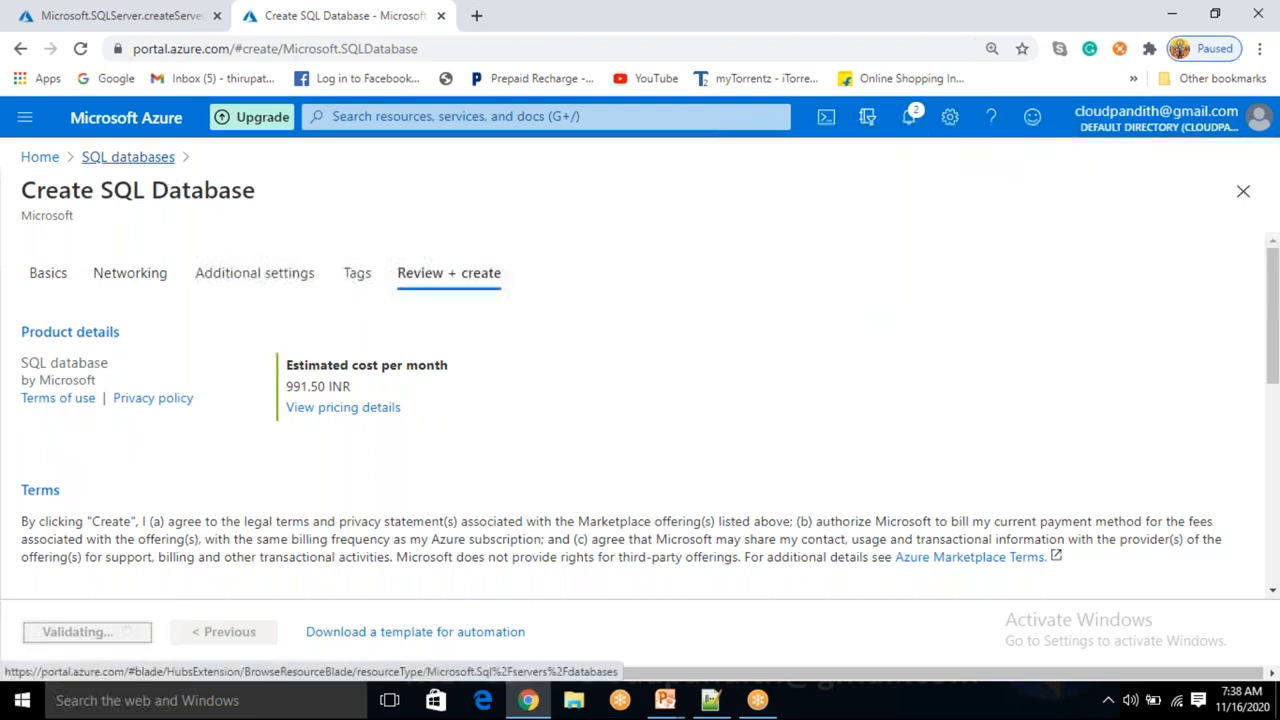
Return to the SQL databases list, start another SQL database and name it cloudpandithsqldatabase2.
click(128, 157)
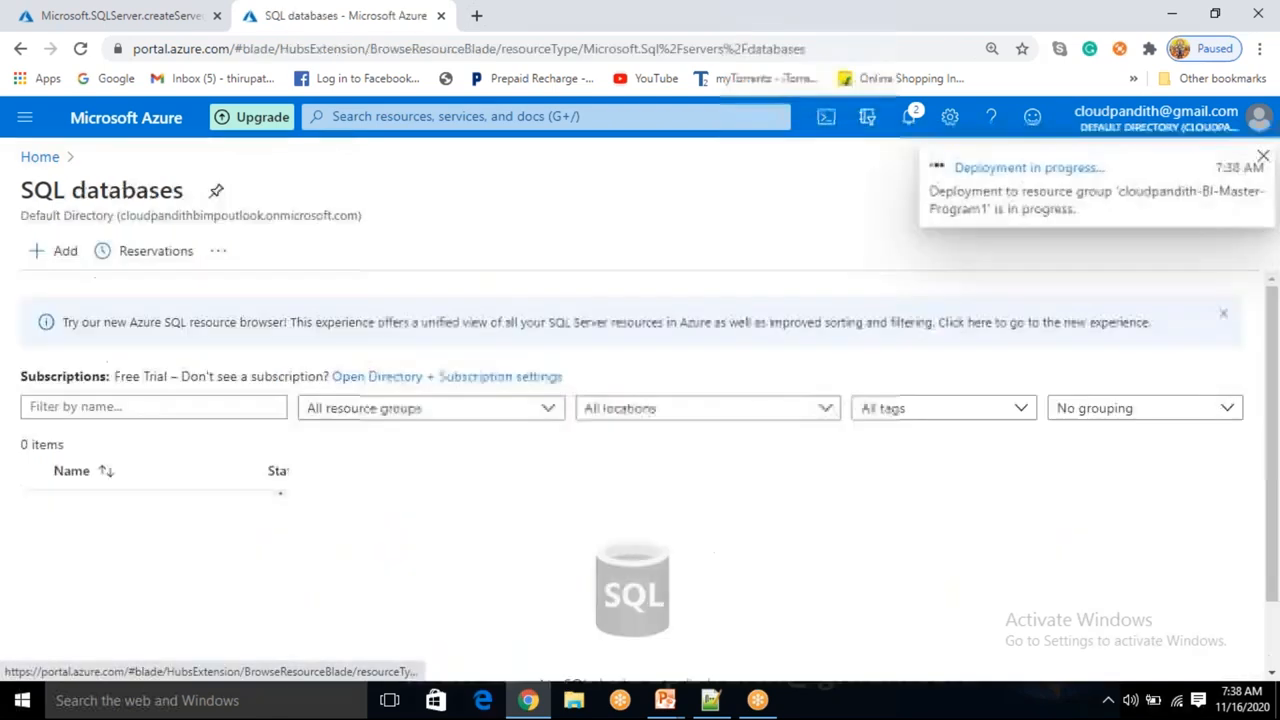
click(50, 163)
click(250, 245)
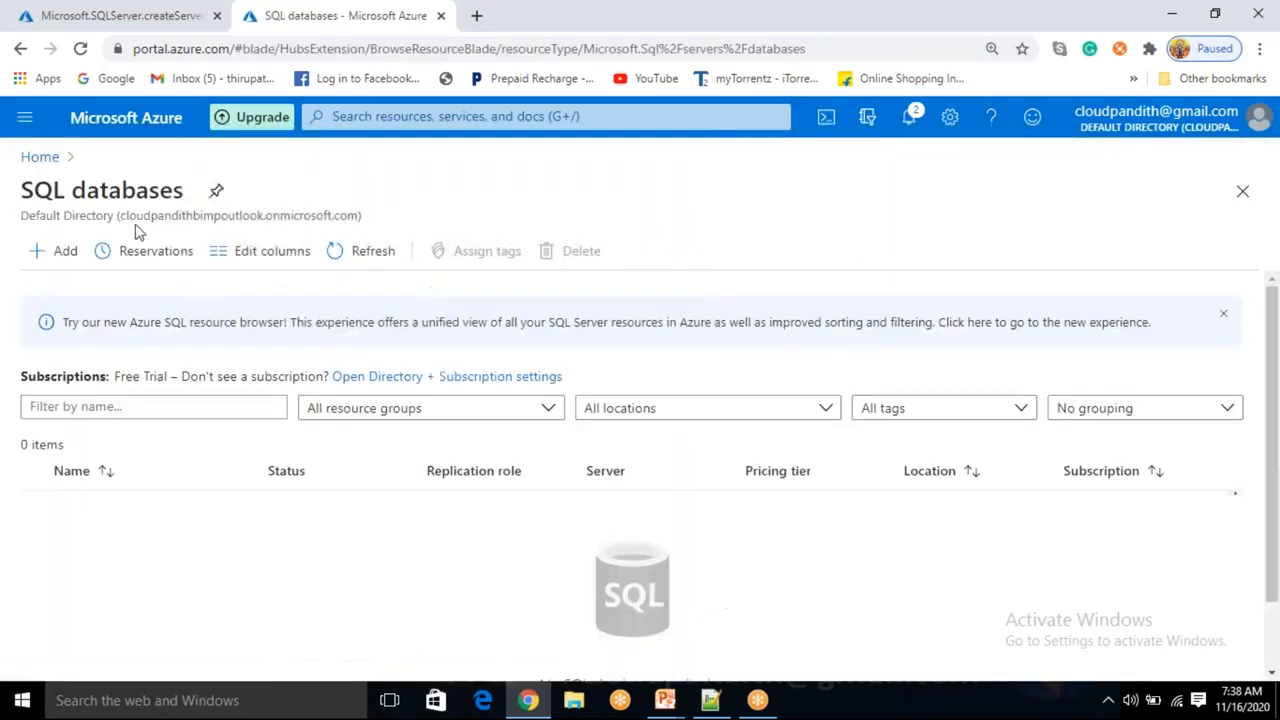
click(60, 254)
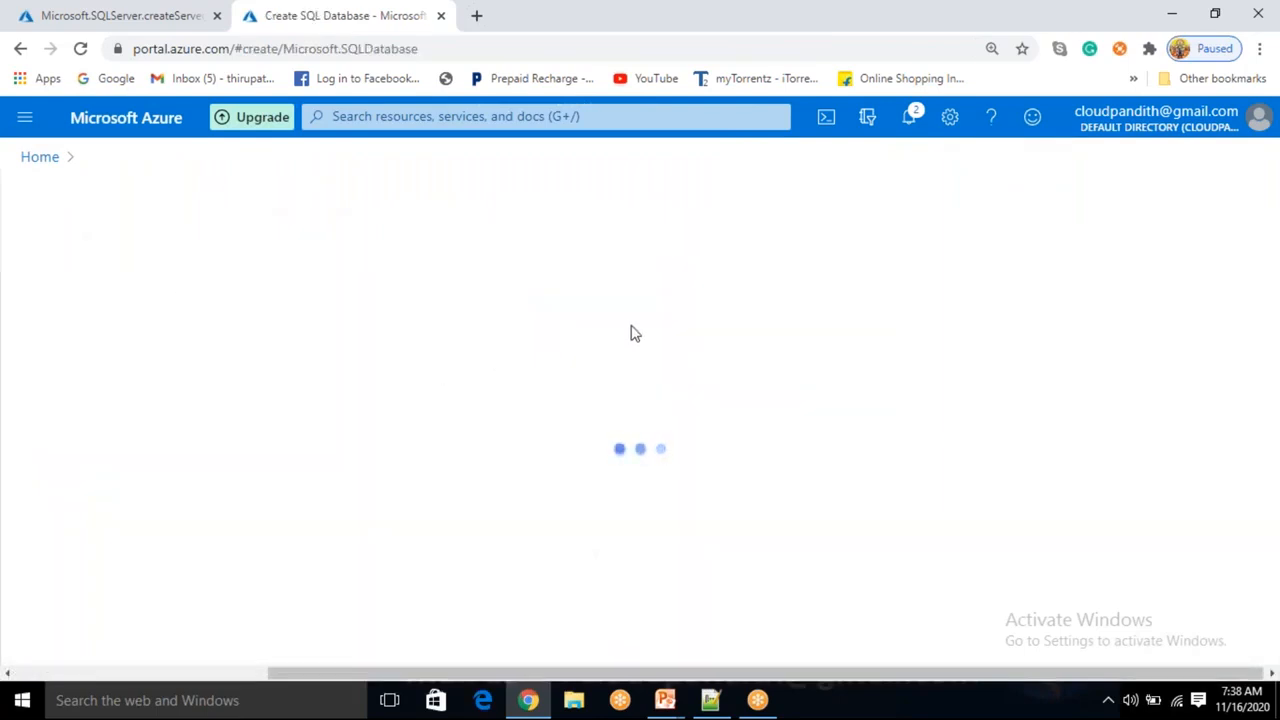
scroll(540, 430, down, 2)
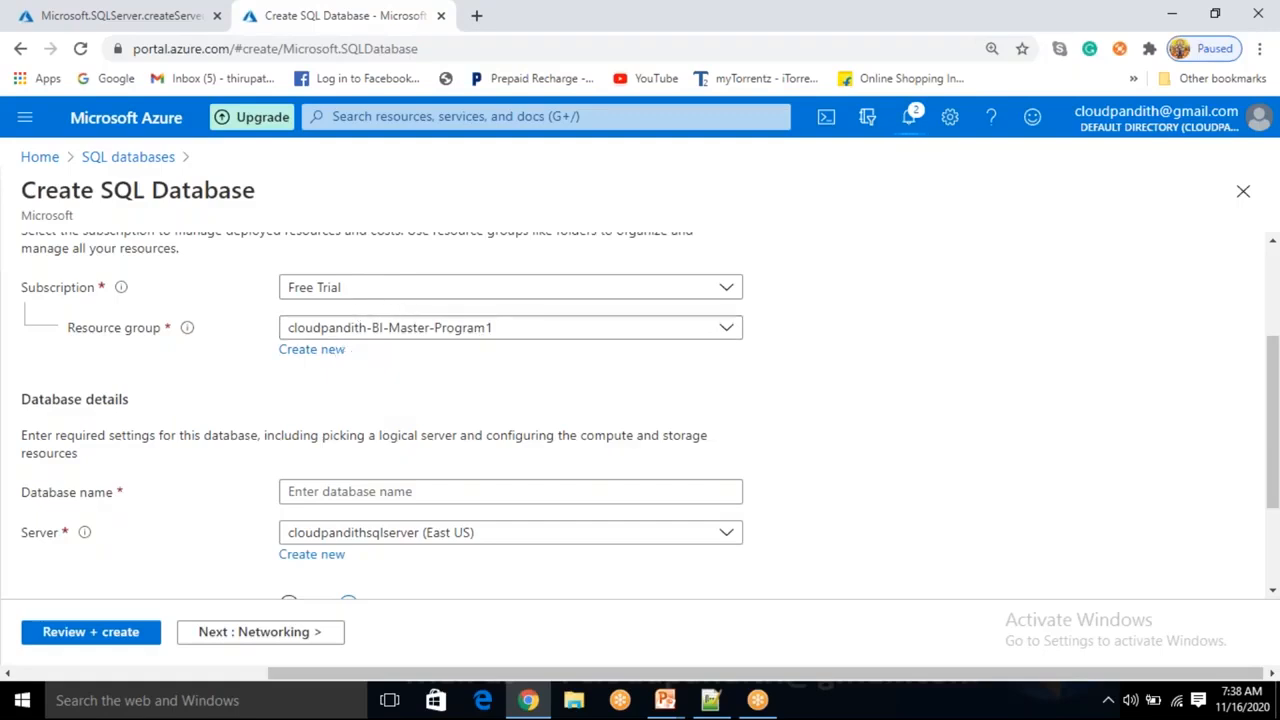
click(340, 488)
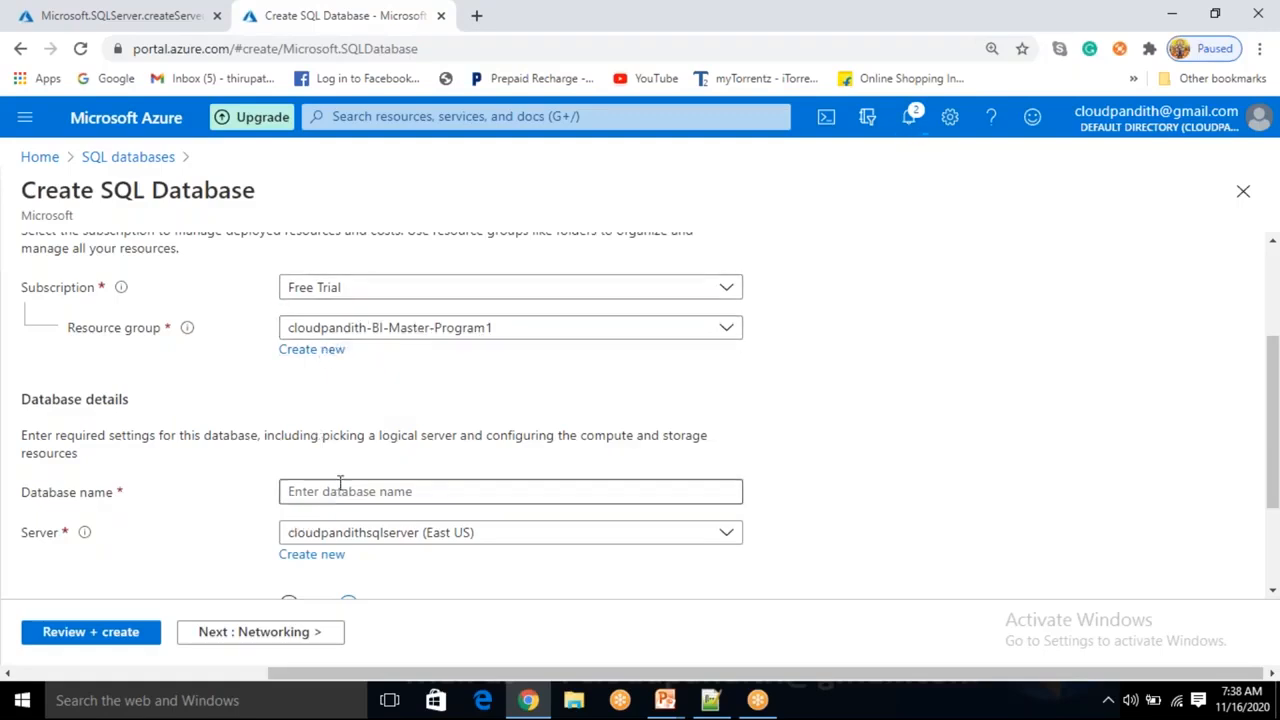
text(cloudpda)
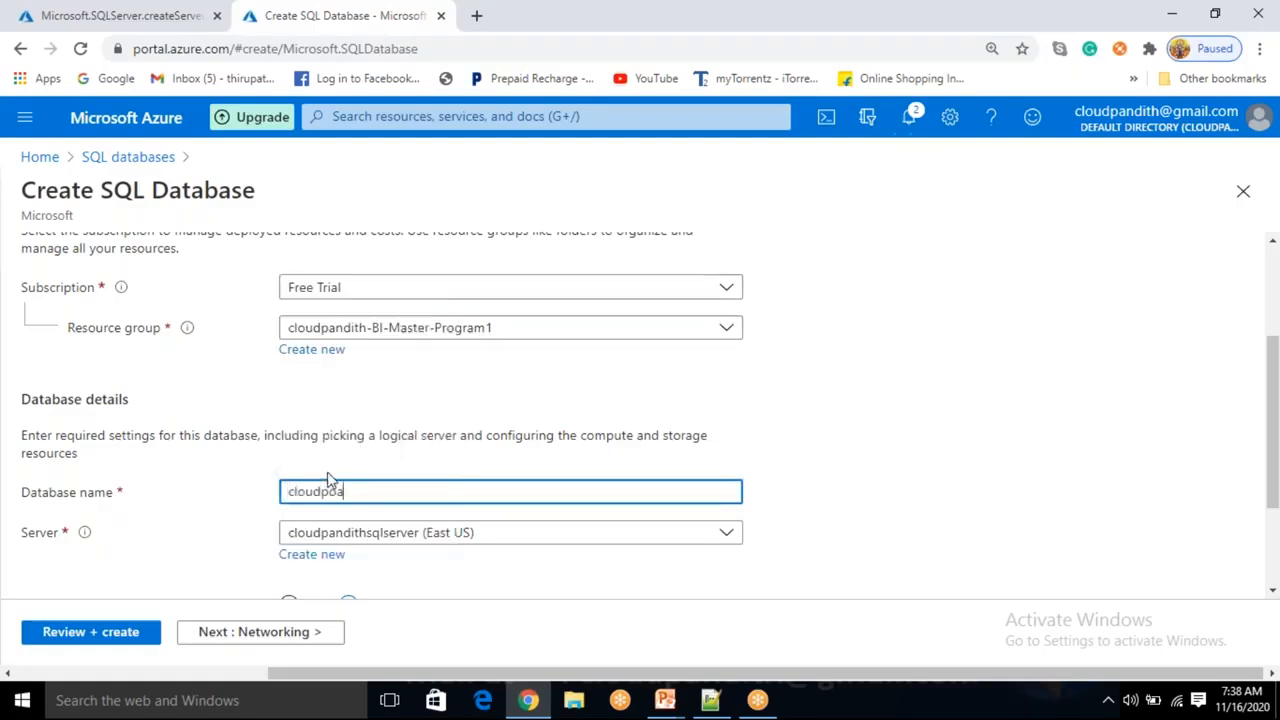
key(BackSpace)
key(BackSpace)
key(BackSpace)
text(andith)
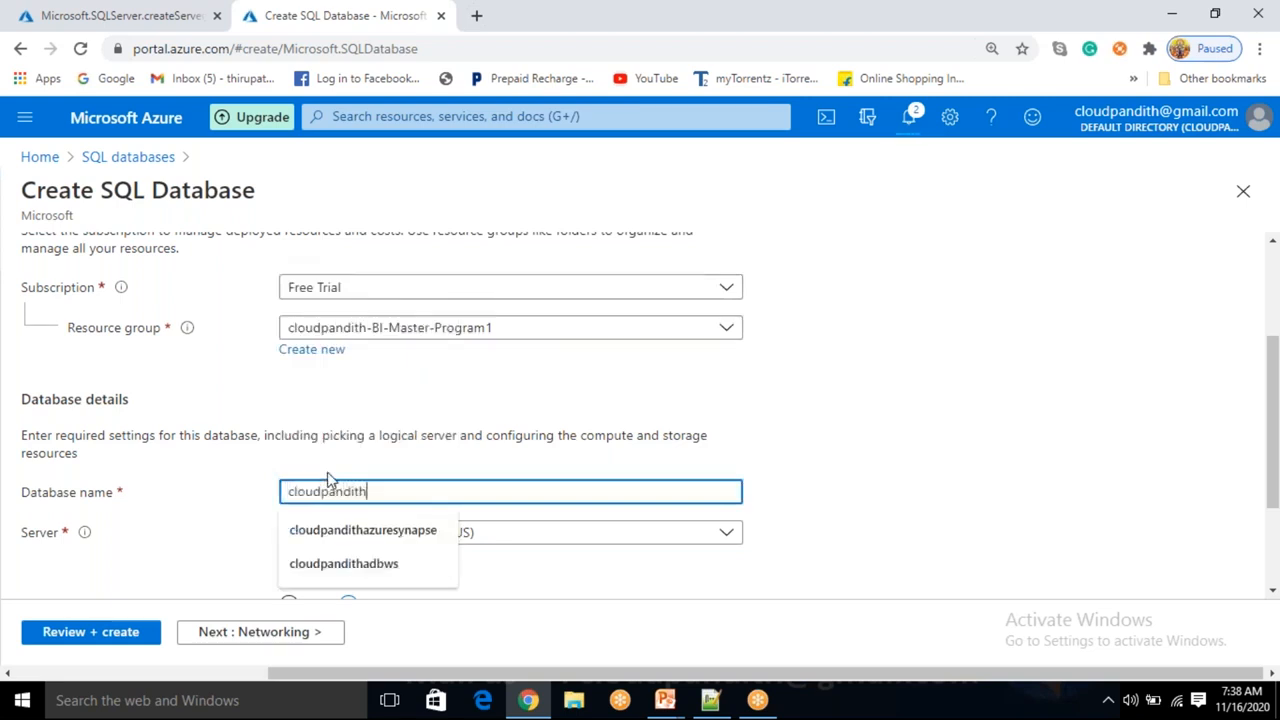
text(sqldataba)
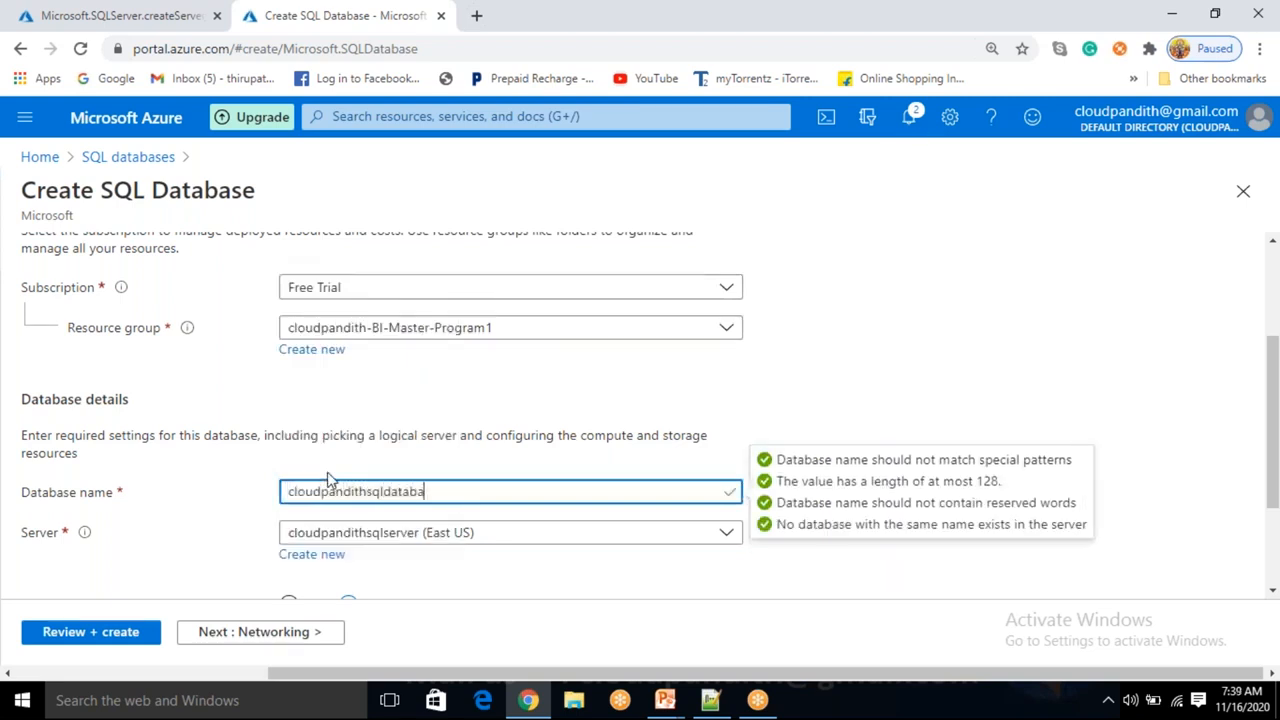
text(se2)
Create the cloudpandithsqldatabase2 database with default settings through Review + create.
scroll(386, 563, down, 2)
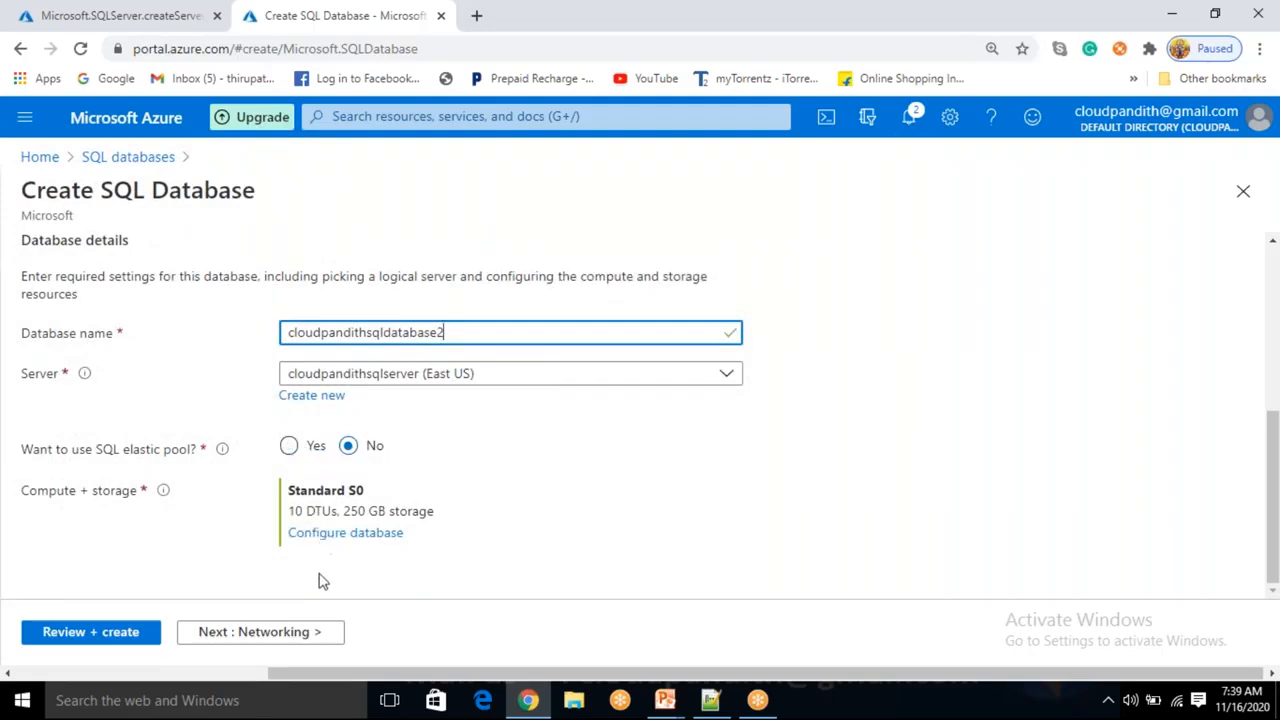
click(84, 640)
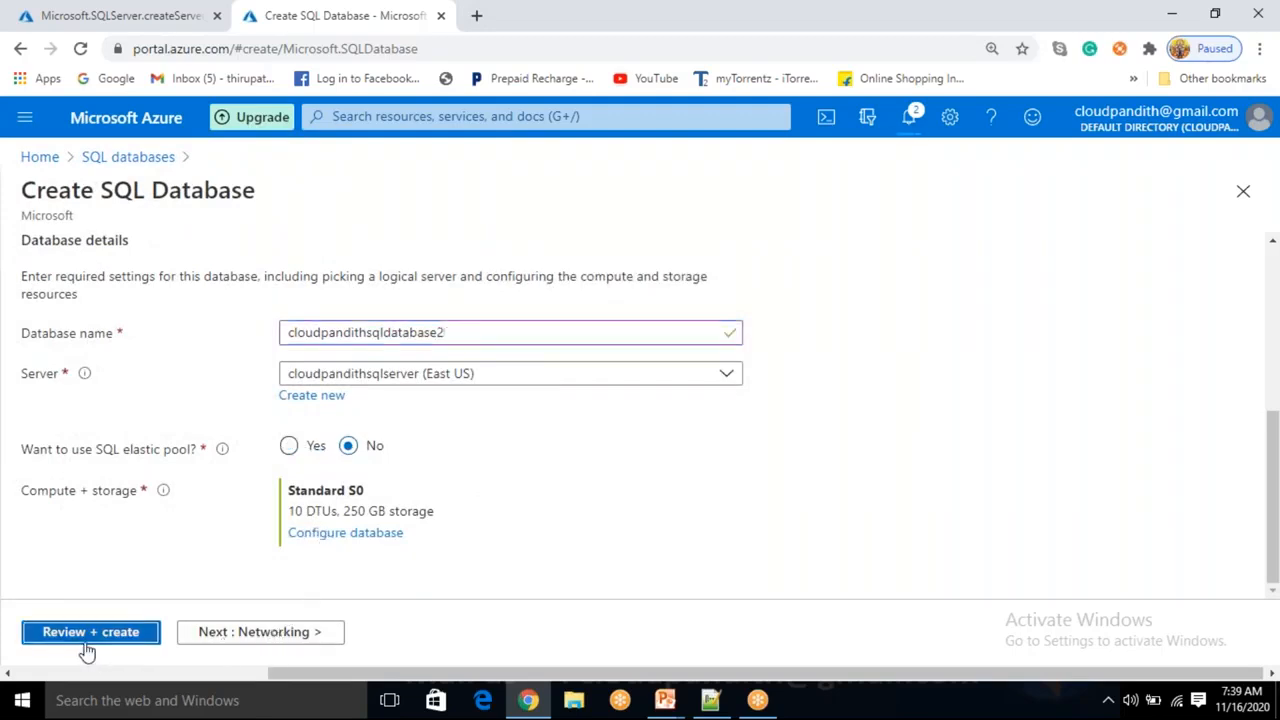
click(80, 645)
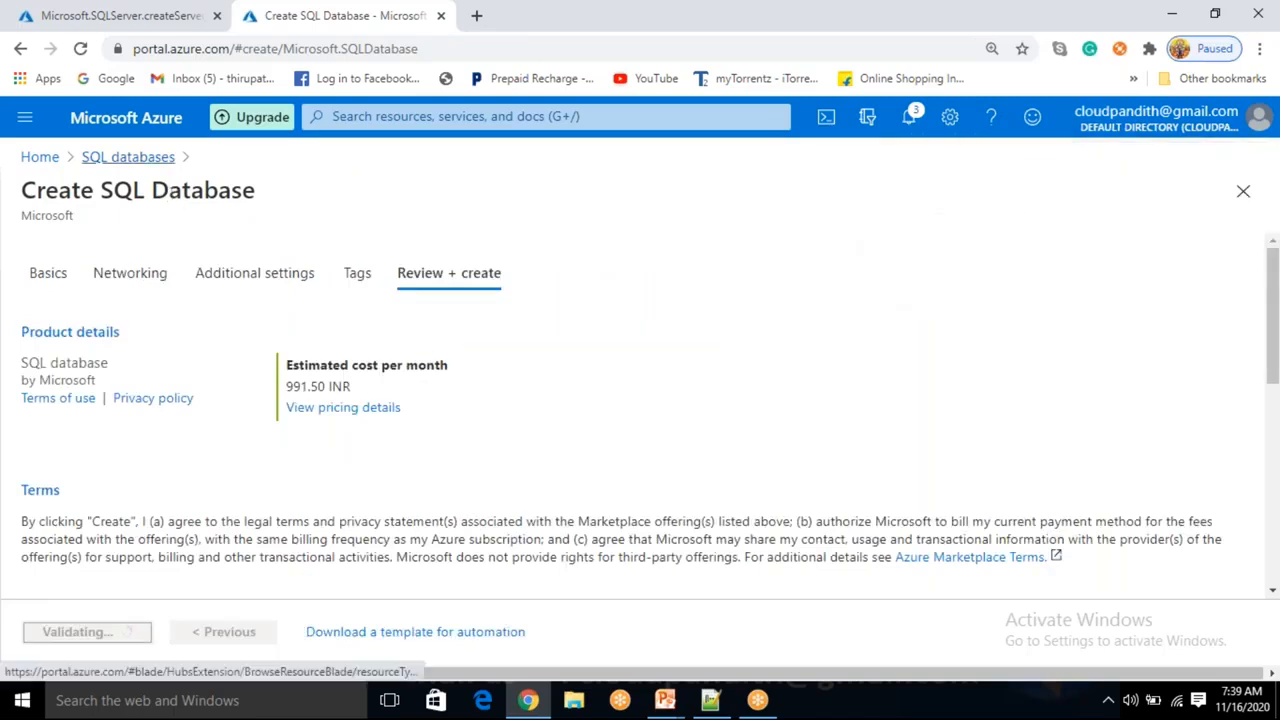
Open the SQL databases list from the portal home and refresh it.
click(128, 157)
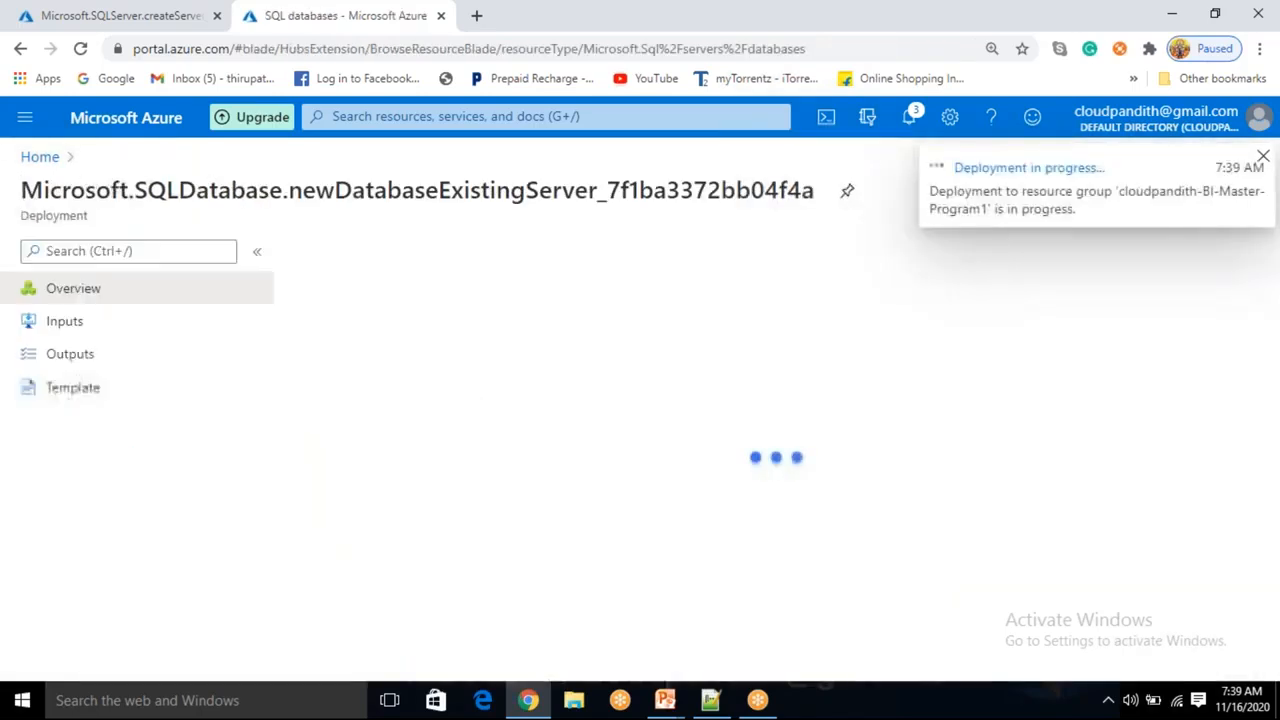
click(40, 157)
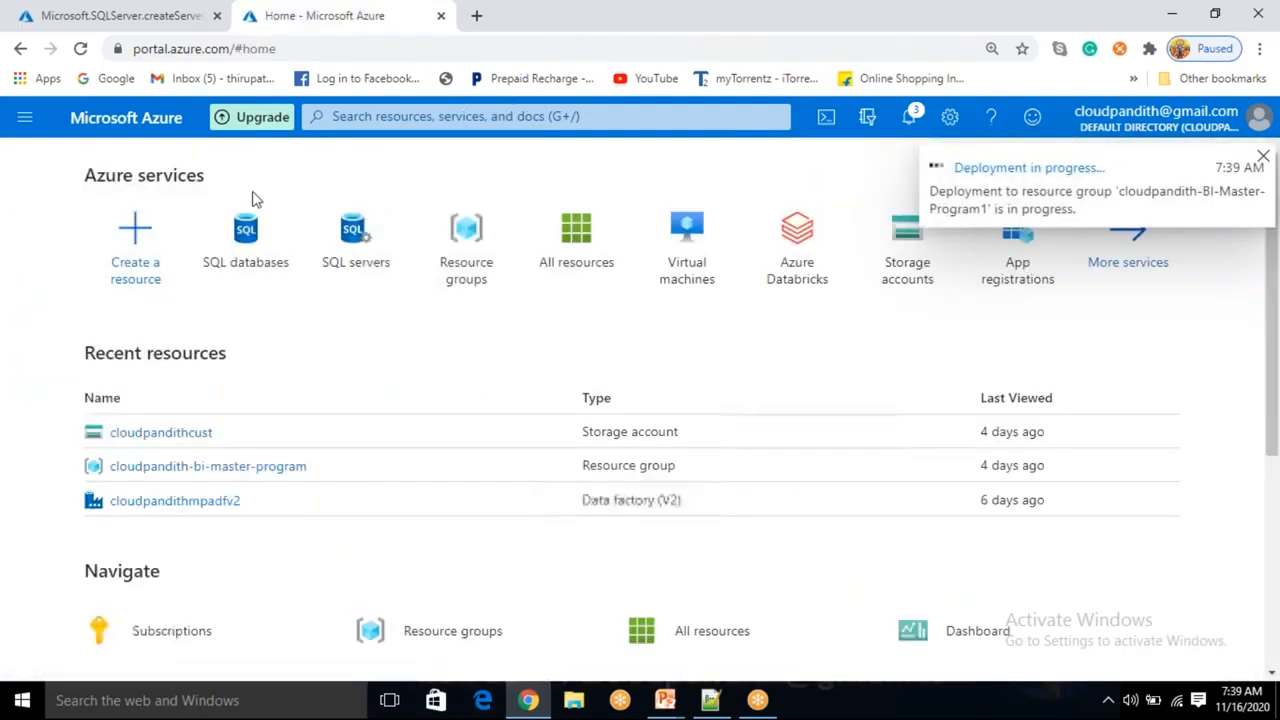
click(241, 240)
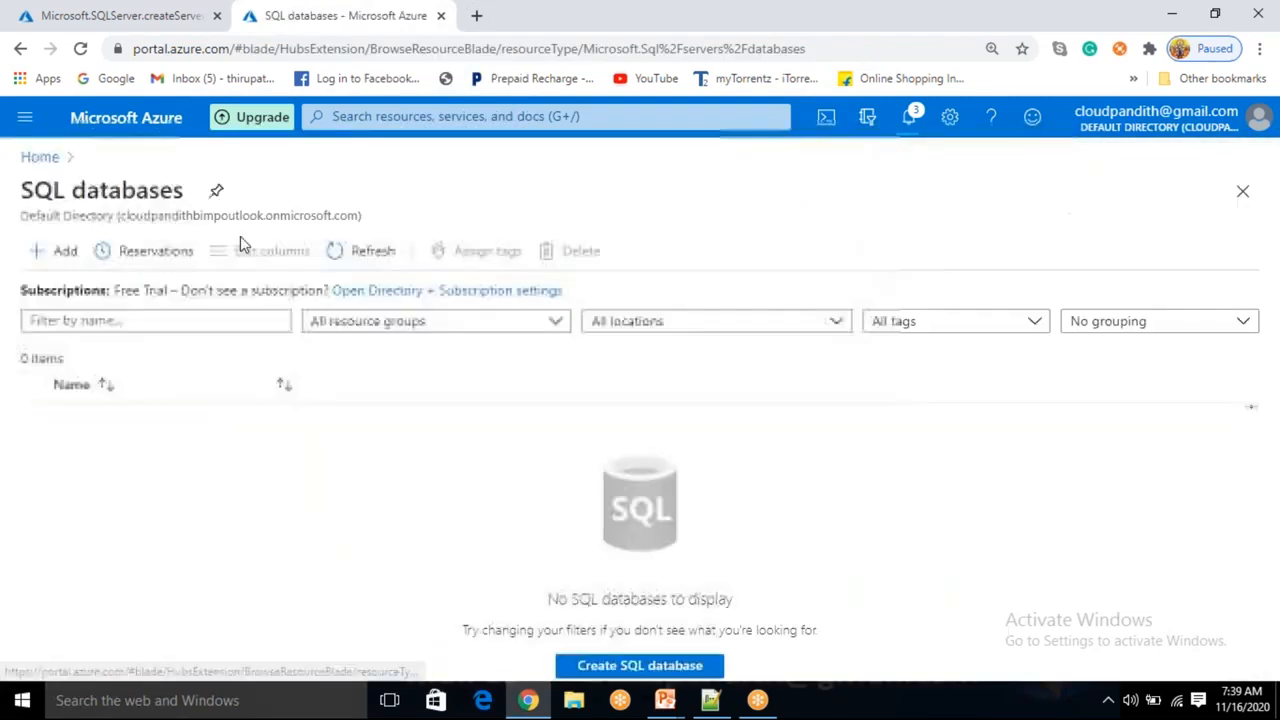
click(380, 258)
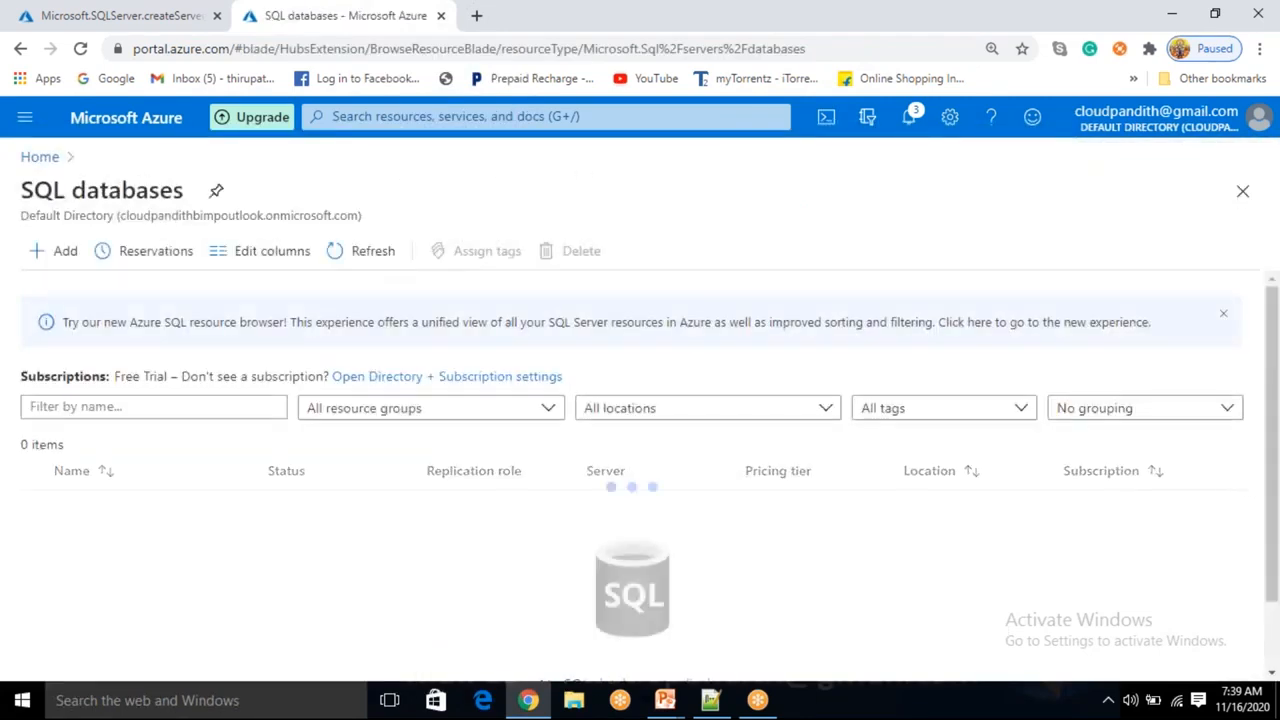
Open the Azure portal home in a new browser tab.
click(477, 18)
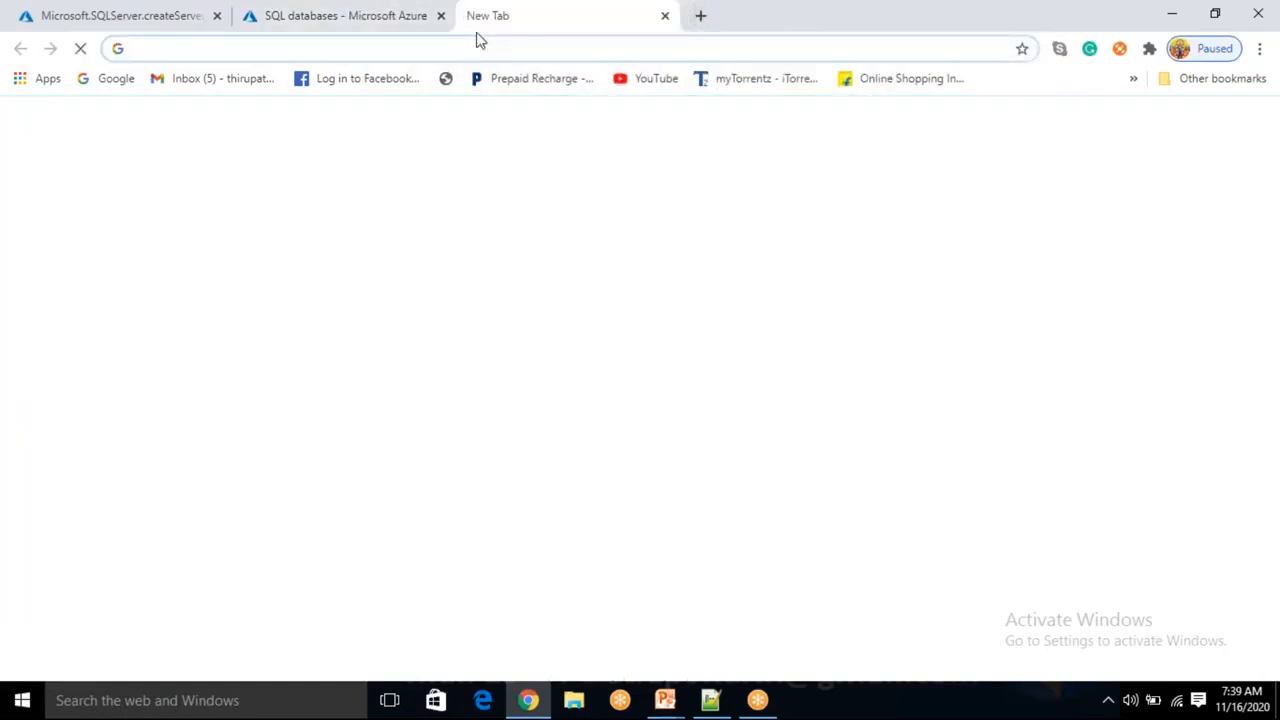
text(porta)
key(Return)
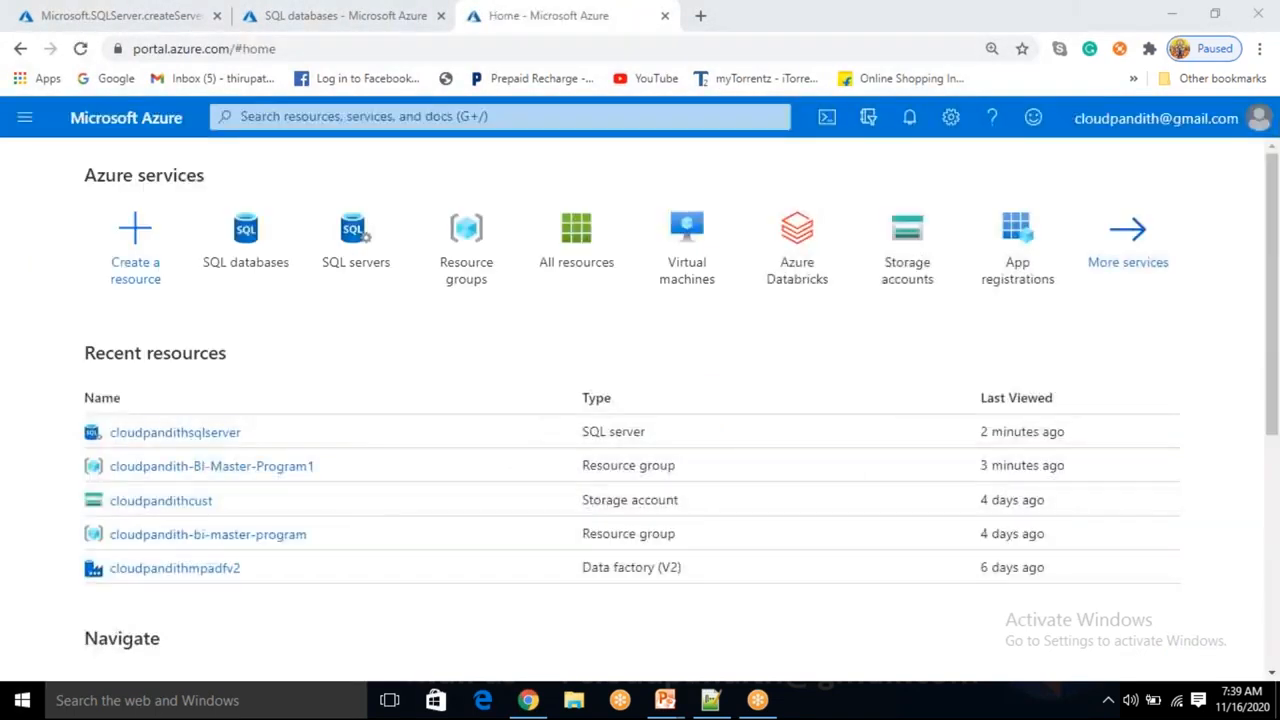
Search the portal for storage and open the Storage accounts list.
click(415, 115)
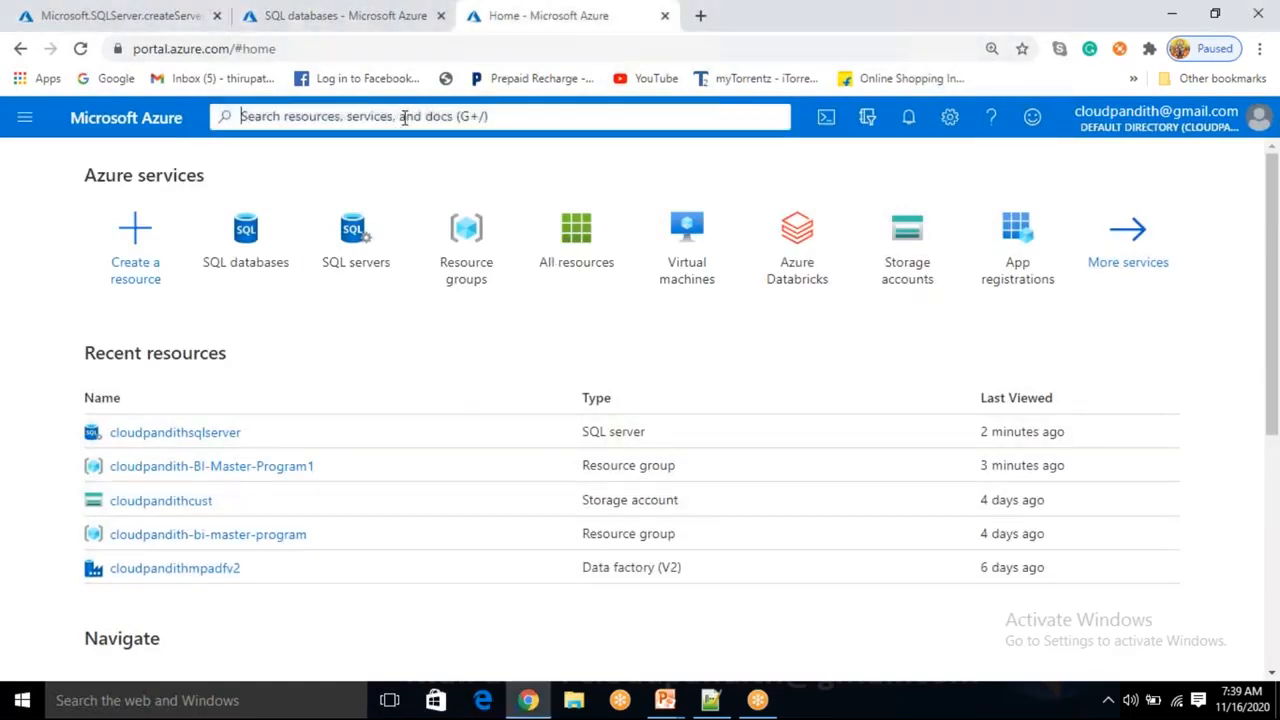
text(stora)
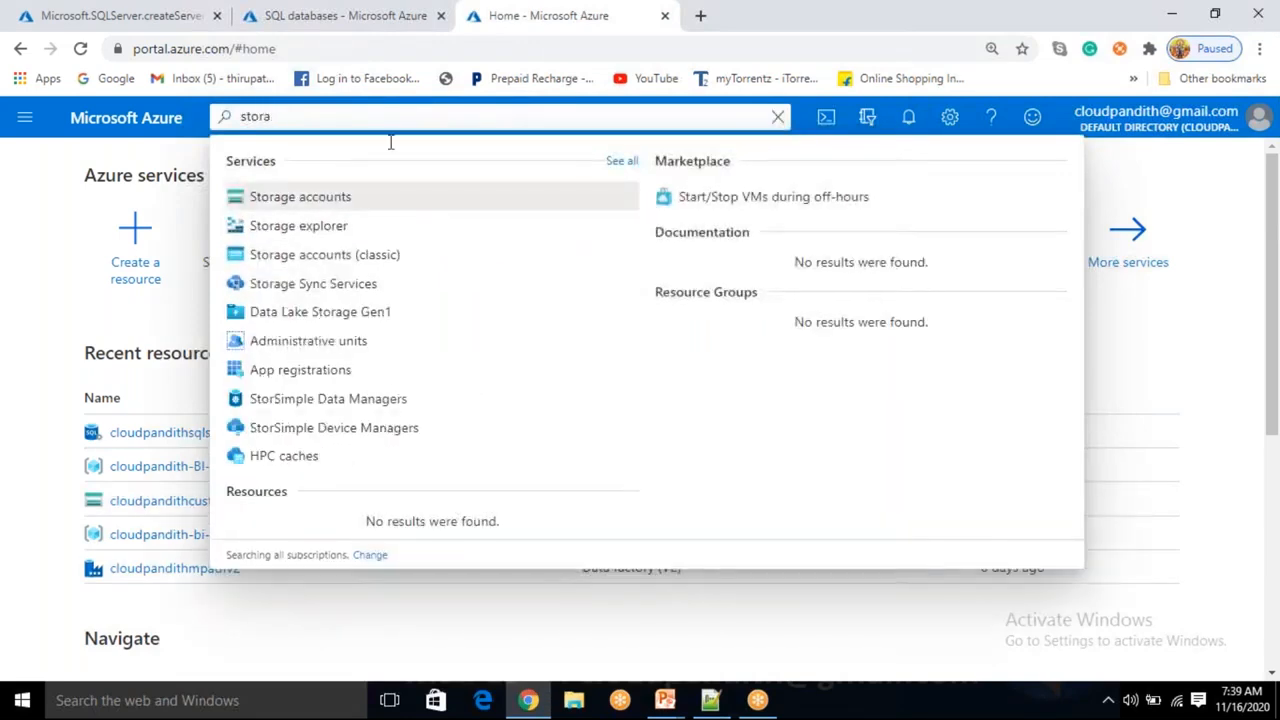
click(310, 197)
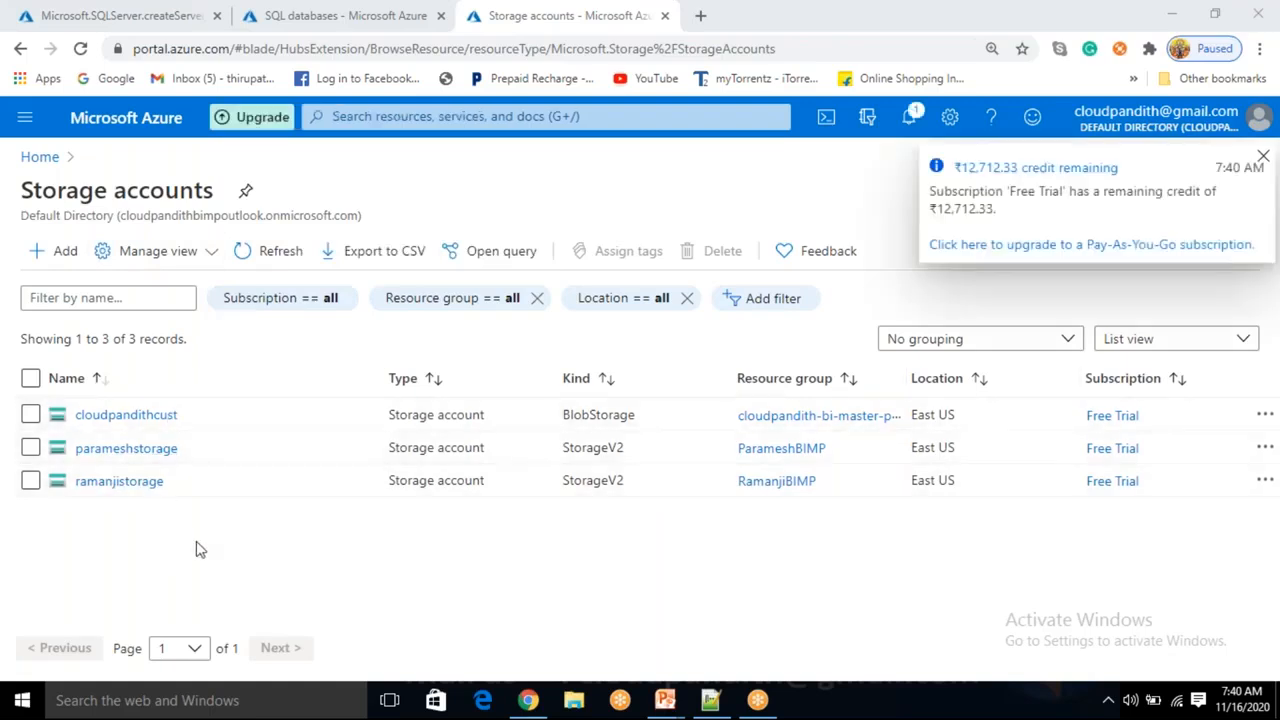
Start a new storage account in resource group cloudpandith-BI-Master-Program1 and name it cloudpandithblobstorage.
click(40, 258)
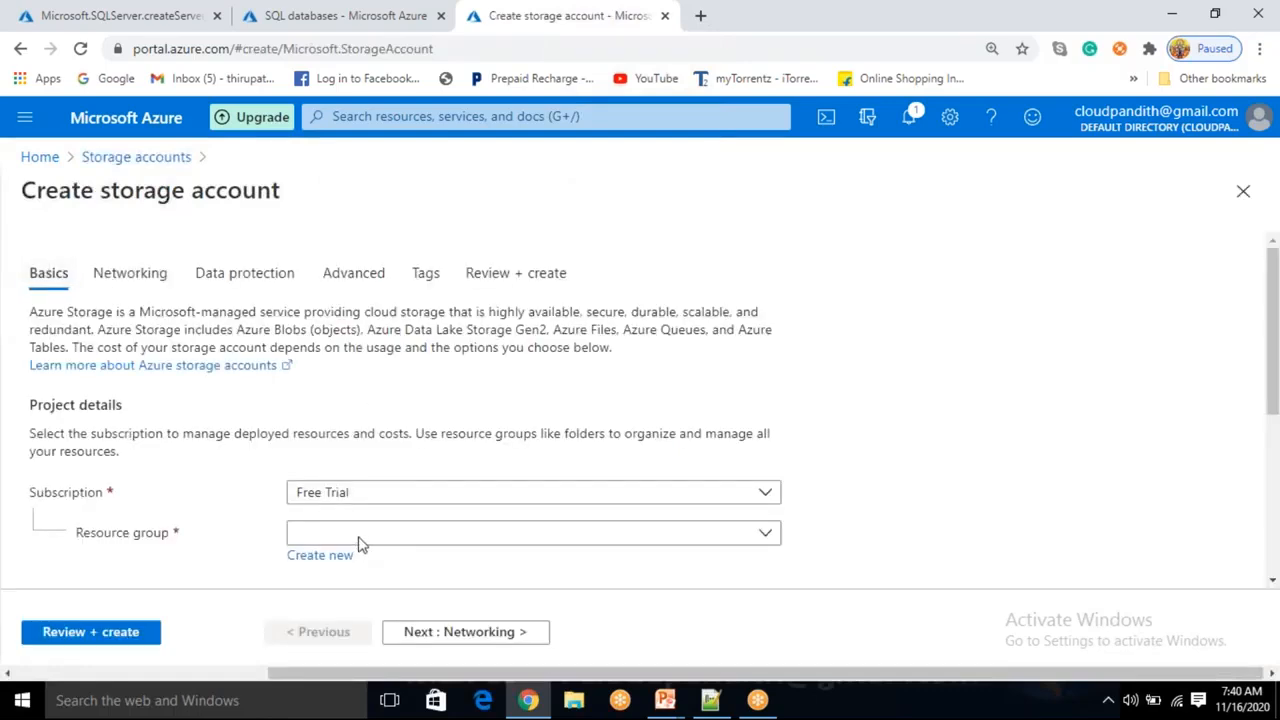
click(440, 530)
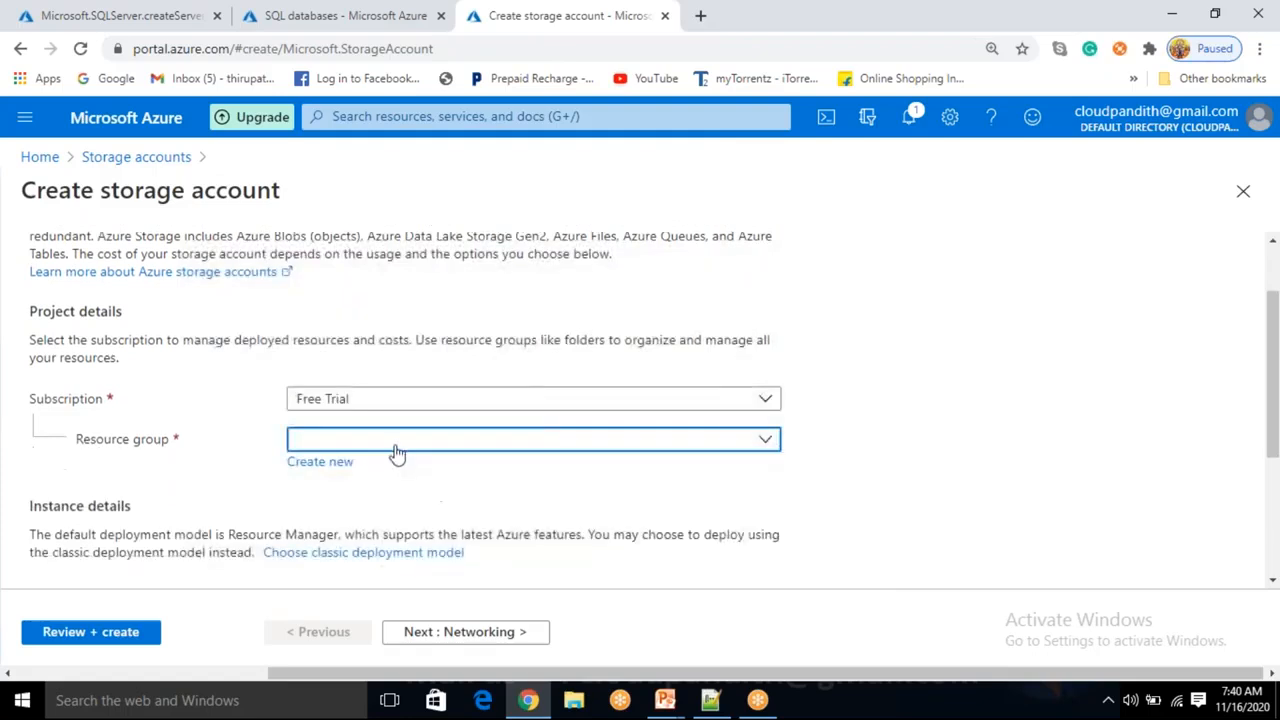
click(346, 542)
scroll(346, 542, down, 2)
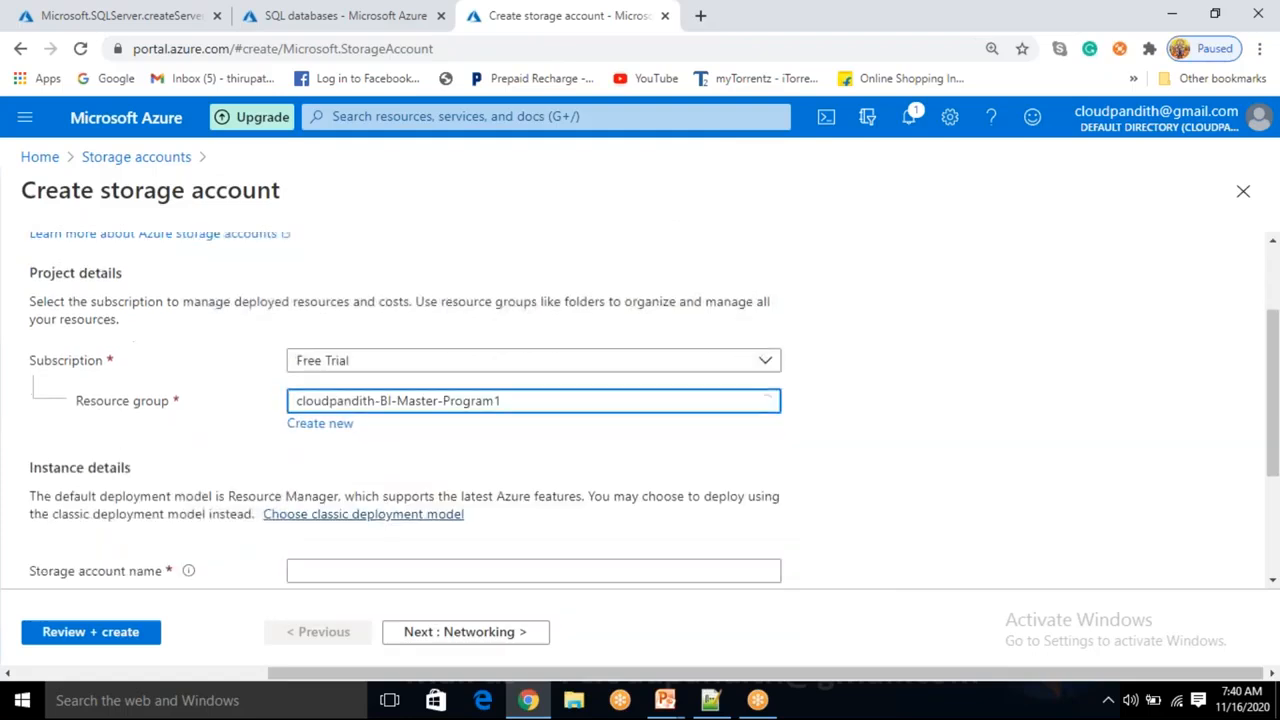
click(354, 424)
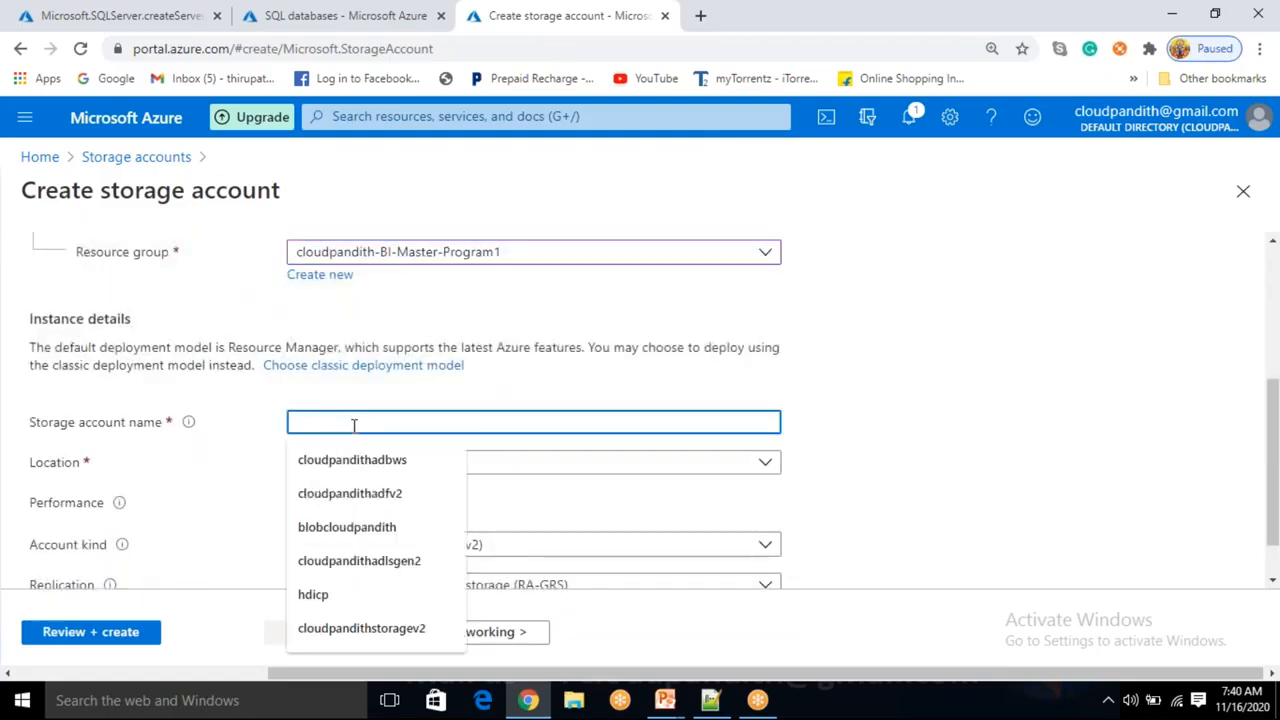
text(cloudpandith)
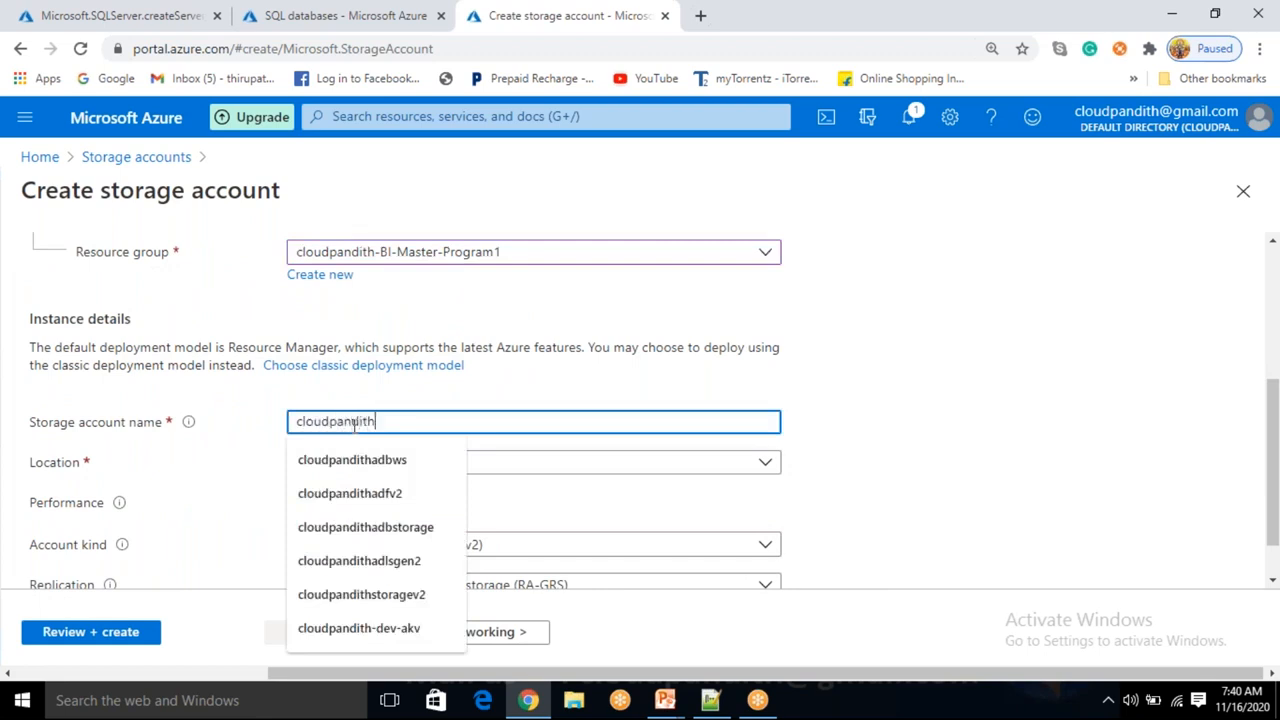
text(blobstorage)
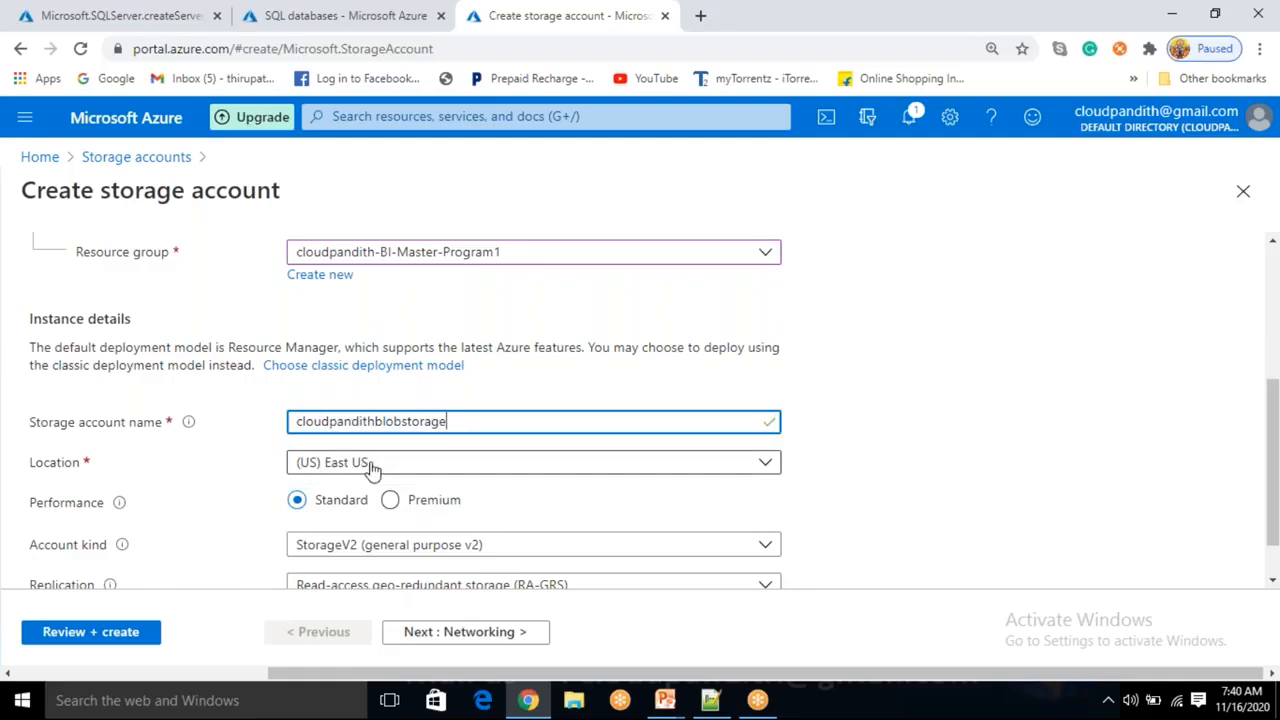
Create the cloudpandithblobstorage account with StorageV2 (general purpose v2) kind through Review + create.
scroll(365, 480, up, 1)
scroll(352, 470, down, 2)
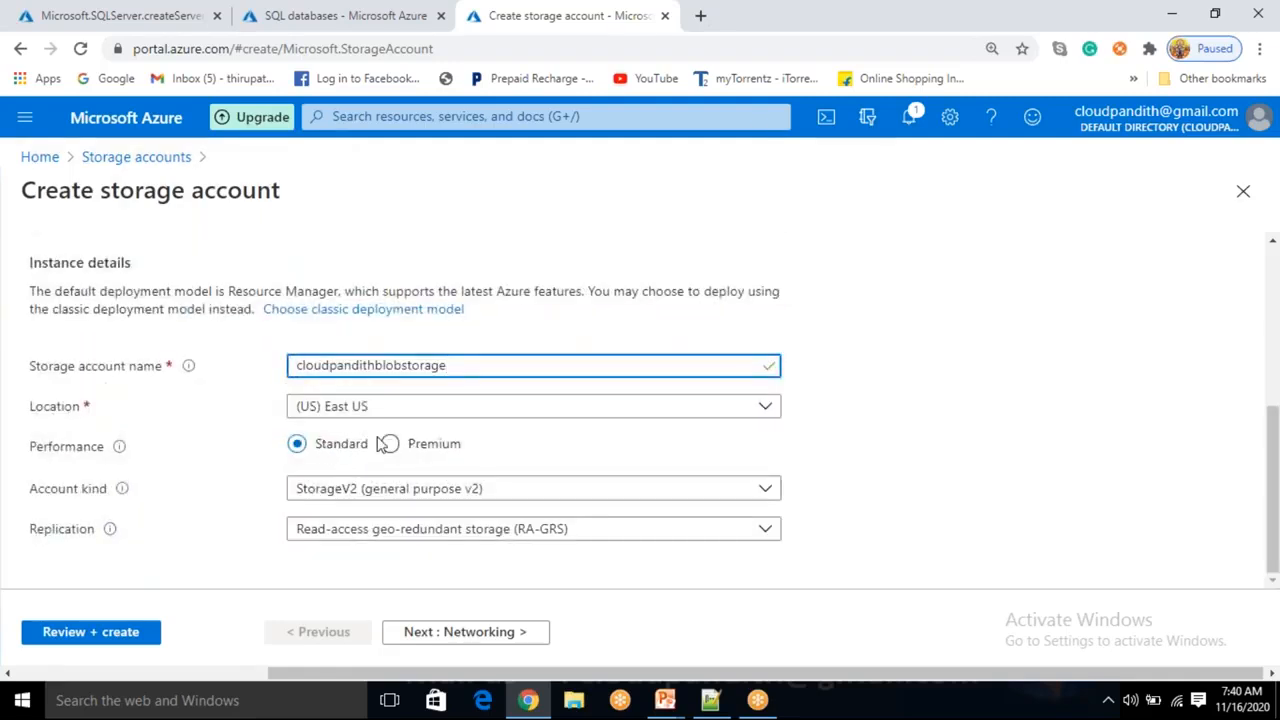
click(384, 500)
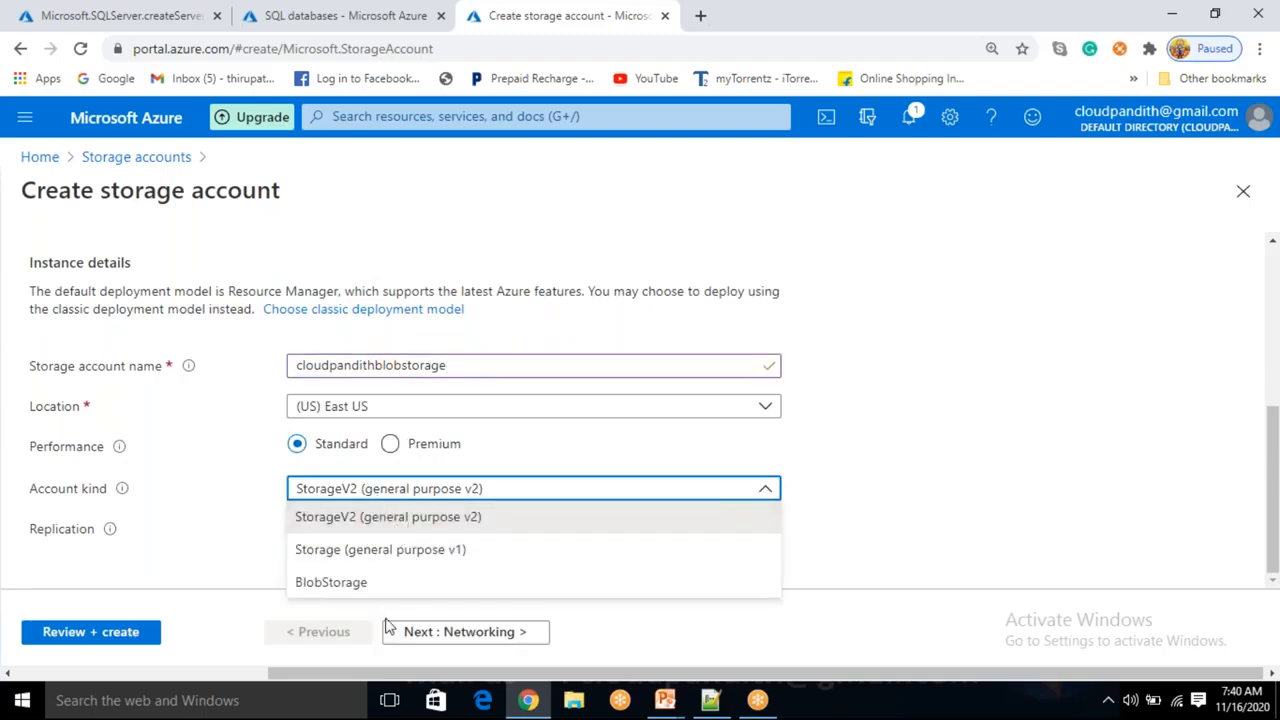
click(222, 560)
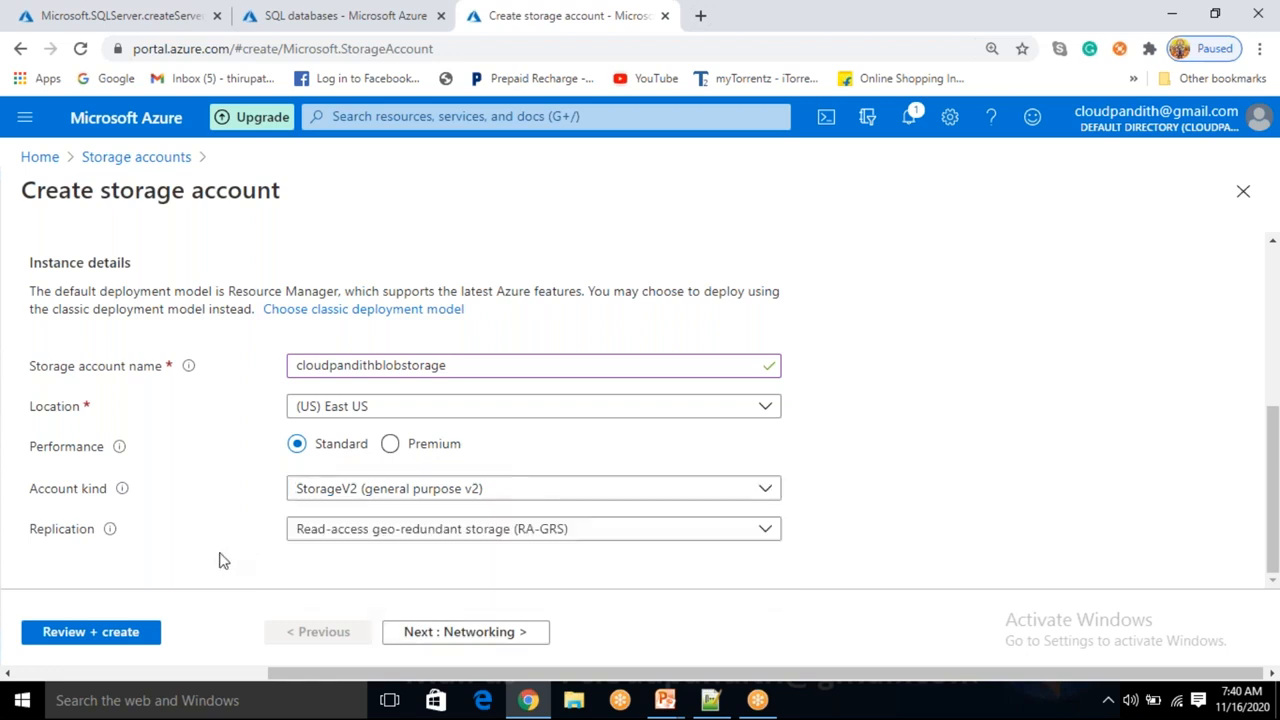
click(91, 633)
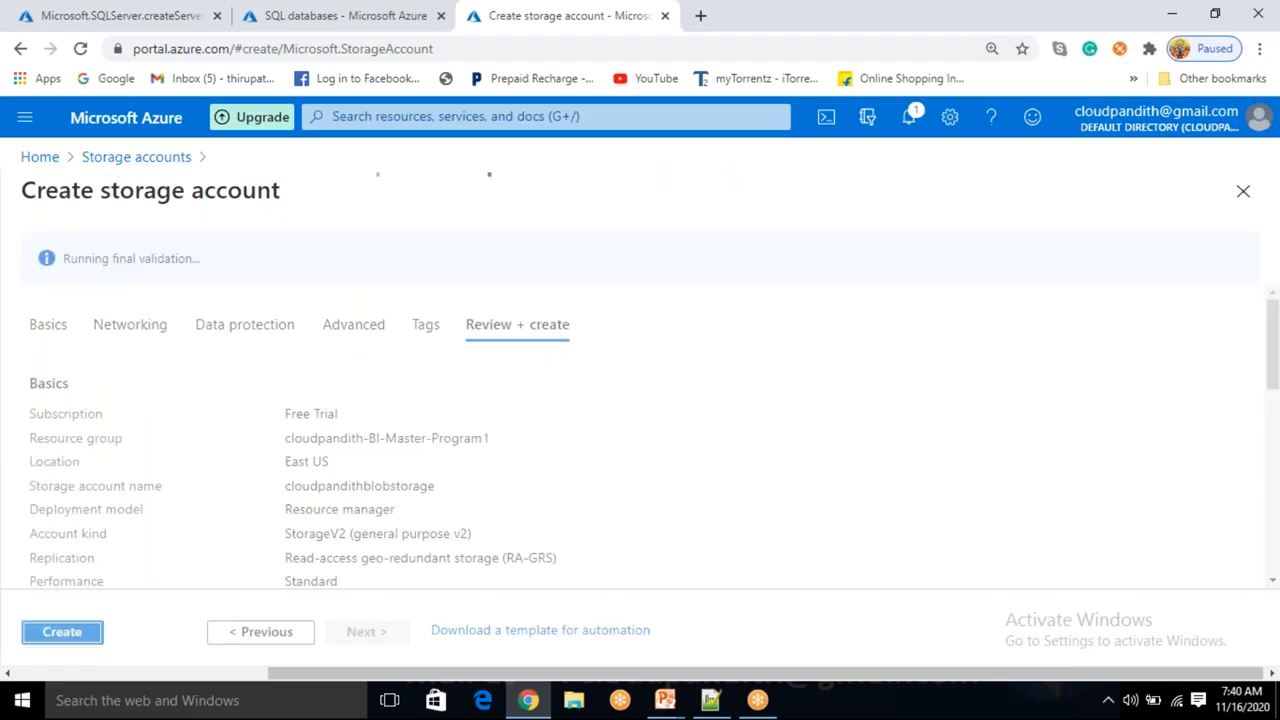
click(89, 638)
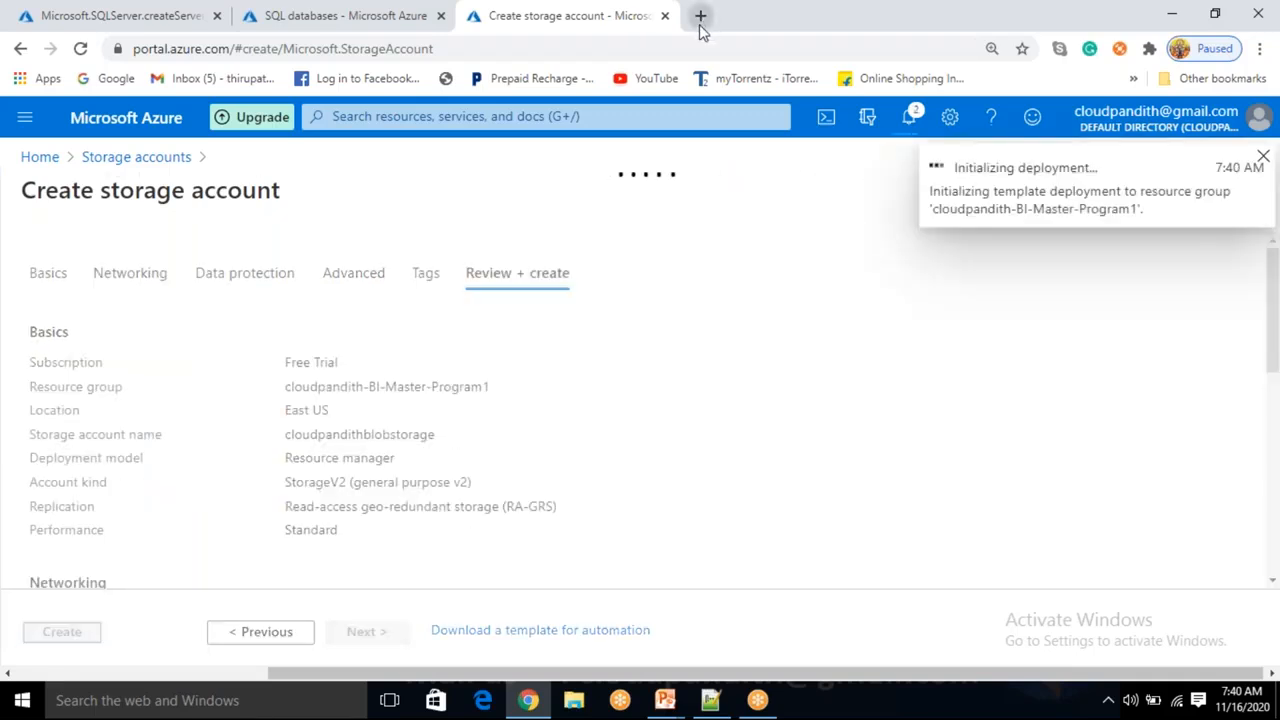
Open portal.azure.com in a new browser tab.
click(700, 16)
text(portal.azure.com)
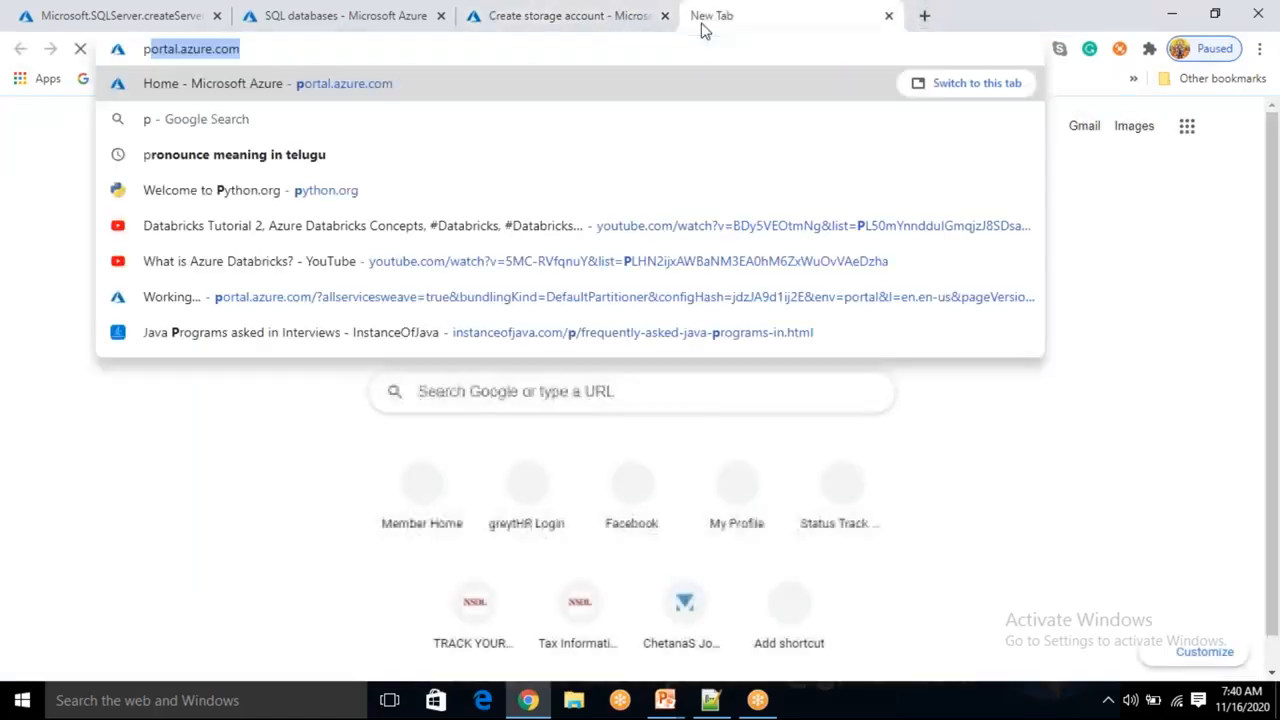
key(Return)
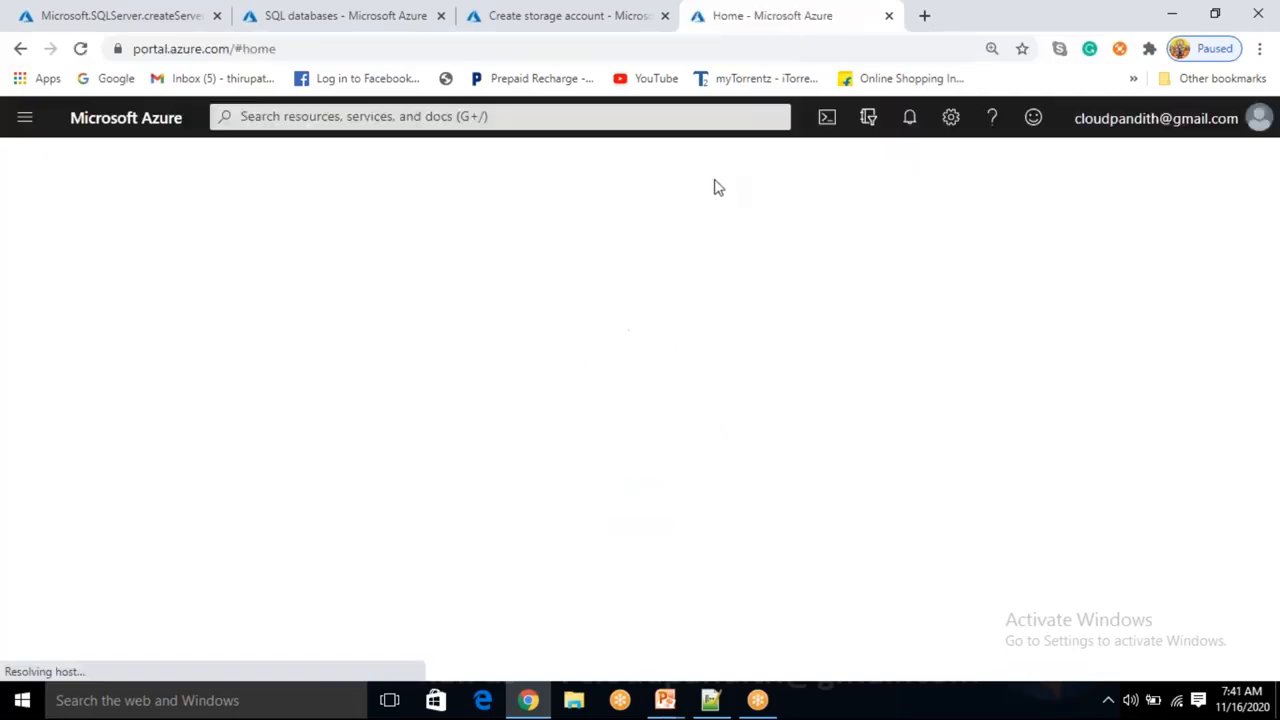
Search the portal for data factories and open the Data factories list.
click(362, 116)
text(d)
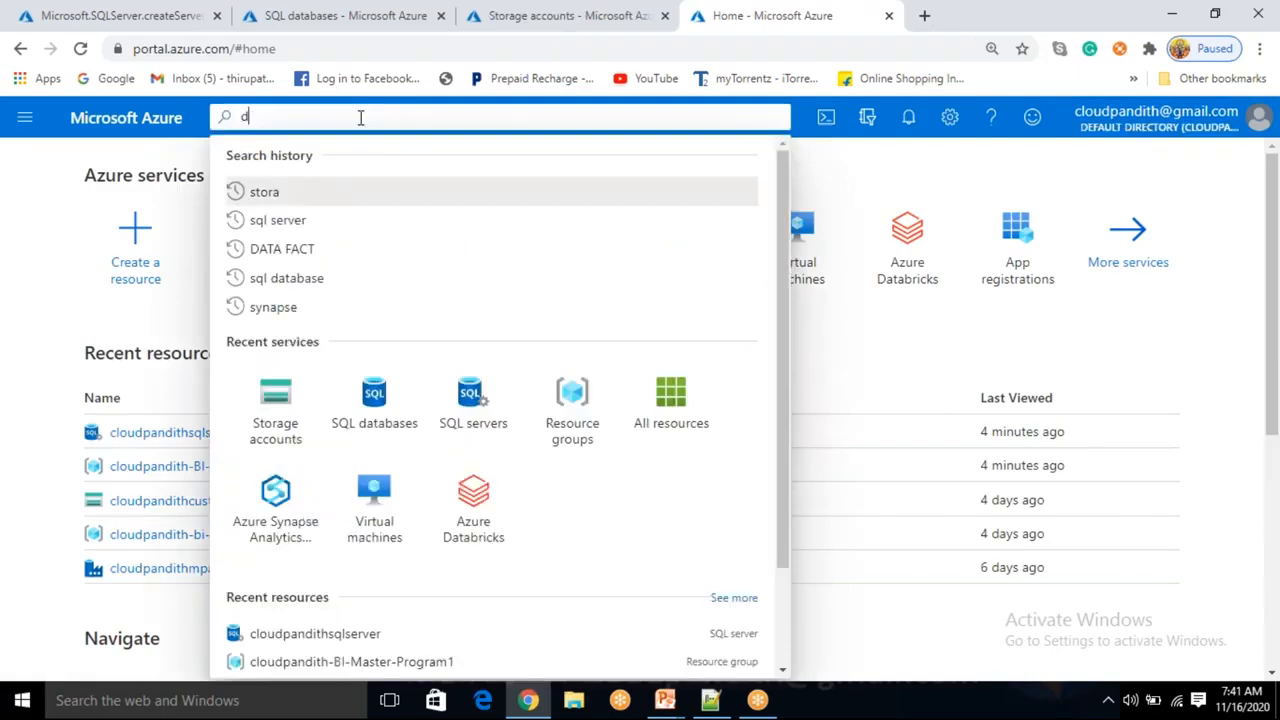
text(at fac)
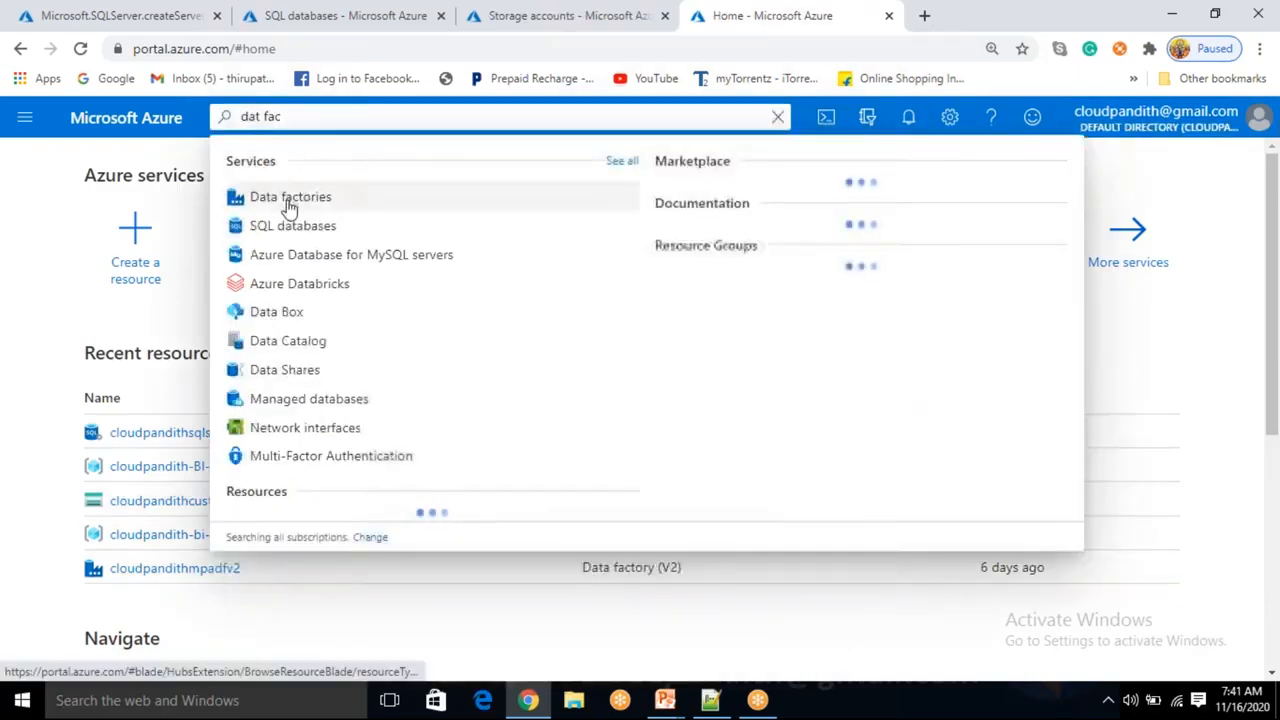
click(289, 200)
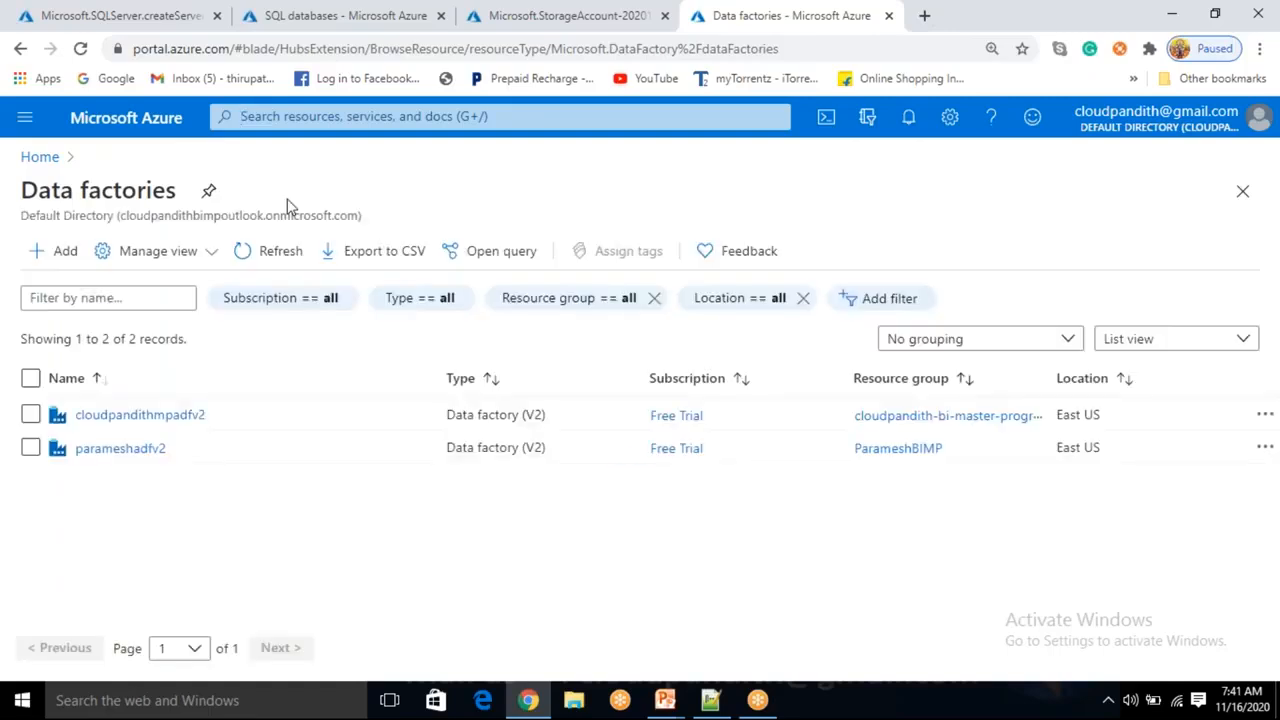
Start a new data factory in resource group cloudpandith-BI-Master-Program1 and name it cloudpandithBIMPadfv2.
click(62, 255)
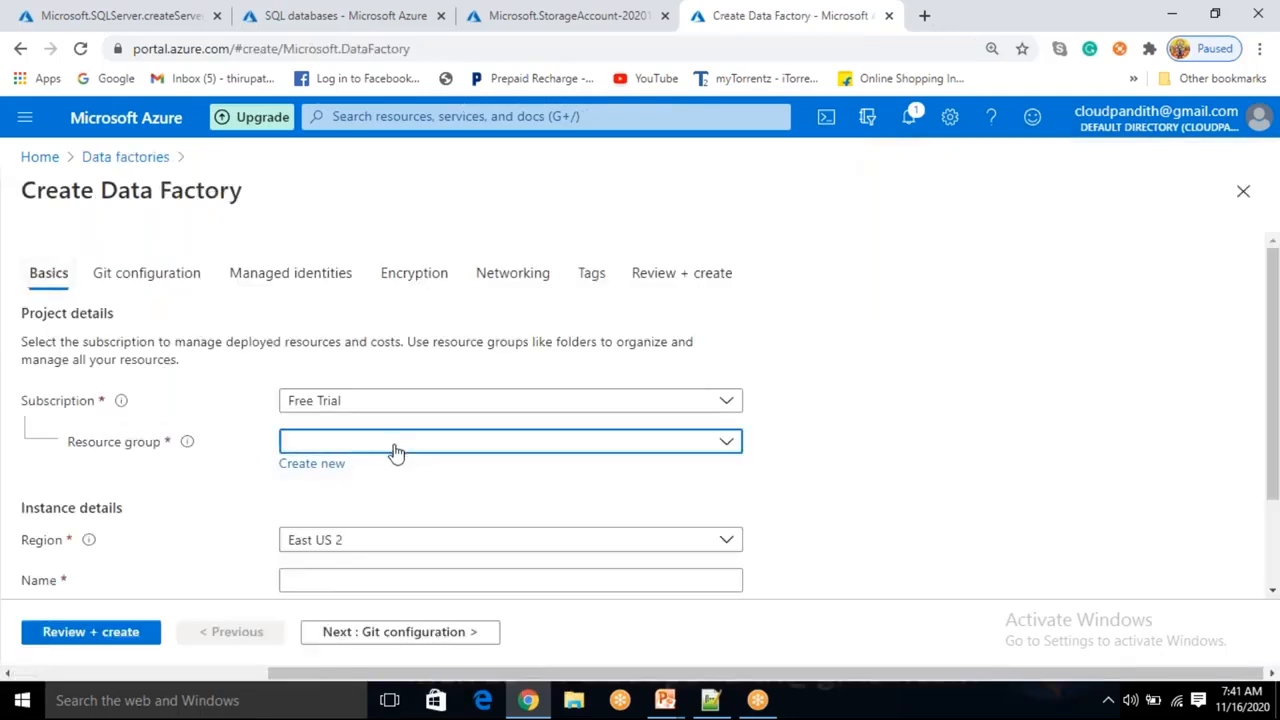
click(396, 452)
click(330, 543)
scroll(362, 550, down, 1)
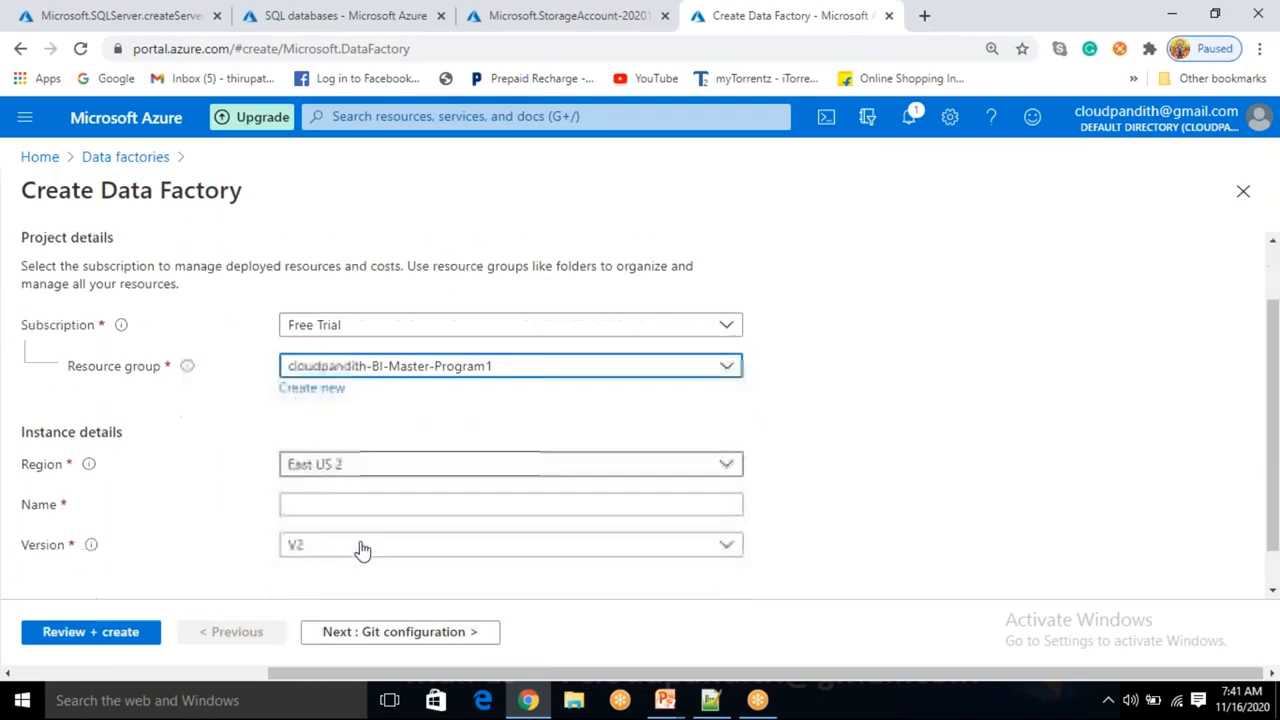
click(324, 488)
text(clou)
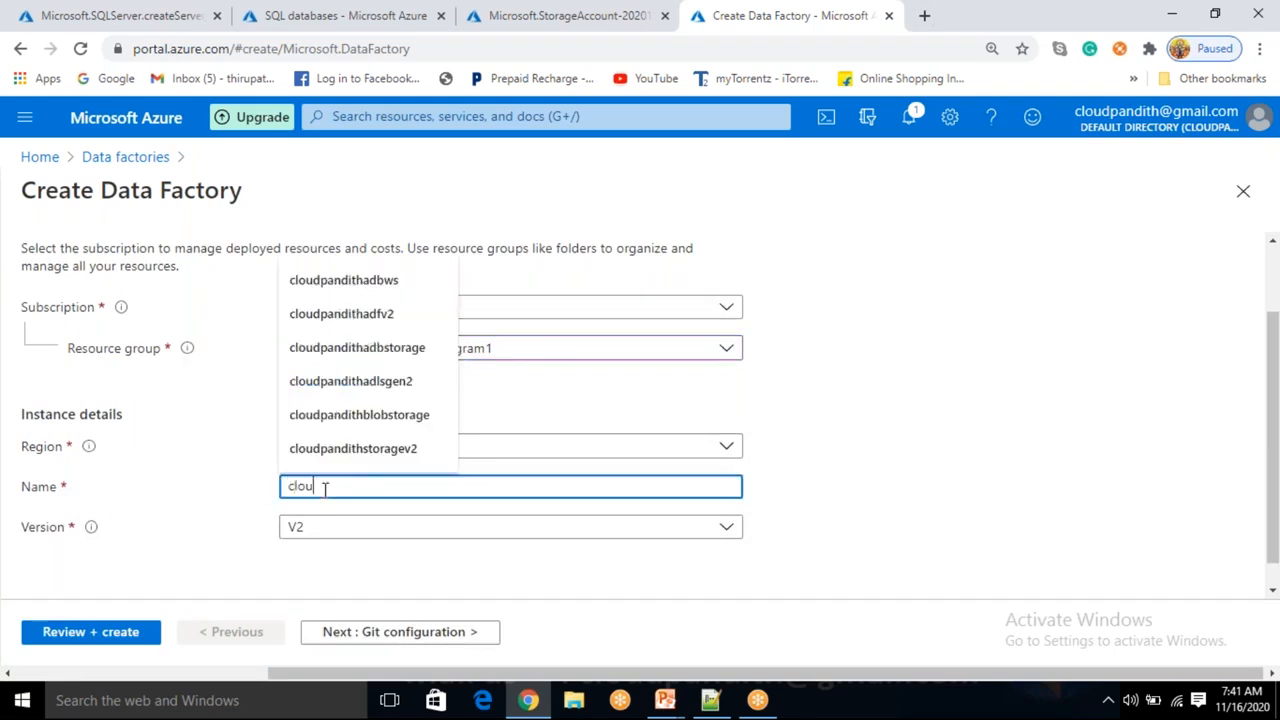
text(dpandithadfv2)
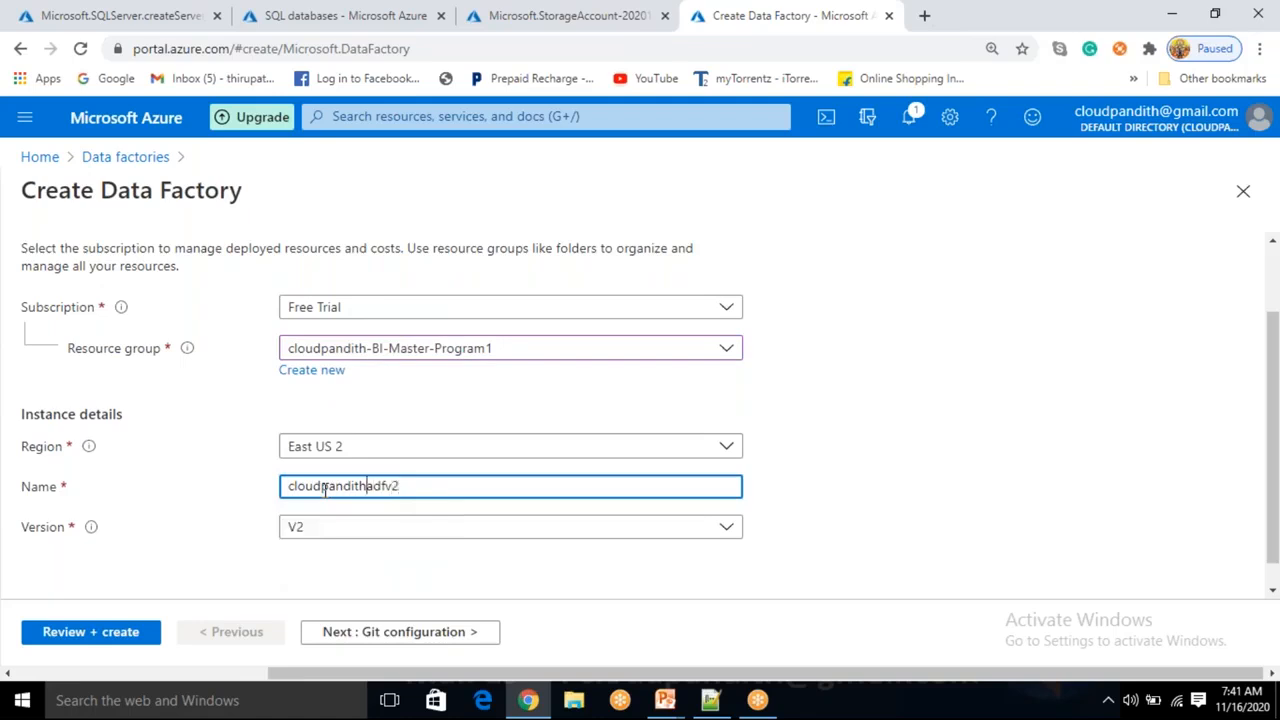
text(BIMP)
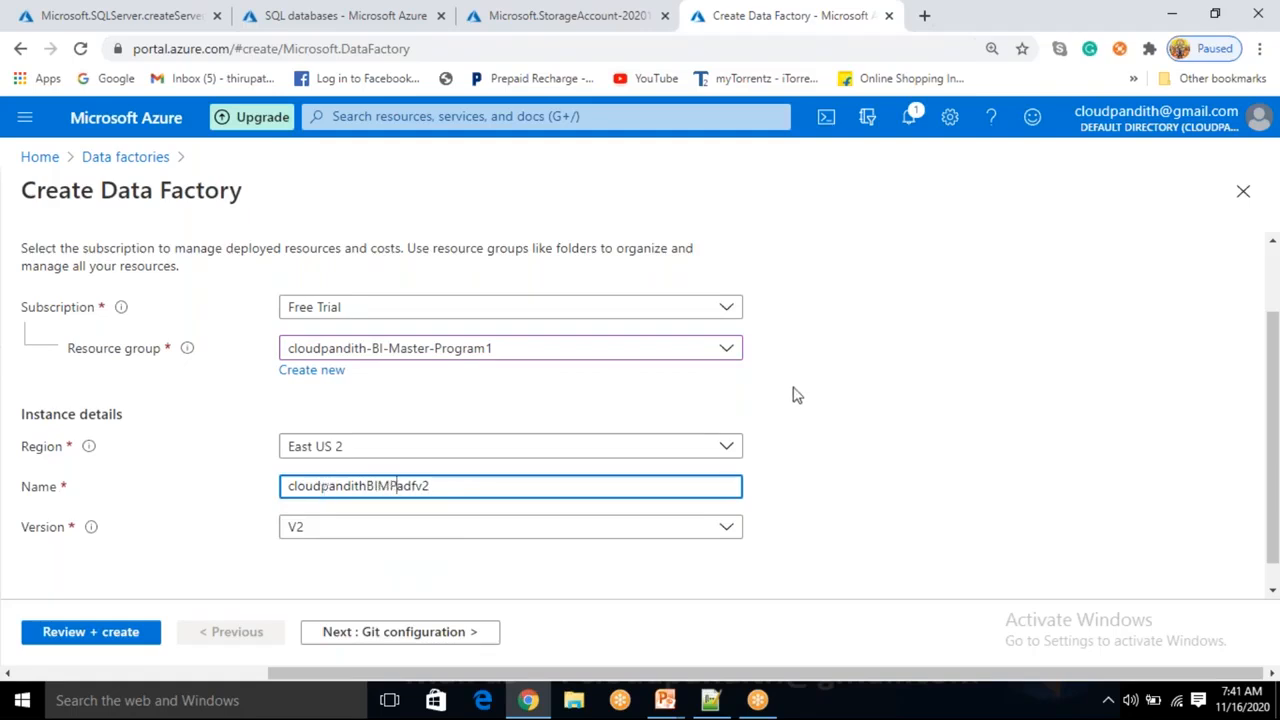
Create the data factory with Git configured later, through Review + create.
click(805, 444)
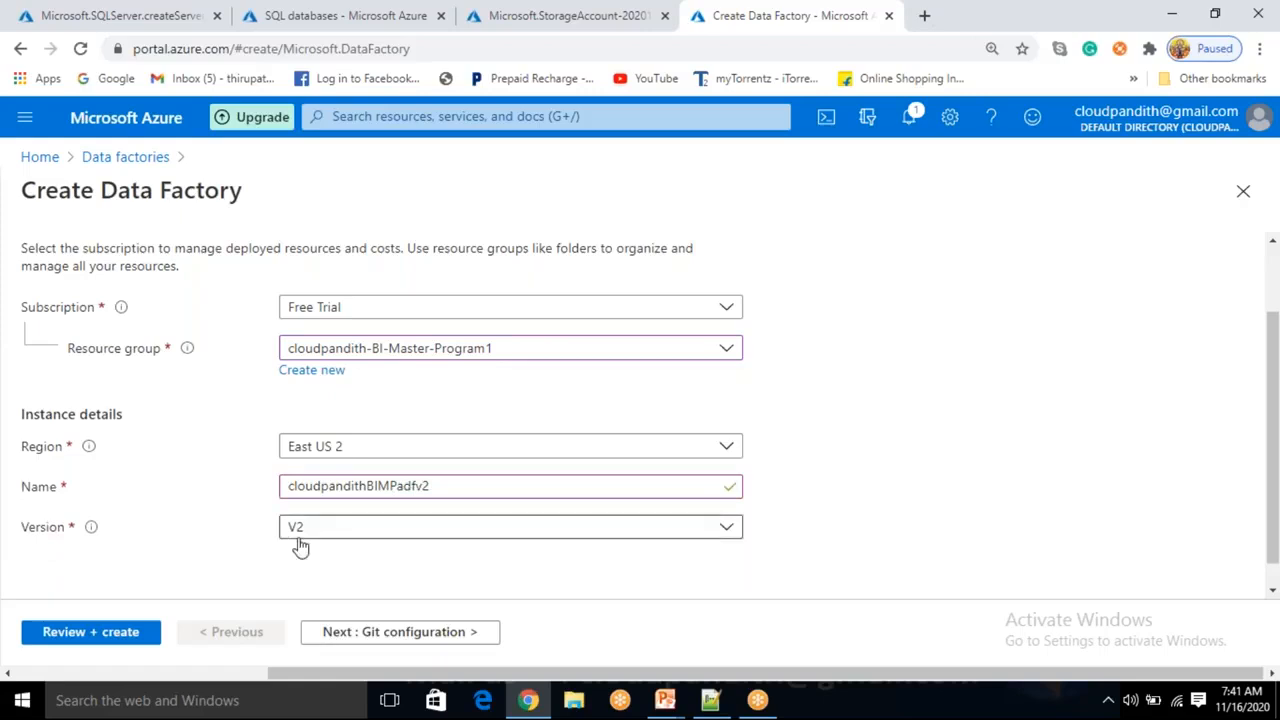
click(386, 633)
click(289, 381)
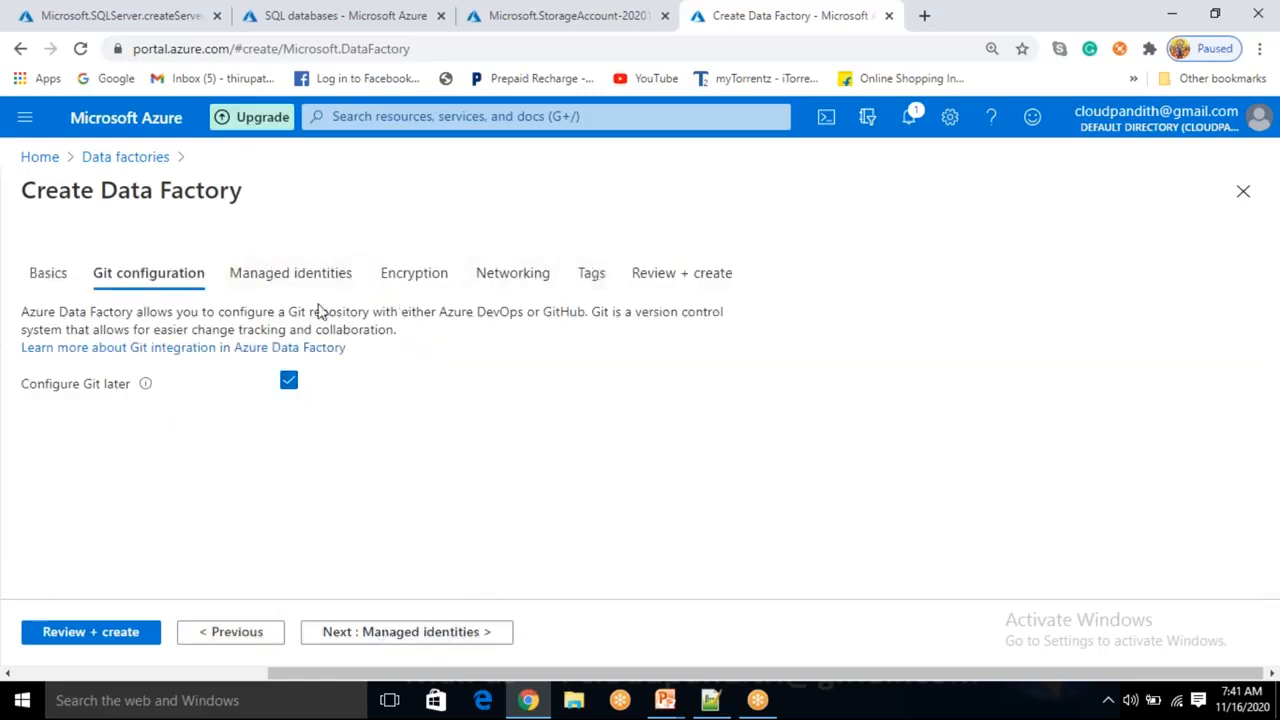
click(122, 637)
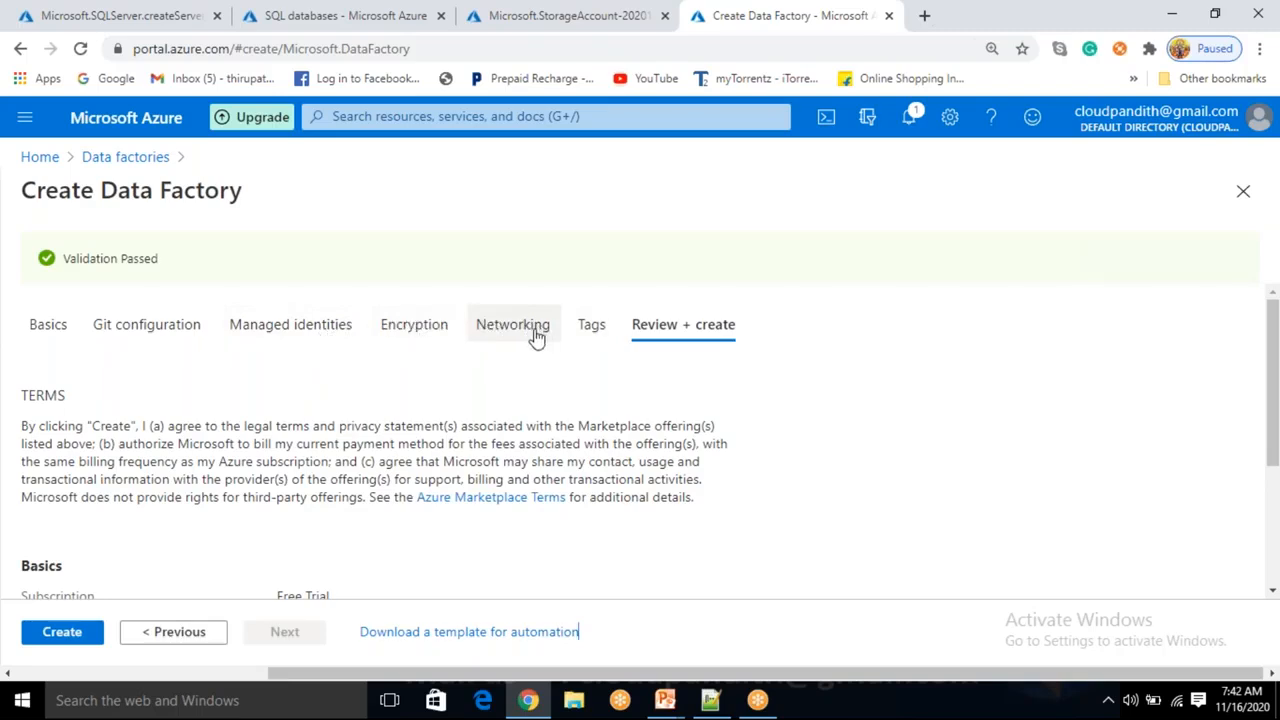
click(62, 632)
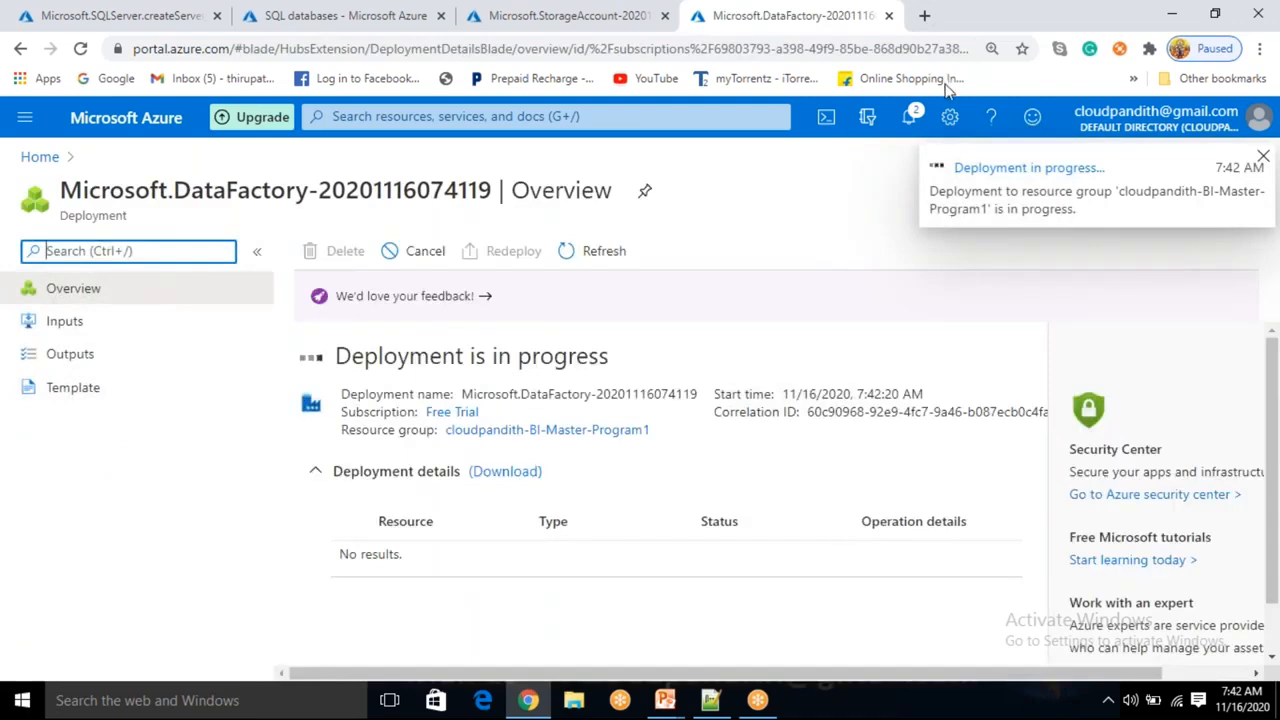
Refresh the data factory deployment overview until it completes.
click(614, 259)
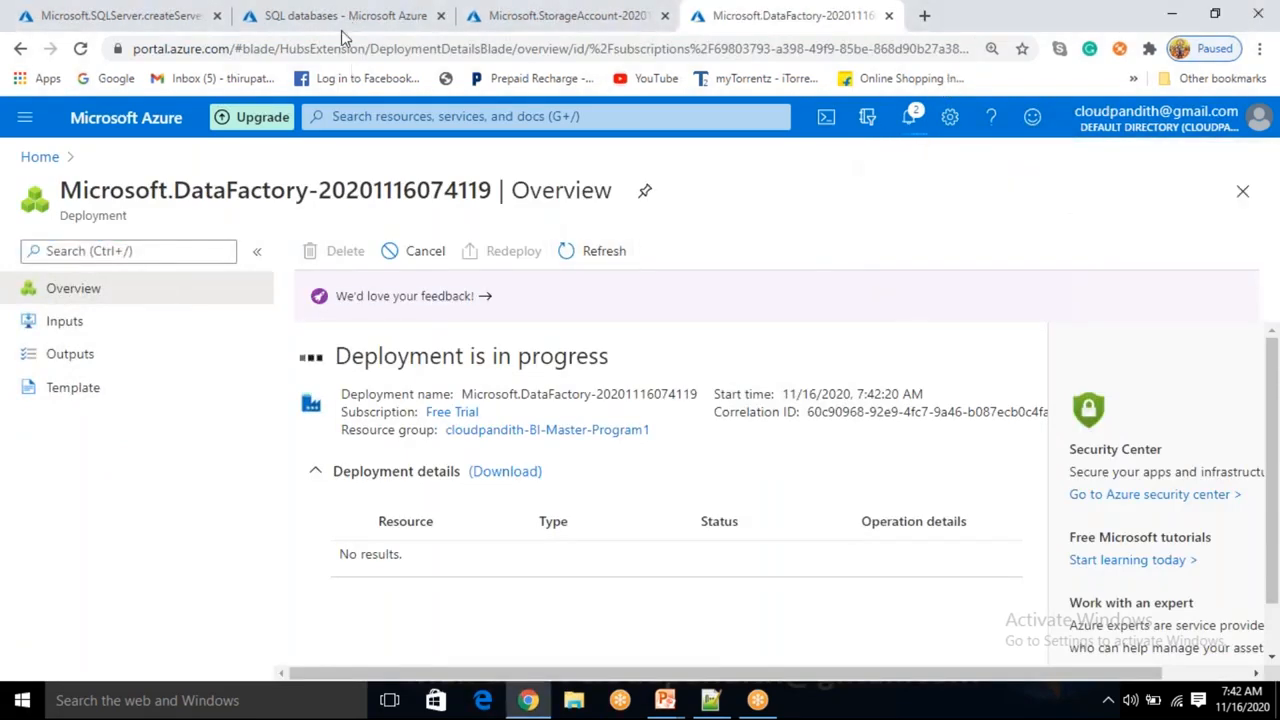
click(597, 263)
click(571, 14)
Refresh the SQL databases list and widen its Name column to read both databases.
click(348, 16)
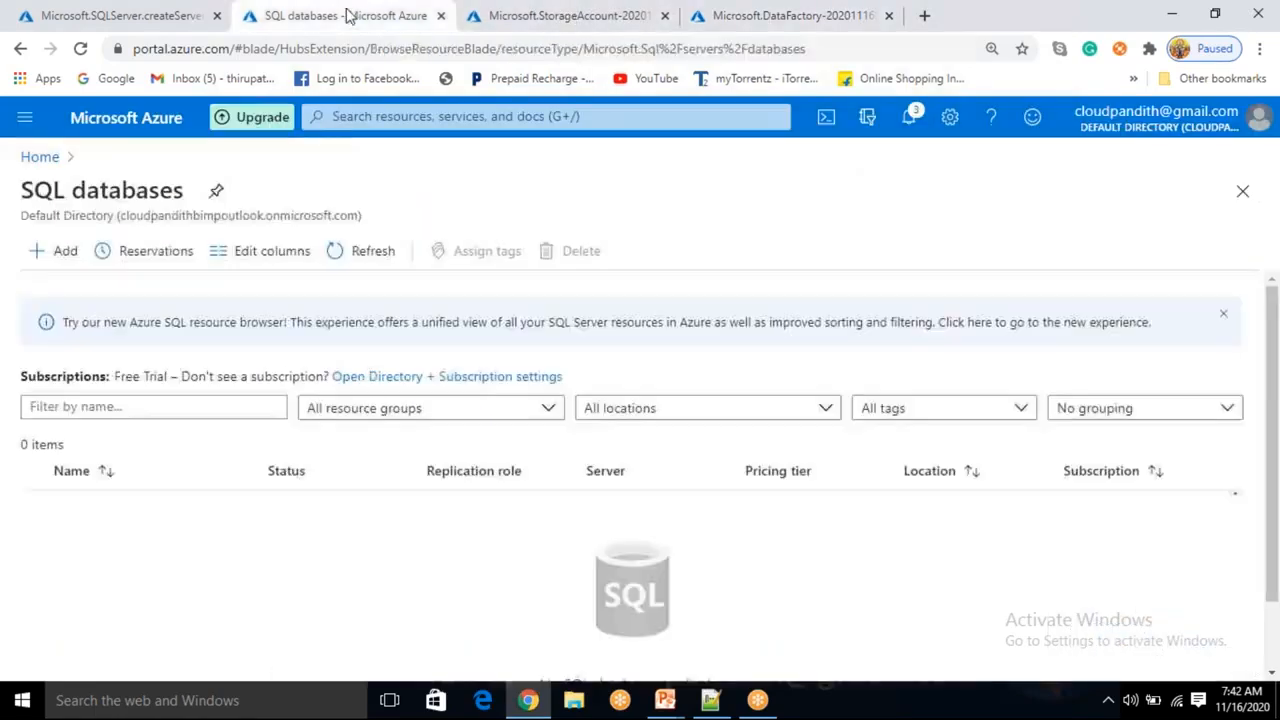
click(386, 257)
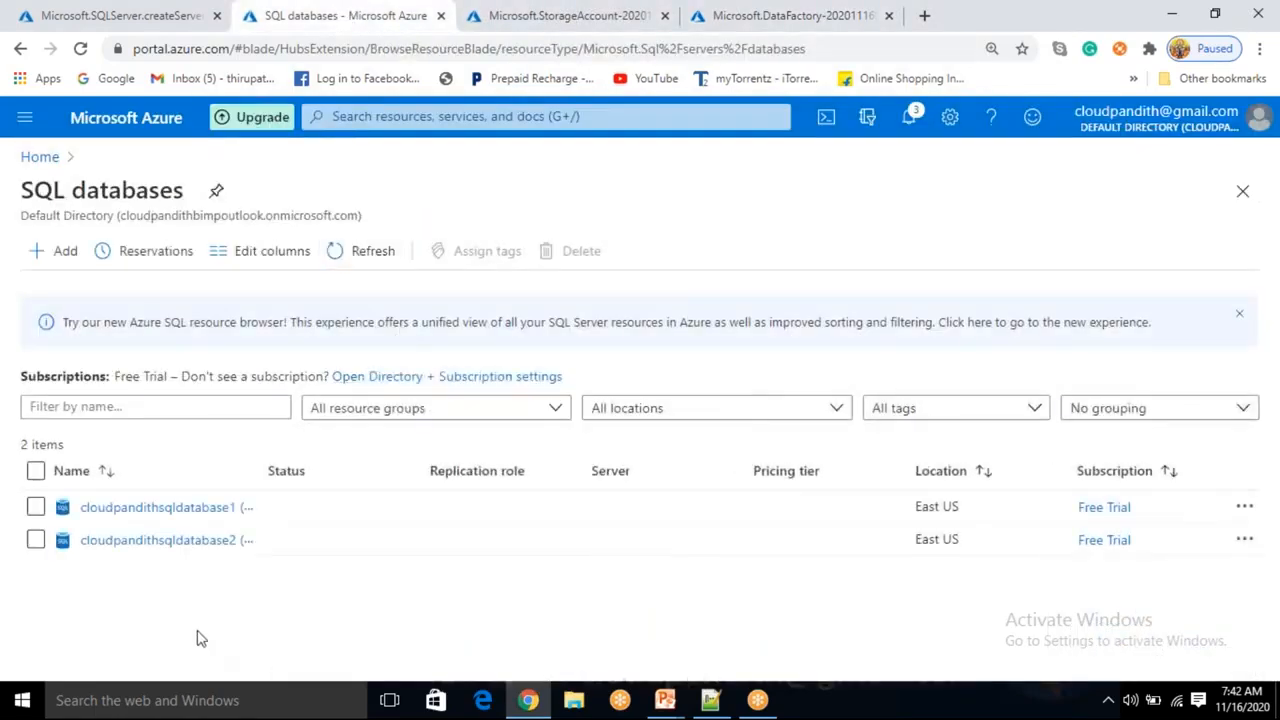
drag(262, 468, 637, 462)
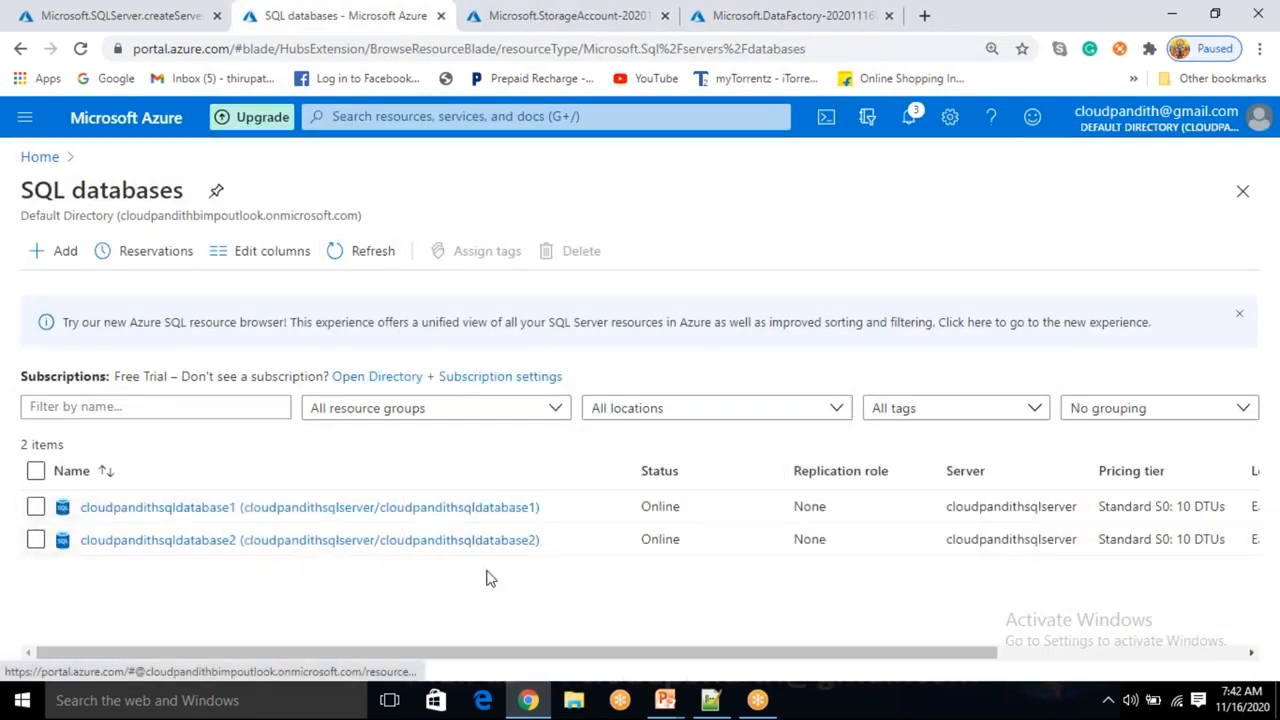
Open cloudpandithsqldatabase1 and its server firewall settings.
click(275, 510)
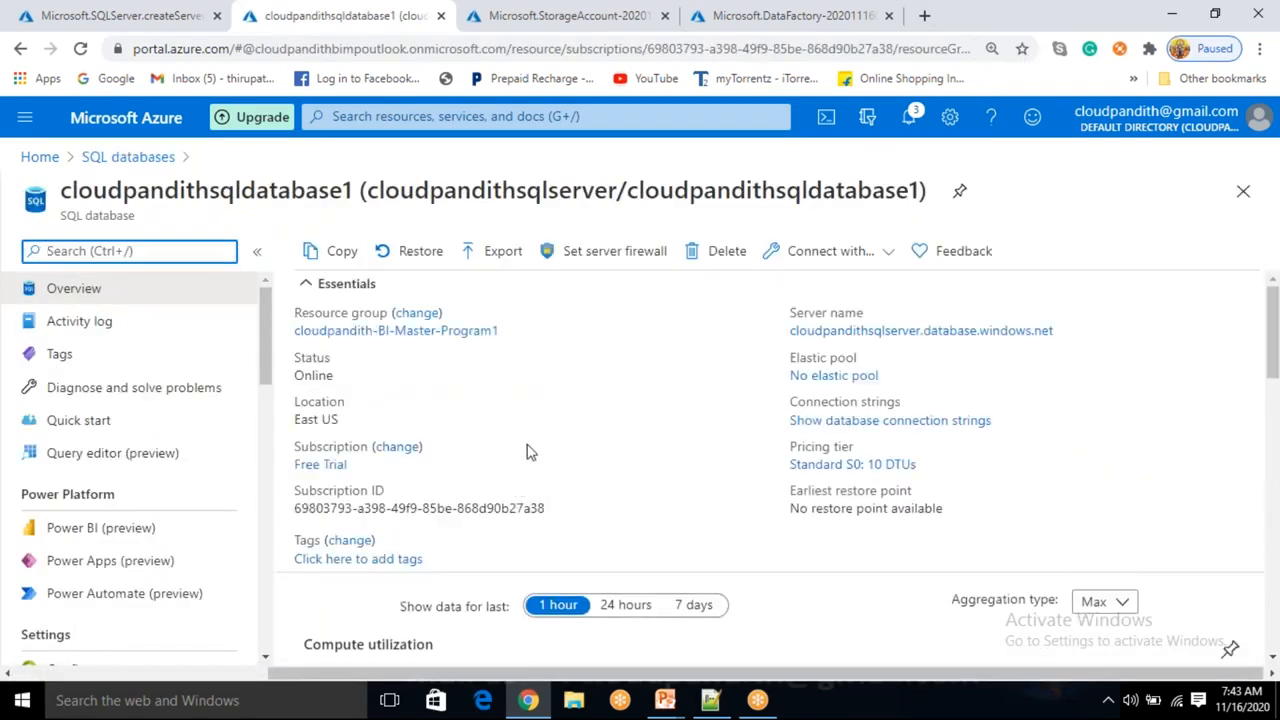
click(583, 255)
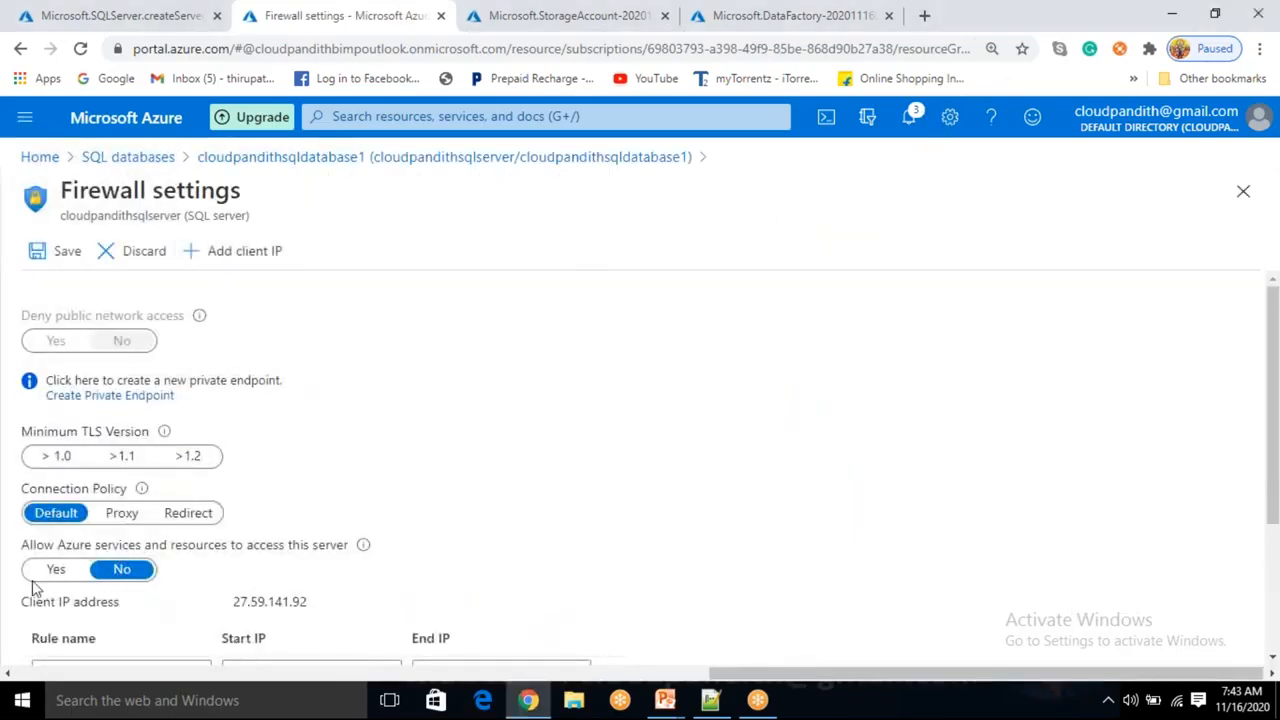
Allow Azure services and resources to access the server and save the firewall settings.
scroll(120, 569, down, 2)
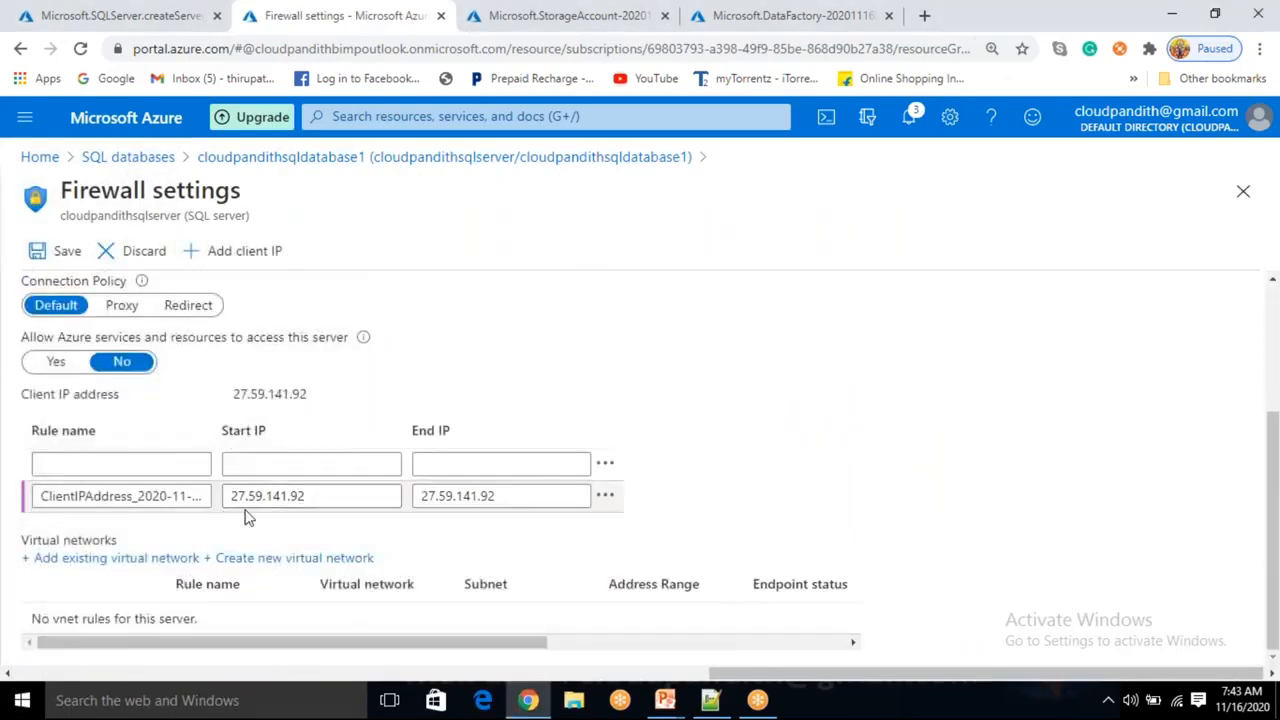
scroll(249, 517, up, 1)
drag(33, 430, 360, 436)
click(455, 452)
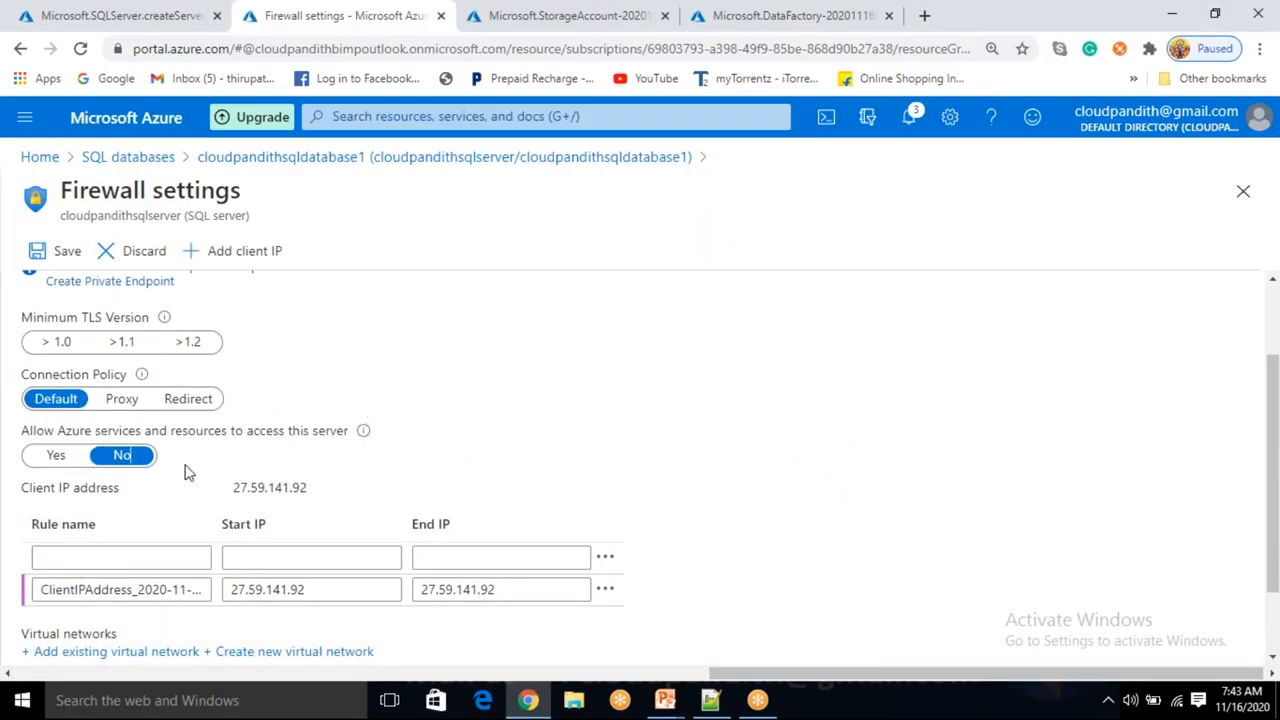
click(70, 460)
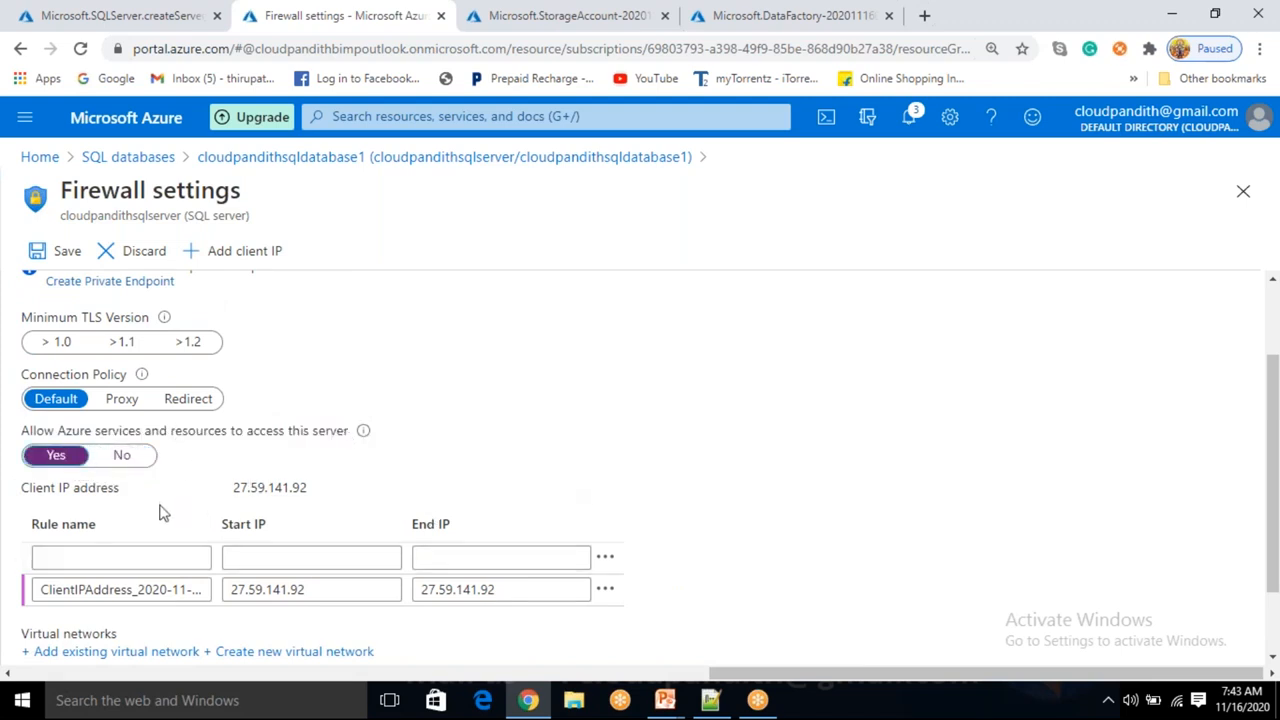
drag(320, 590, 224, 592)
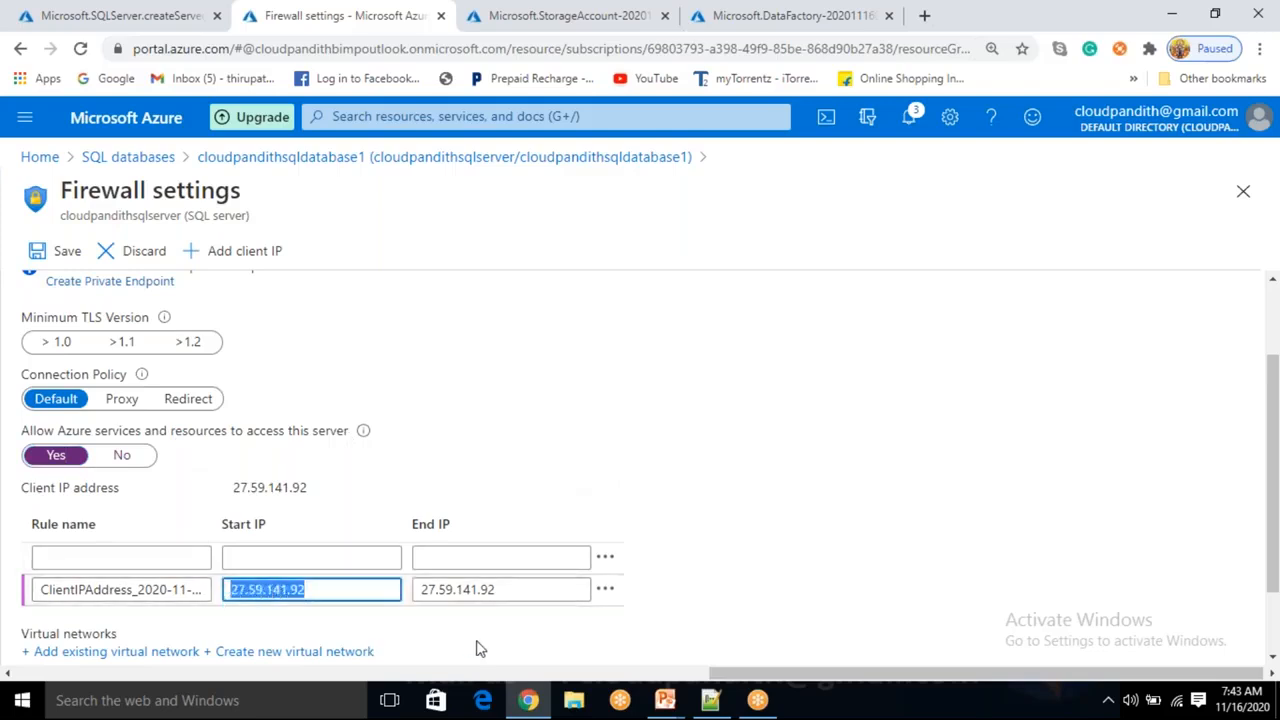
drag(537, 591, 417, 589)
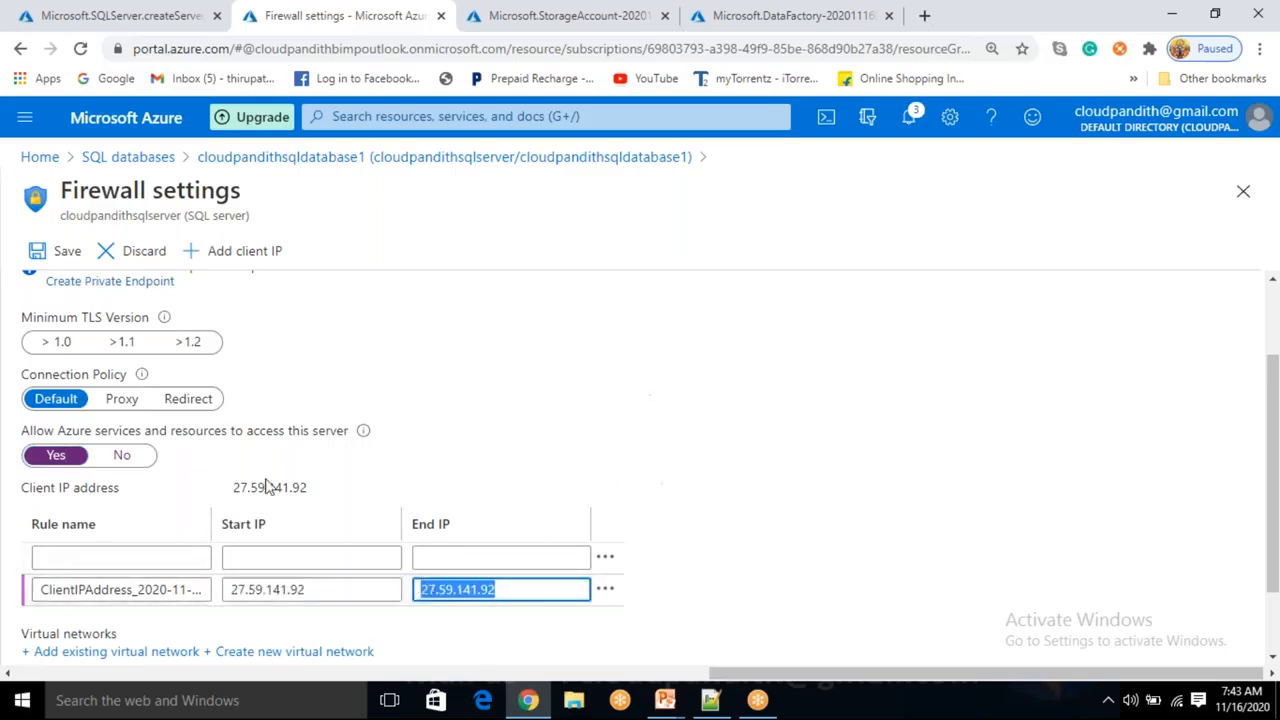
scroll(334, 383, up, 2)
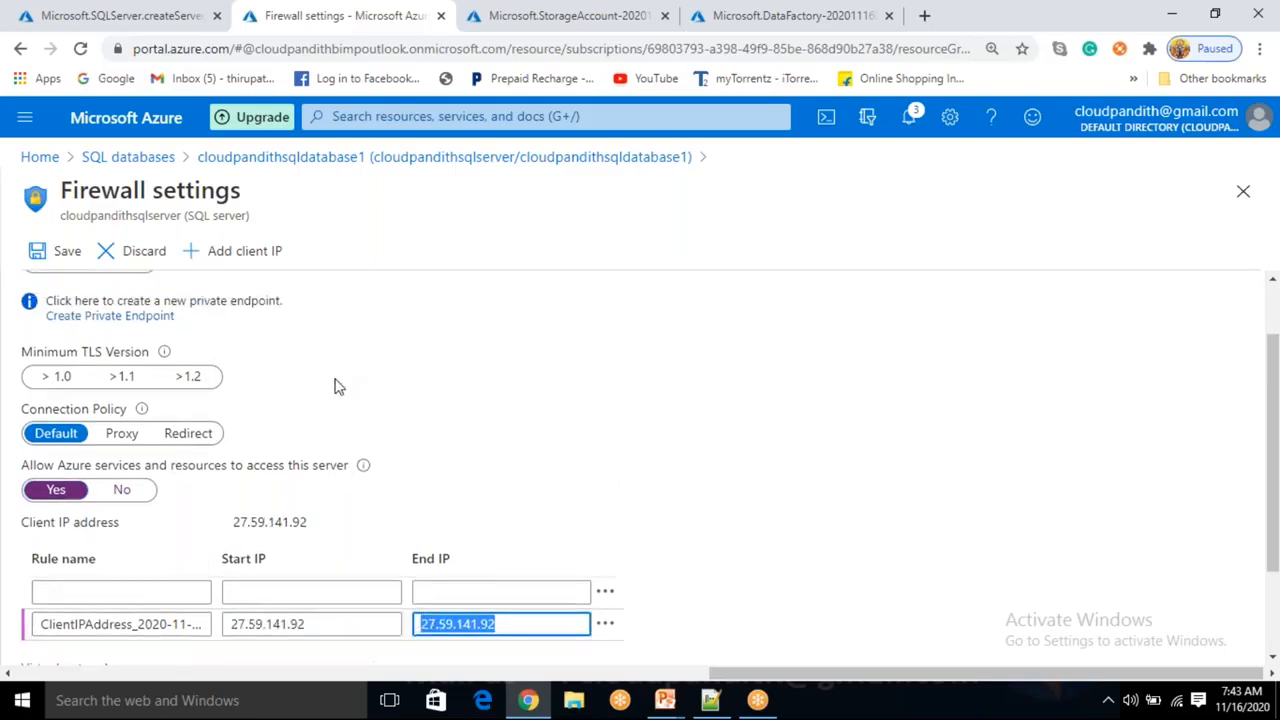
click(62, 264)
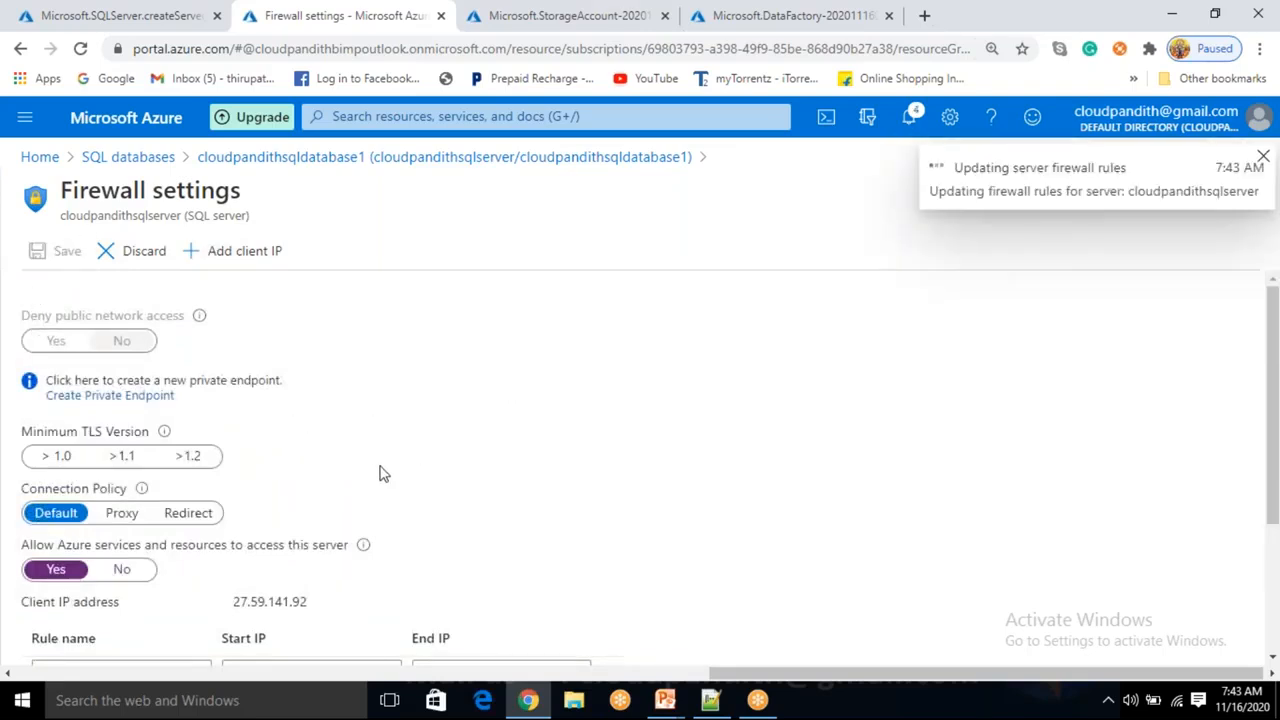
scroll(346, 528, down, 3)
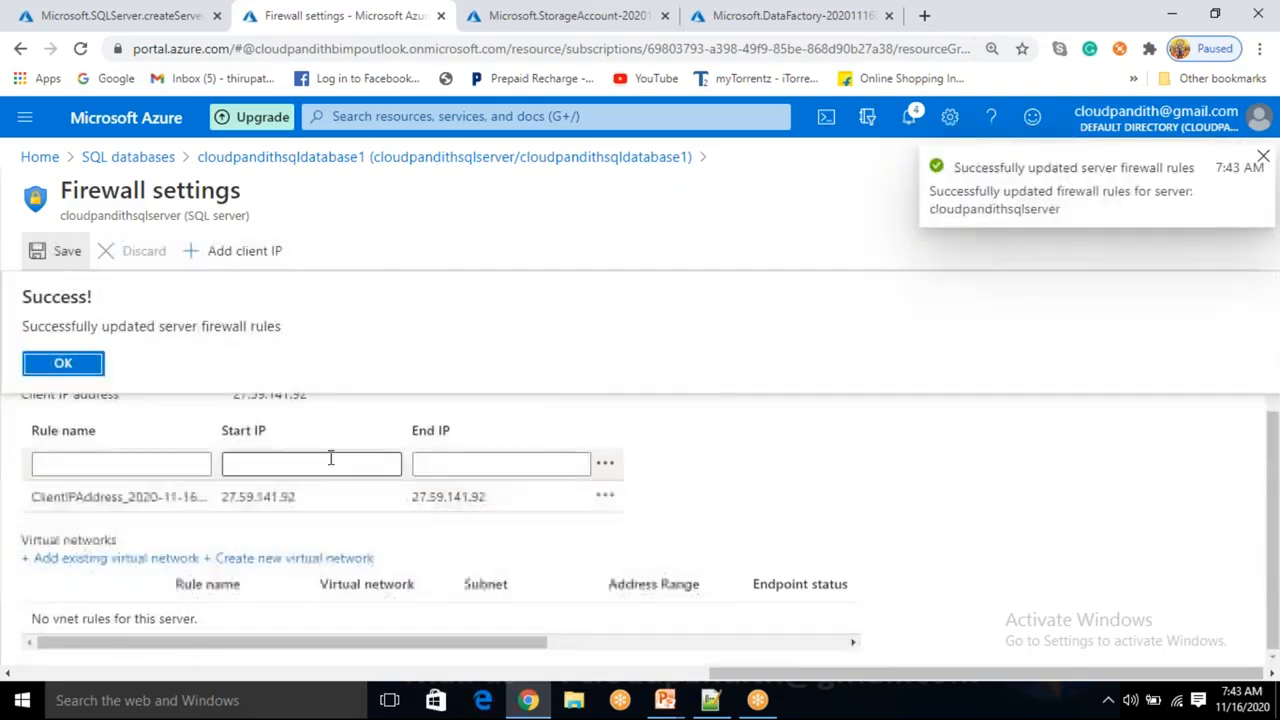
click(60, 364)
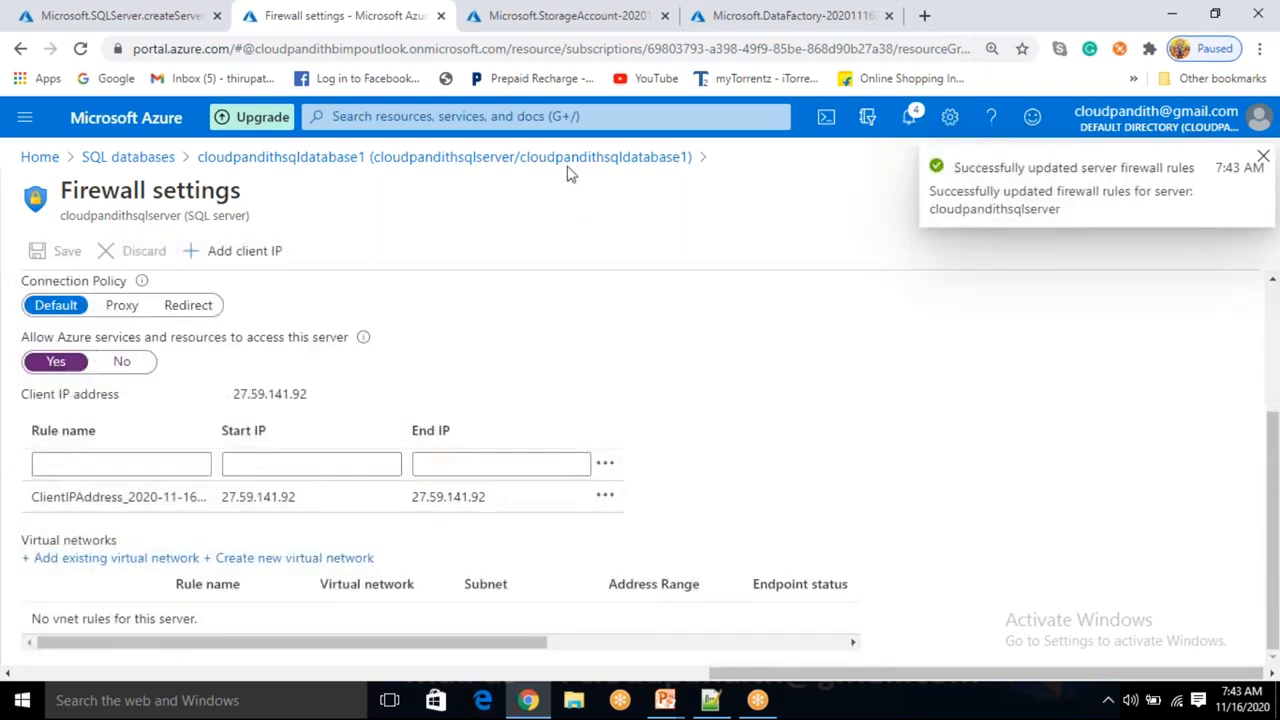
Open the database's Query editor and try to log in with the SQL server admin login and password.
click(444, 157)
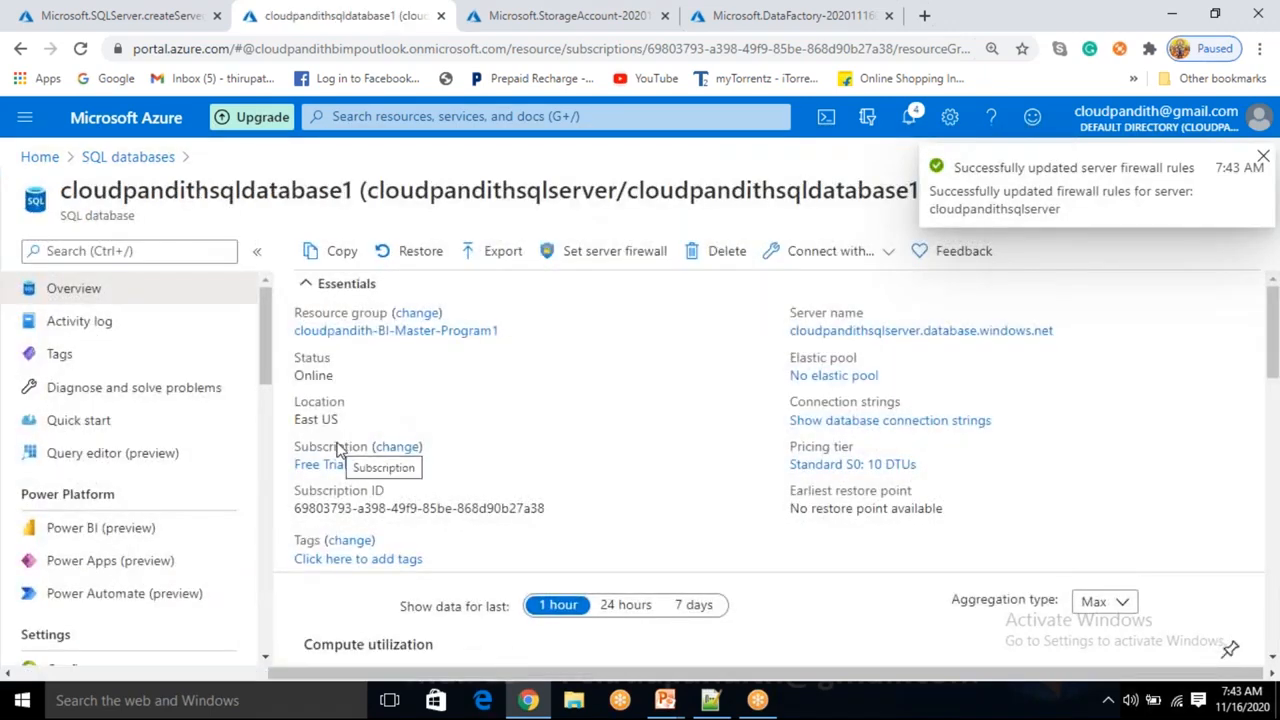
click(176, 462)
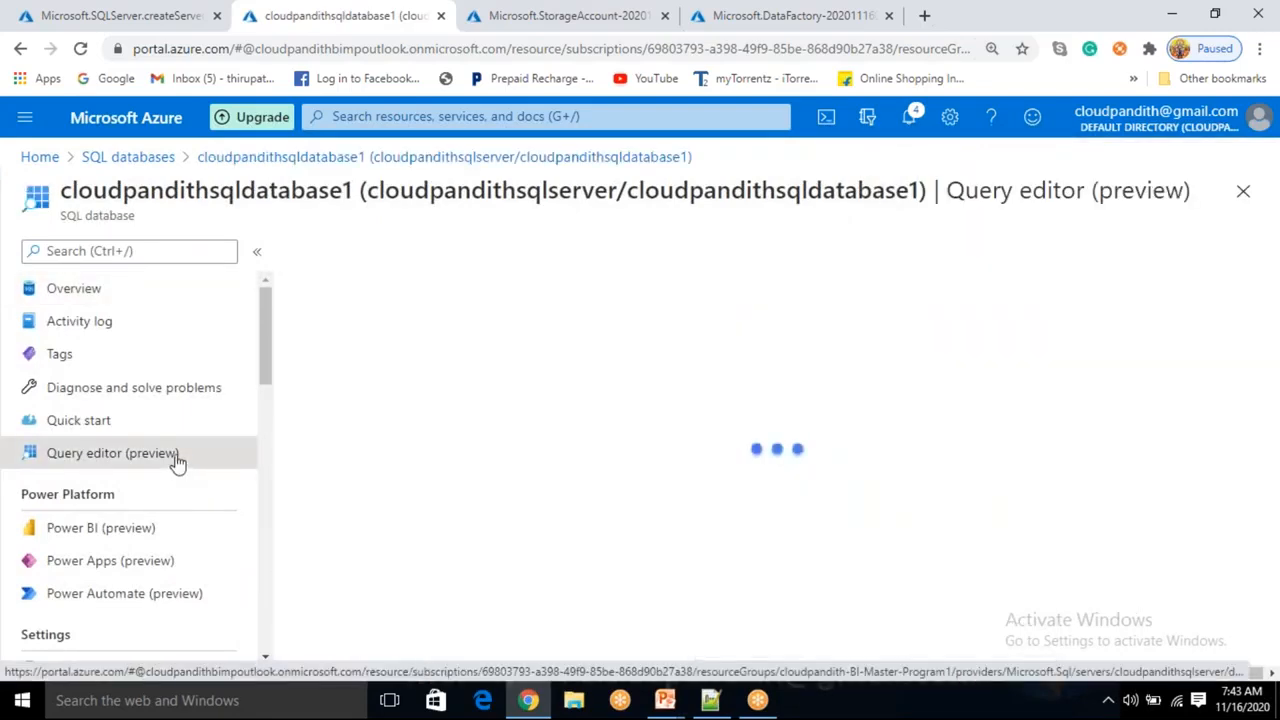
scroll(500, 480, down, 1)
click(479, 576)
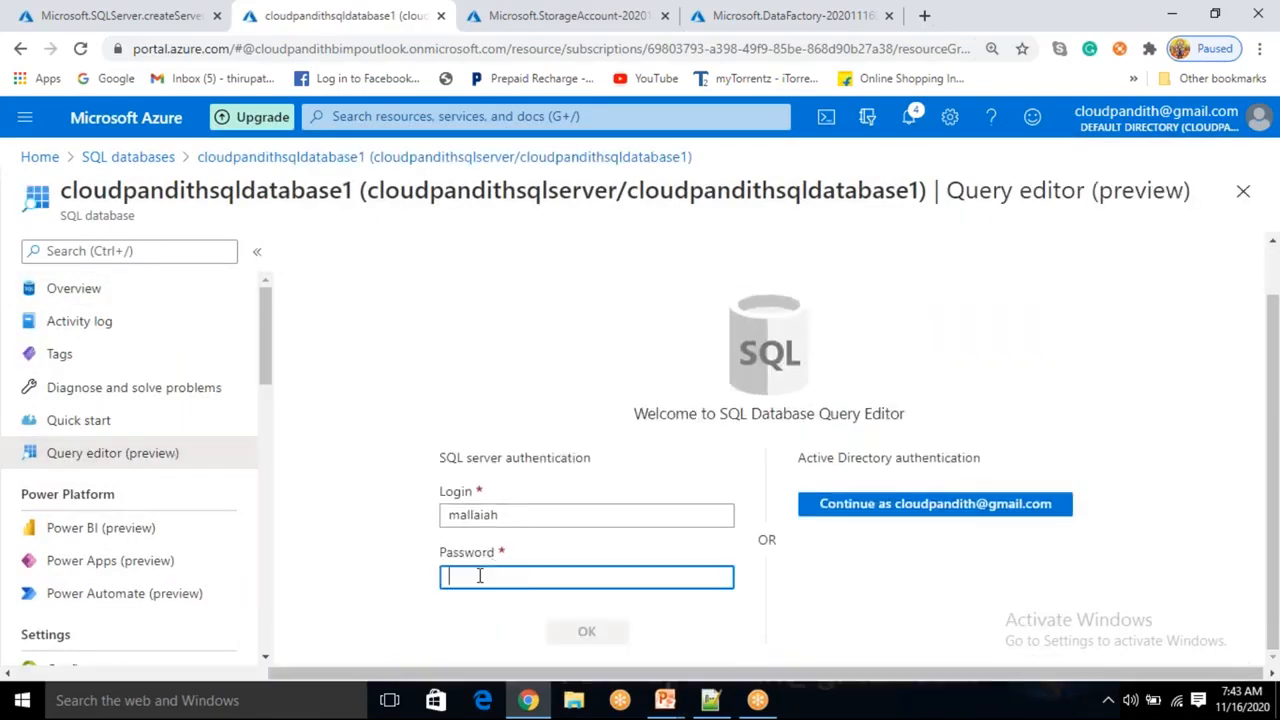
text(••••••••••)
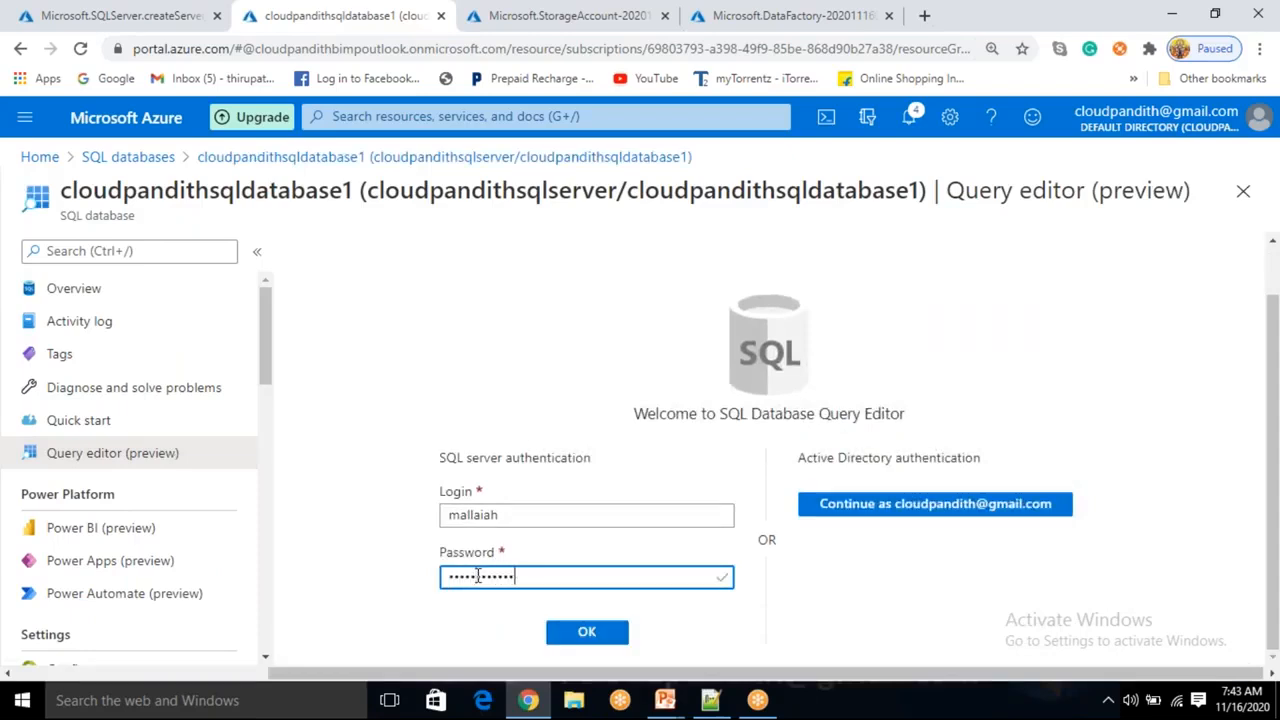
key(Return)
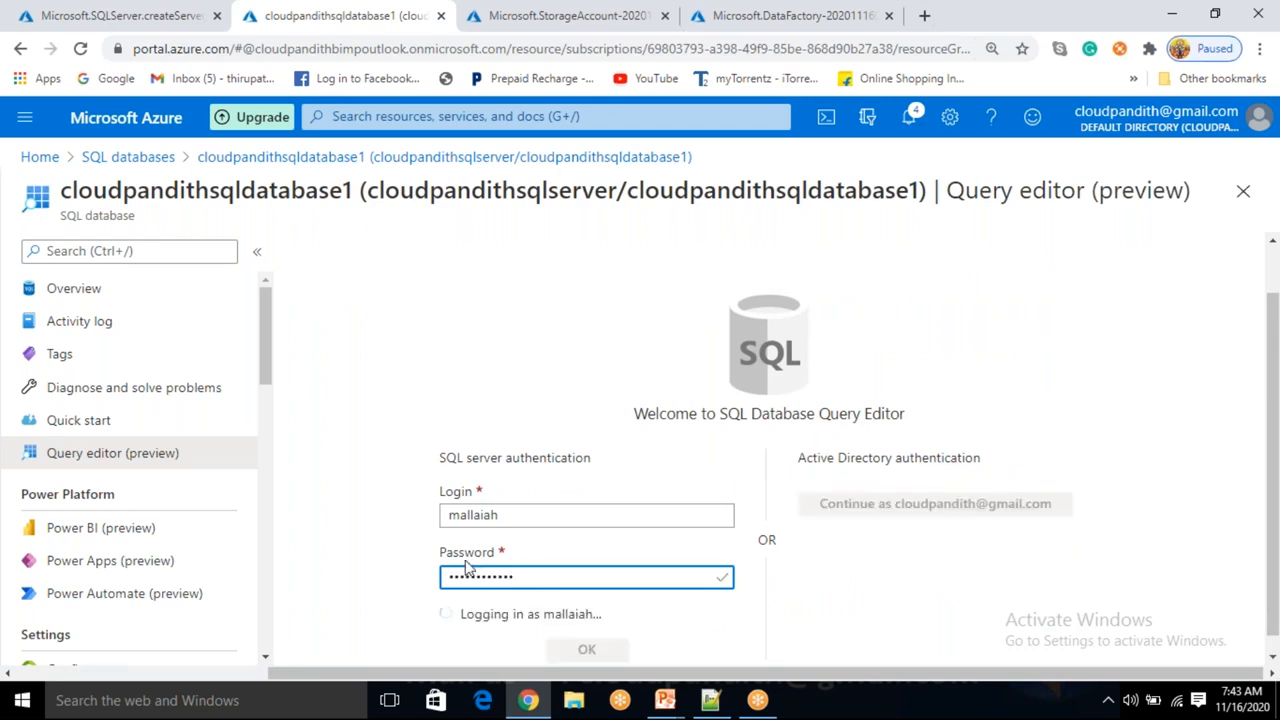
Re-enter the SQL server admin password and log in to the Query editor.
key(ctrl+a)
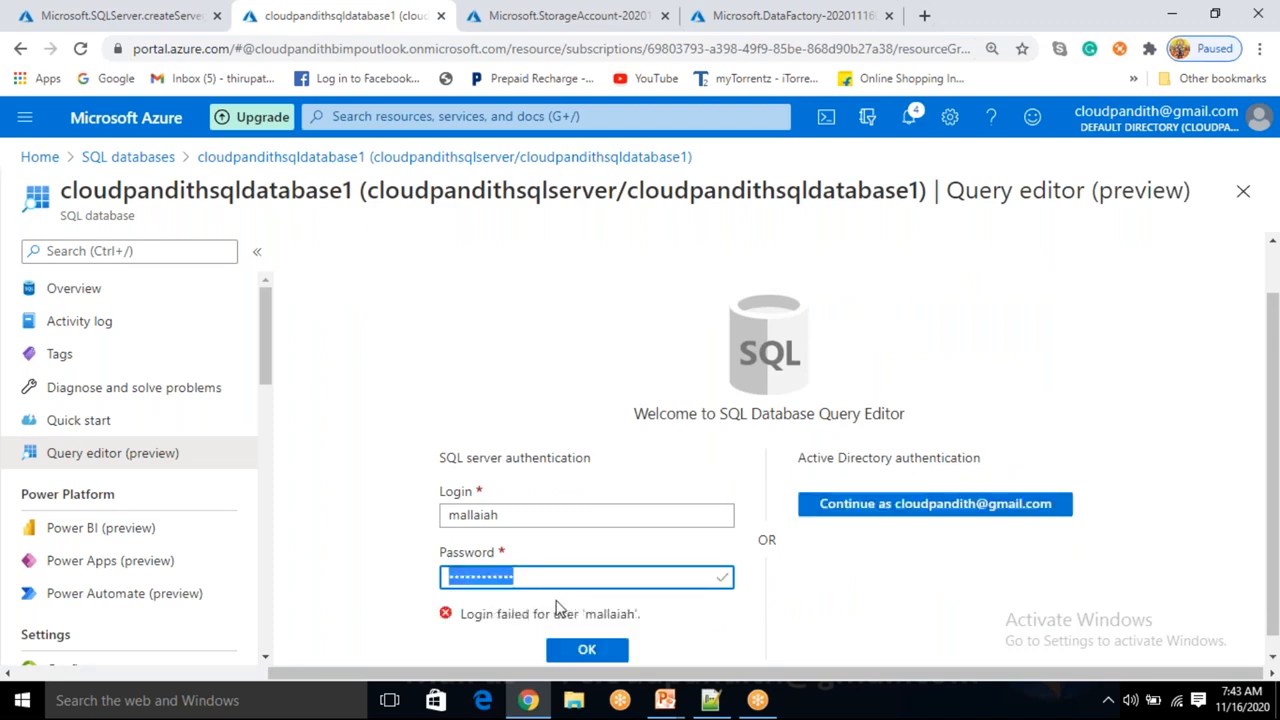
key(BackSpace)
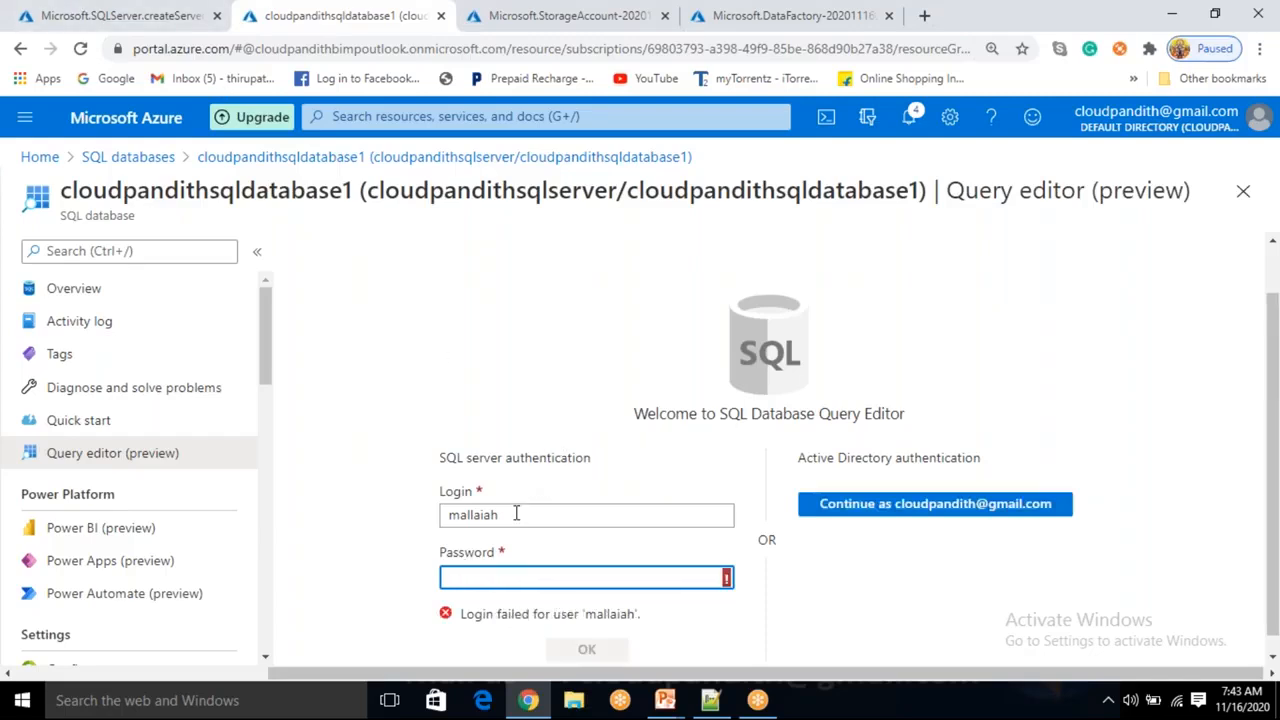
click(516, 514)
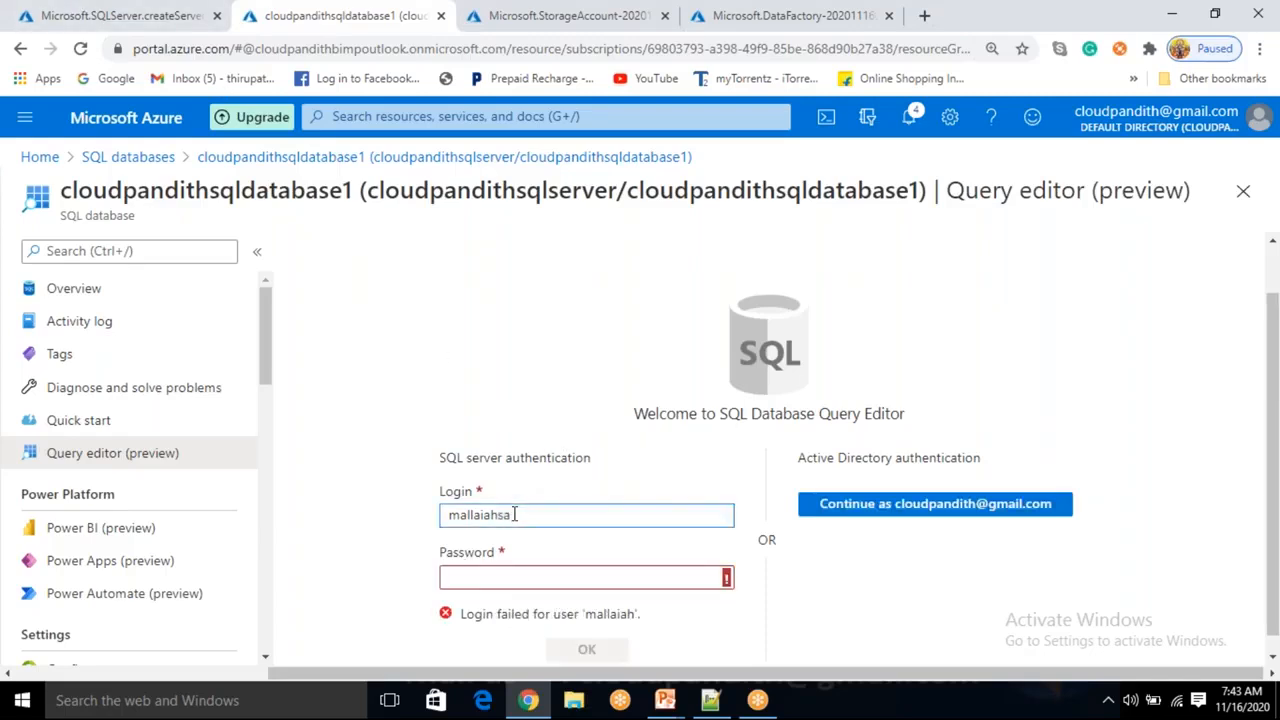
key(Tab)
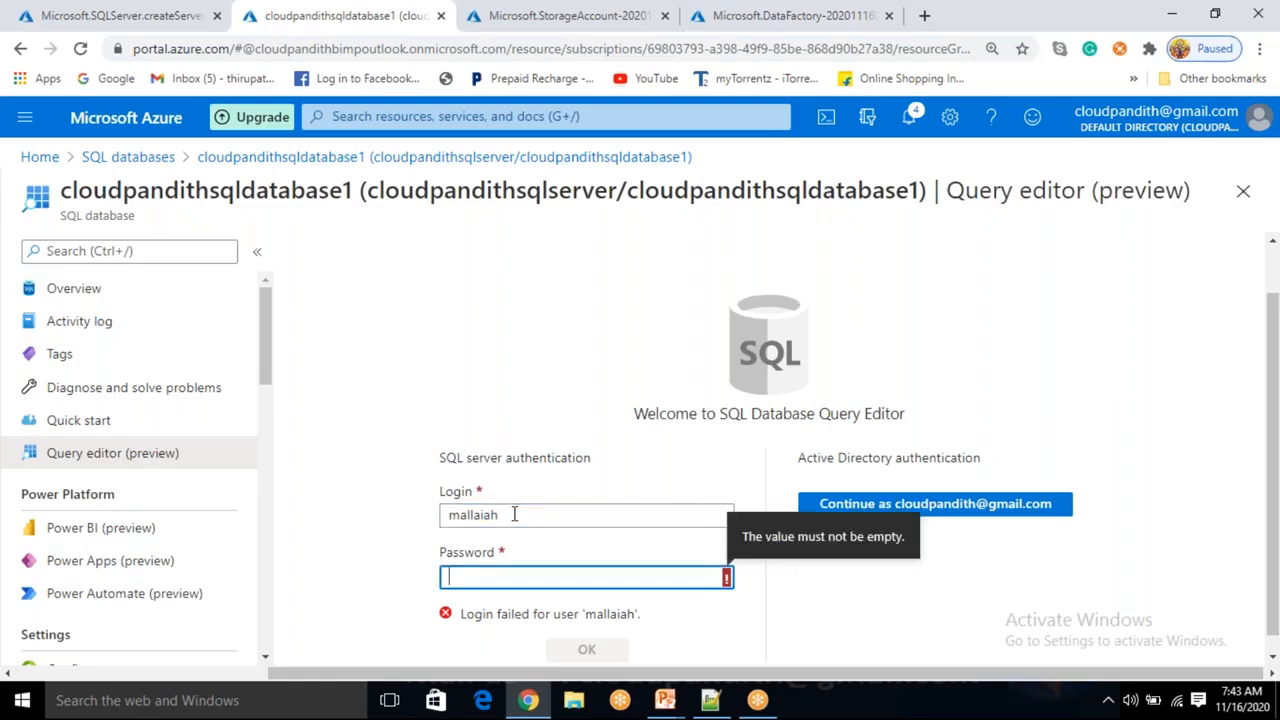
text(P•••••••)
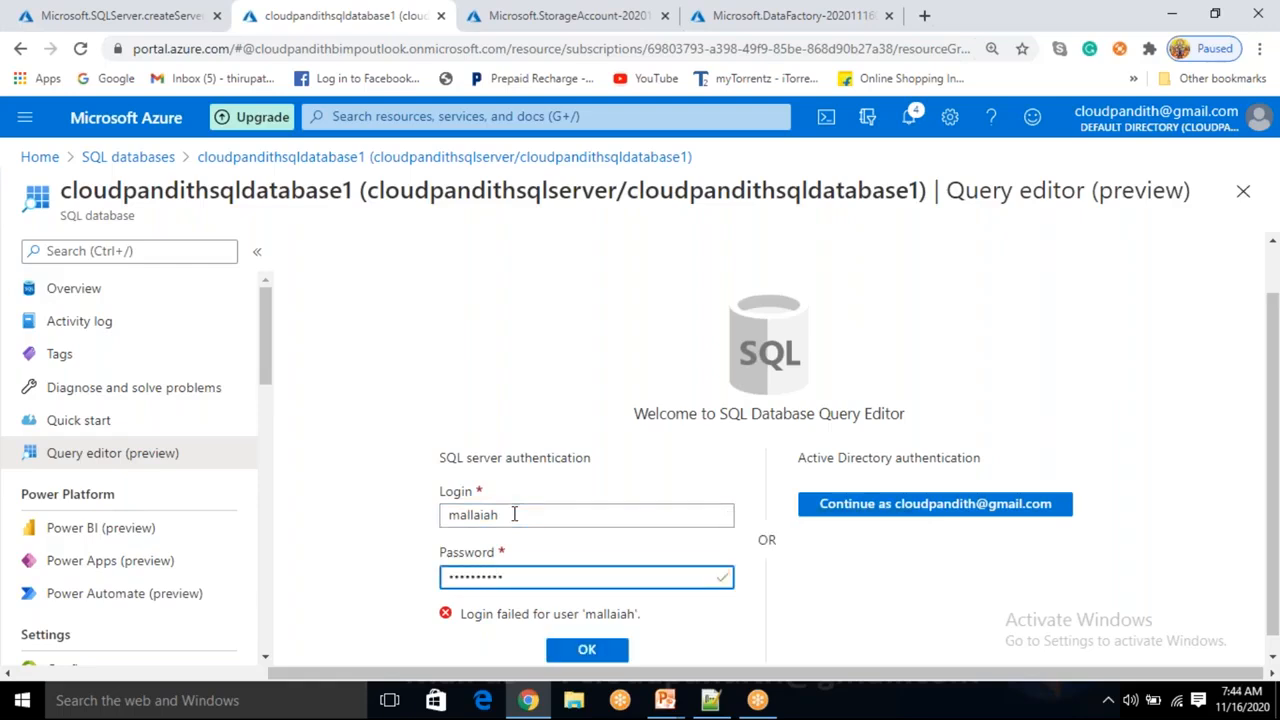
key(Return)
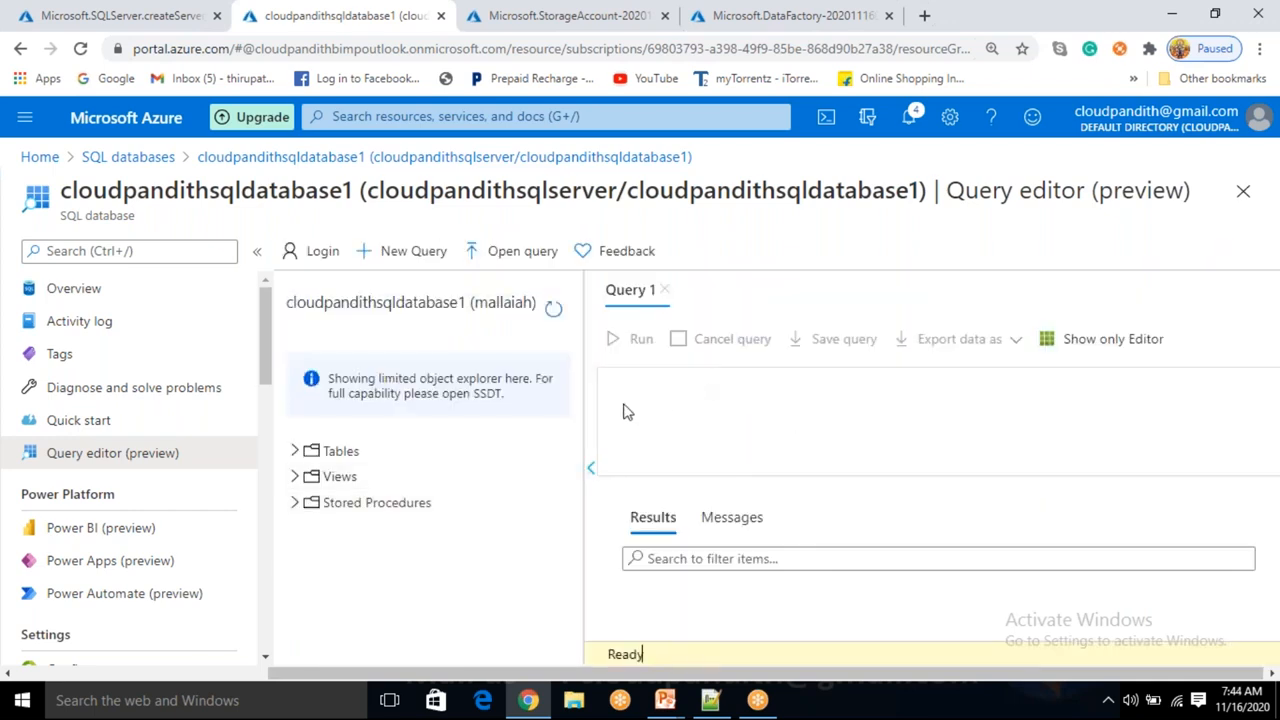
click(295, 452)
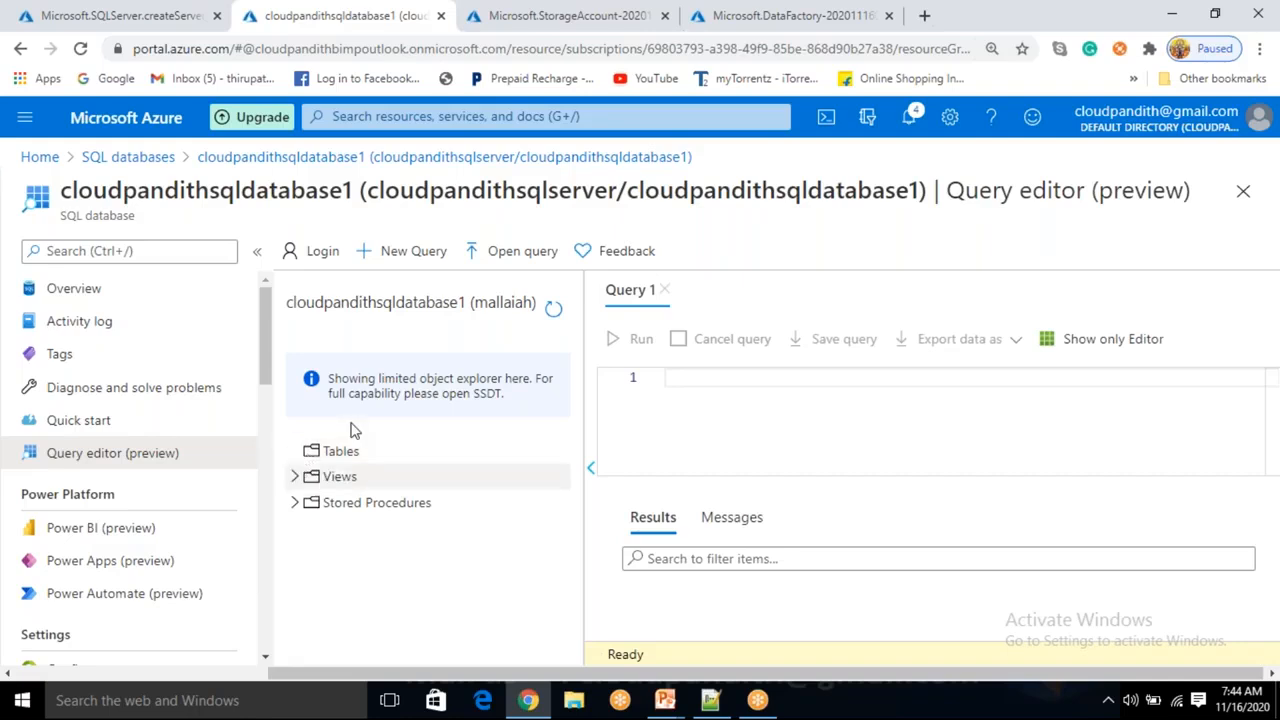
click(686, 380)
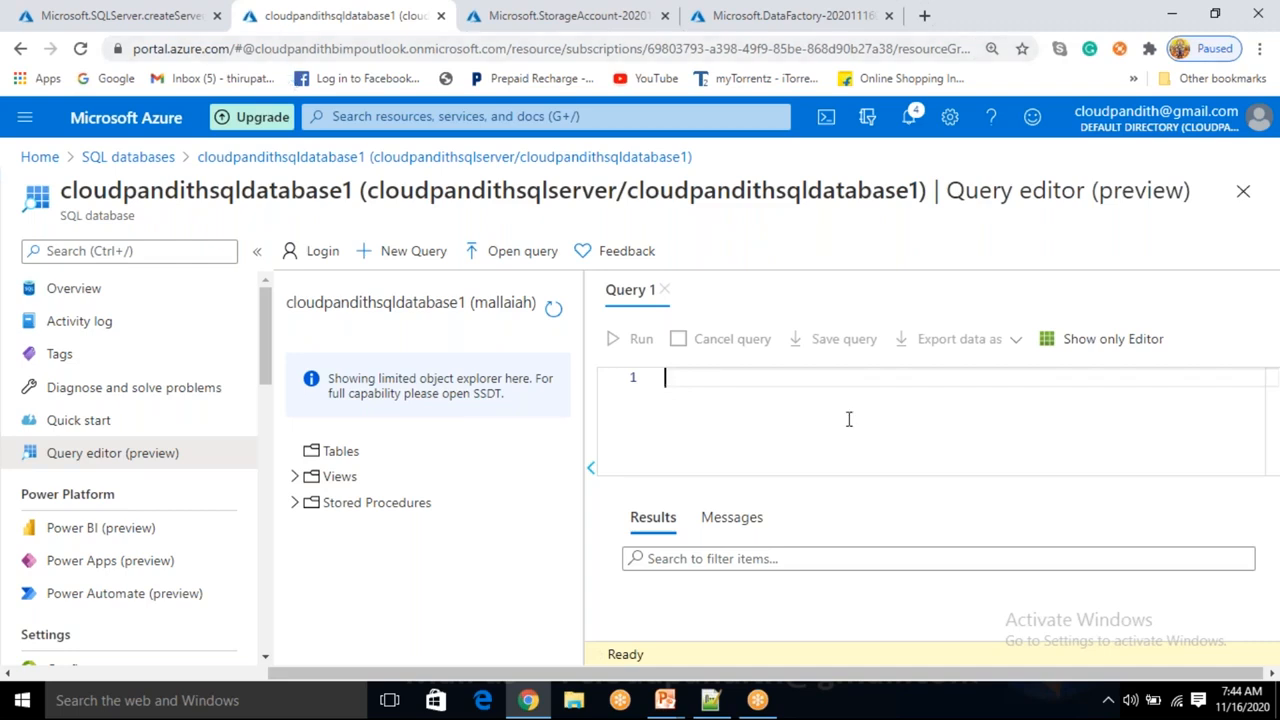
text(CREATE TABLE US)
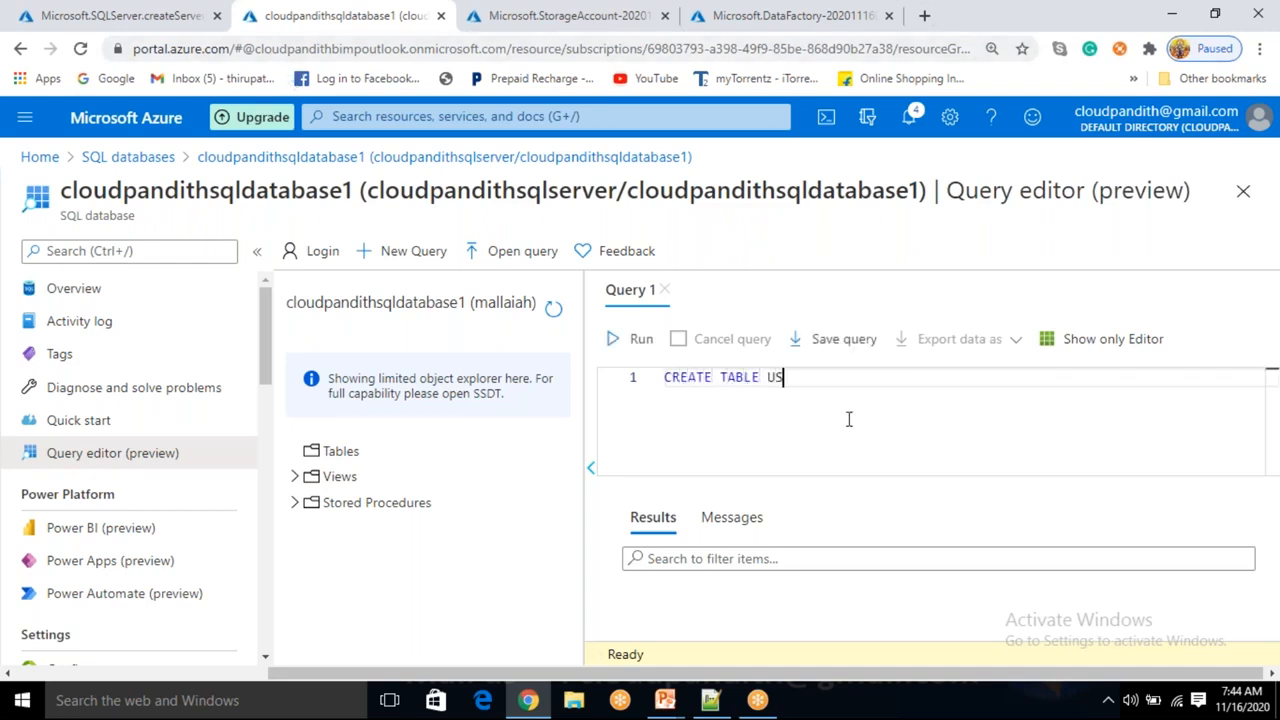
key(BackSpace)
key(BackSpace)
text(CUST(CID INT)
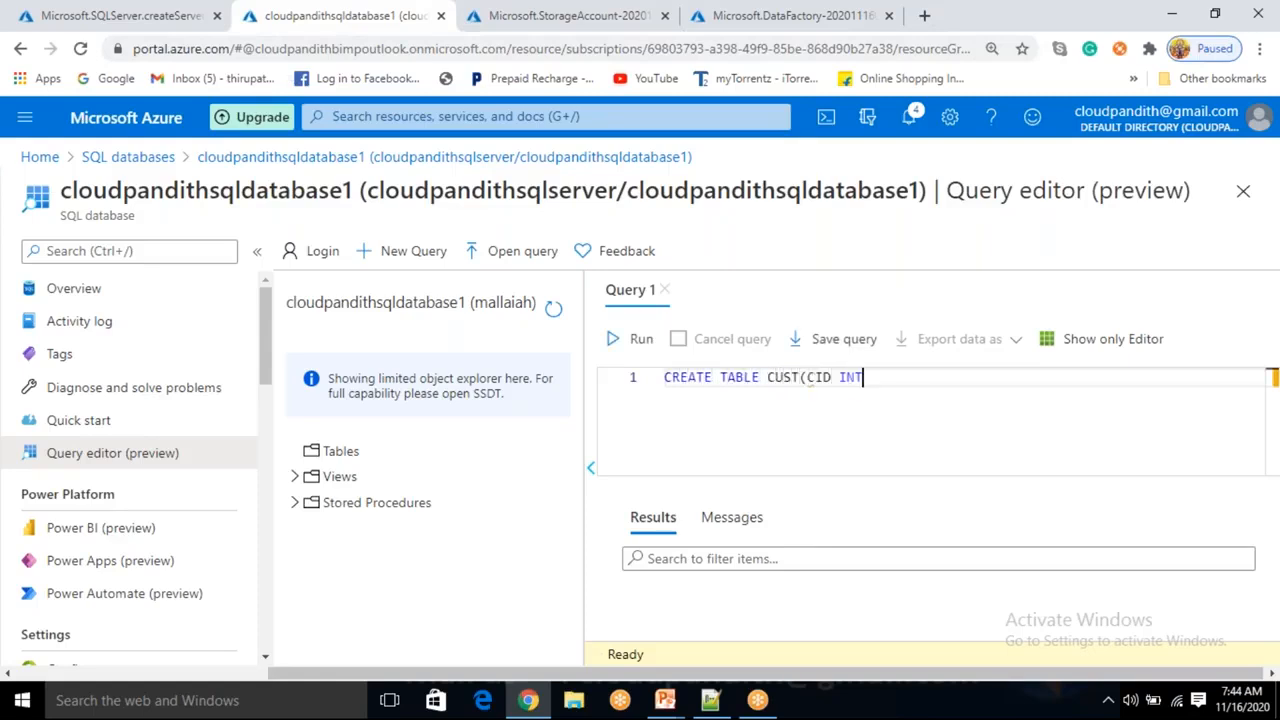
key(ctrl+a)
key(BackSpace)
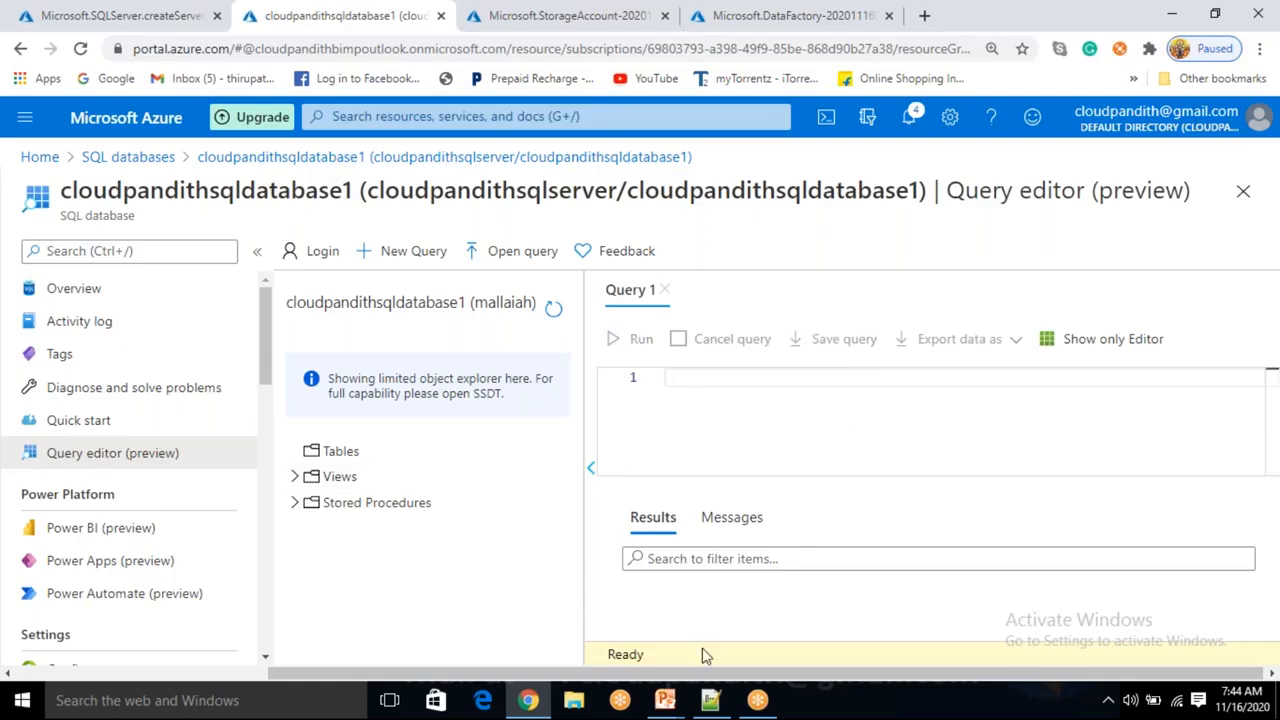
Switch to Notepad++ and clear all text in the new 218 tab.
click(710, 703)
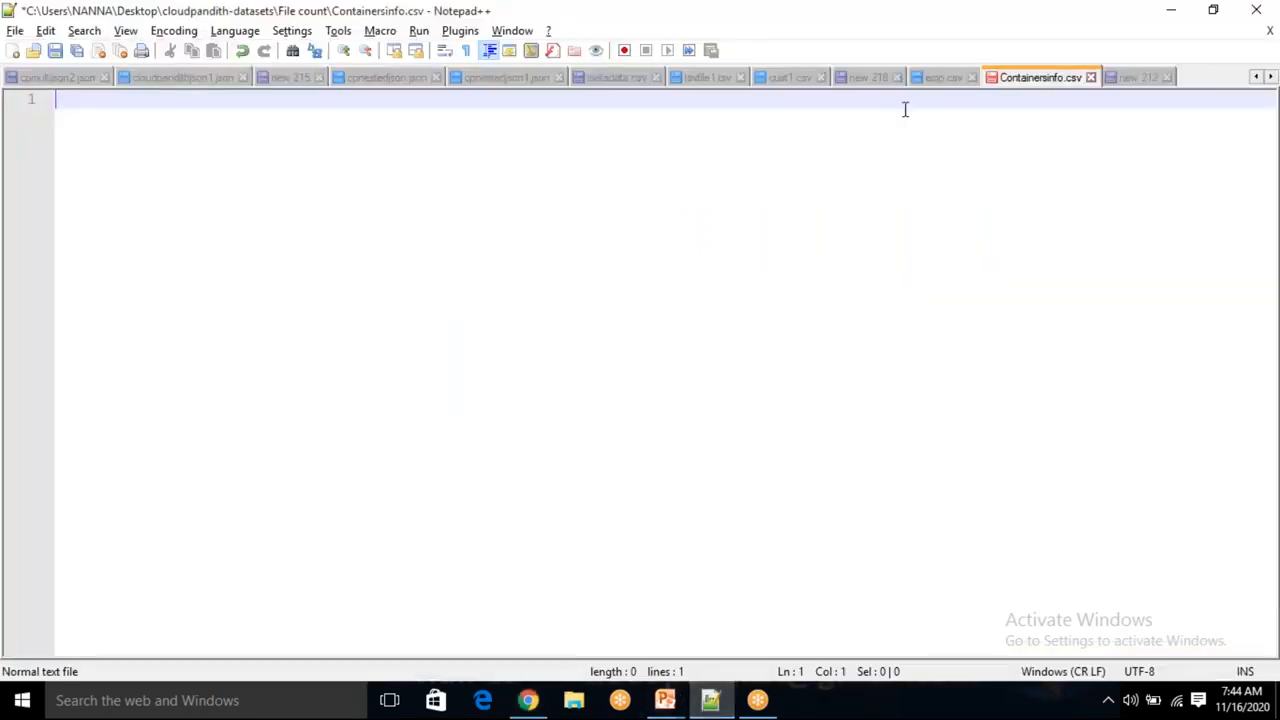
click(879, 80)
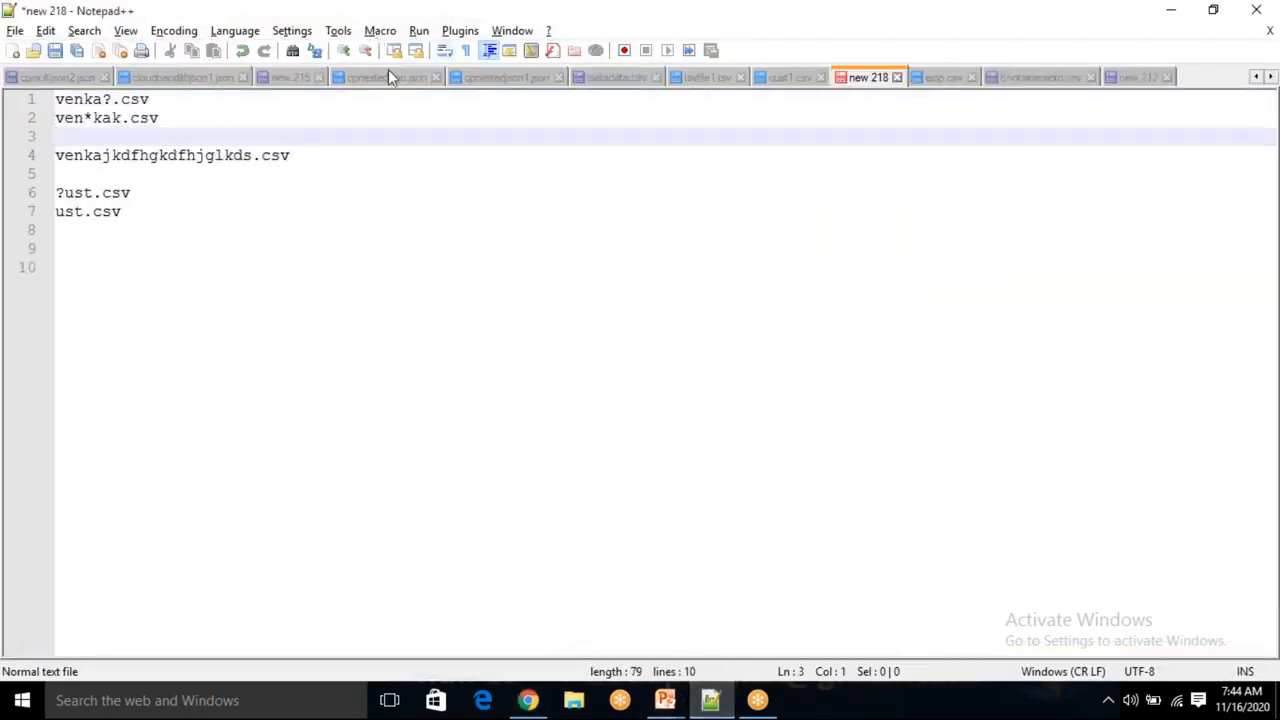
drag(223, 214, 32, 99)
key(Delete)
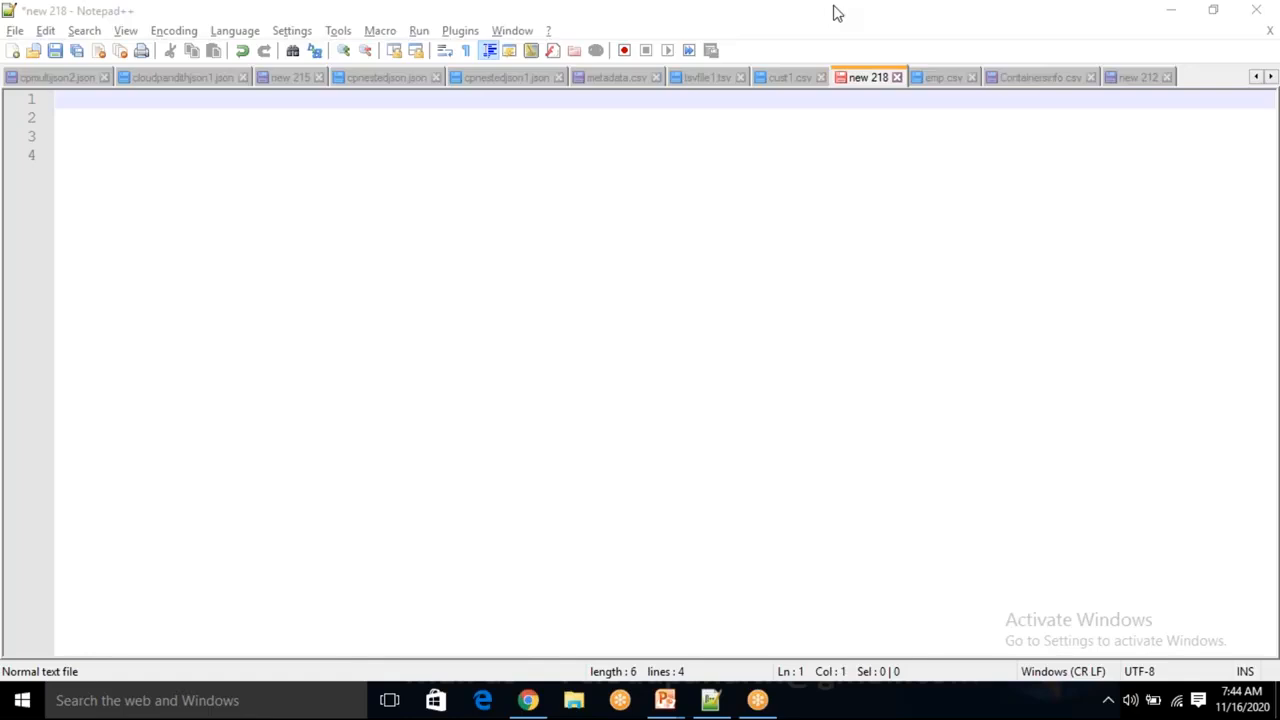
Back in the Query editor, write a query creating table cust with cid int, cname varchar(50) and cphno bigint.
key(alt+Tab)
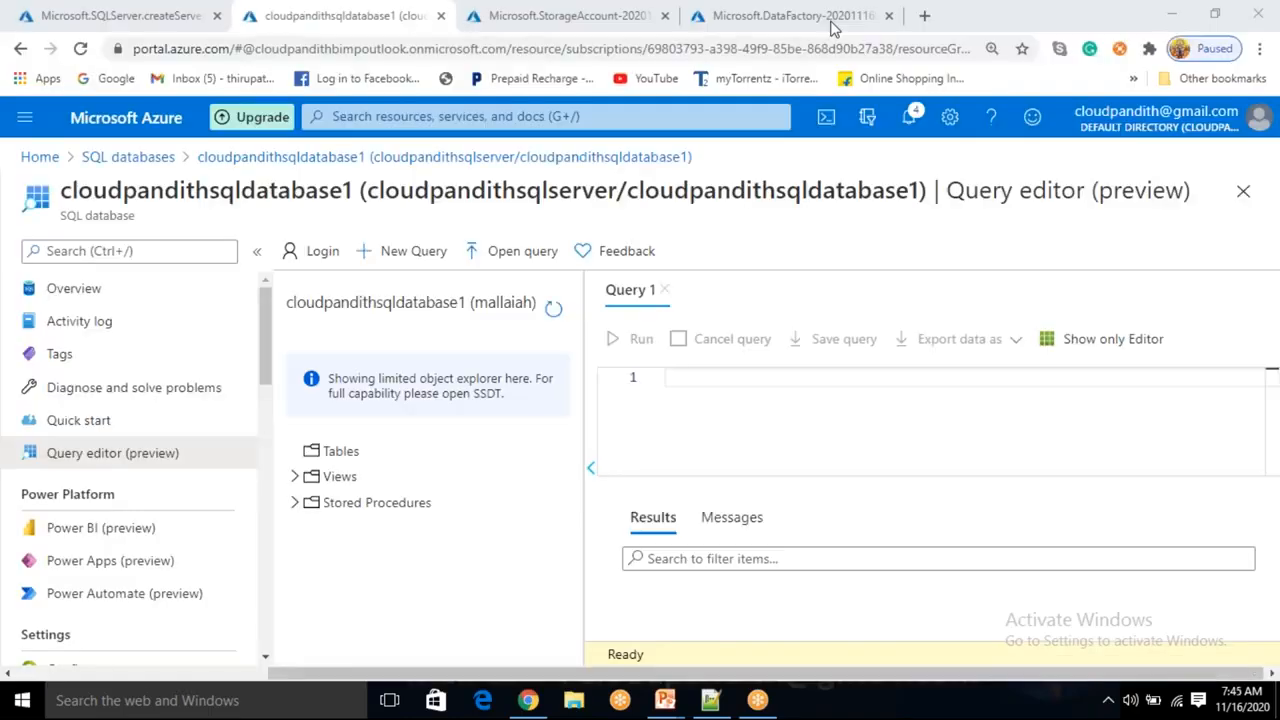
text(cre)
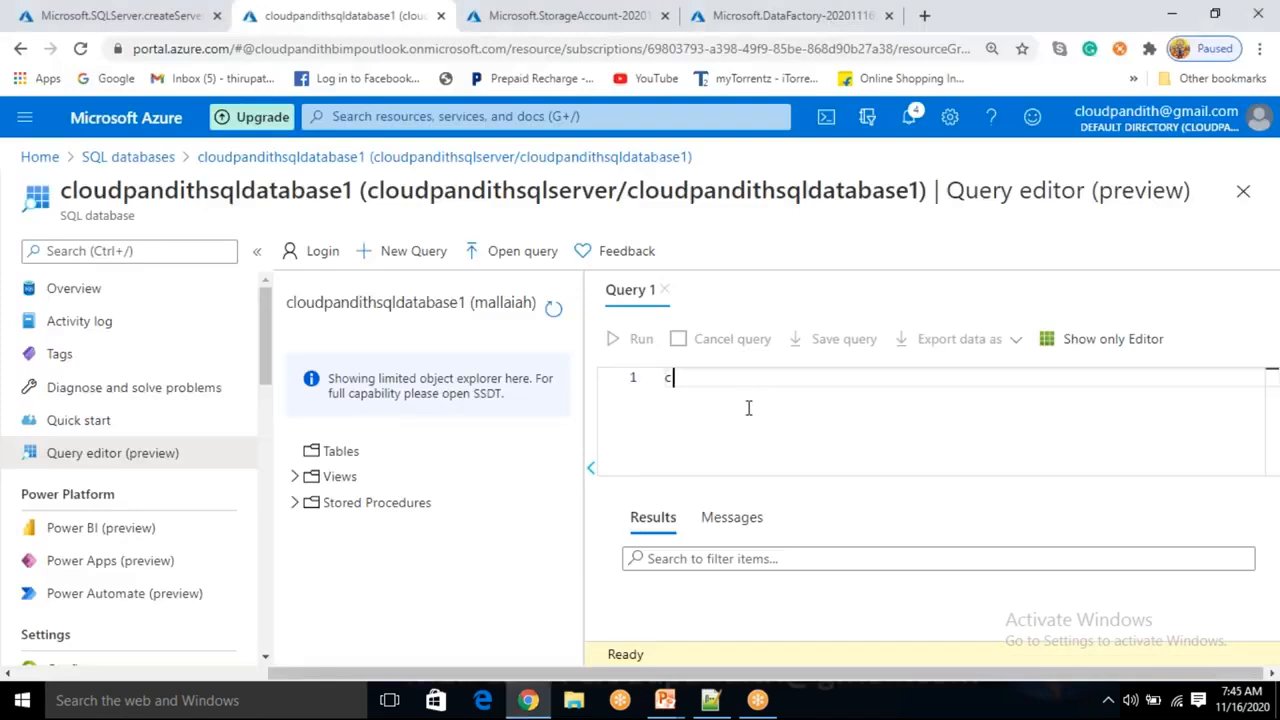
key(BackSpace)
text(r)
key(BackSpace)
text(eate tbal)
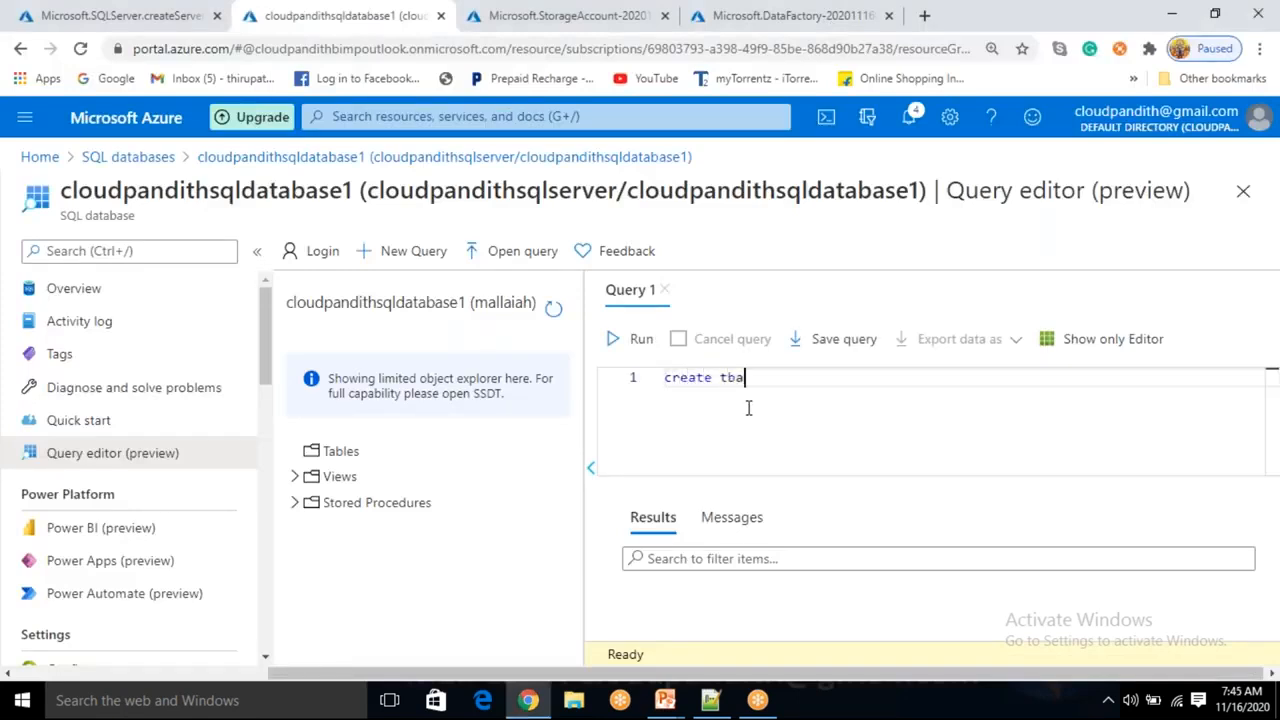
key(BackSpace)
key(BackSpace)
key(BackSpace)
text(able cust(cid int,cname varcar)
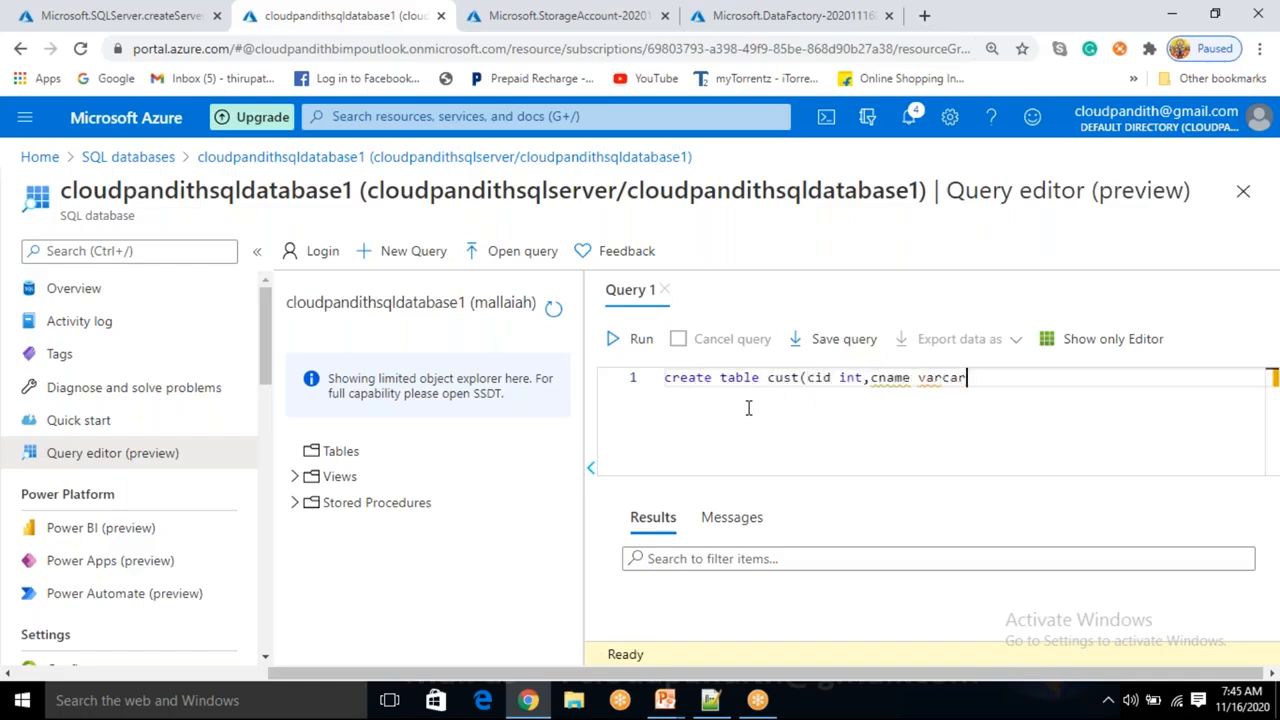
key(BackSpace)
text(har(50),cphno )
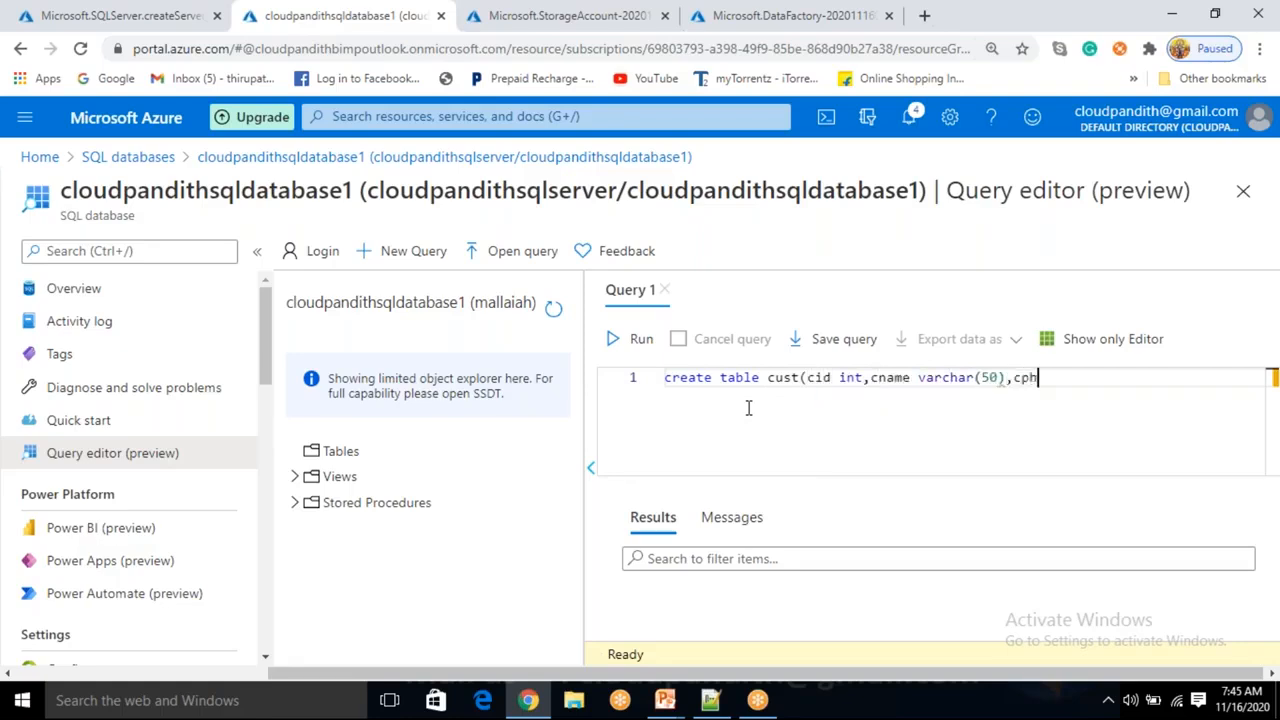
text(bigint_))
key(BackSpace)
key(BackSpace)
text())
Run the create table query and expand the database's Tables list to show the new cust table.
key(Return)
text(in)
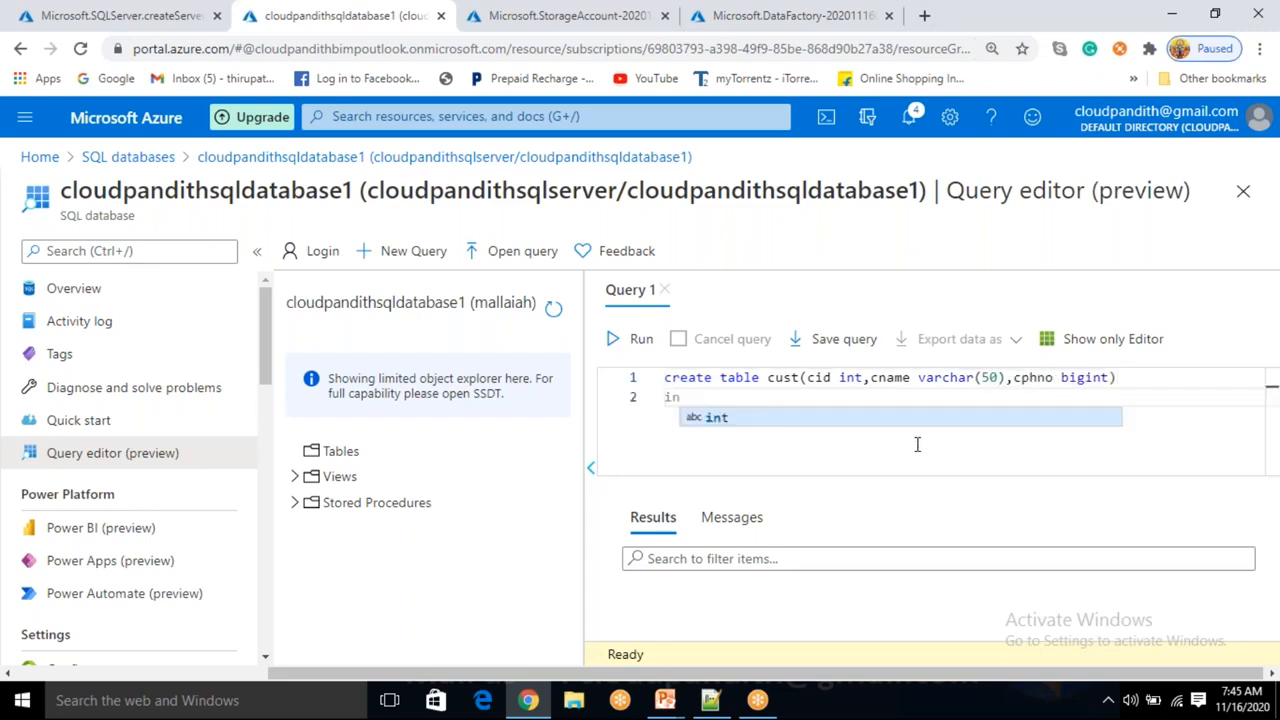
text(se)
key(shift+Home)
key(BackSpace)
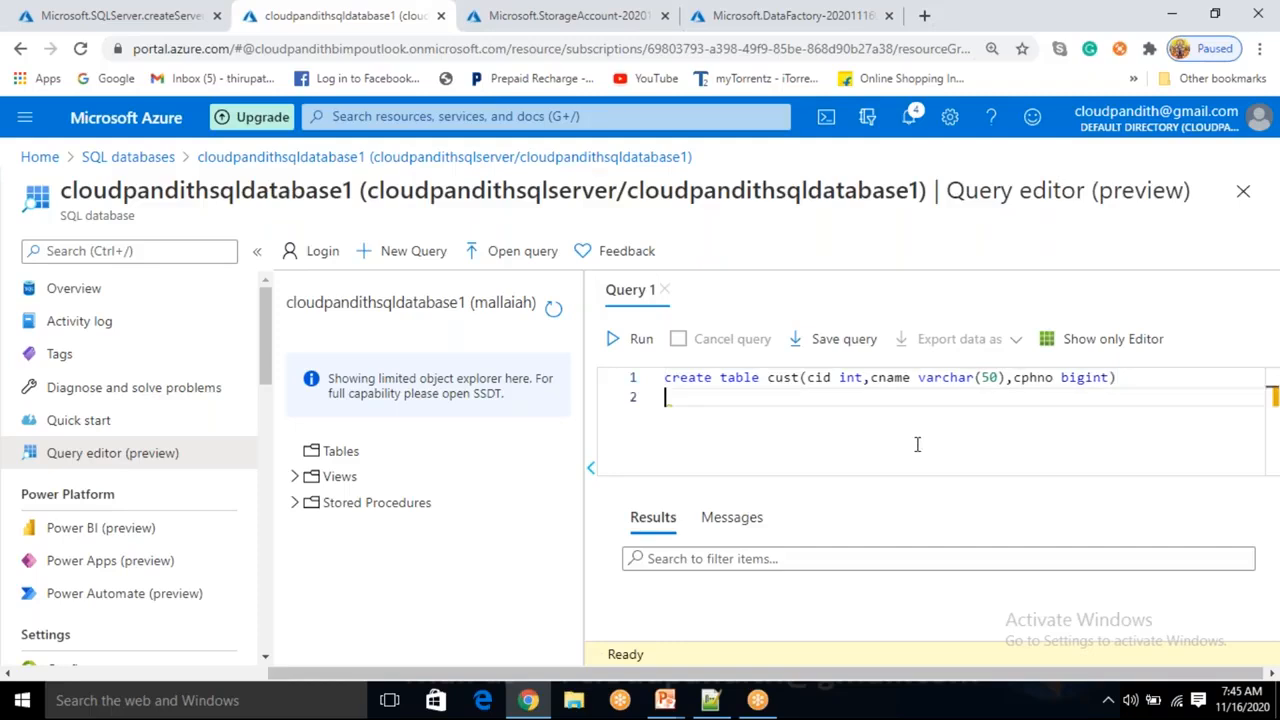
key(BackSpace)
click(641, 339)
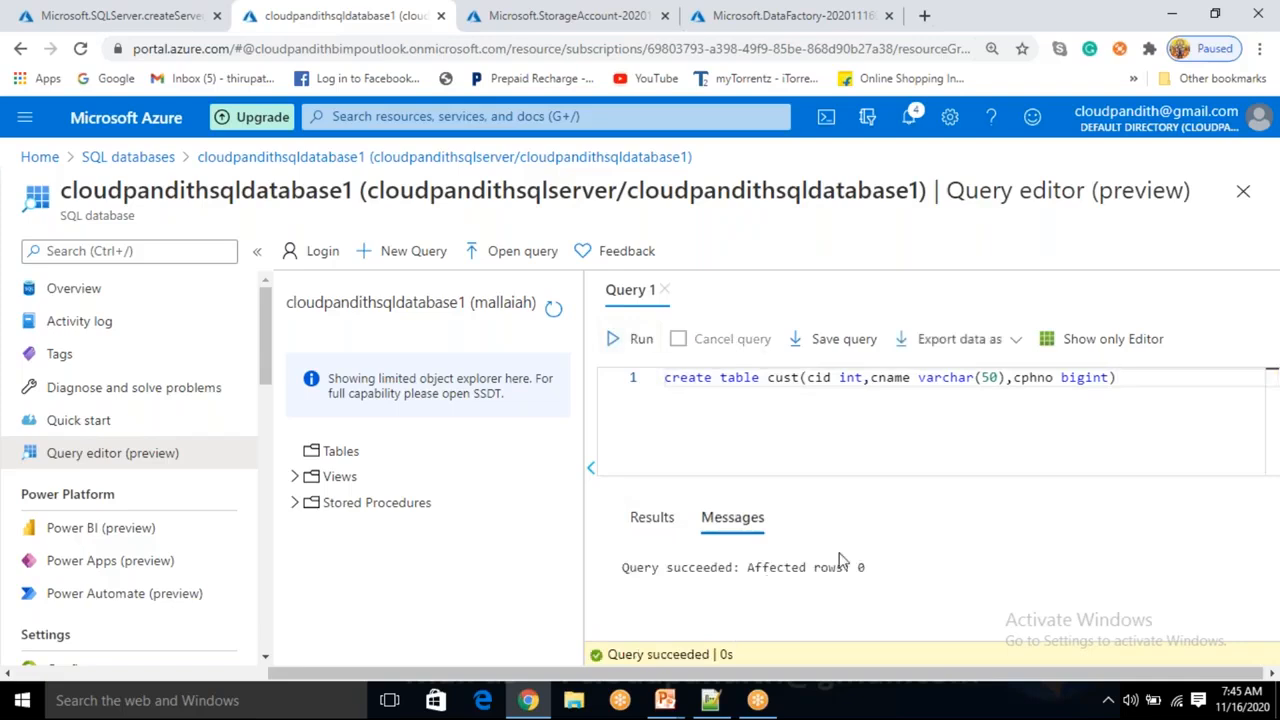
click(556, 312)
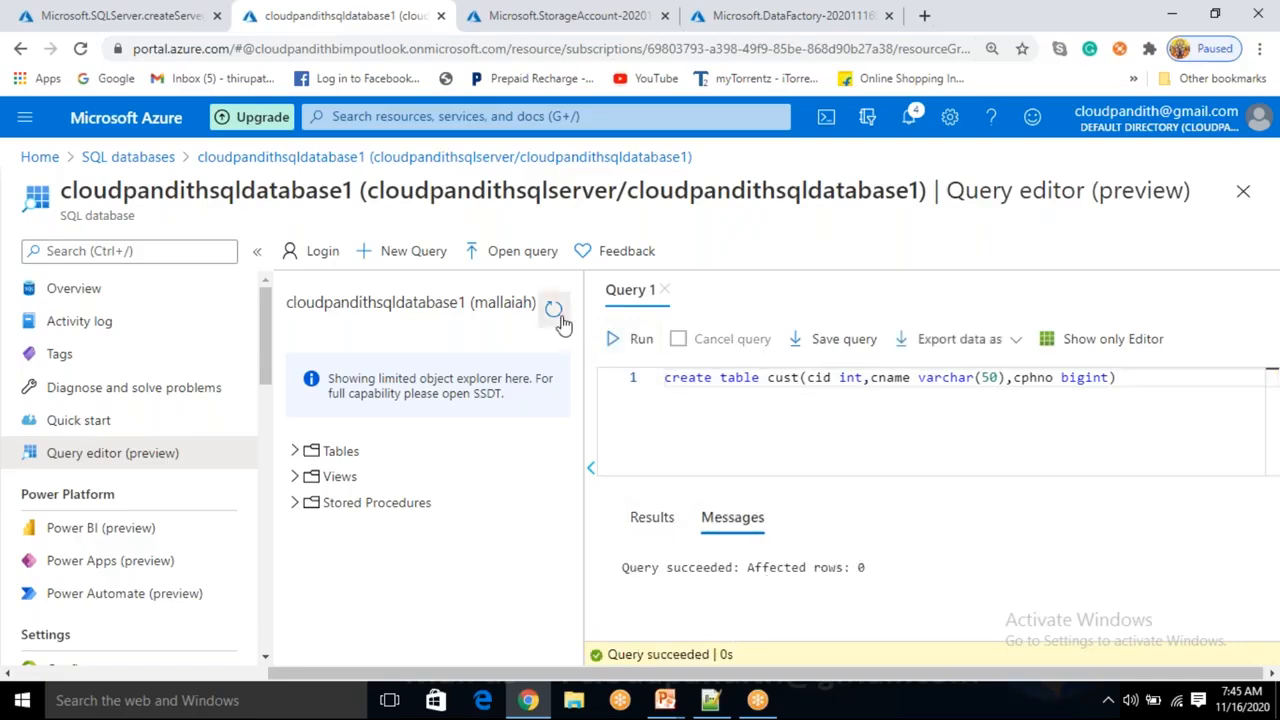
click(300, 451)
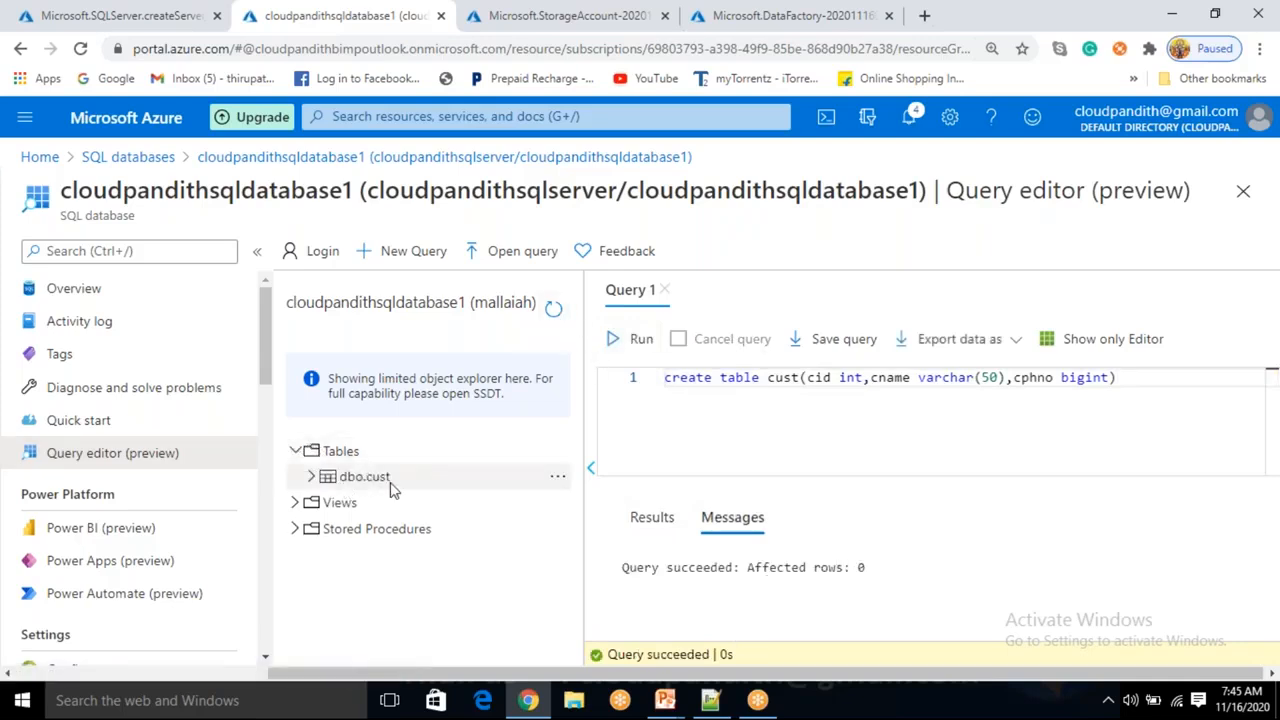
Replace the query with select * from cust and run it.
drag(1148, 388, 651, 391)
text(selec)
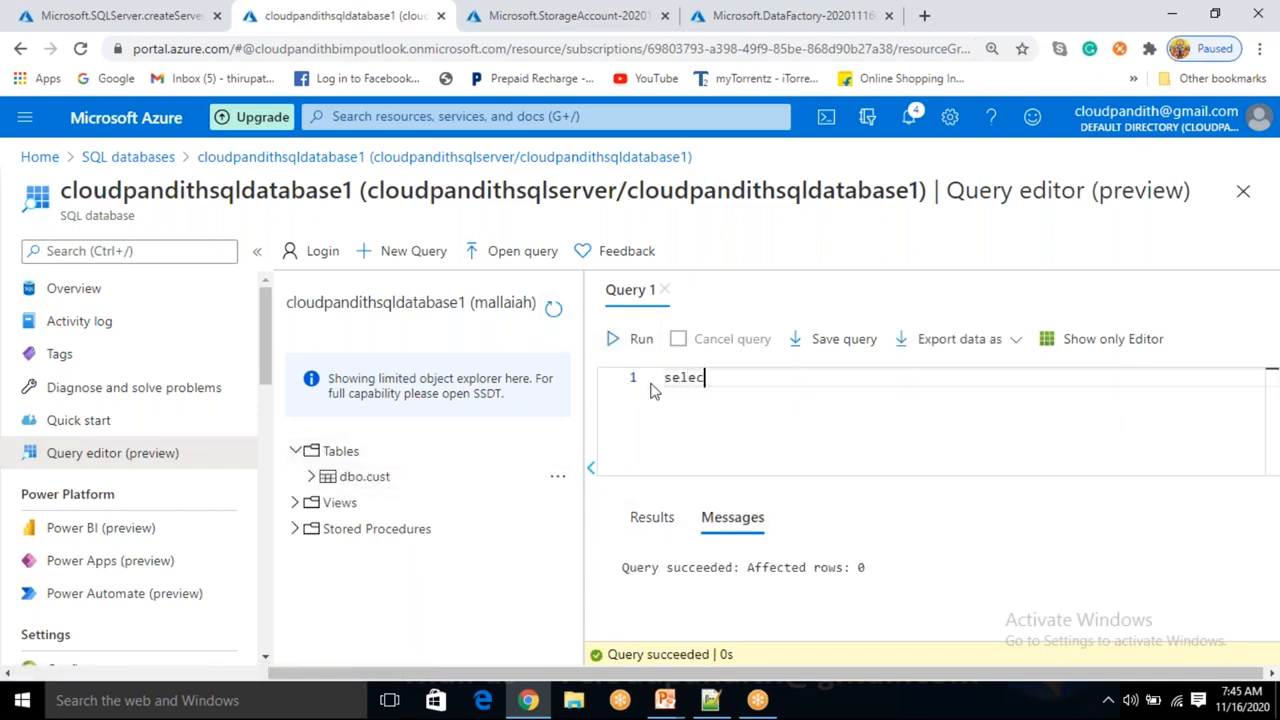
text(t * from cyus)
key(BackSpace)
key(BackSpace)
key(BackSpace)
text(uiq)
key(BackSpace)
key(BackSpace)
text(st)
click(614, 339)
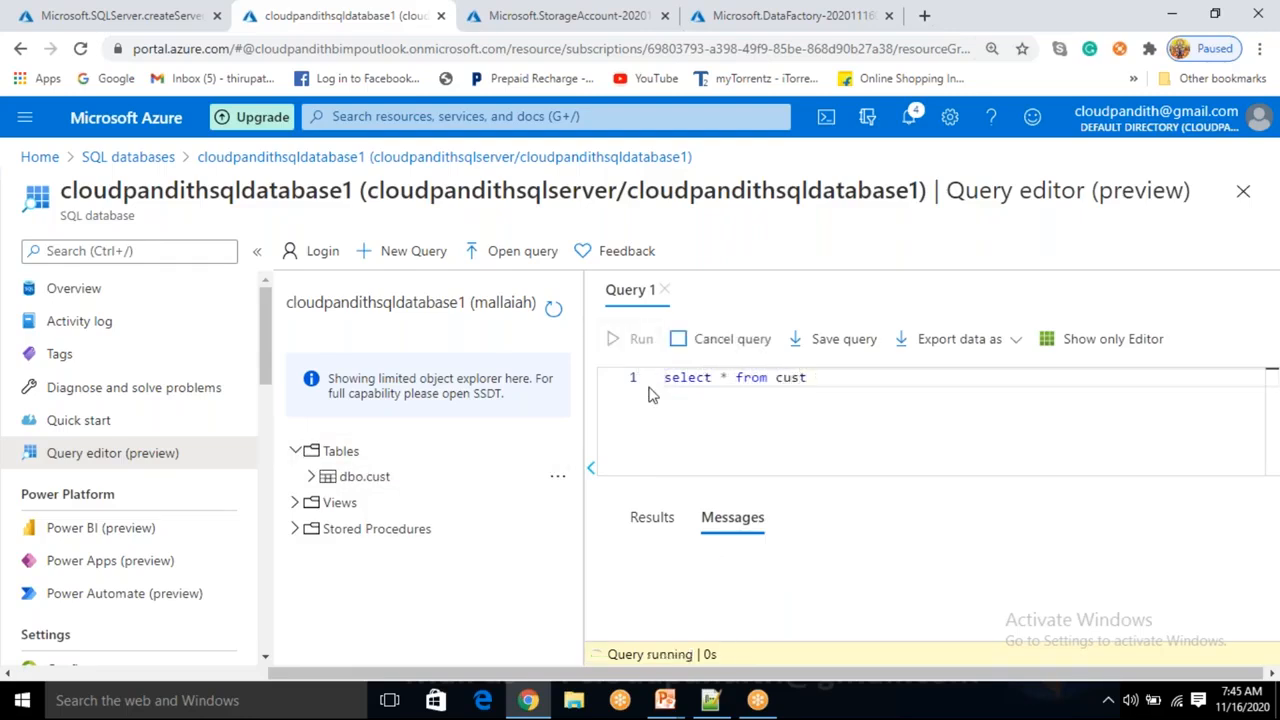
Replace the query with an insert into cust starting with row 1, a customer name and a phone number.
drag(818, 378, 663, 376)
click(828, 405)
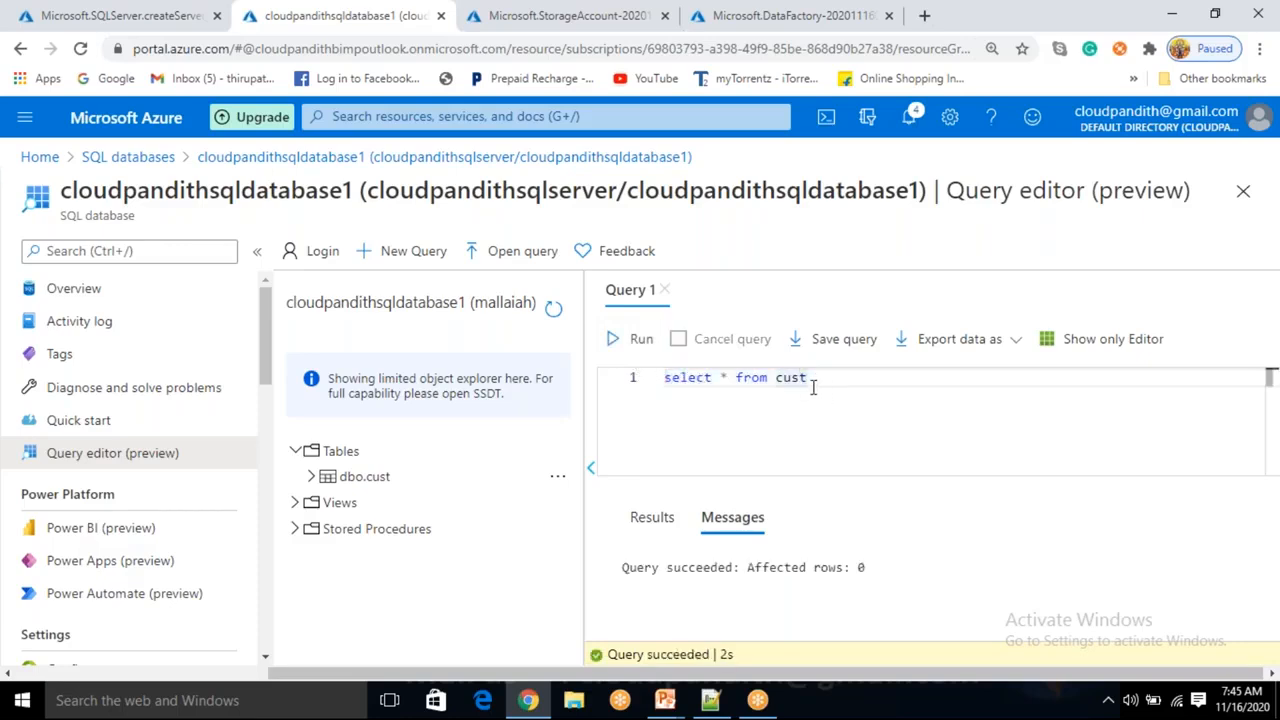
drag(814, 384, 664, 377)
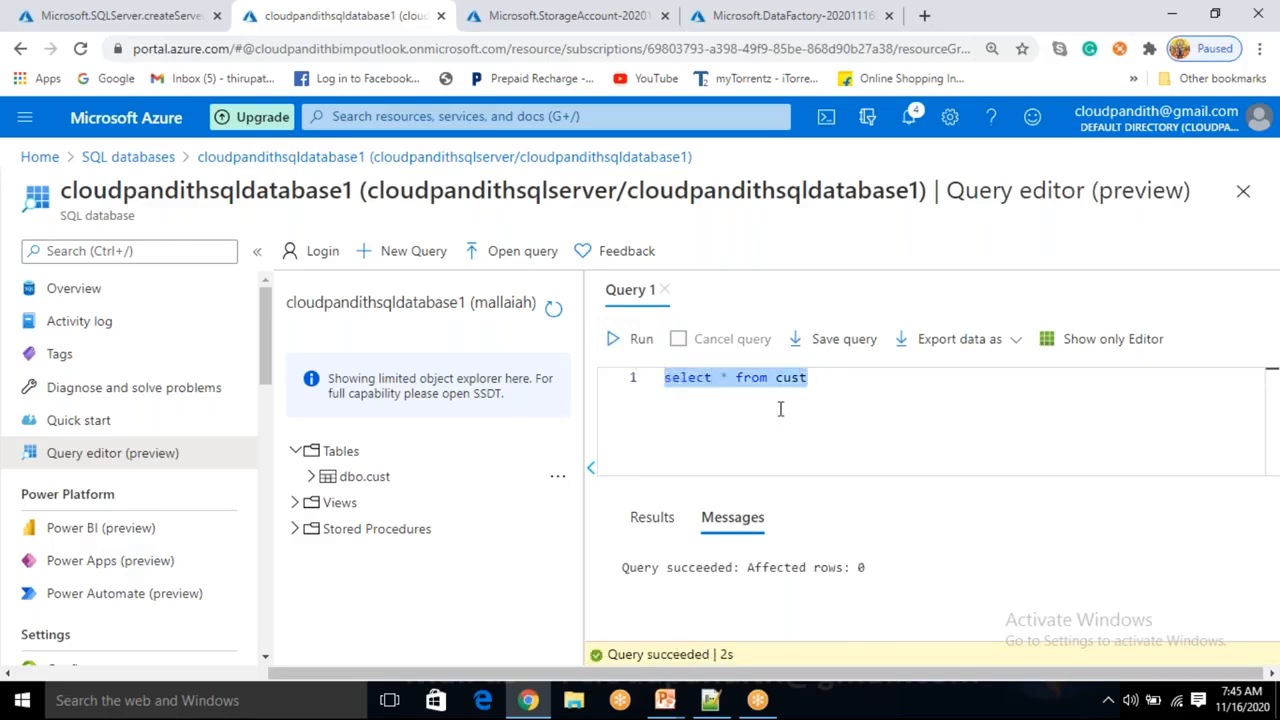
key(BackSpace)
text(insert into cust()
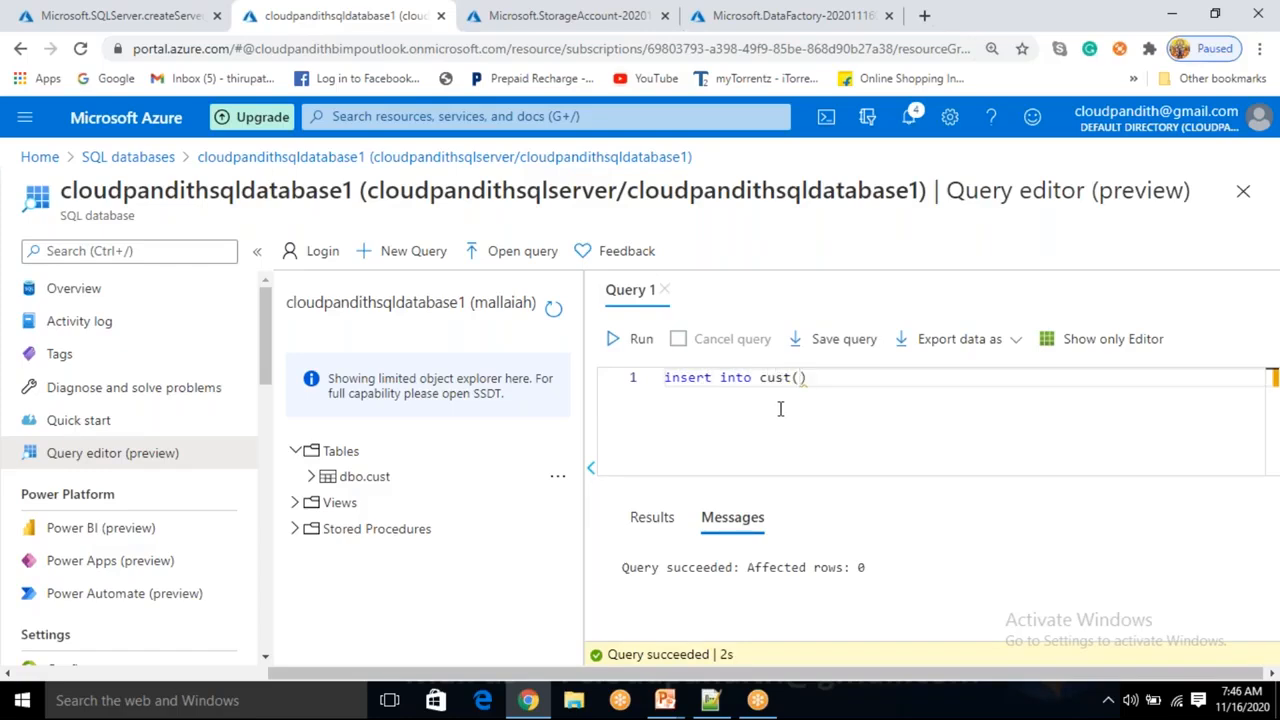
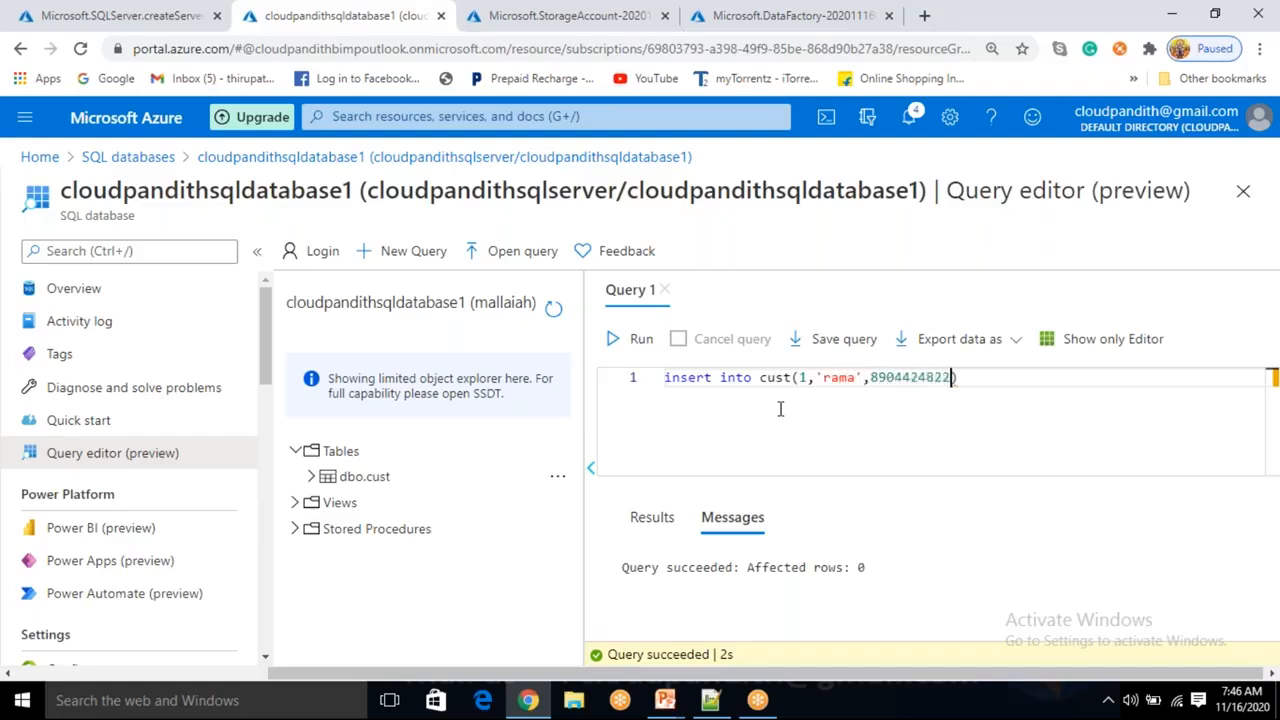
Add rows 2 and 3 on new lines, each with a customer name and a phone number.
key(Return)
text((2)
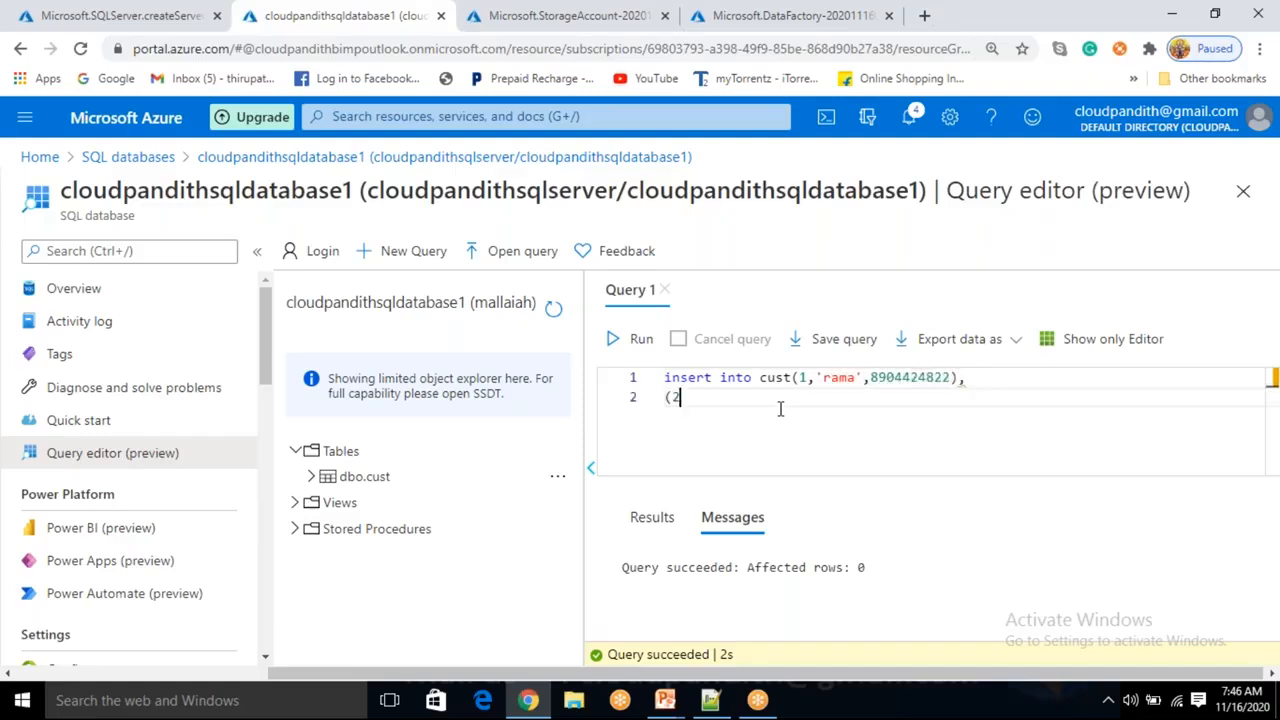
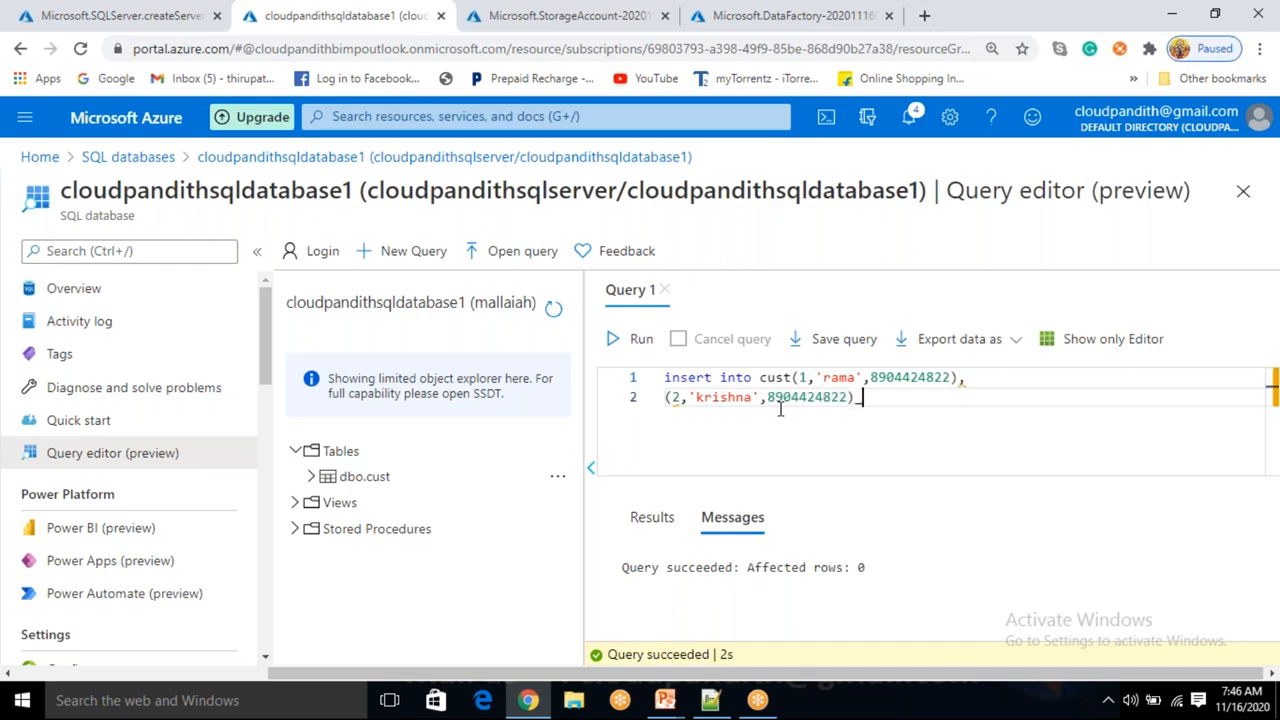
key(Return)
text((3,'saiu)
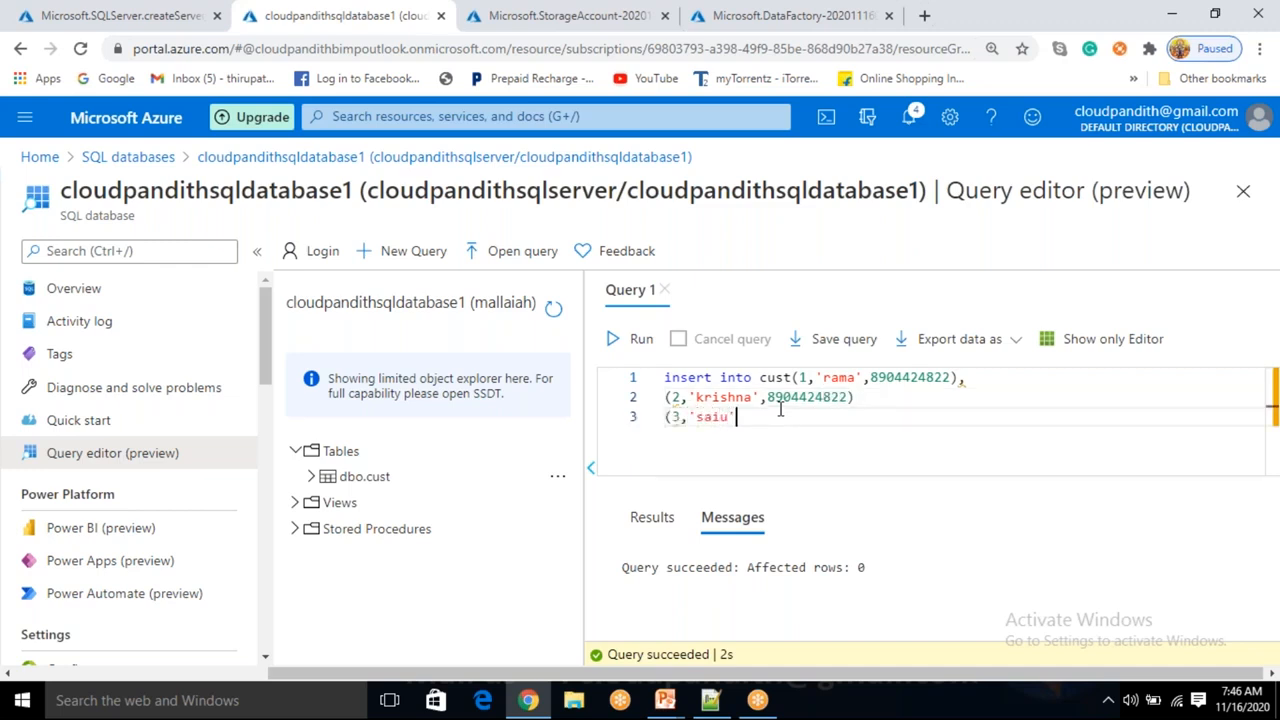
key(BackSpace)
Add separating commas after the rows and a fourth row 4 with a customer name and phone number.
key(Up)
key(Right)
key(Right)
key(Right)
key(Down)
key(Return)
text(()
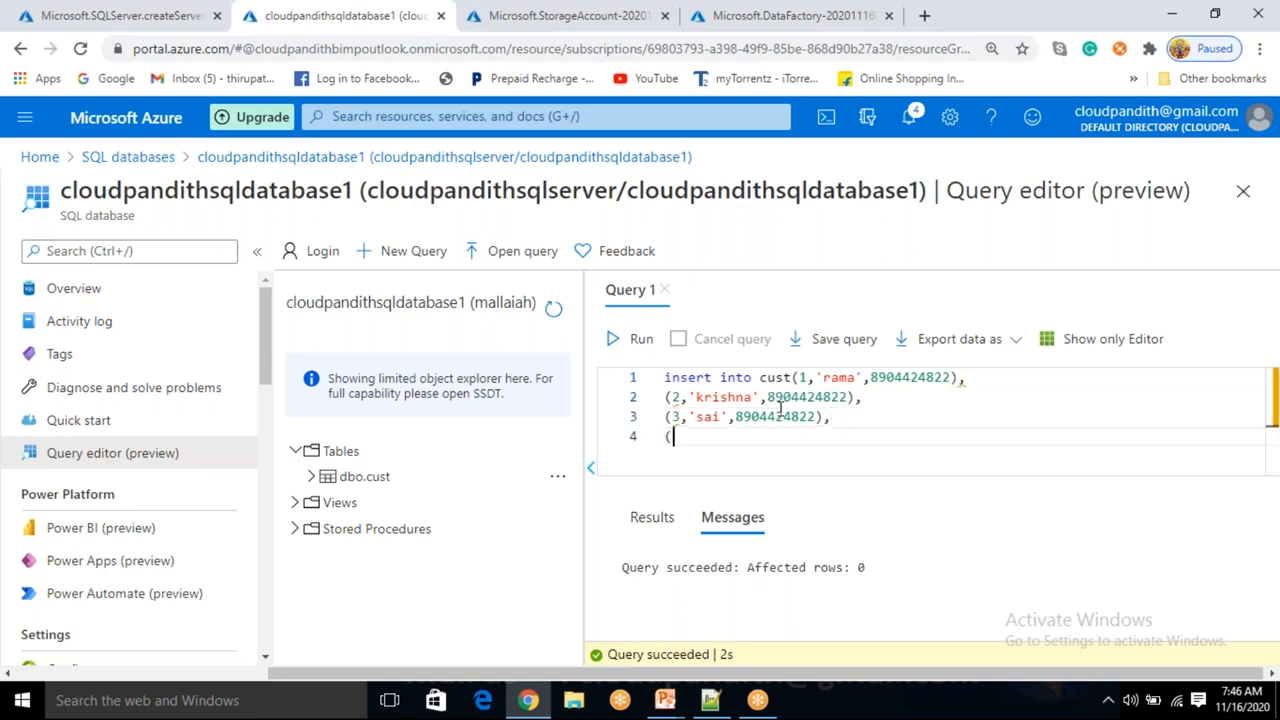
text(4,'srinu',890442482)
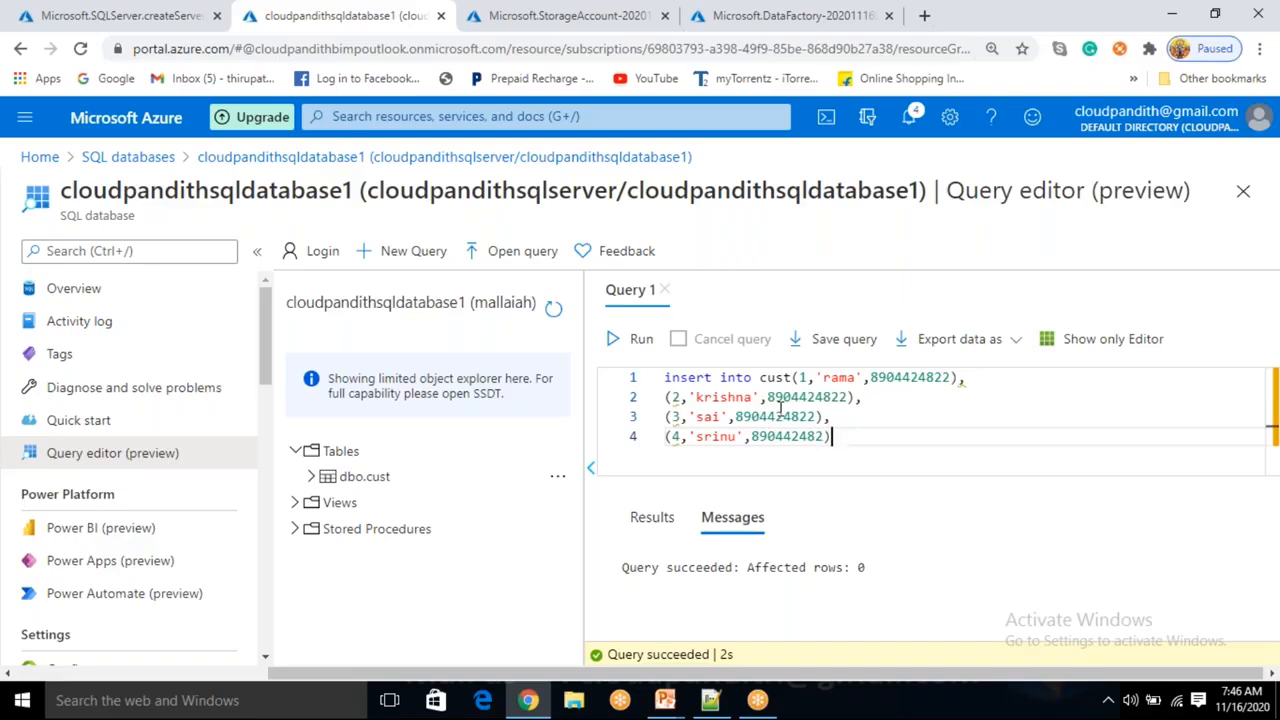
Try to run the whole insert statement.
key(ctrl+a)
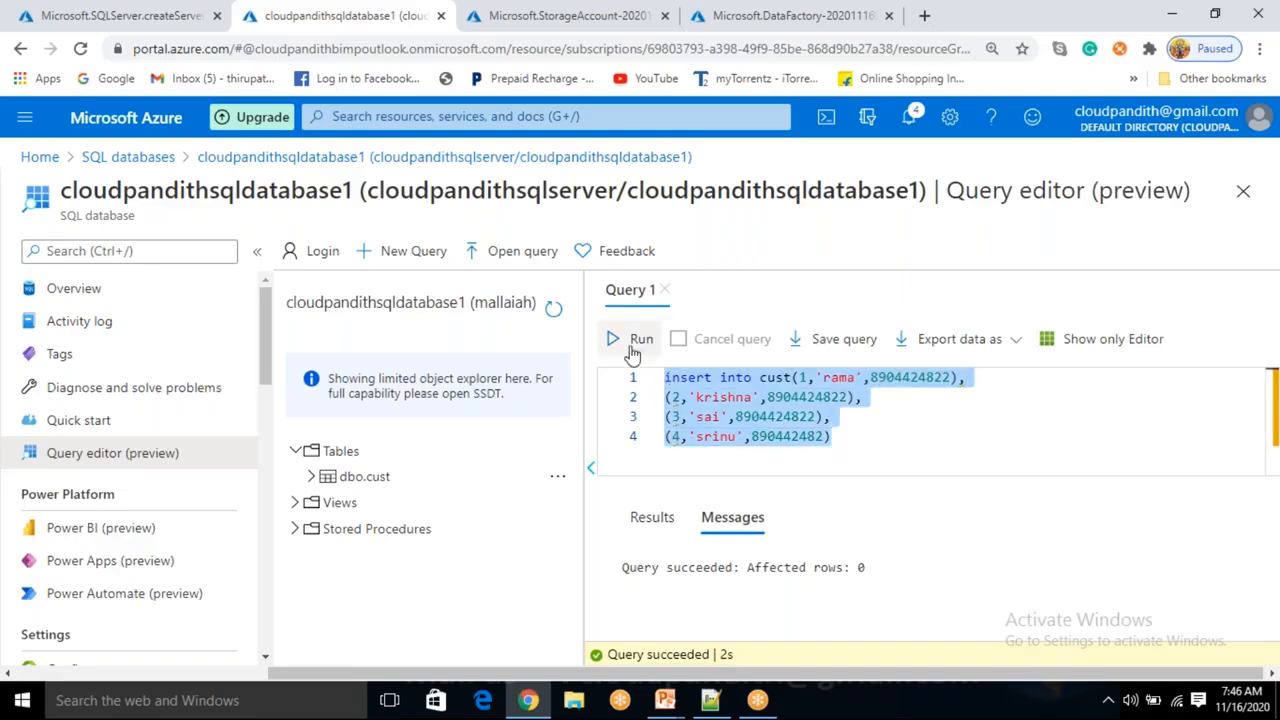
click(632, 345)
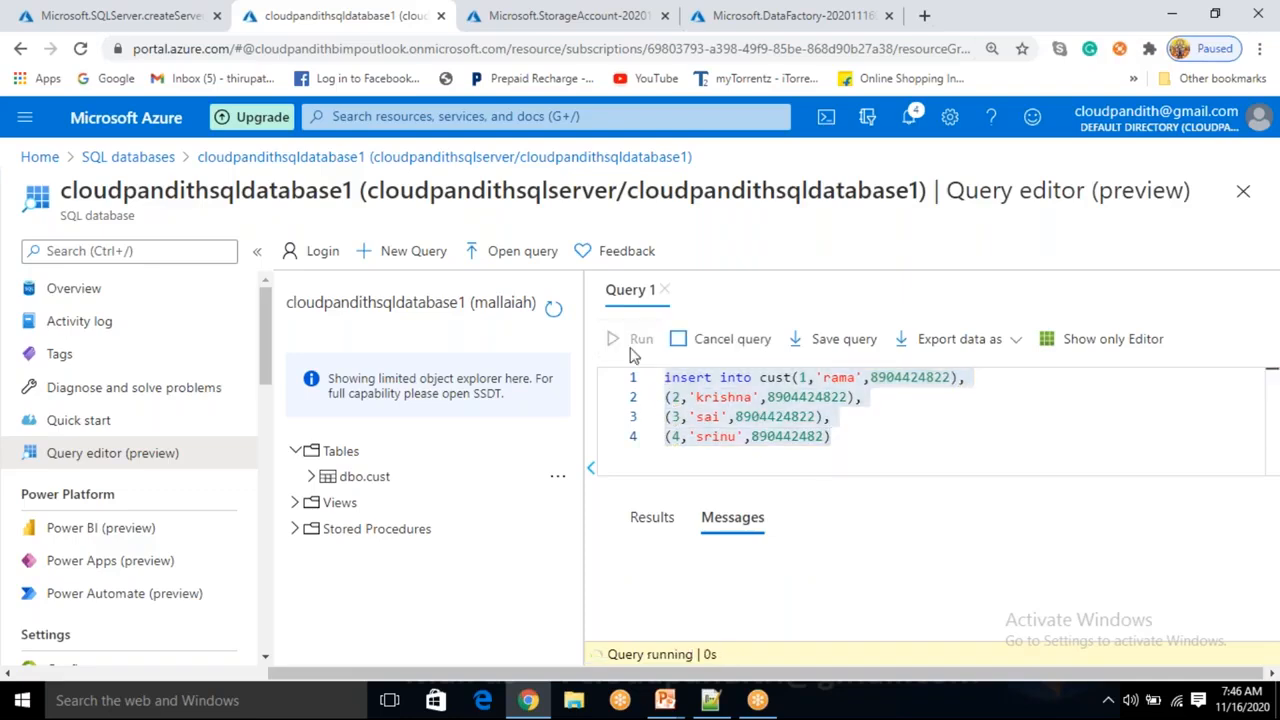
click(857, 431)
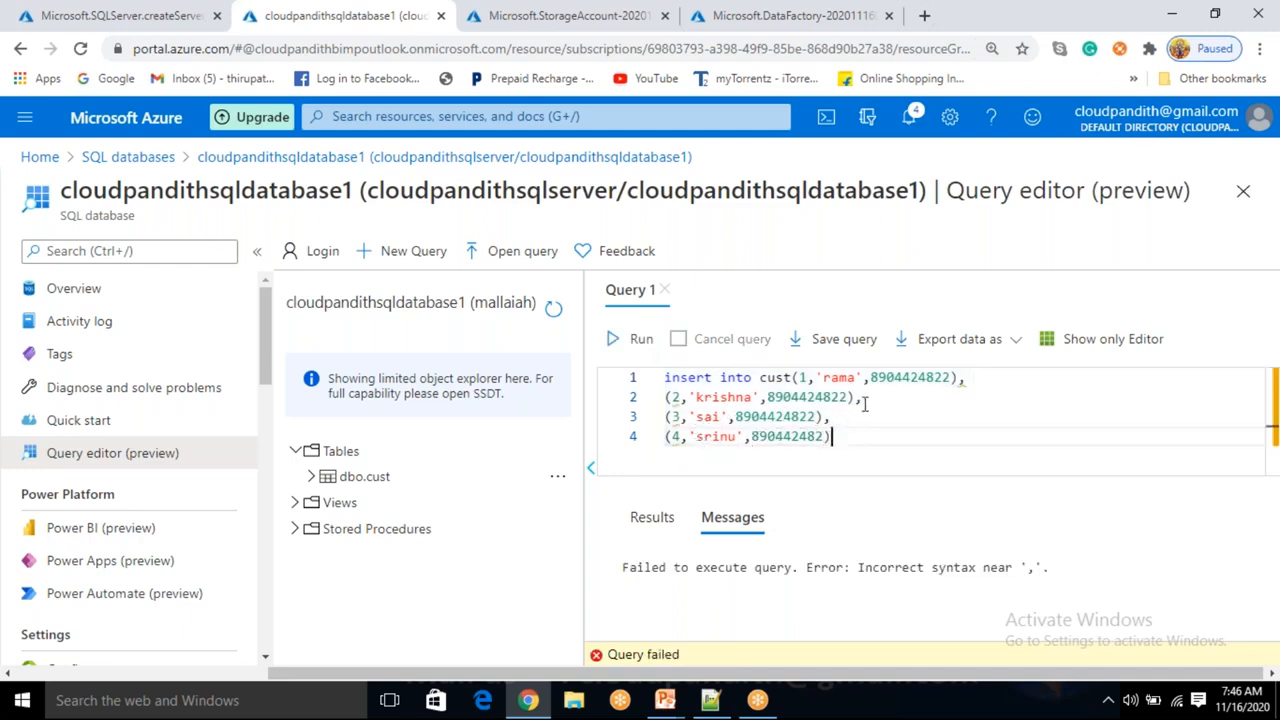
Add the values keyword after cust in the insert statement and run it.
click(794, 377)
text(values)
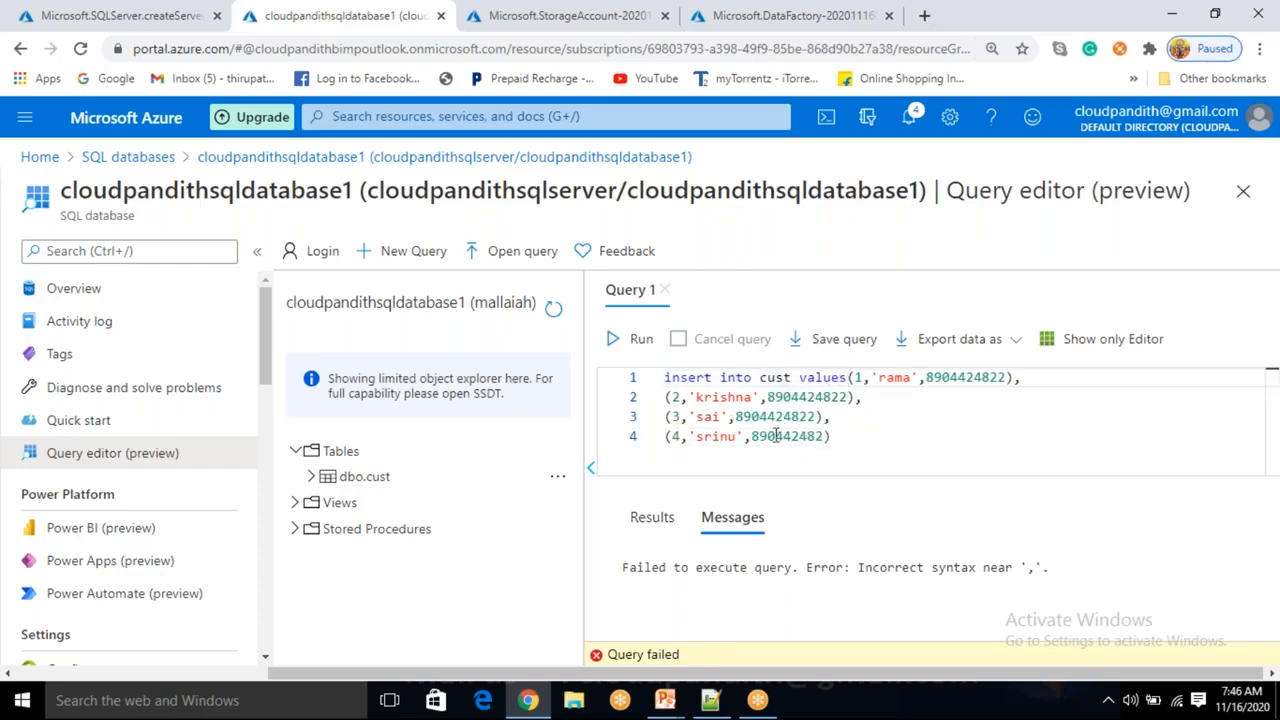
key(ctrl+a)
click(634, 340)
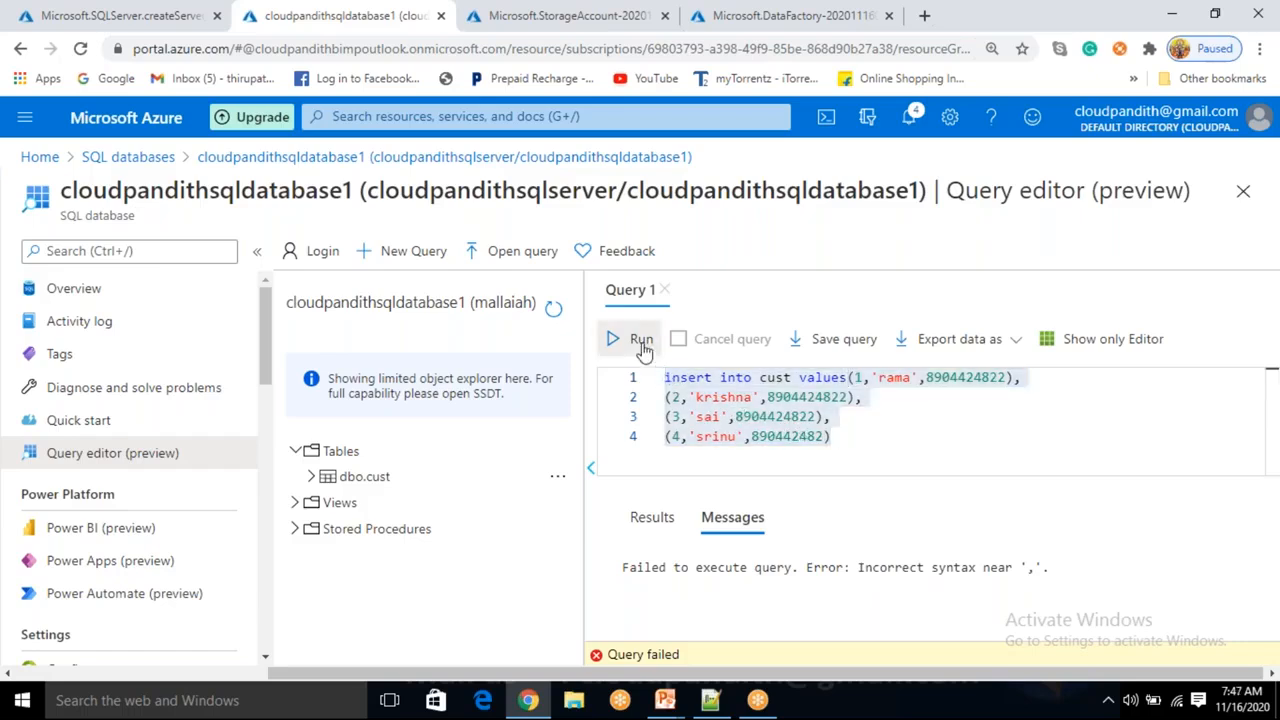
click(883, 451)
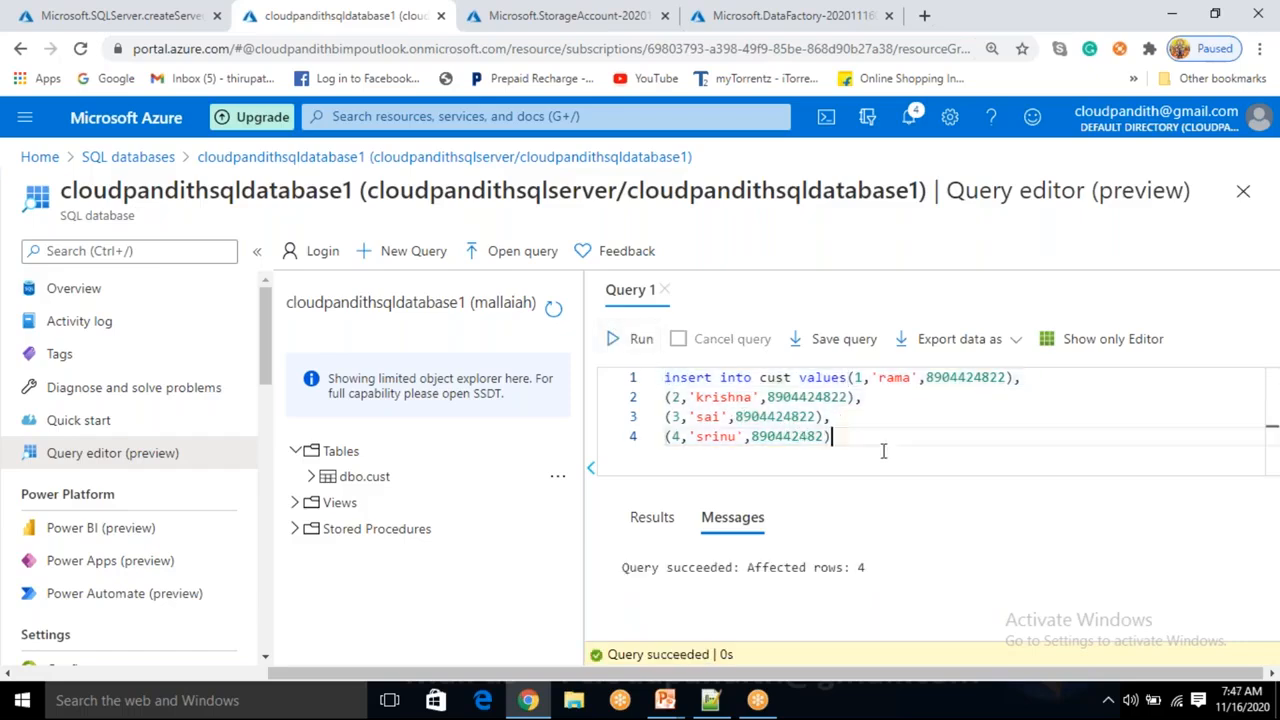
Replace the query with select * from cust, correct the misspelled from keyword, and run it.
drag(851, 437, 659, 382)
text(select * form cust)
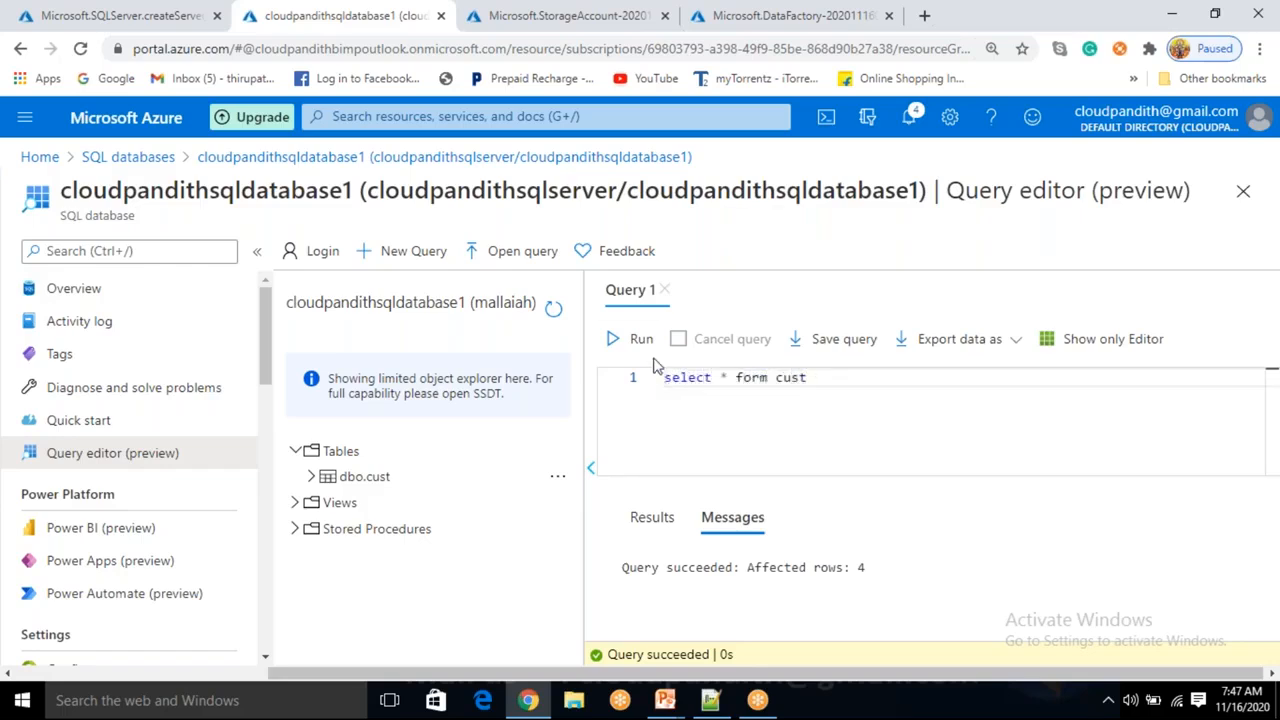
click(640, 339)
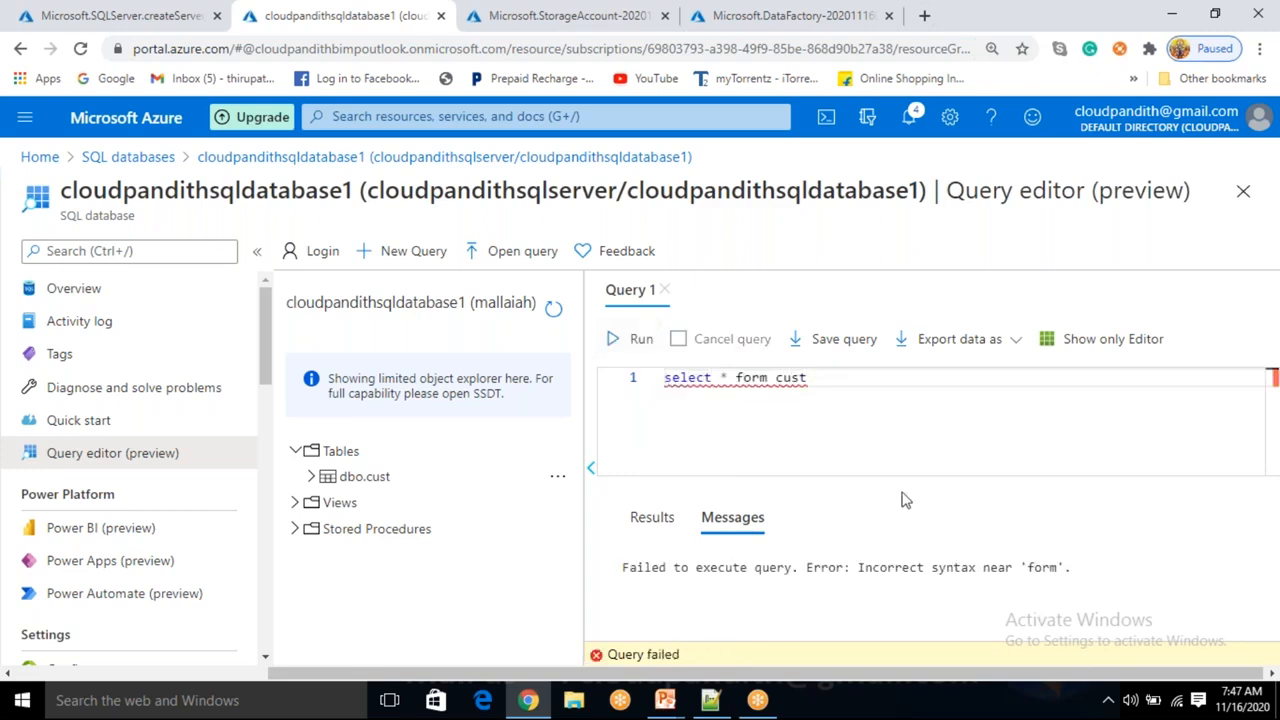
click(752, 377)
key(BackSpace)
key(Right)
text(o)
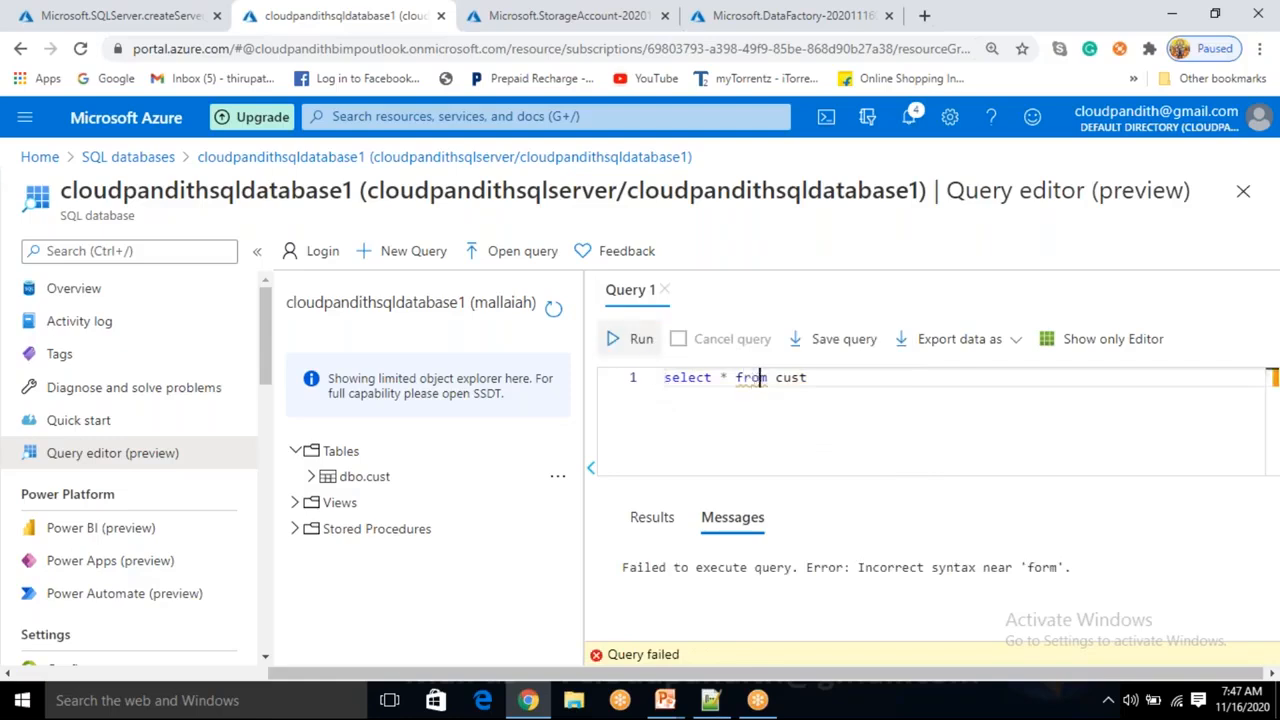
click(645, 342)
Scroll through the query results rows for the cust table.
scroll(895, 572, down, 2)
scroll(860, 610, up, 2)
scroll(842, 627, down, 2)
drag(1121, 626, 1090, 637)
click(874, 397)
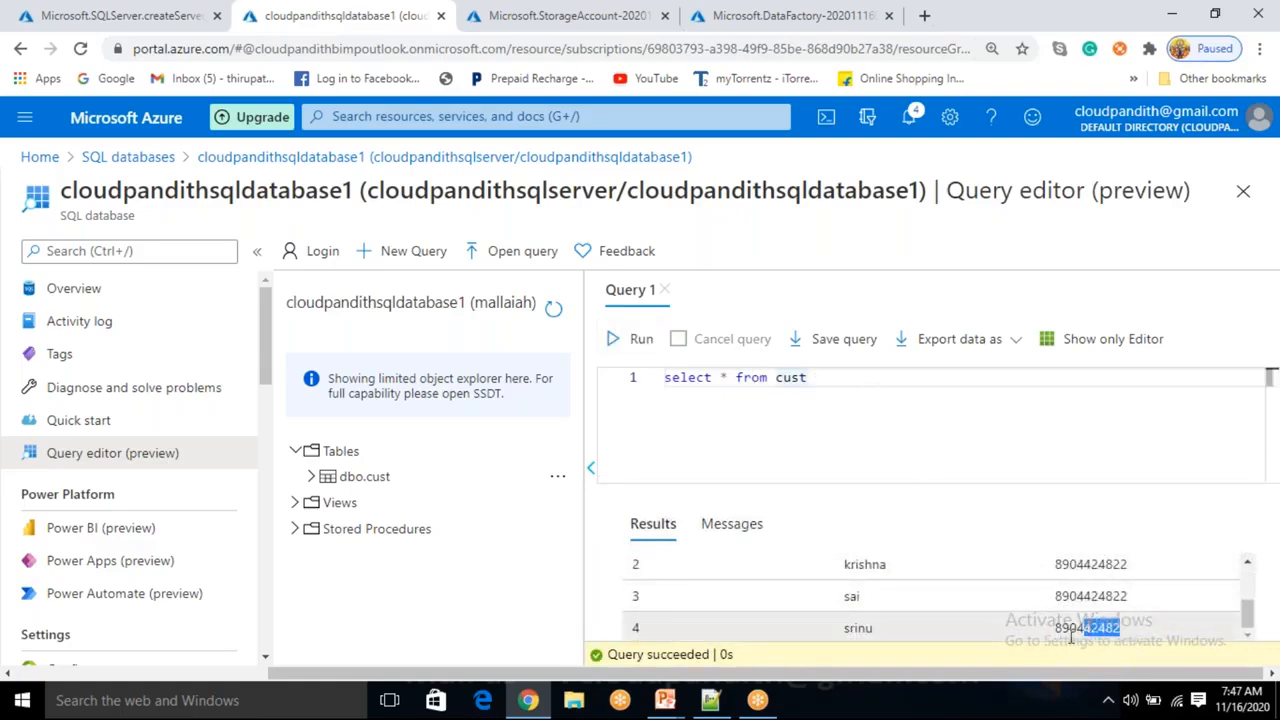
click(854, 400)
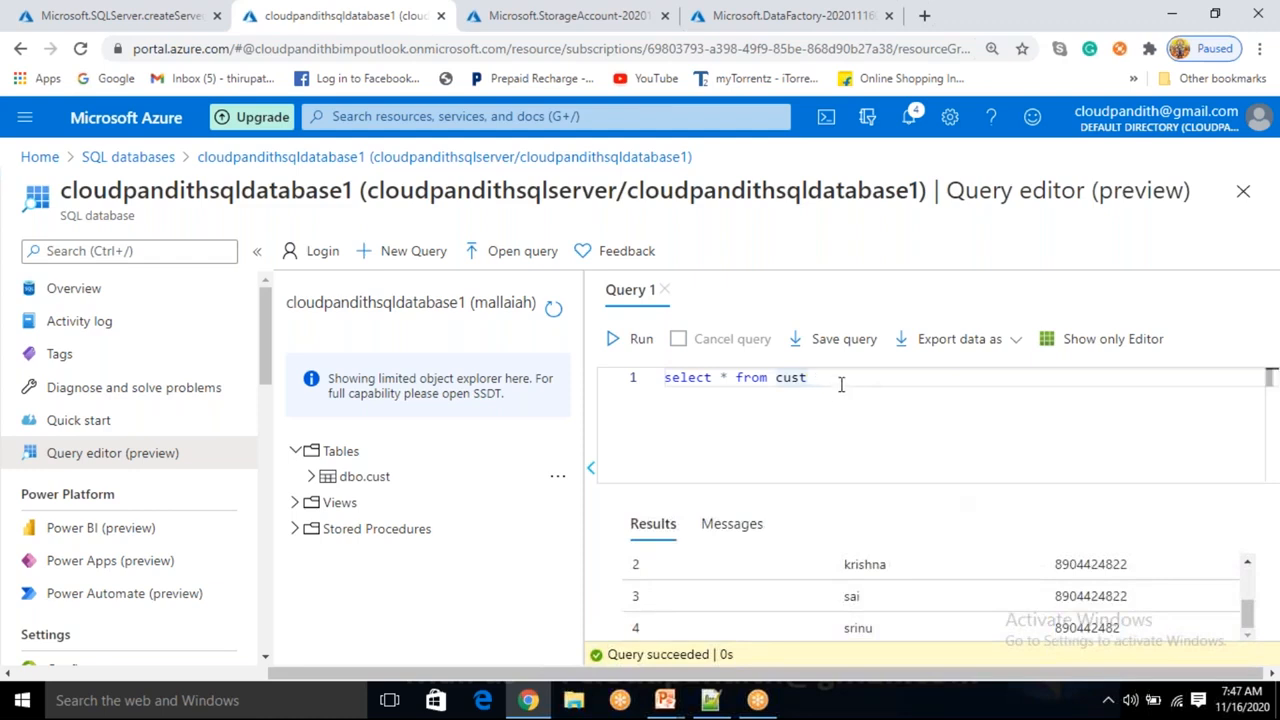
Clear the editor and write a procedure skeleton: create proc cust_sp1 as begin ... end.
key(ctrl+a)
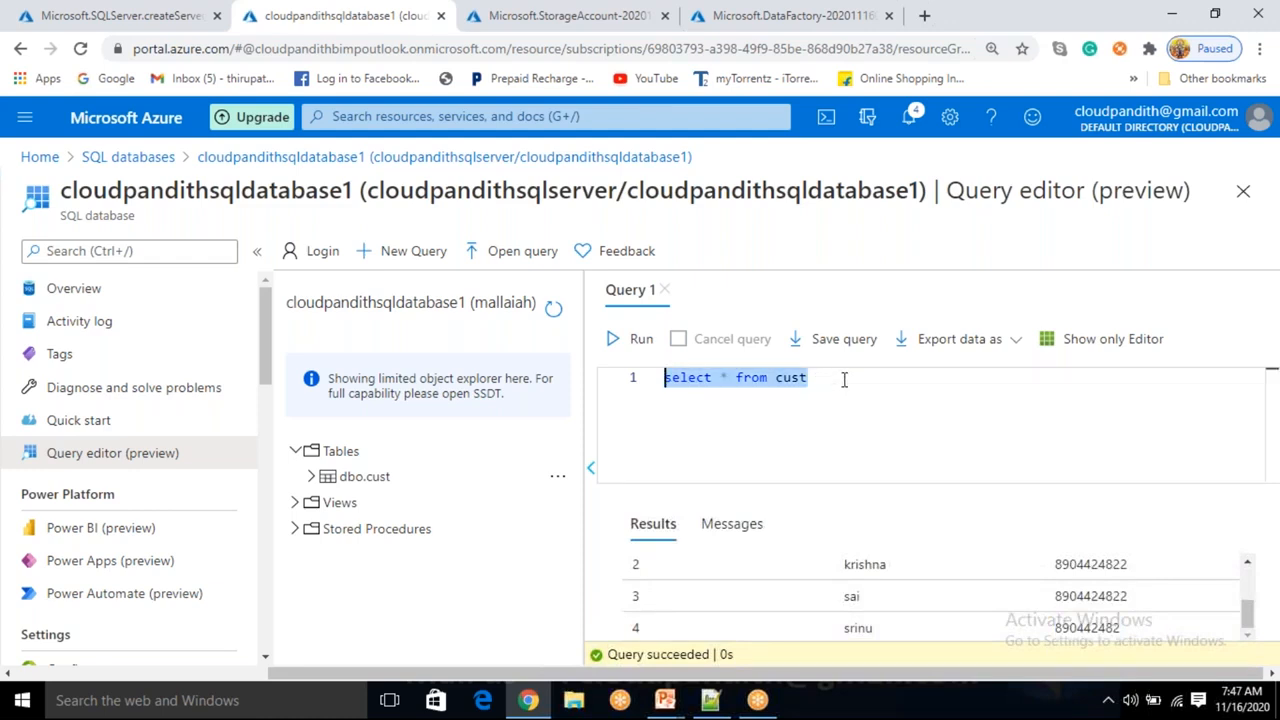
click(844, 379)
key(ctrl+a)
key(Delete)
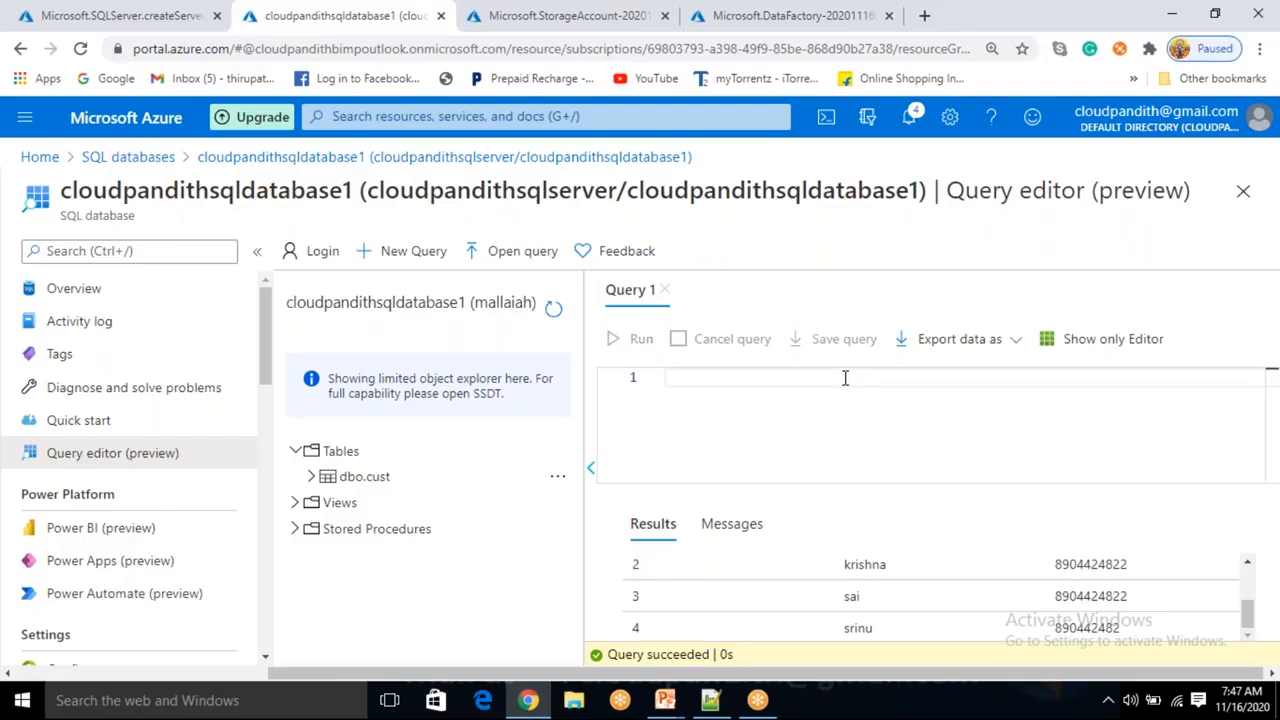
text(create )
text(ta)
key(BackSpace)
key(BackSpace)
text(proc )
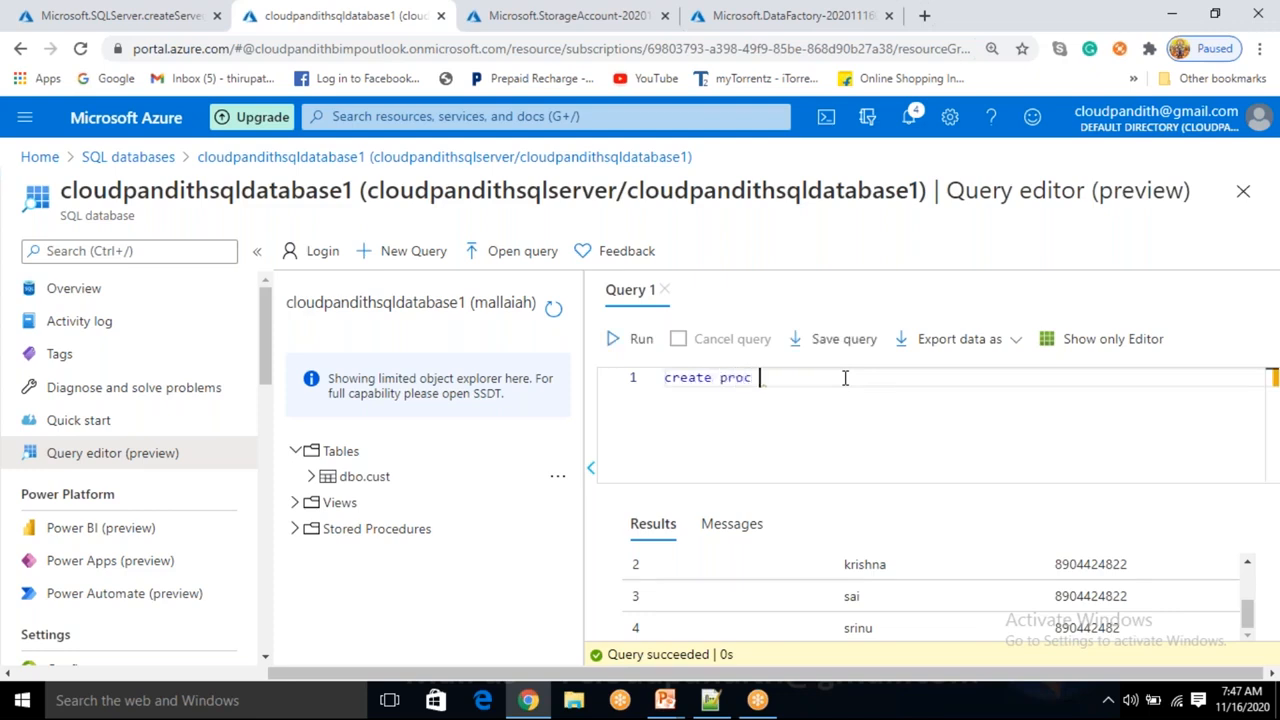
text(cust_sp1)
key(Return)
text(as)
key(Return)
text(beginb)
key(BackSpace)
key(Return)
key(Return)
text(e)
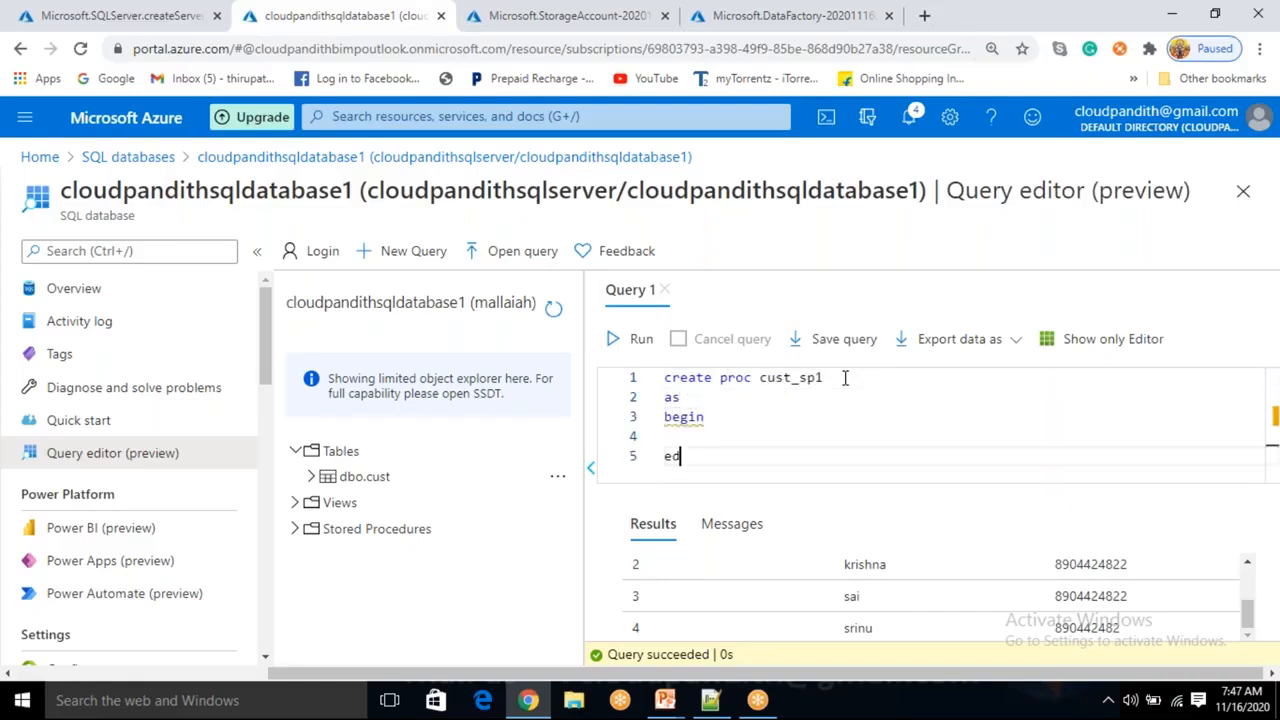
text(nd)
Add select * from cust inside the procedure body and run it to create the procedure.
key(Up)
text(sel)
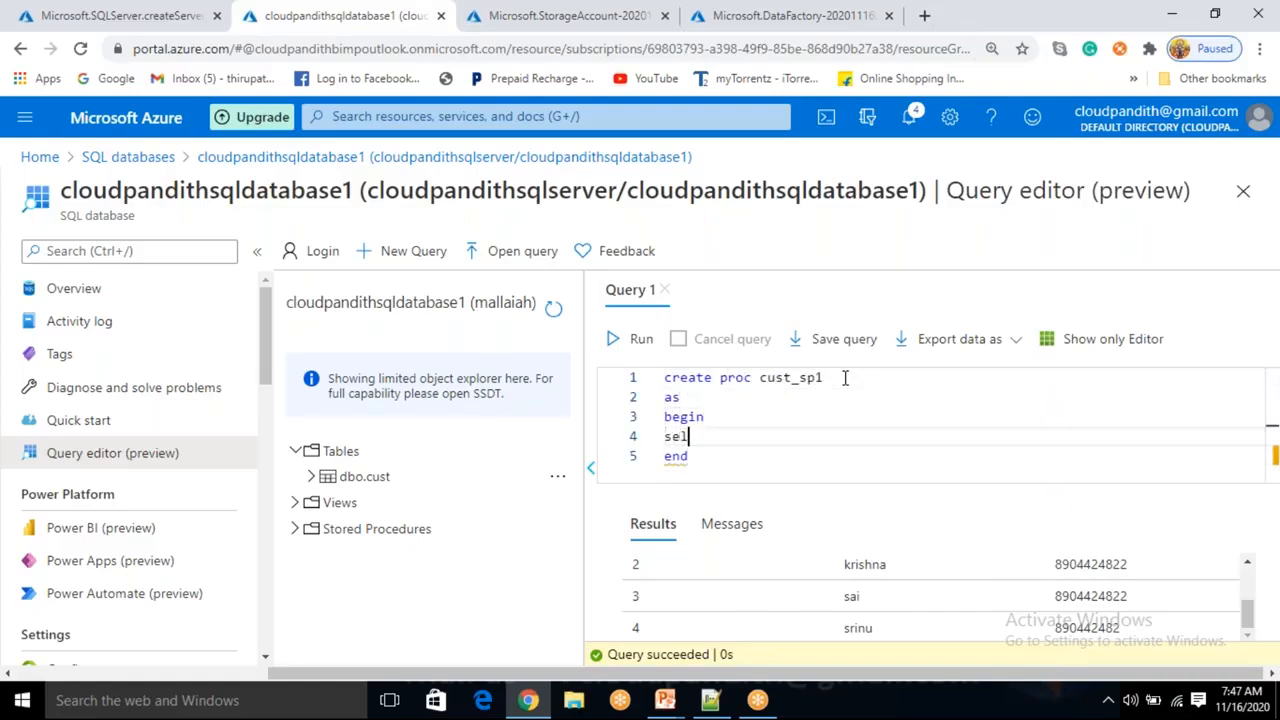
text(ect * from cuy)
text(t)
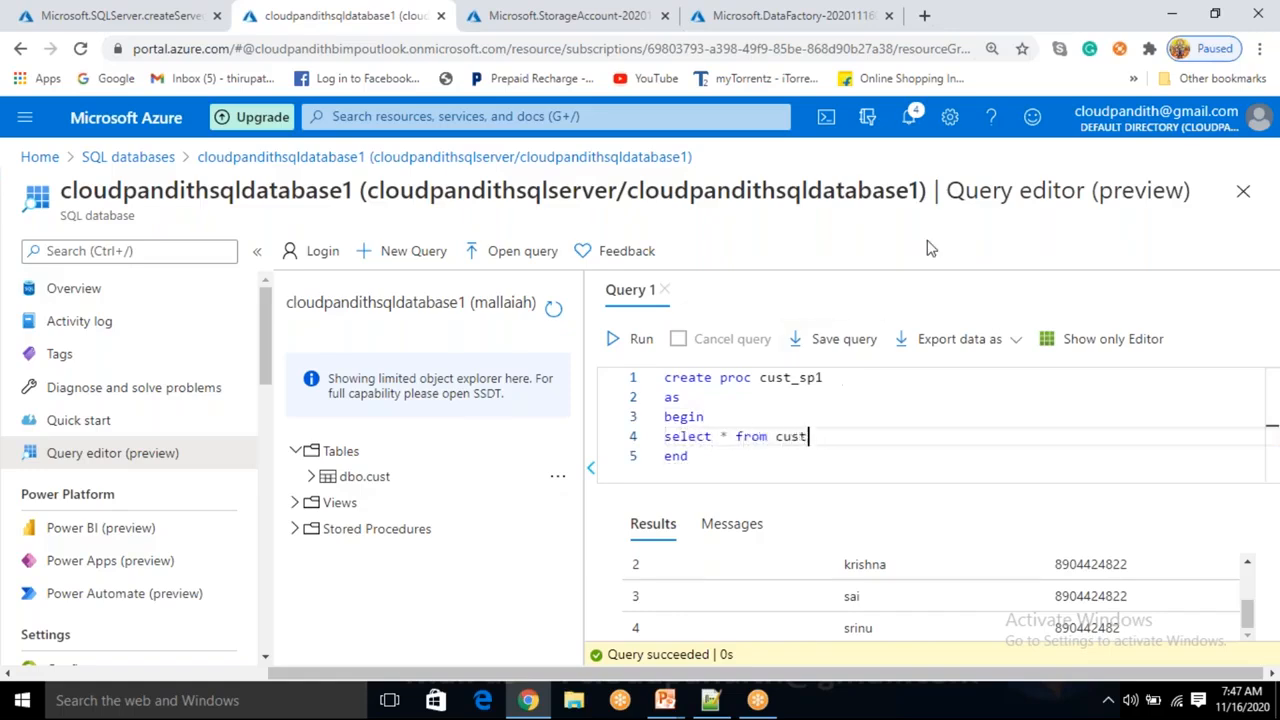
click(640, 345)
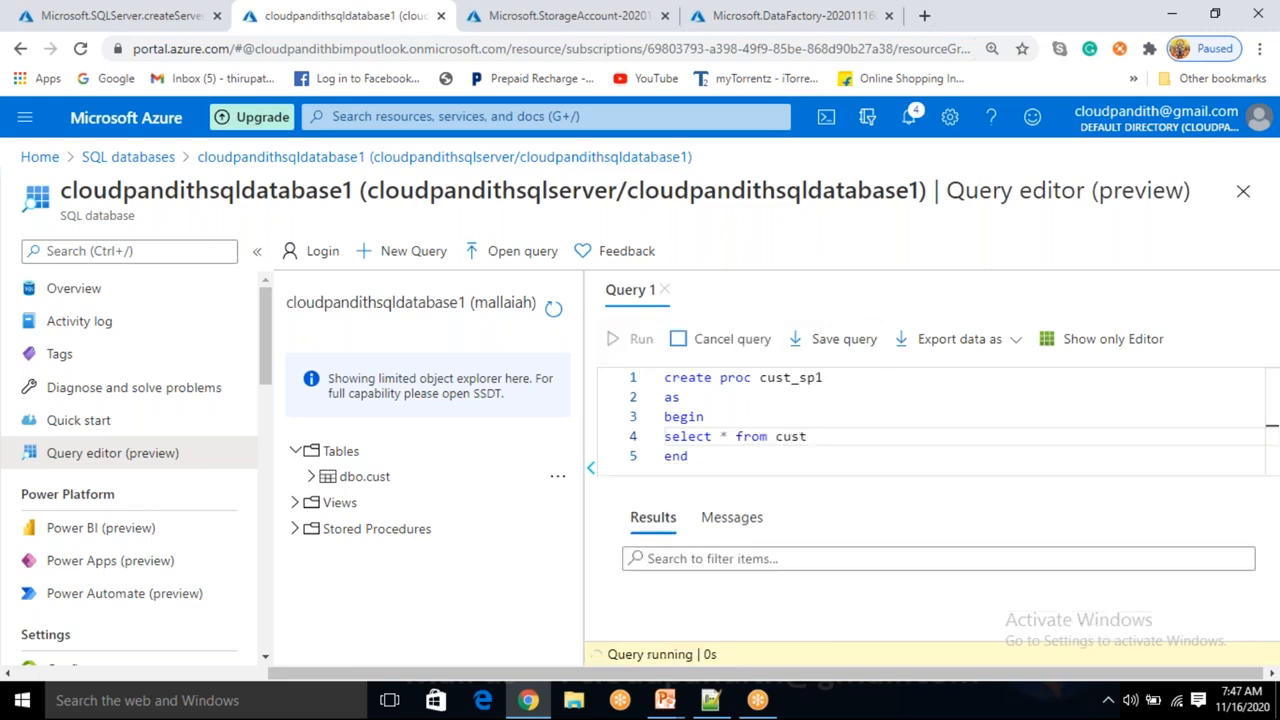
Execute the cust_sp1 procedure by its name alone and scroll through the returned rows.
double_click(806, 377)
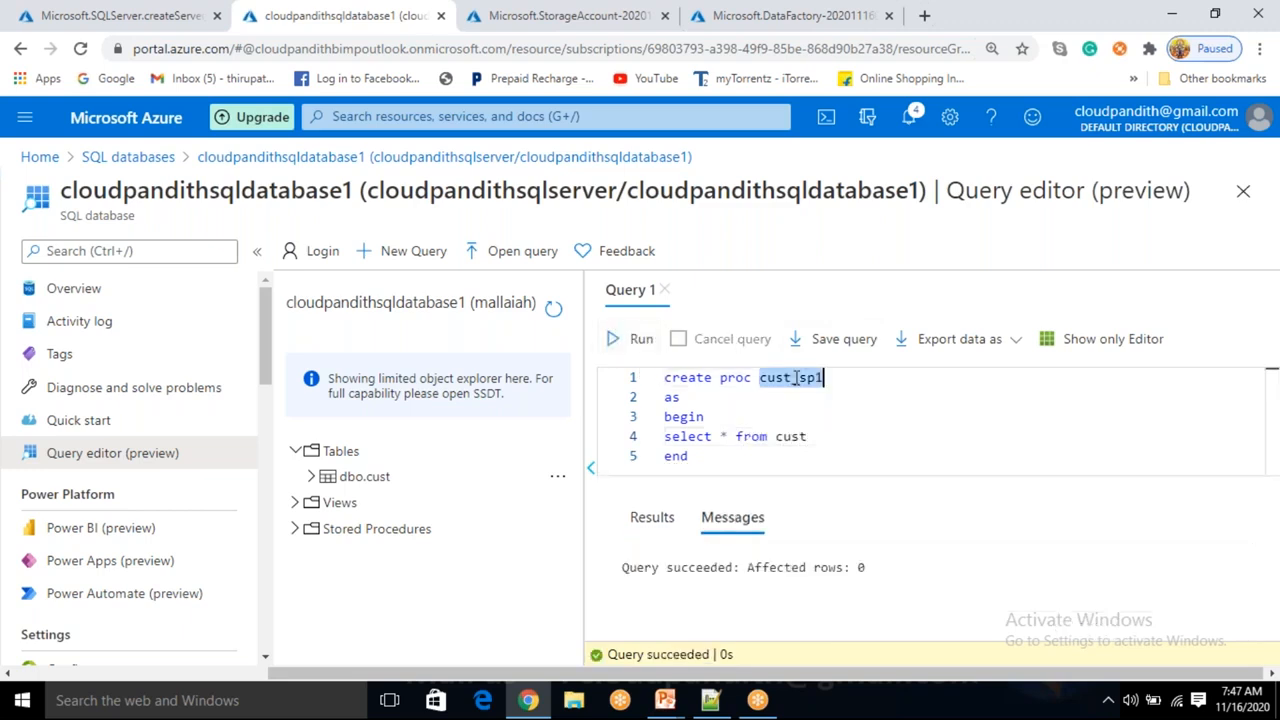
click(650, 345)
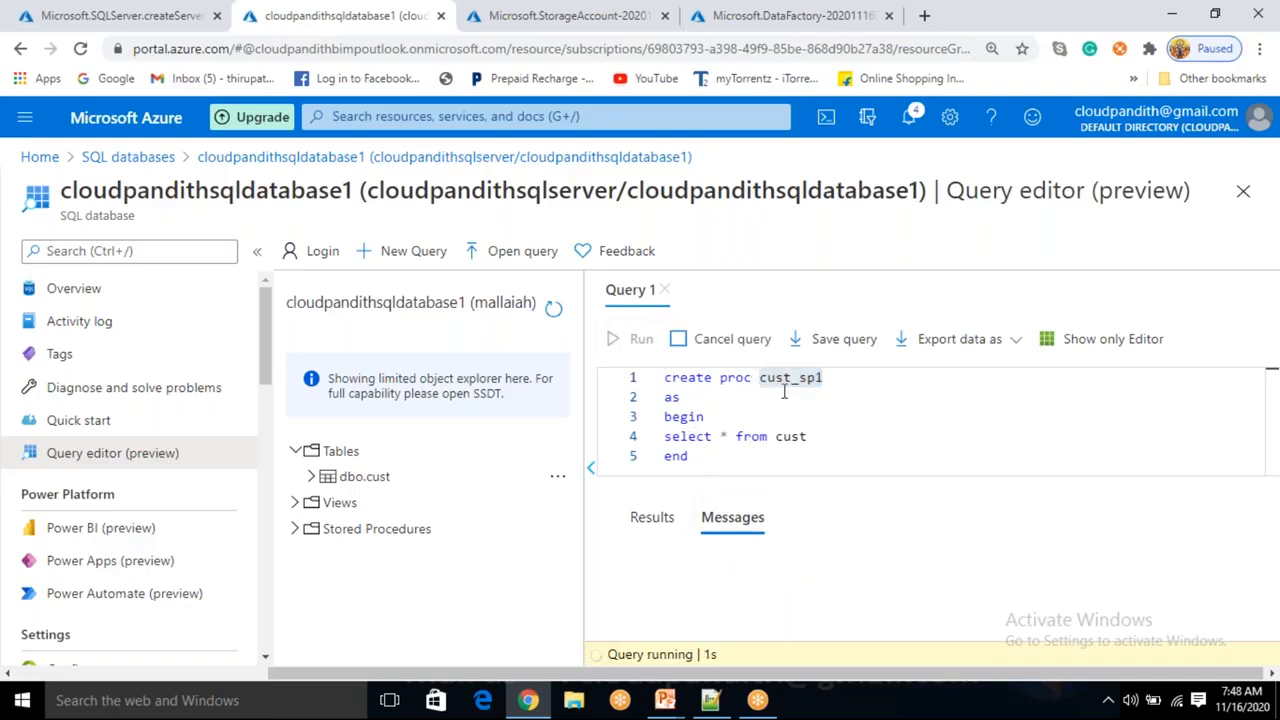
scroll(811, 617, down, 3)
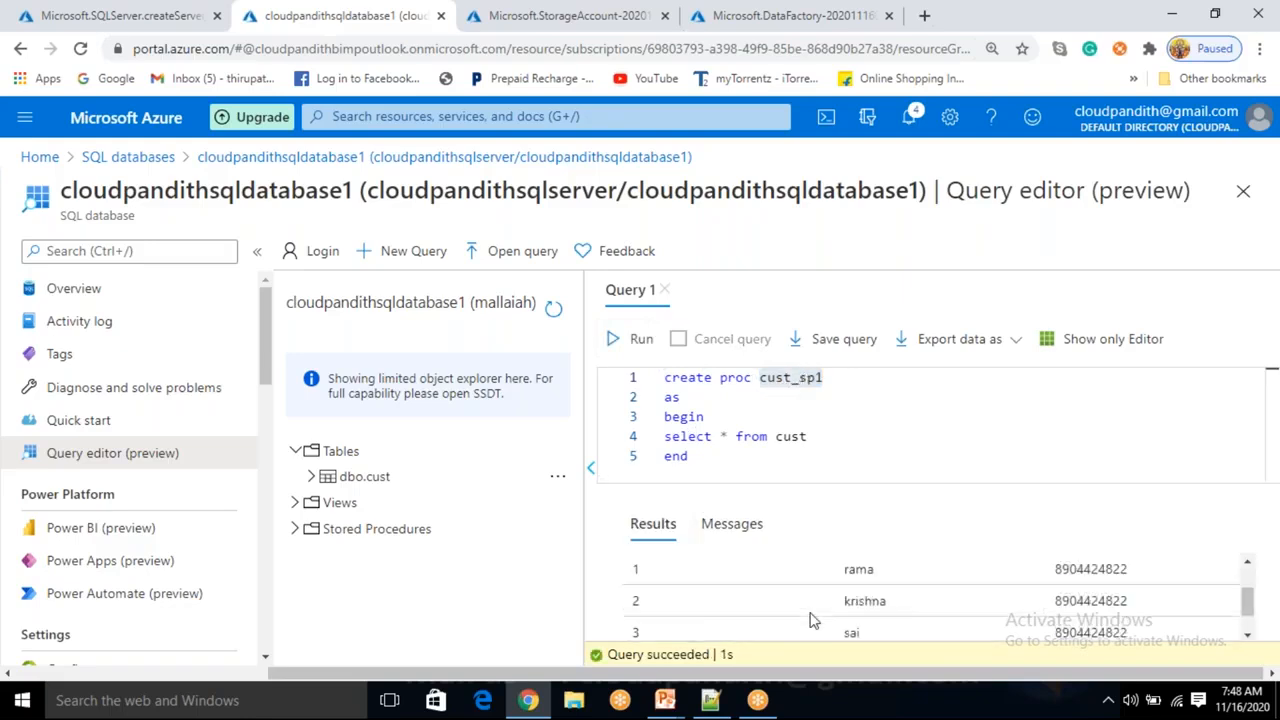
scroll(811, 620, up, 3)
scroll(811, 620, down, 3)
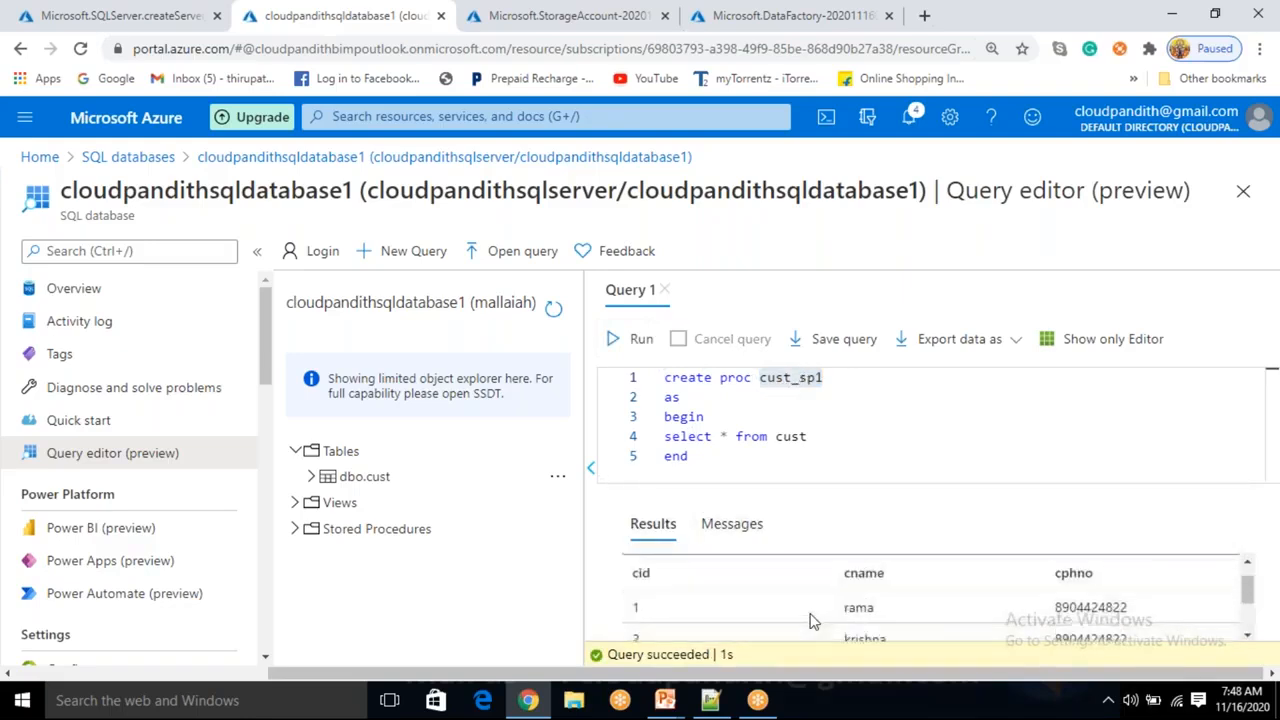
scroll(811, 620, up, 3)
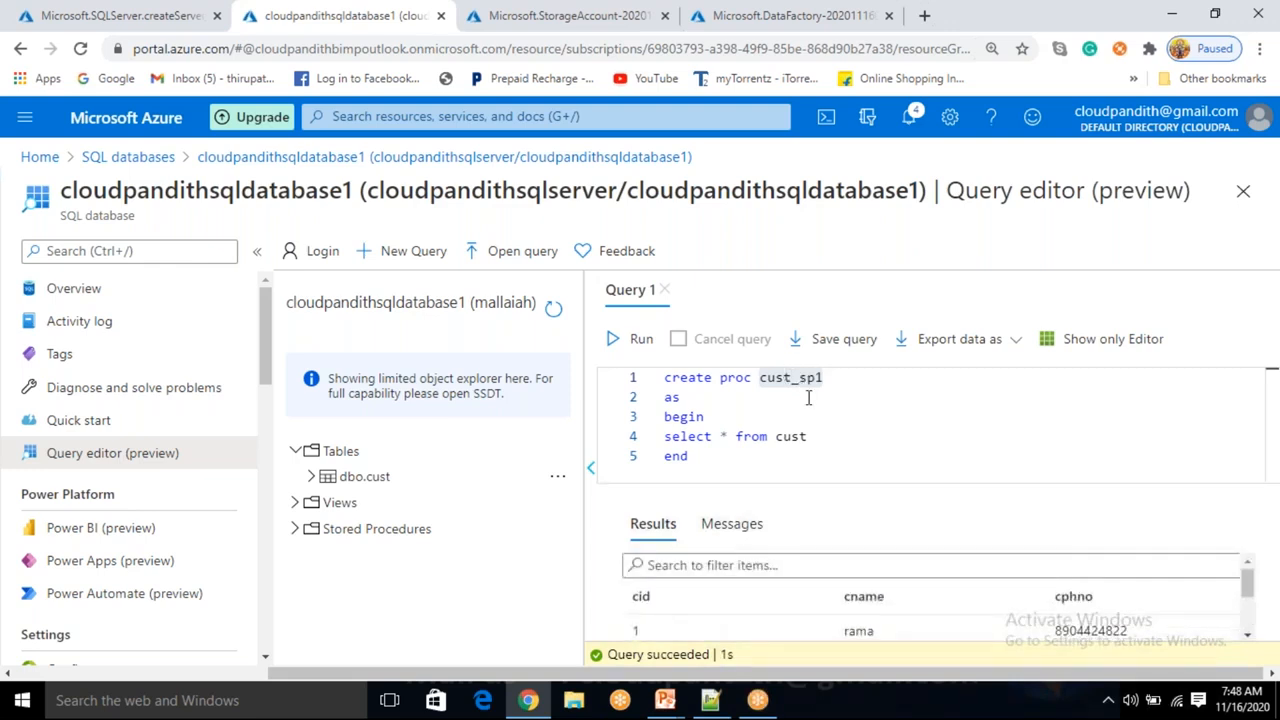
Rename the procedure in the create statement to cust_sp2.
drag(820, 436, 664, 437)
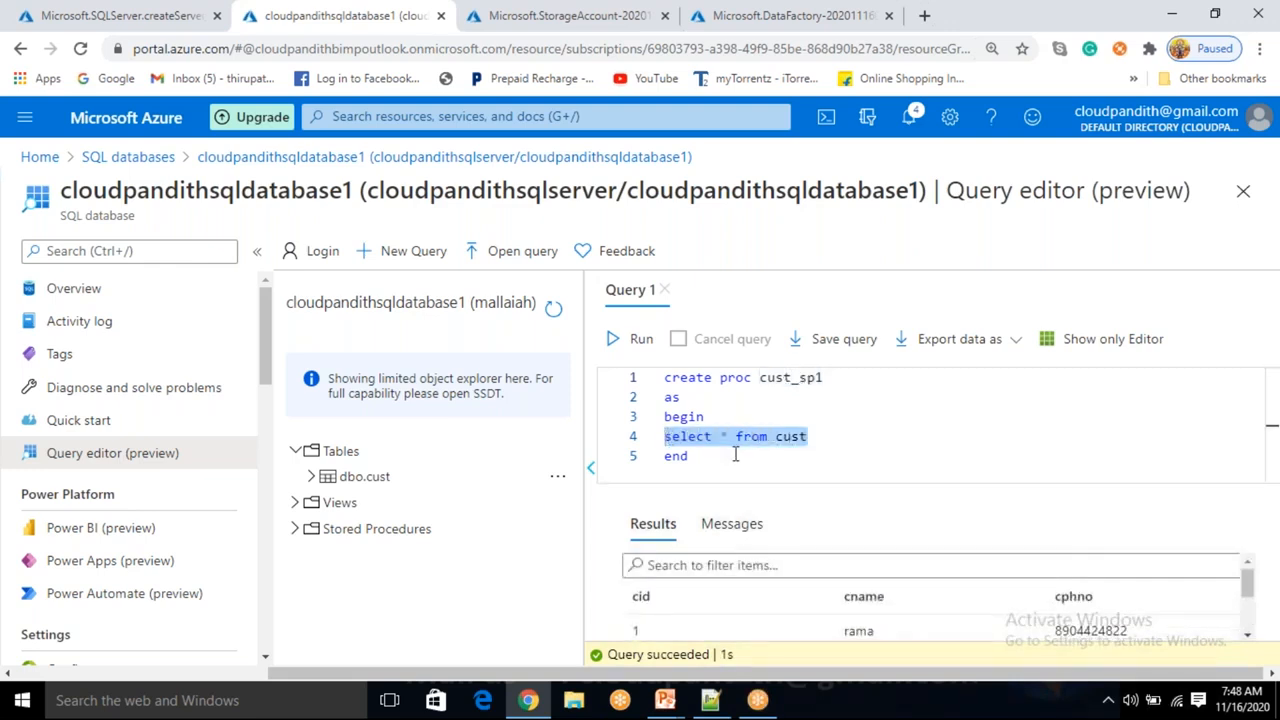
click(821, 436)
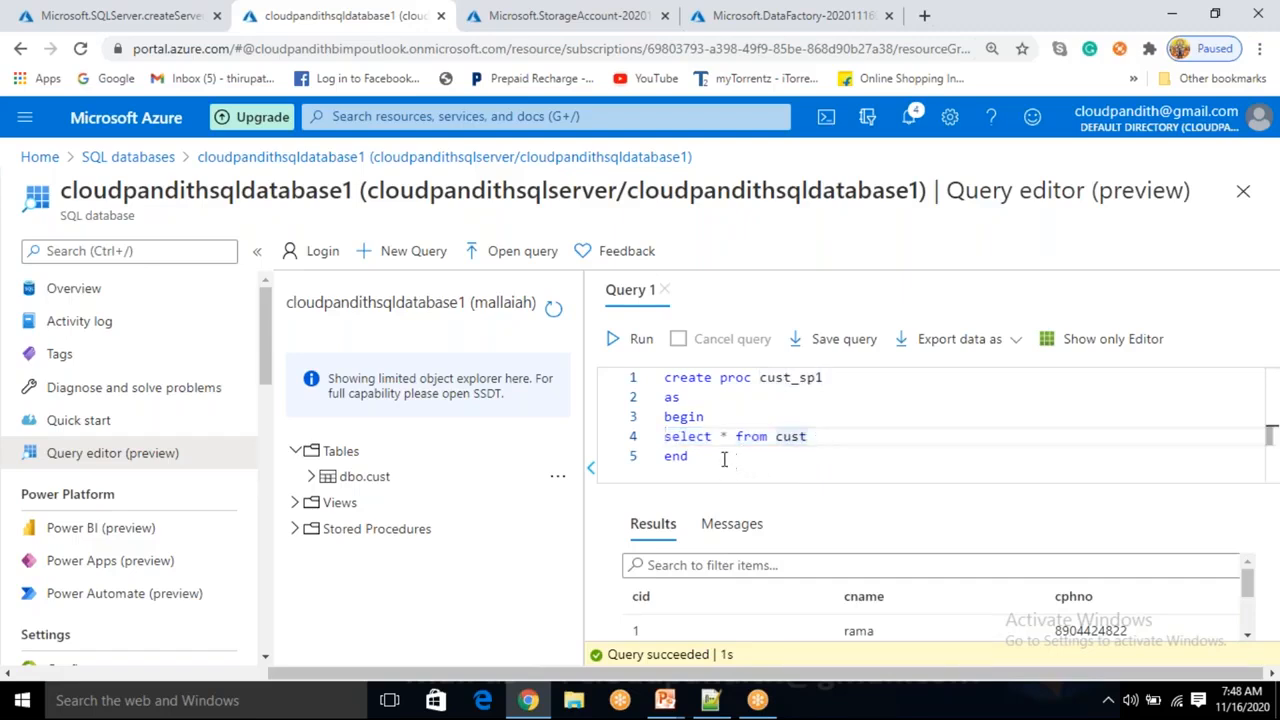
click(827, 378)
key(BackSpace)
text(2)
key(Down)
key(Down)
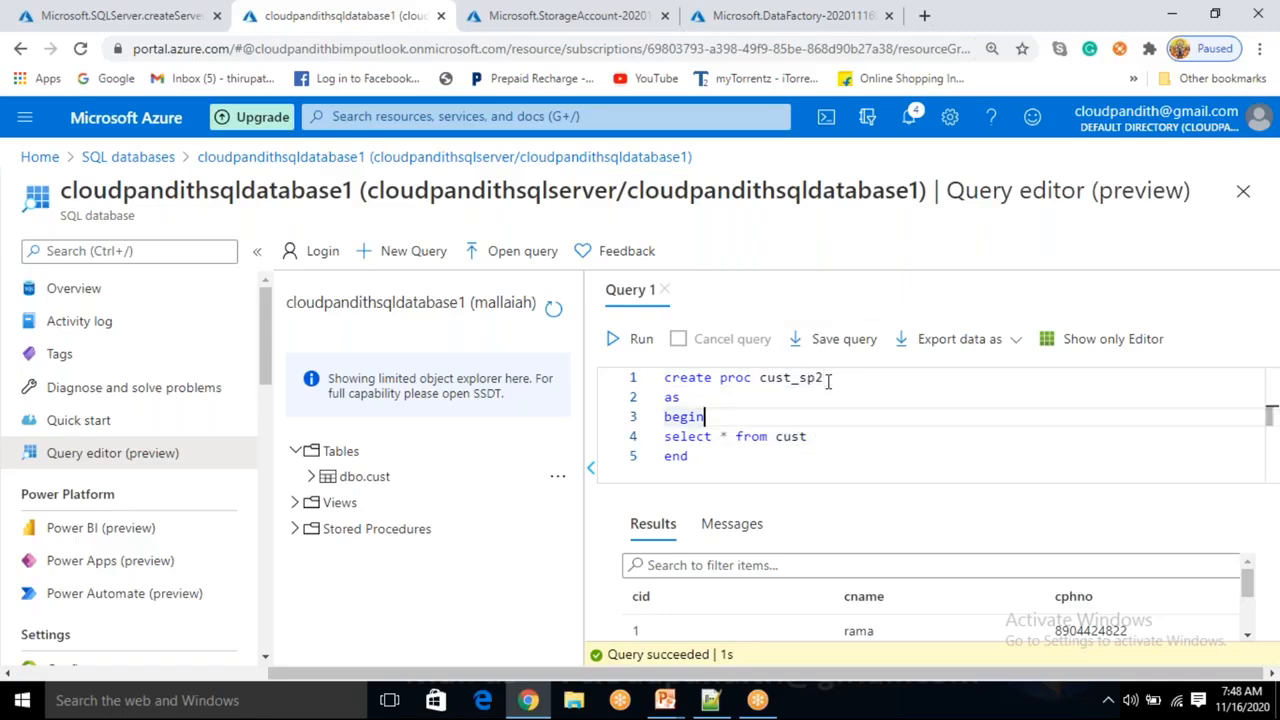
Add a where cid=2 filter to the select statement and run the whole text to create cust_sp2.
click(832, 437)
text(where cid=)
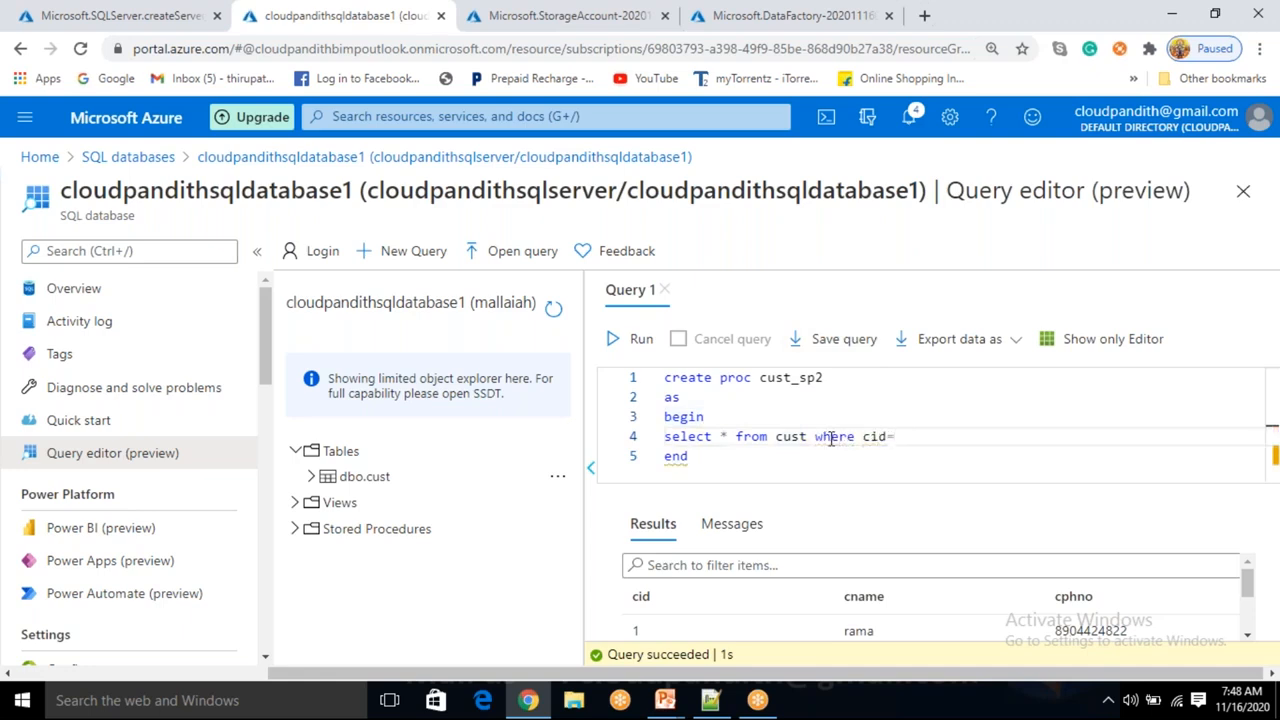
text(2)
drag(721, 457, 664, 377)
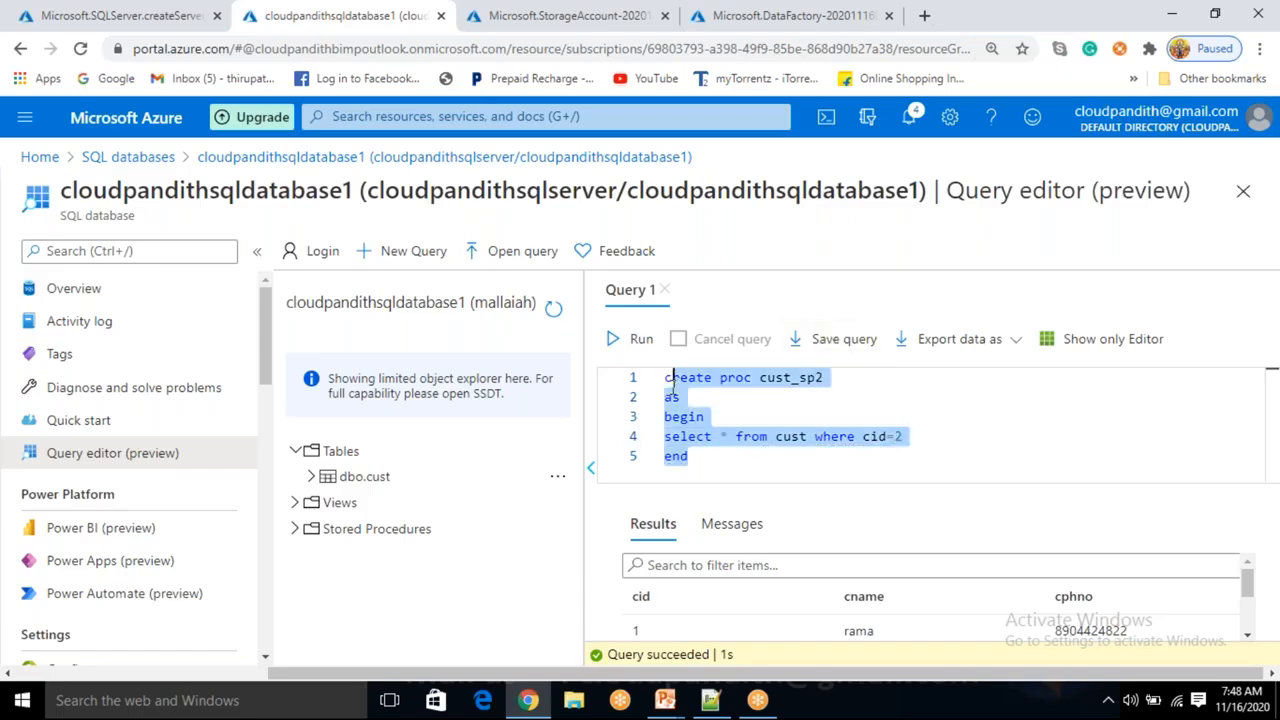
click(641, 339)
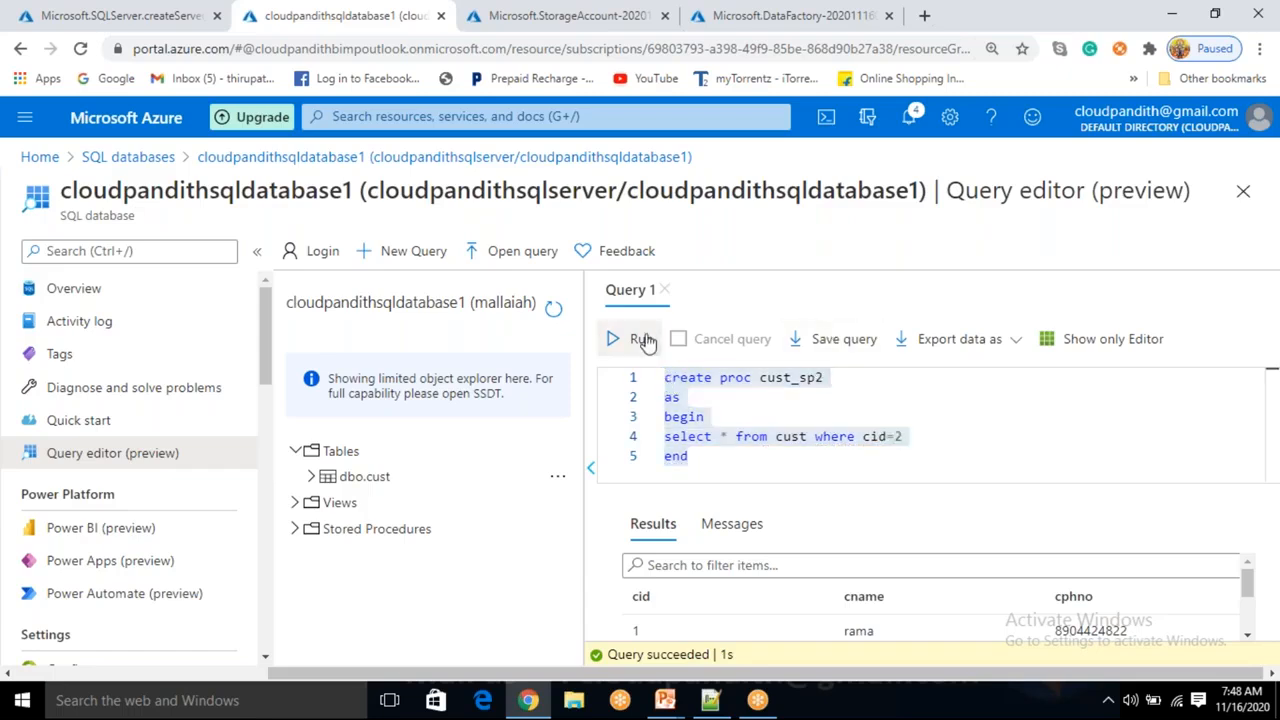
Execute the cust_sp2 procedure by its name alone.
click(729, 460)
double_click(790, 376)
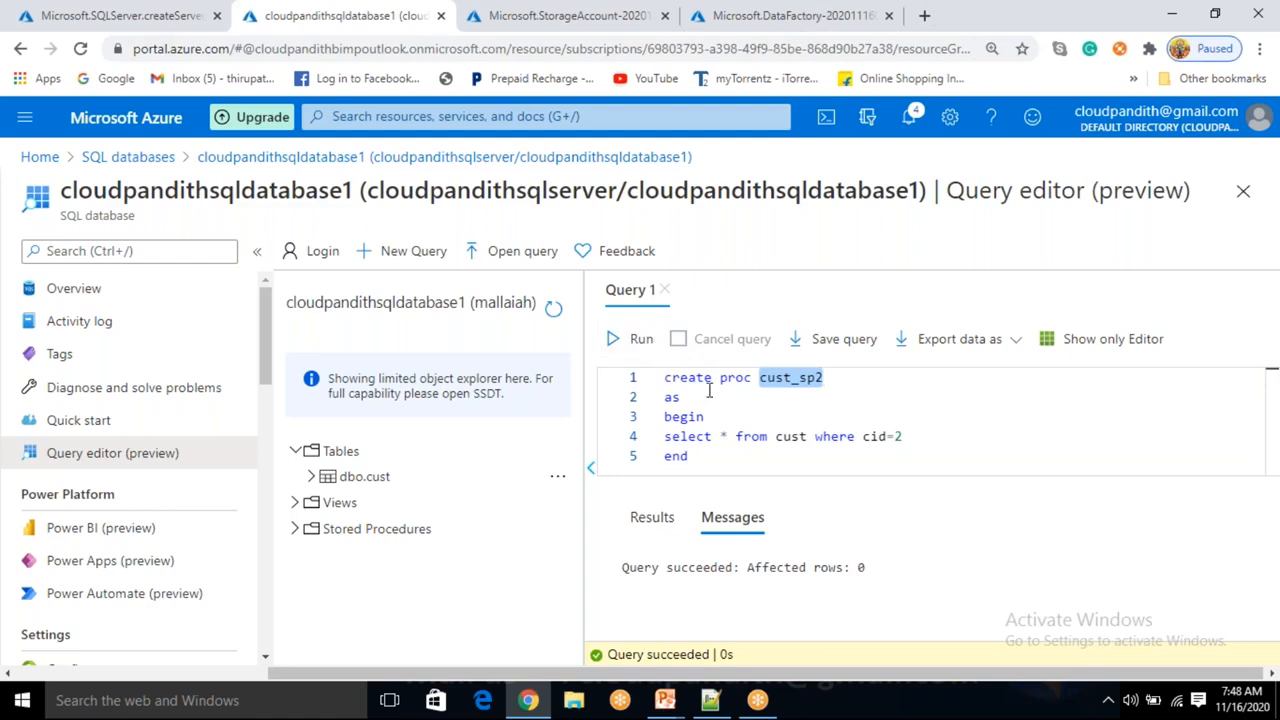
click(636, 339)
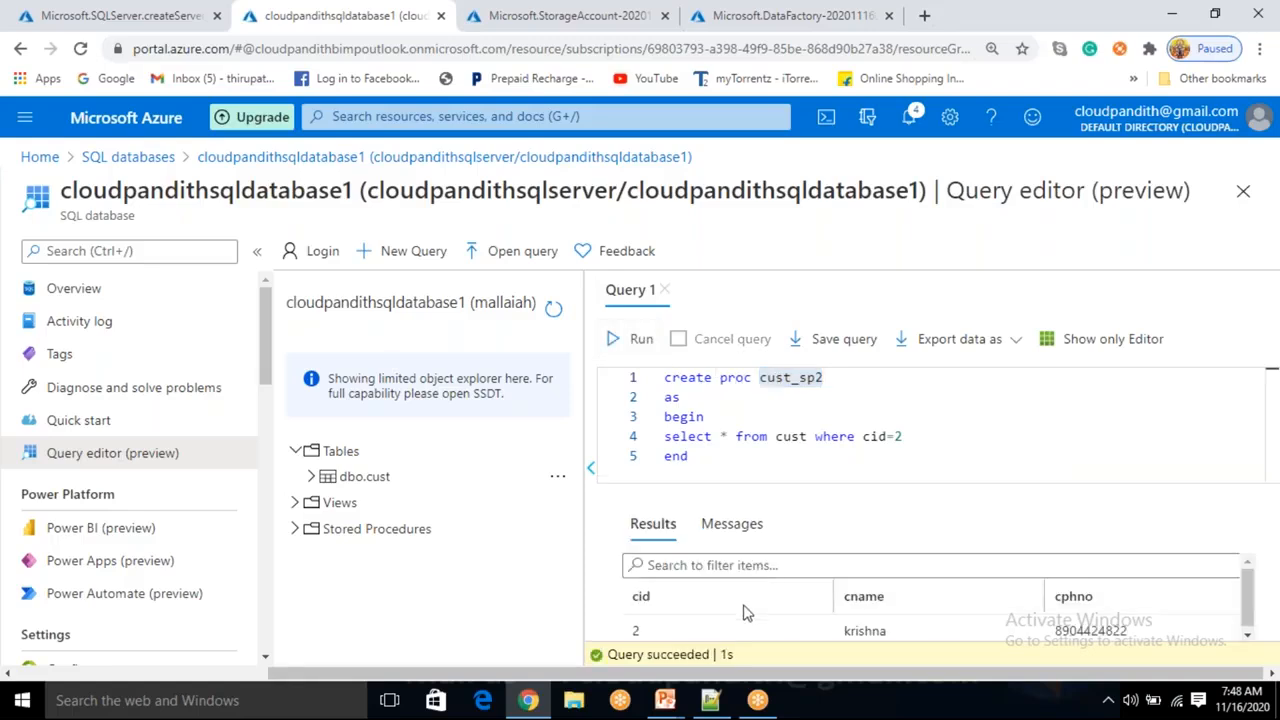
click(842, 378)
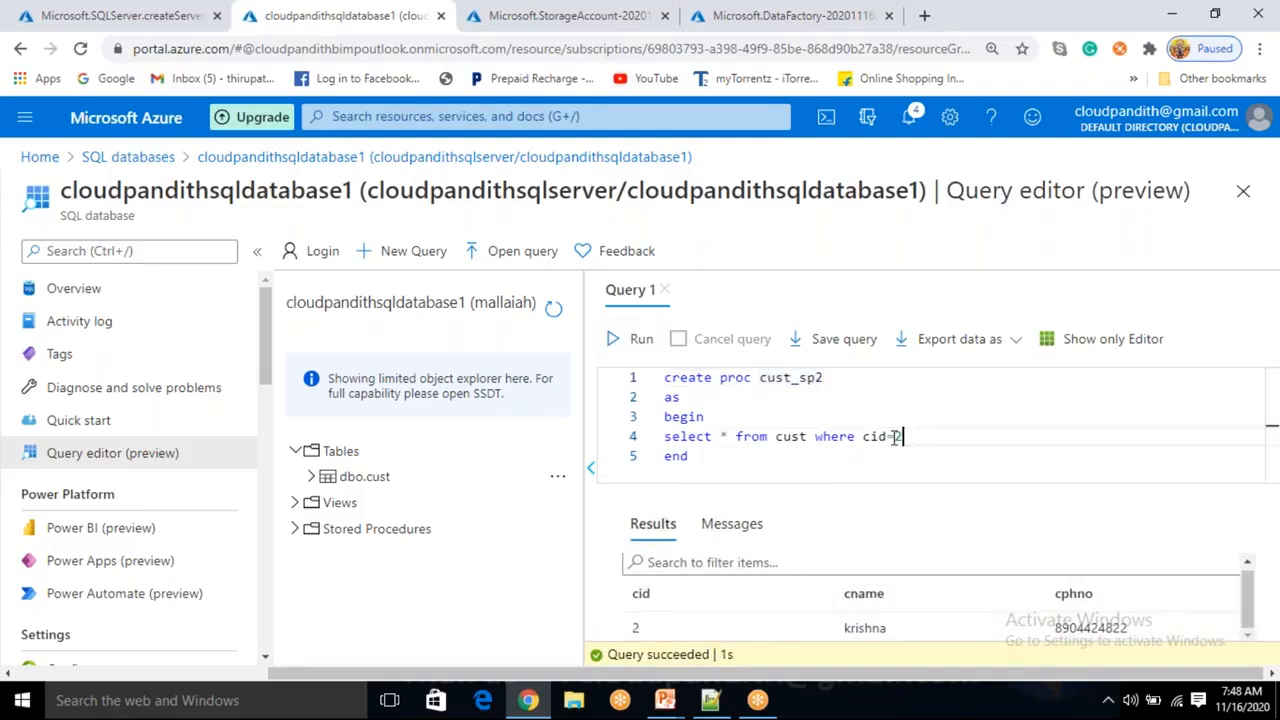
drag(904, 437, 622, 452)
click(966, 464)
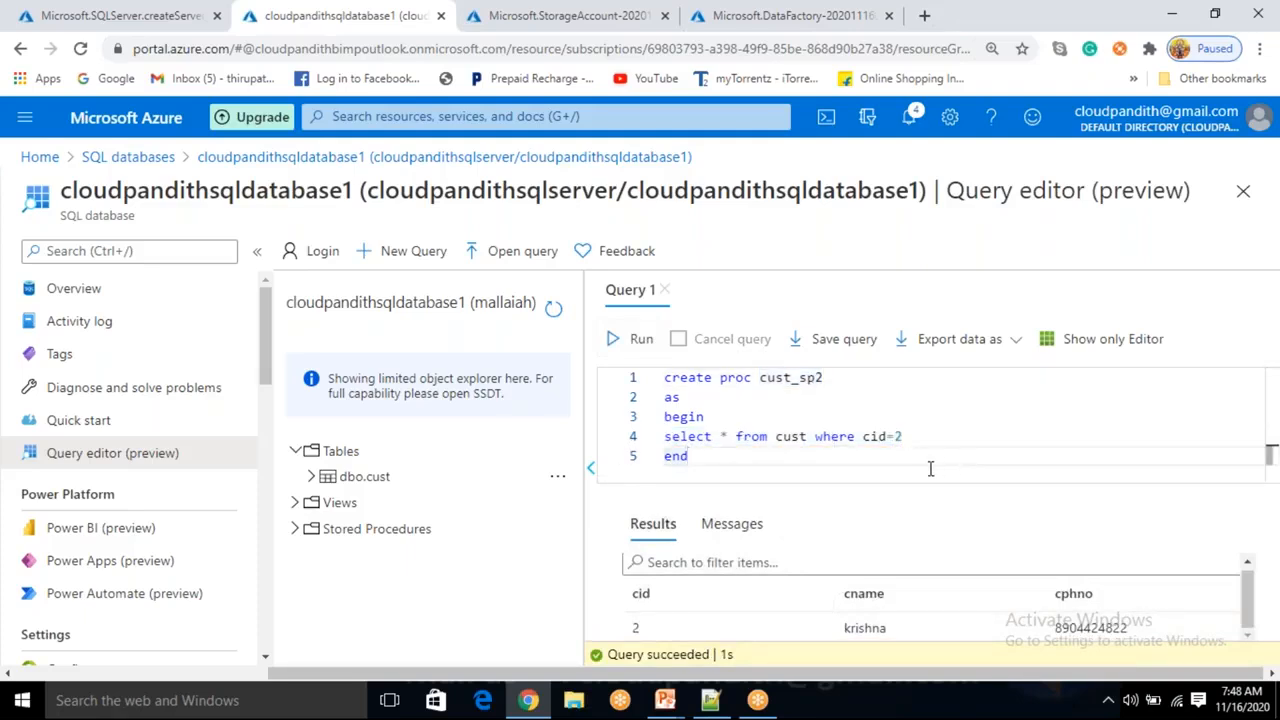
drag(716, 457, 674, 374)
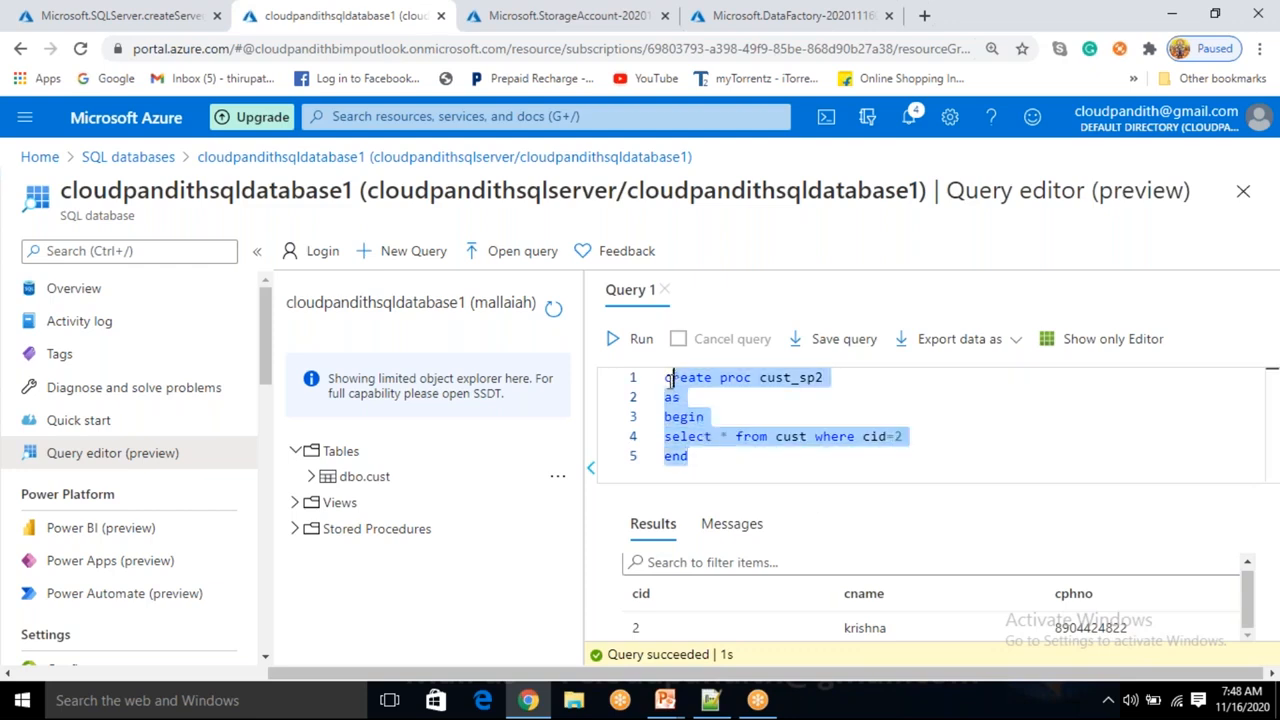
click(737, 460)
click(909, 436)
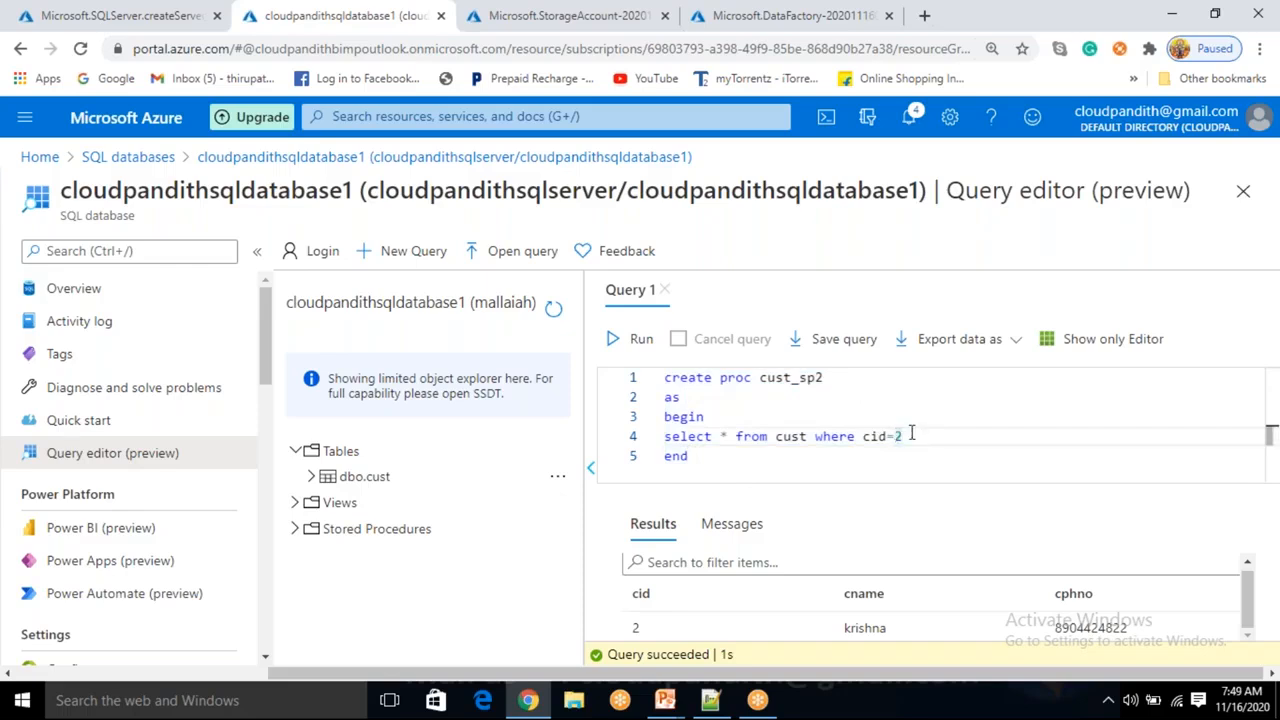
click(851, 381)
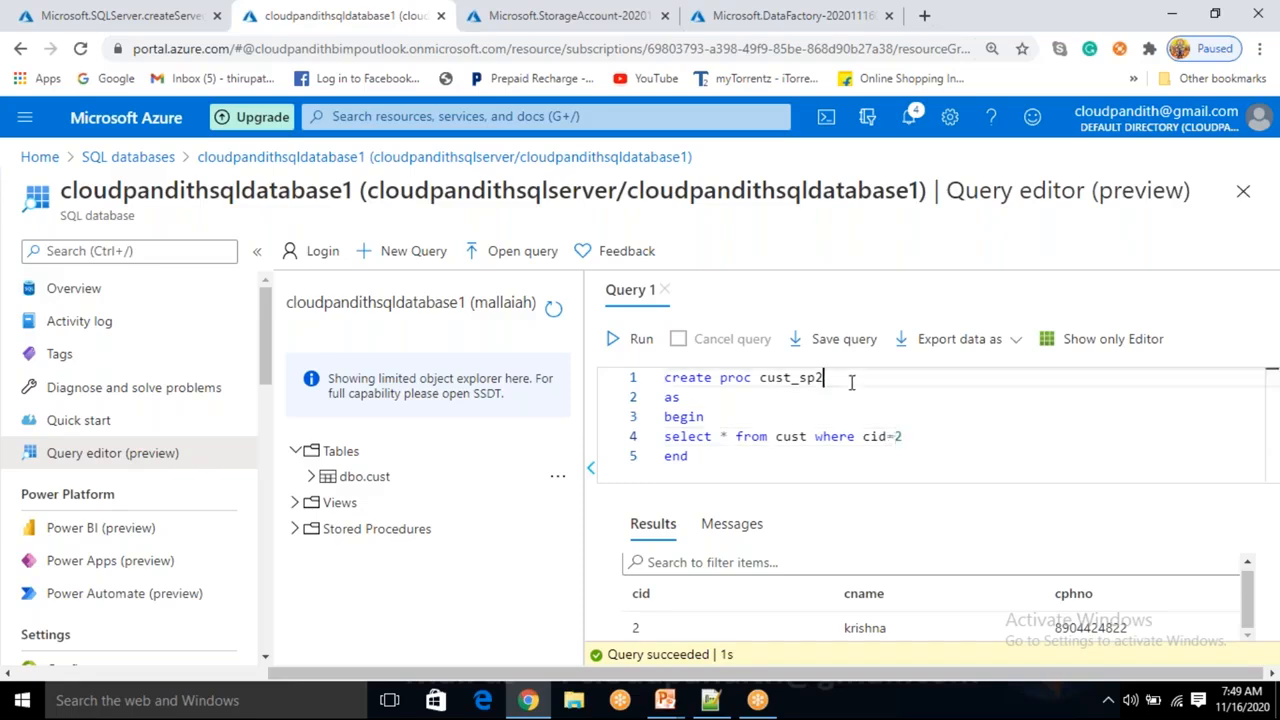
key(BackSpace)
text(3)
text( @pc)
key(BackSpace)
key(BackSpace)
key(BackSpace)
key(BackSpace)
text(@p)
text(aram_id)
key(BackSpace)
key(BackSpace)
key(BackSpace)
key(BackSpace)
key(BackSpace)
key(BackSpace)
key(BackSpace)
text(id int)
double_click(848, 385)
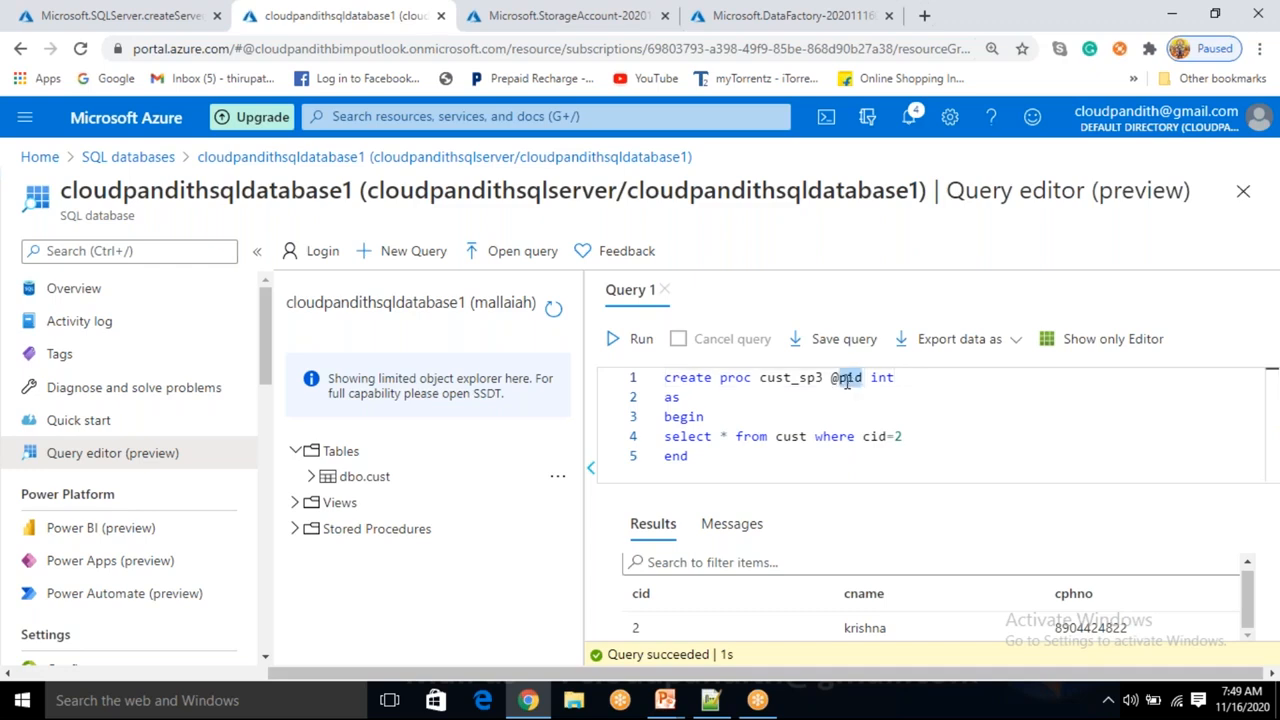
click(913, 437)
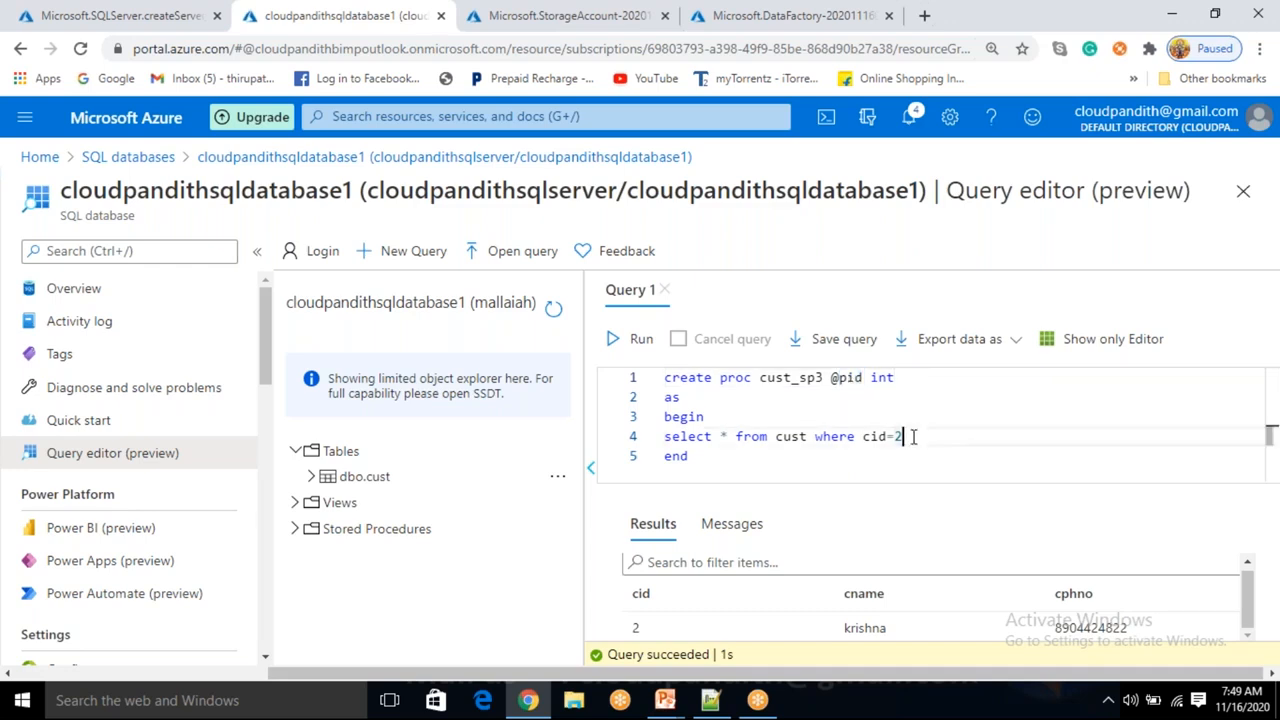
key(BackSpace)
text(@pid)
Run the full procedure text to create cust_sp3.
double_click(848, 379)
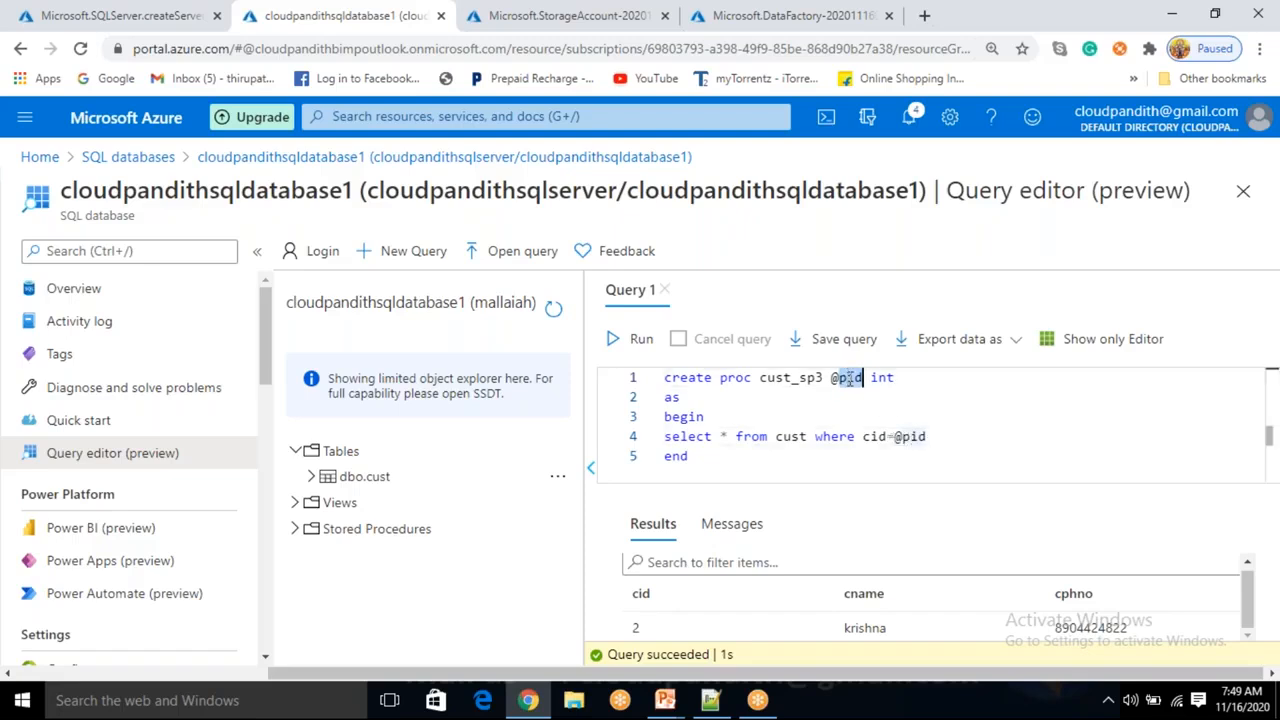
double_click(802, 379)
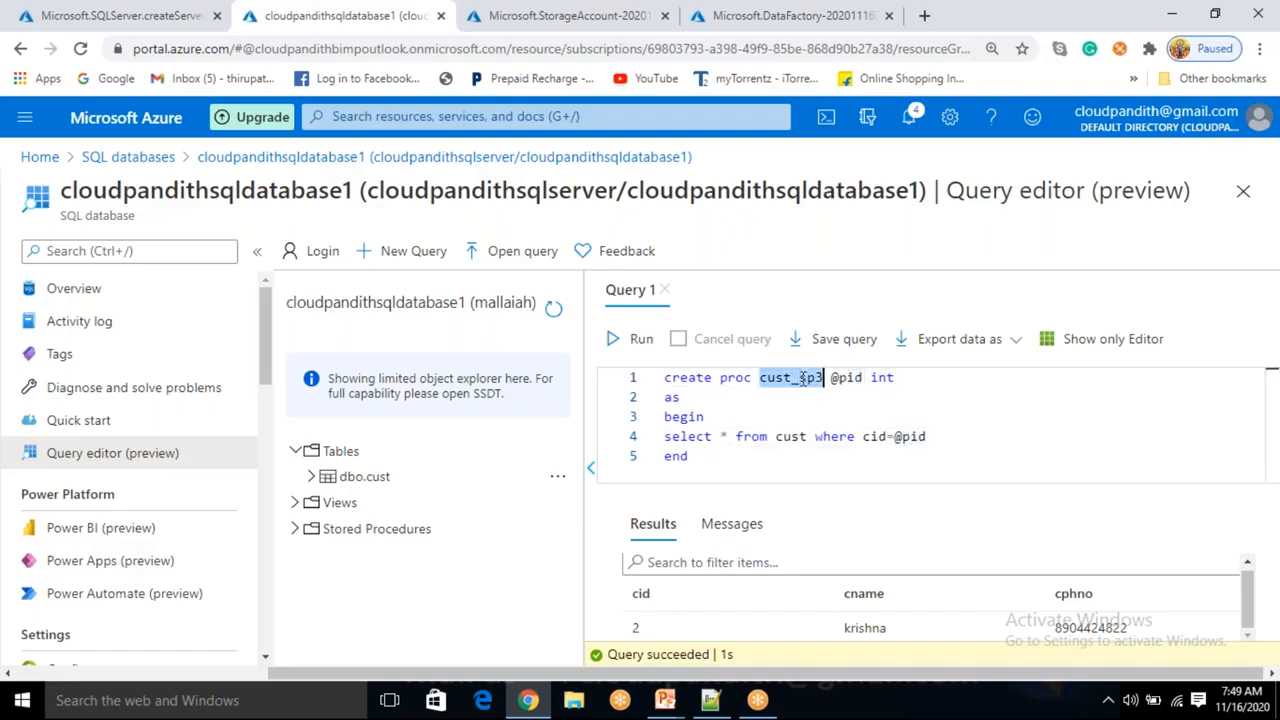
double_click(905, 436)
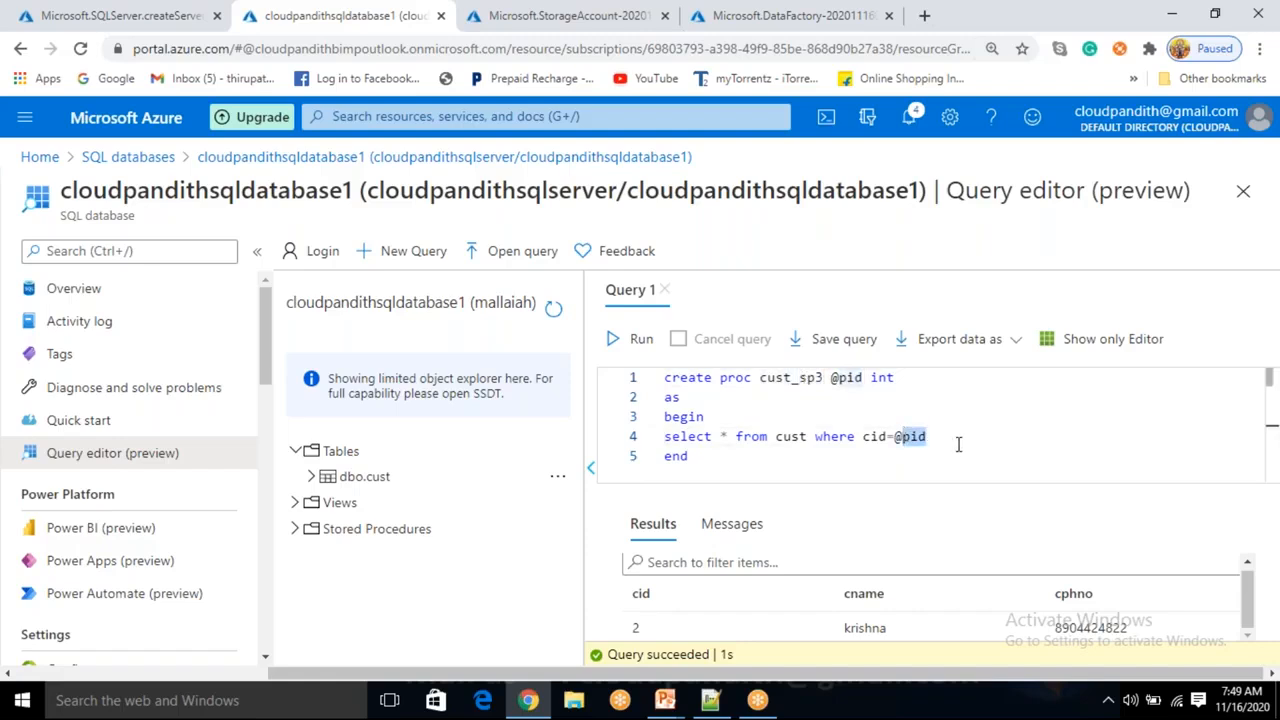
click(689, 456)
drag(689, 456, 664, 378)
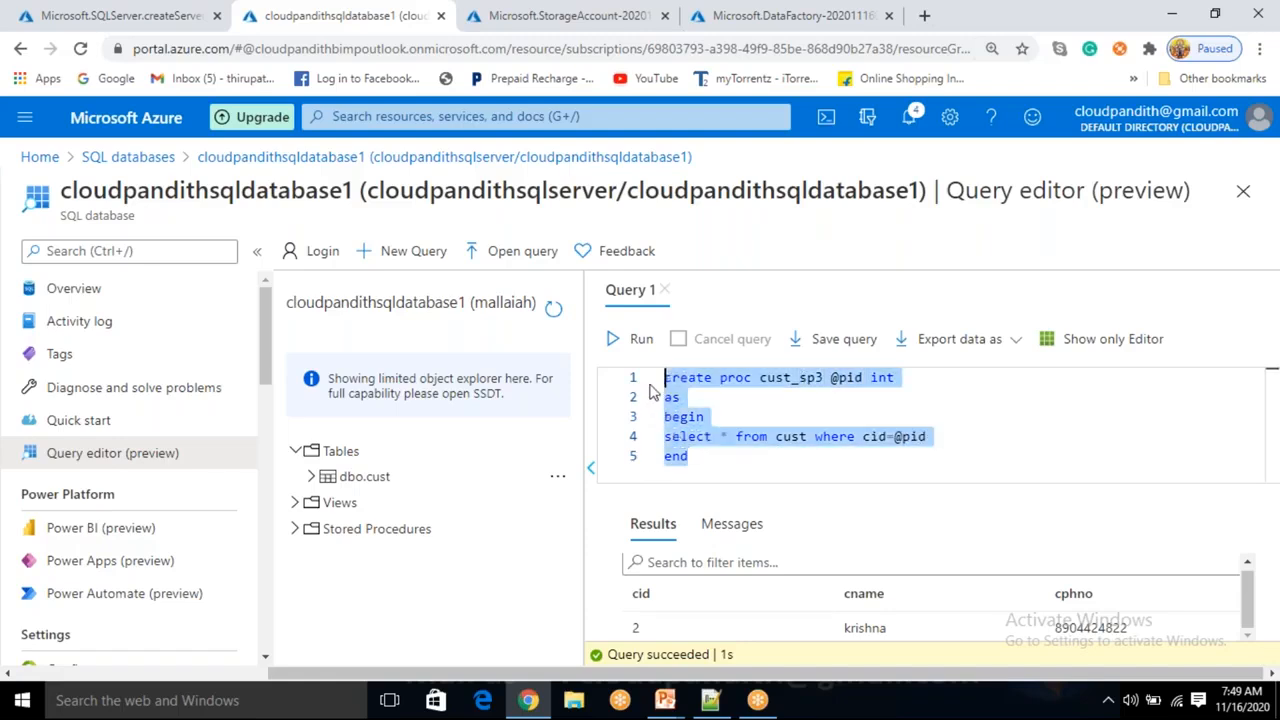
click(612, 339)
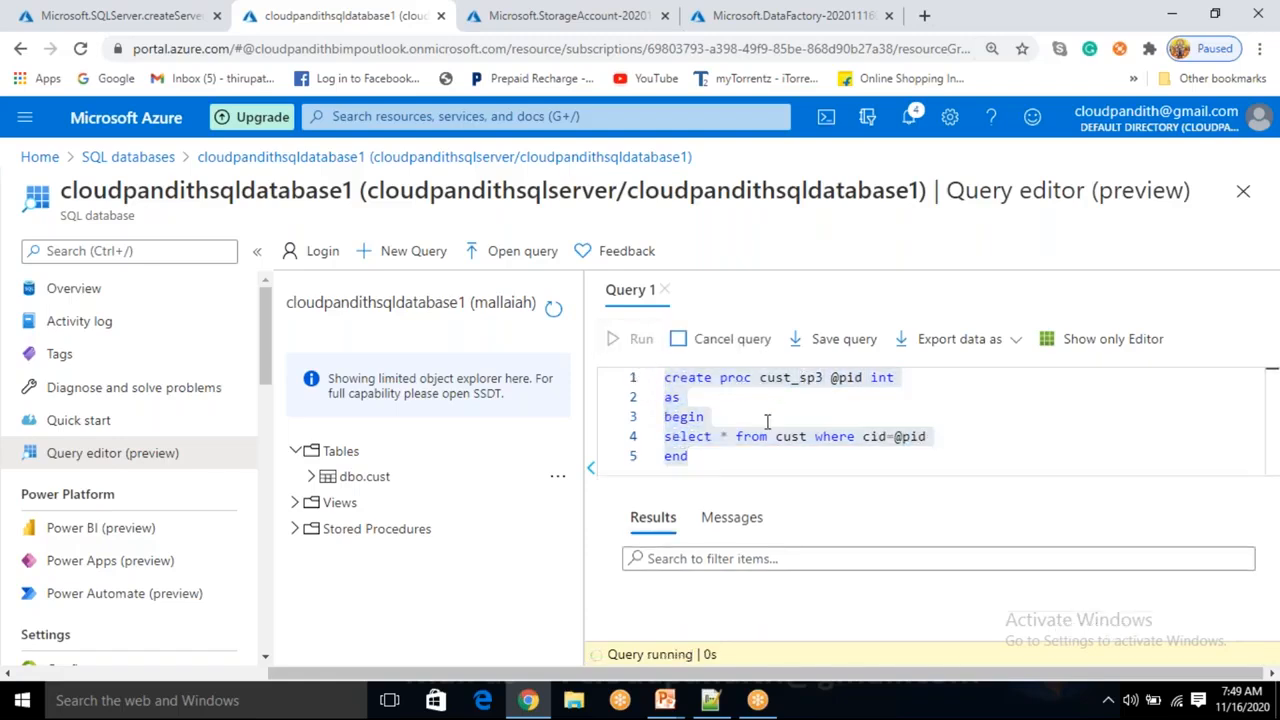
click(713, 461)
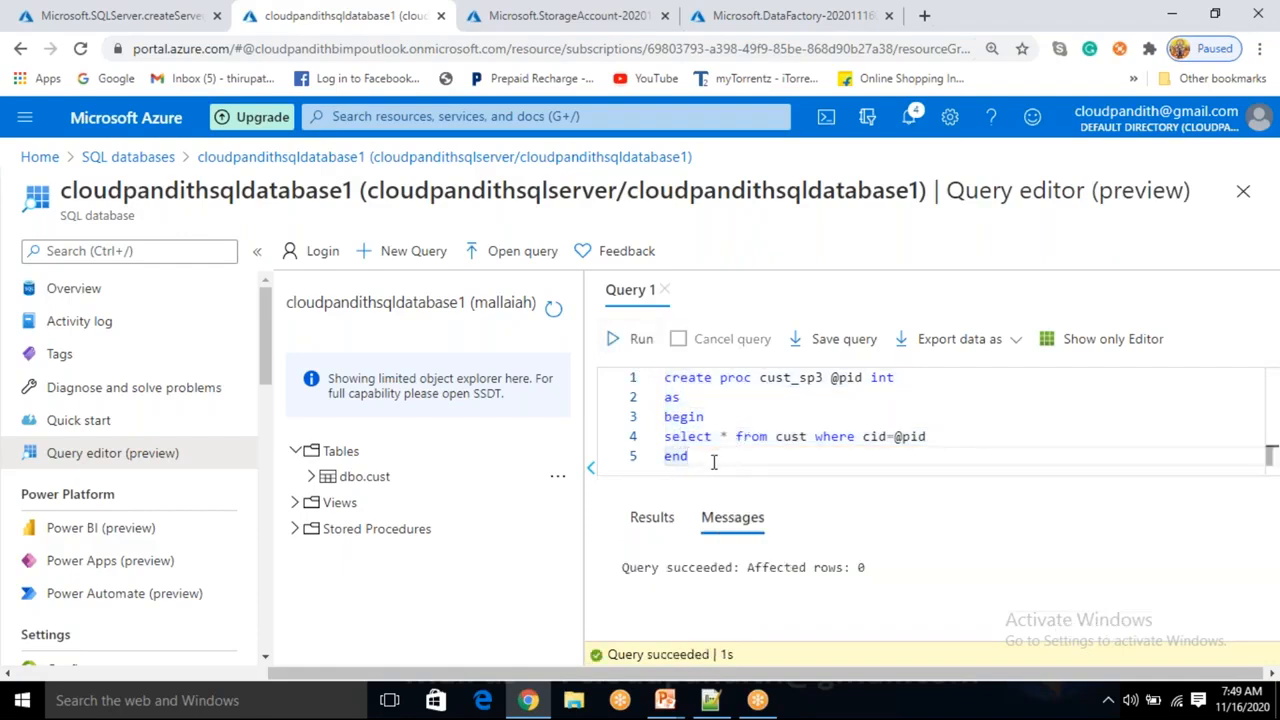
Add a line below the procedure calling cust_sp3 with 4 and run only that line.
key(Return)
key(Return)
scroll(769, 416, up, 1)
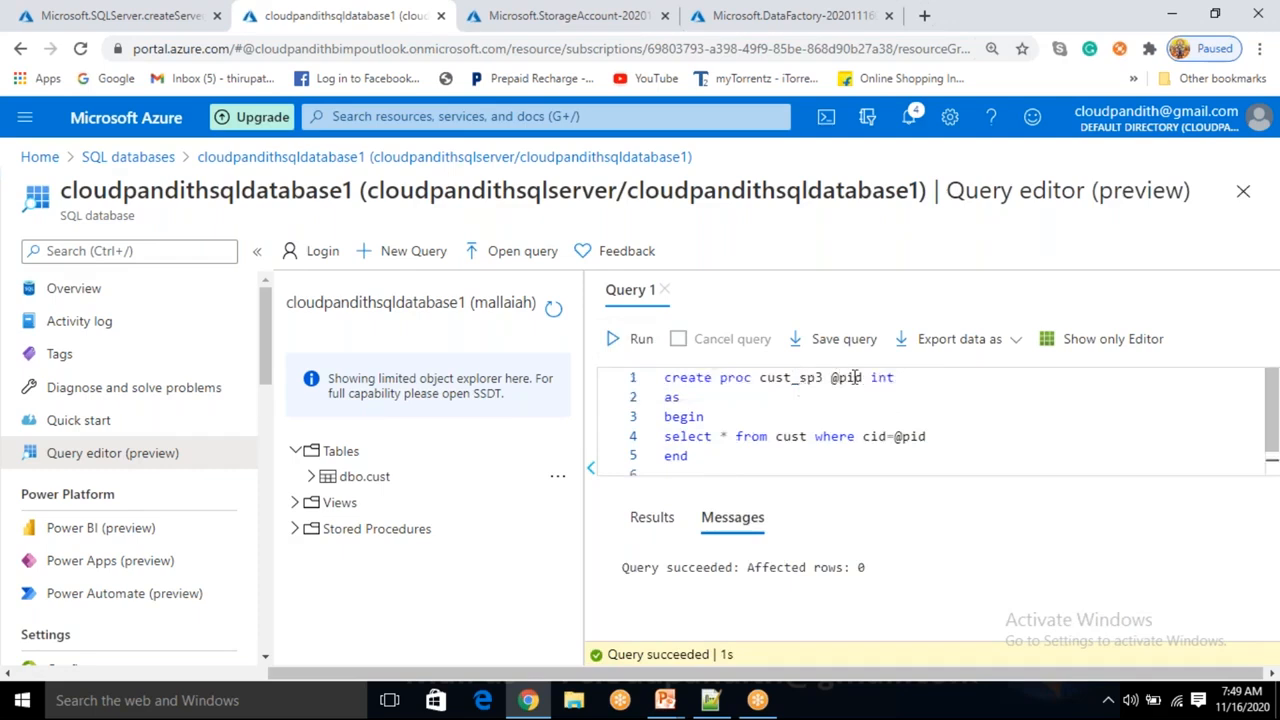
scroll(742, 457, down, 1)
text(cust_sp3)
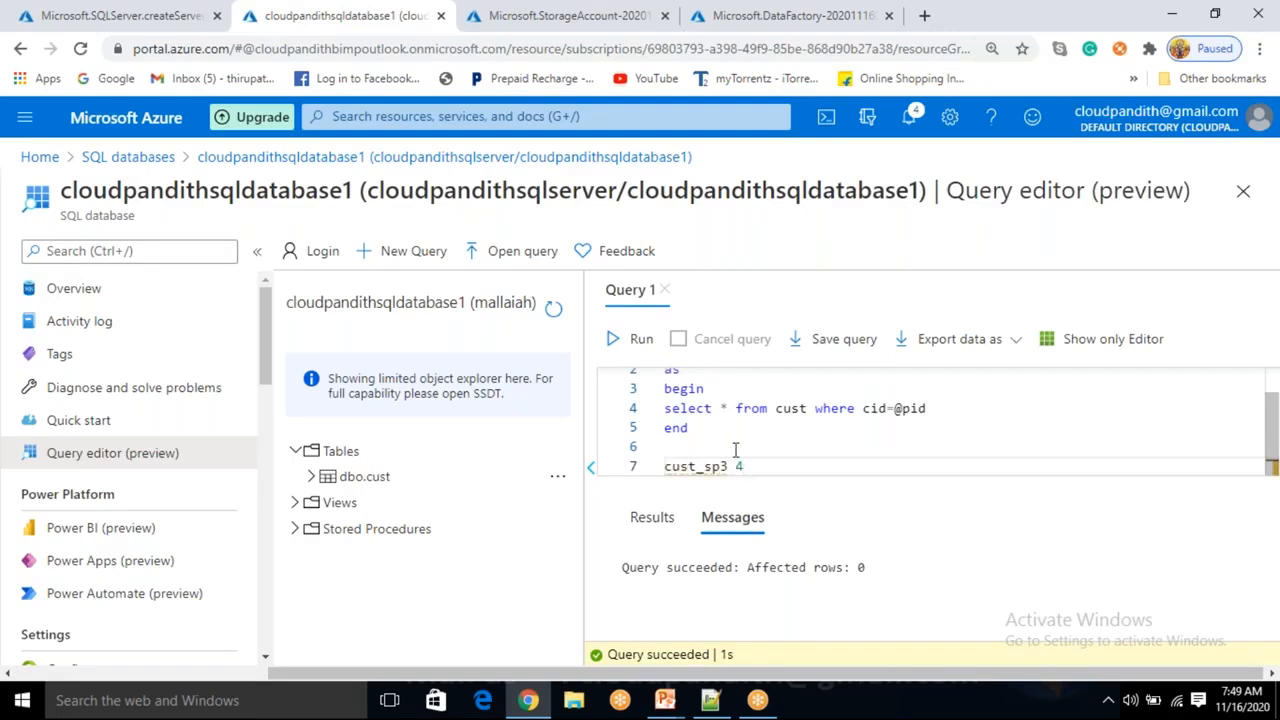
text(4)
drag(745, 466, 663, 466)
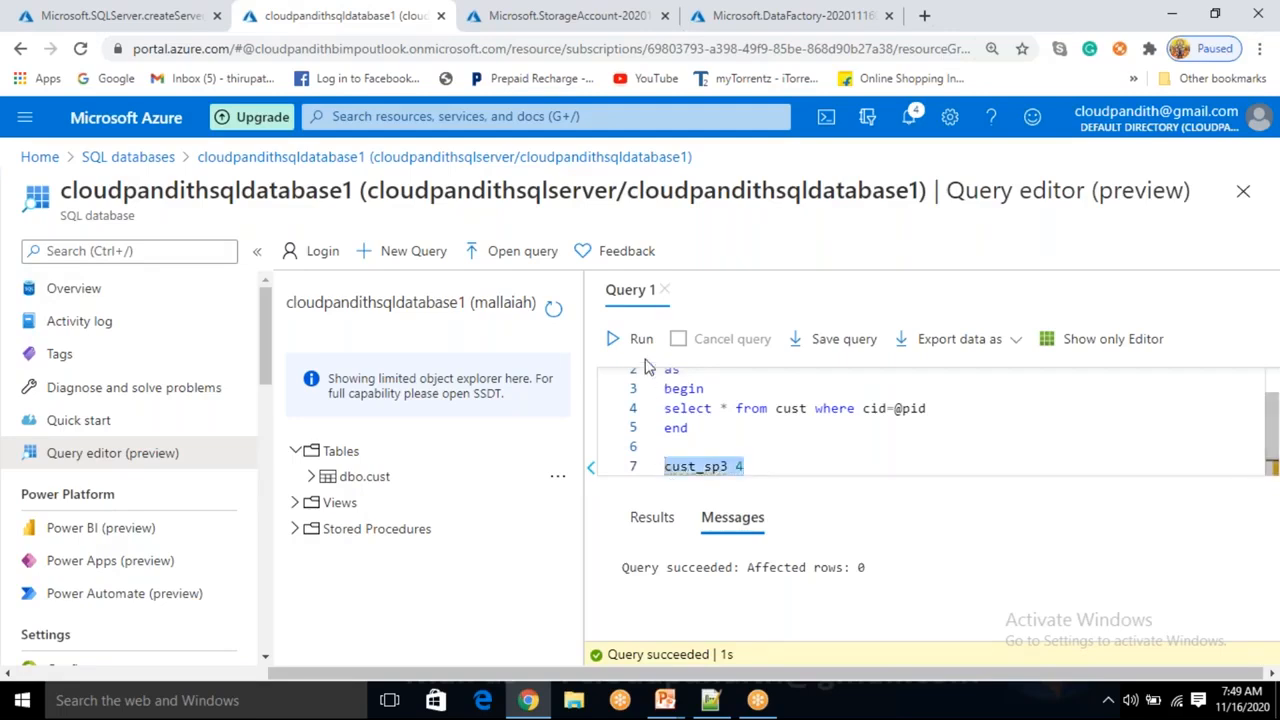
click(638, 339)
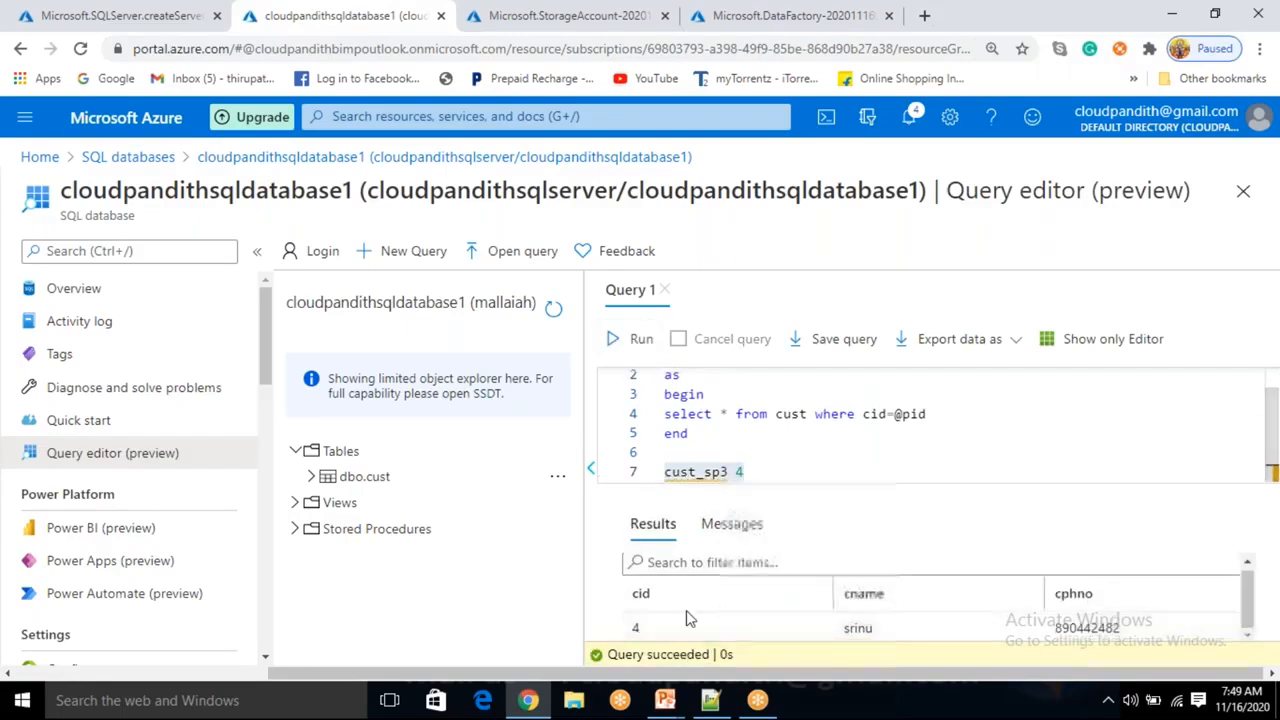
Change the call's argument to 3 and run the call line.
click(758, 476)
key(BackSpace)
text(3)
drag(756, 475, 656, 458)
click(640, 340)
Change the call's argument to 2 and run the call line.
click(755, 473)
key(BackSpace)
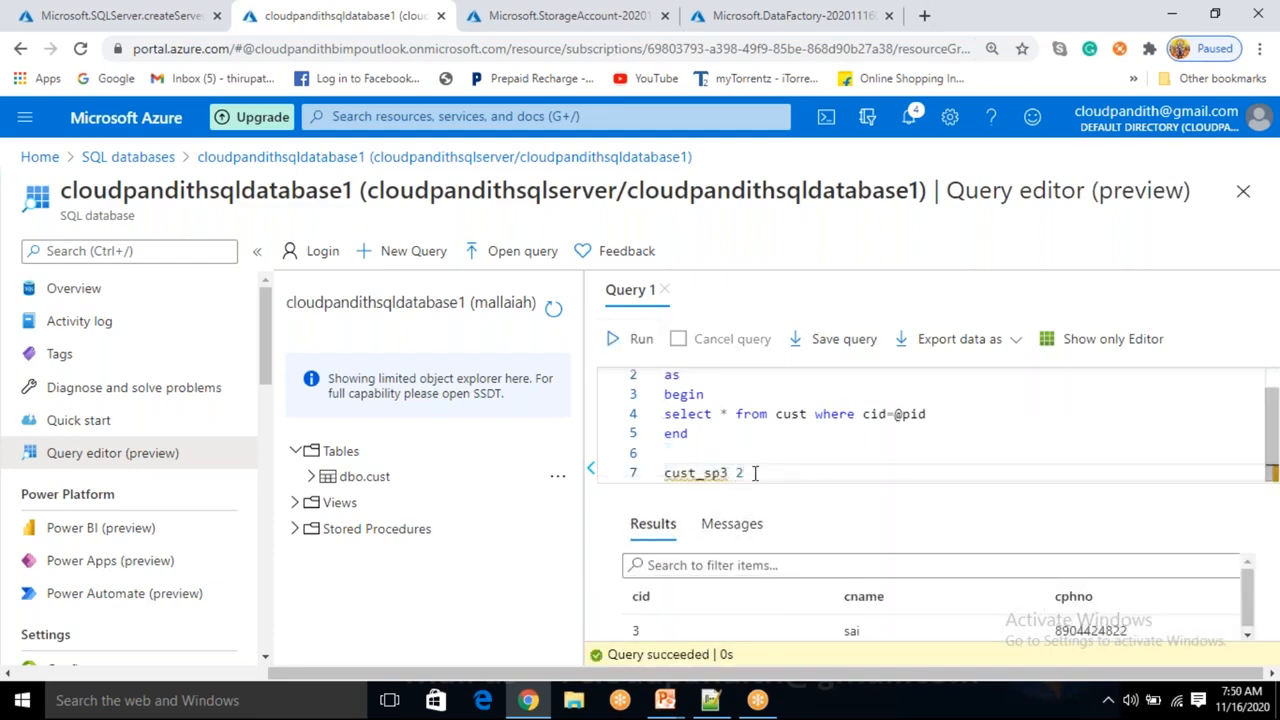
text(2)
drag(755, 473, 650, 472)
click(612, 340)
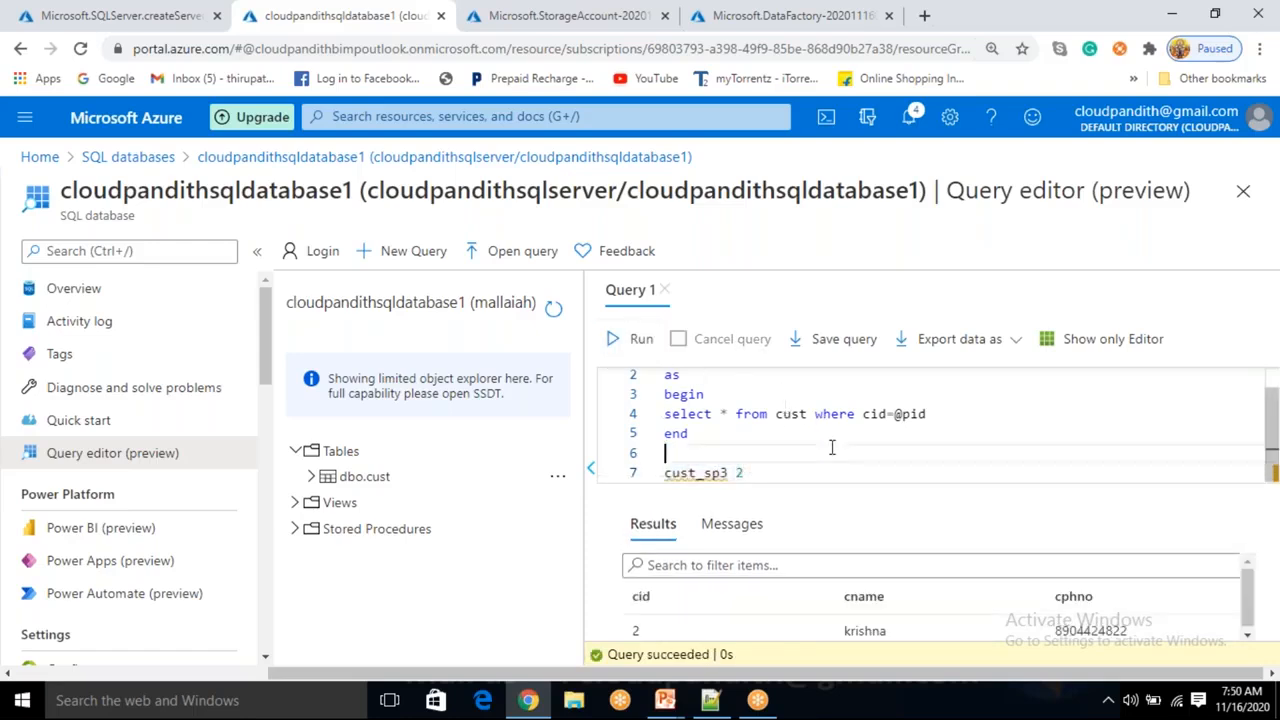
Delete the cust_sp3 call line, leaving only the procedure definition in the editor.
key(BackSpace)
key(BackSpace)
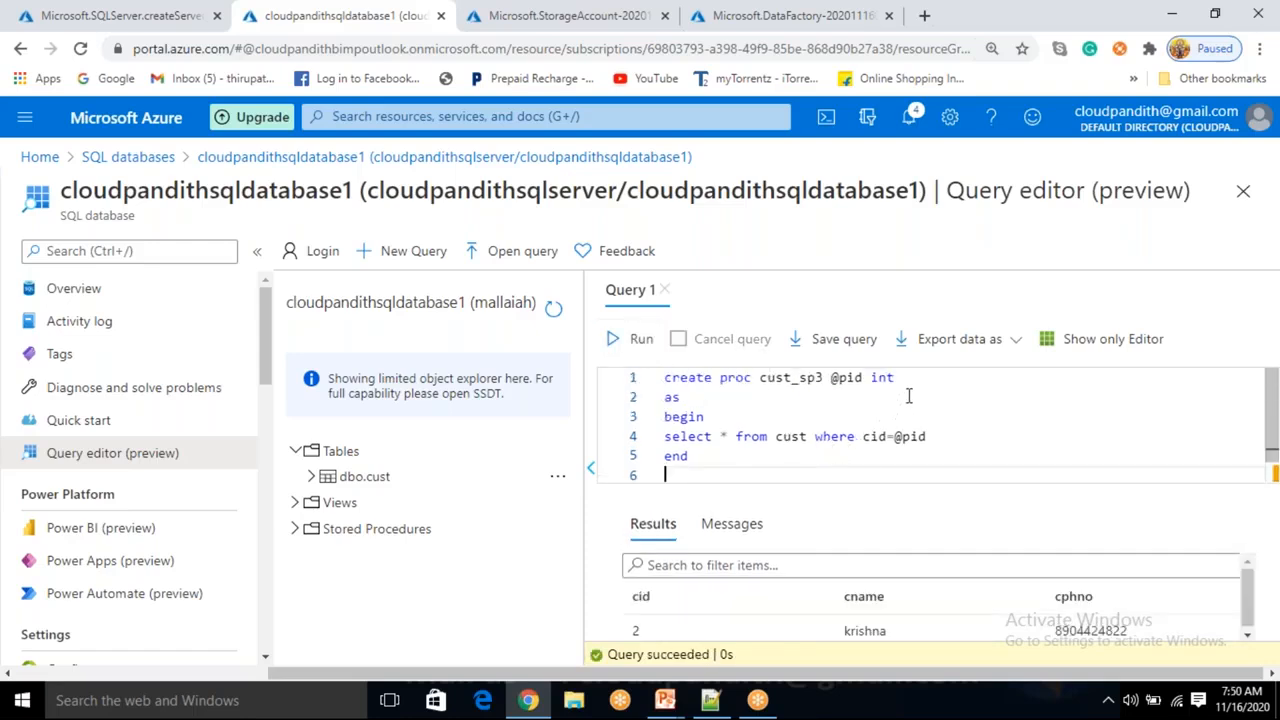
click(743, 463)
key(ctrl+a)
key(BackSpace)
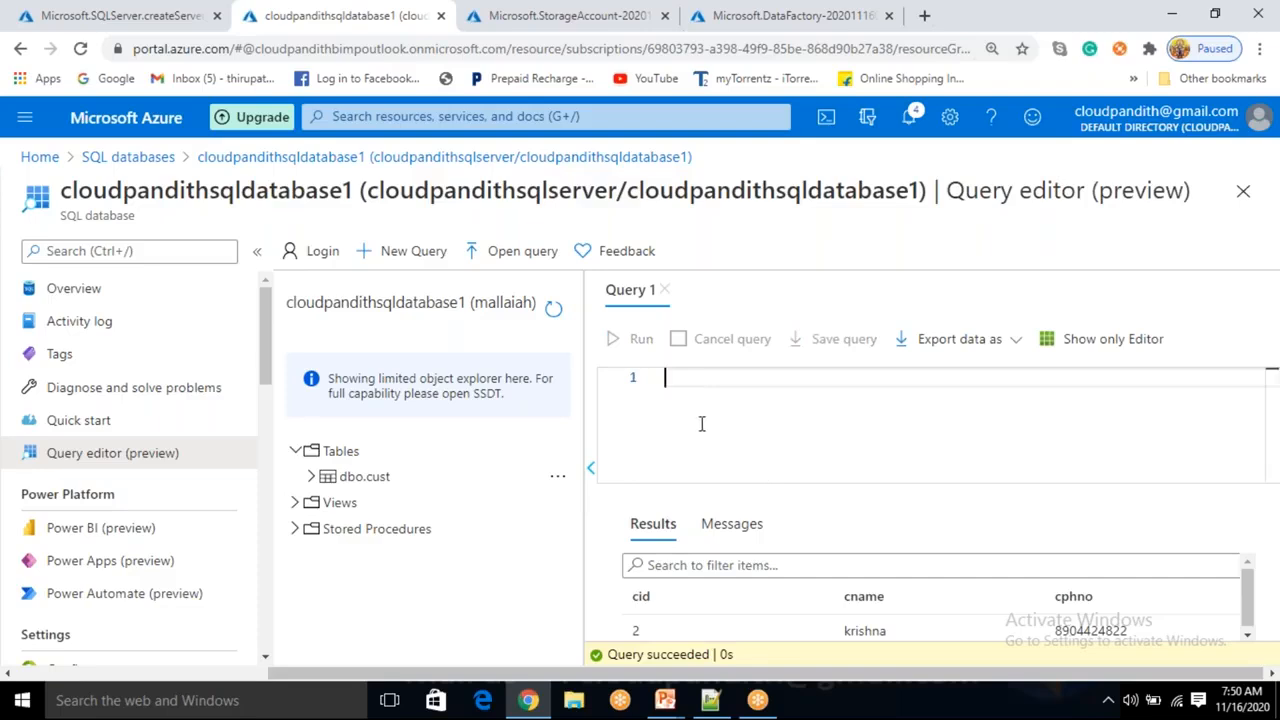
text(create proc cust_sp3 @pid int as begin select * from cust where cid=@pid end  cust_sp3)
scroll(801, 464, up, 1)
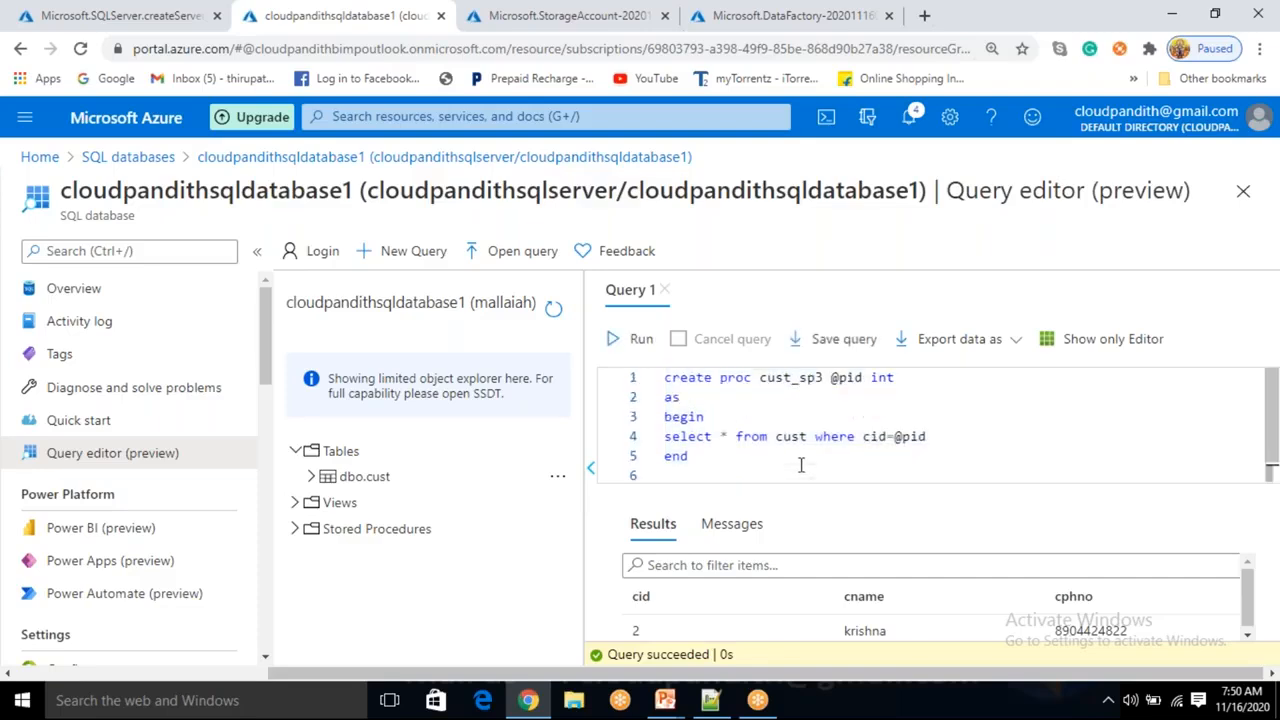
double_click(797, 380)
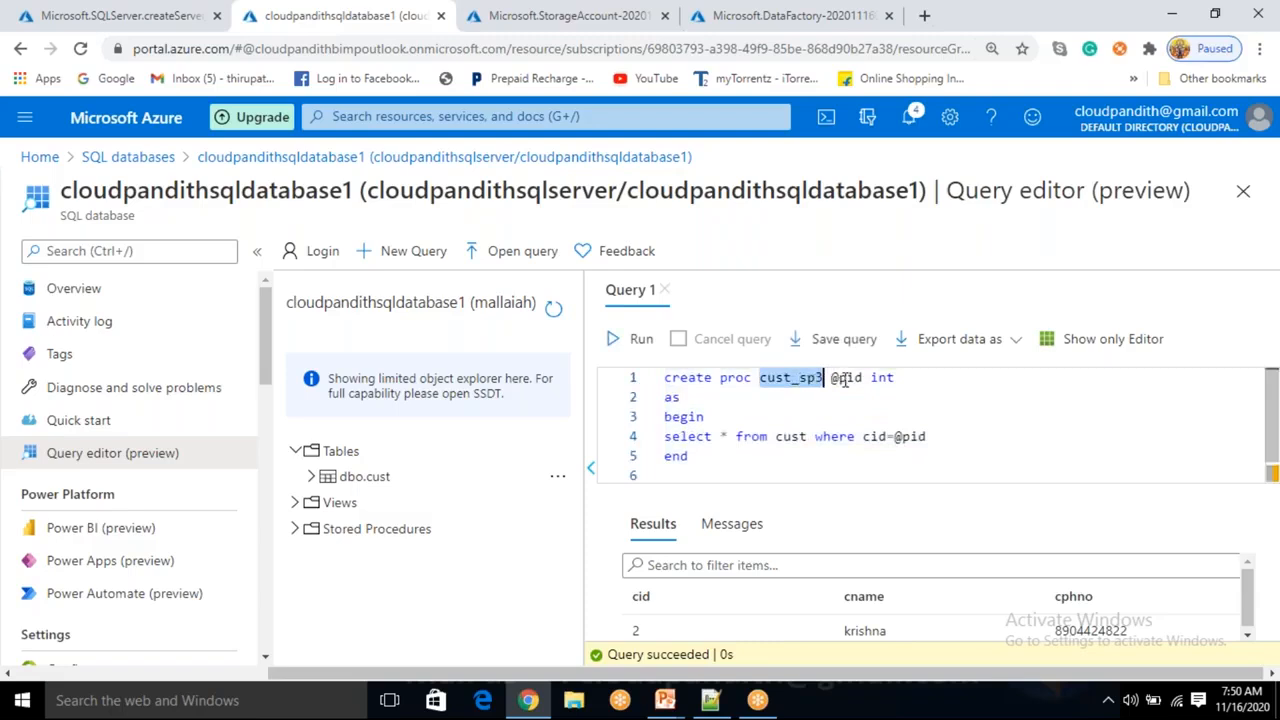
double_click(845, 380)
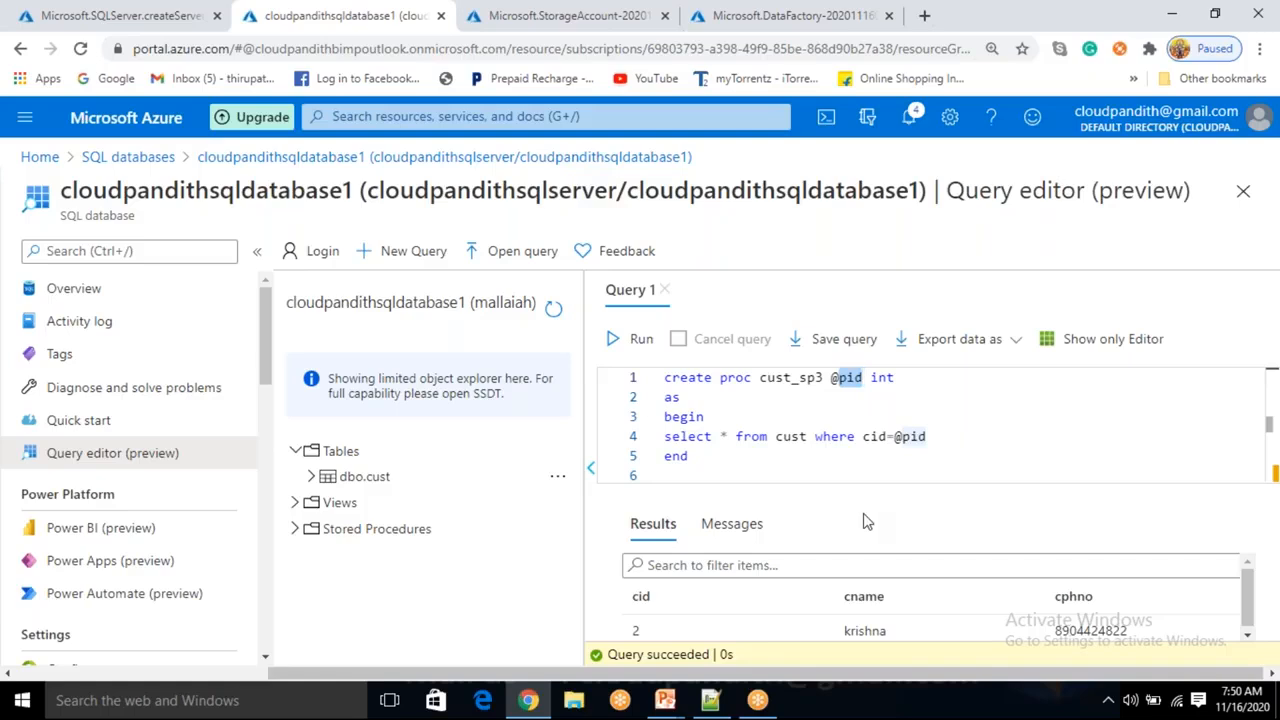
Open the cloudpandithblobstorage storage account from its deployment and view its Containers page.
drag(718, 476, 705, 471)
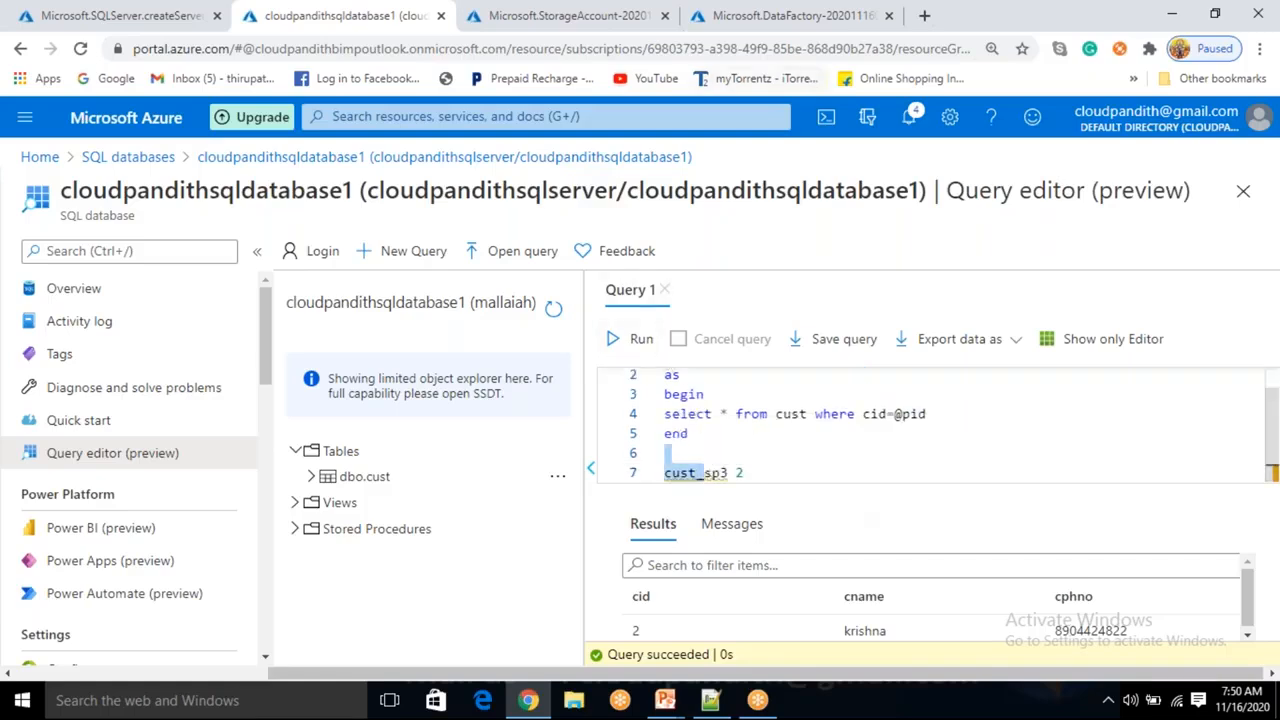
click(342, 34)
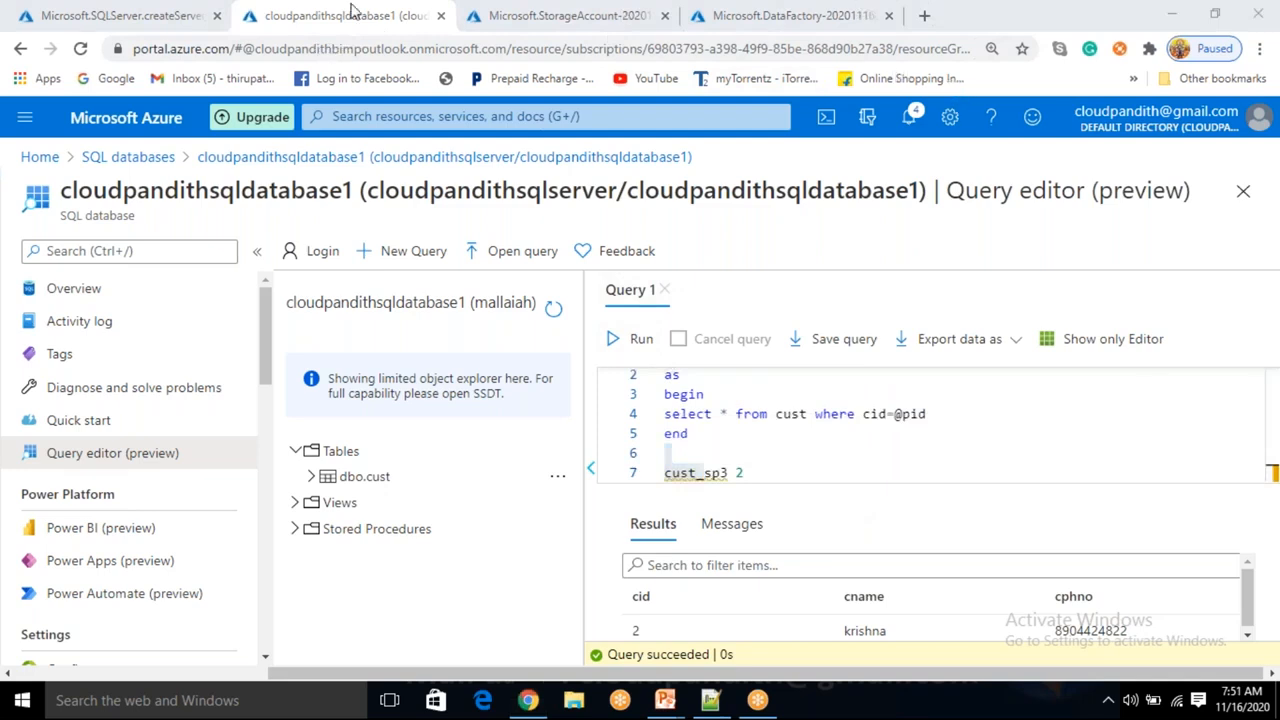
click(538, 16)
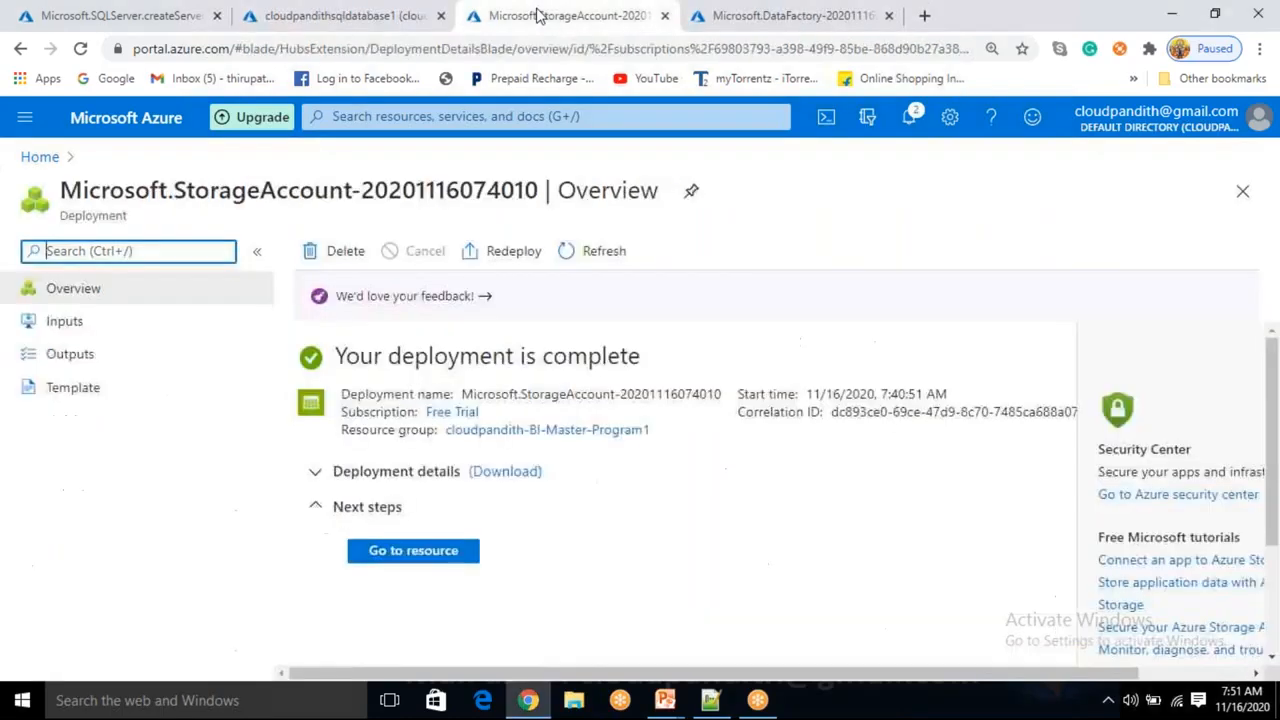
click(418, 550)
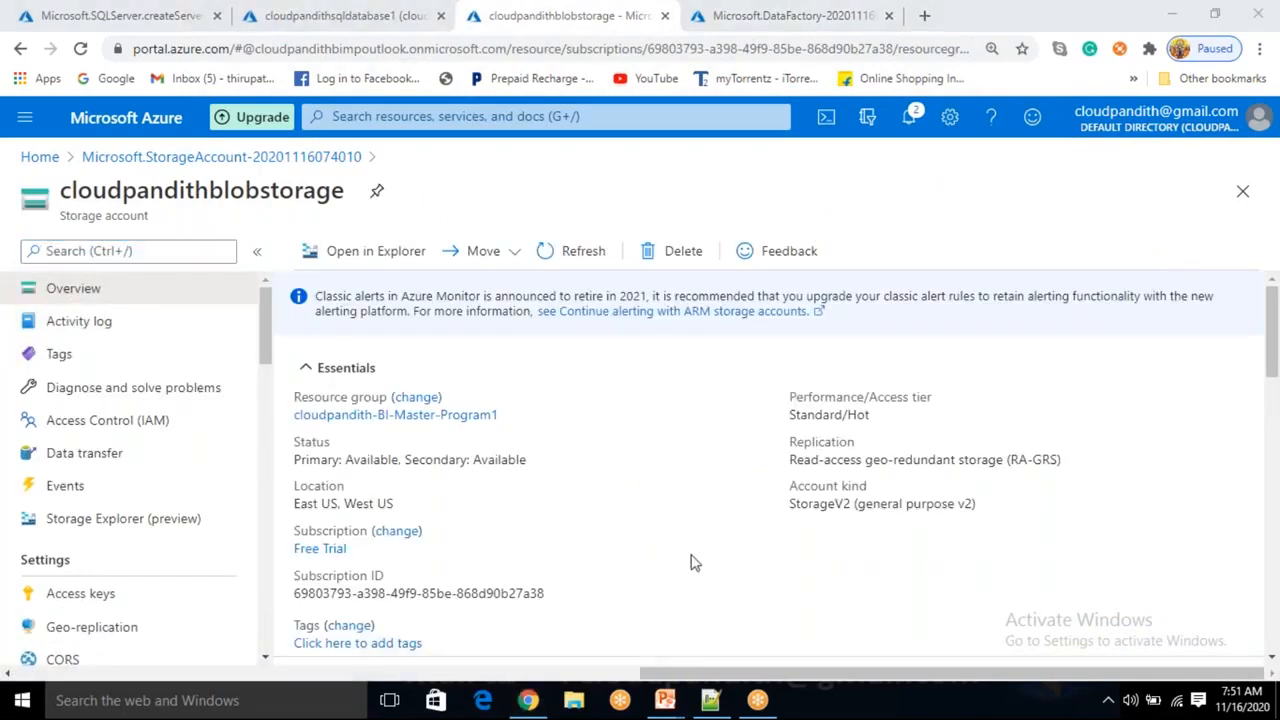
scroll(694, 563, down, 2)
click(415, 528)
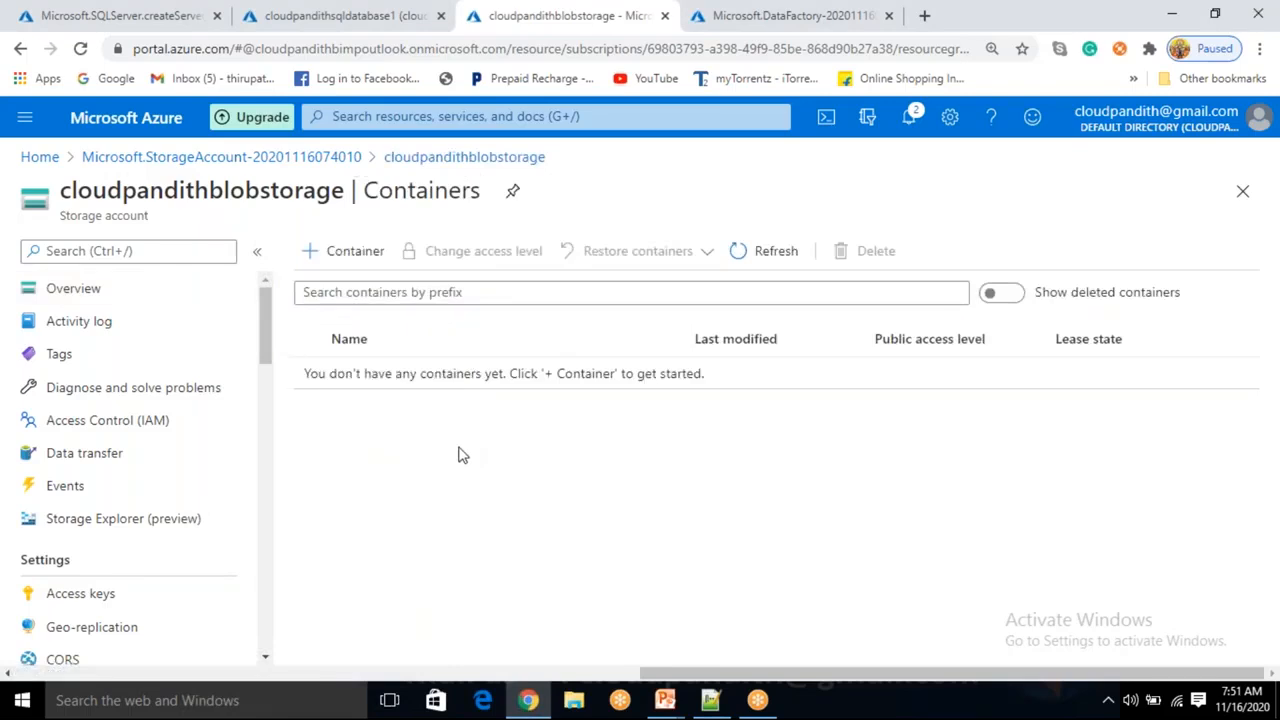
Open the cloudpandithBIMPadfv2 data factory from its deployment and launch Author & Monitor.
click(712, 20)
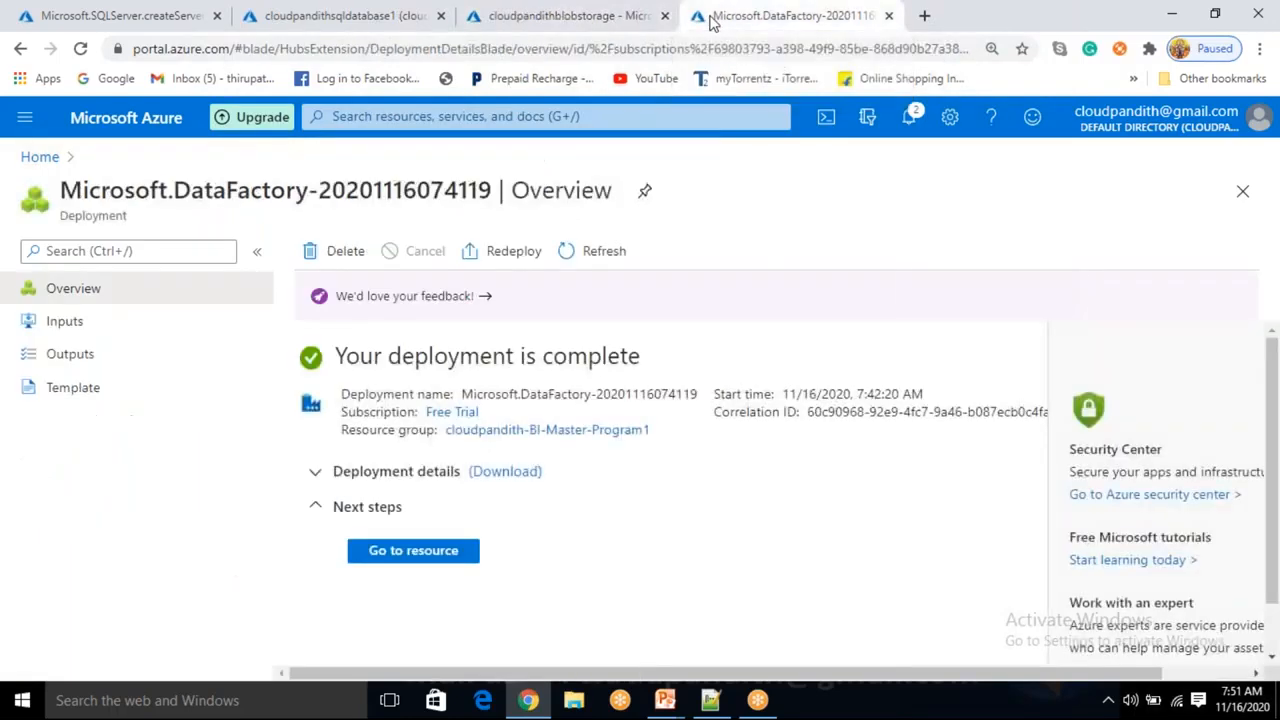
click(425, 552)
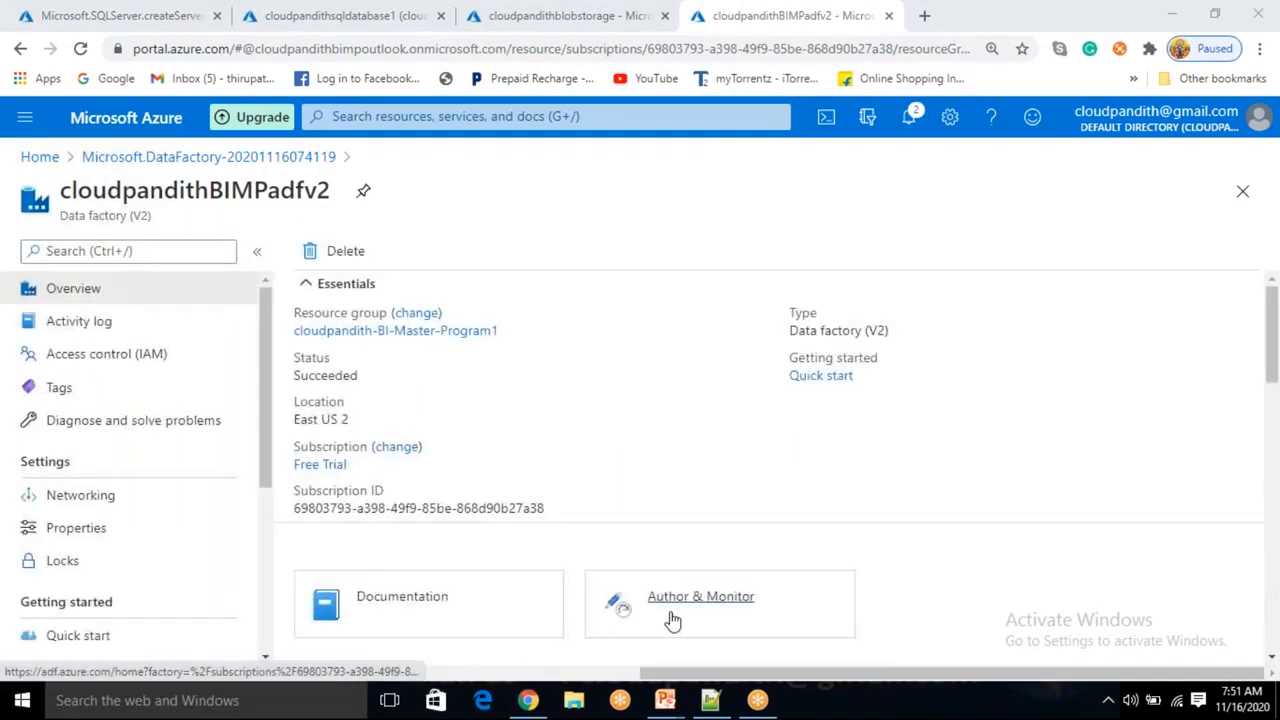
click(672, 618)
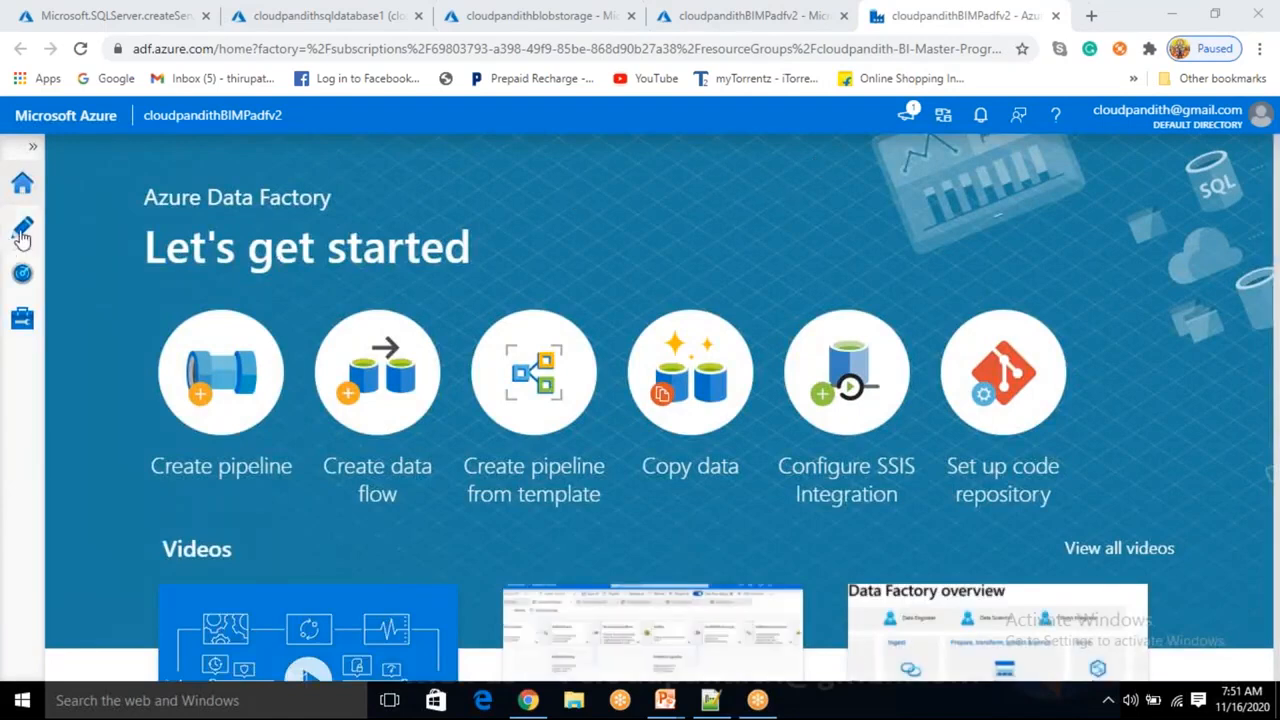
Review the integration runtimes and linked services in the data factory's Manage hub.
click(22, 318)
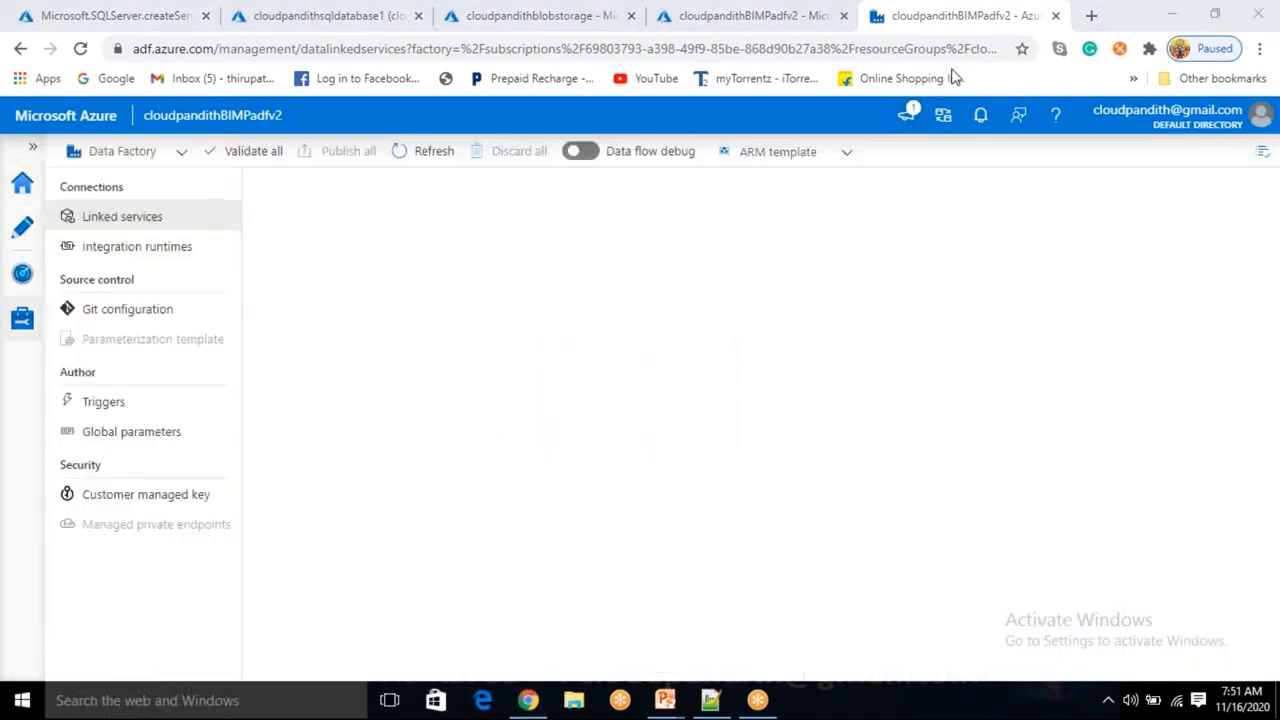
click(117, 256)
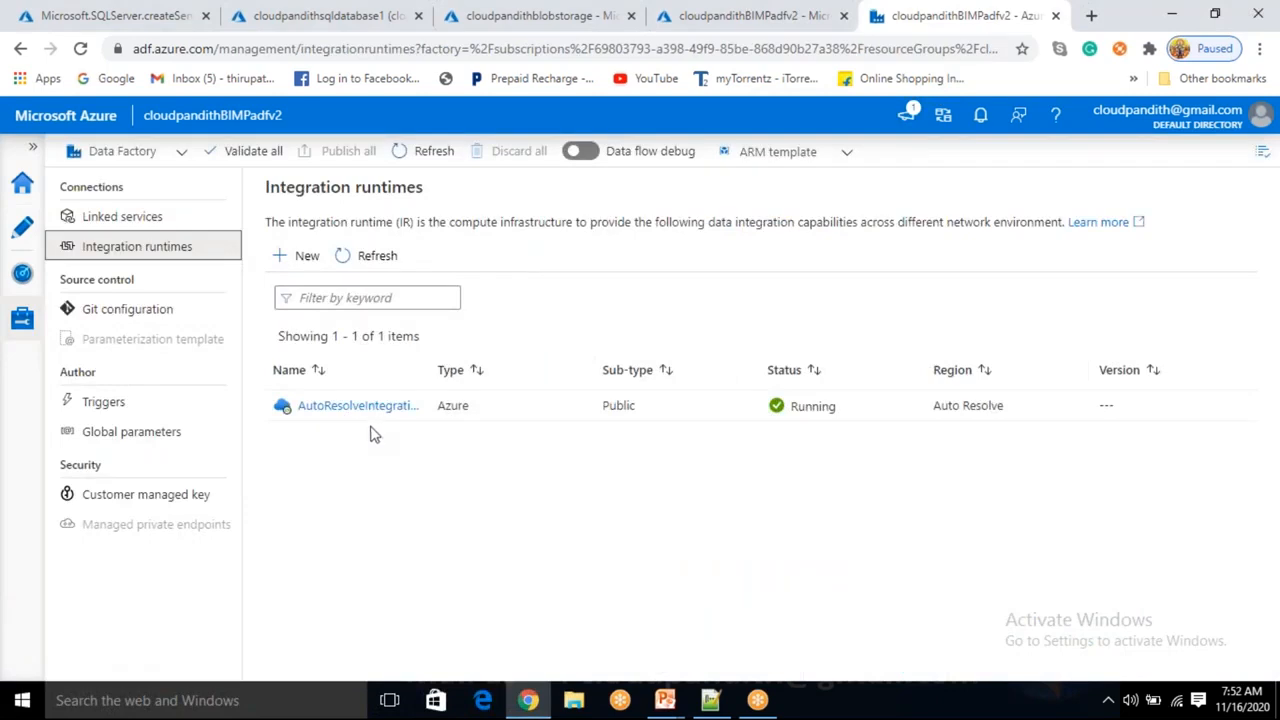
click(155, 228)
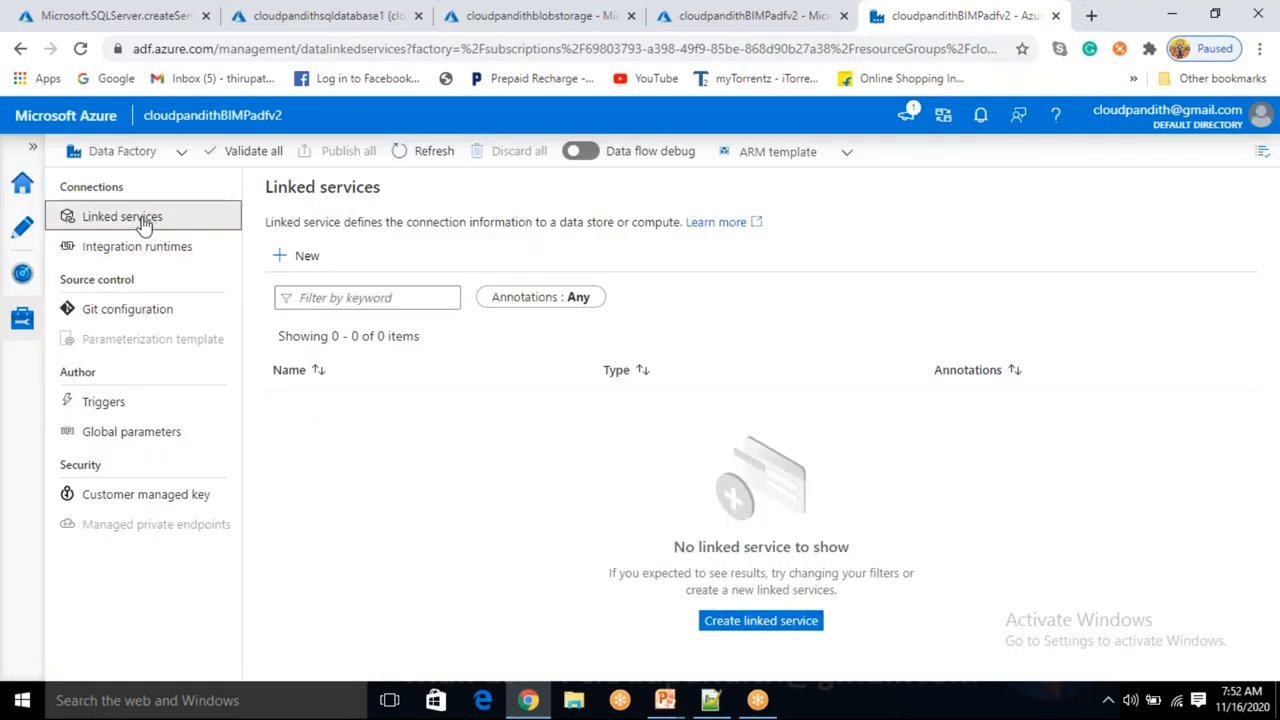
Start a new Azure Blob Storage linked service and name it LS_ABS.
click(308, 256)
click(990, 595)
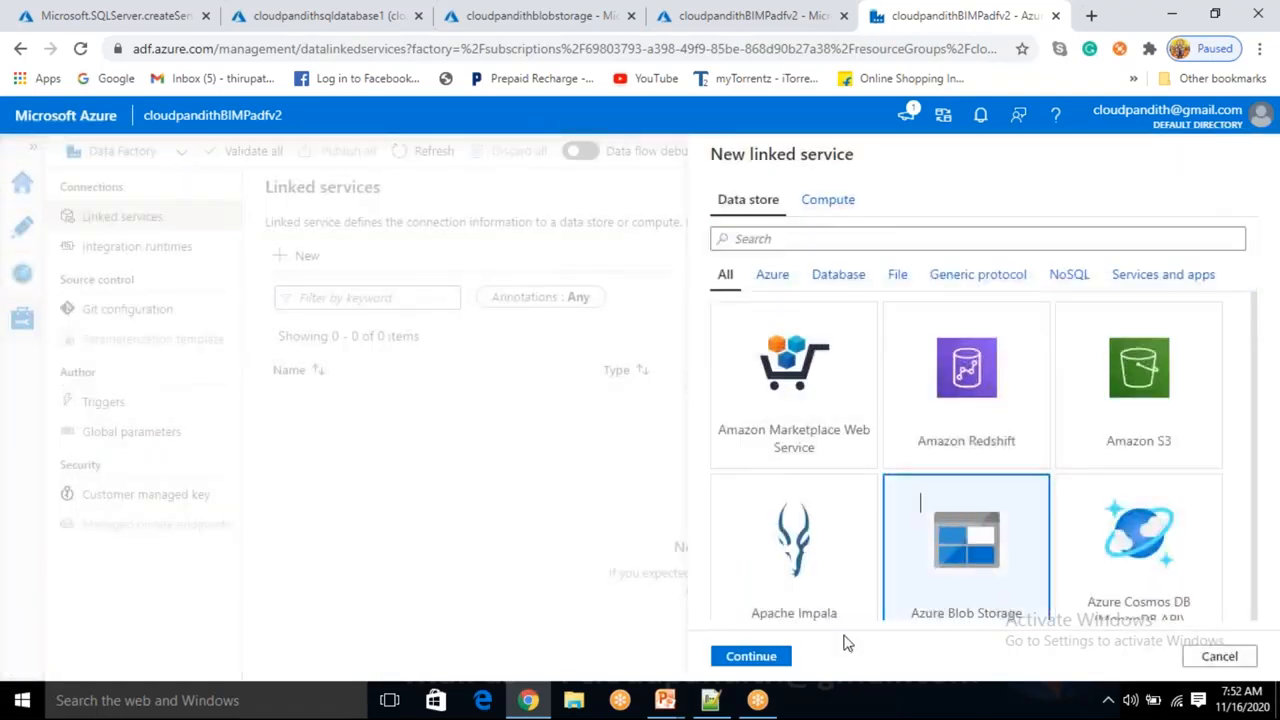
click(751, 656)
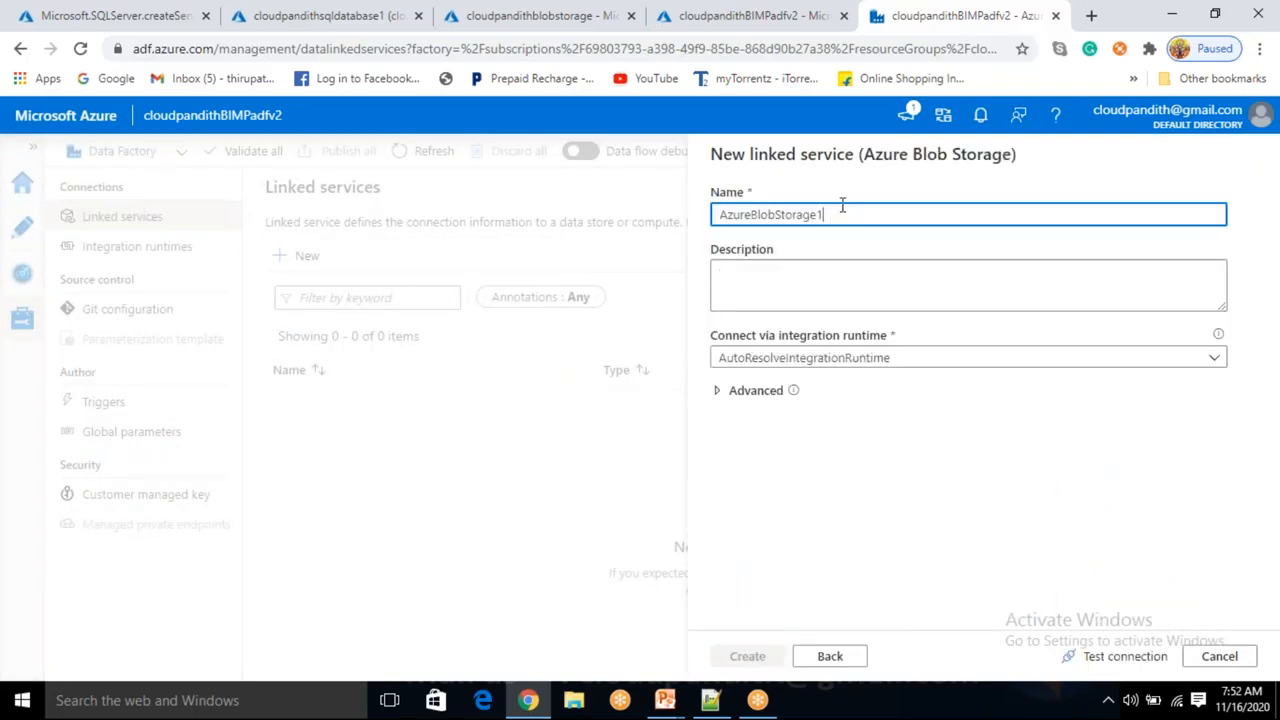
drag(828, 218, 680, 220)
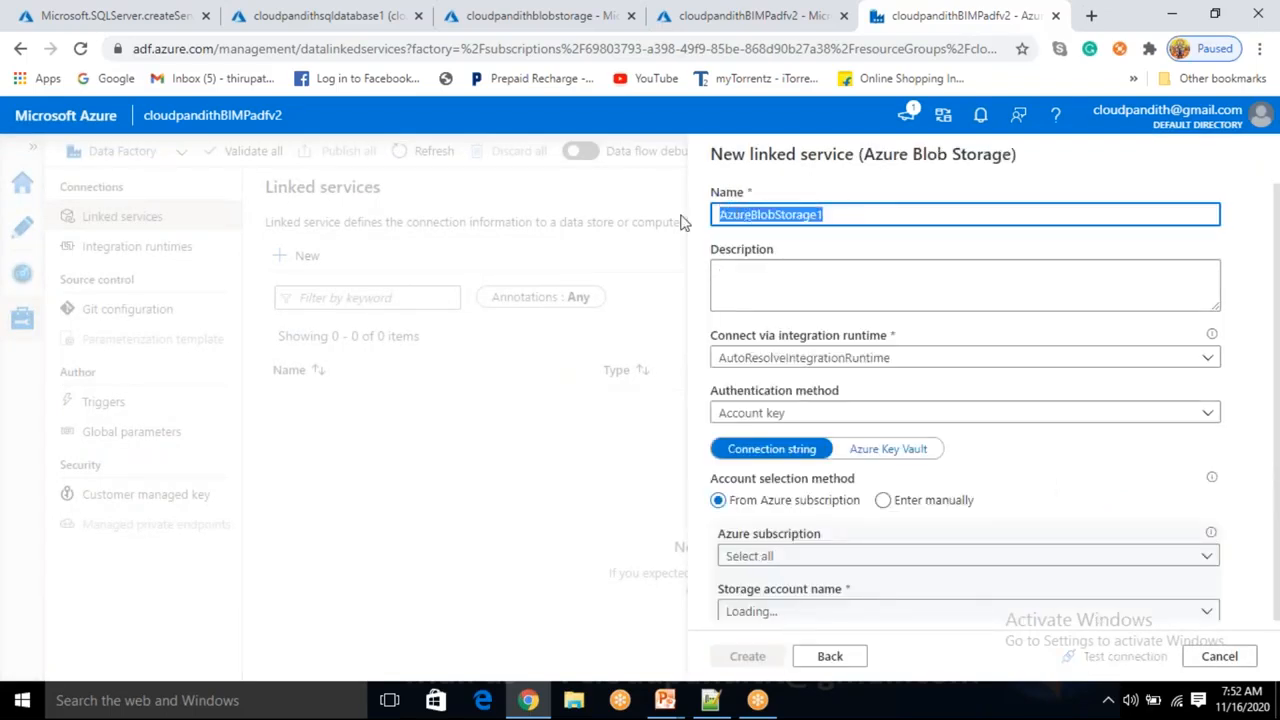
key(BackSpace)
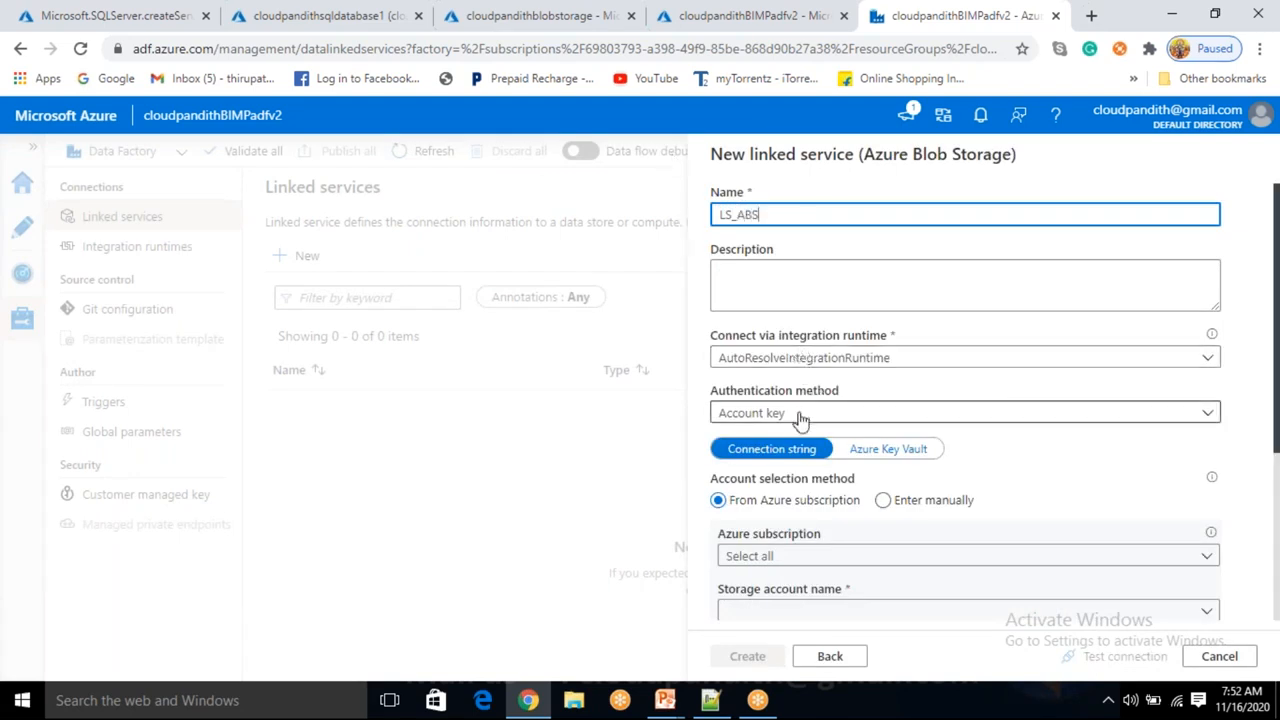
Select the Free Trial subscription and the cloudpandithblobstorage storage account for the linked service.
scroll(800, 418, down, 1)
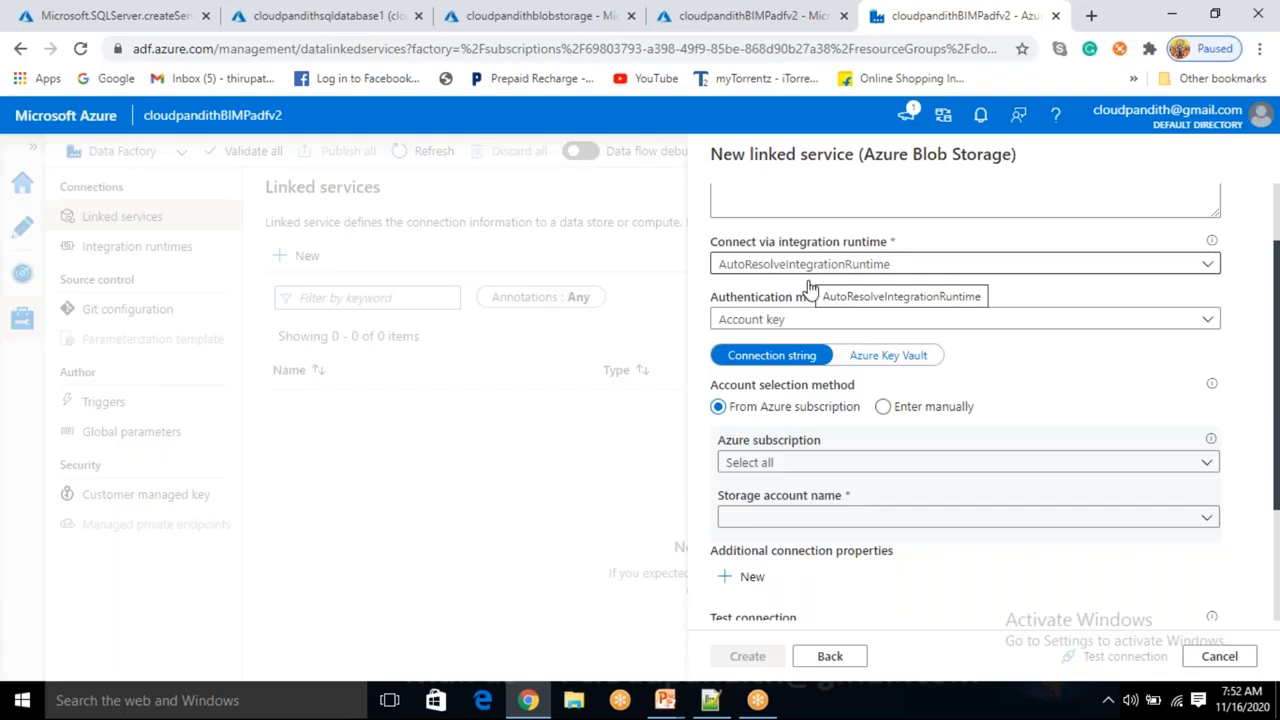
click(809, 470)
click(816, 516)
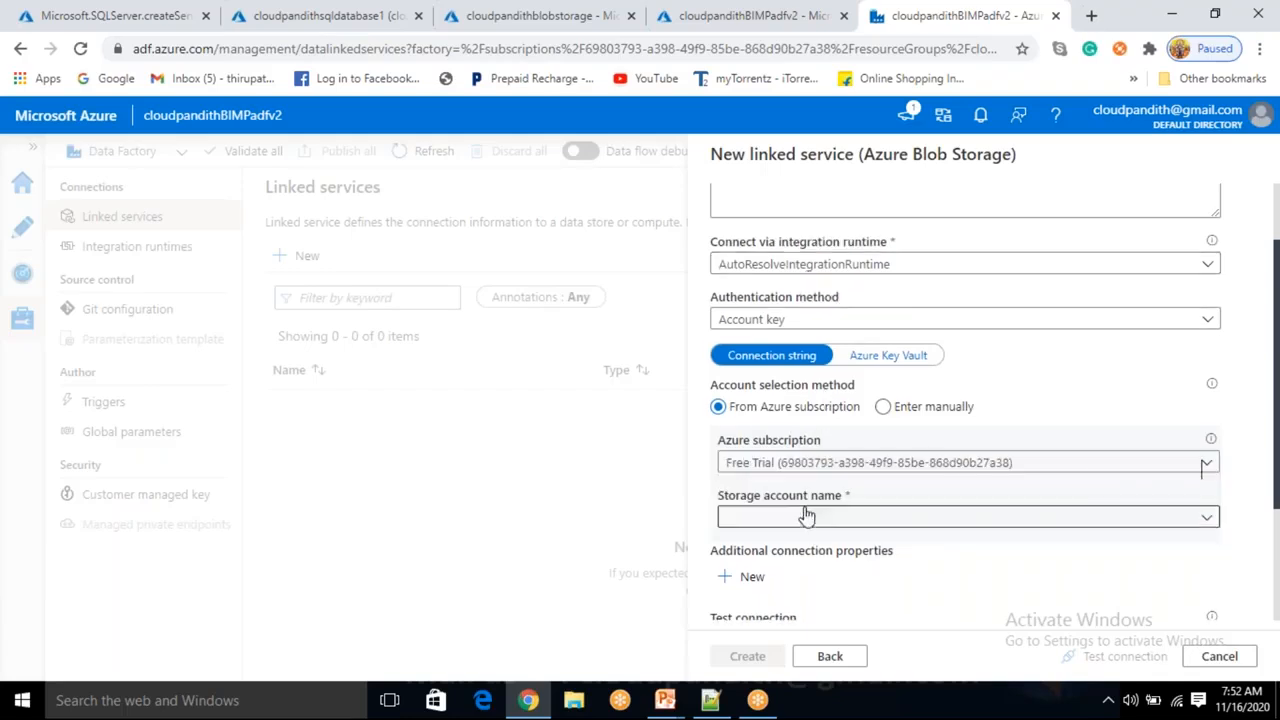
click(806, 516)
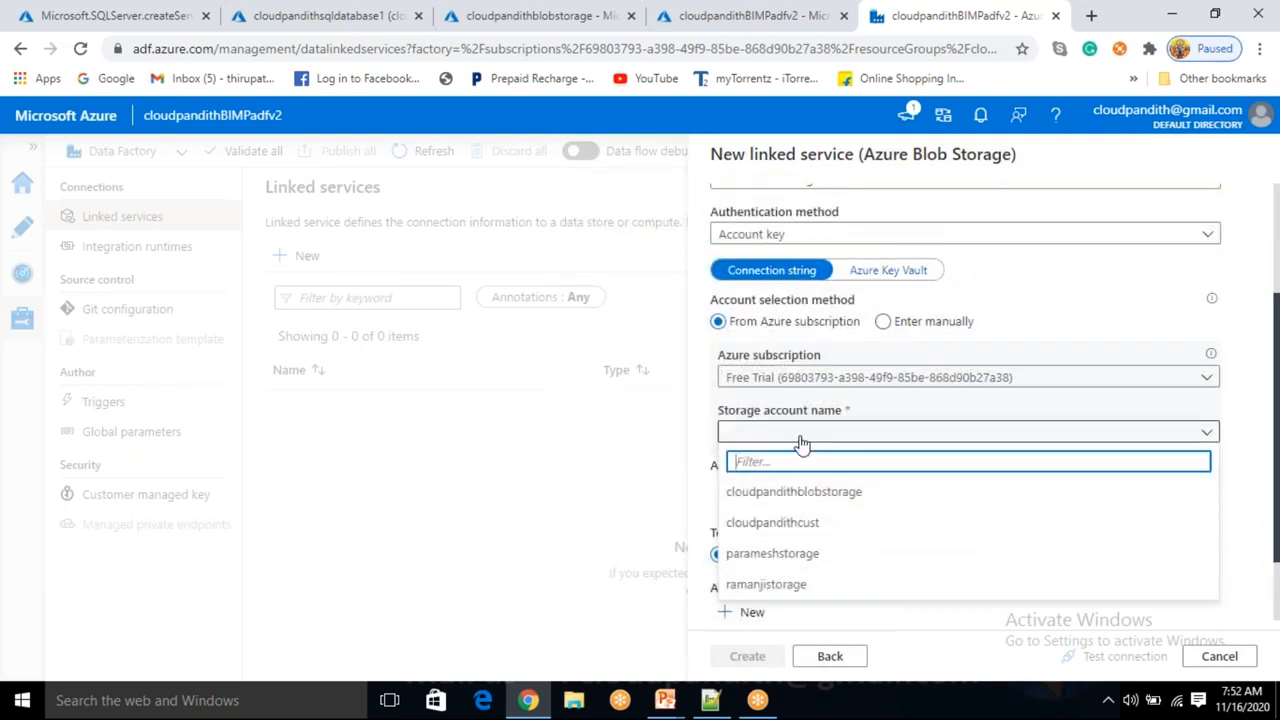
click(790, 495)
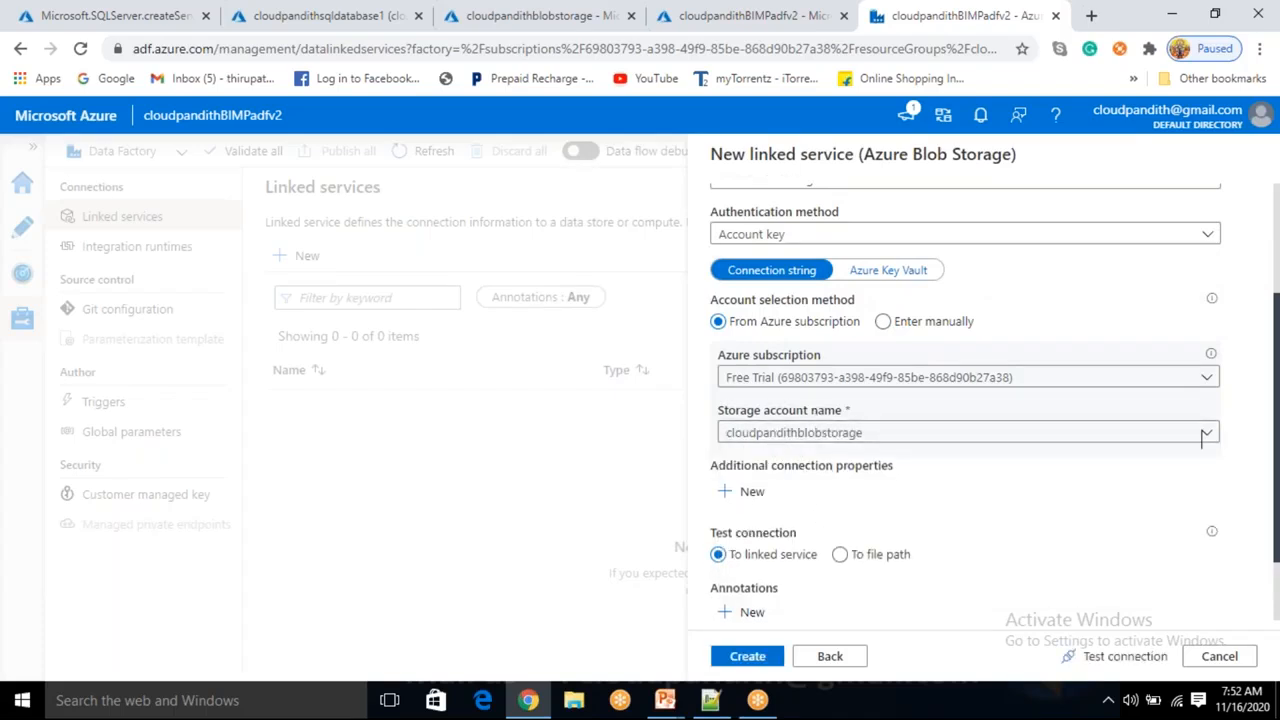
Test the blob storage linked service connection and create it.
click(1122, 656)
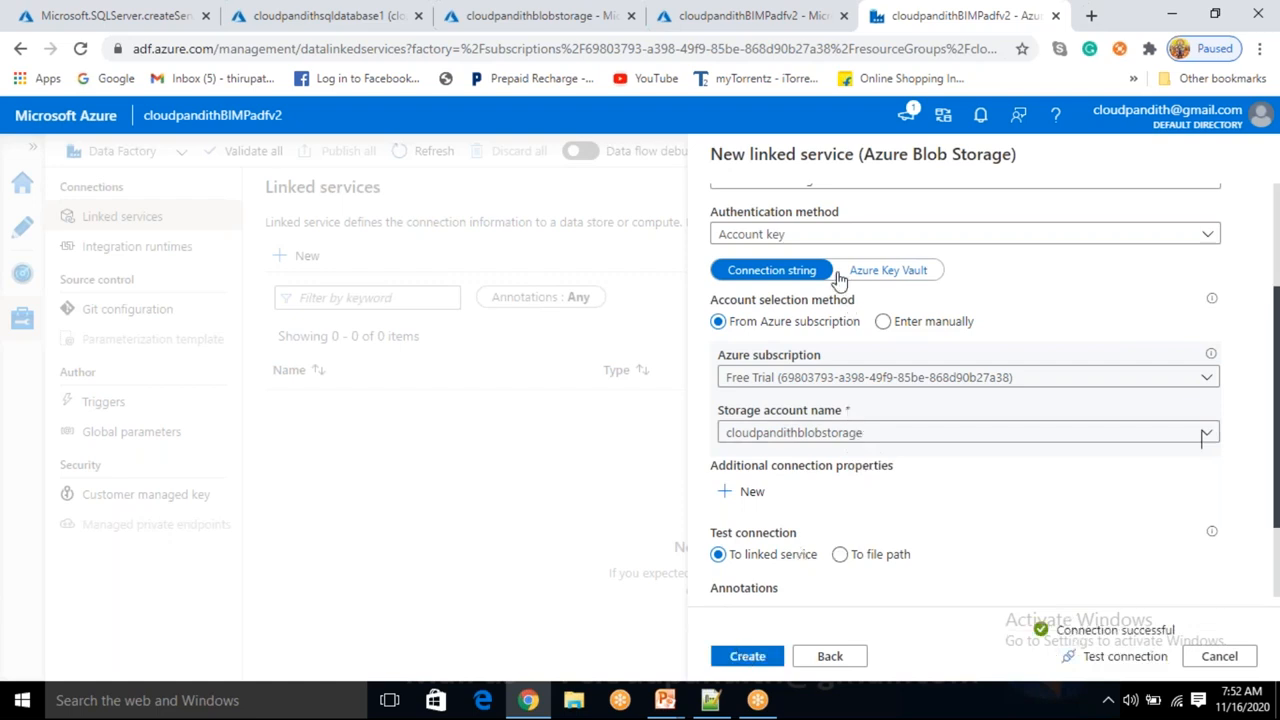
click(810, 240)
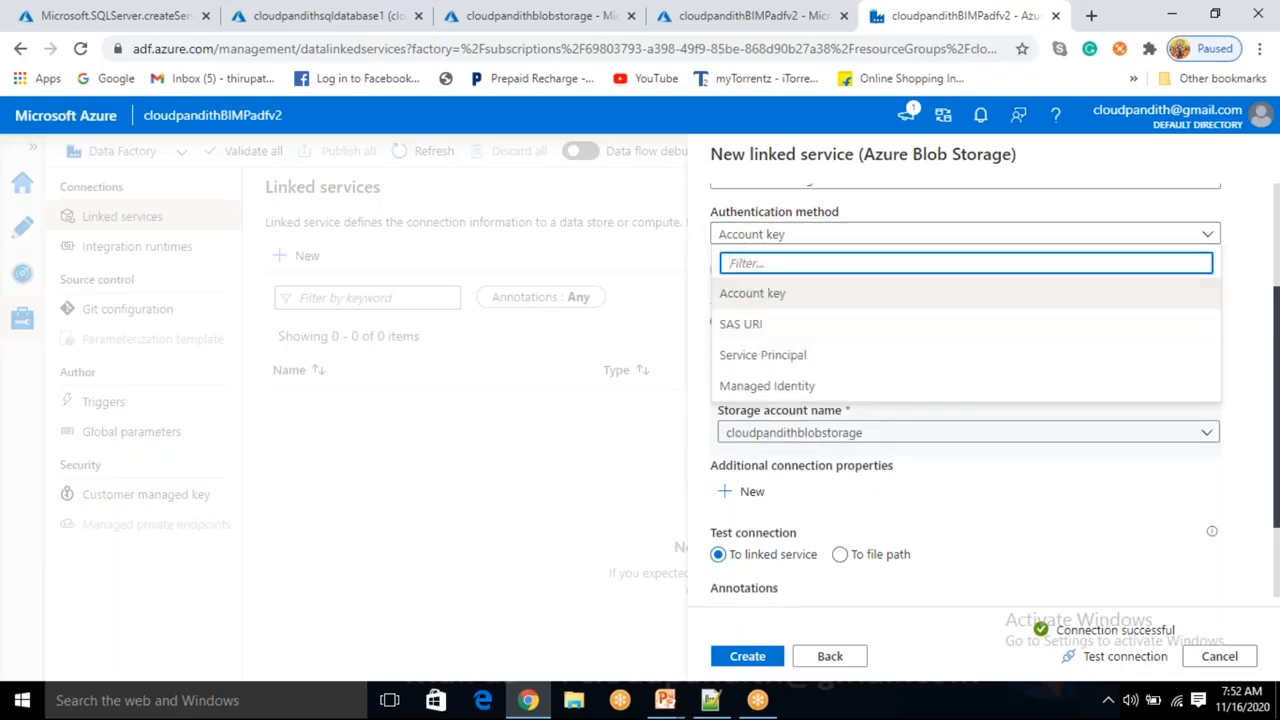
click(1040, 540)
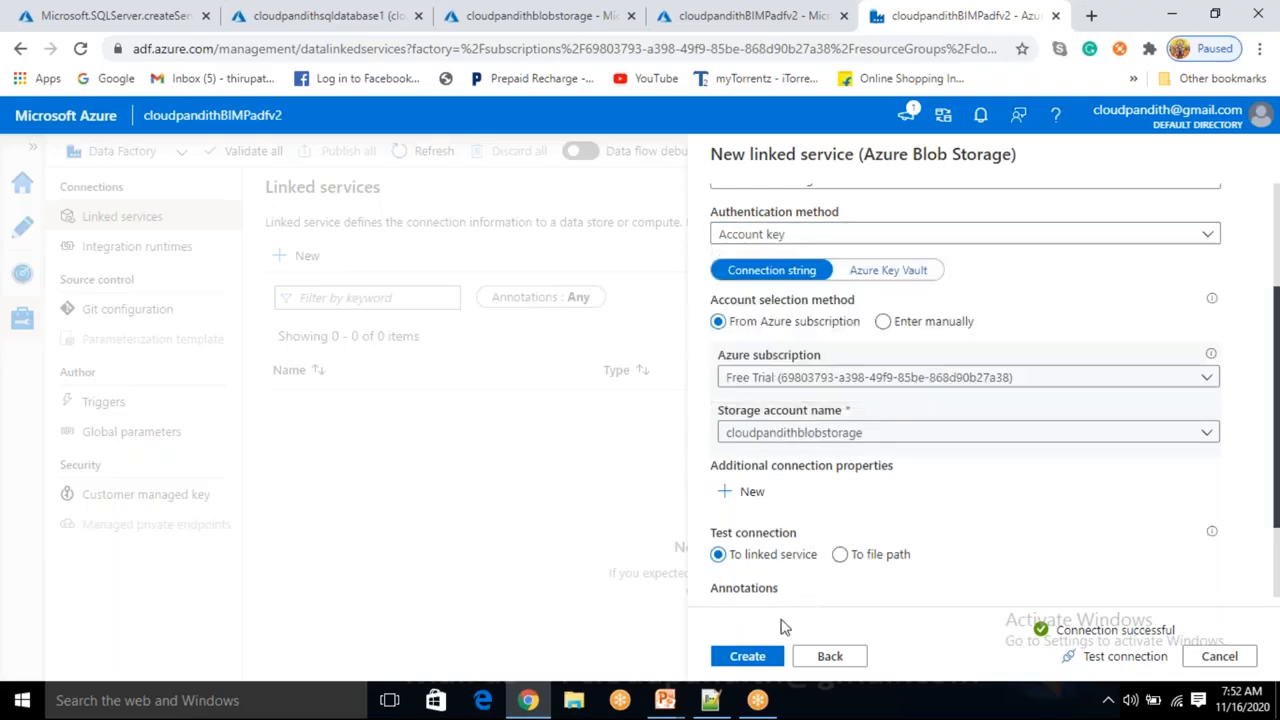
click(758, 655)
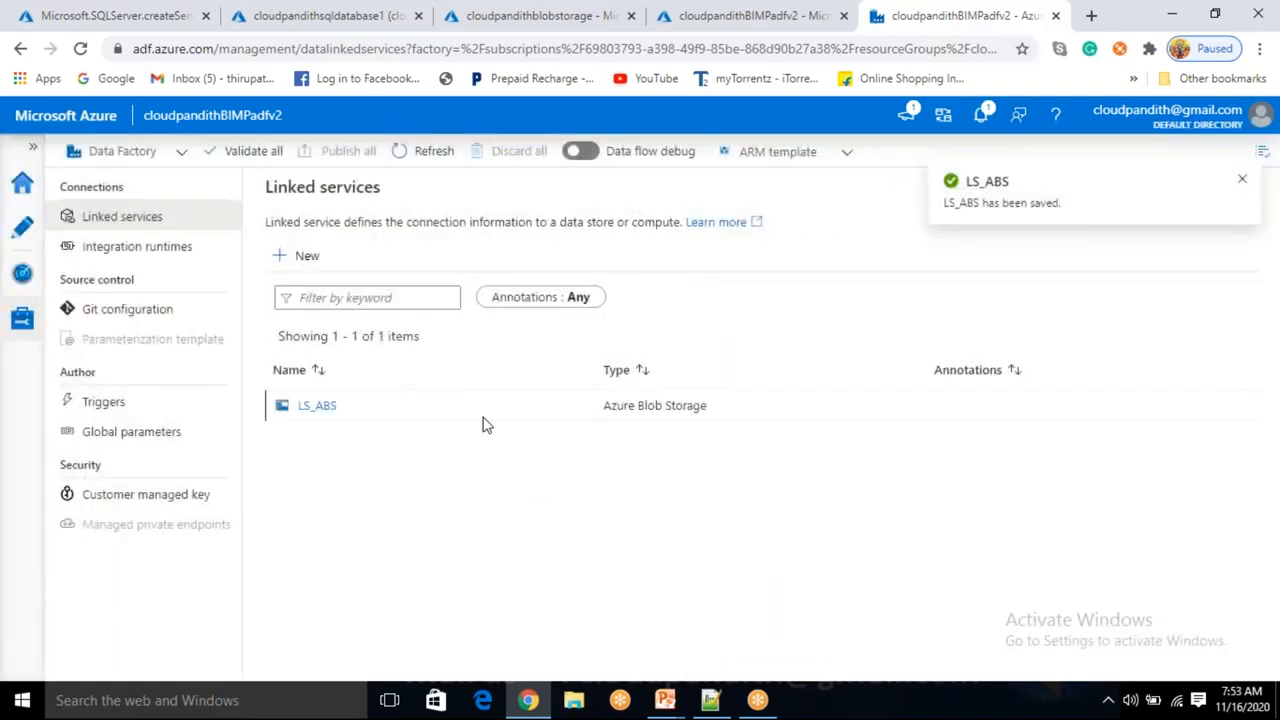
Start a new Azure SQL Database linked service, found by searching SQL DA, and name it LS_ASDB.
click(304, 262)
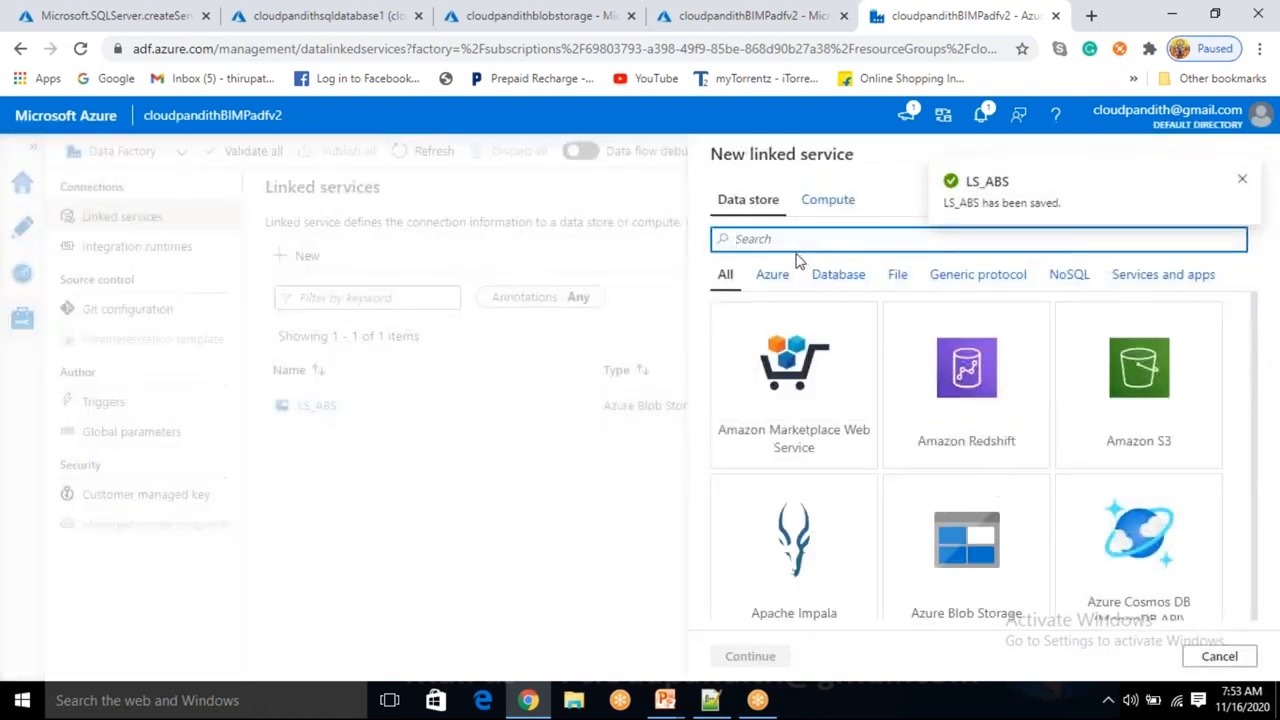
text(SQL DA)
click(795, 368)
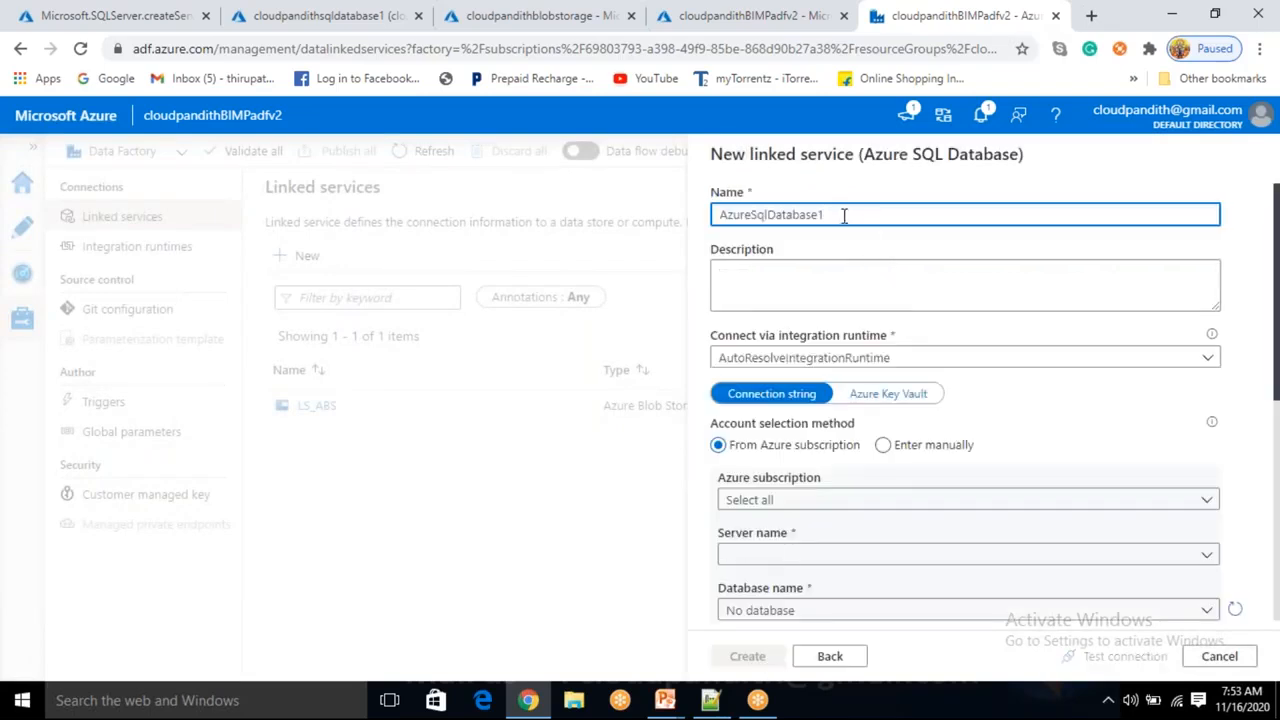
drag(843, 214, 706, 233)
key(BackSpace)
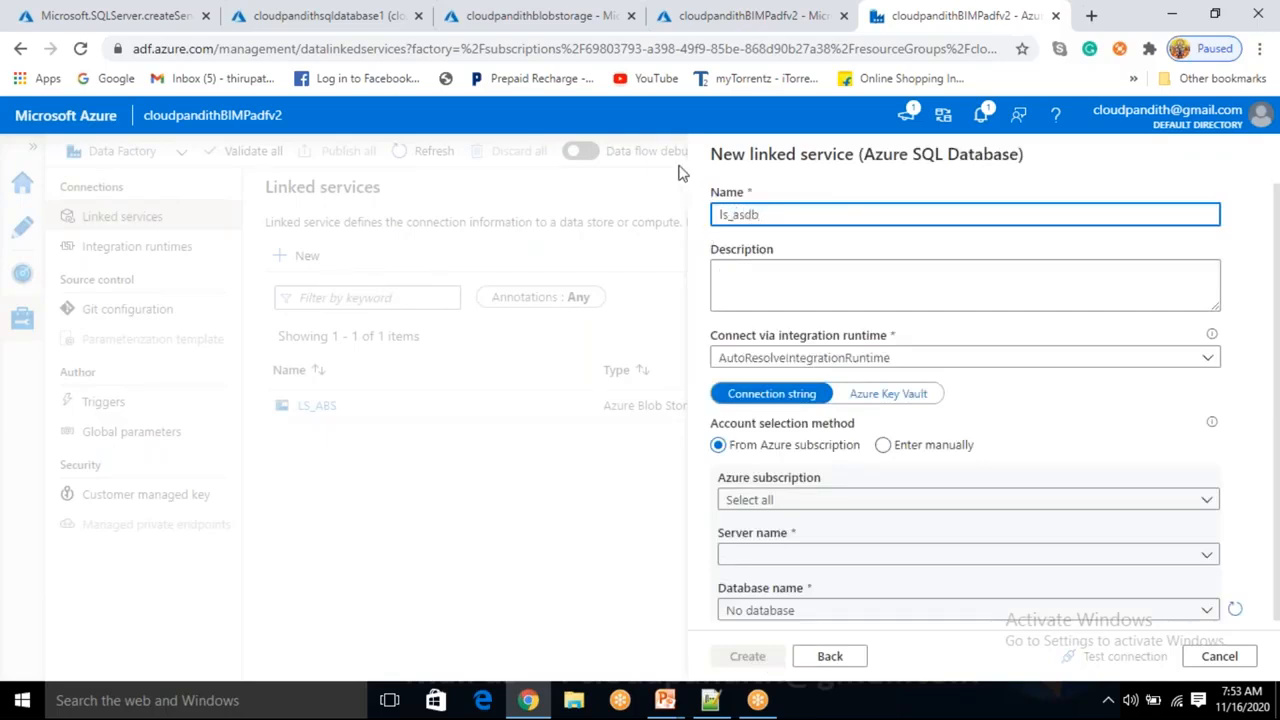
key(ctrl+a)
text(L)
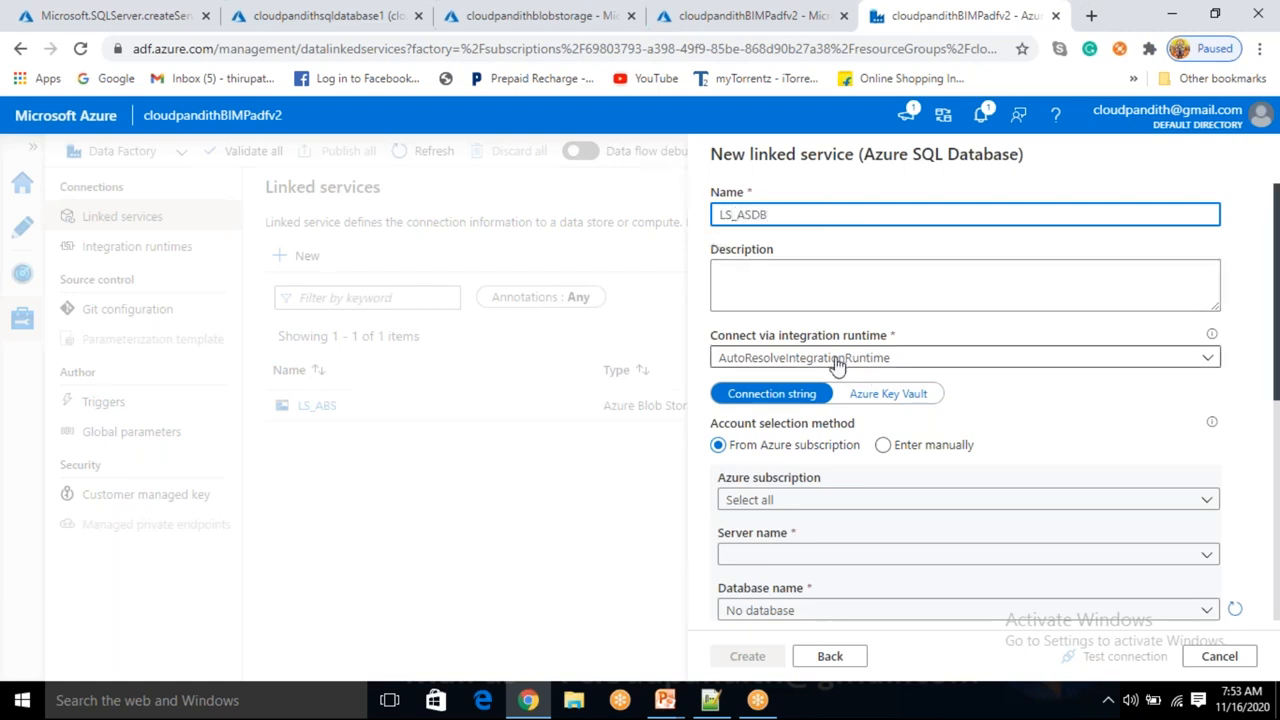
Select the Free Trial subscription, server cloudpandithsqlserver and database cloudpandithsqldatabase1 for the SQL linked service.
scroll(836, 370, down, 1)
click(800, 406)
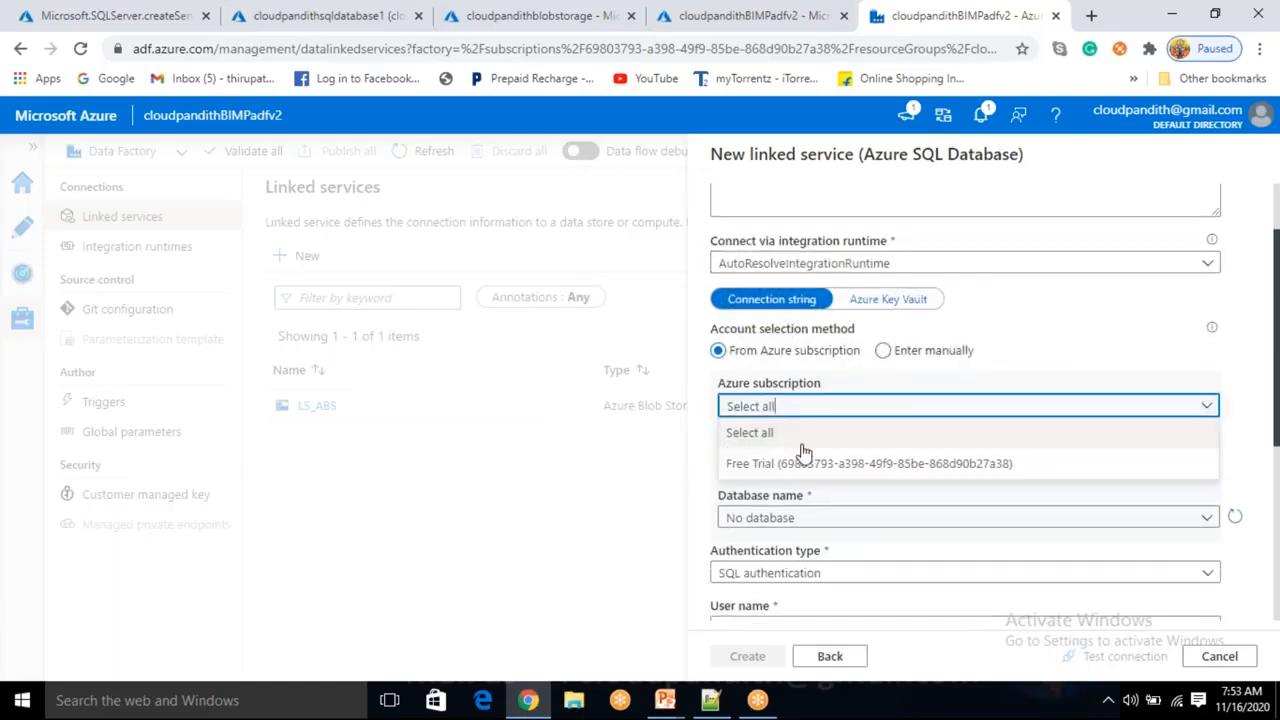
click(806, 461)
click(803, 459)
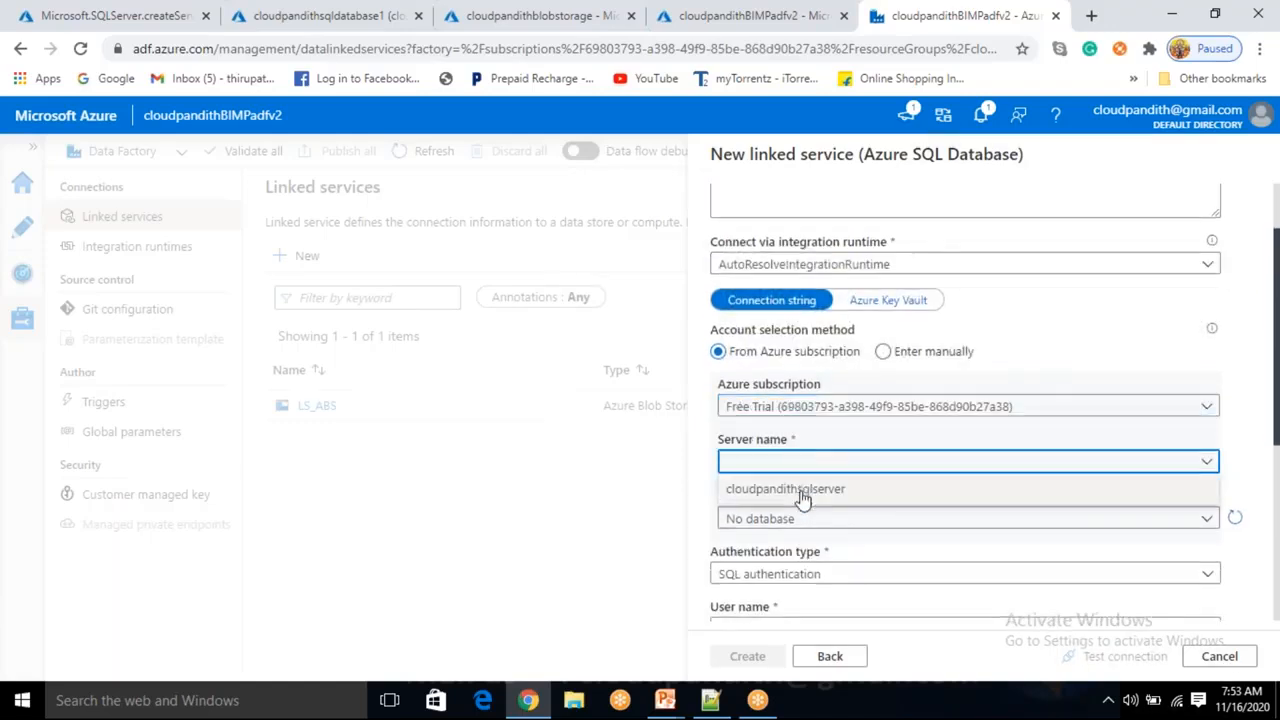
click(800, 488)
click(803, 517)
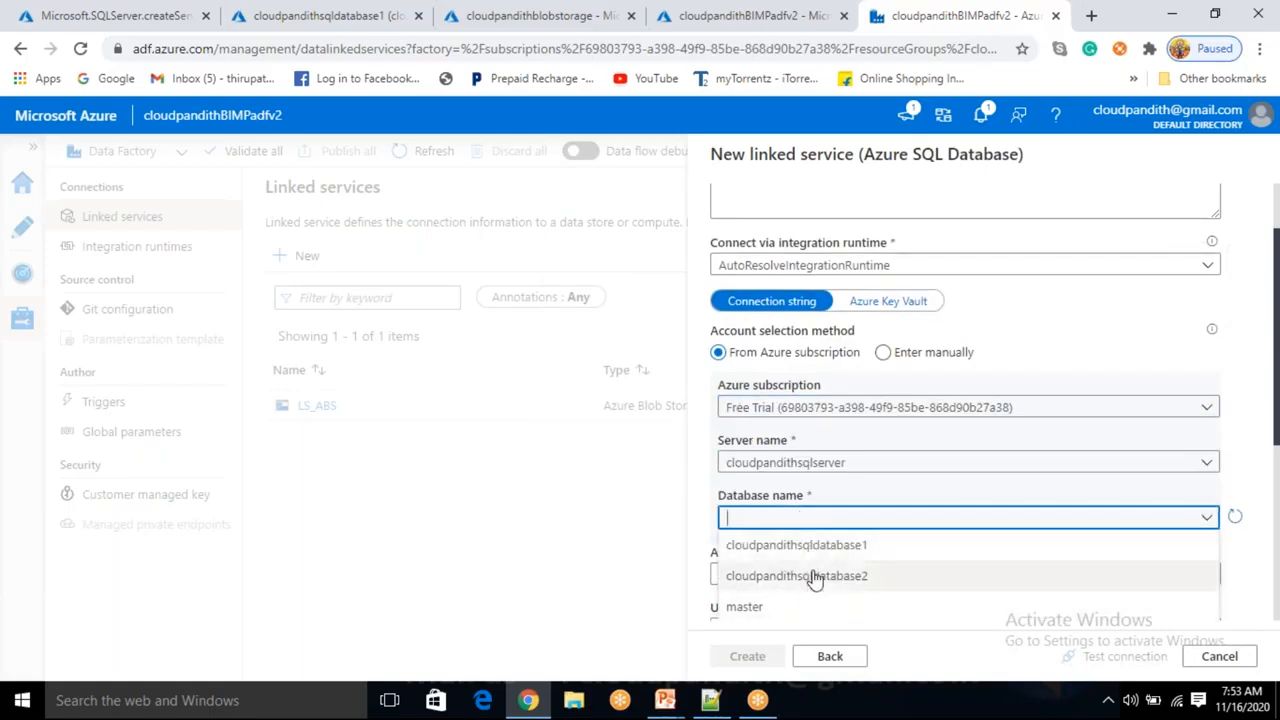
click(818, 548)
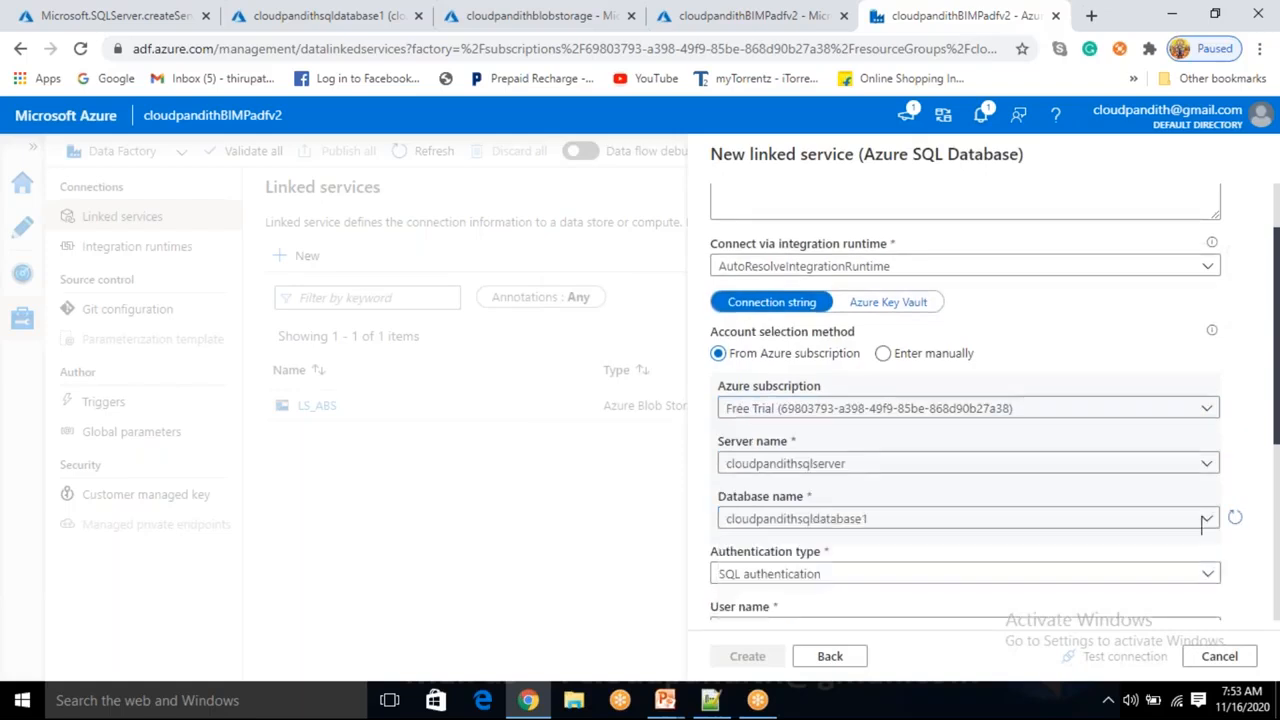
Set the SQL linked service's authentication type to SQL authentication.
scroll(800, 450, down, 2)
scroll(790, 440, up, 1)
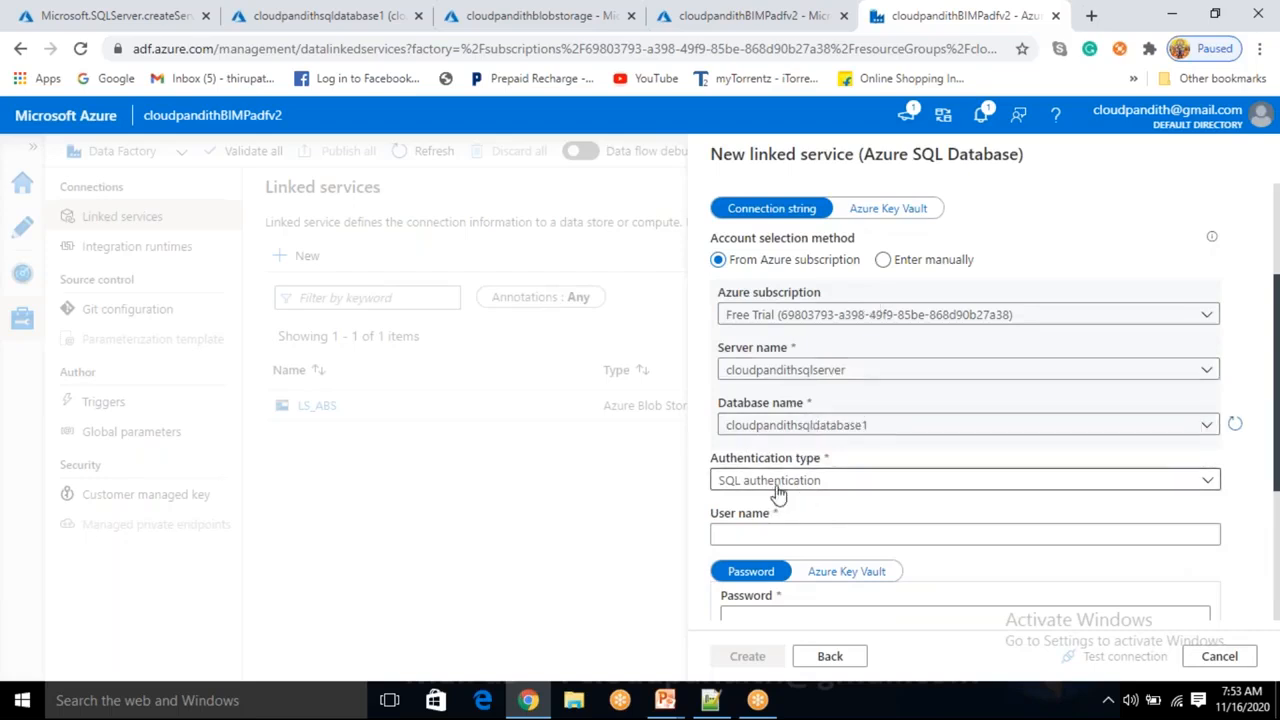
scroll(788, 490, down, 1)
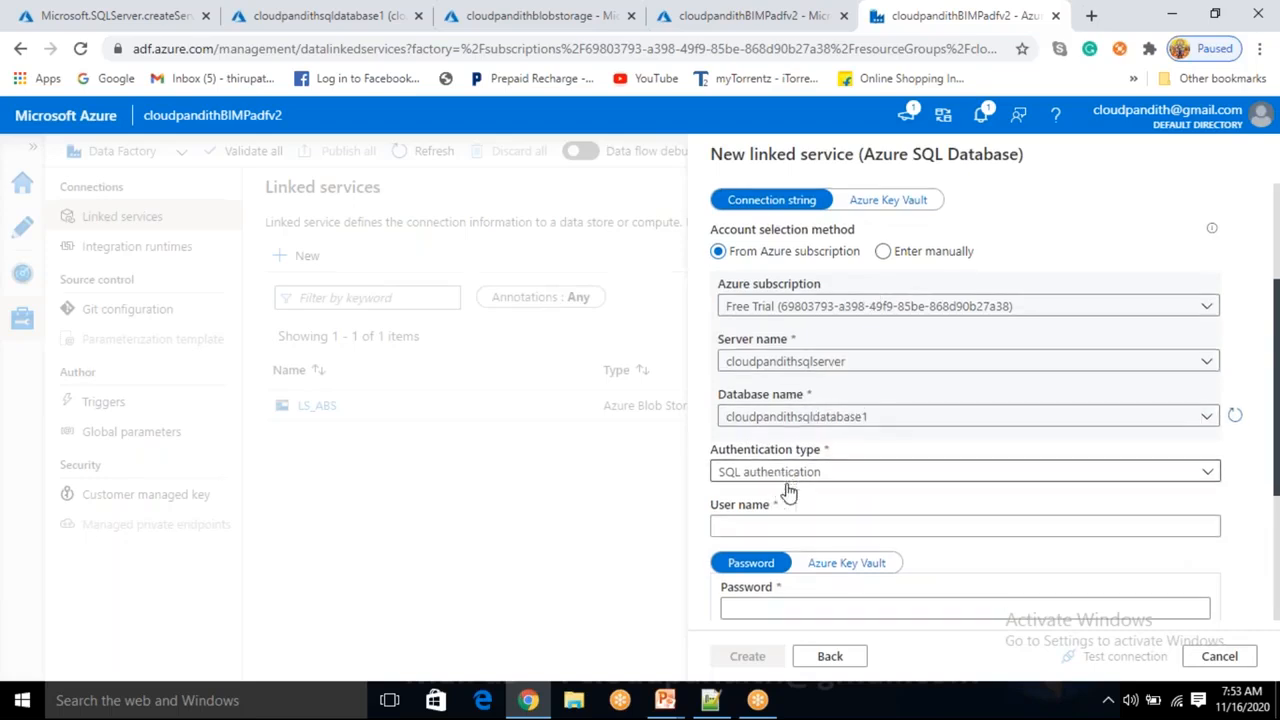
click(809, 388)
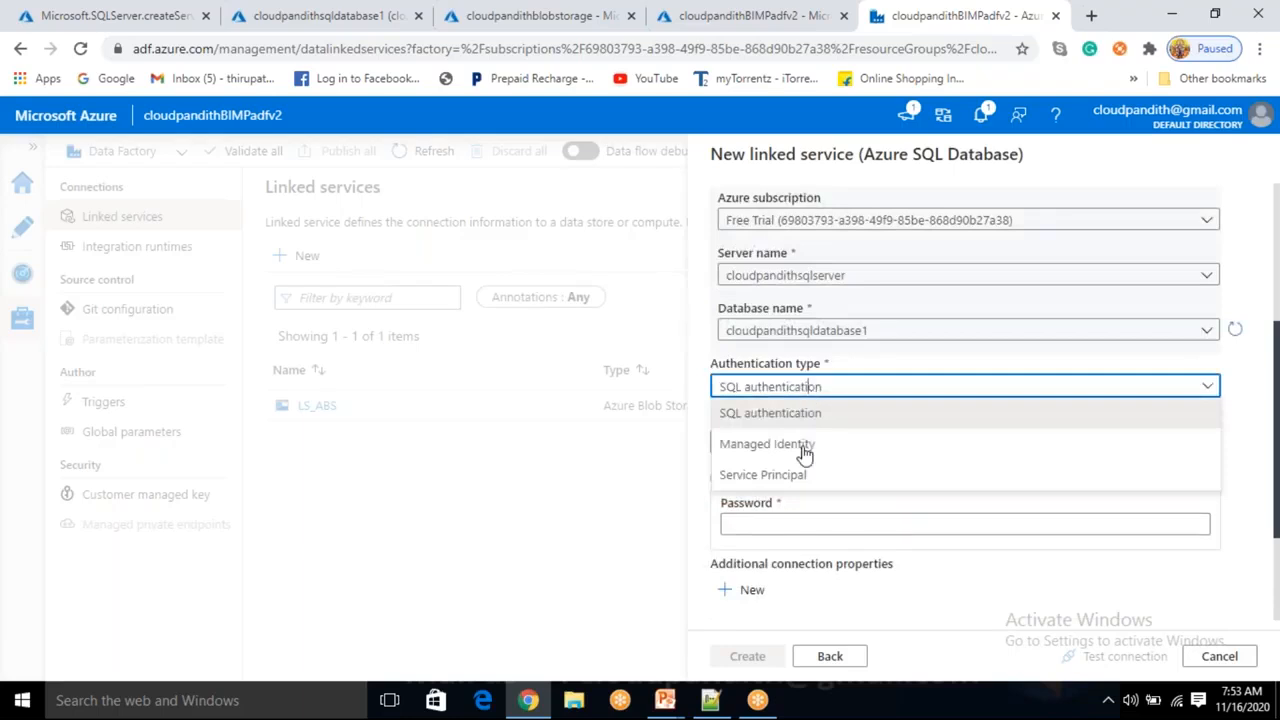
click(795, 388)
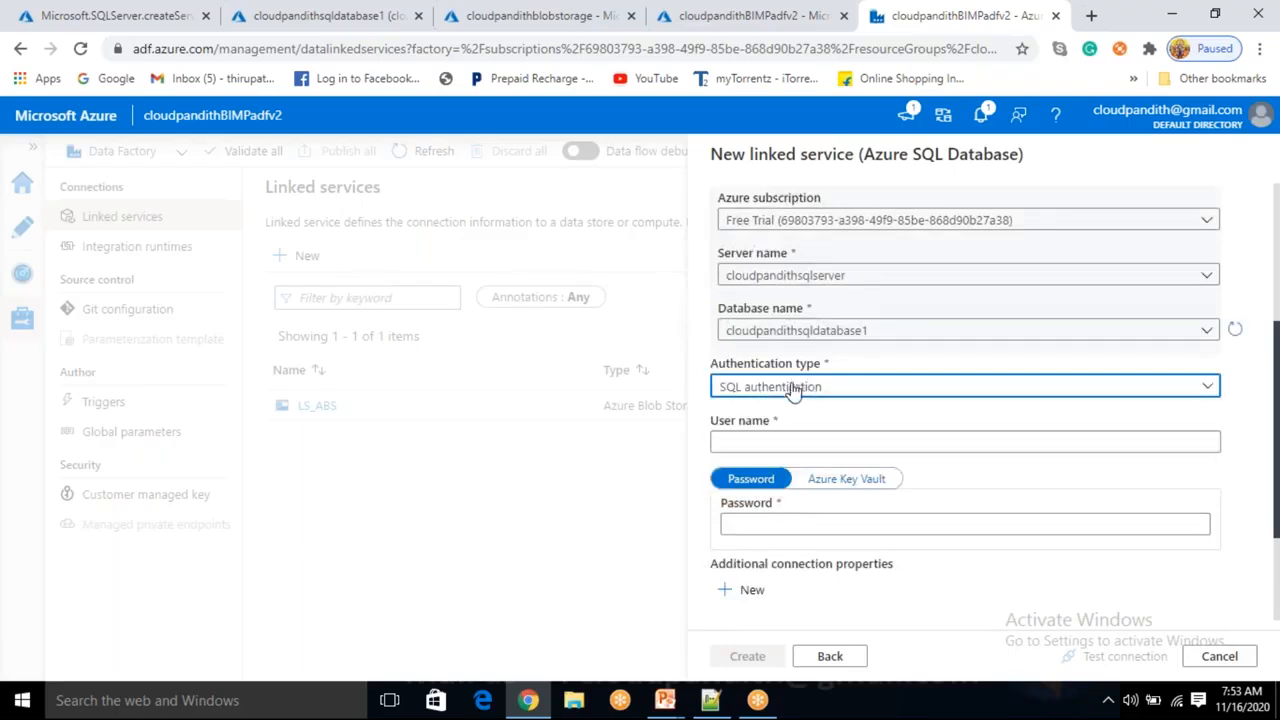
Enter the SQL login user name for the Azure SQL linked service.
click(768, 440)
text(MALLAIA)
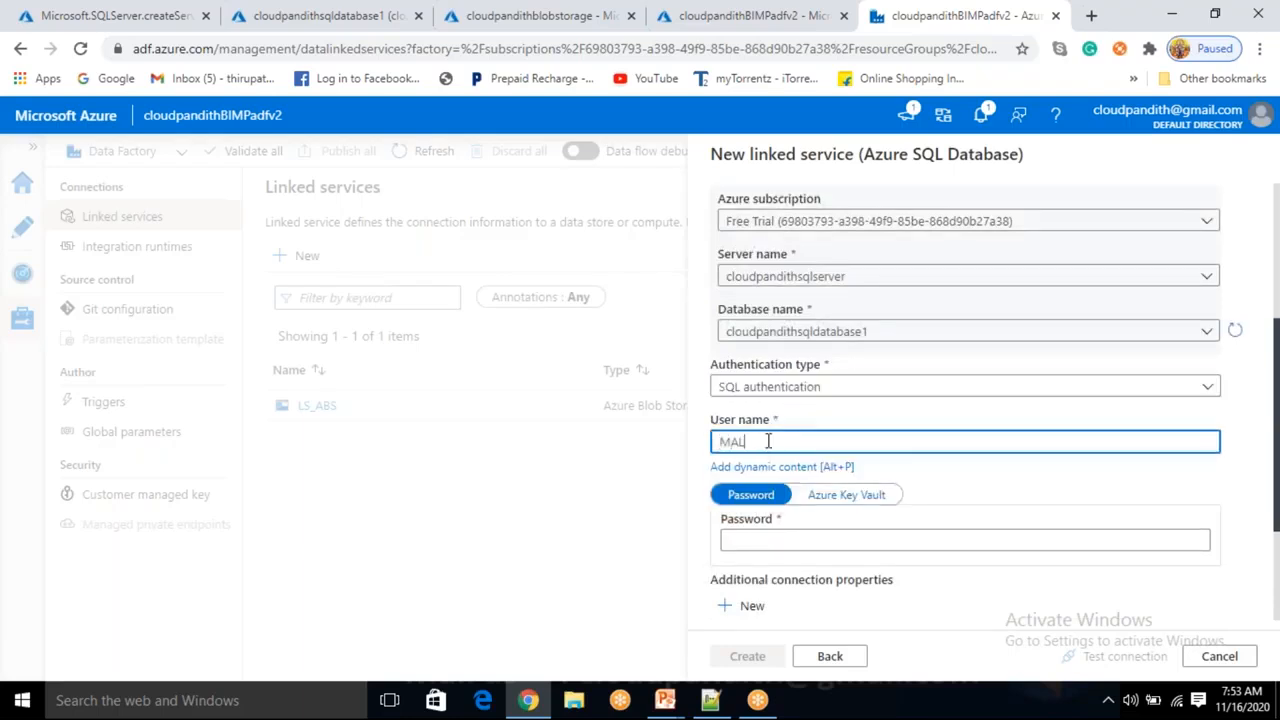
key(Tab)
click(777, 452)
text(H)
key(ctrl+a)
key(BackSpace)
text(mallaiah)
Enter the SQL login password, test the connection, and create the linked service.
key(Tab)
key(Tab)
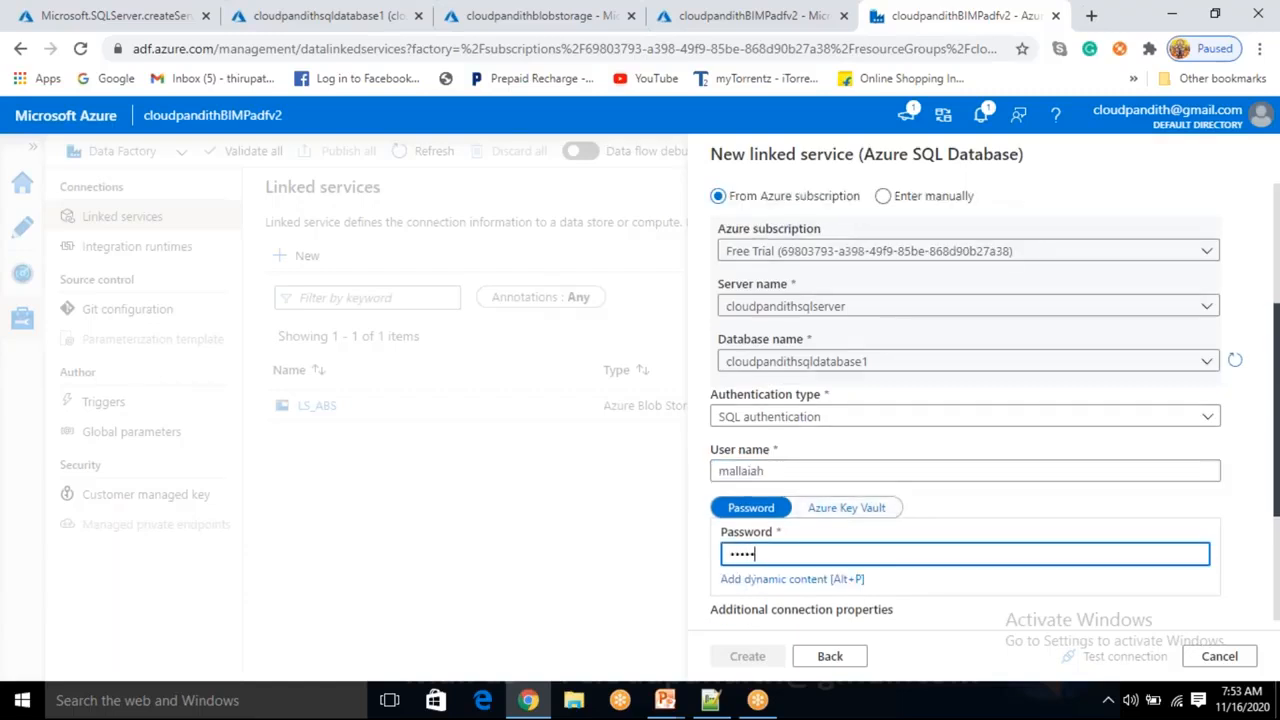
text(*)
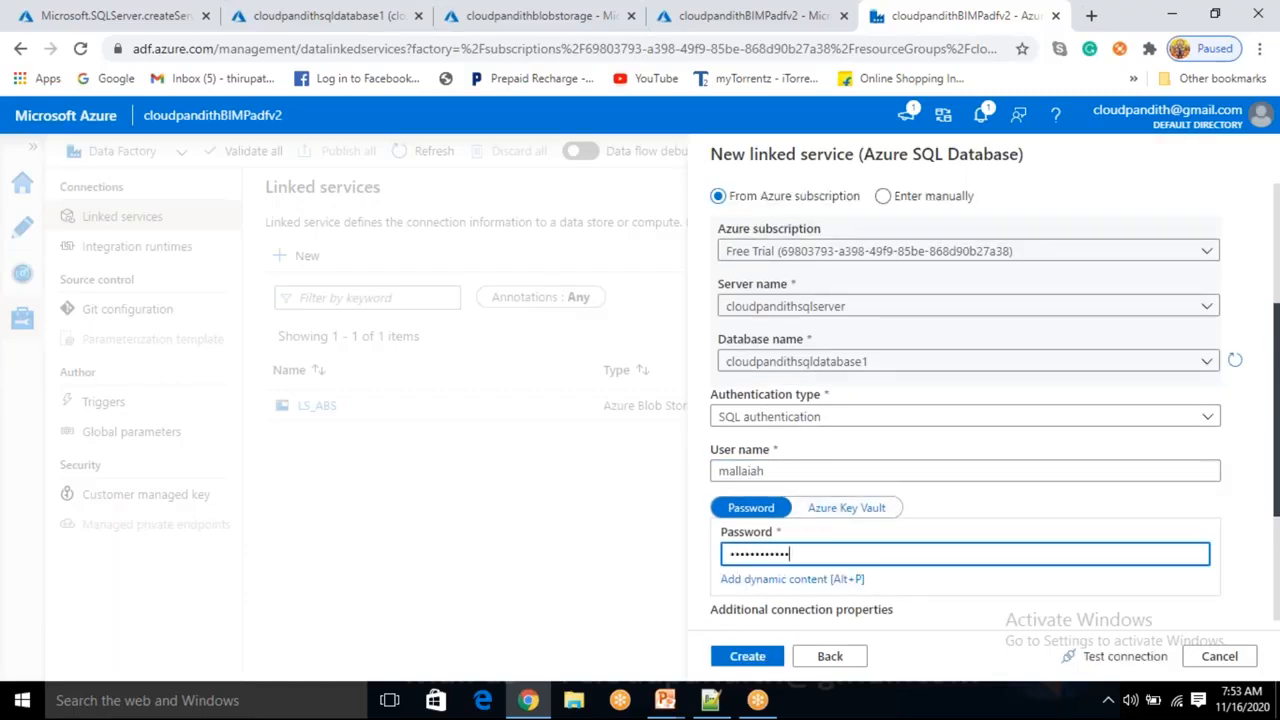
click(1080, 660)
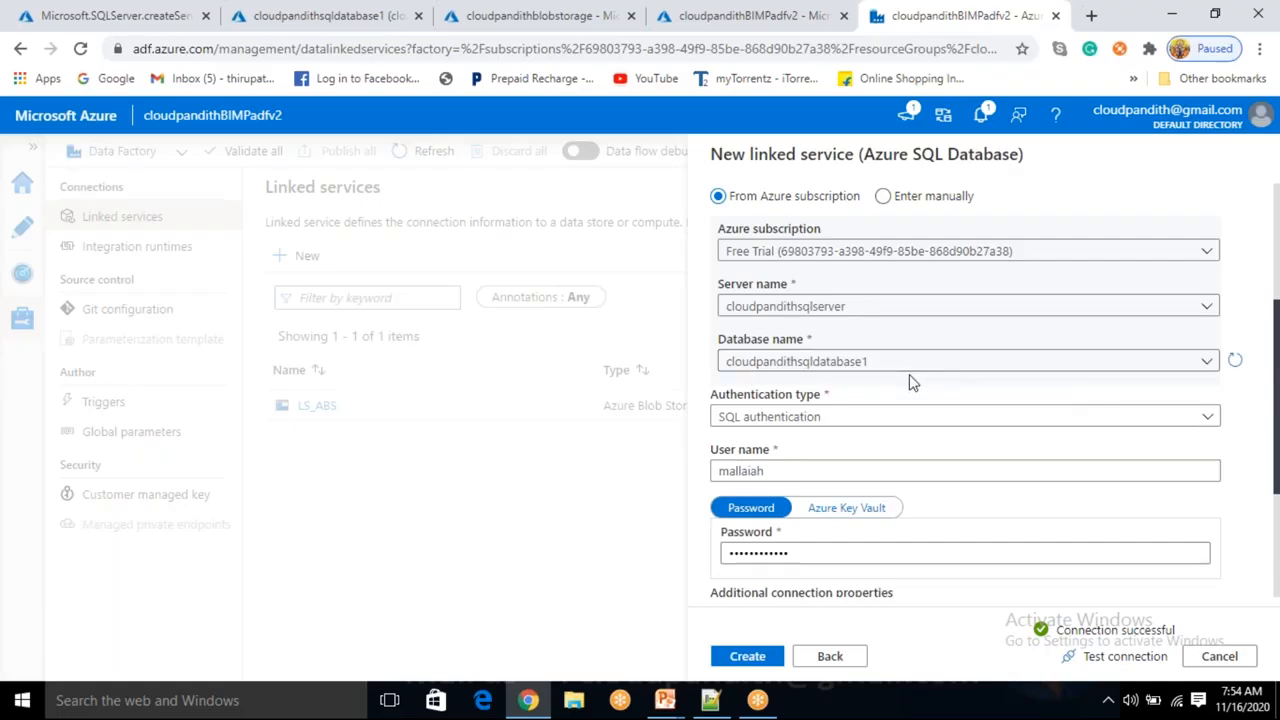
click(748, 657)
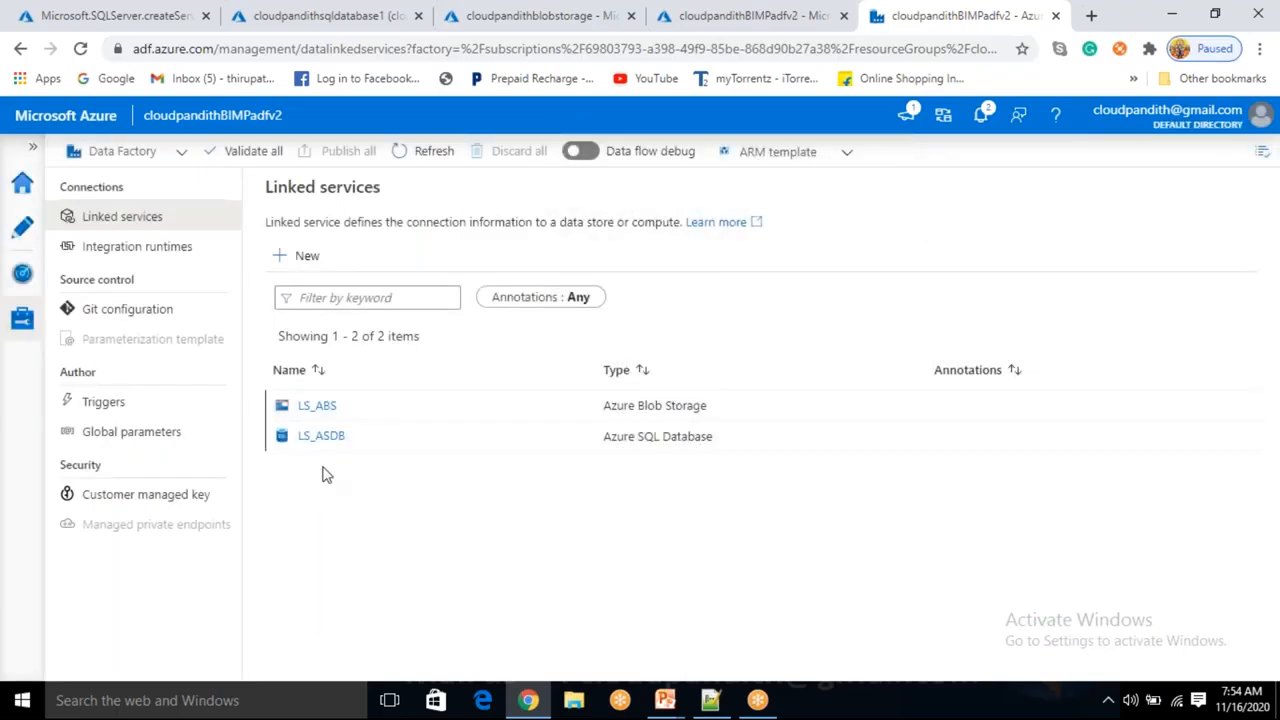
Start a new dataset on the Azure SQL Database data store, found by searching SQL DATA.
click(23, 230)
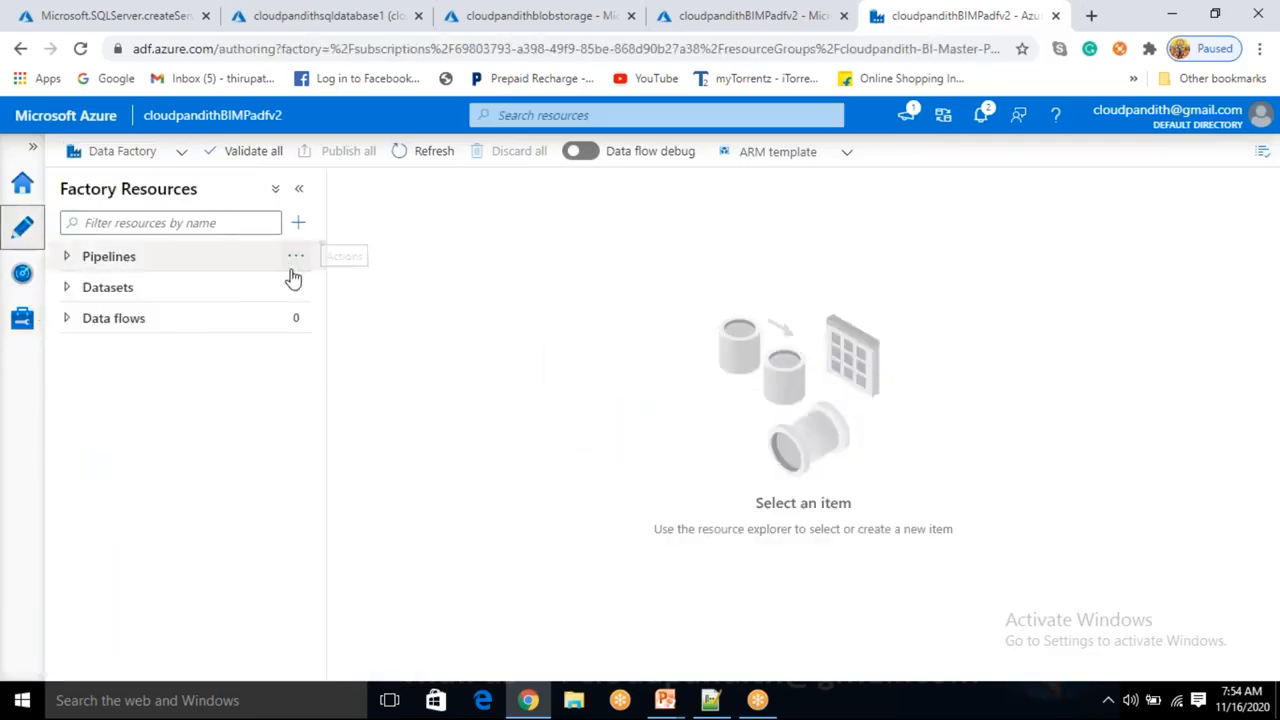
click(297, 287)
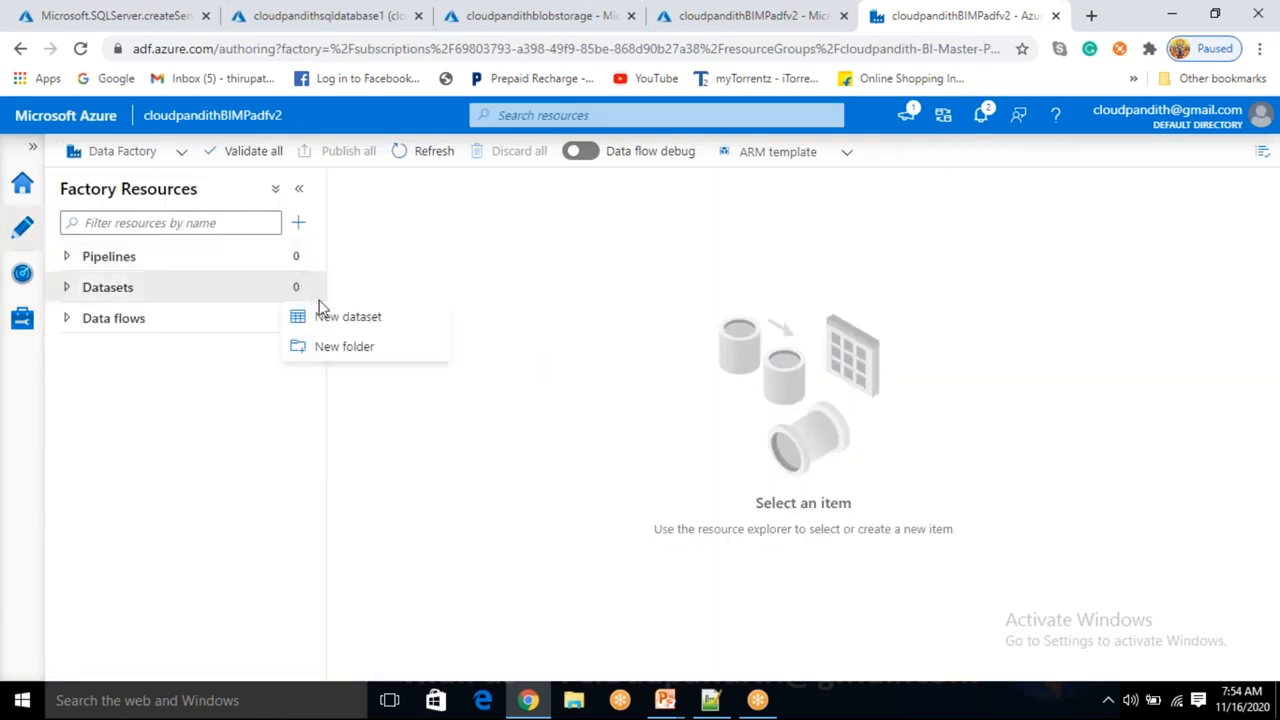
click(330, 316)
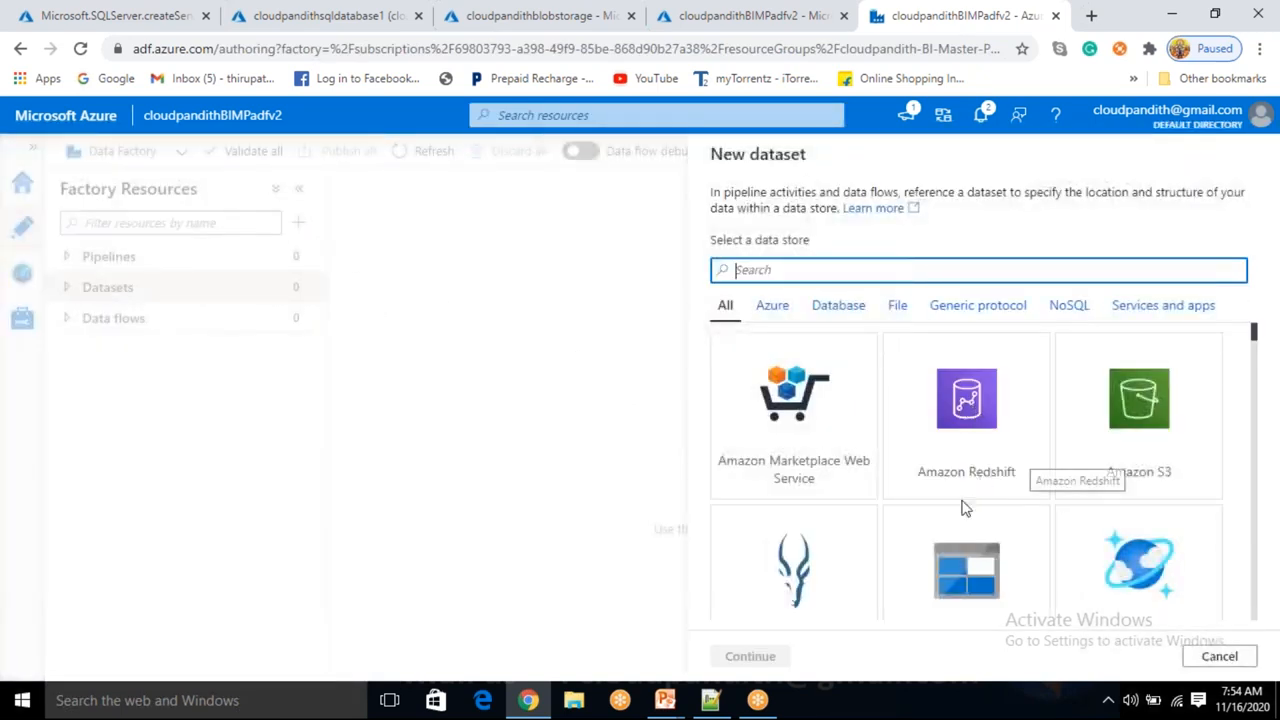
text(SQL DATA)
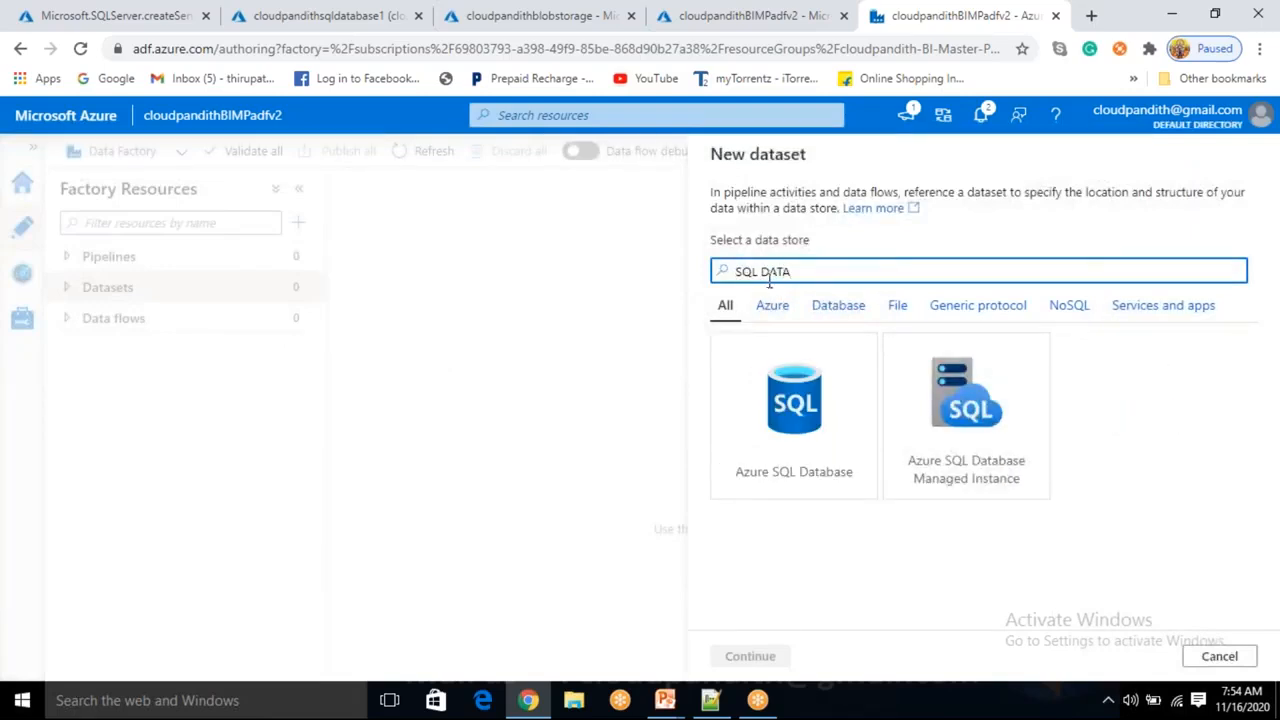
click(795, 484)
click(750, 658)
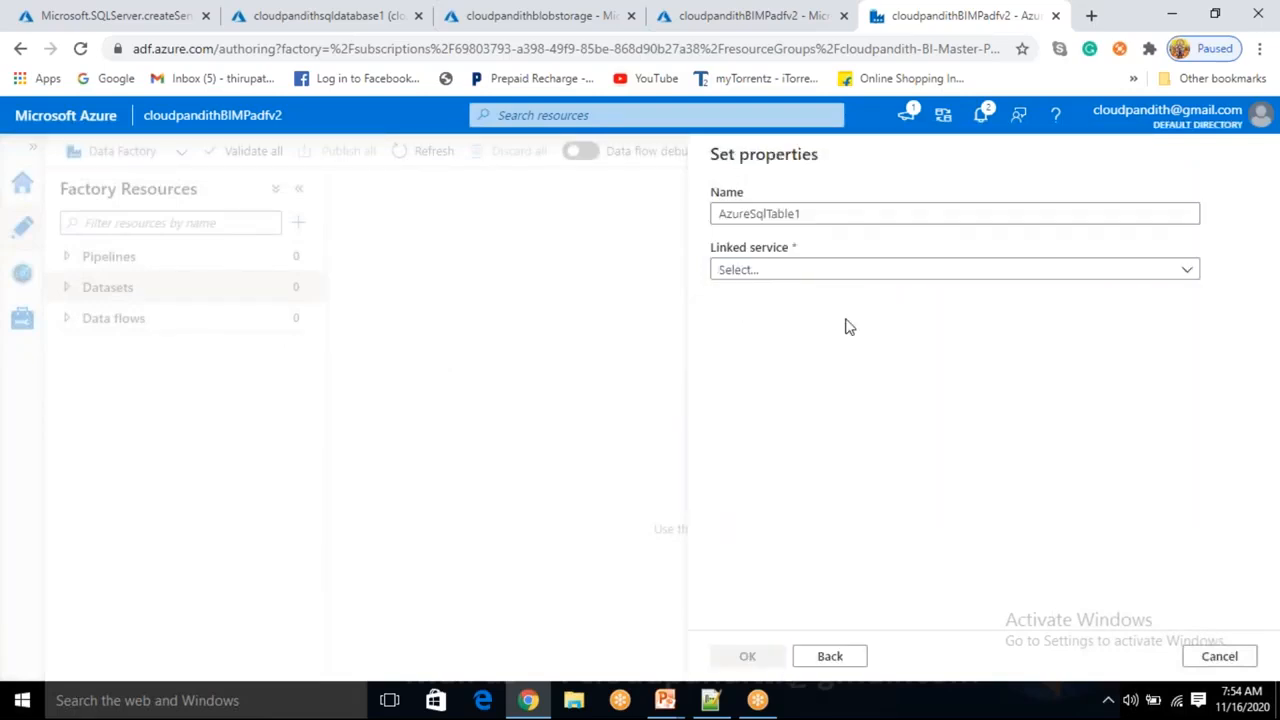
Name the new SQL dataset DS_ASDB_Source.
drag(822, 214, 474, 146)
key(BackSpace)
text(ds)
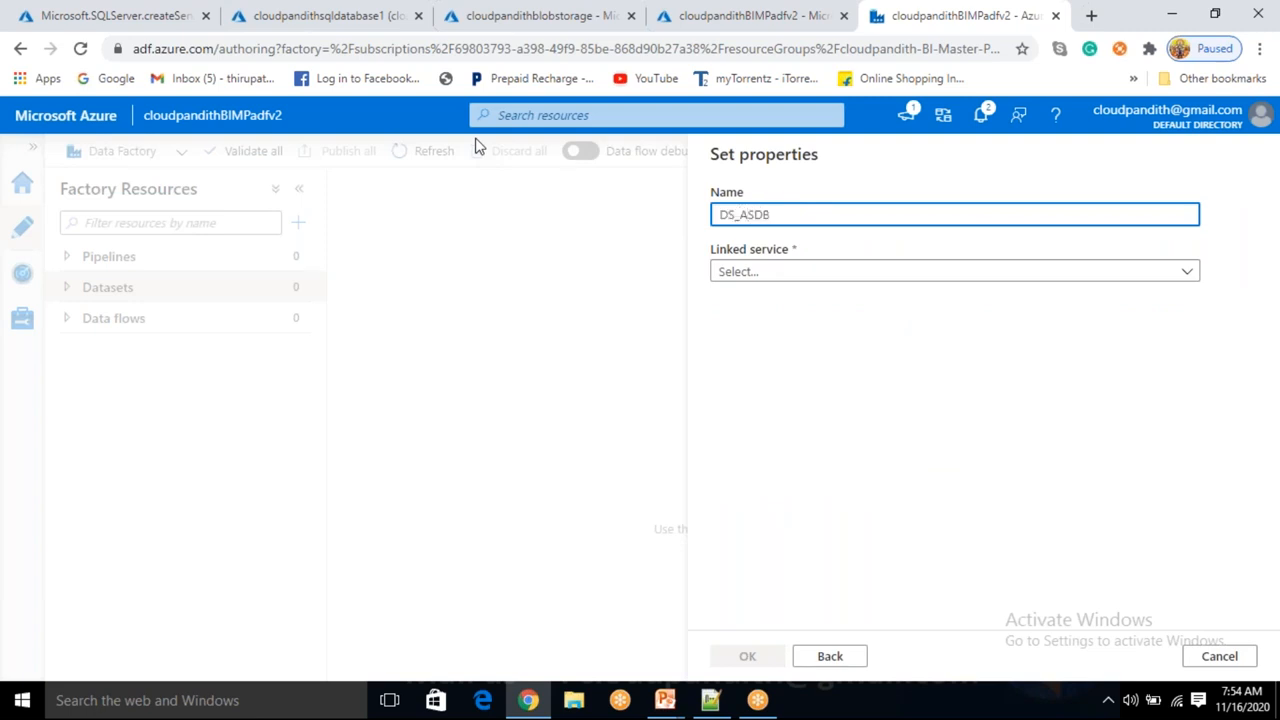
text(_ASDB_Source)
Link the dataset to LS_ASDB and choose the table dbo.cust.
click(803, 283)
click(749, 391)
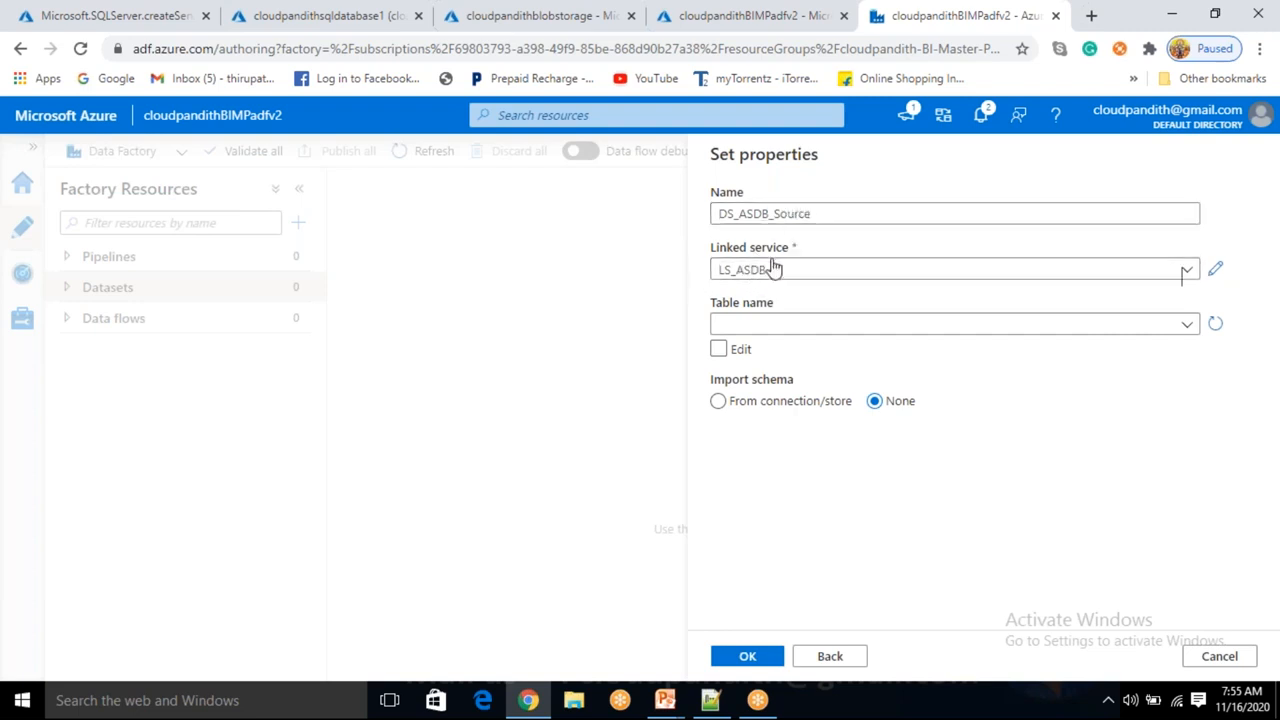
click(787, 335)
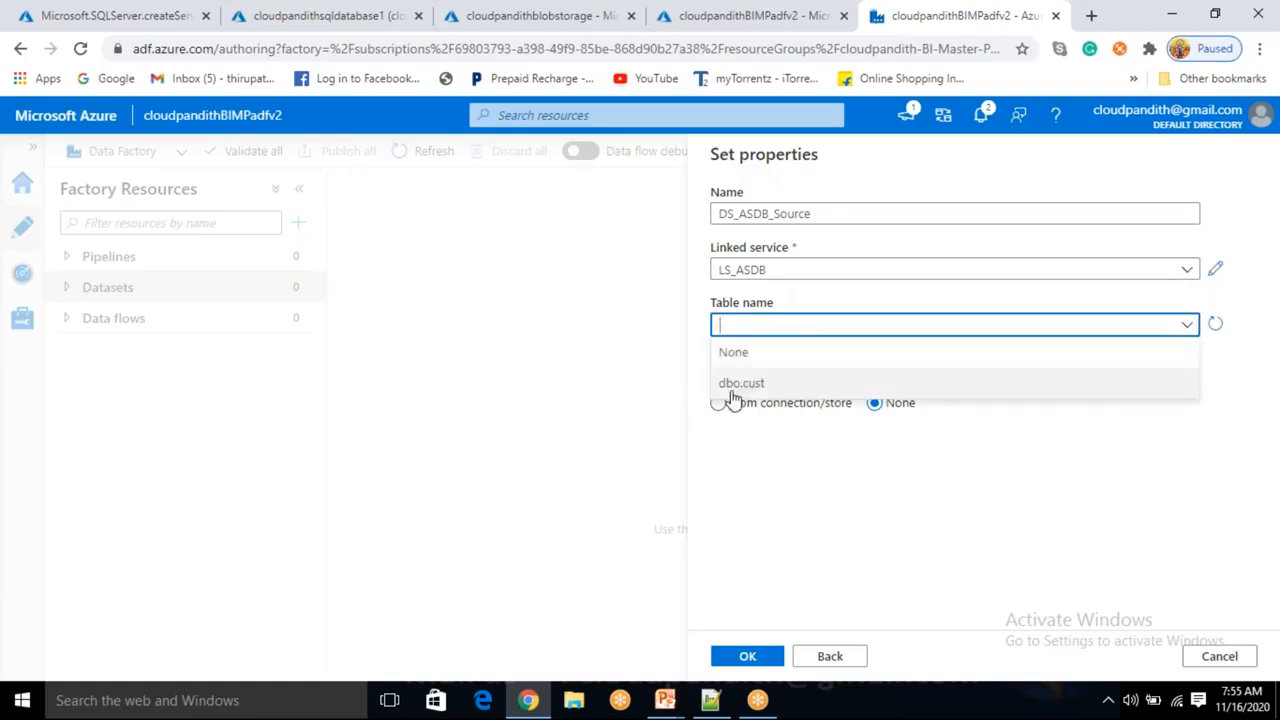
click(731, 403)
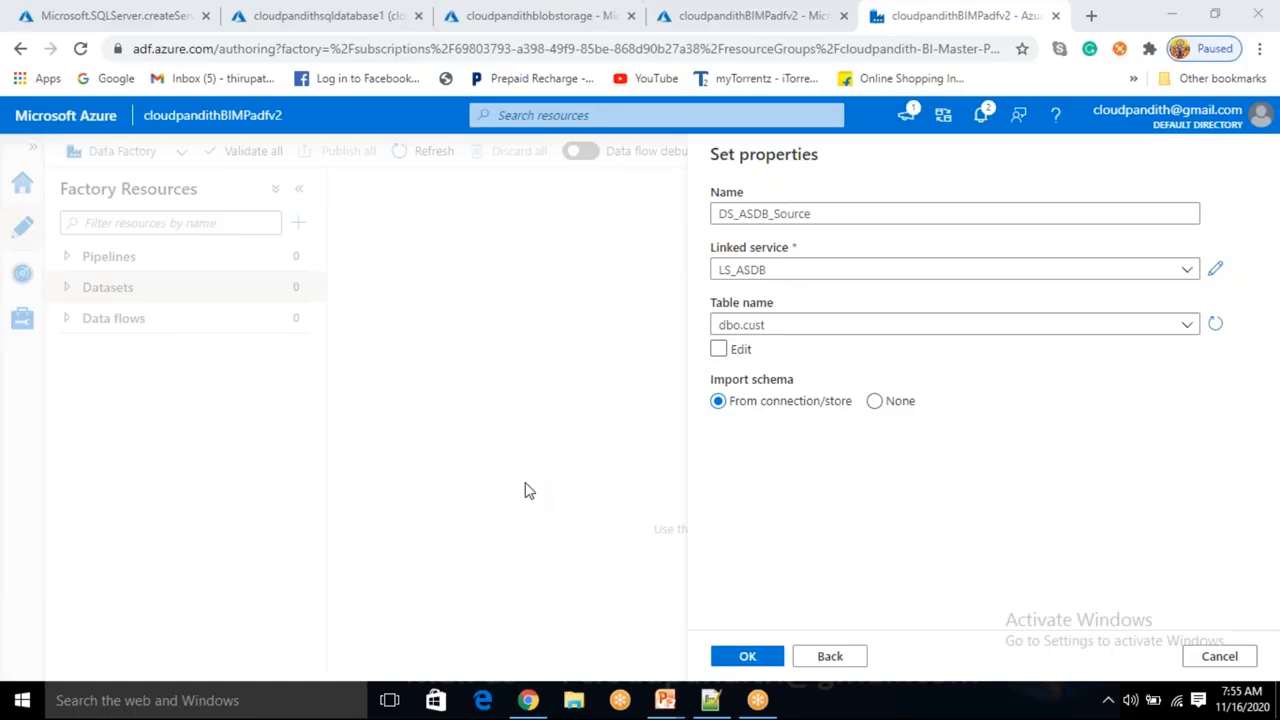
Confirm the DS_ASDB_Source dataset settings to create it.
key(alt+Tab)
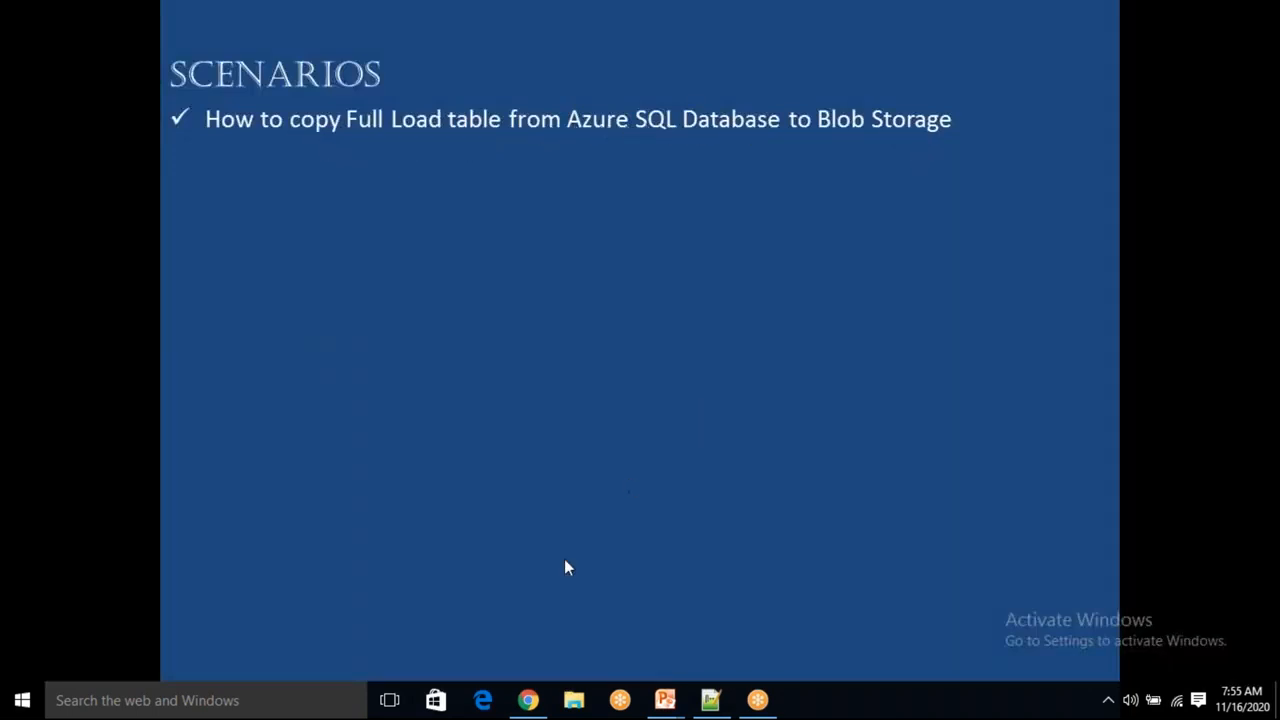
click(528, 700)
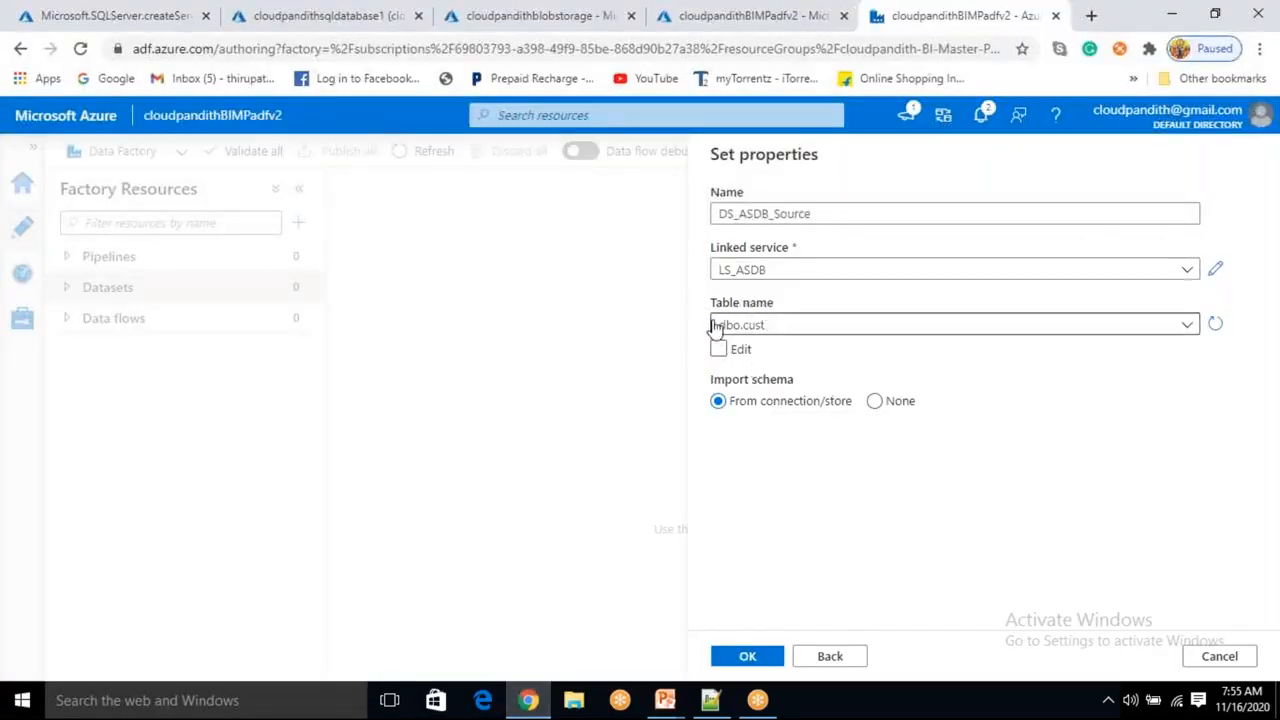
click(771, 657)
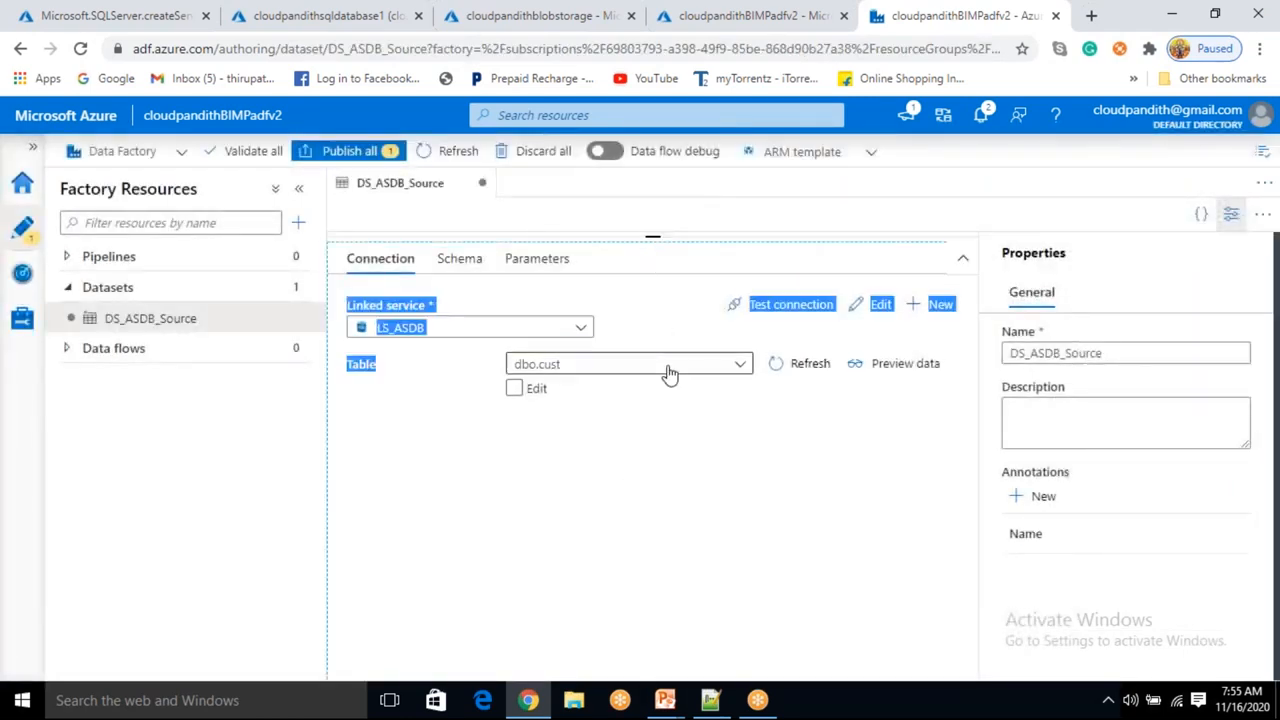
Start a second dataset on the Azure Blob Storage data store.
drag(653, 238, 652, 428)
click(298, 291)
click(328, 315)
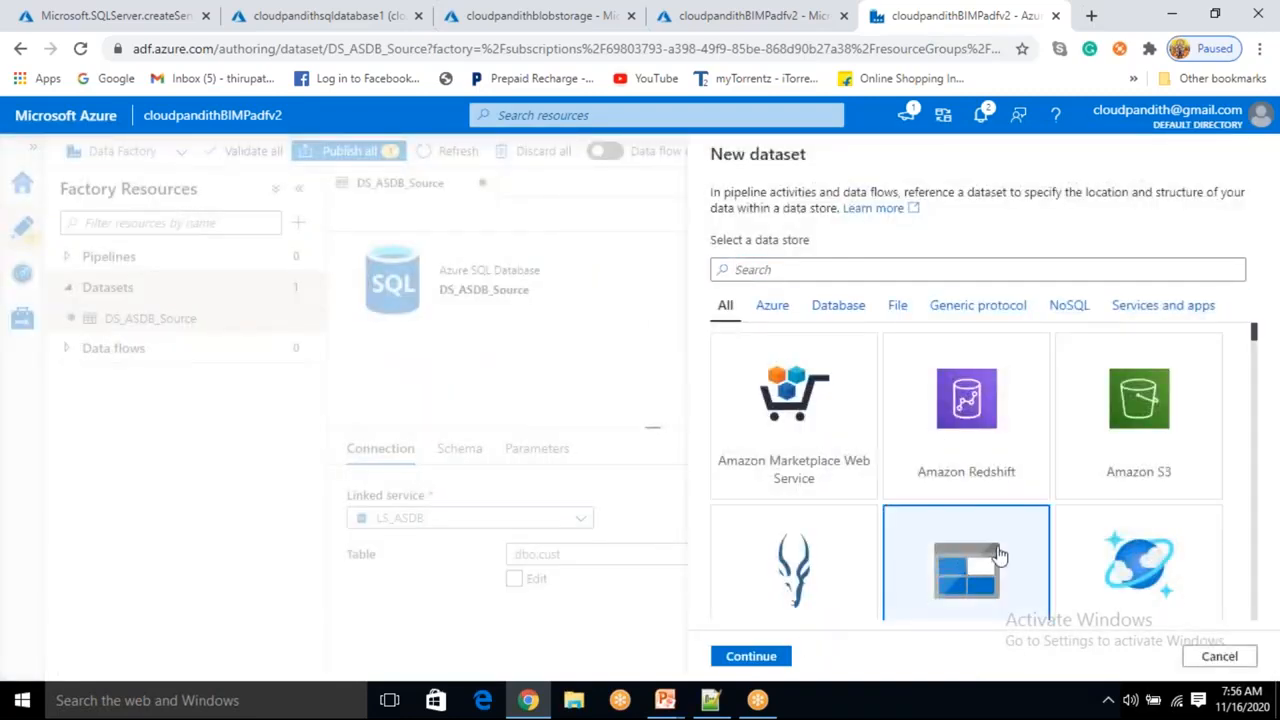
scroll(909, 540, down, 1)
click(909, 543)
click(751, 658)
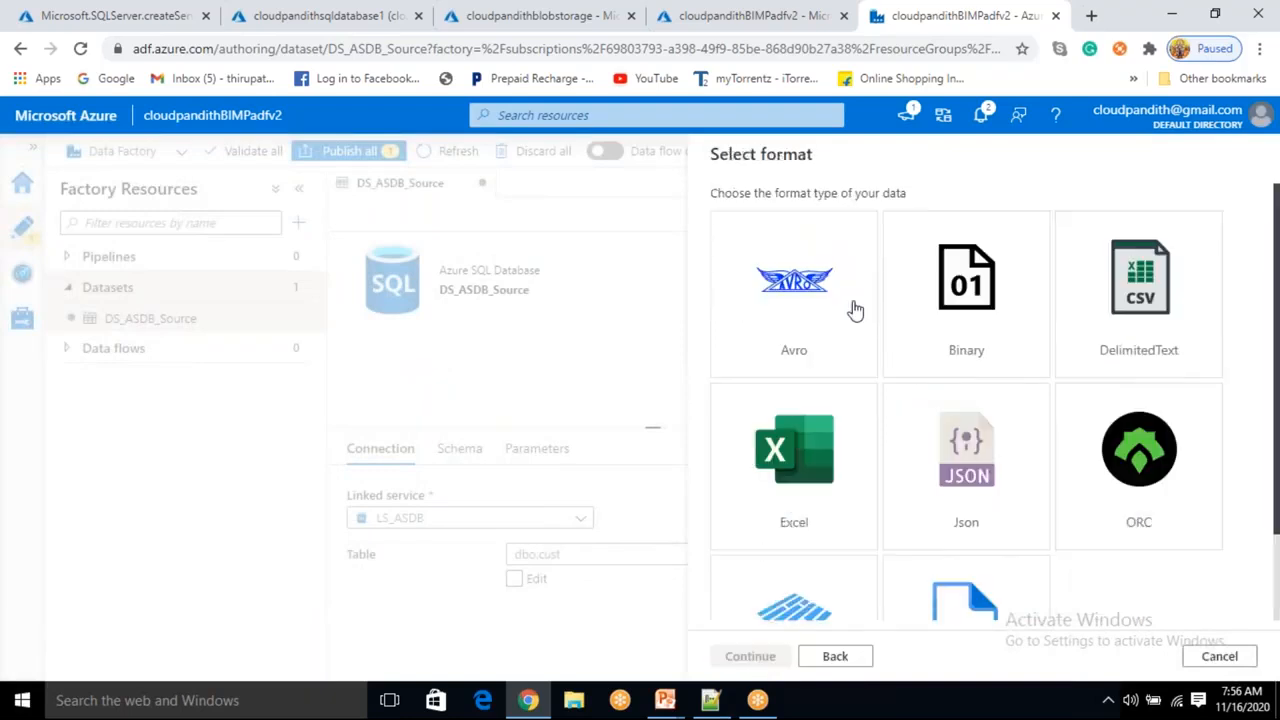
Choose DelimitedText as the blob dataset's format.
scroll(1058, 507, down, 1)
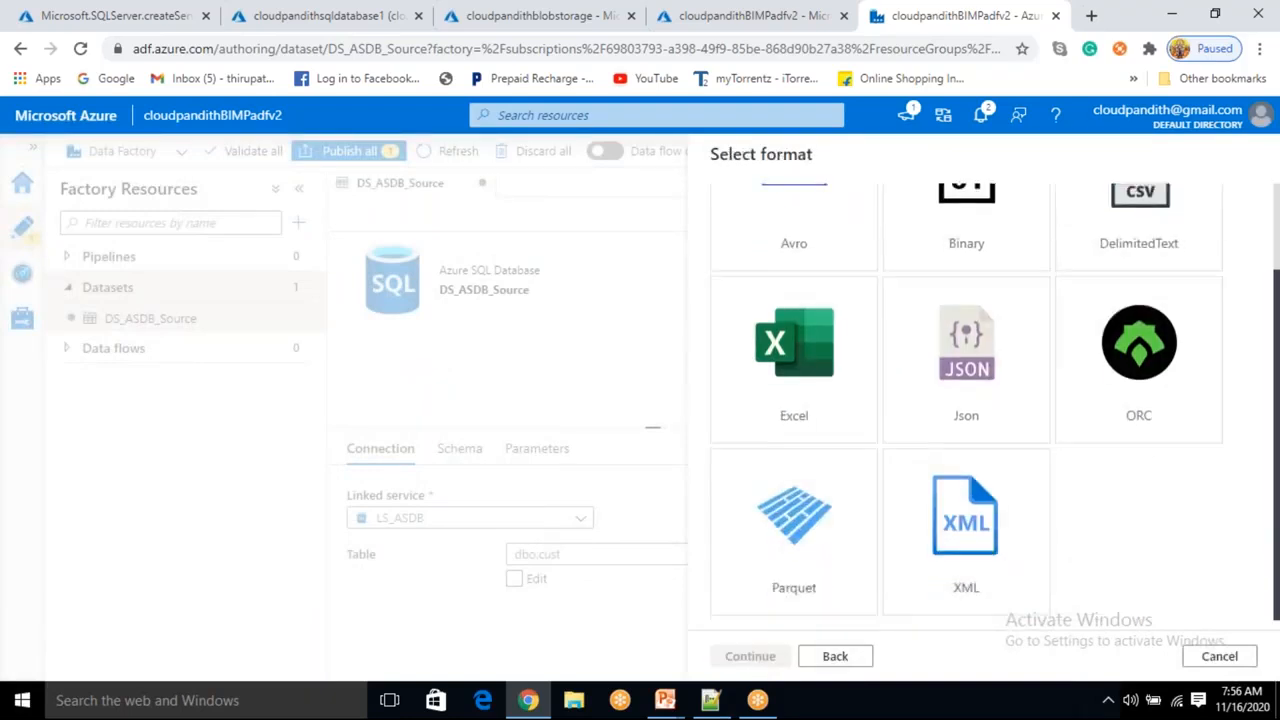
scroll(826, 332, up, 1)
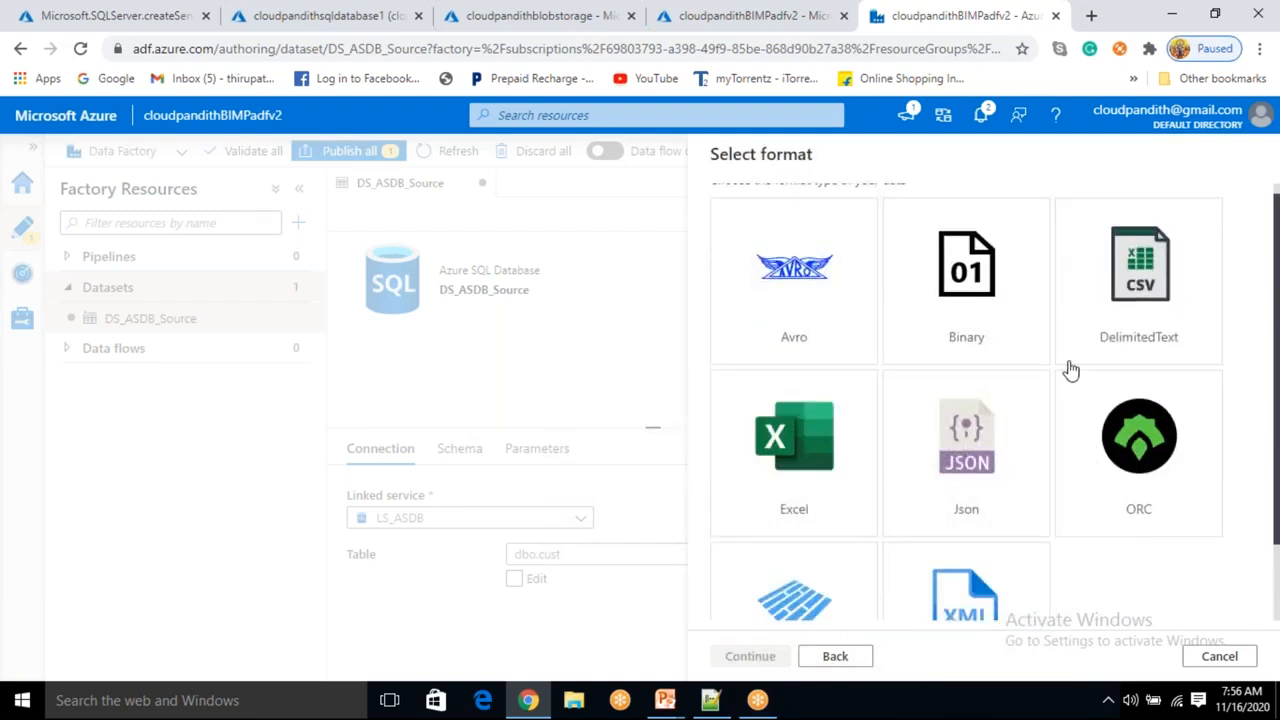
click(1135, 315)
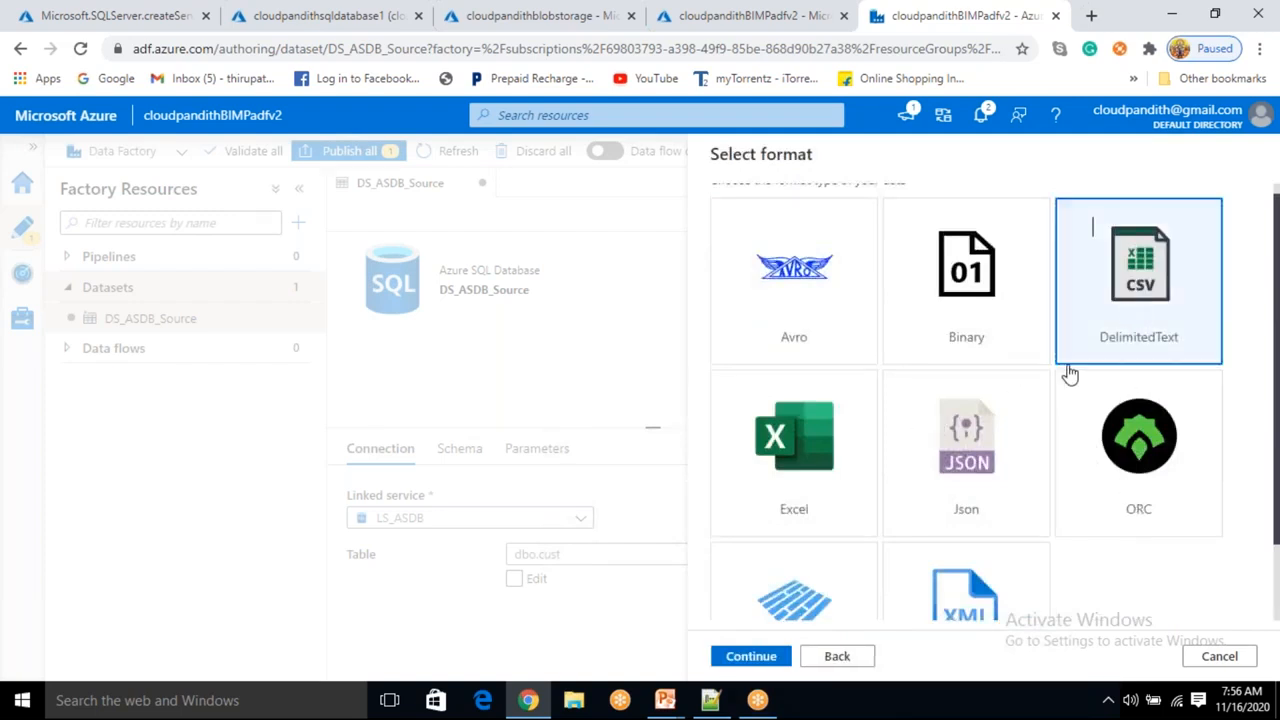
click(770, 656)
Name the blob dataset DS_ABS_Sink and link it to LS_ABS.
double_click(815, 214)
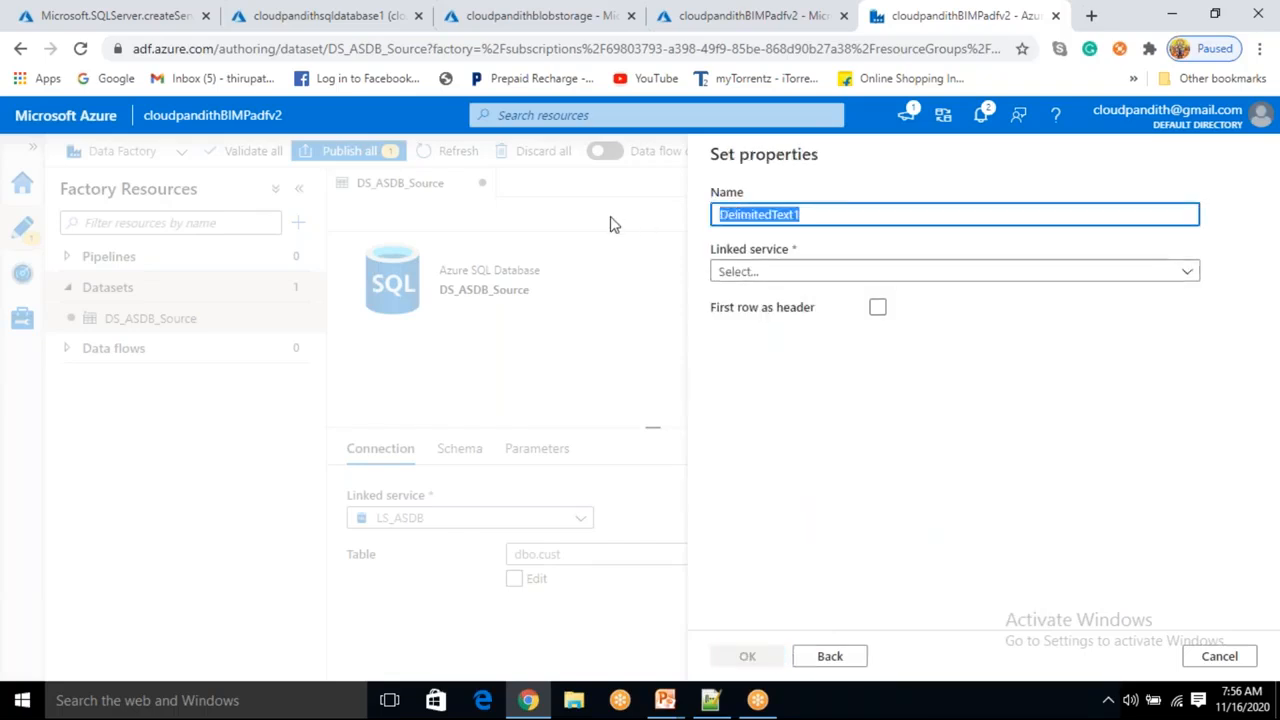
key(BackSpace)
text(DS_ABS_Sink)
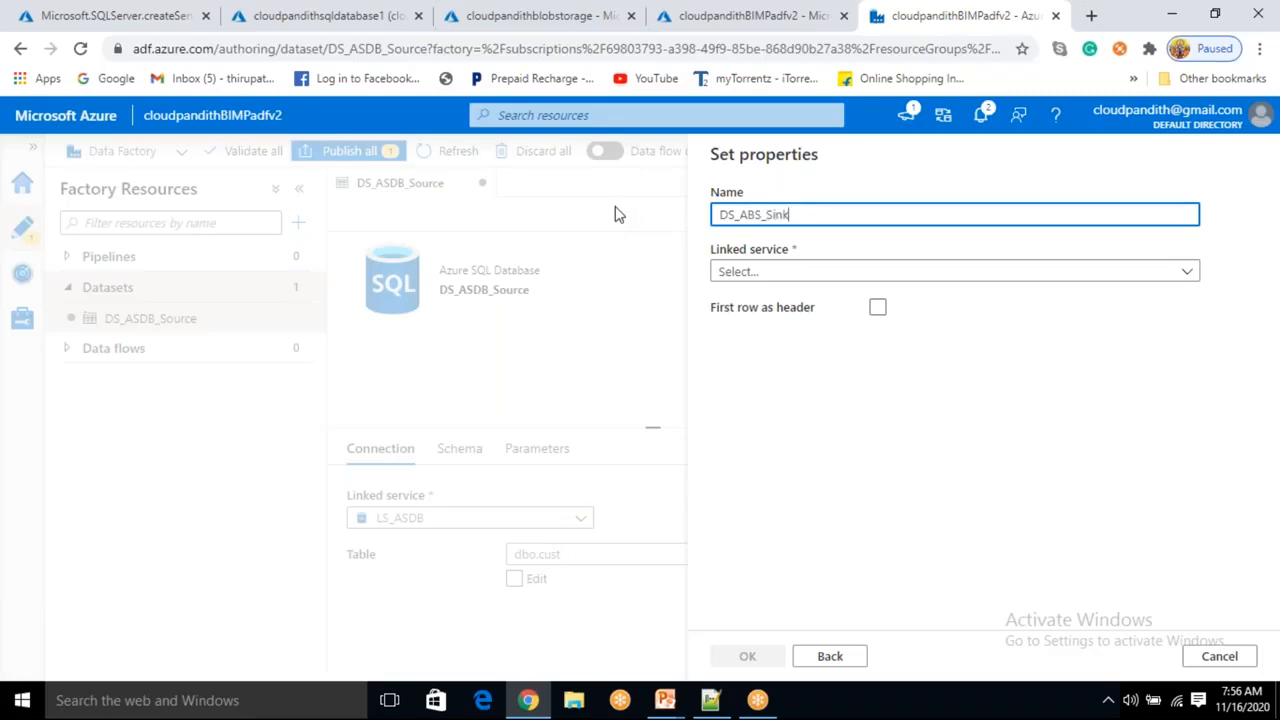
click(866, 276)
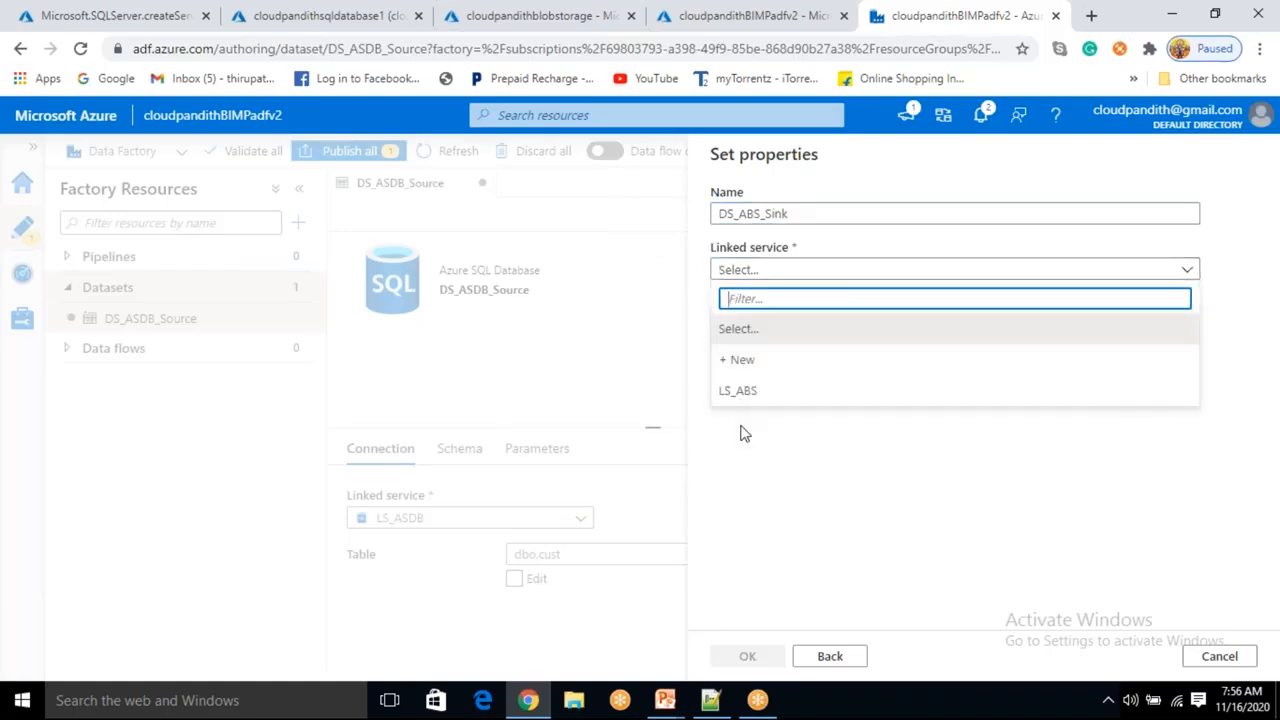
click(752, 392)
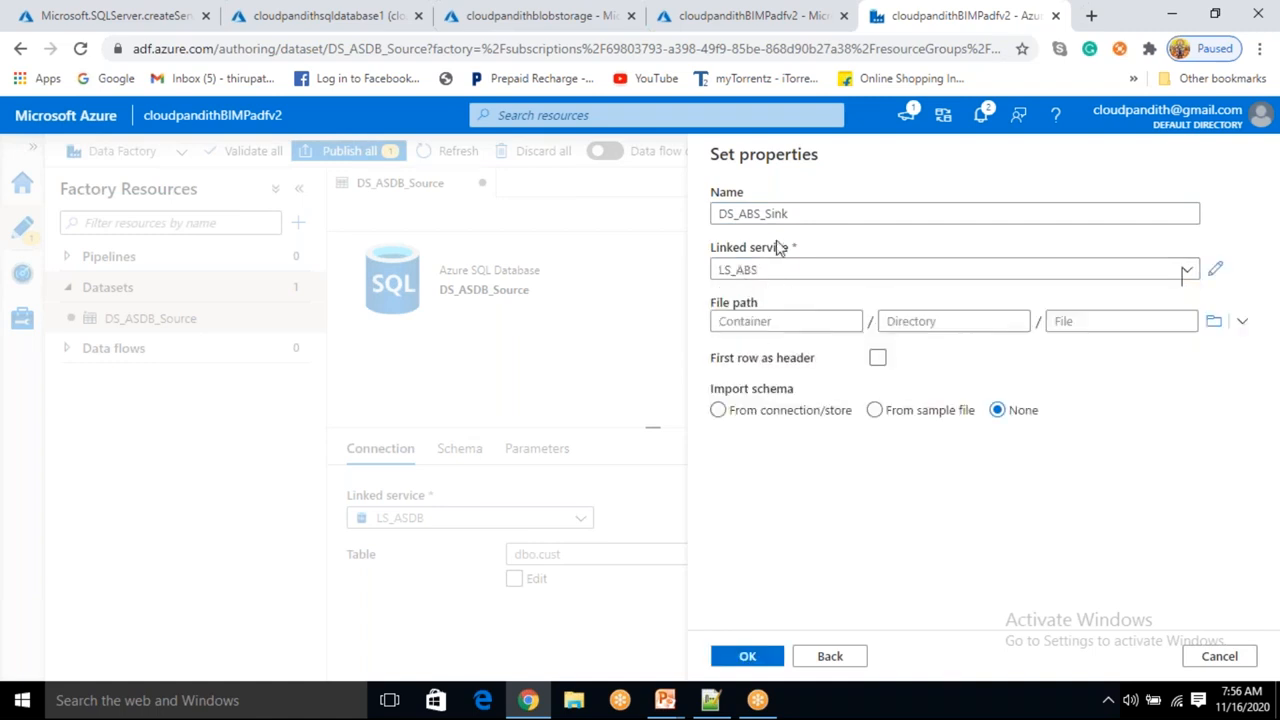
click(1213, 321)
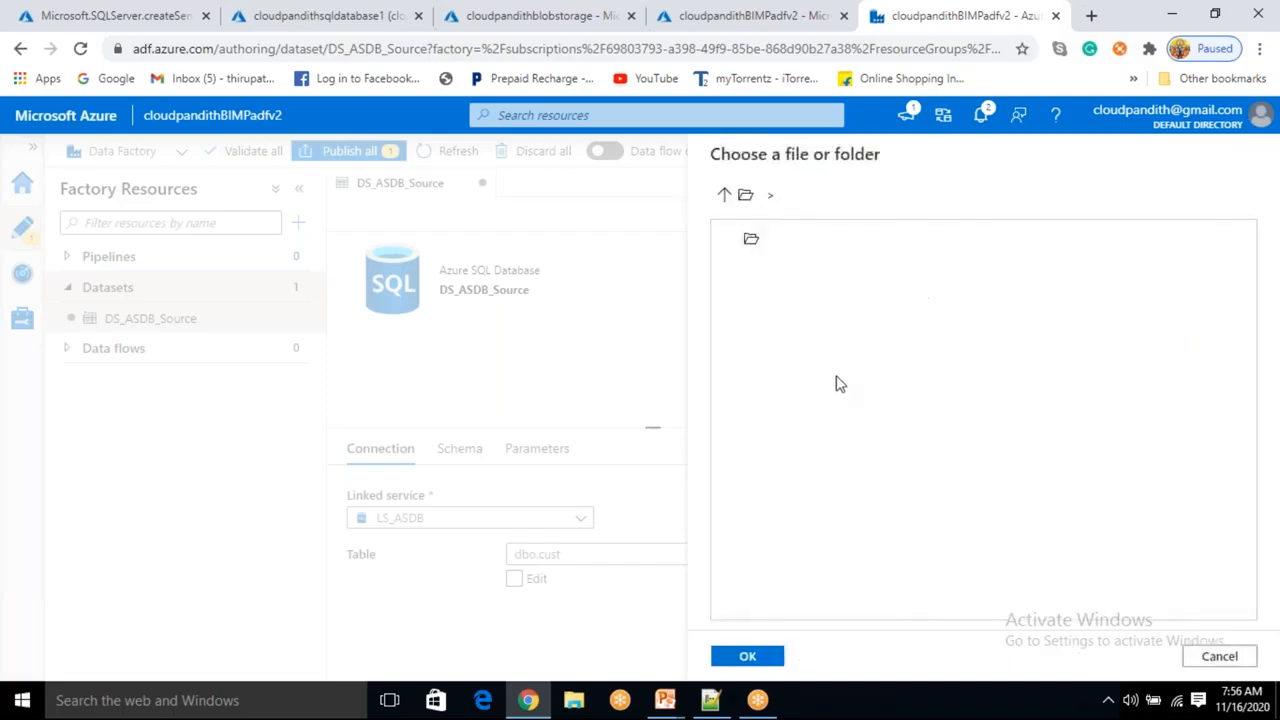
click(725, 196)
click(1216, 658)
Set the file path container to output and enable first row as header.
click(801, 318)
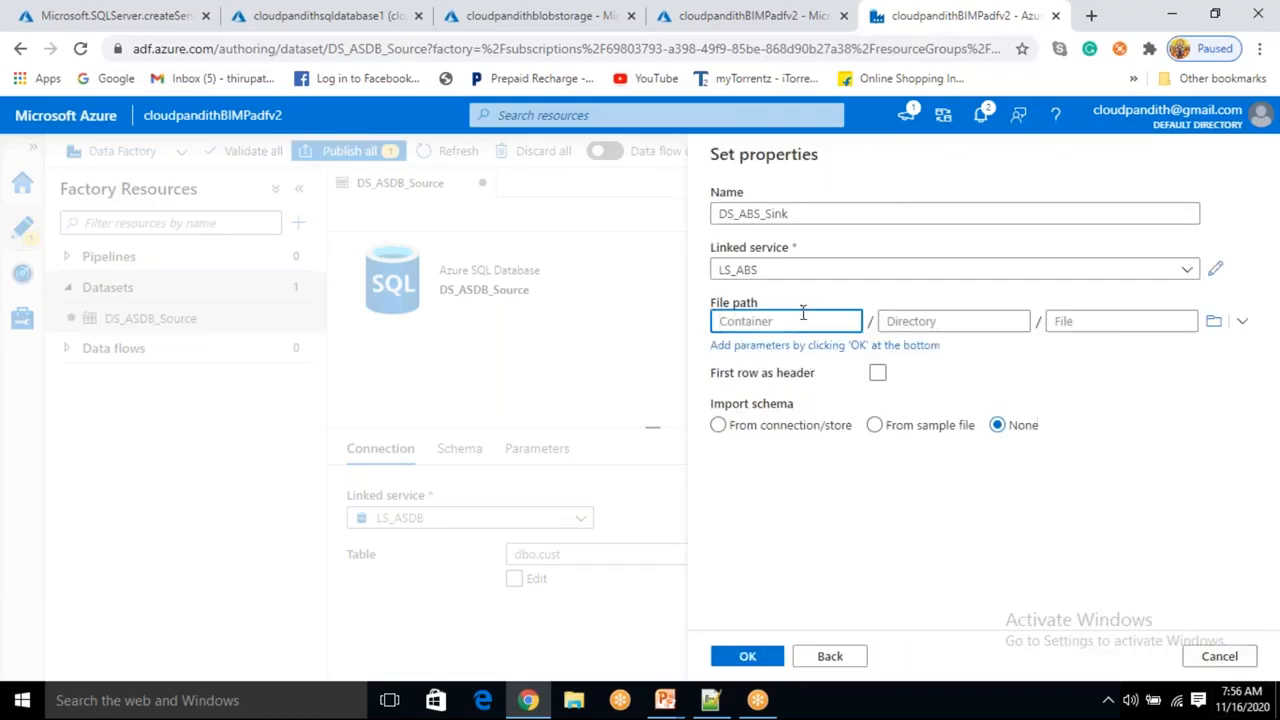
text(output)
click(879, 373)
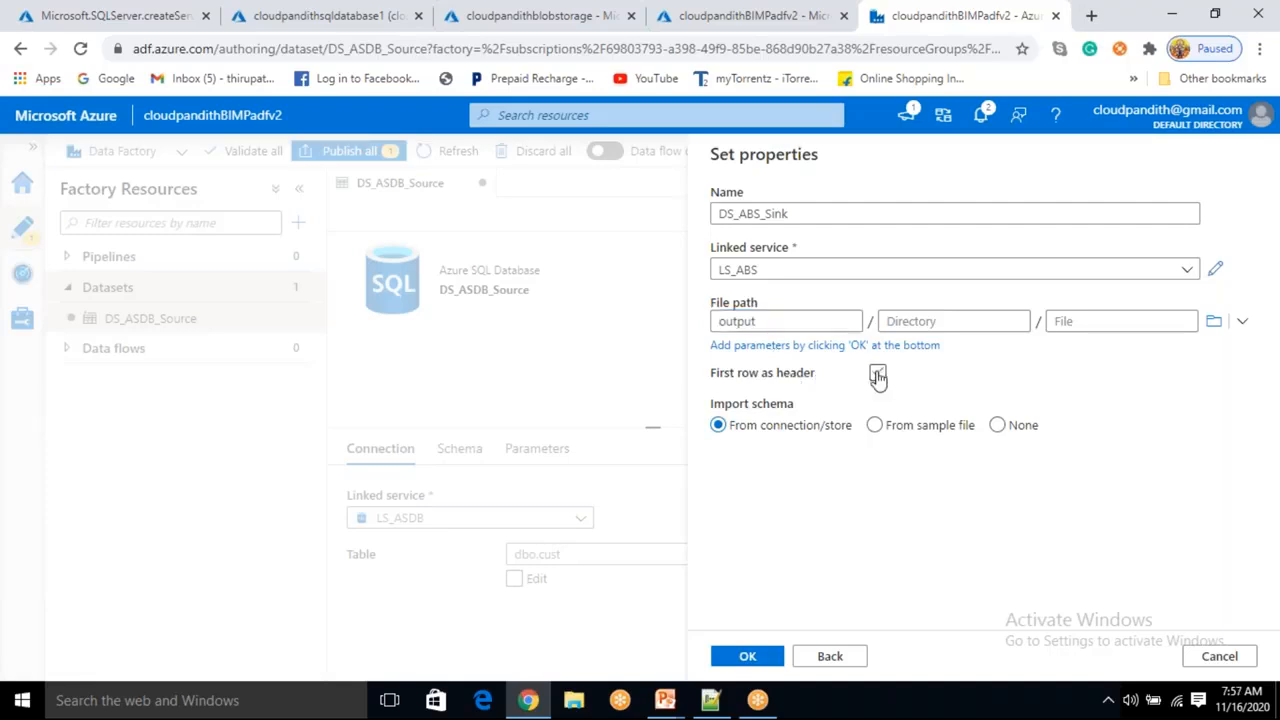
click(880, 362)
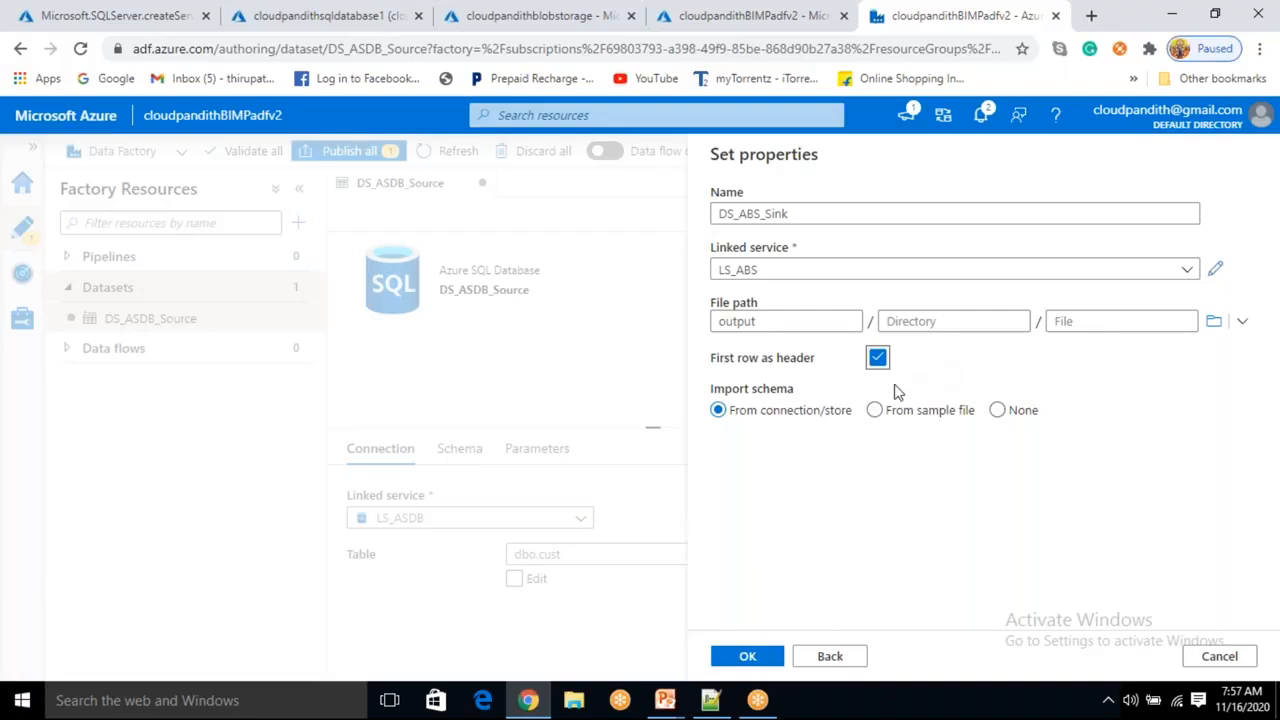
Set the import schema option to None and create the DS_ABS_Sink dataset.
click(872, 448)
drag(758, 417, 820, 417)
click(832, 500)
click(997, 411)
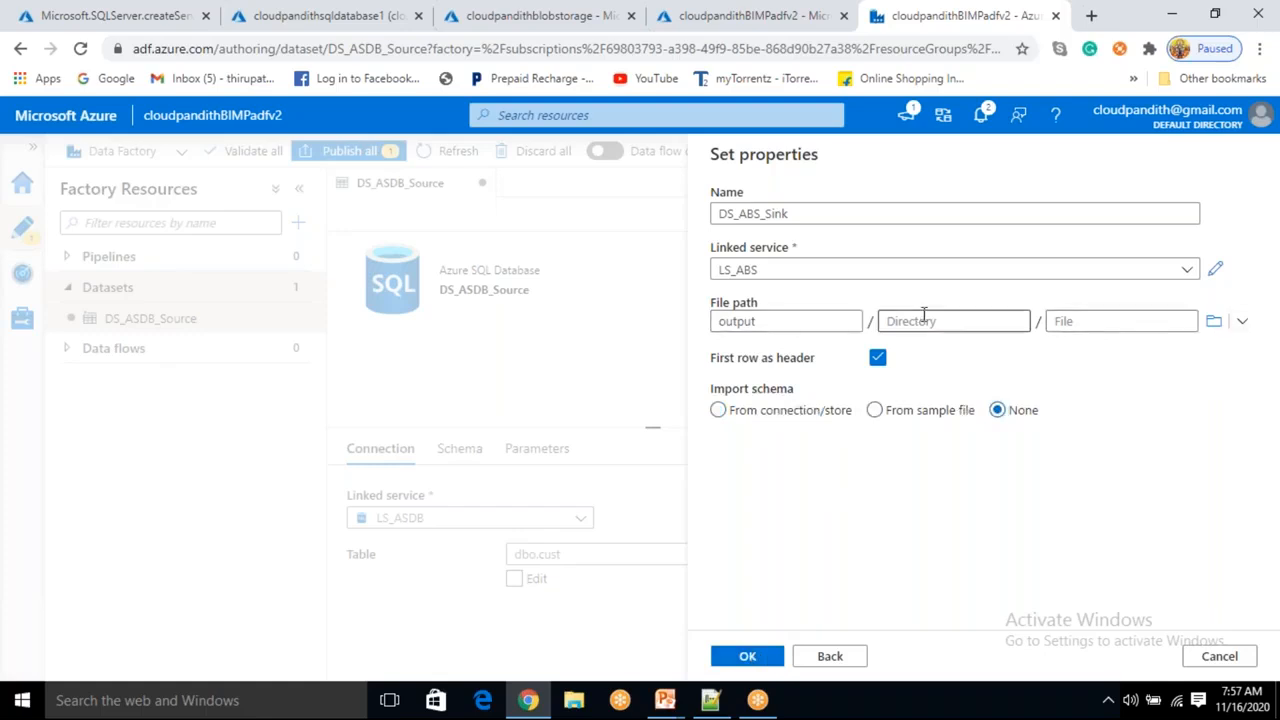
click(748, 656)
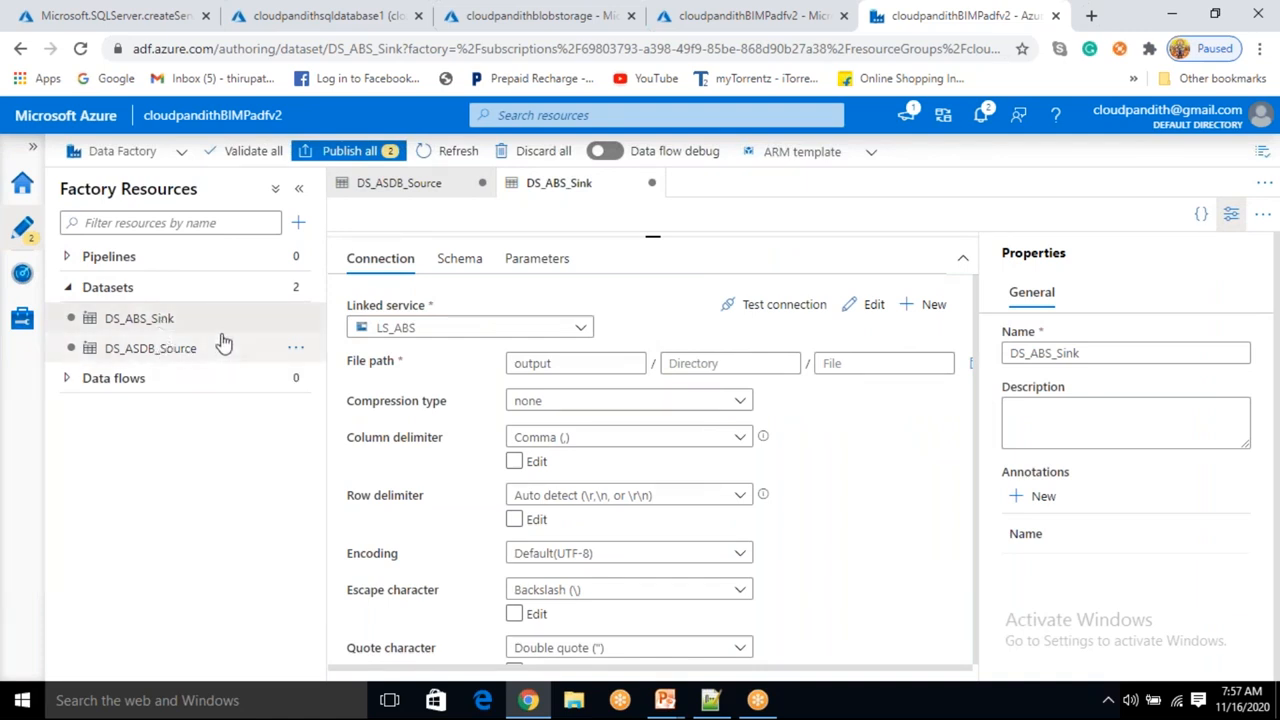
Create a new pipeline and name it PL_DATA_sqldb_blob.
click(298, 222)
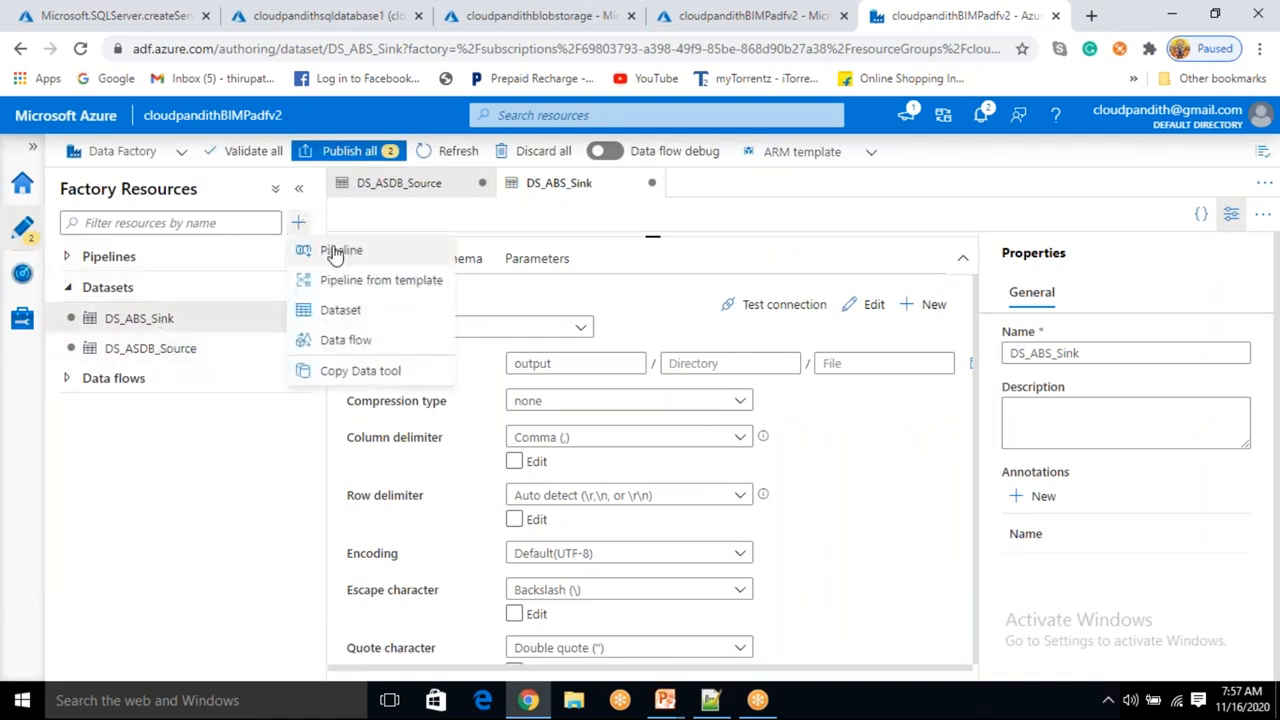
click(337, 253)
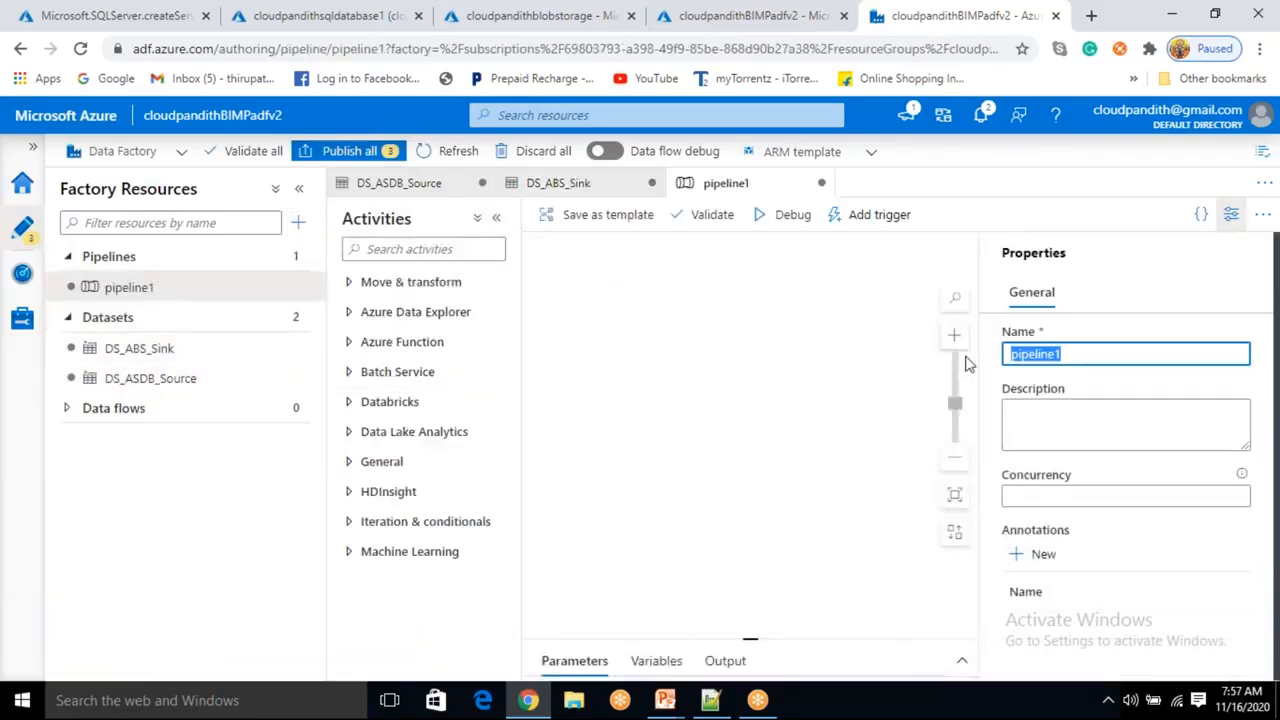
key(BackSpace)
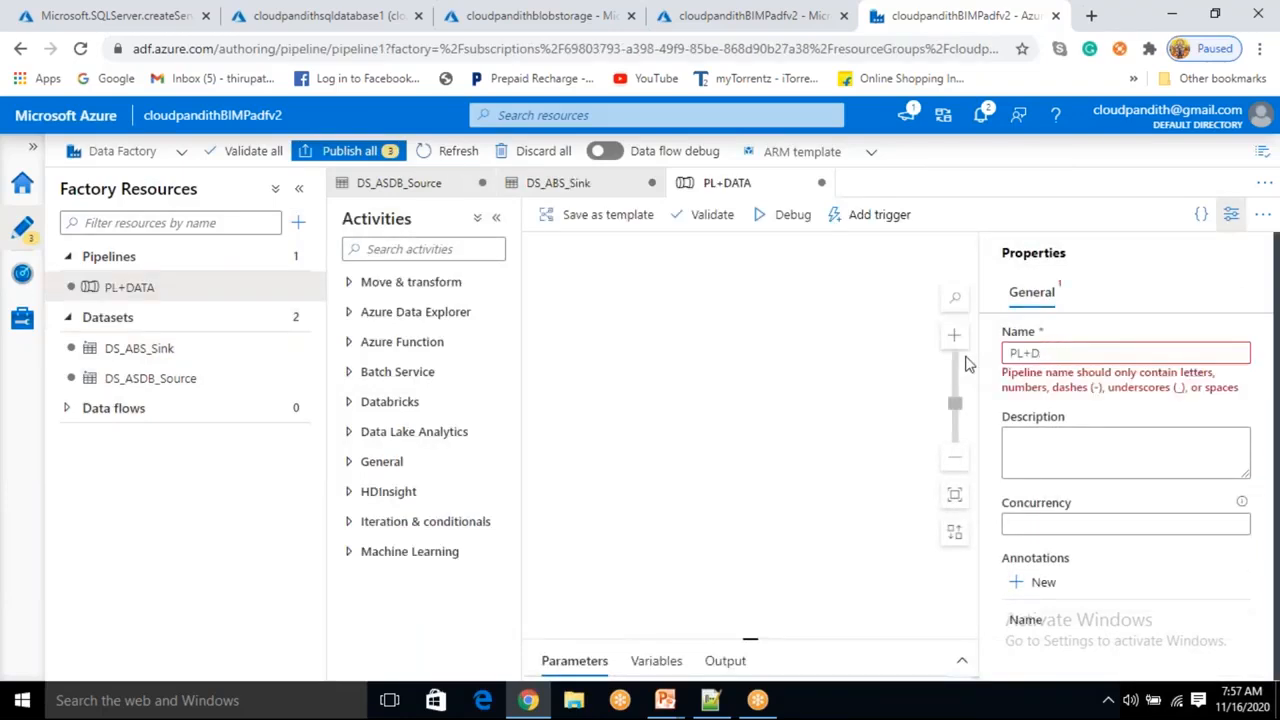
text(L)
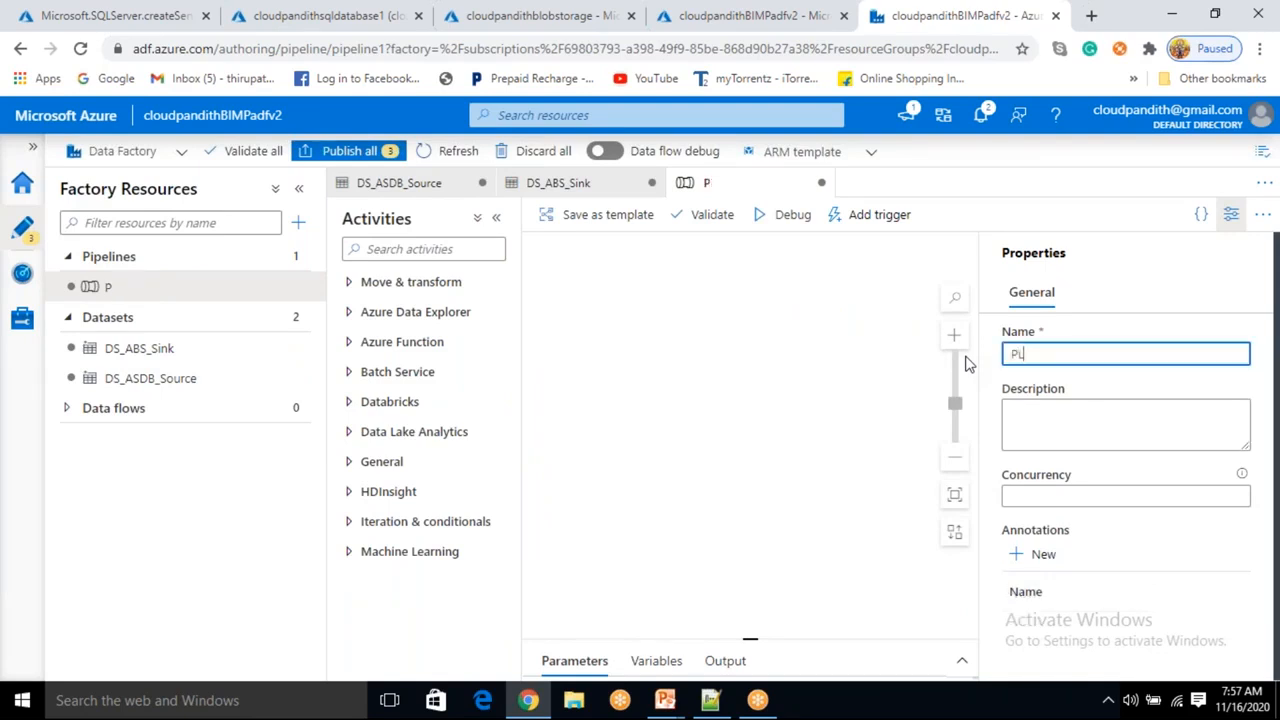
text(_DATA)
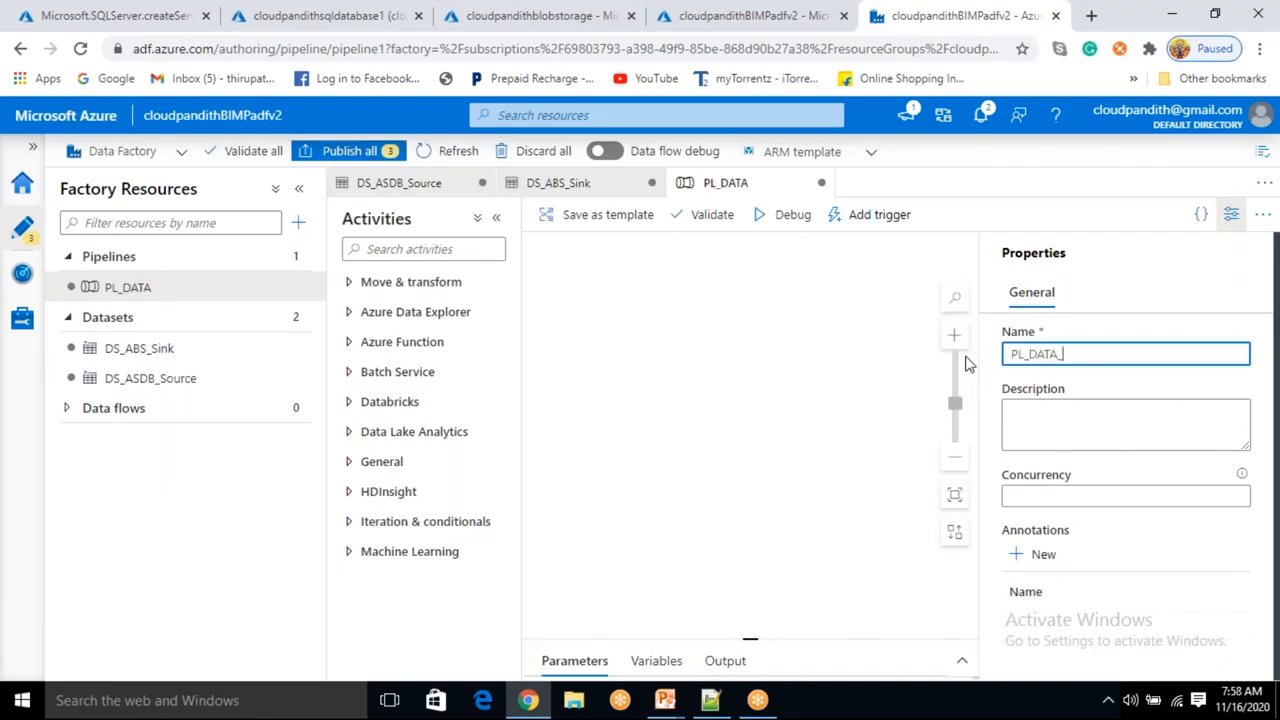
text(_sqldb)
key(BackSpace)
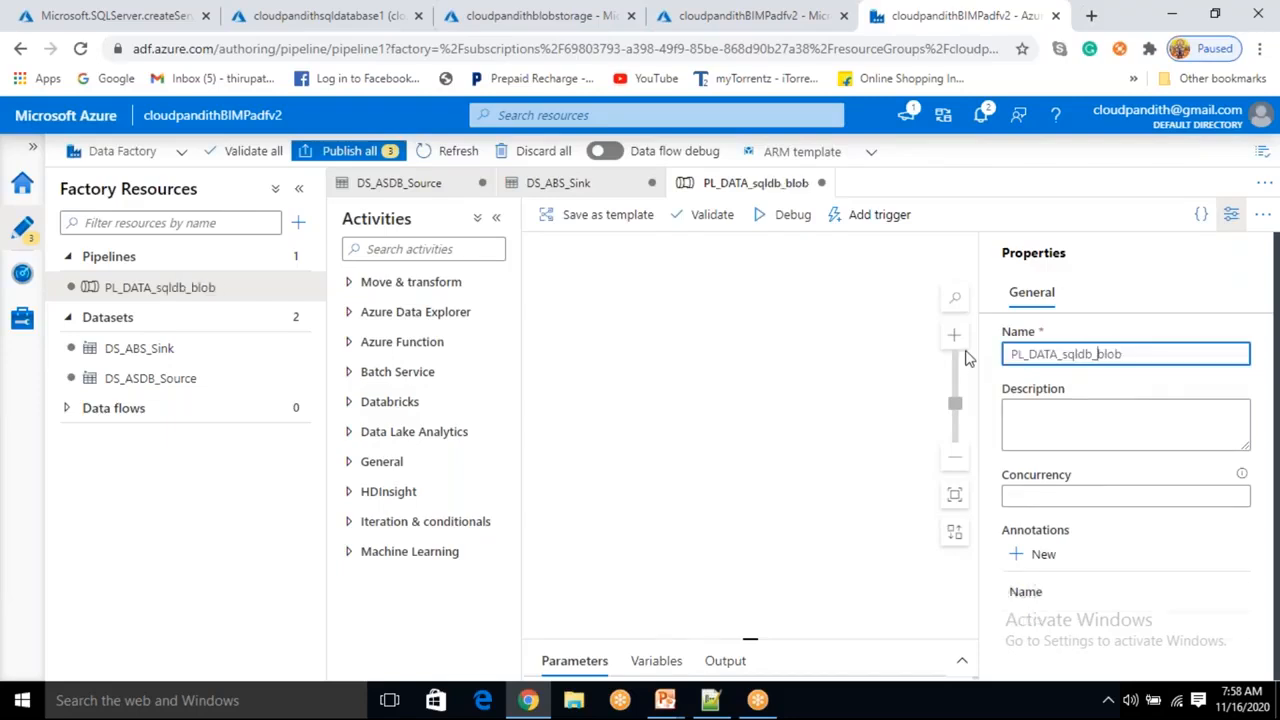
Add a Copy data activity from Move & transform onto the pipeline canvas.
click(1230, 214)
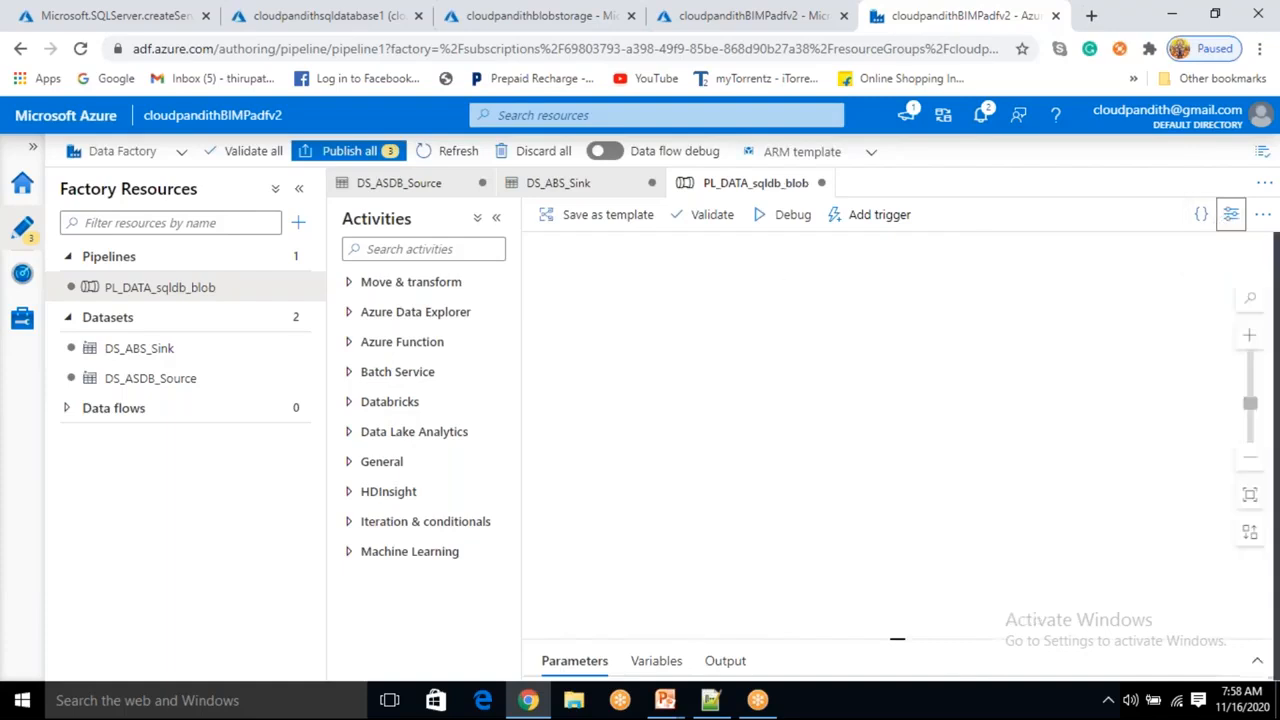
click(434, 282)
drag(434, 316, 906, 358)
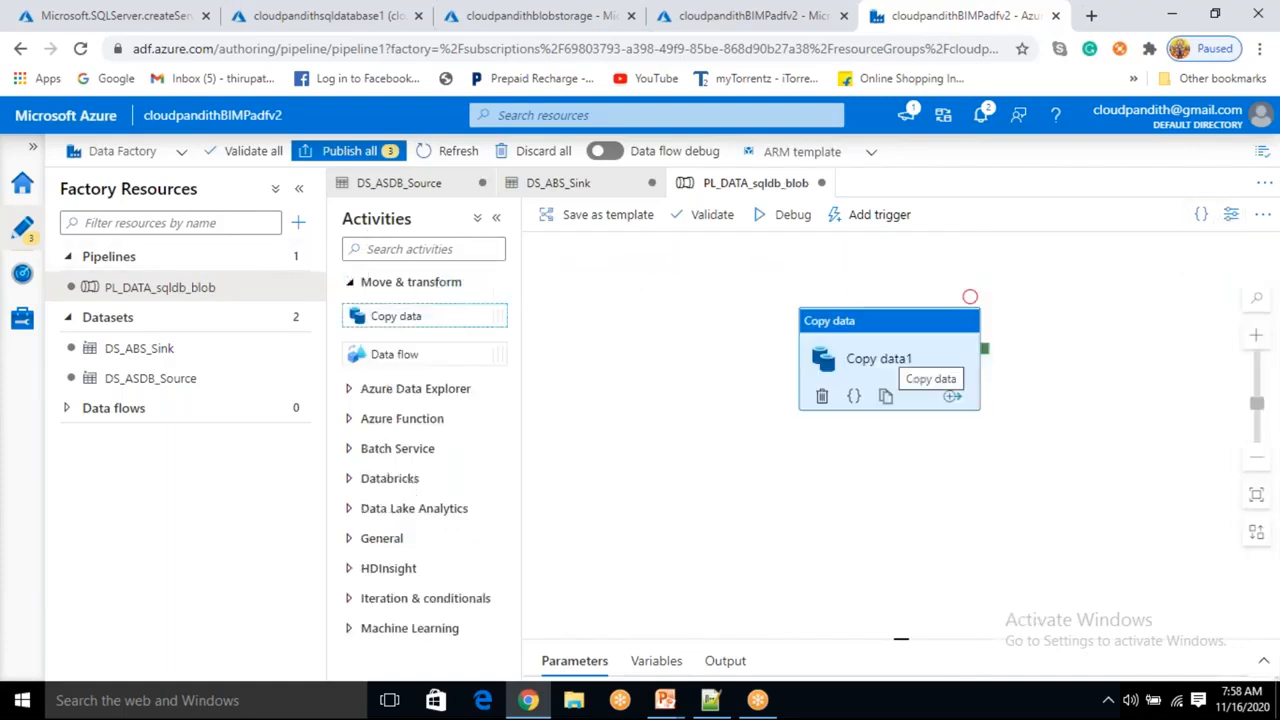
Set the copy activity's source dataset to DS_ASDB_Source.
click(628, 424)
click(810, 478)
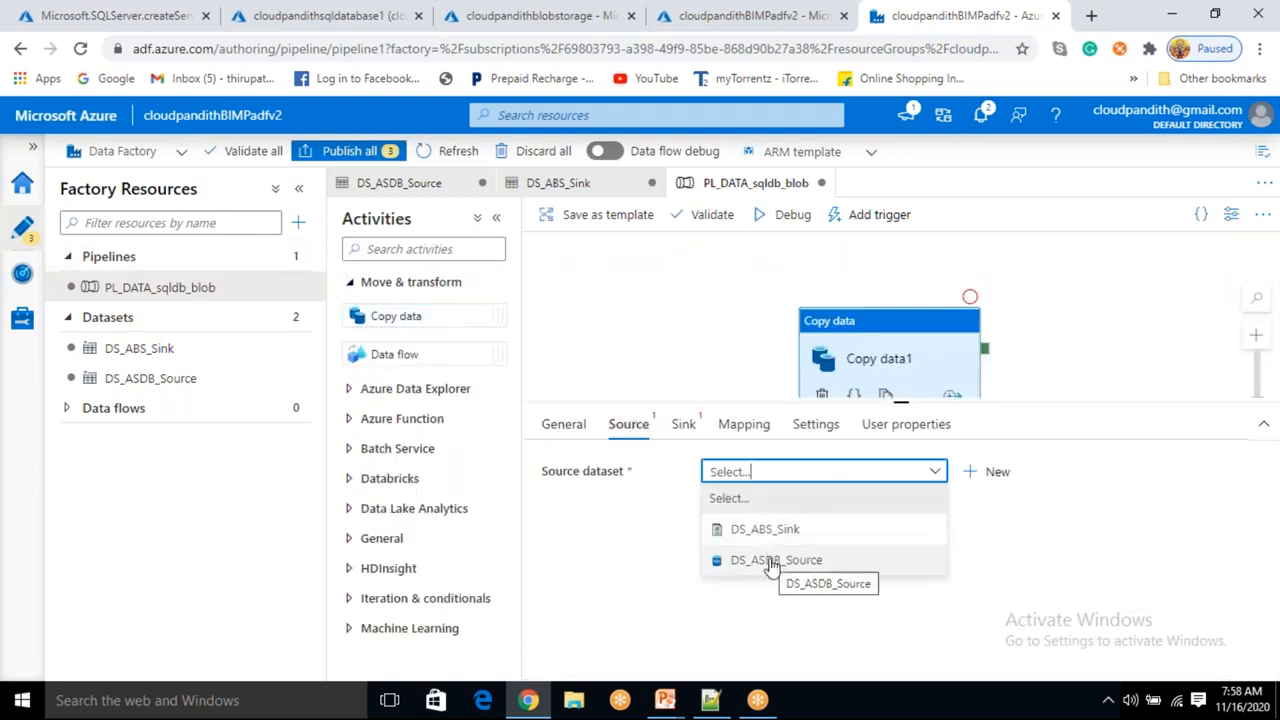
click(766, 565)
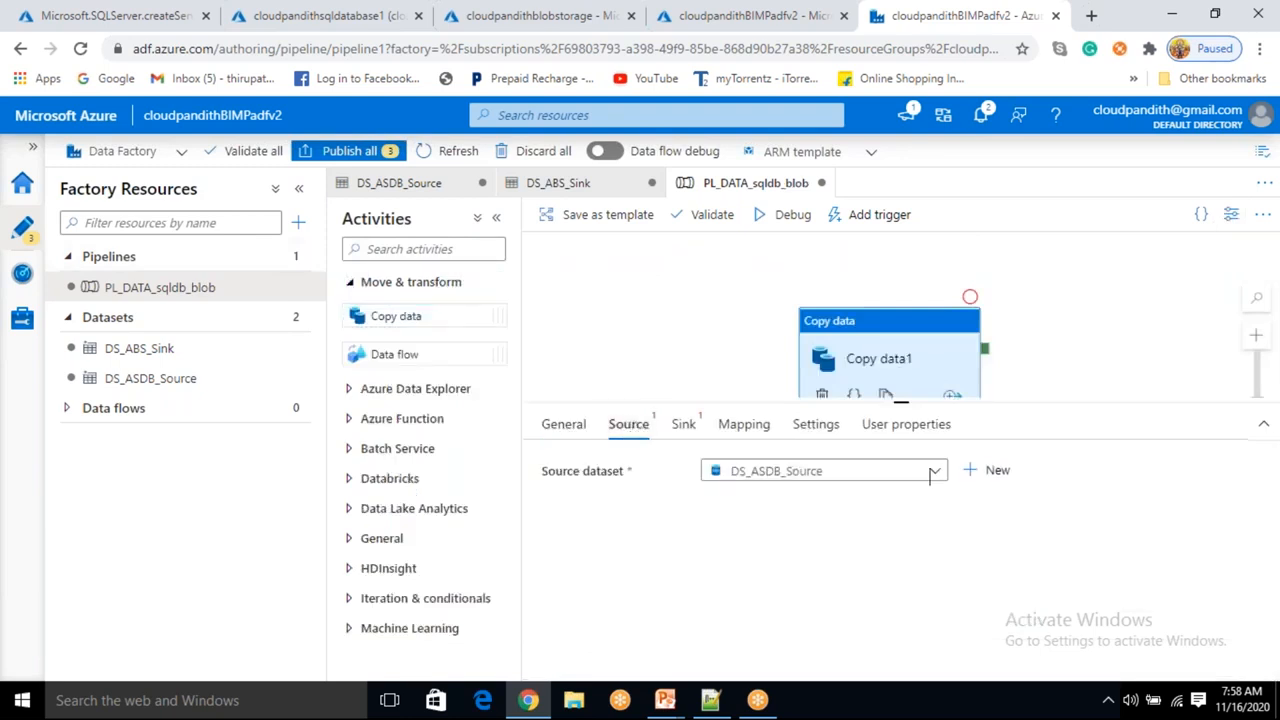
Set the copy activity's sink dataset to DS_ABS_Sink.
click(684, 424)
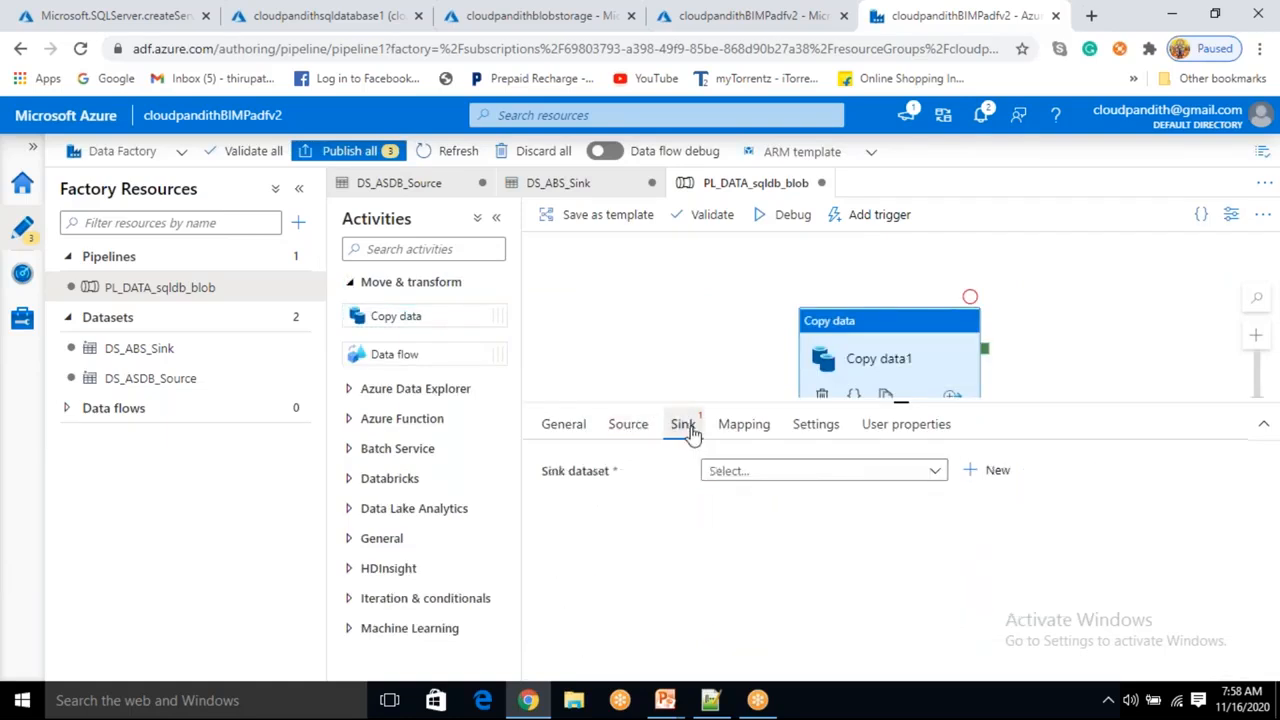
click(757, 476)
click(766, 533)
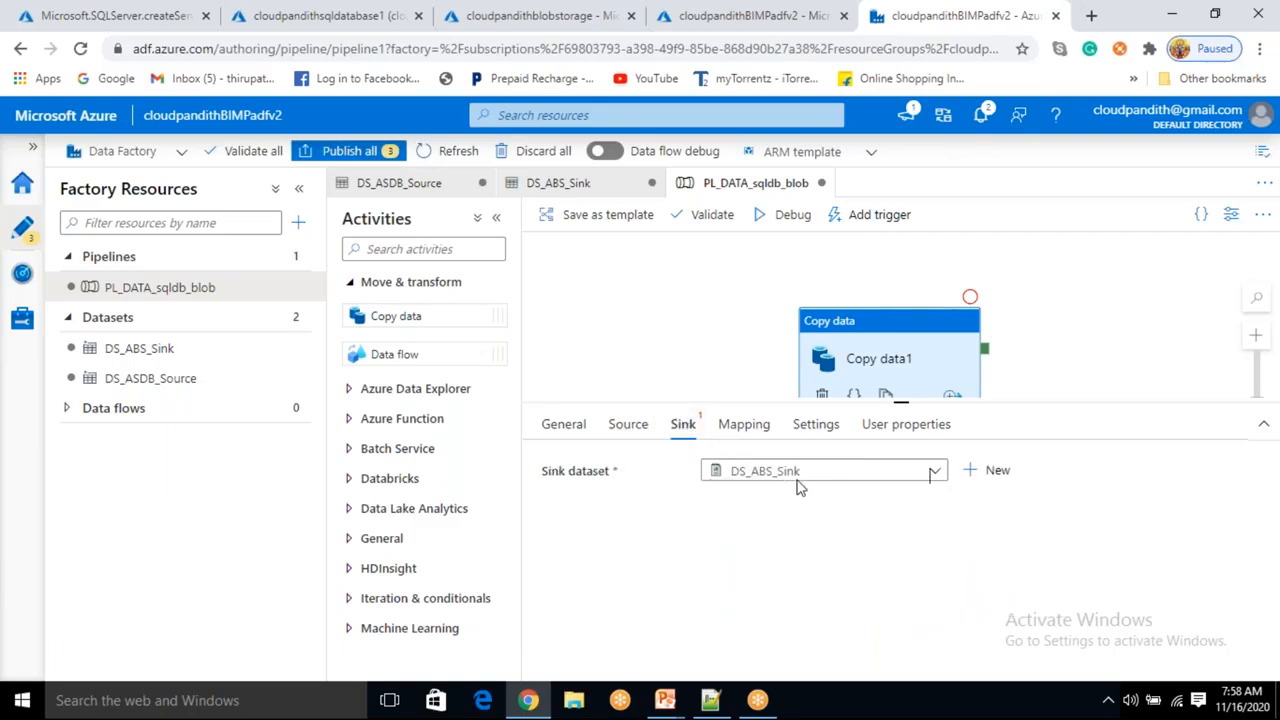
Review the copy activity's source and sink settings.
click(630, 428)
click(684, 426)
click(632, 432)
click(679, 438)
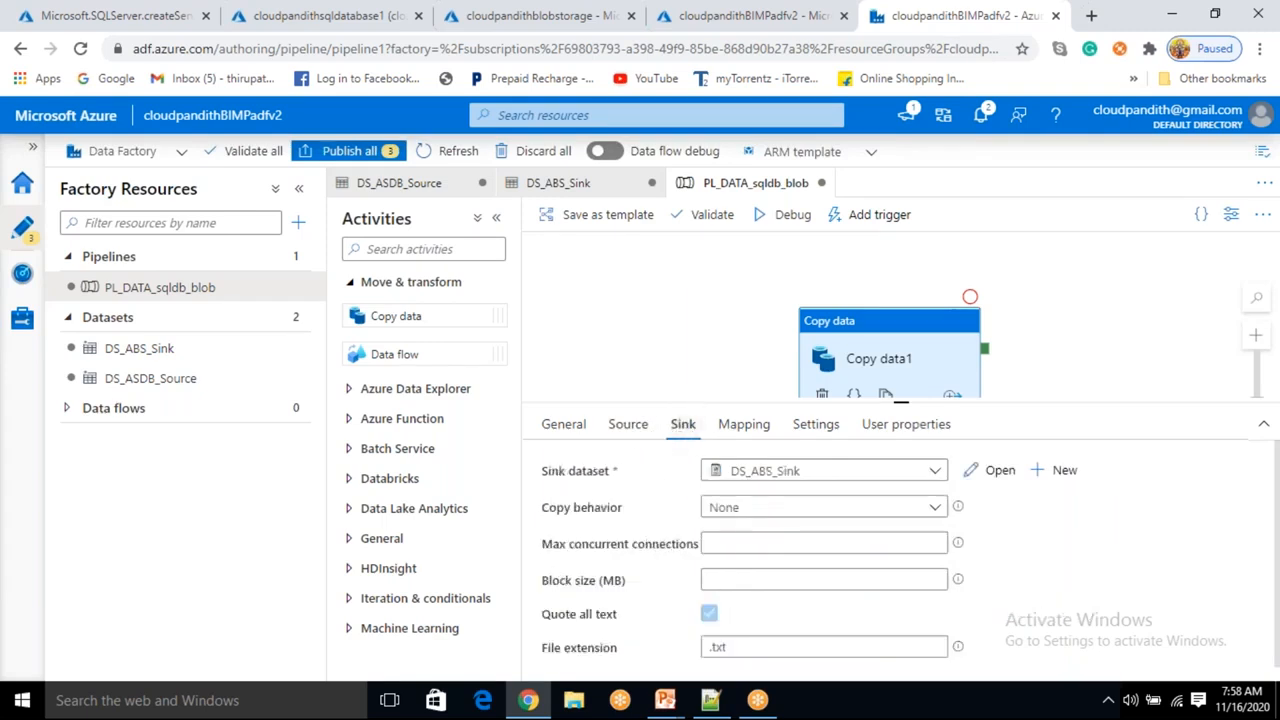
click(628, 428)
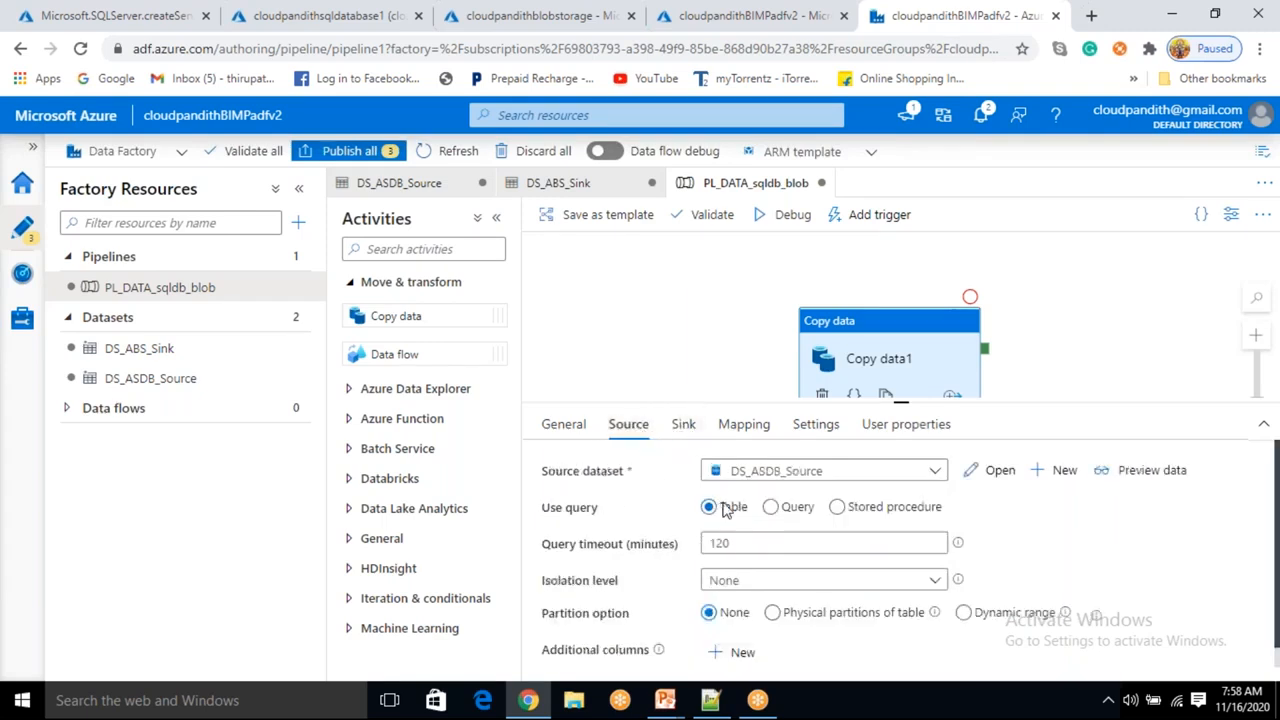
Open the source dataset to inspect its table, then the sink dataset to inspect its file path.
click(987, 473)
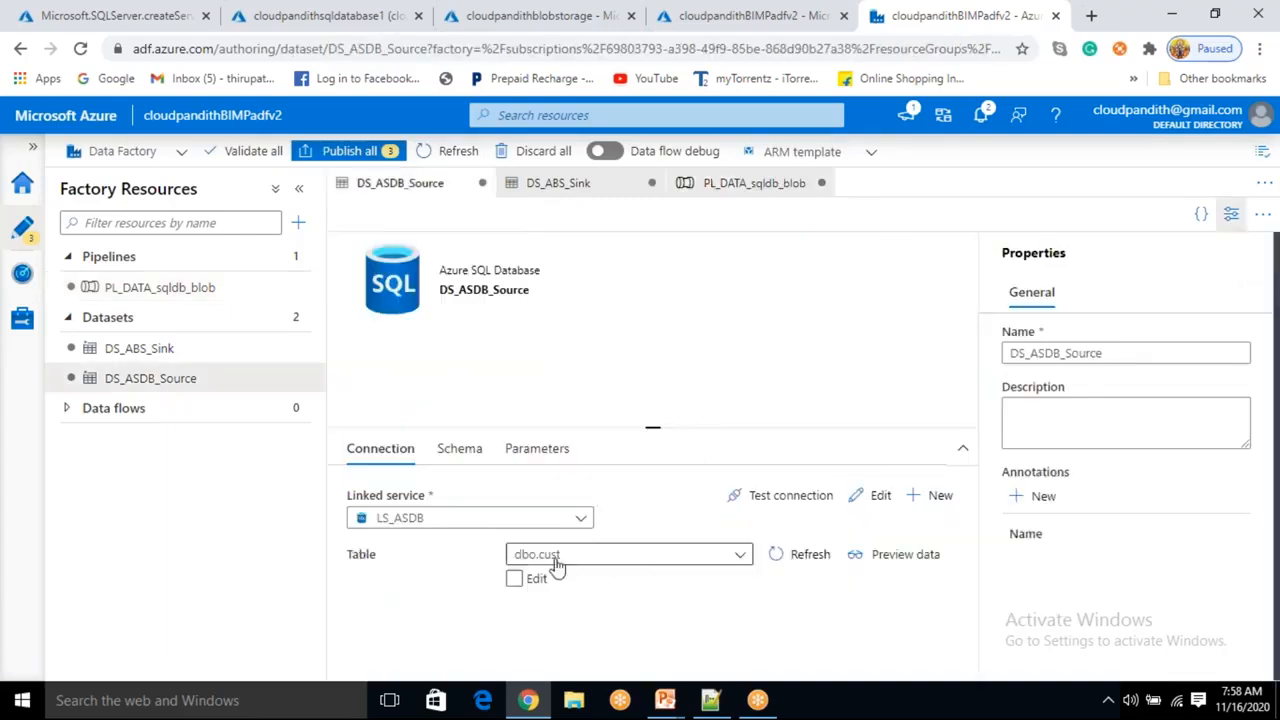
drag(564, 557, 477, 561)
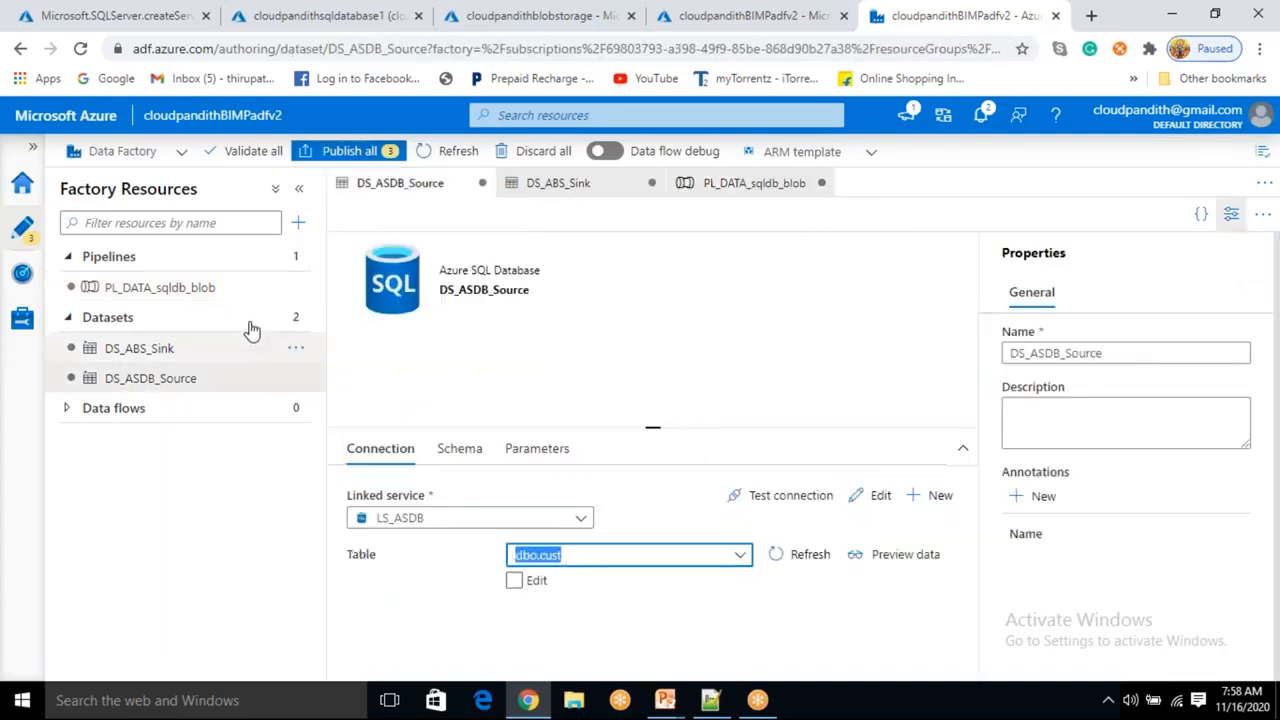
click(220, 300)
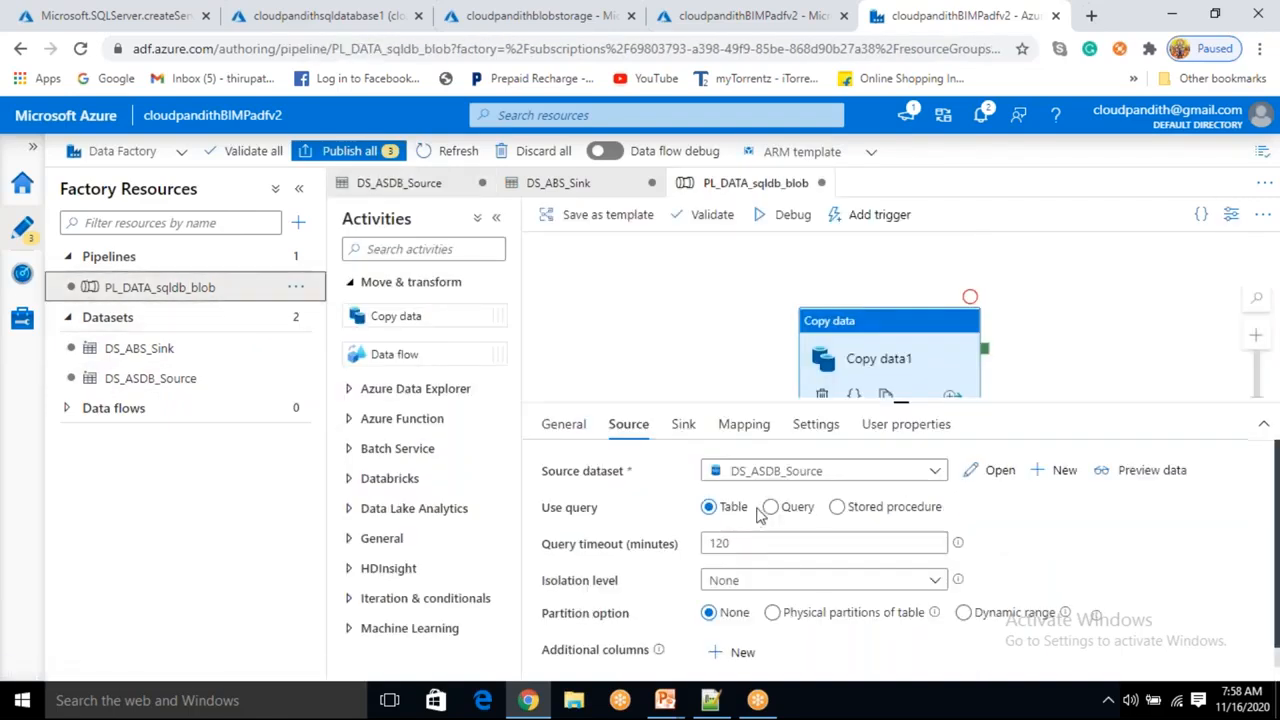
click(683, 424)
click(1000, 470)
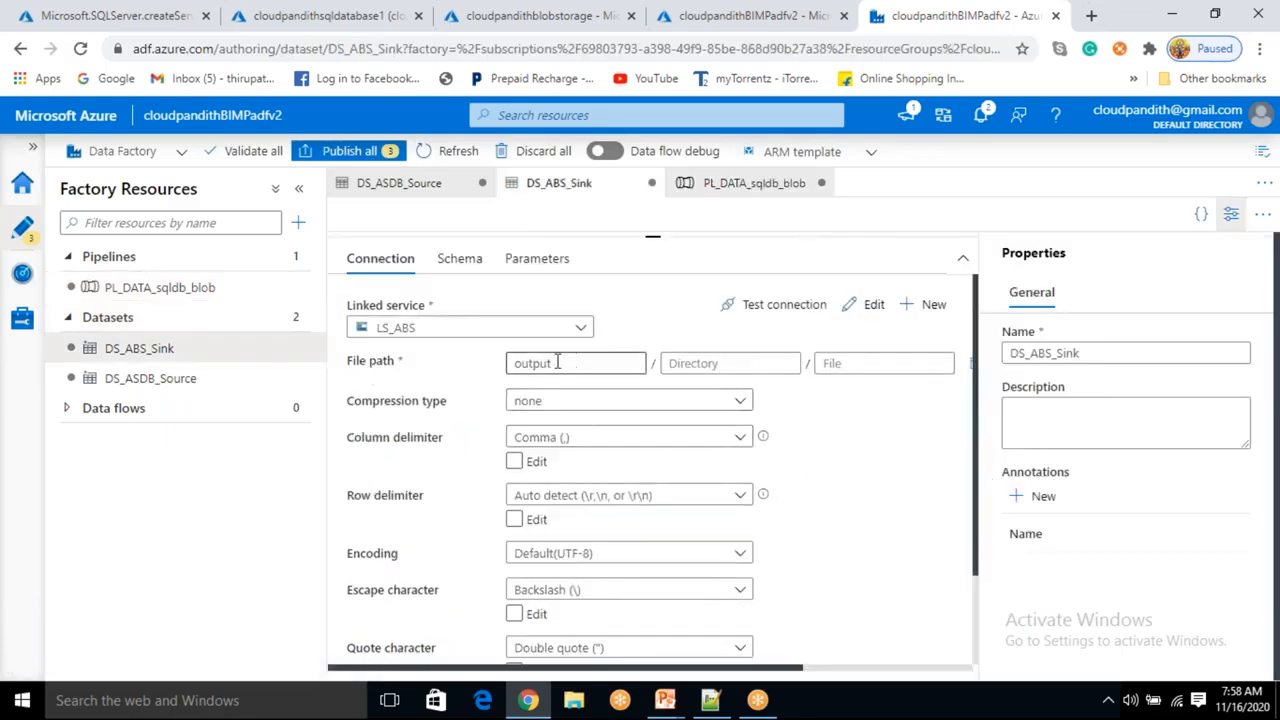
double_click(557, 362)
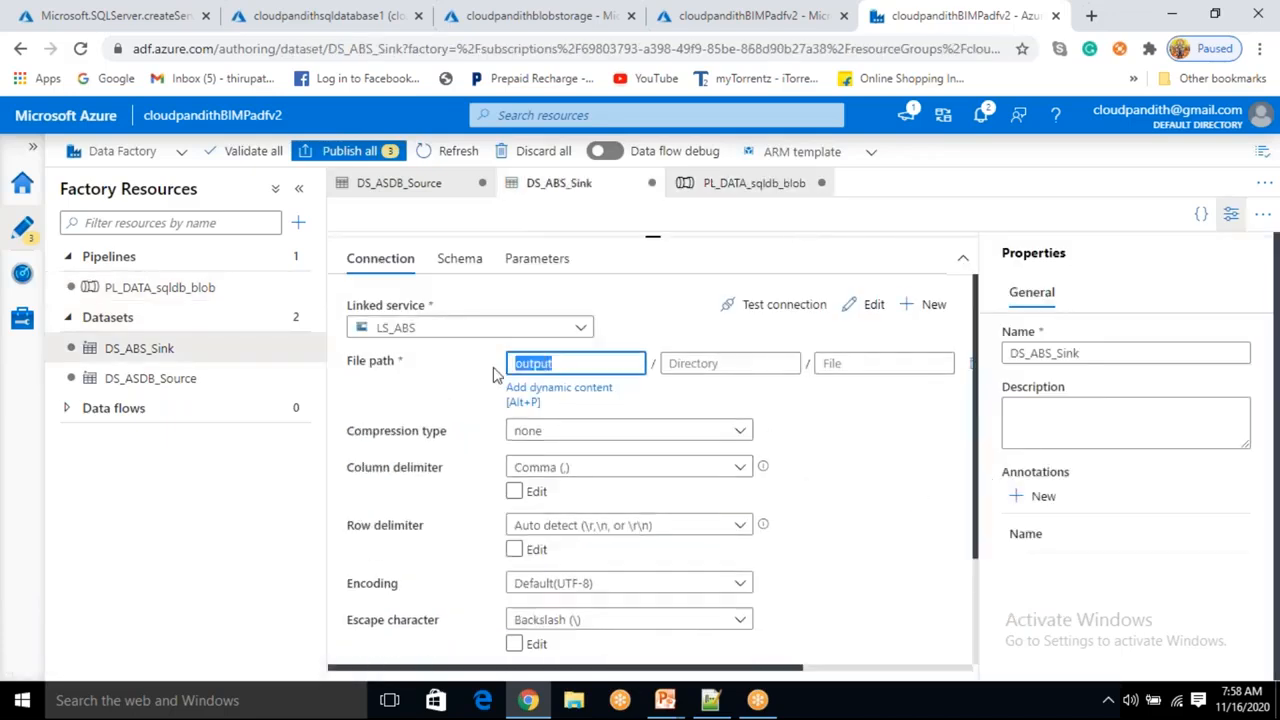
click(232, 298)
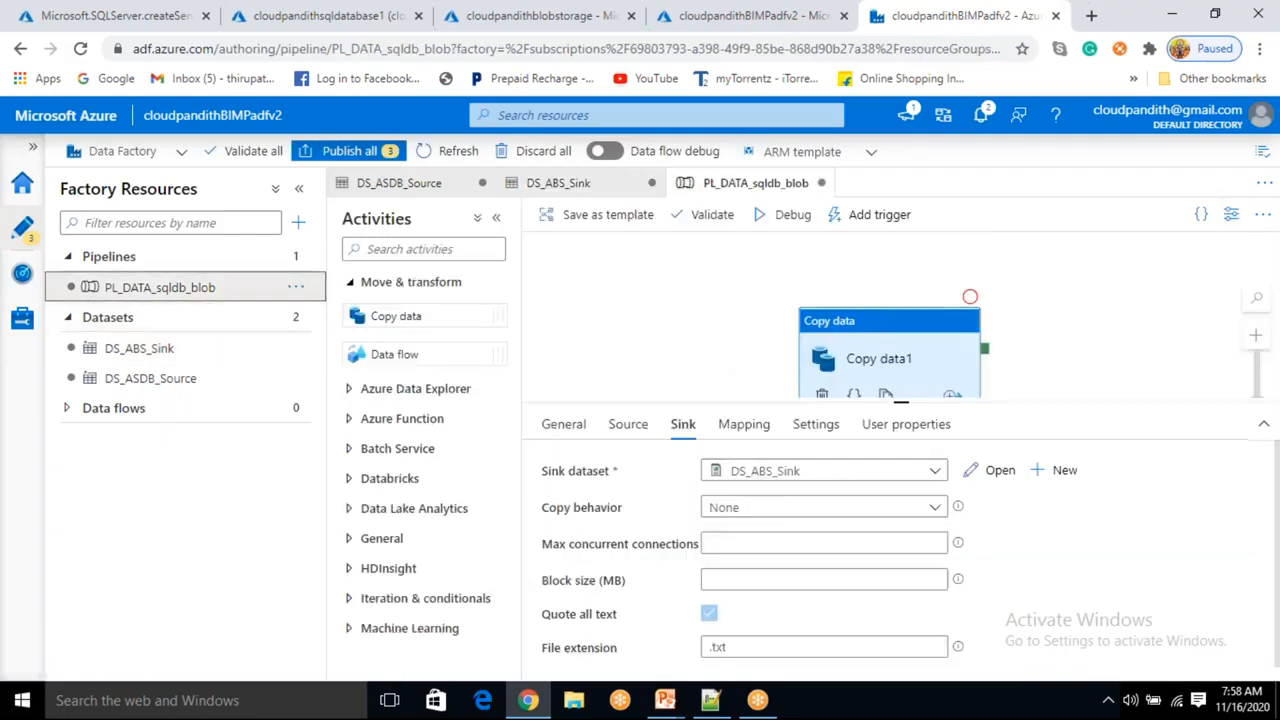
Refresh the blob storage account's containers list to check for existing containers.
drag(888, 347, 869, 311)
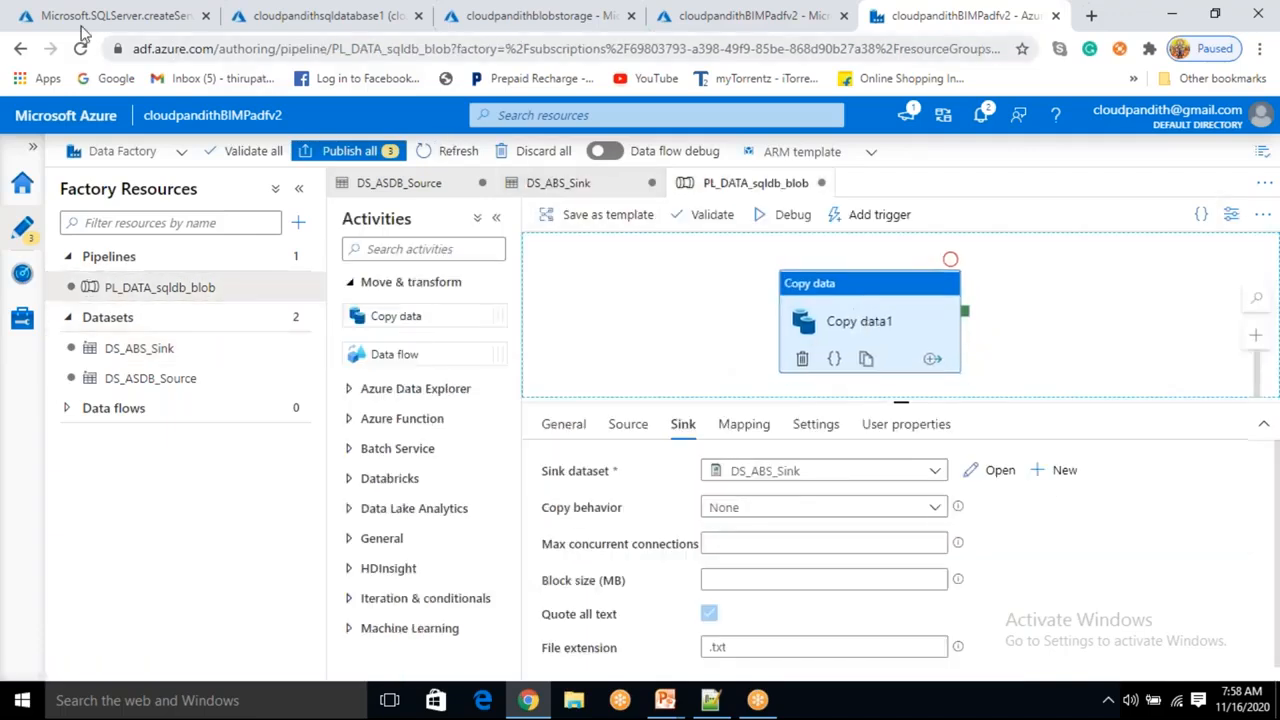
click(27, 5)
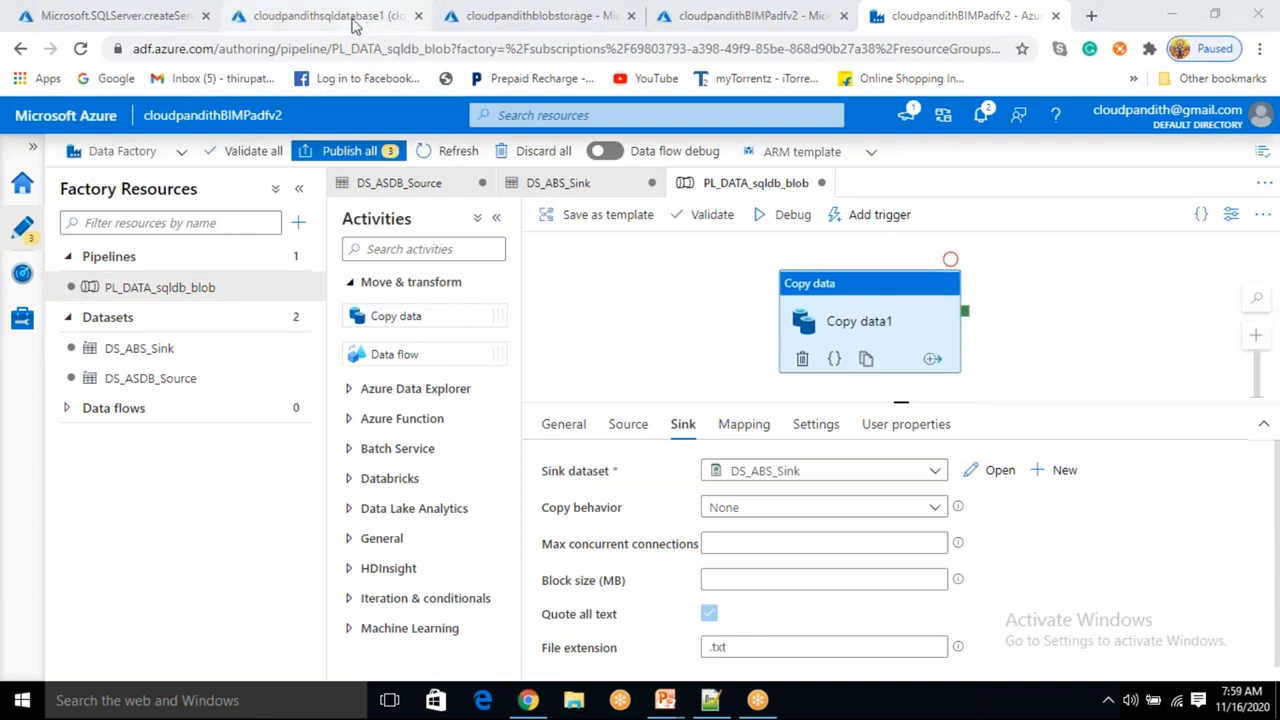
click(410, 14)
click(520, 15)
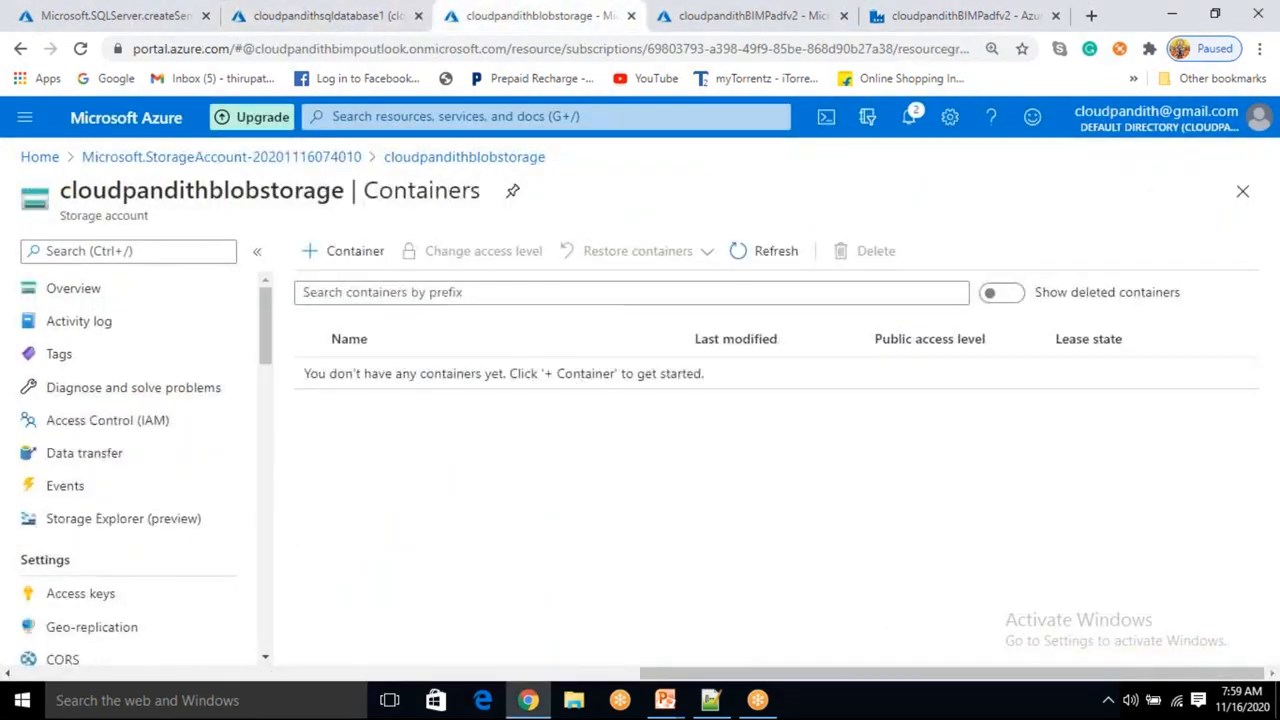
click(743, 248)
click(886, 22)
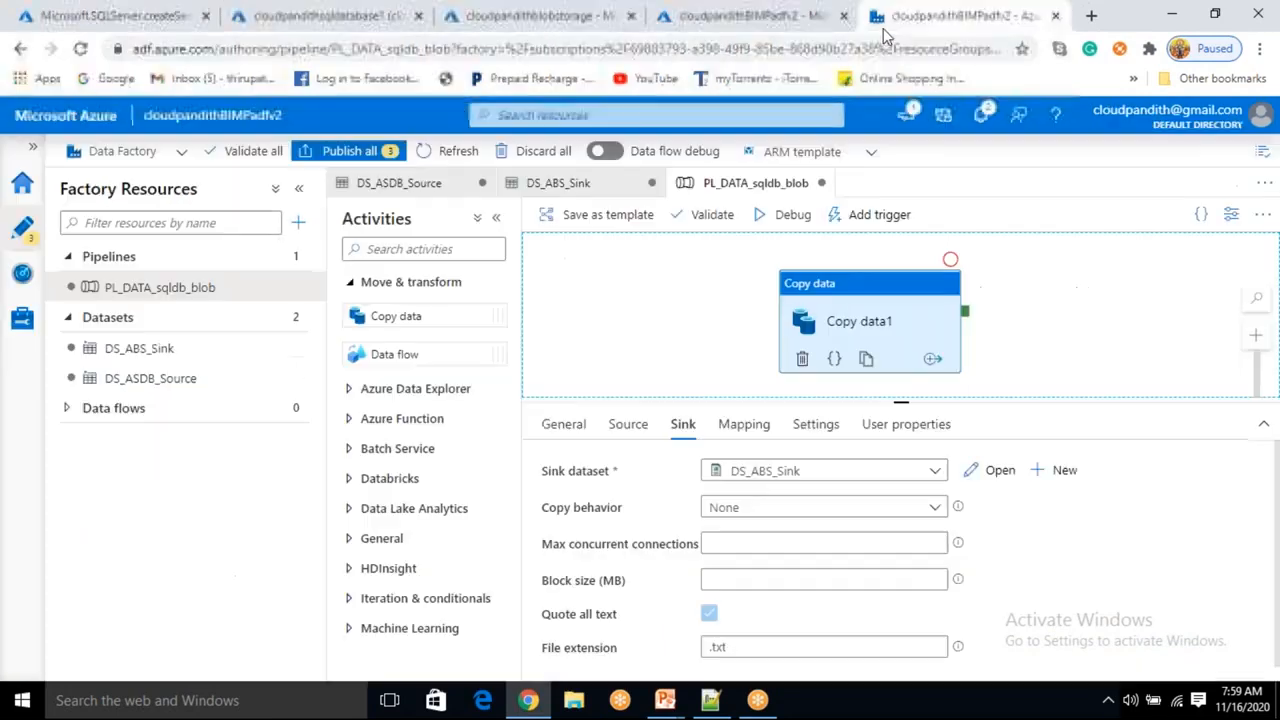
Run the pipeline in debug mode.
click(792, 216)
drag(817, 296, 767, 287)
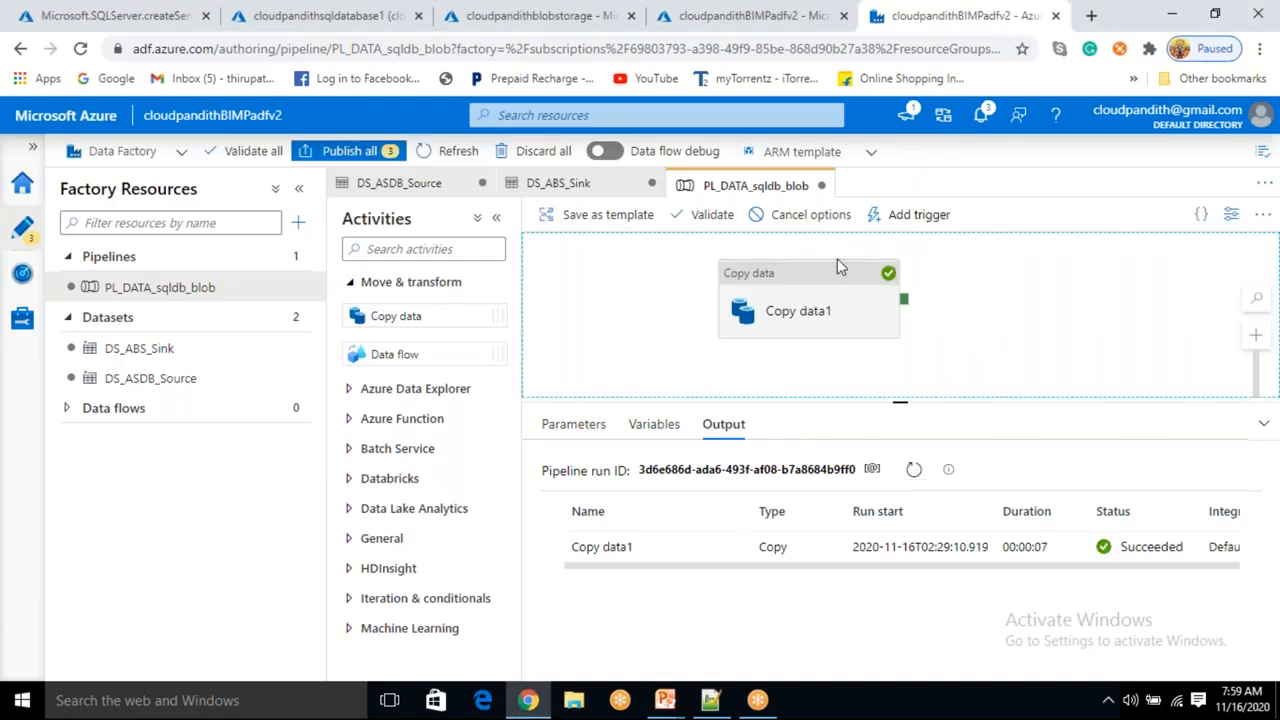
Open the copy activity's run details and examine the rows read and written and the copy duration.
mouse_move(749, 550)
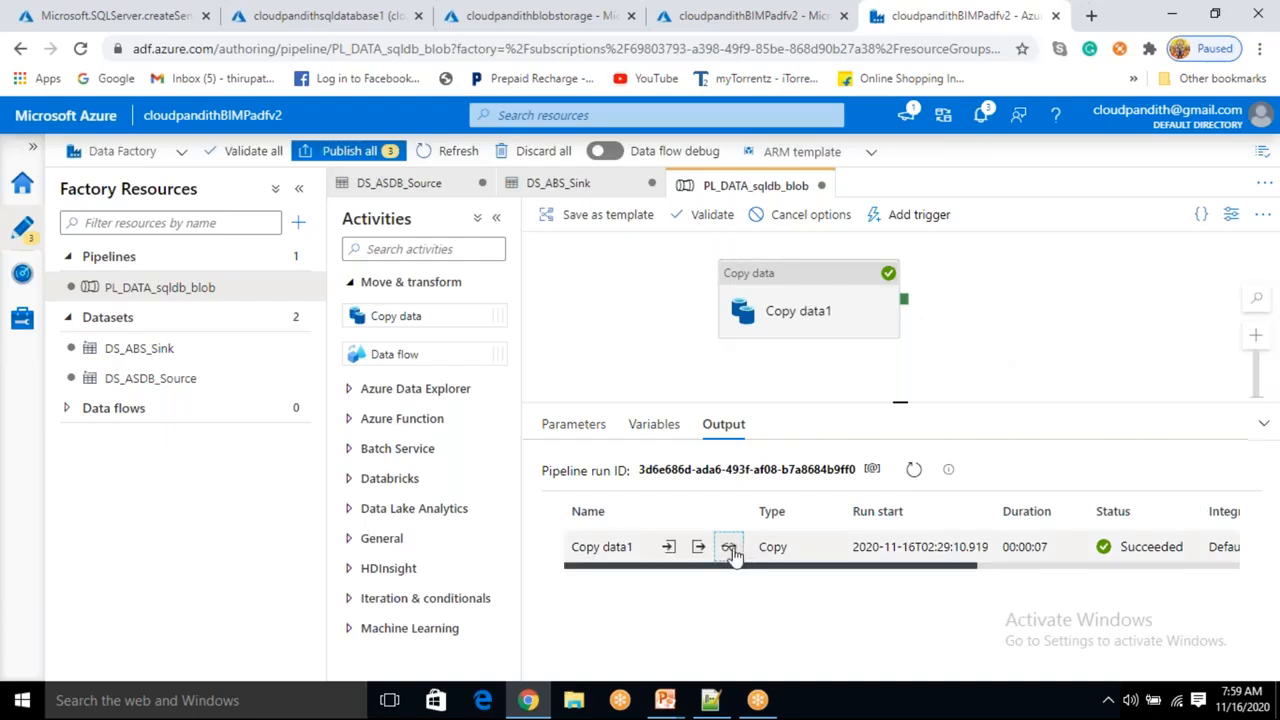
click(729, 548)
drag(317, 385, 686, 408)
drag(824, 388, 878, 389)
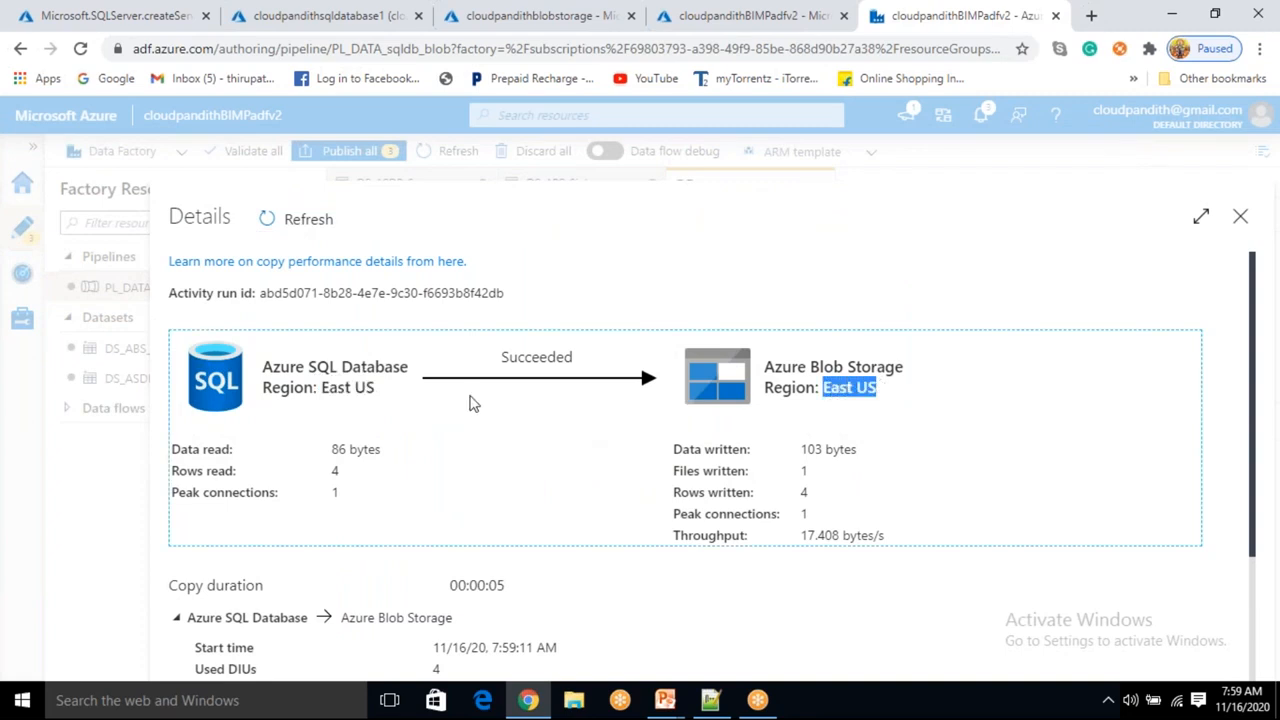
drag(376, 390, 336, 397)
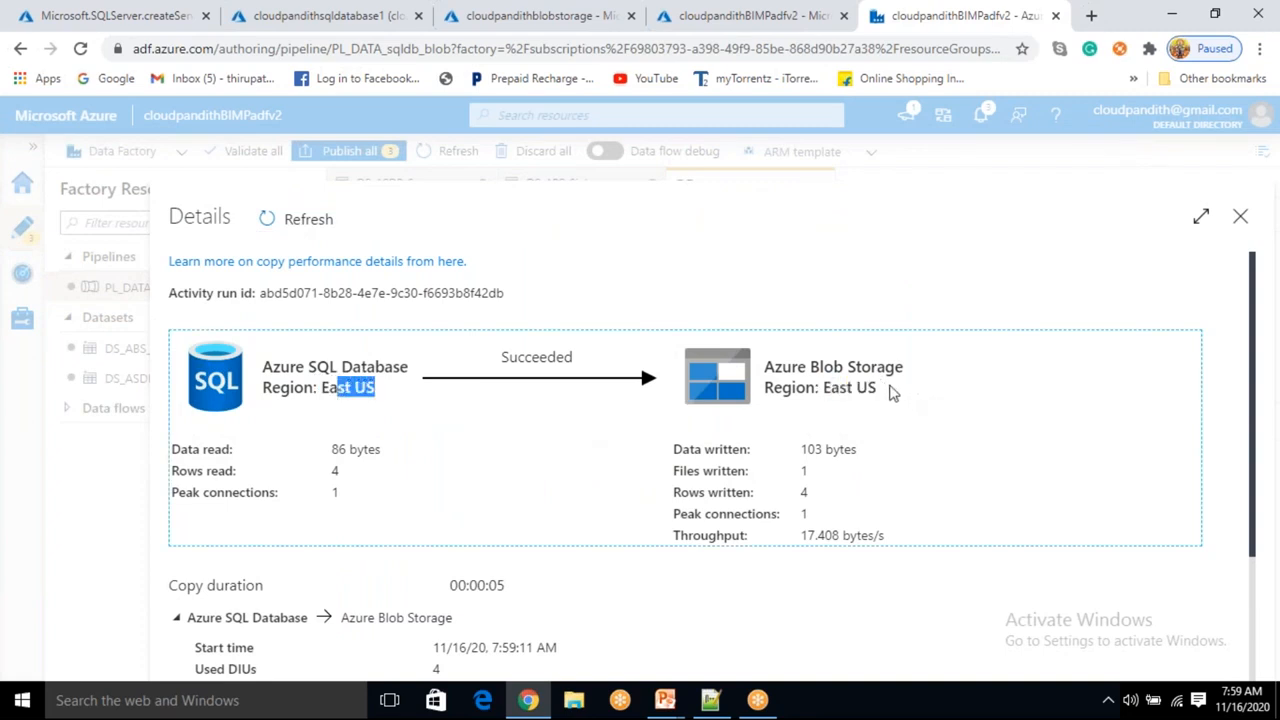
drag(880, 390, 826, 395)
drag(316, 494, 352, 474)
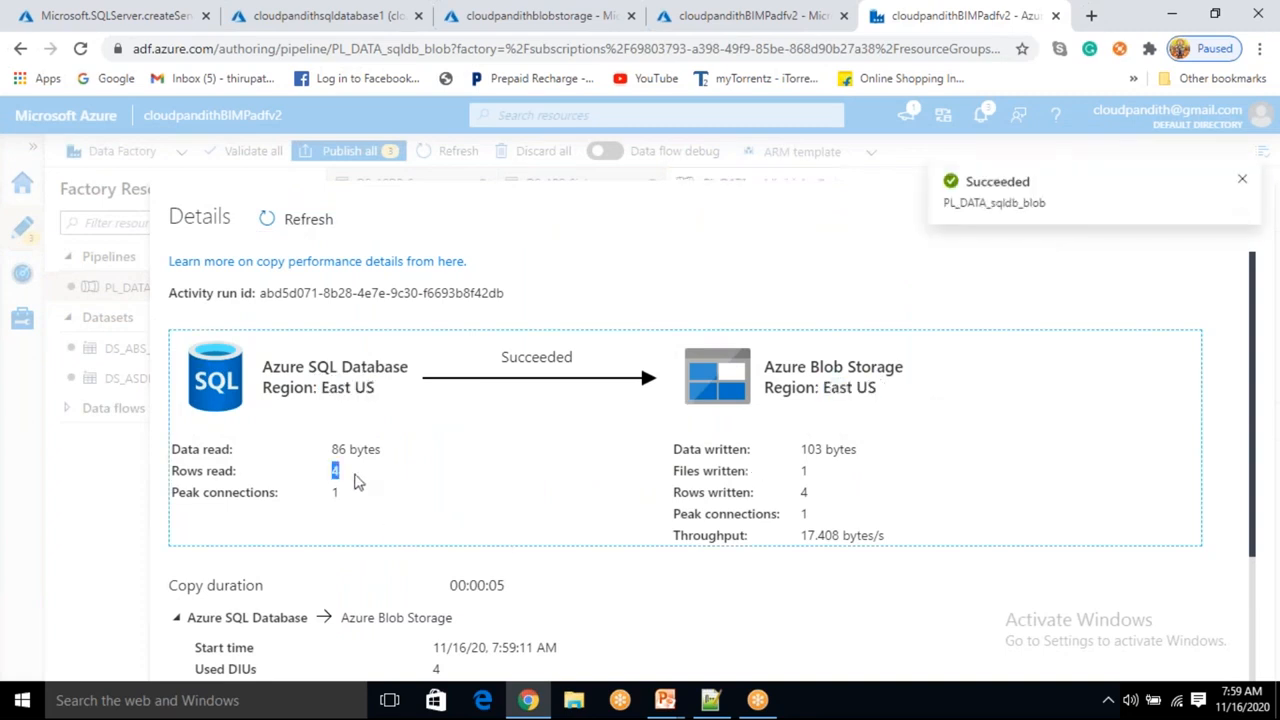
drag(838, 497, 800, 492)
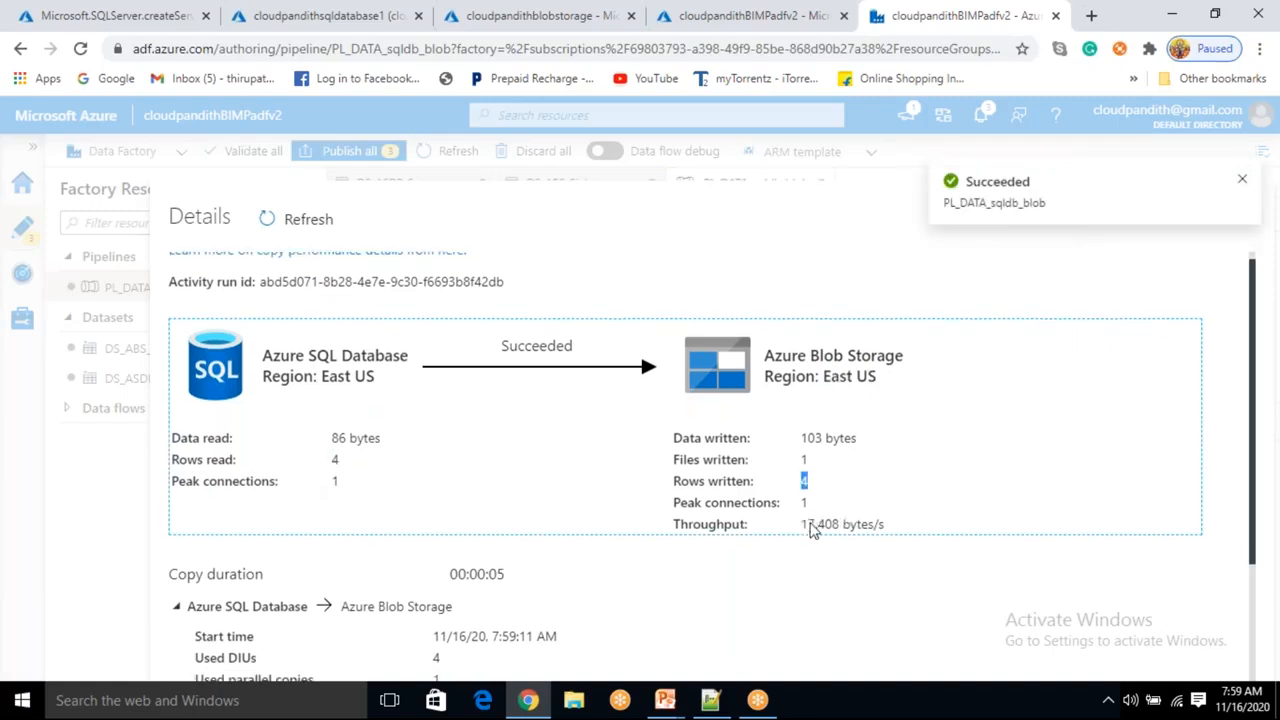
scroll(808, 530, down, 2)
drag(420, 503, 435, 543)
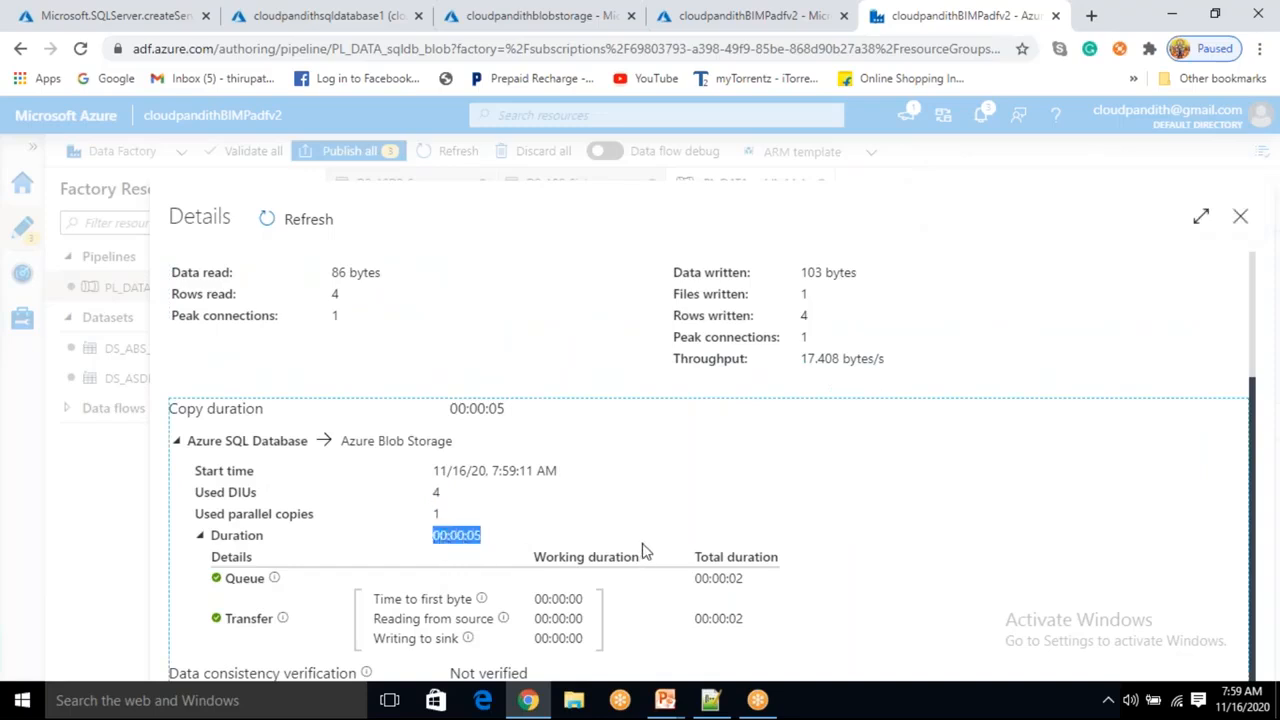
scroll(640, 450, up, 2)
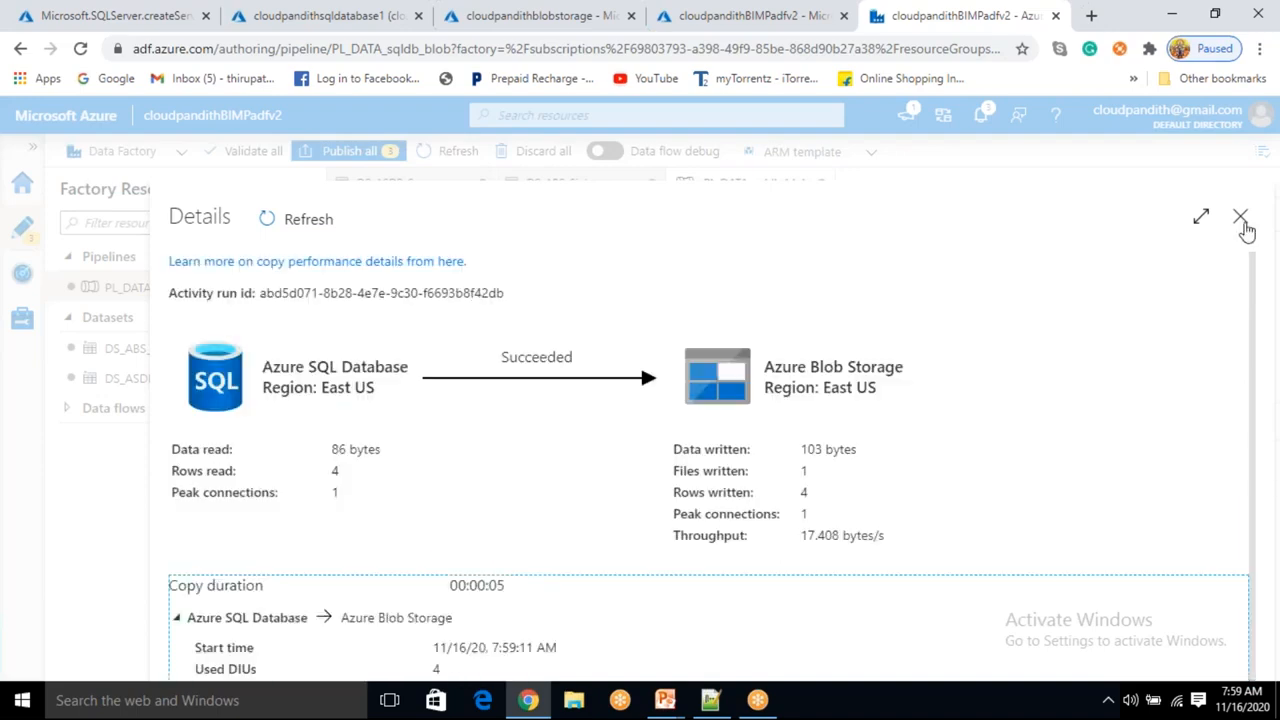
click(1240, 213)
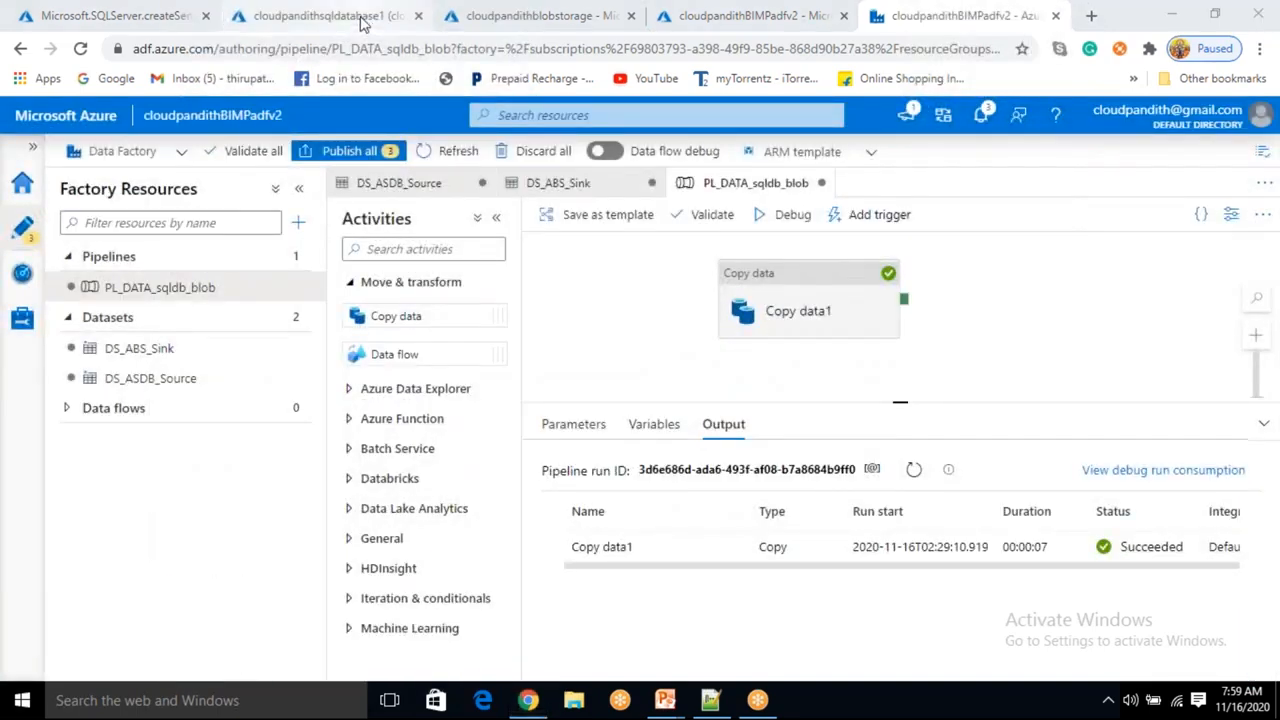
Refresh the storage account's containers and open the output container to check the copied file.
click(500, 16)
click(766, 262)
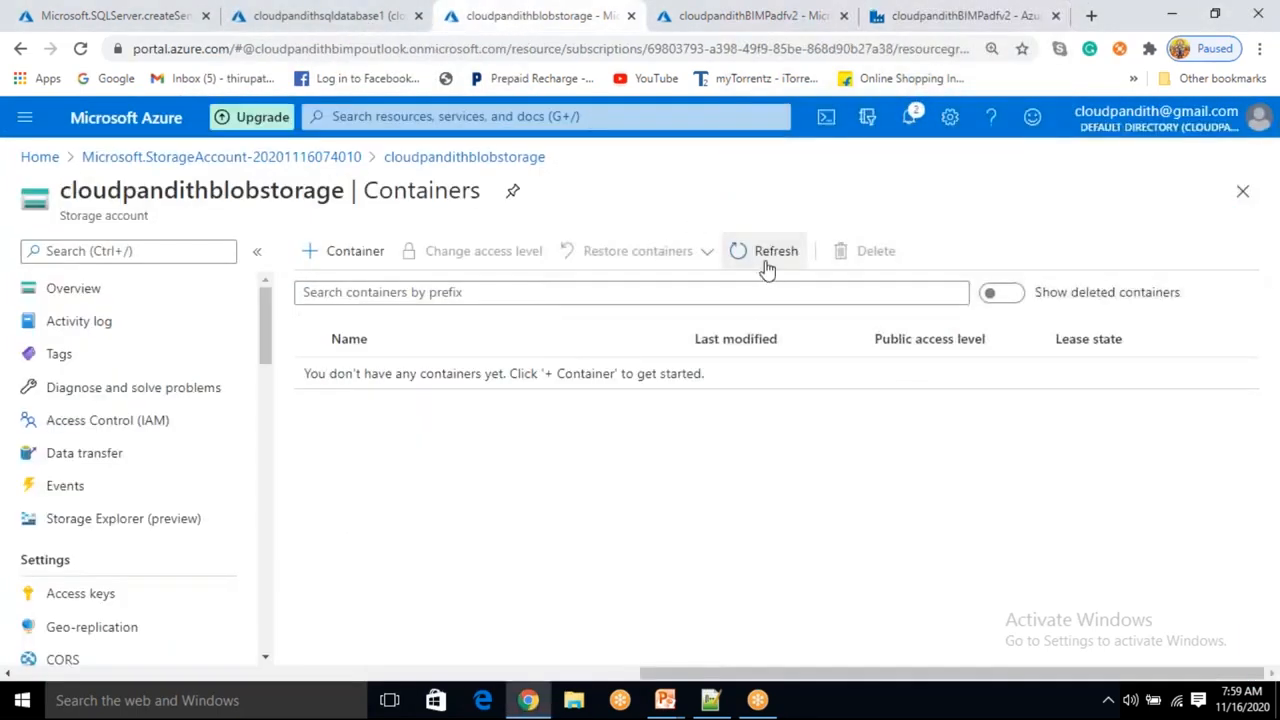
click(429, 385)
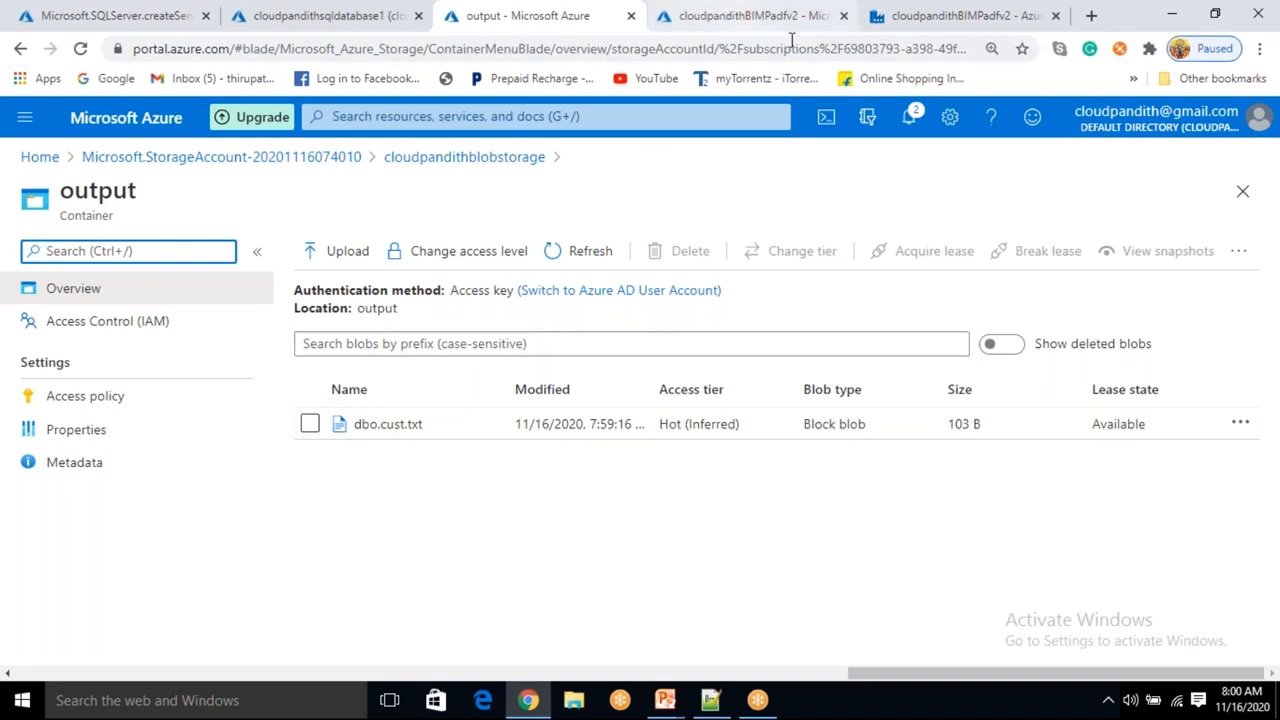
Change the copy activity's sink file extension to .csv and run the pipeline in debug mode.
click(889, 30)
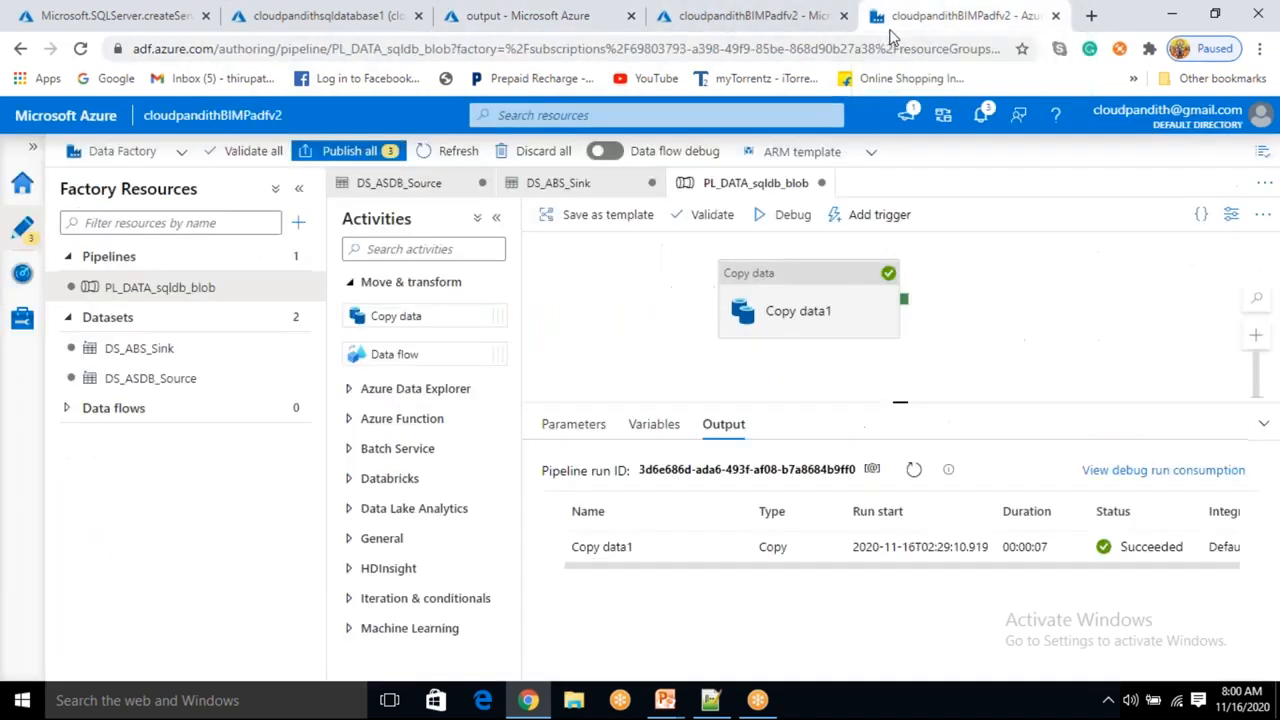
click(819, 302)
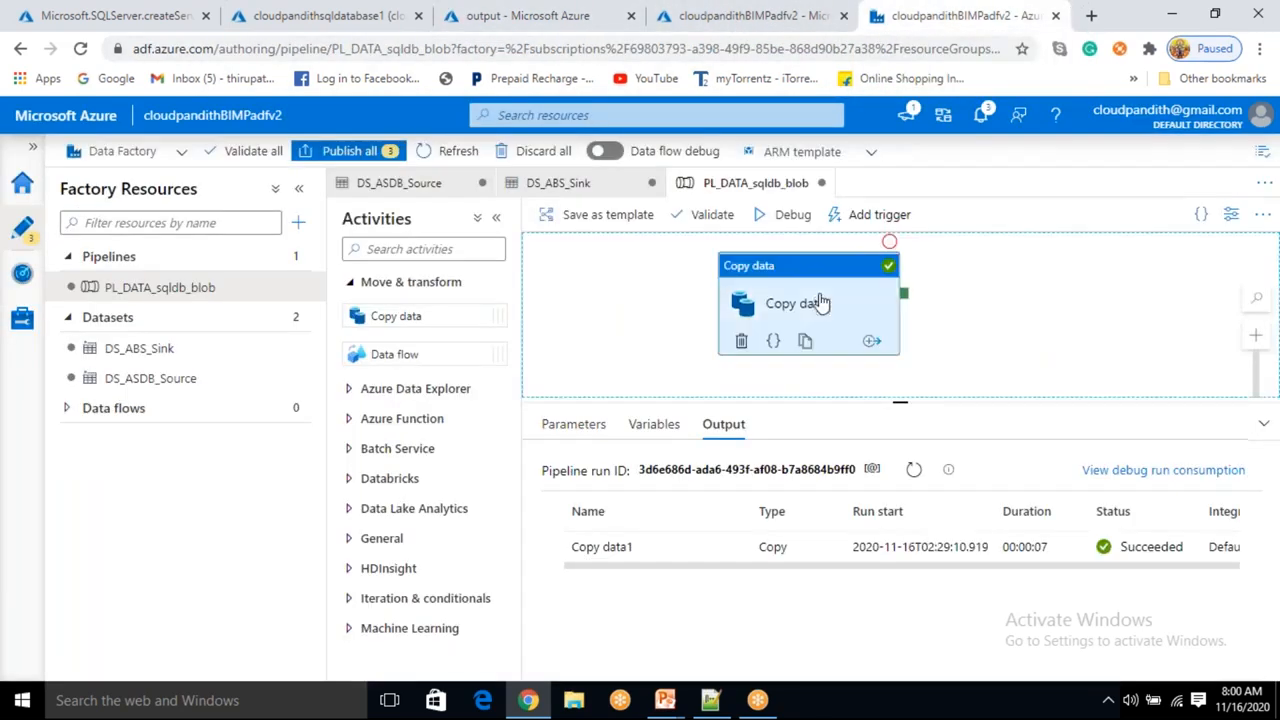
scroll(676, 612, down, 2)
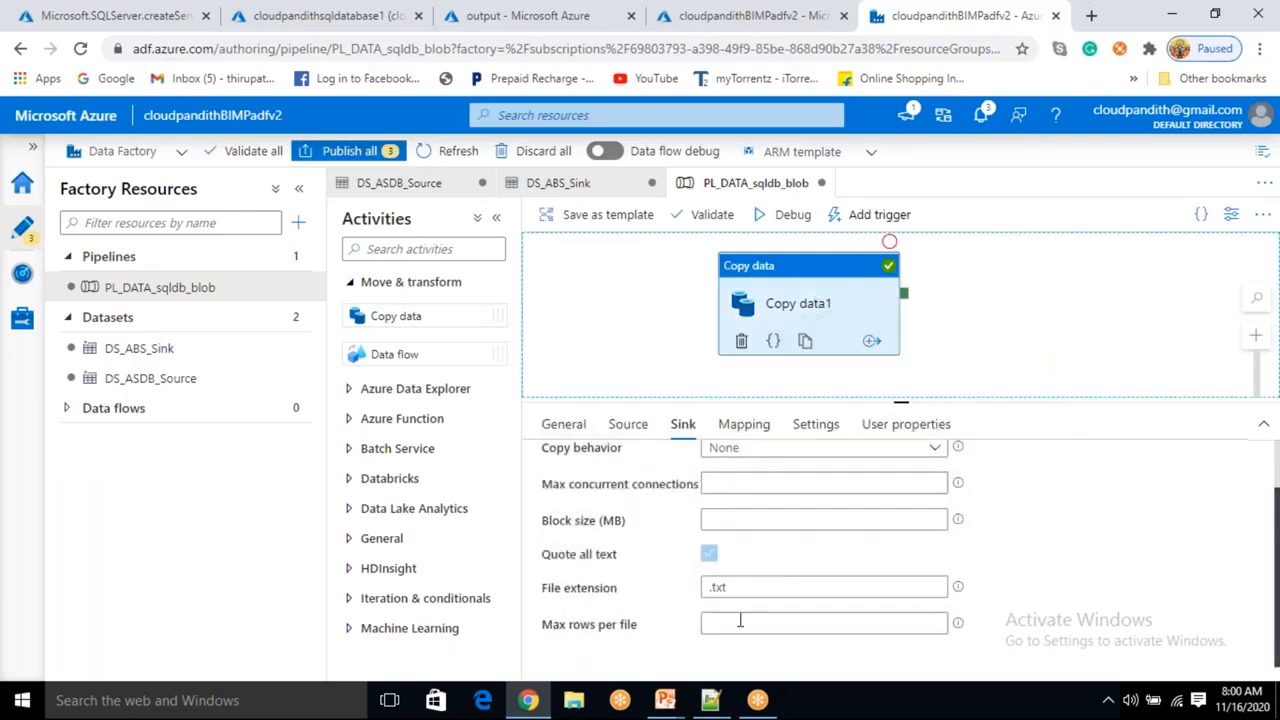
click(745, 589)
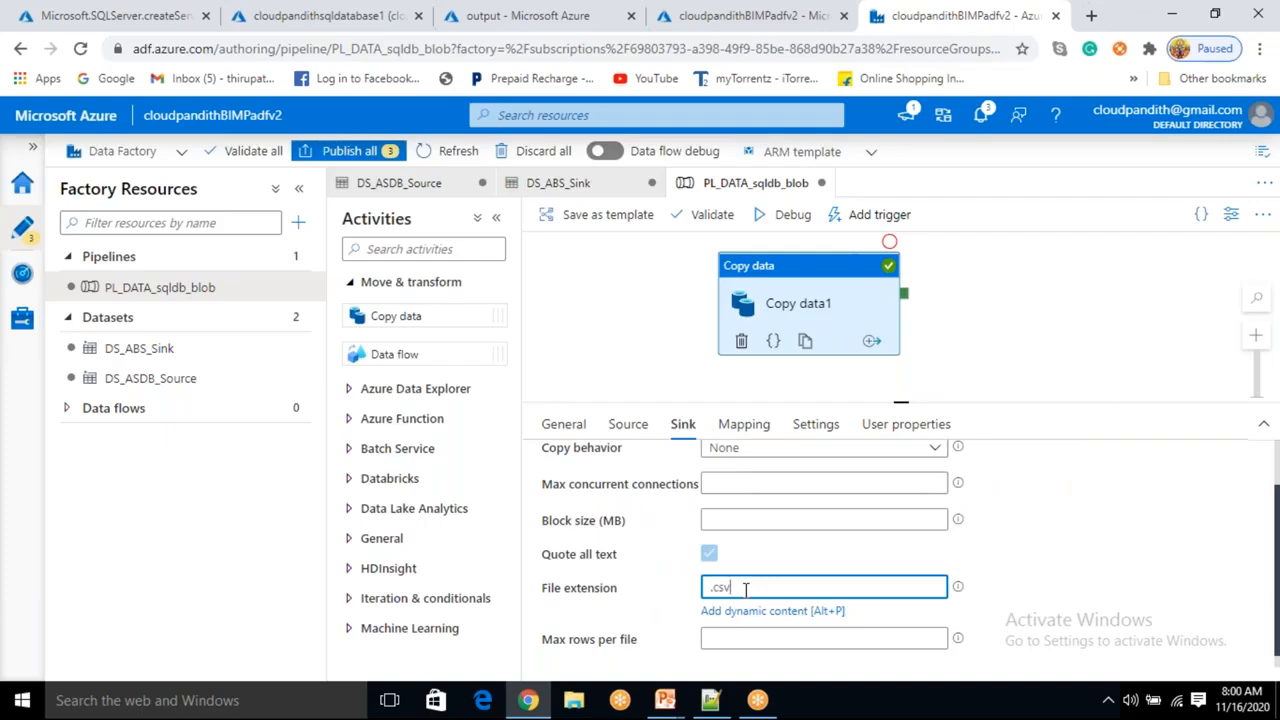
click(794, 218)
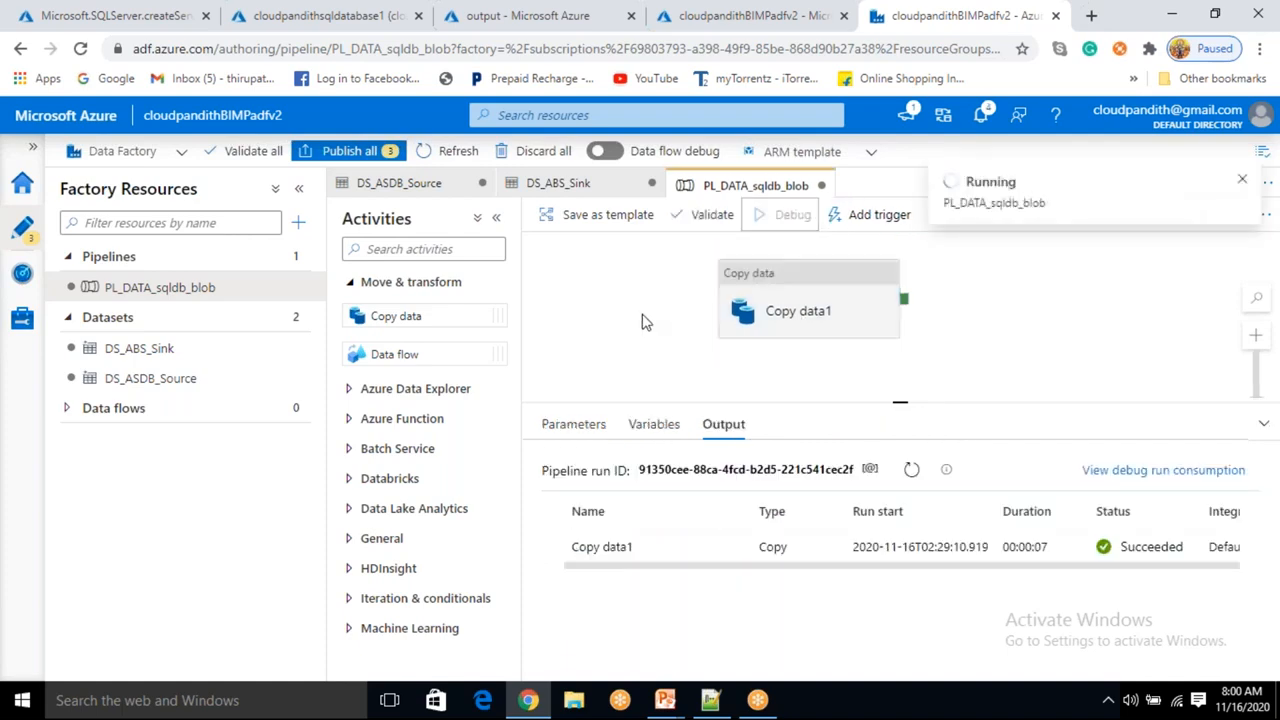
click(506, 15)
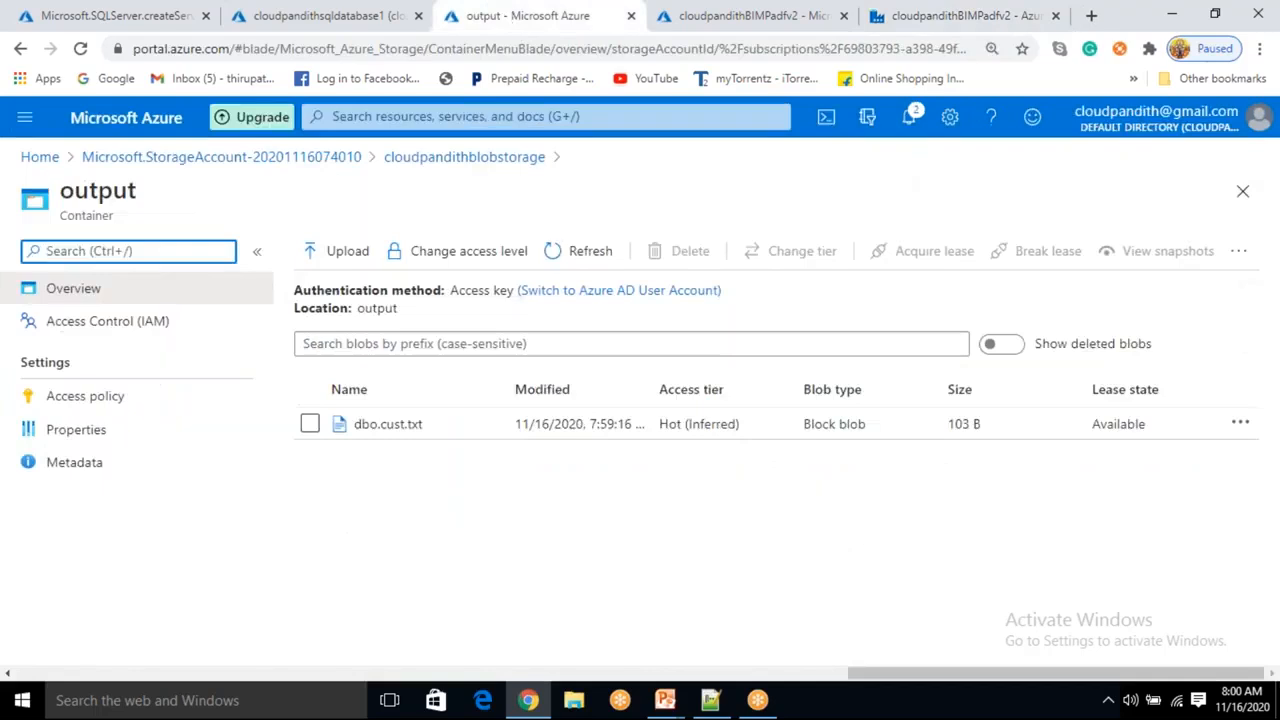
click(752, 15)
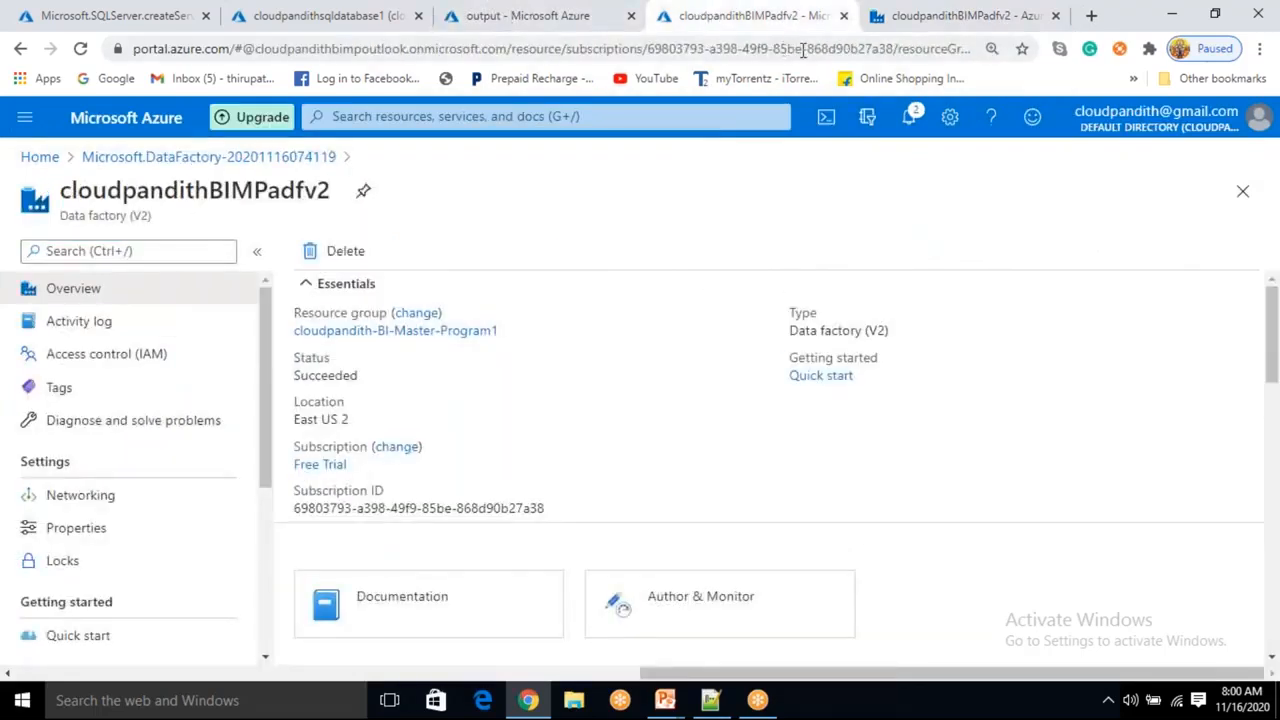
click(893, 14)
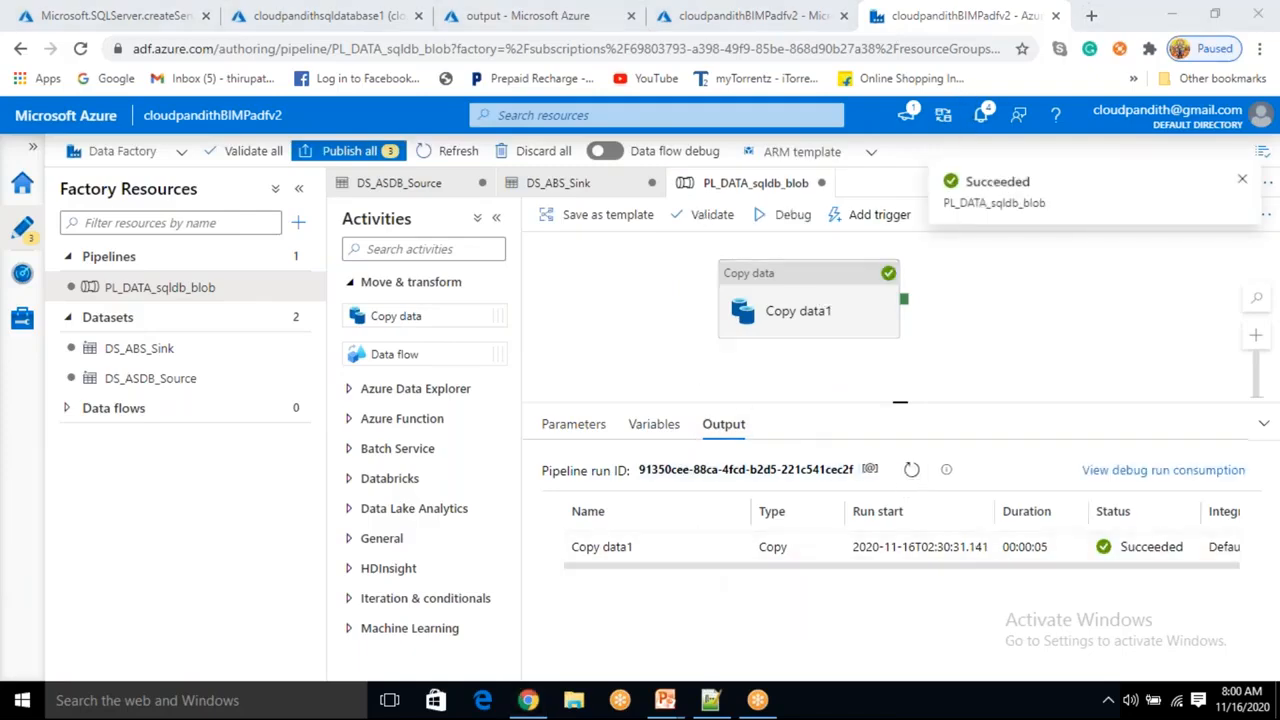
Refresh the output container and open the new dbo.cust.csv blob.
click(578, 20)
click(603, 251)
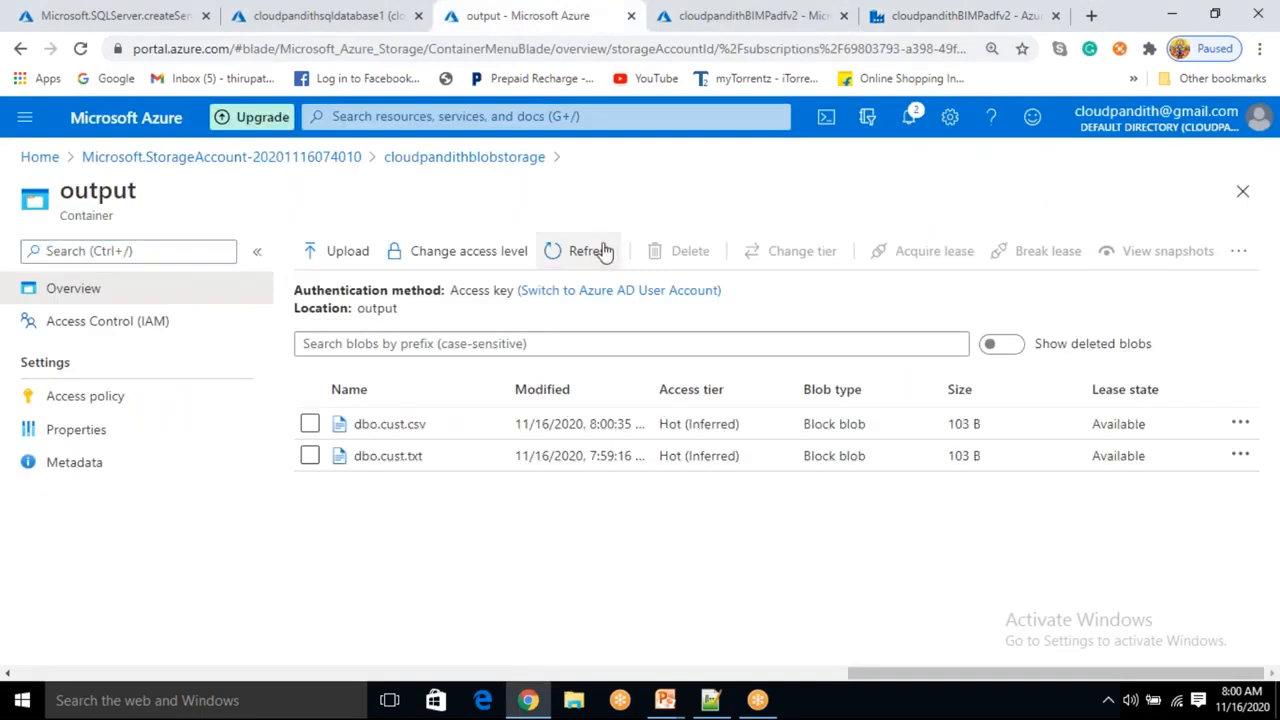
click(390, 424)
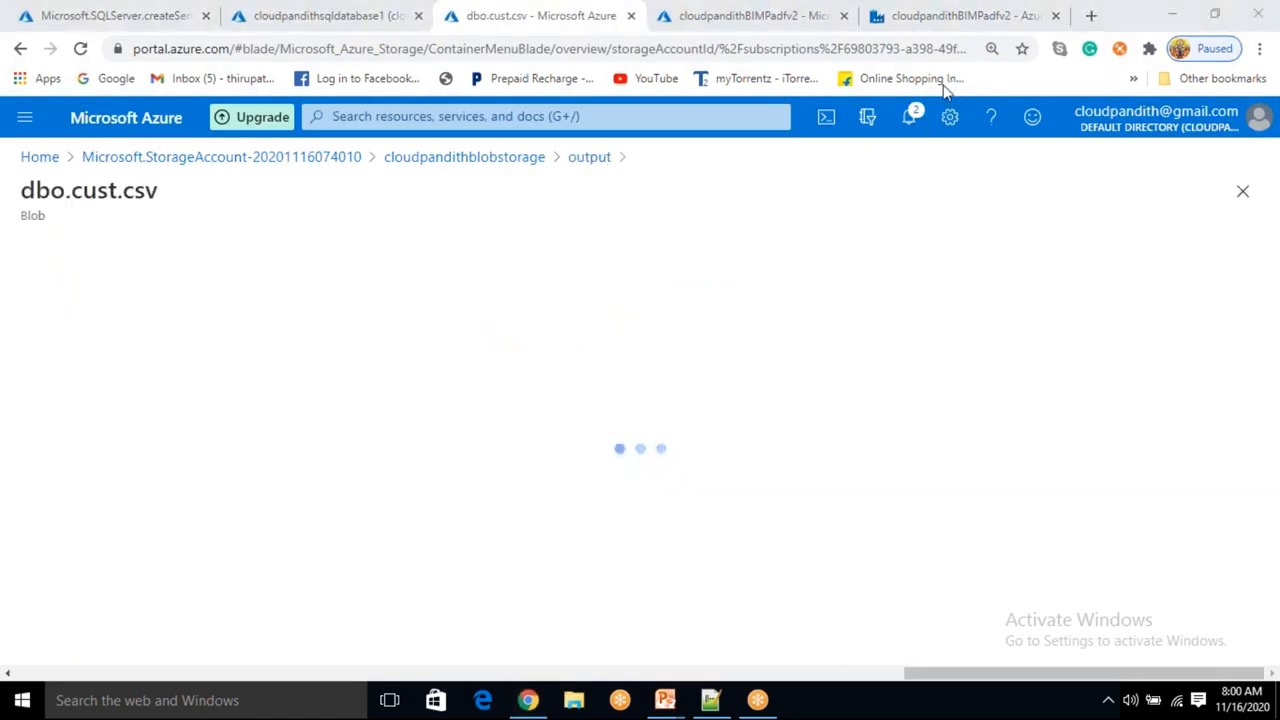
Examine the dbo.cust.csv contents in the editor and as a table preview.
click(287, 305)
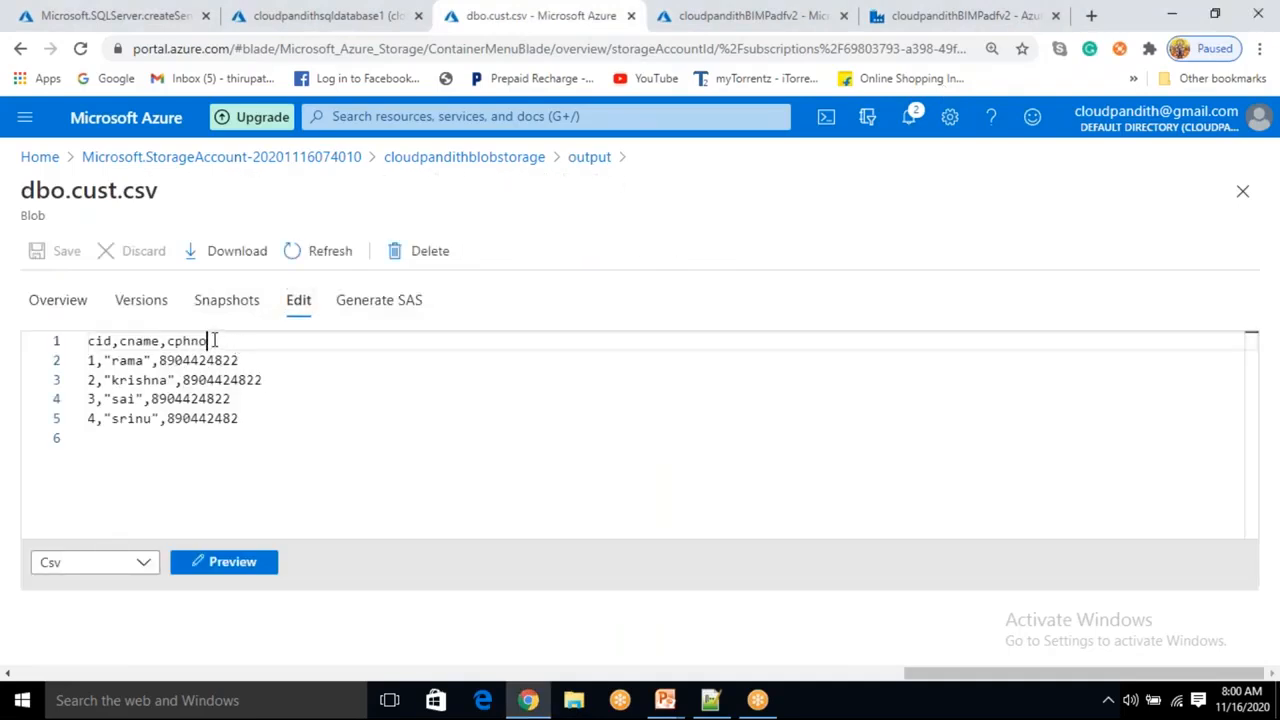
click(23, 338)
drag(283, 438, 88, 360)
click(112, 342)
double_click(162, 341)
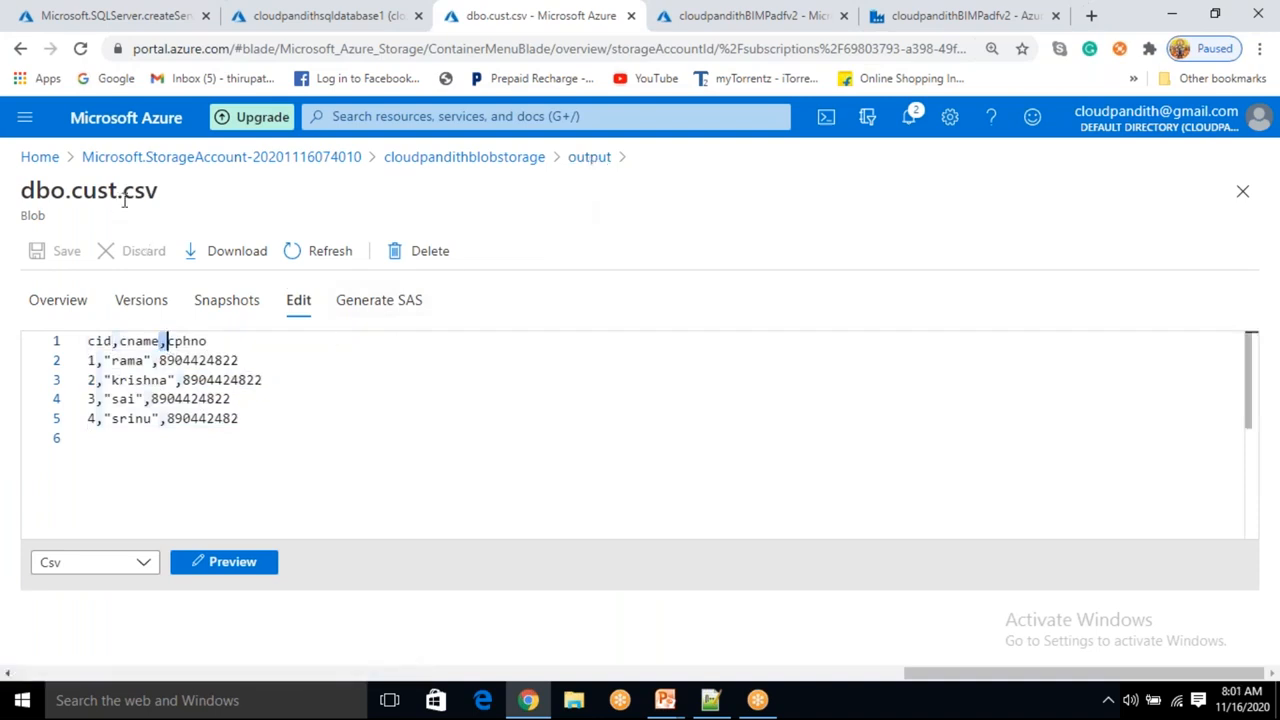
click(251, 568)
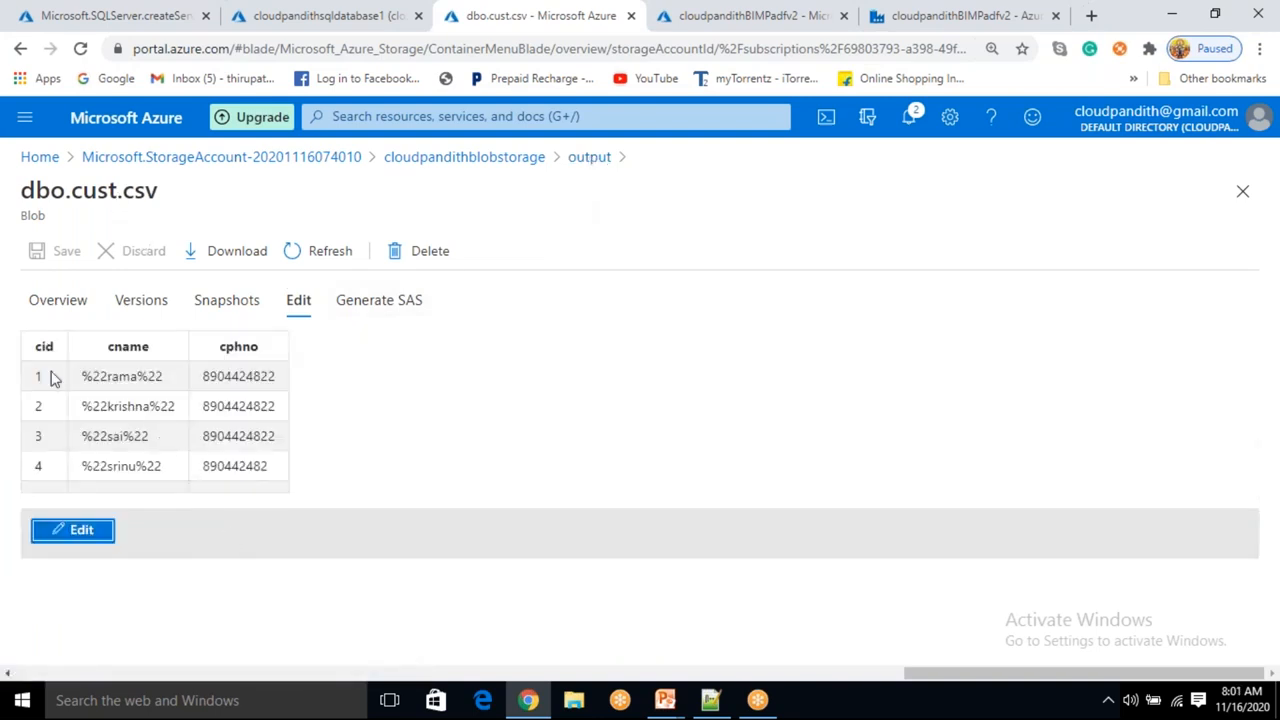
Open the dbo.cust.txt blob from the output container and examine its contents in the editor.
click(588, 160)
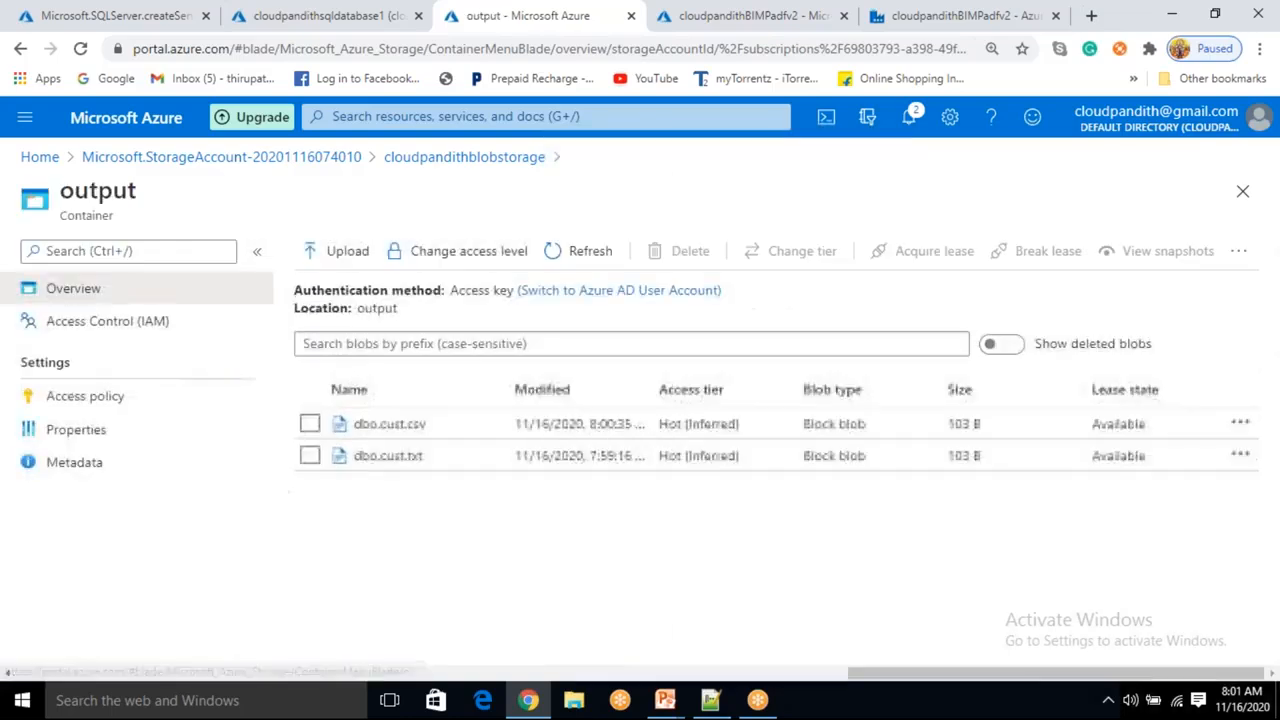
click(396, 468)
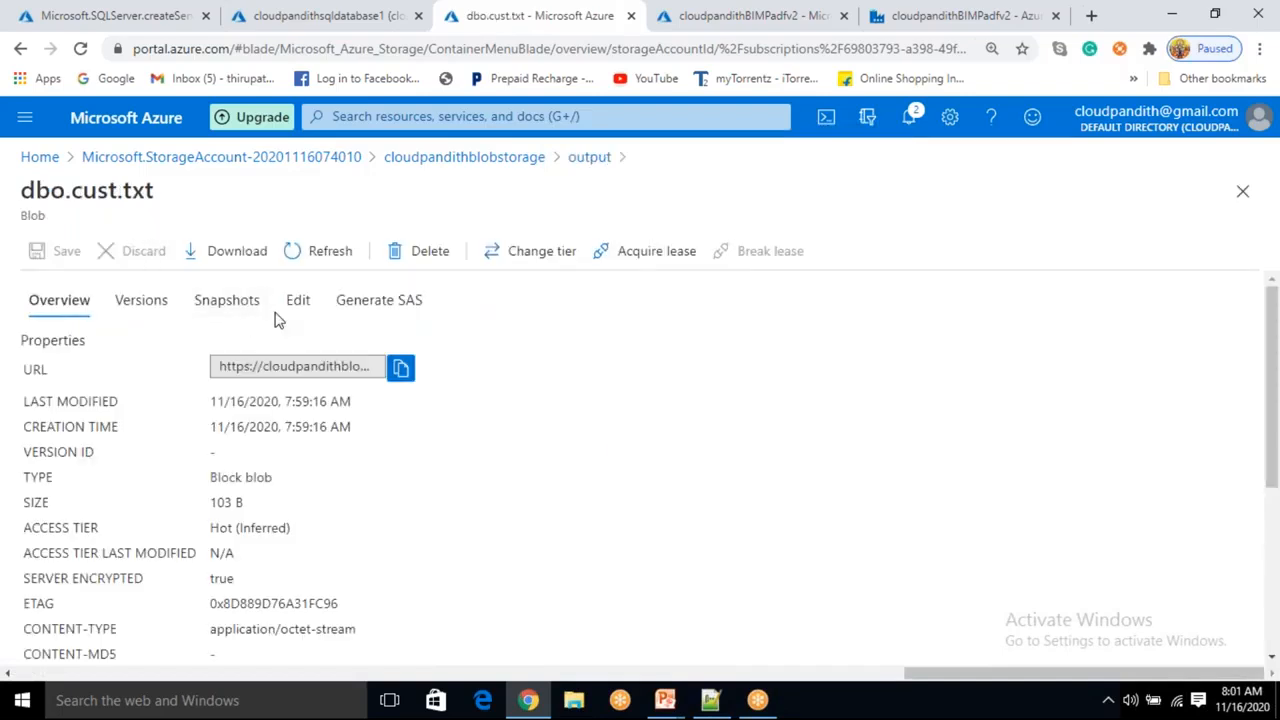
click(296, 302)
drag(254, 421, 88, 340)
click(128, 440)
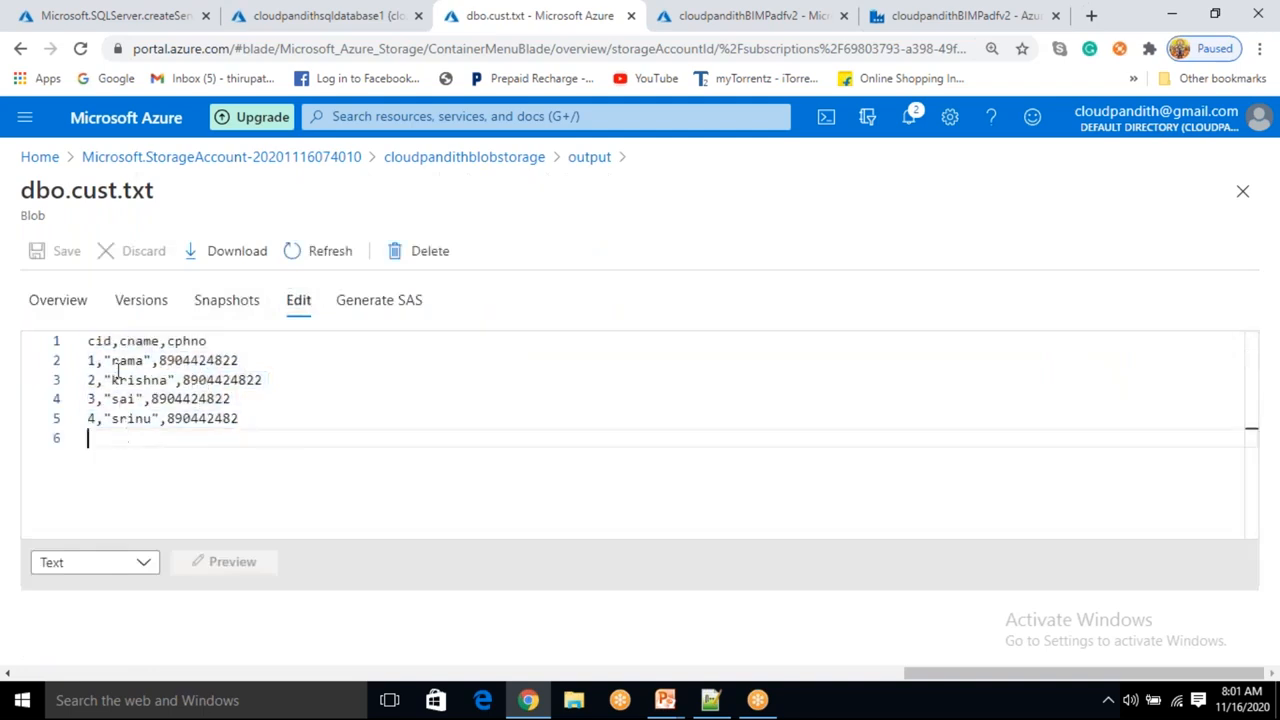
click(118, 341)
click(169, 341)
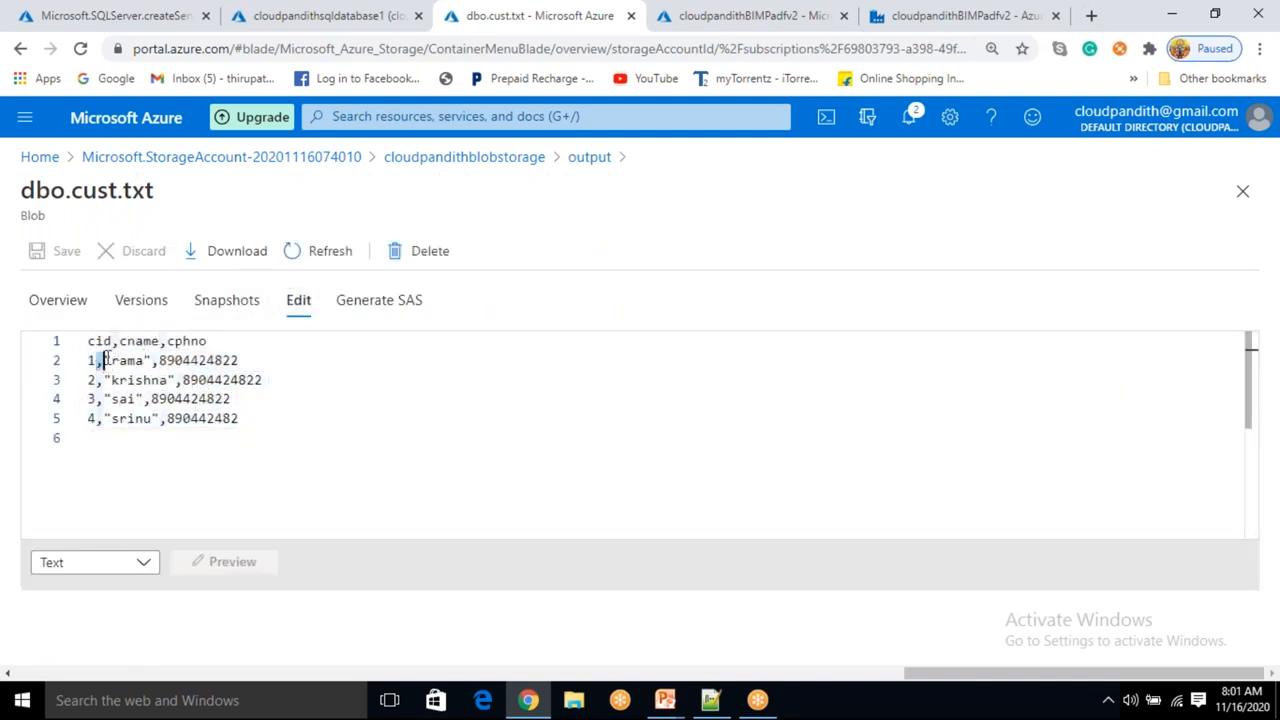
drag(154, 190, 117, 200)
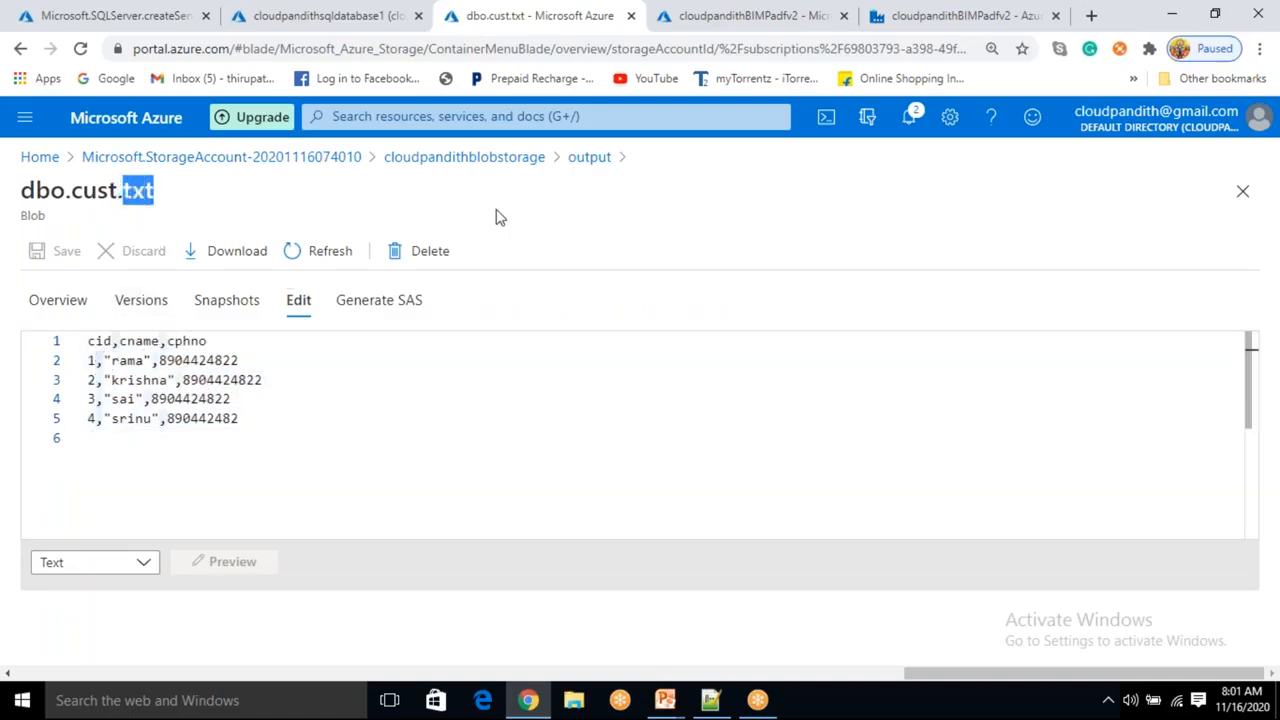
click(586, 160)
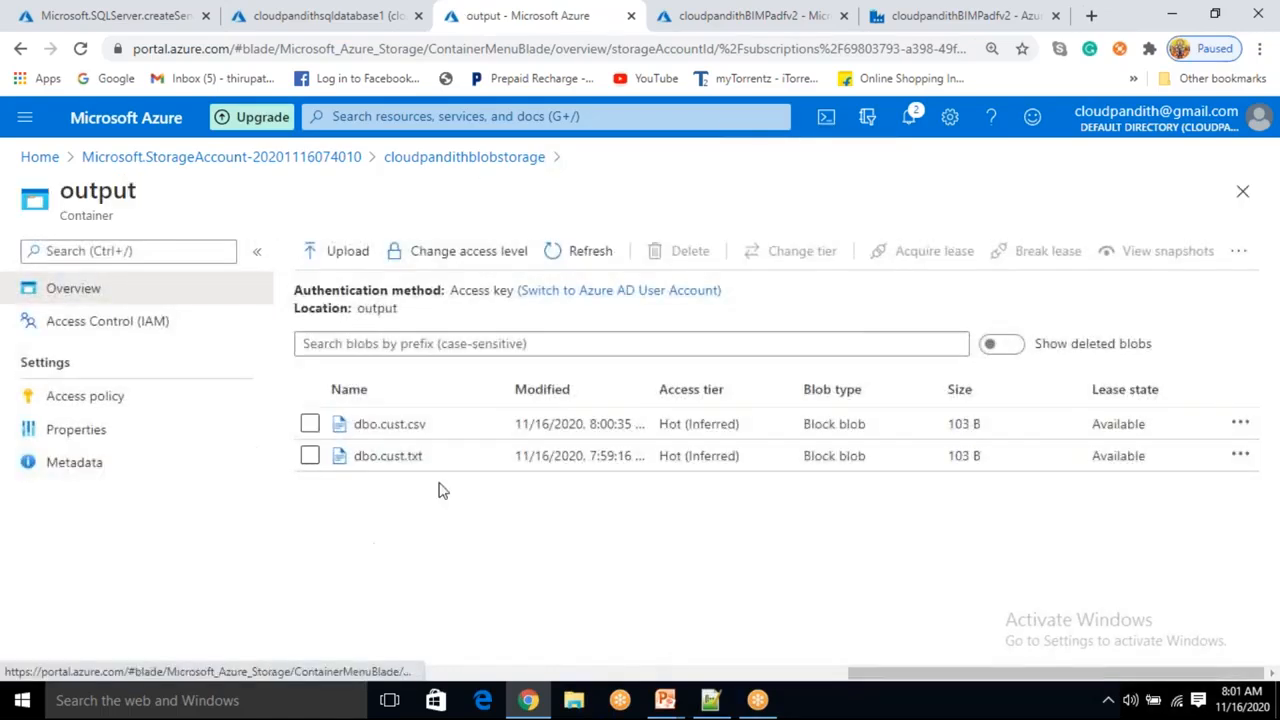
click(709, 15)
click(885, 28)
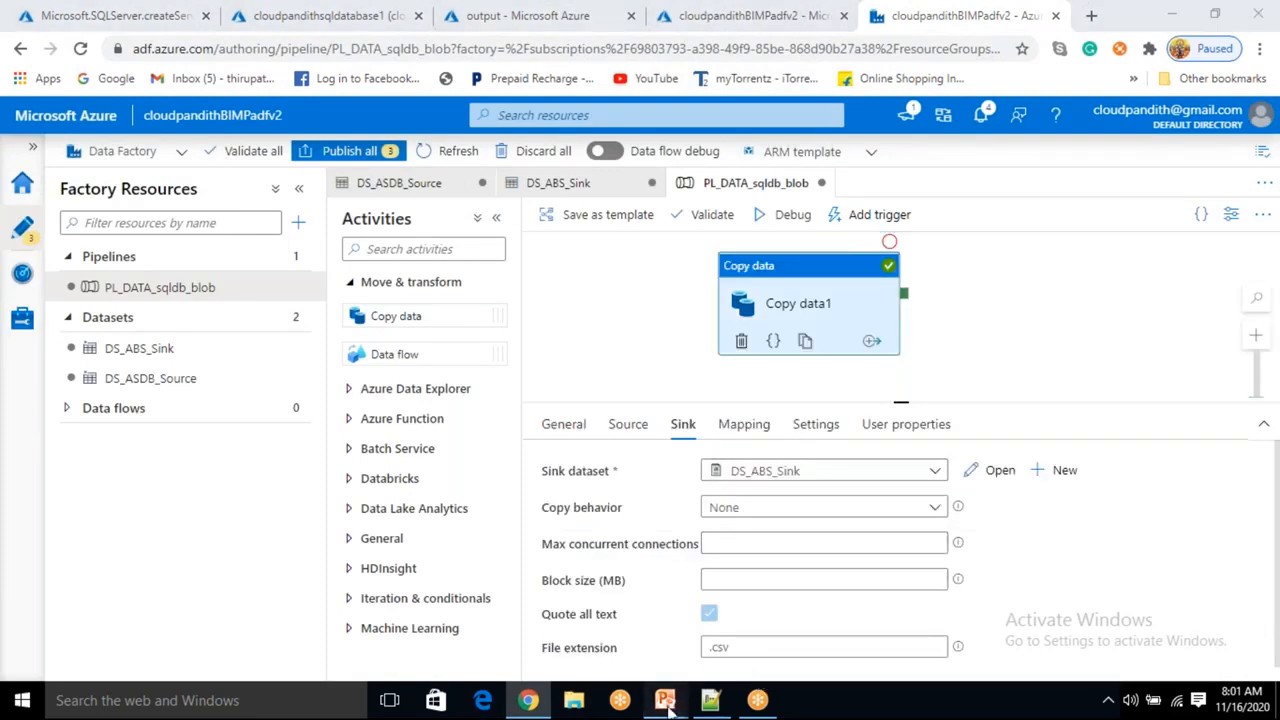
mouse_move(664, 700)
click(747, 645)
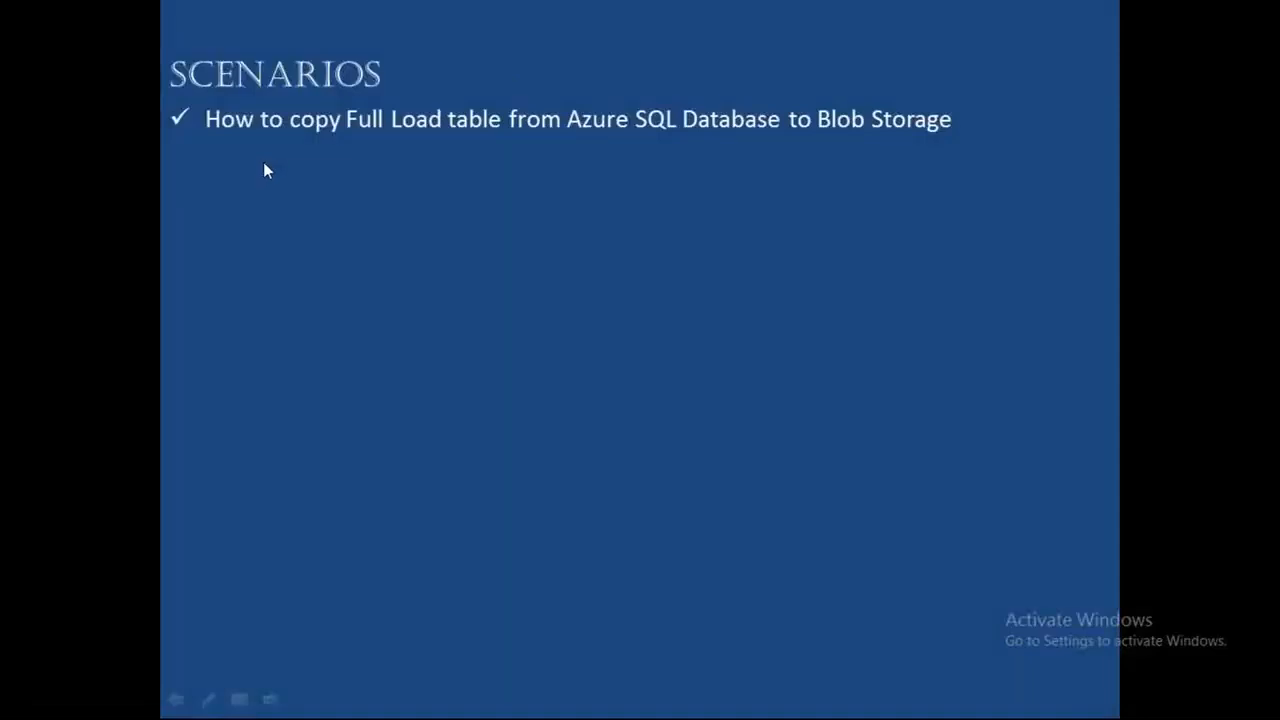
key(super)
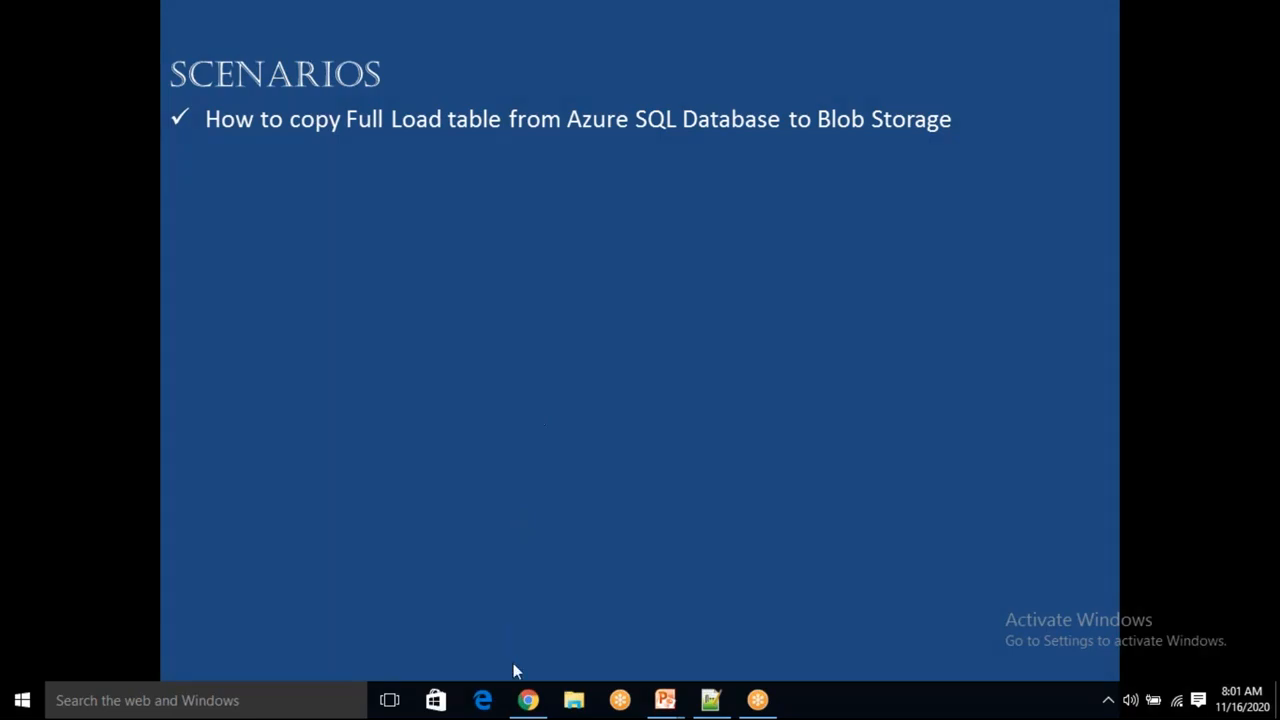
click(528, 700)
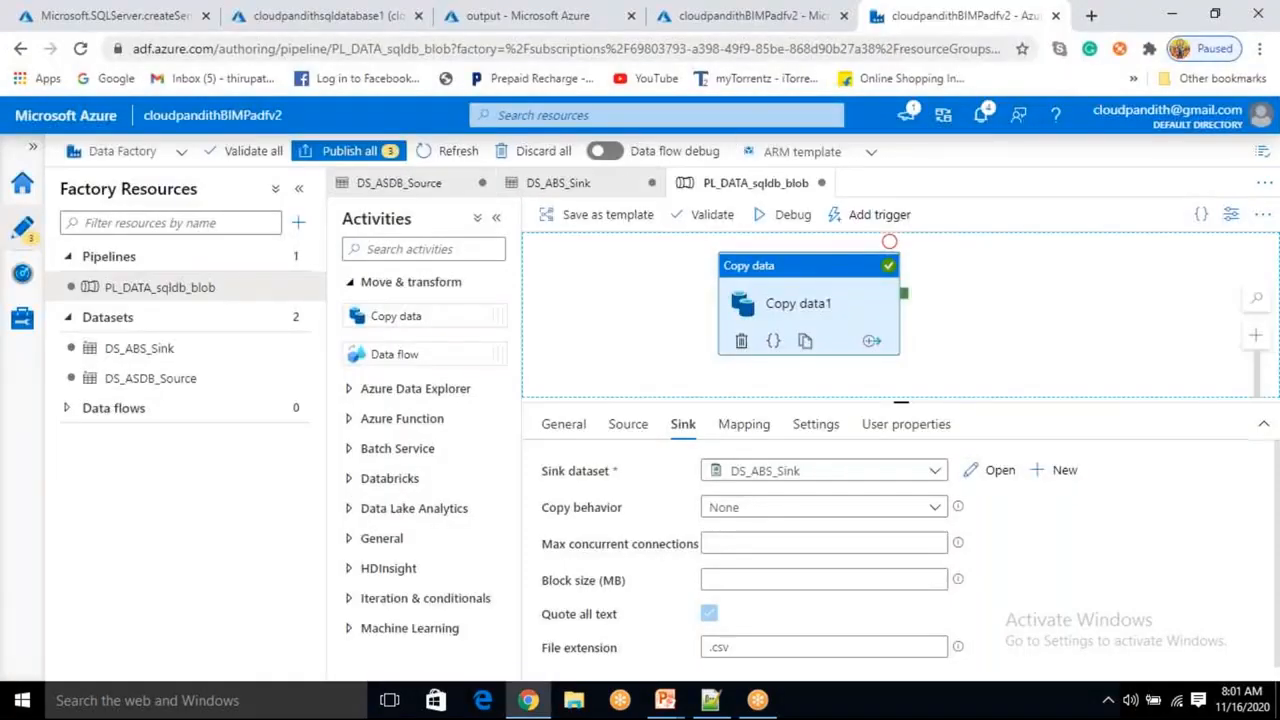
Reopen the dbo.cust.csv blob and review its contents in the editor.
click(505, 24)
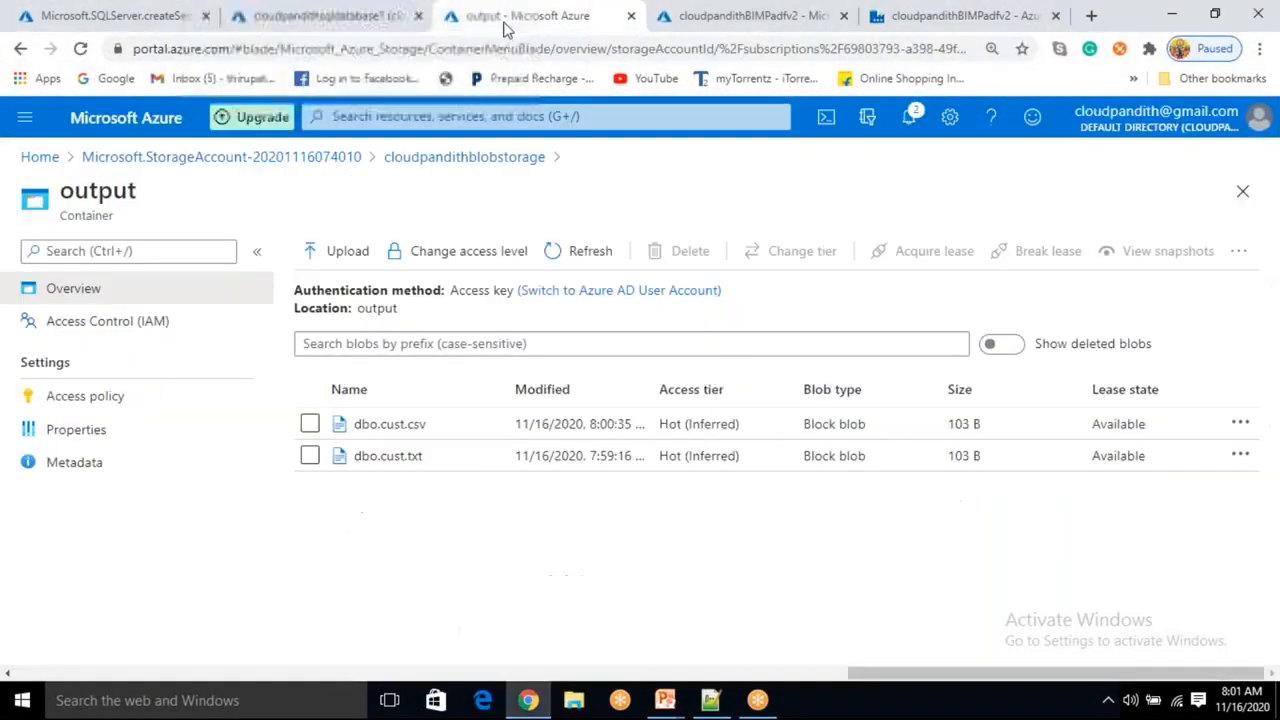
click(418, 431)
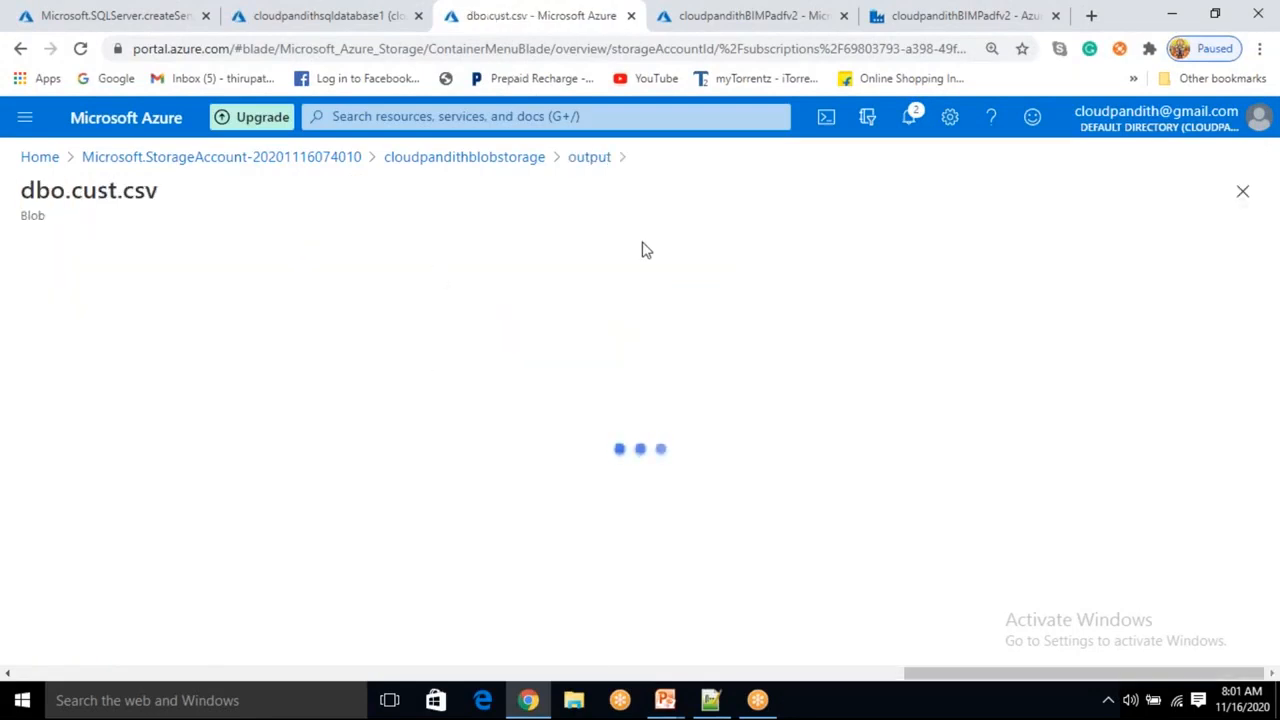
click(298, 300)
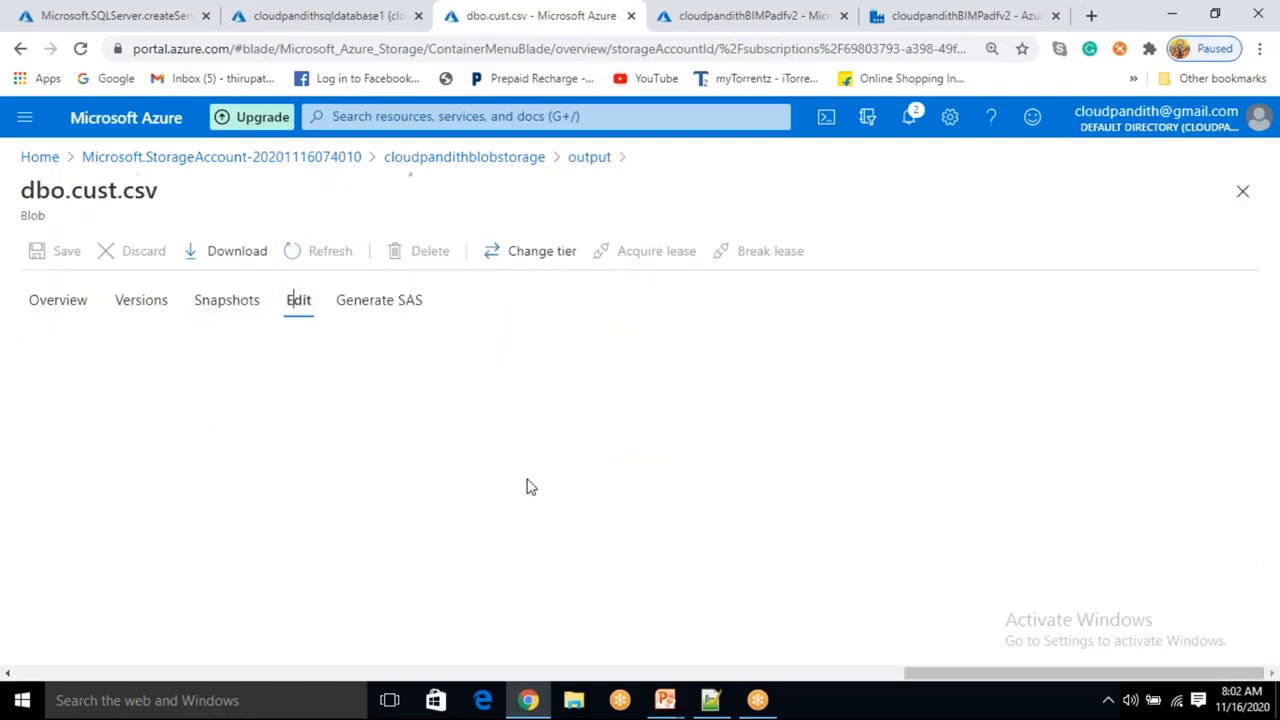
drag(297, 437, 23, 368)
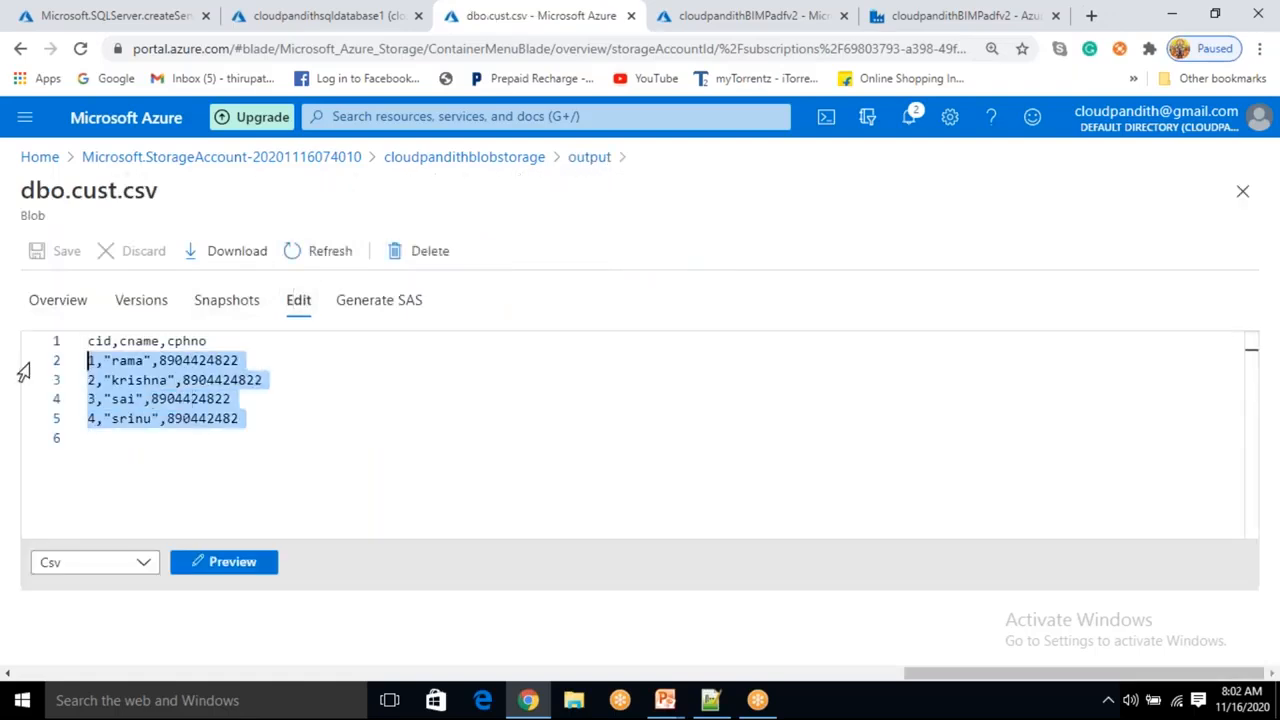
click(590, 157)
mouse_move(665, 700)
click(760, 655)
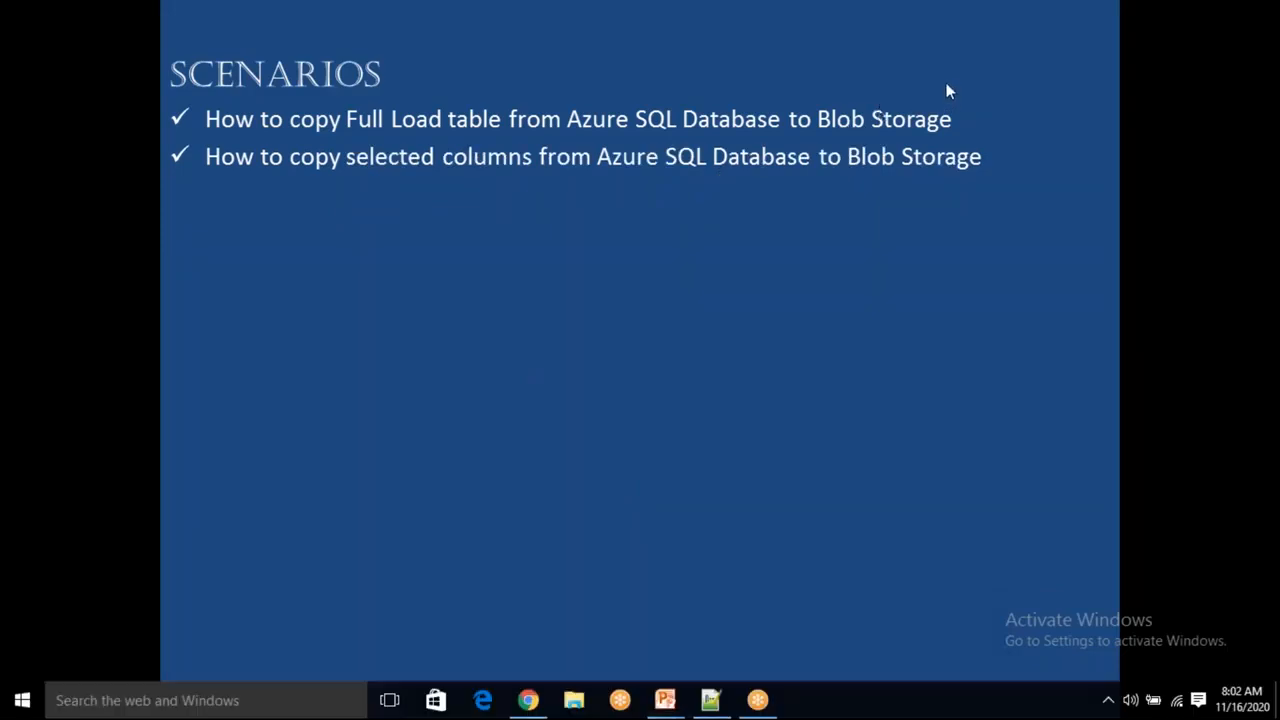
key(alt+Tab)
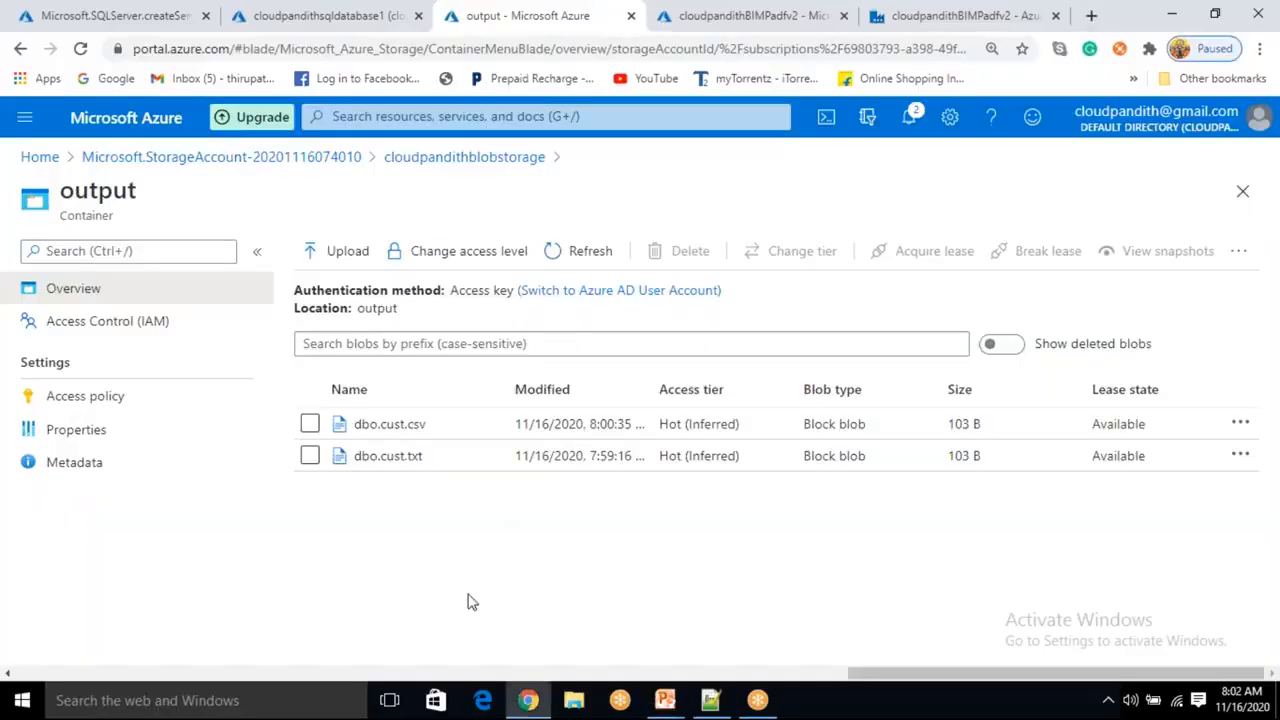
click(940, 20)
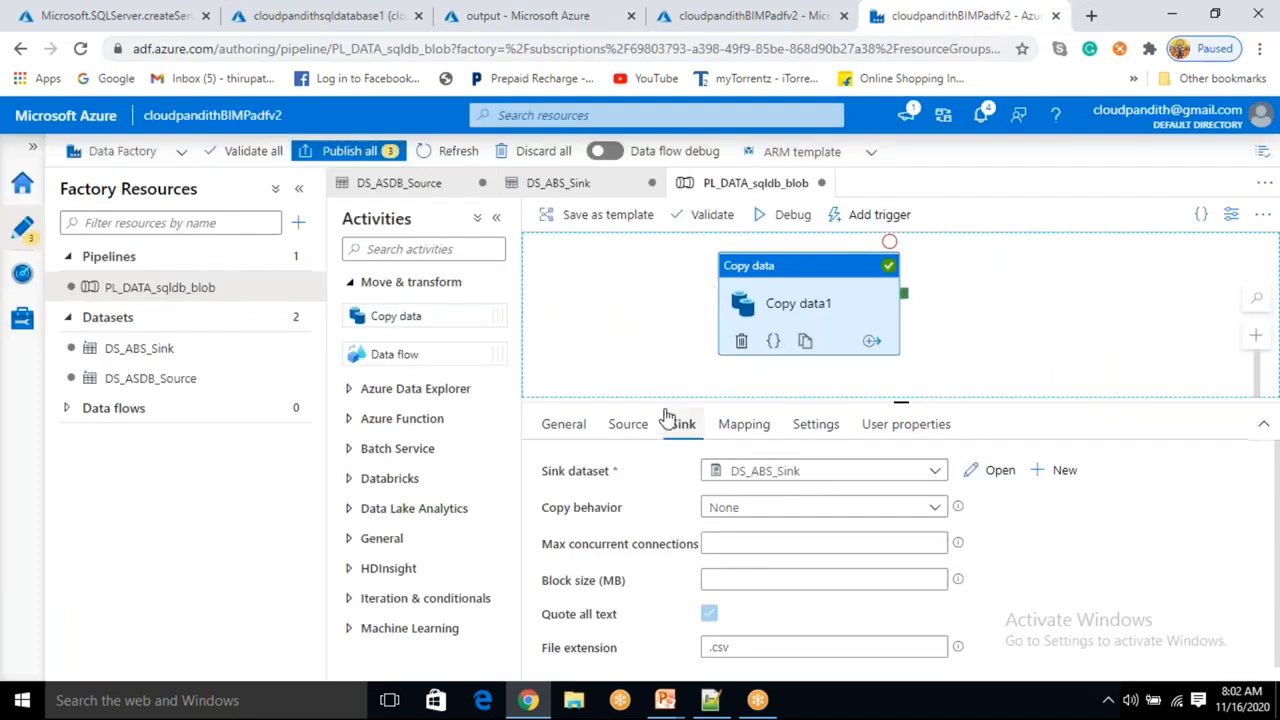
Switch the copy activity's source to the query select cname,cphno from cust and preview the data.
click(628, 426)
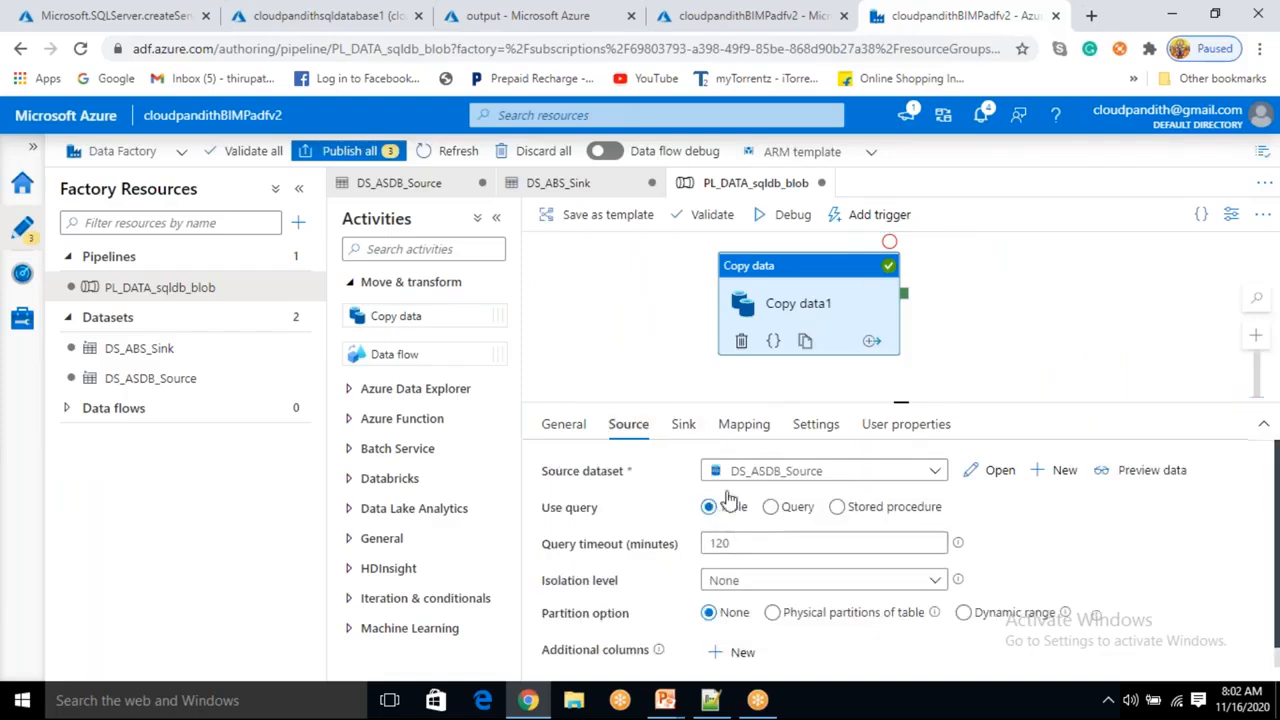
click(770, 508)
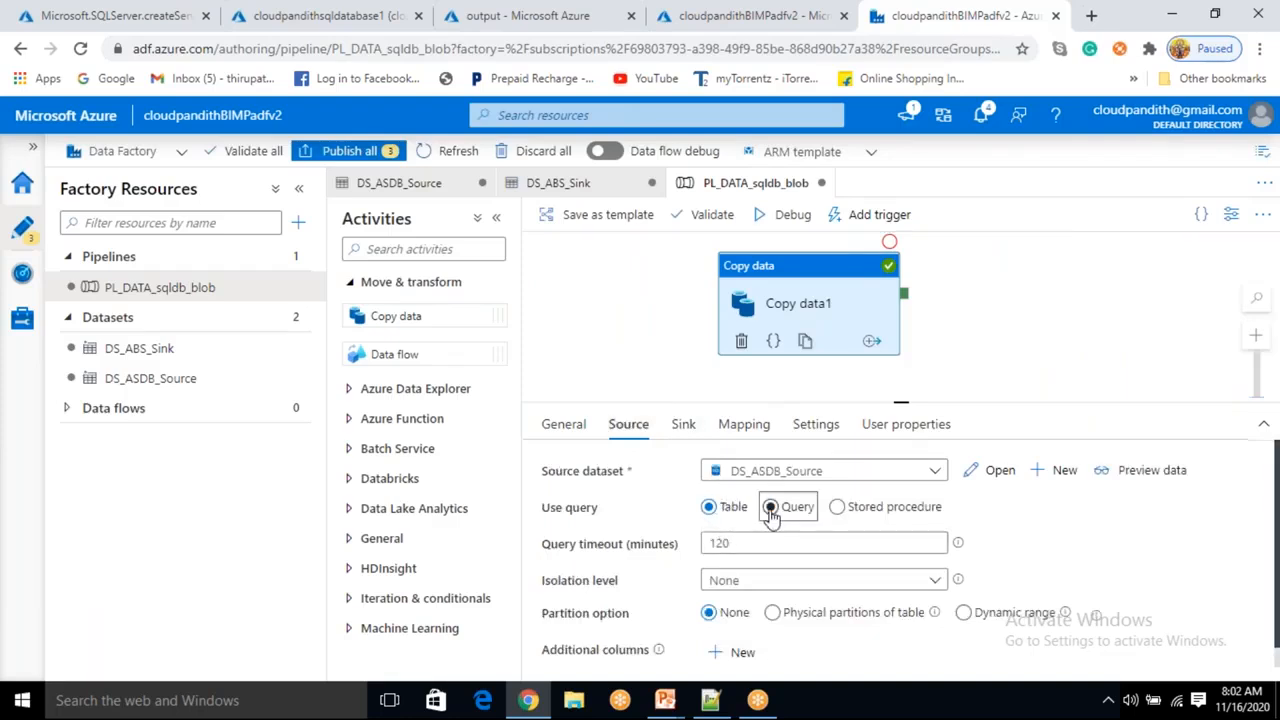
click(745, 544)
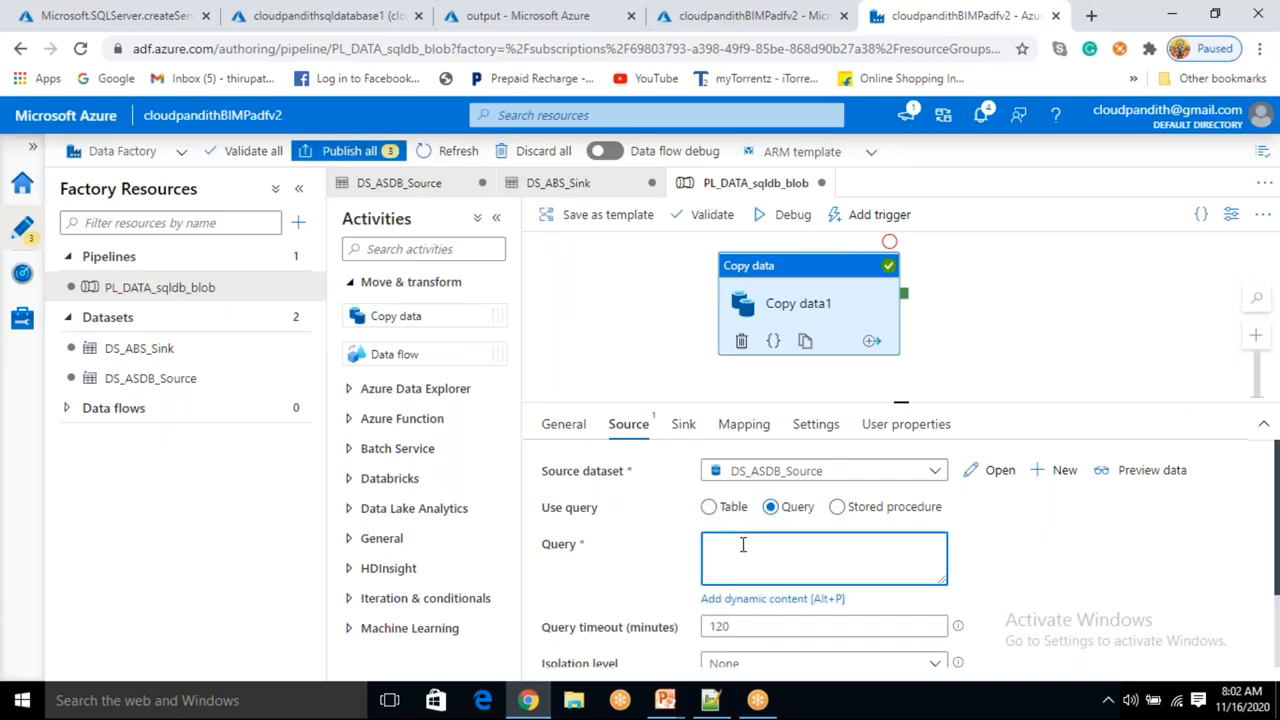
text(select * from cust)
click(751, 545)
text(cna)
key(BackSpace)
key(BackSpace)
key(BackSpace)
key(BackSpace)
key(BackSpace)
text(cname,cphno from cust)
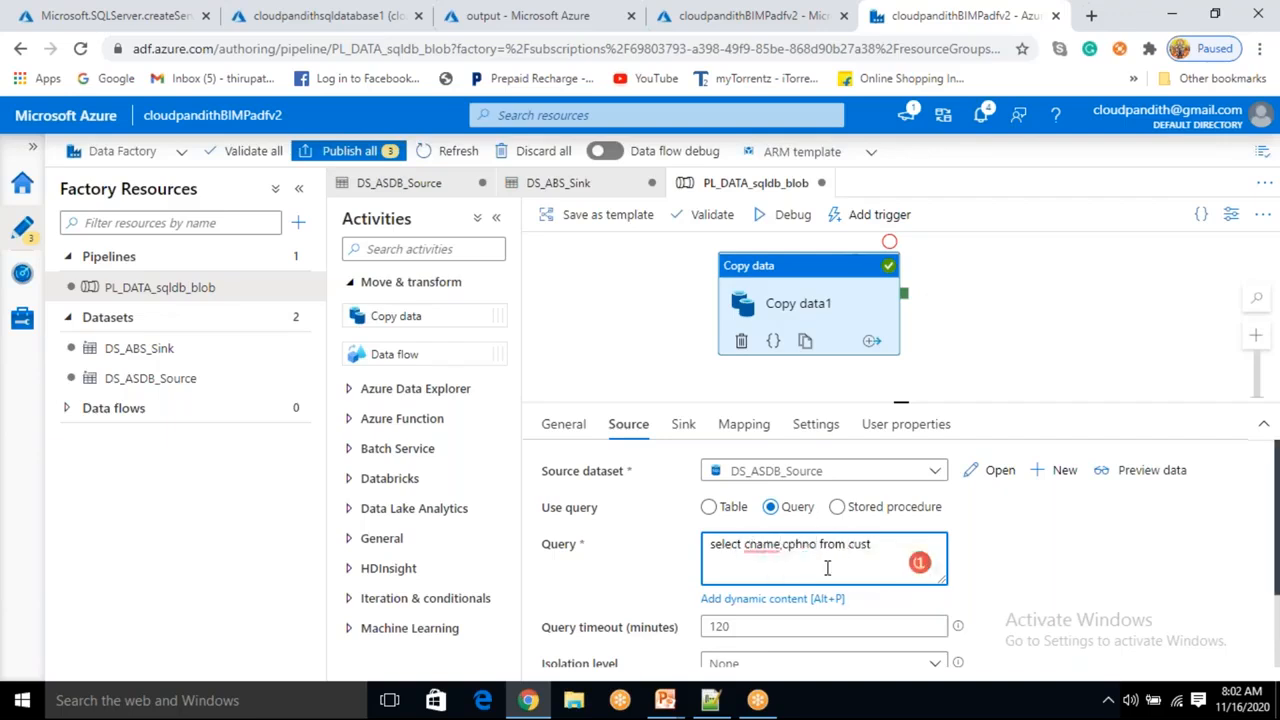
click(1165, 472)
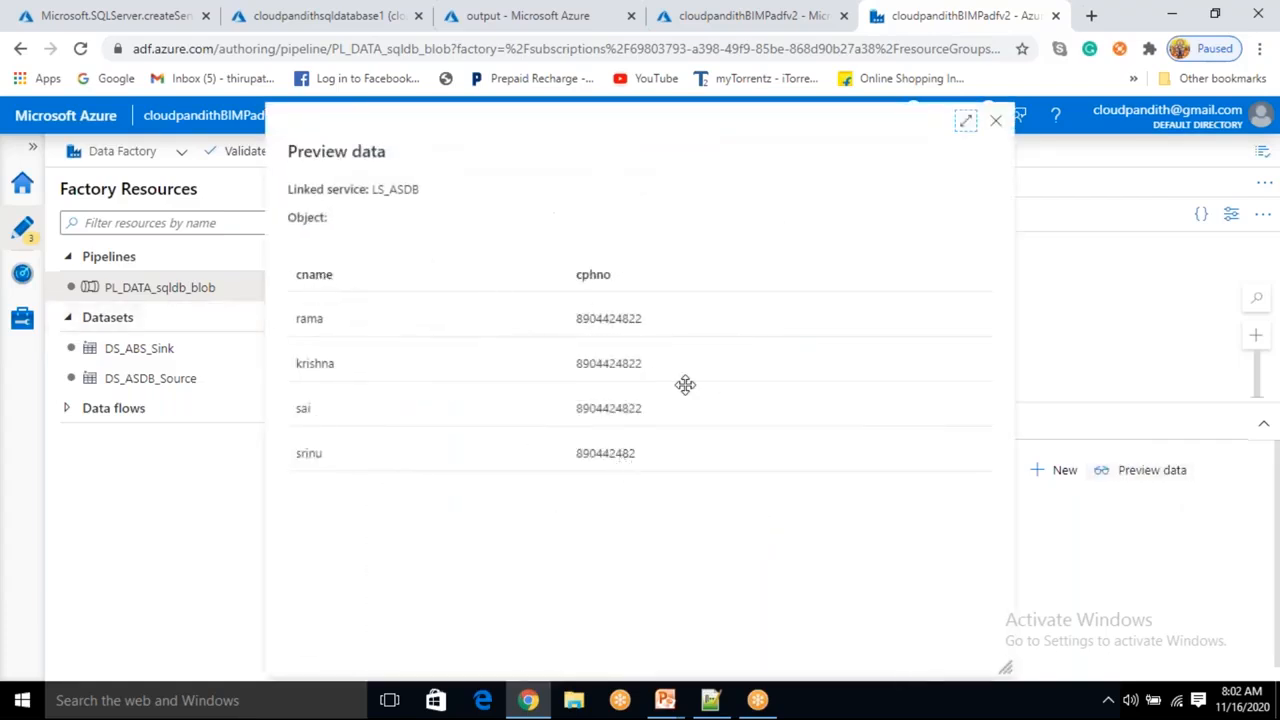
Close the data preview and debug the pipeline with the column query as source.
click(994, 126)
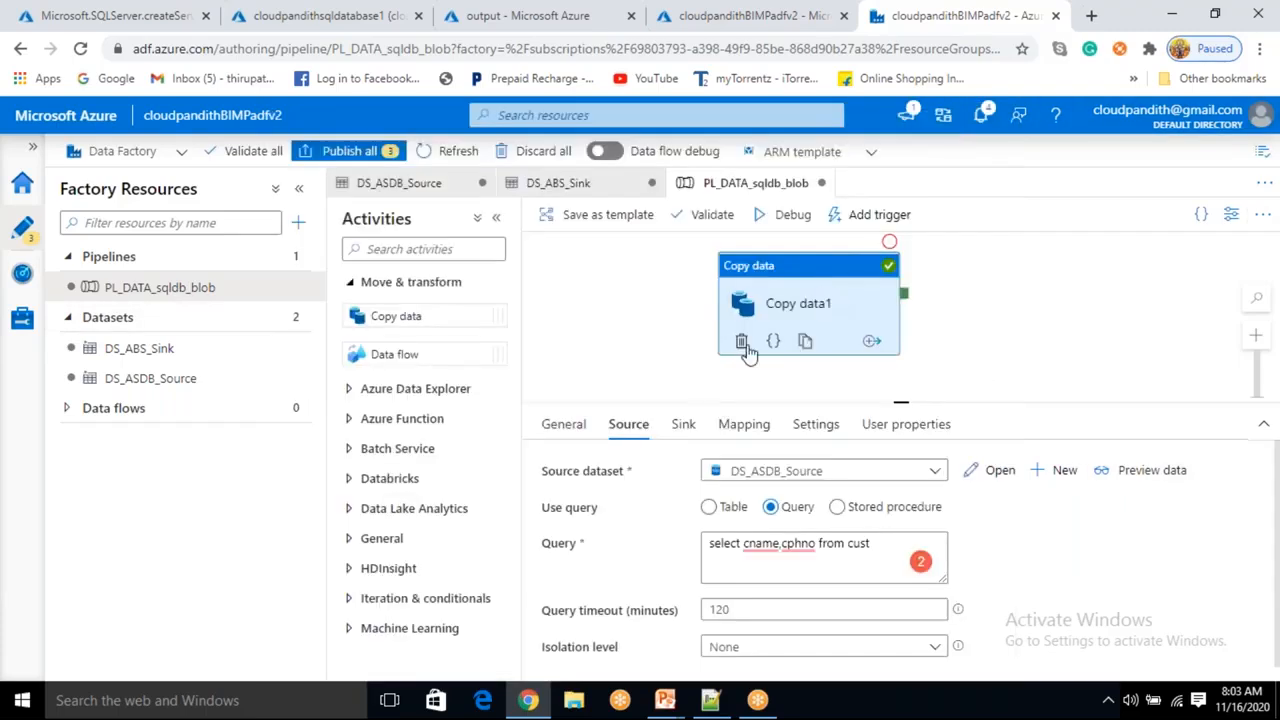
click(684, 426)
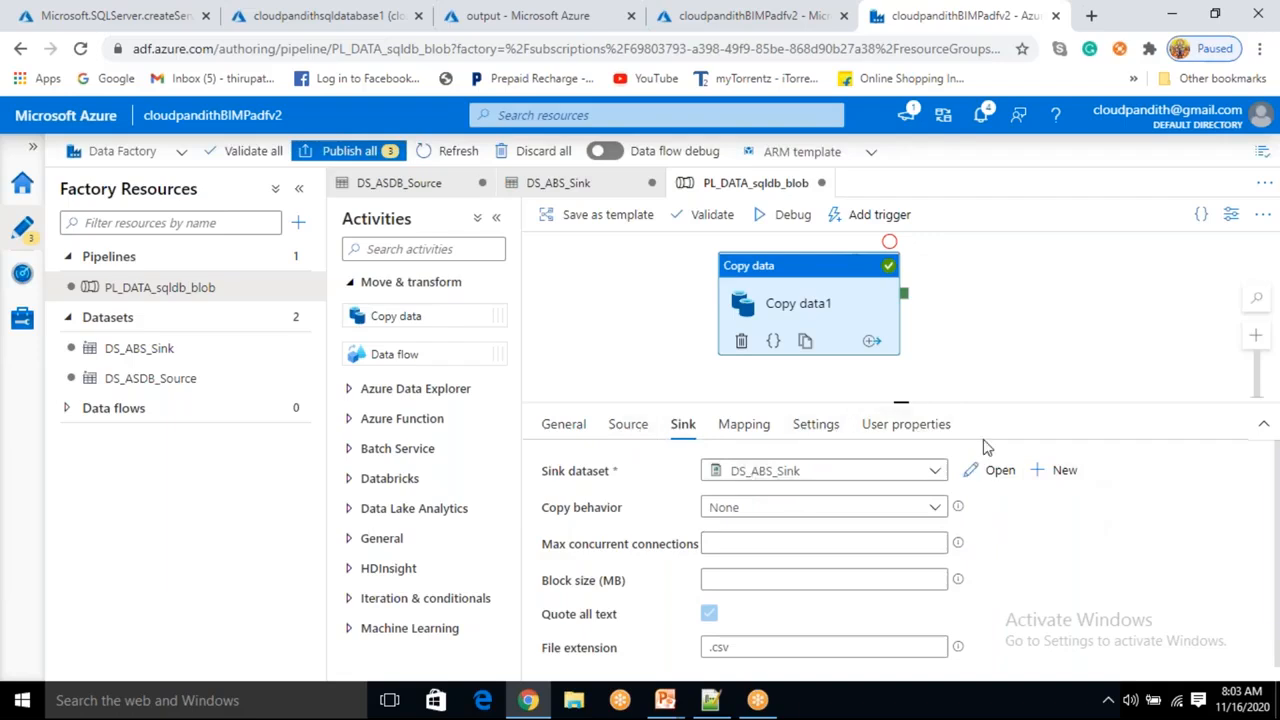
click(620, 430)
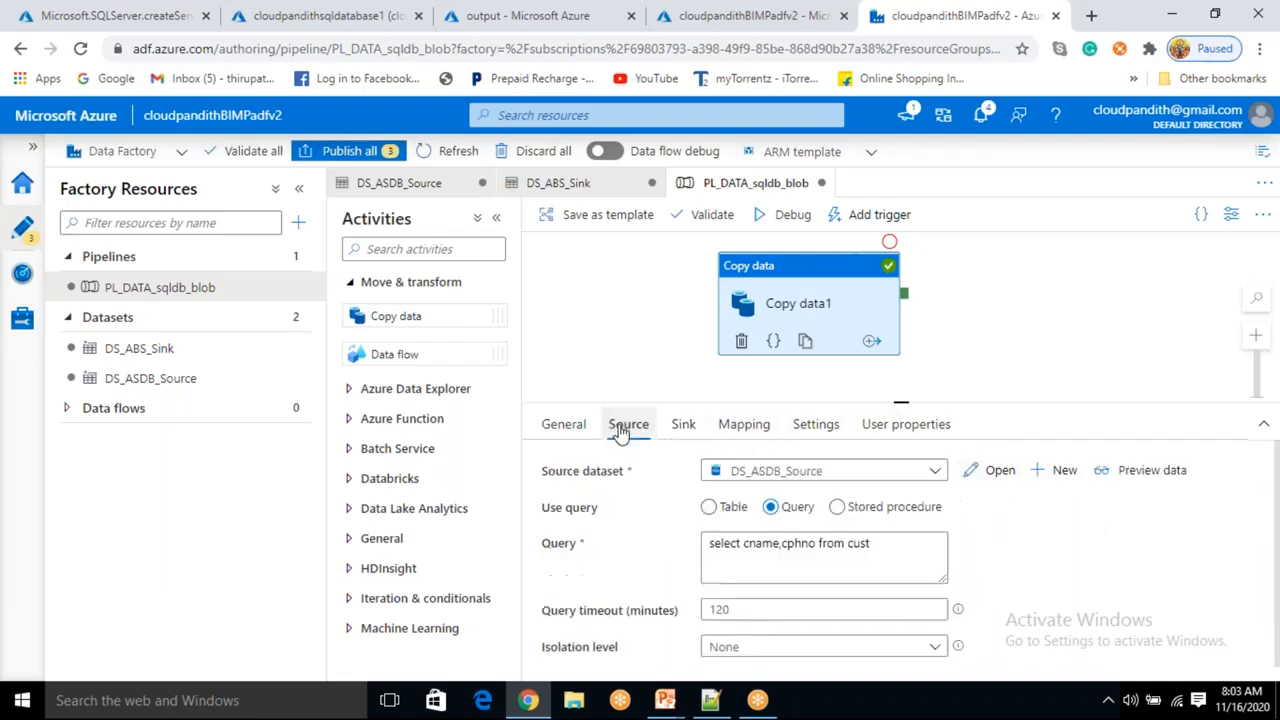
click(800, 216)
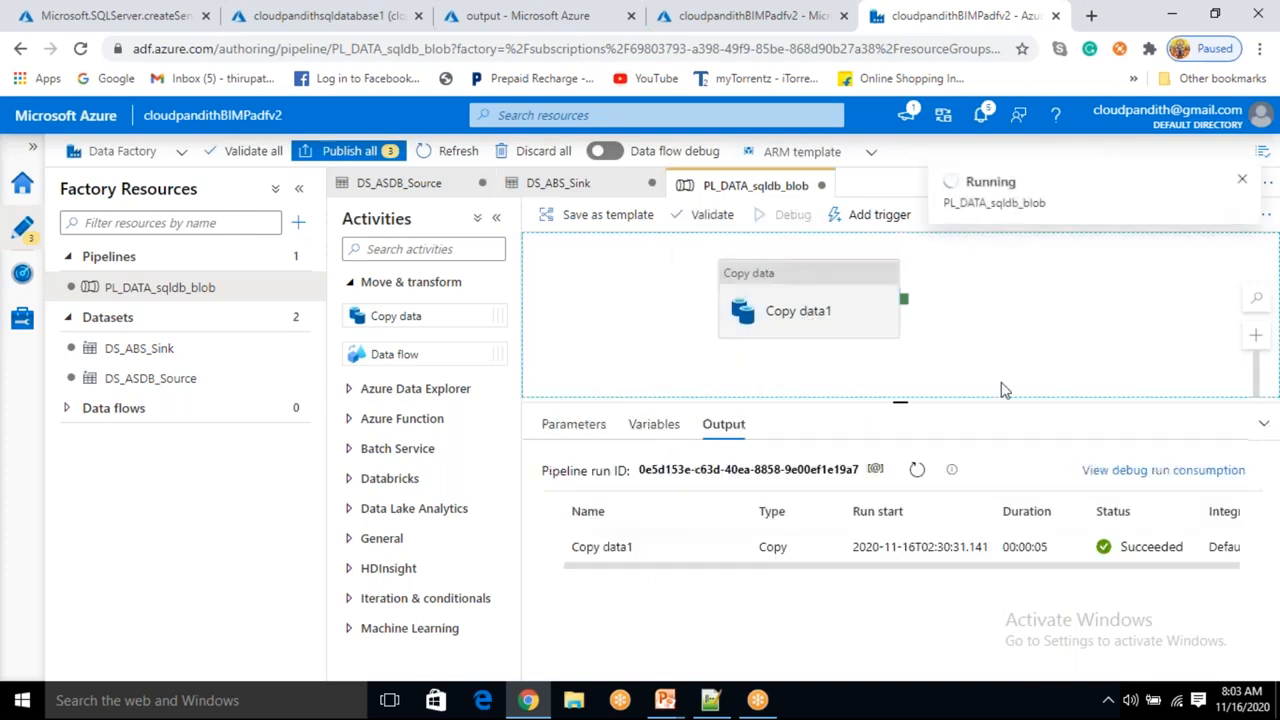
click(917, 470)
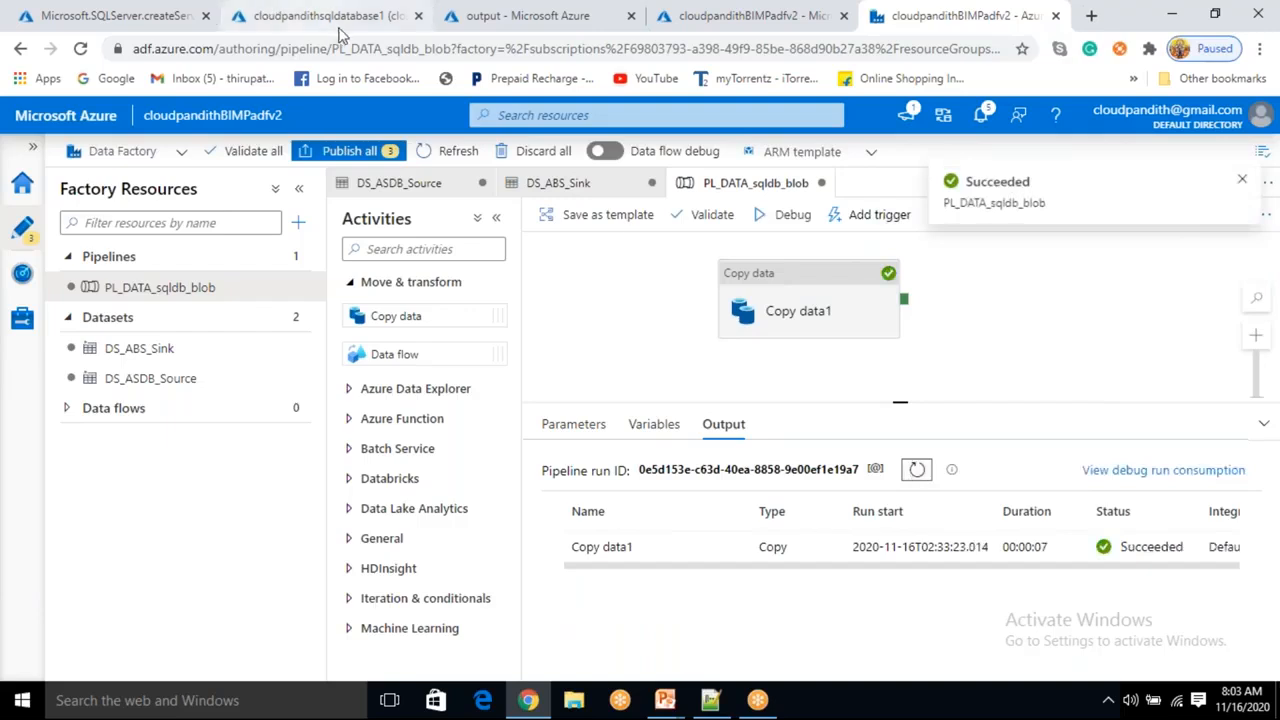
Refresh the output container and examine the newly written data_ blob's contents in the editor.
click(527, 16)
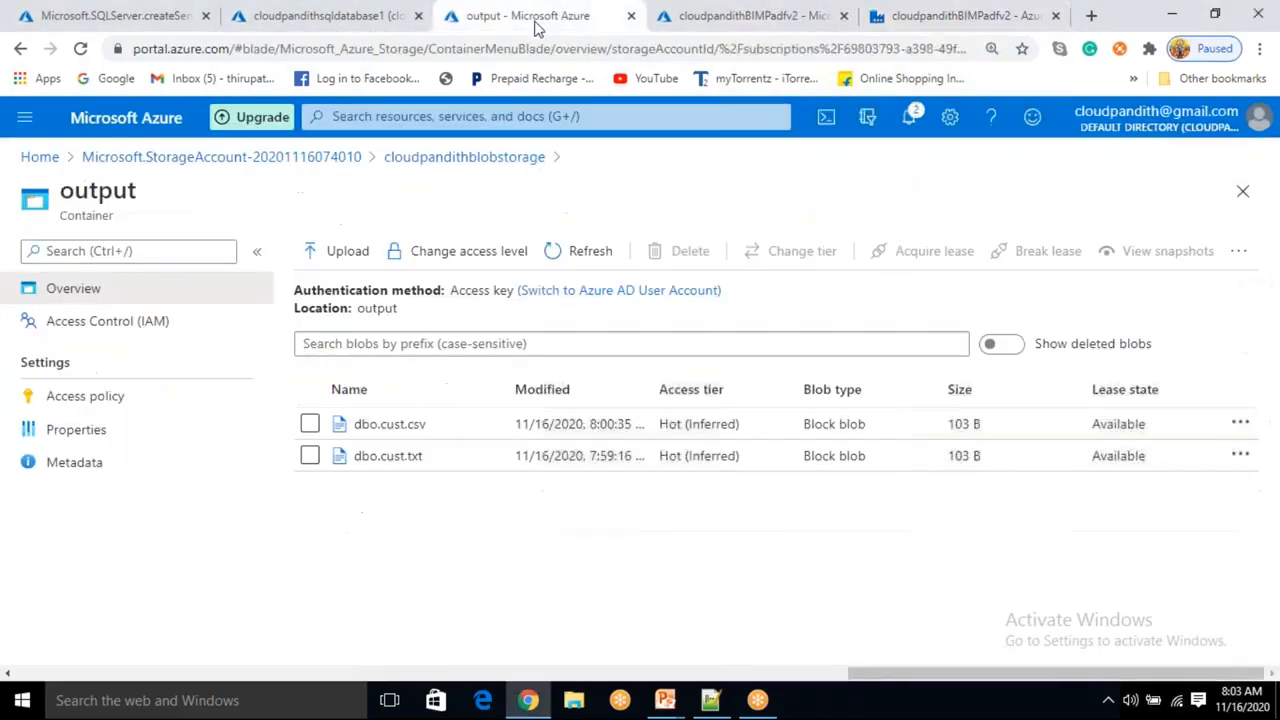
click(590, 252)
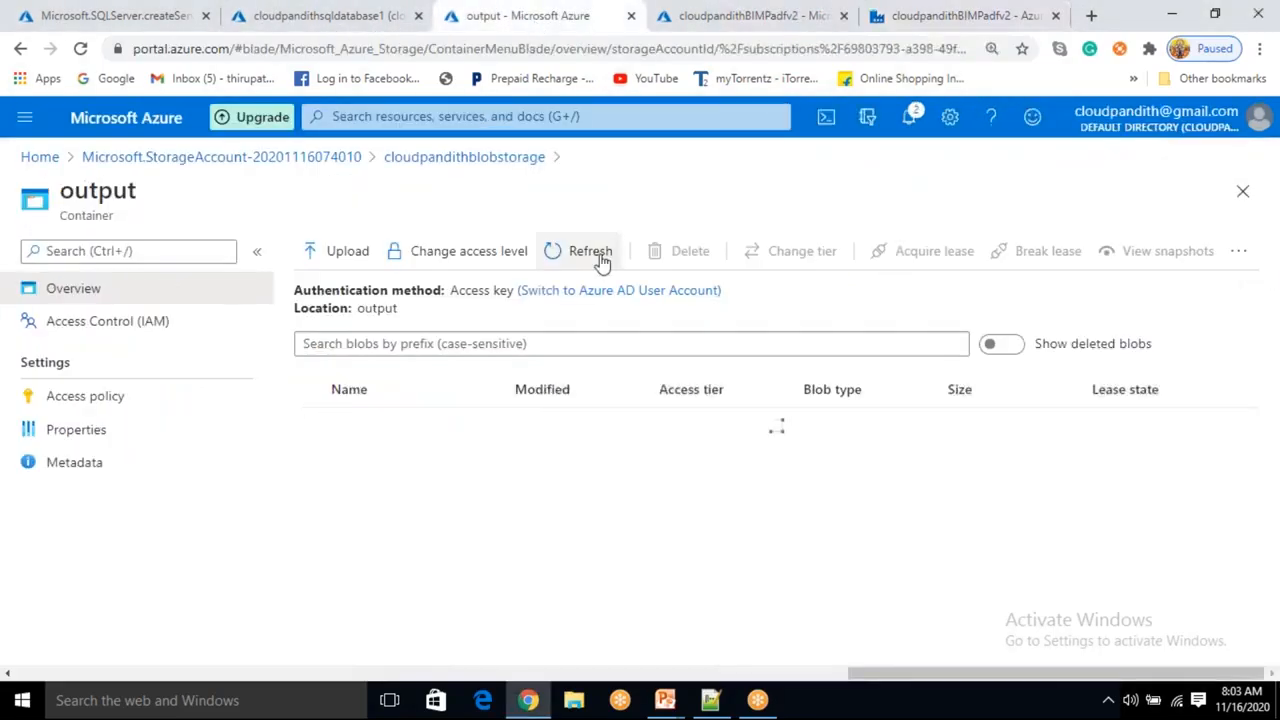
double_click(505, 389)
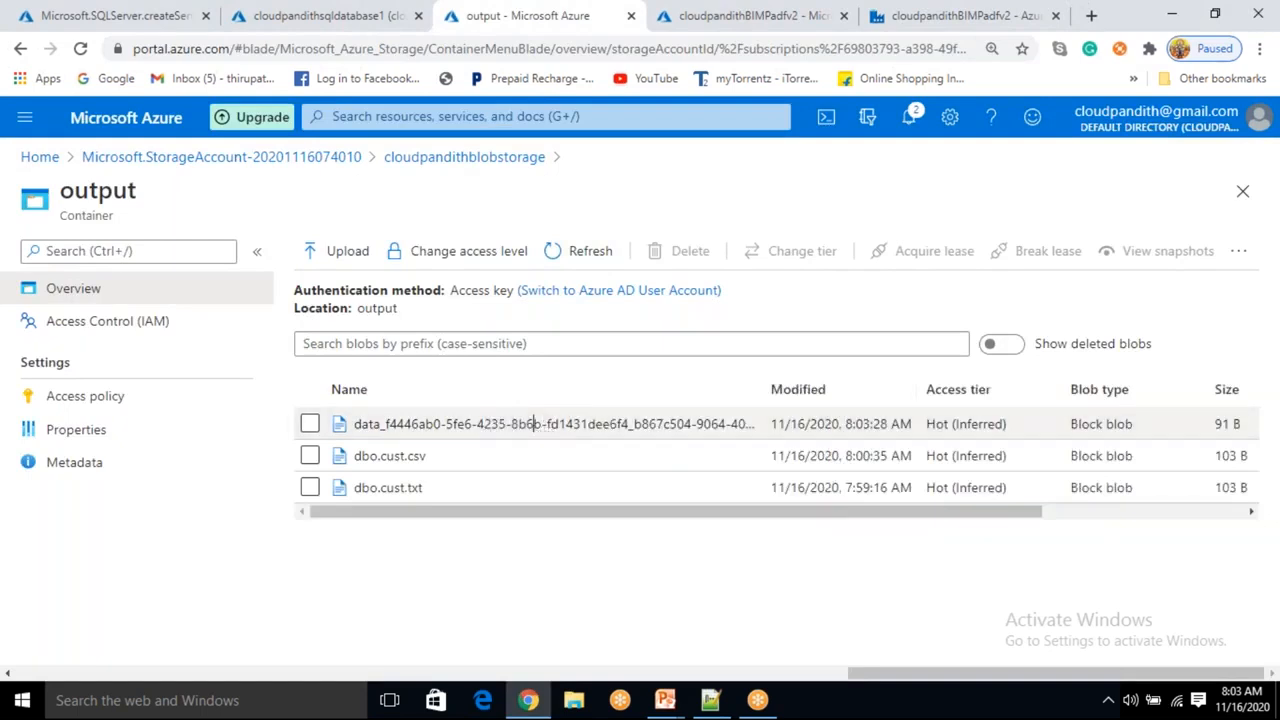
click(535, 426)
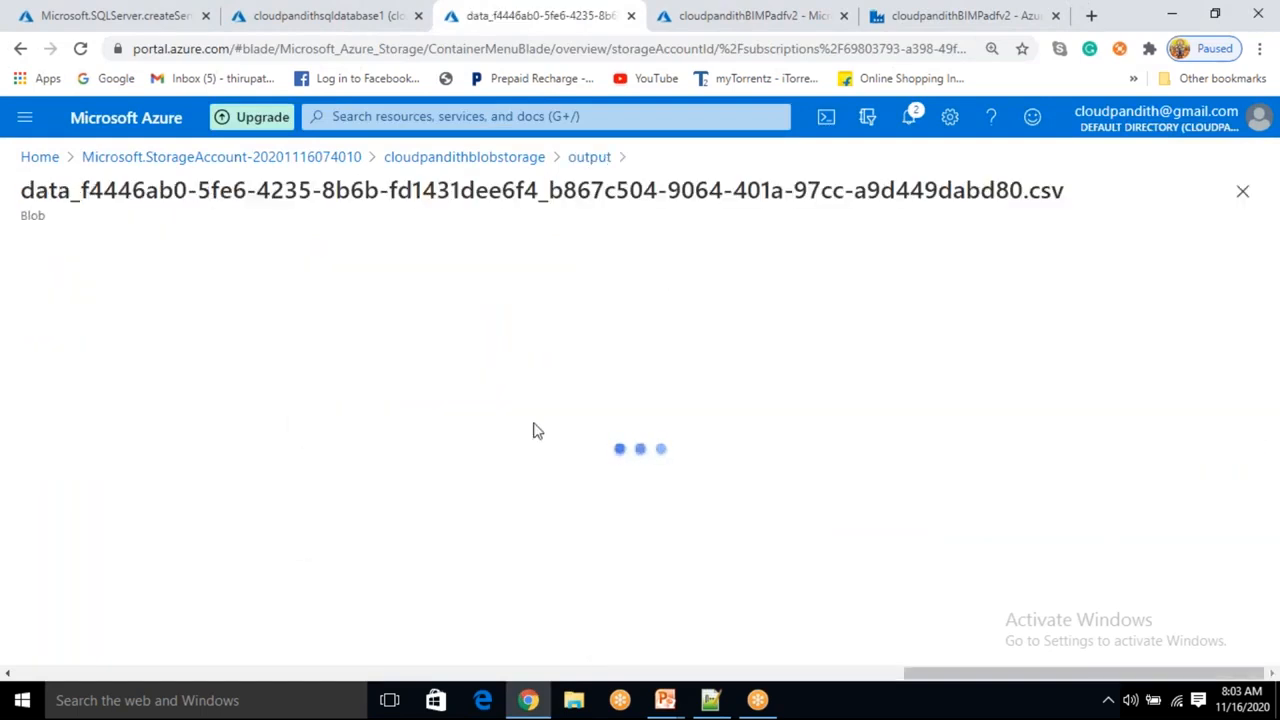
click(307, 312)
click(351, 401)
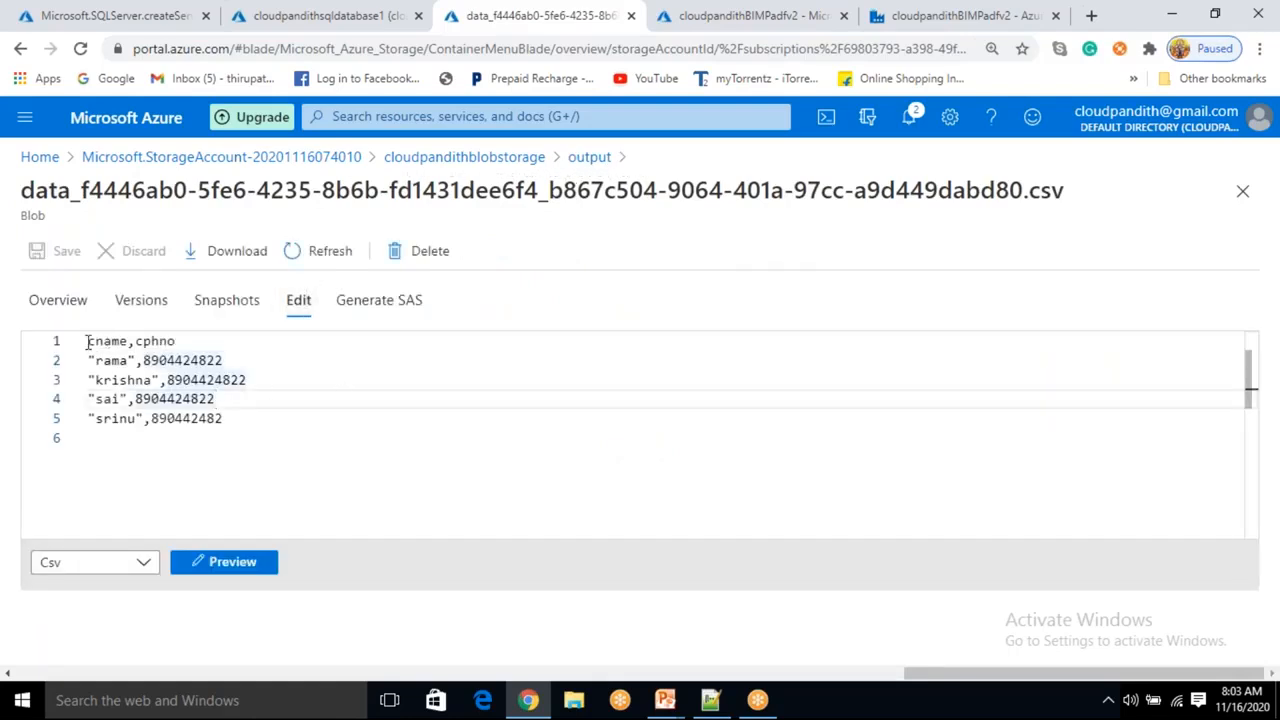
click(238, 419)
shift+click(100, 360)
shift+click(87, 341)
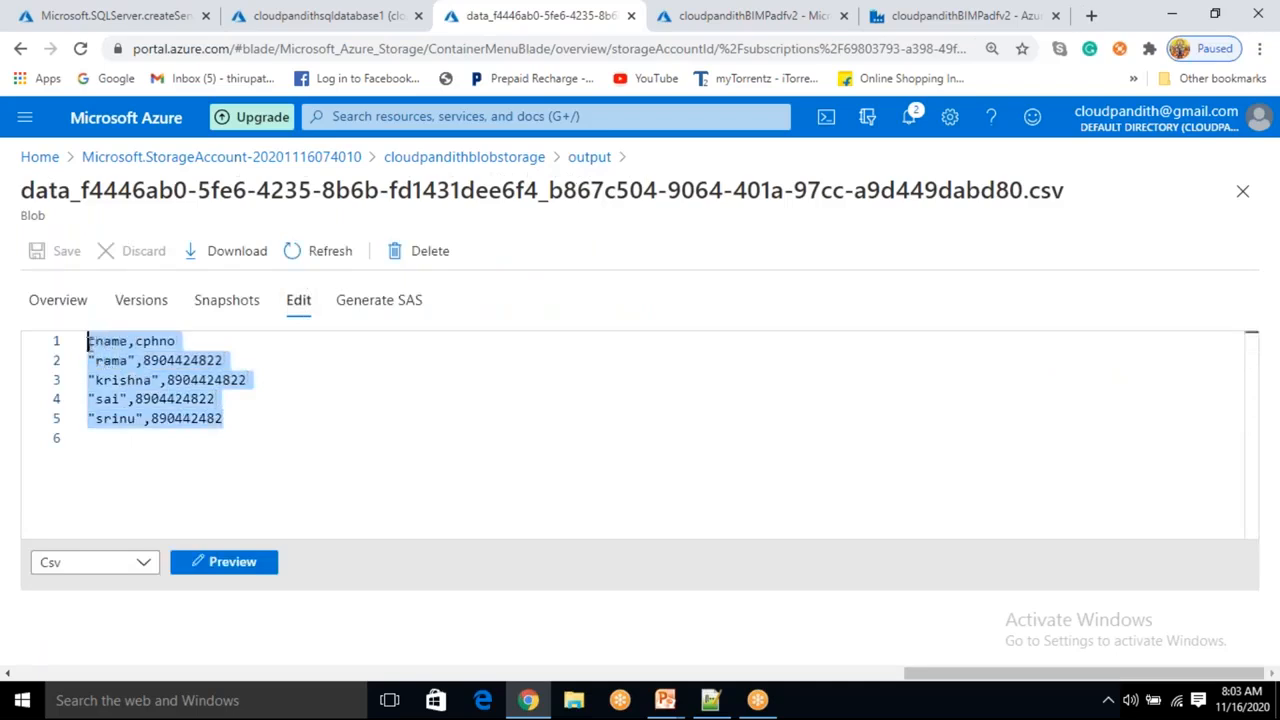
click(250, 425)
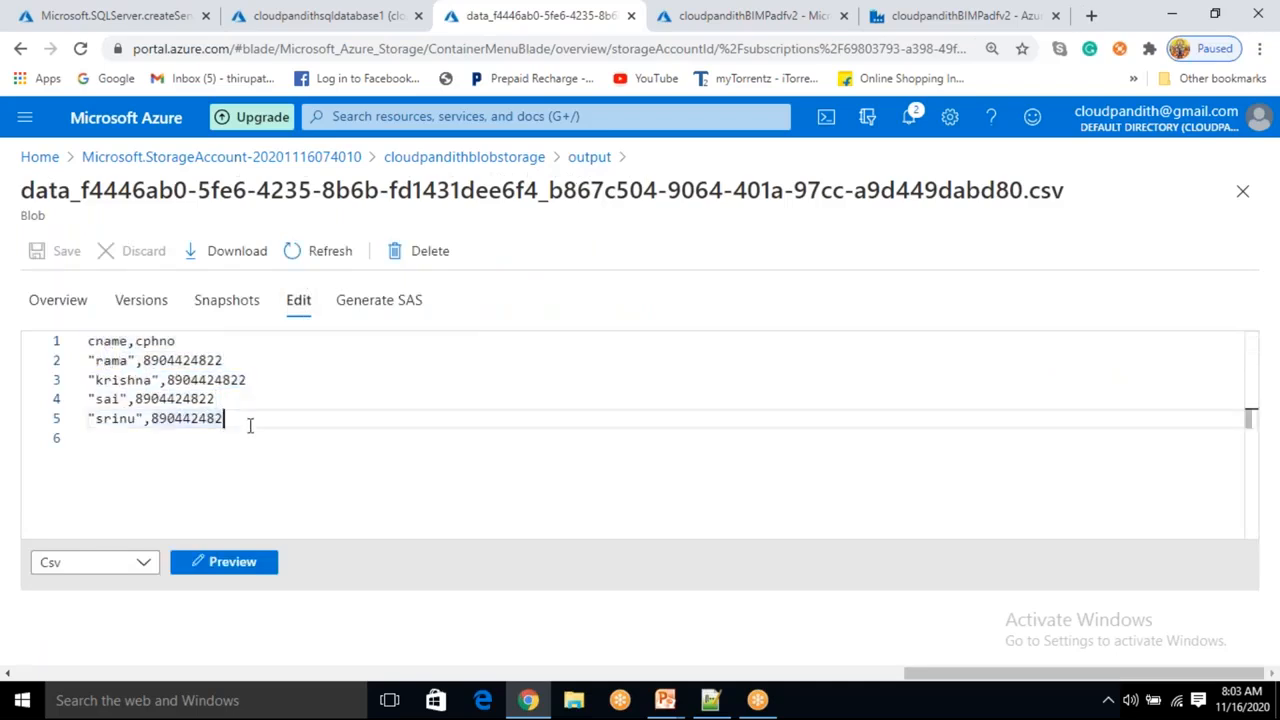
click(600, 162)
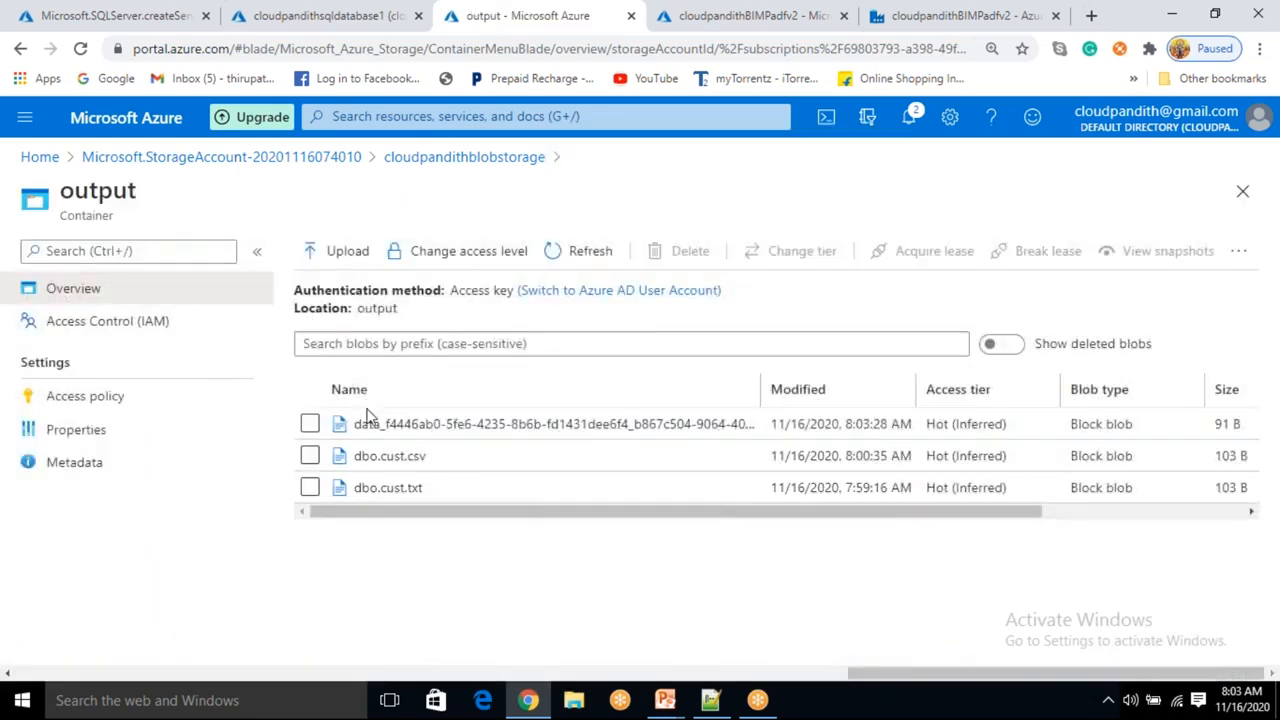
drag(354, 424, 597, 426)
click(535, 567)
drag(358, 425, 628, 428)
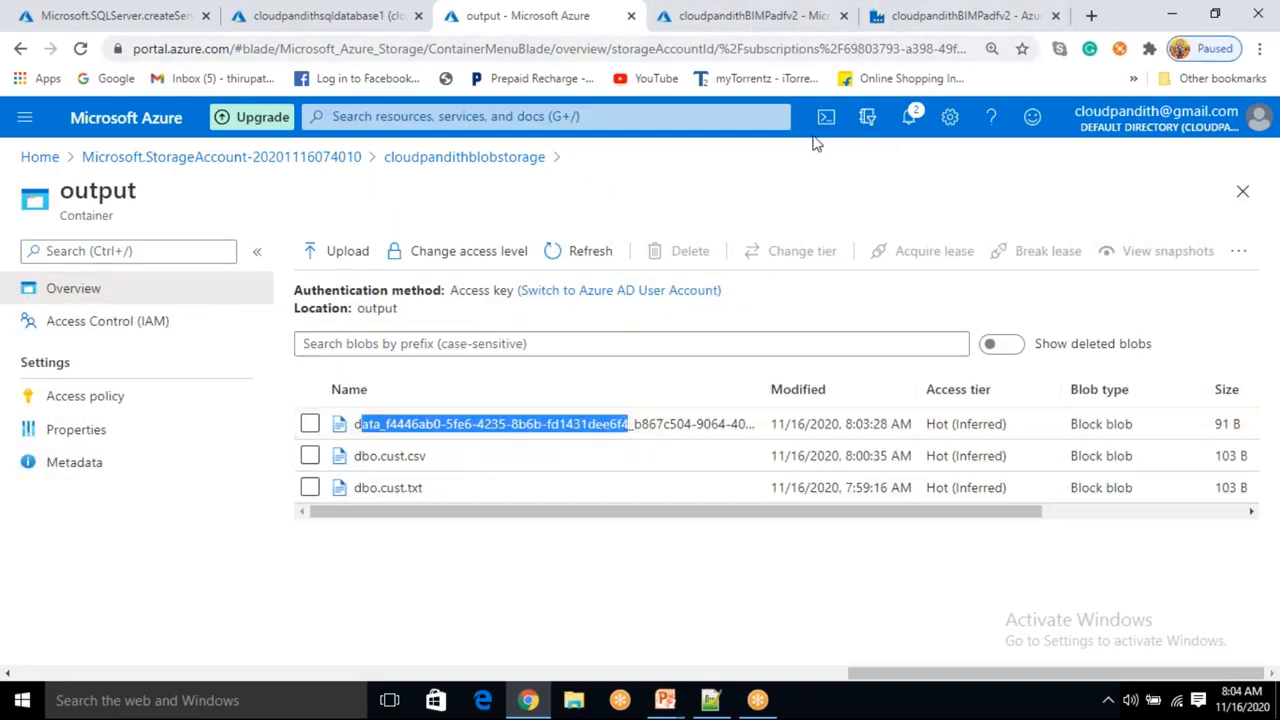
Set the sink dataset's file name to cloudpandith.csv in the output container, then debug the pipeline again.
click(896, 29)
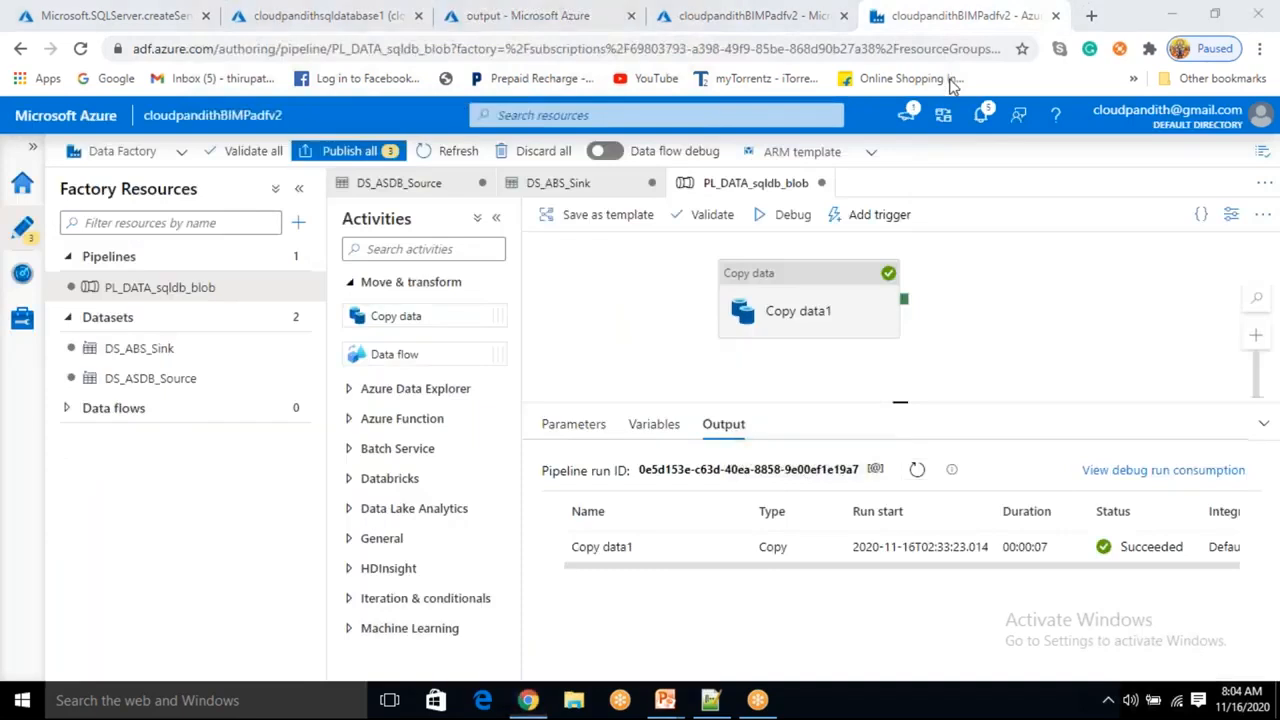
click(800, 318)
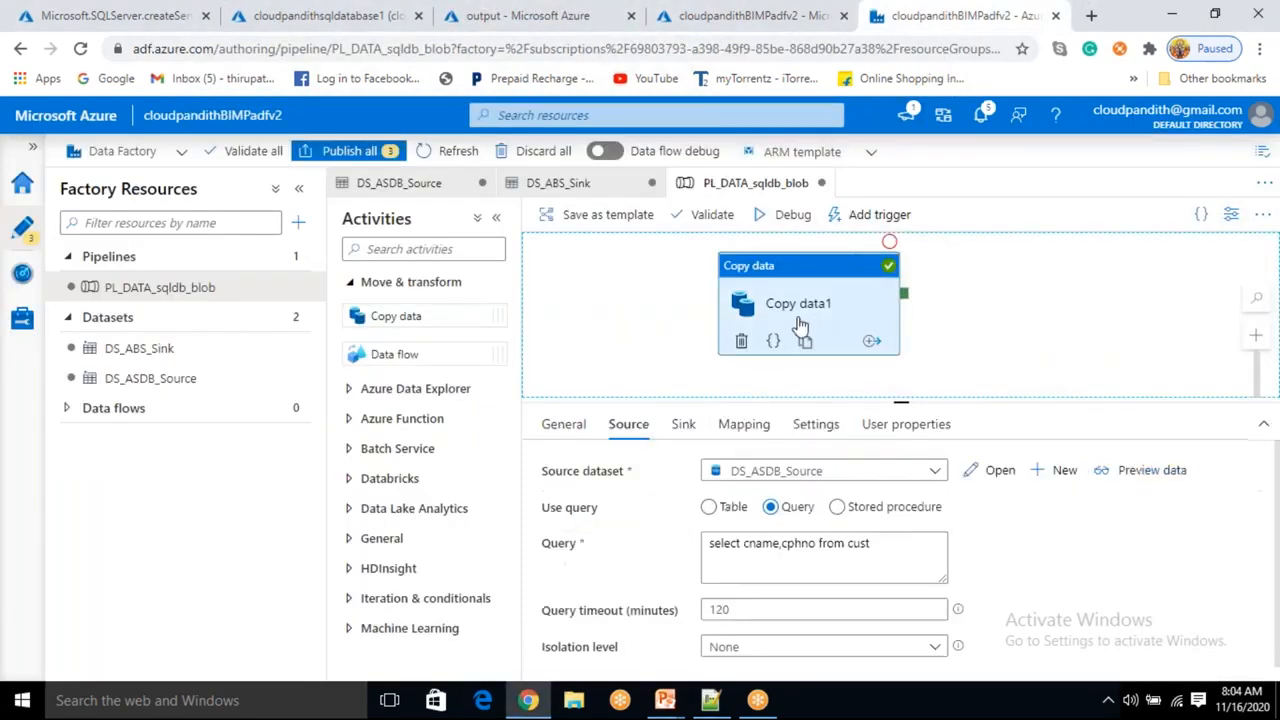
click(684, 426)
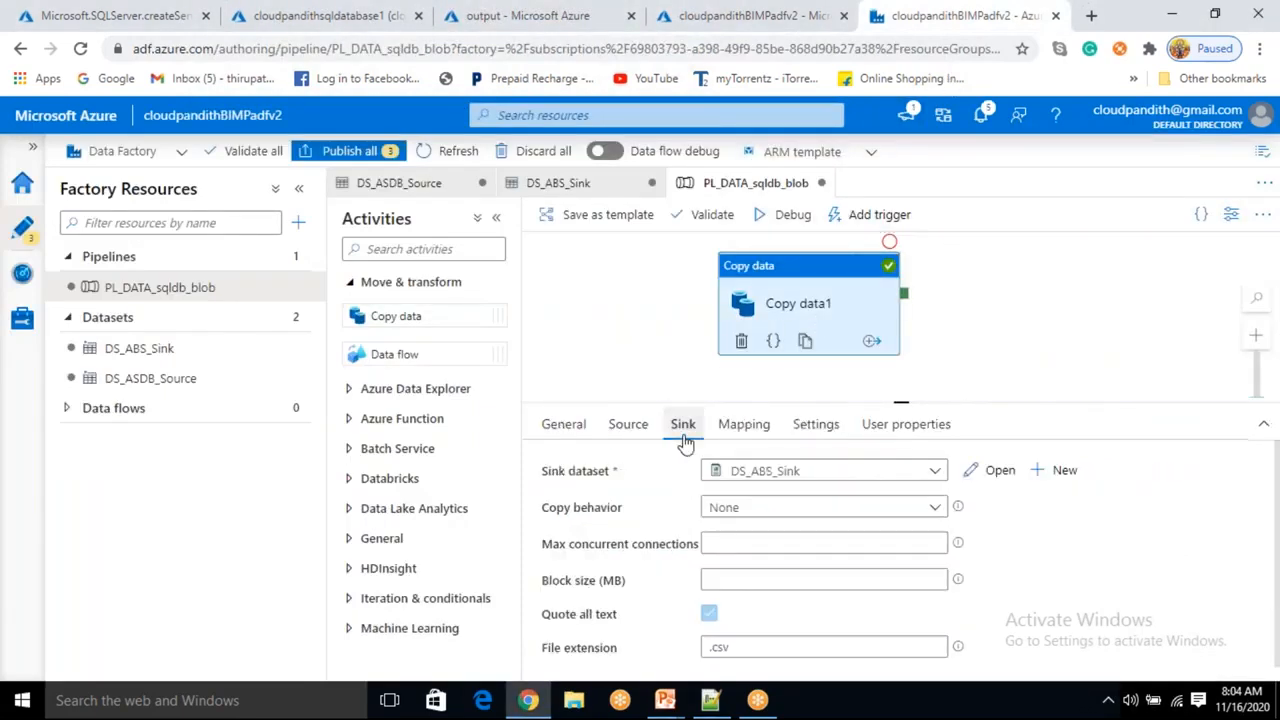
click(1000, 471)
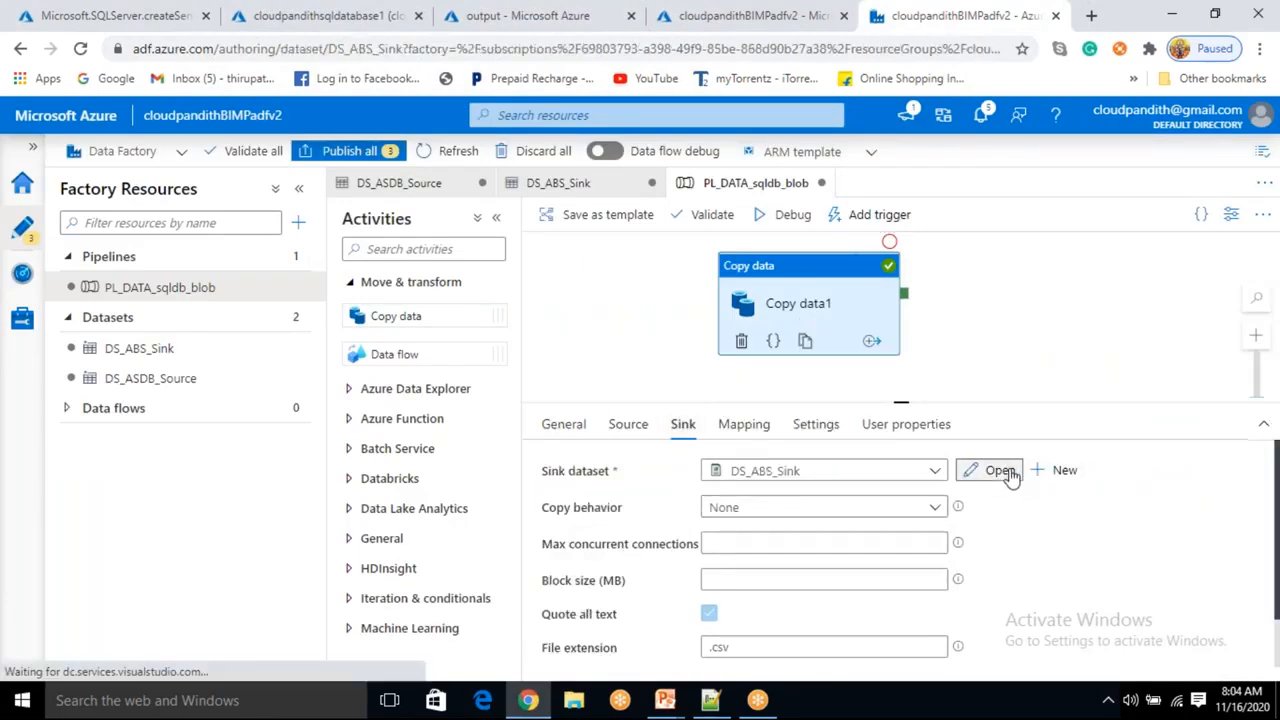
click(849, 365)
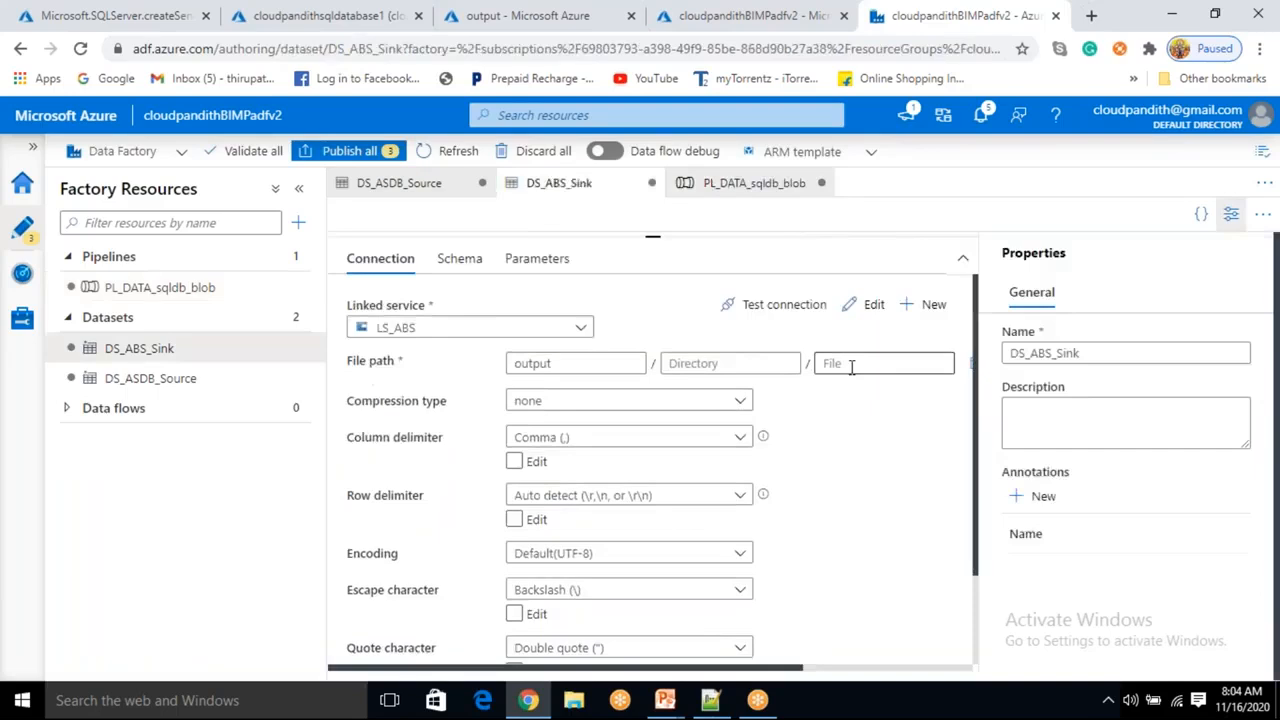
text(cloudpandith.csv)
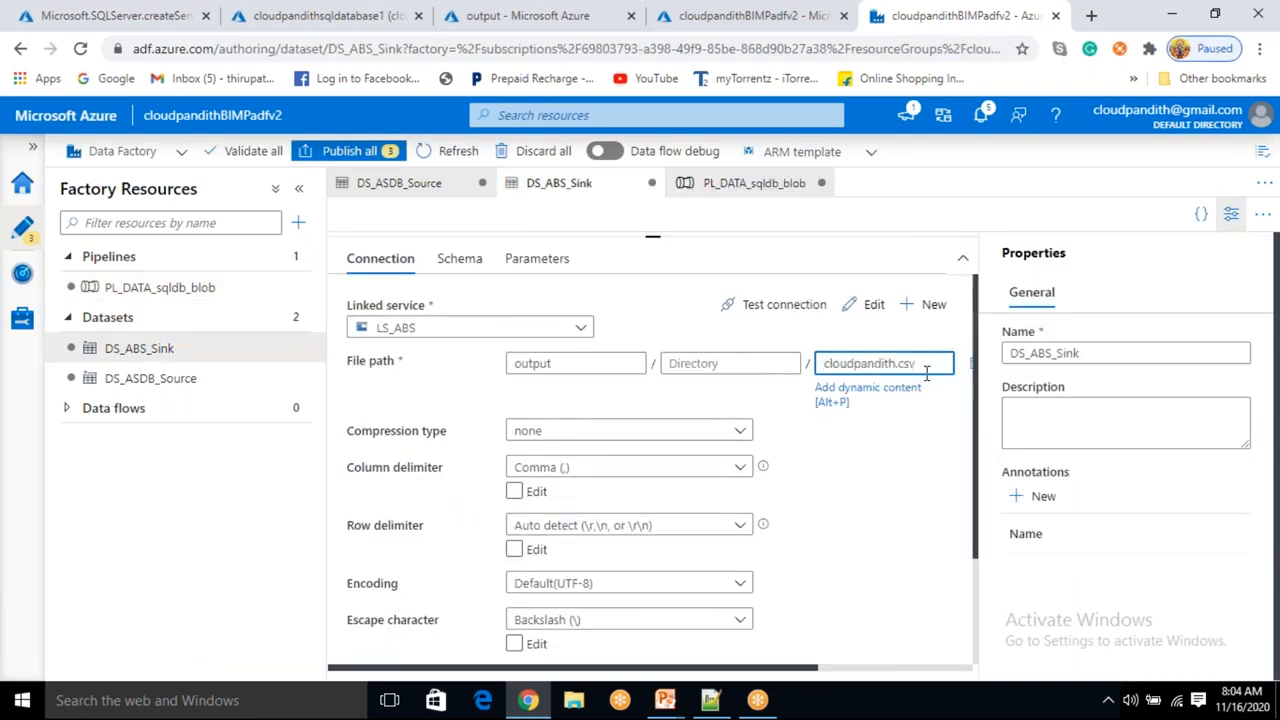
click(1232, 226)
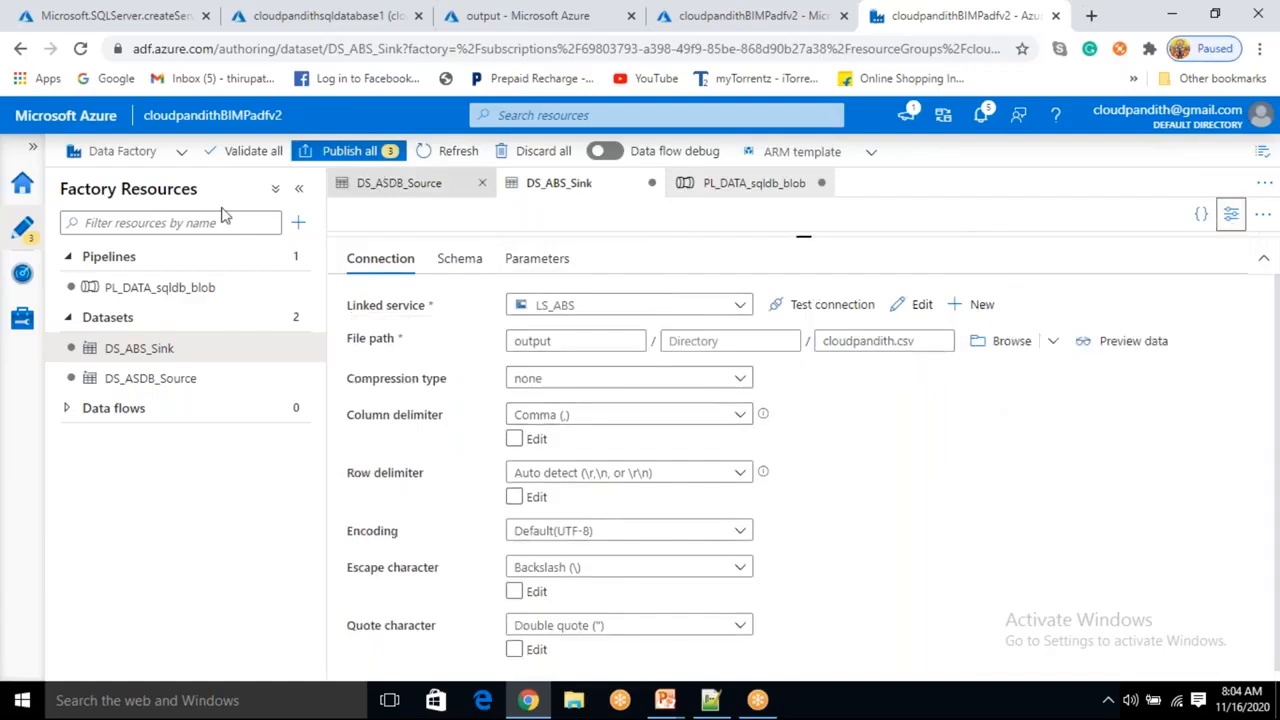
click(175, 288)
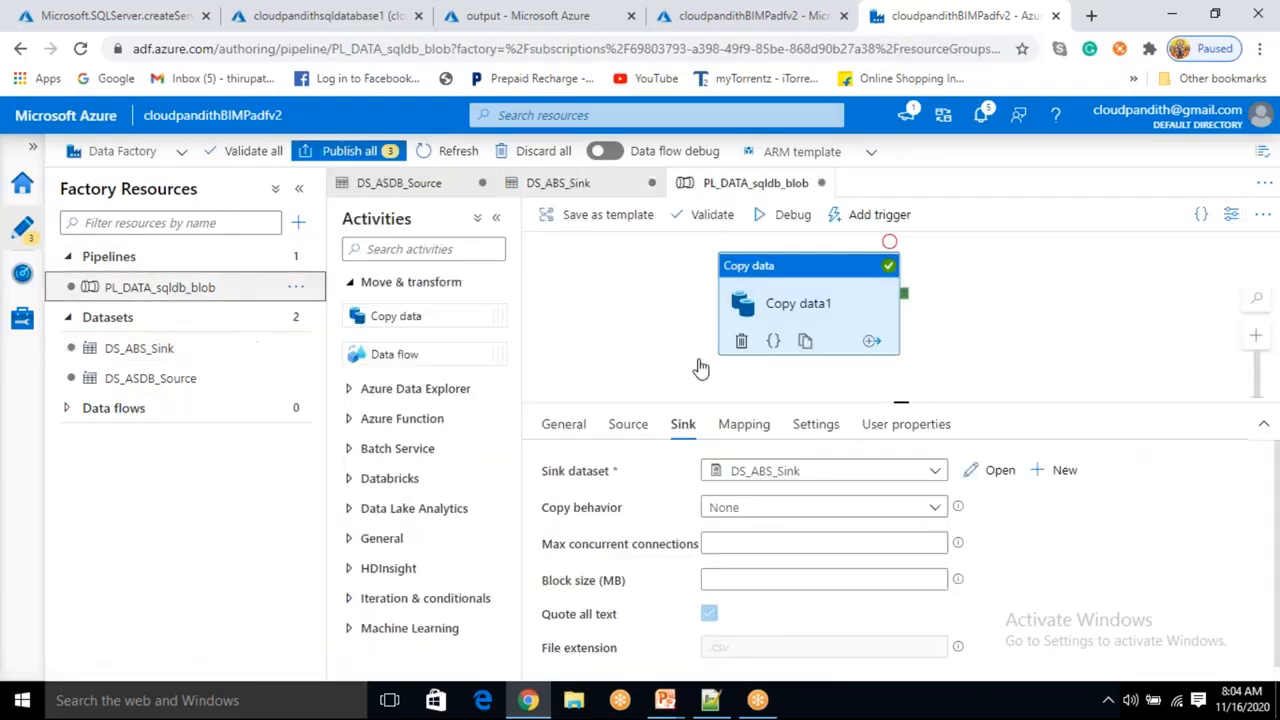
click(790, 216)
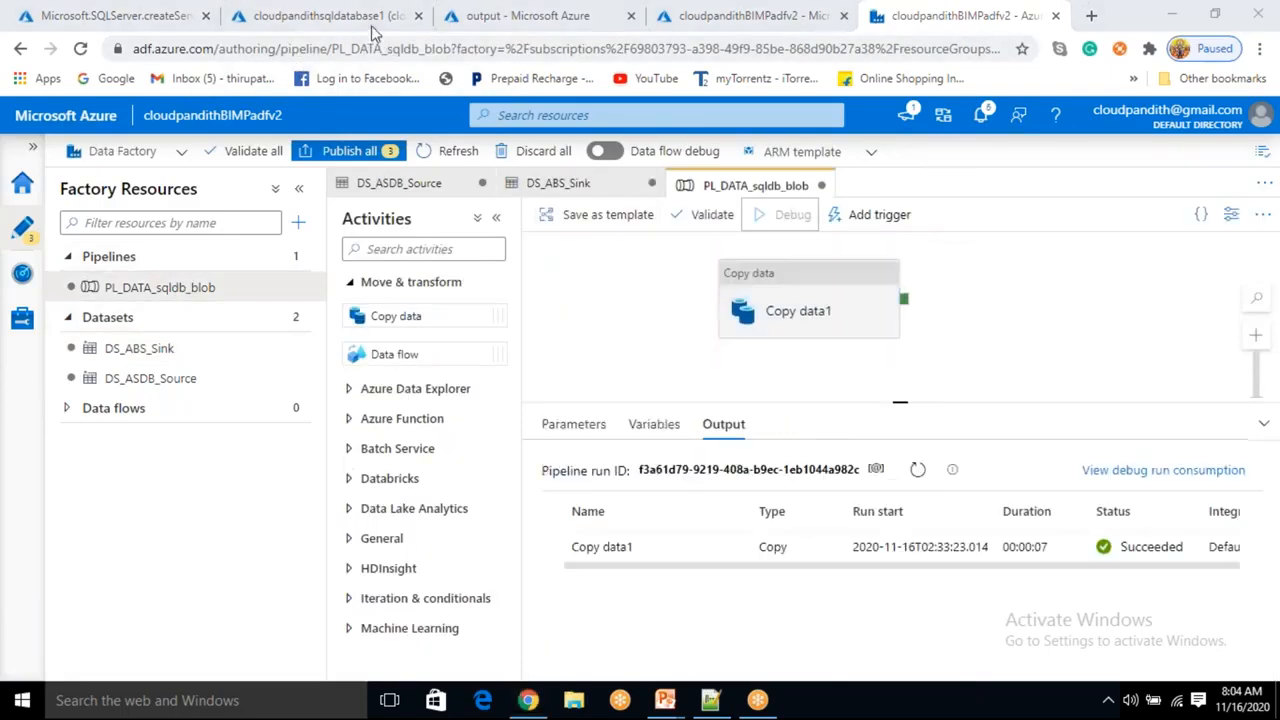
Refresh the output container and examine the cloudpandith.csv blob's contents in the editor.
click(520, 15)
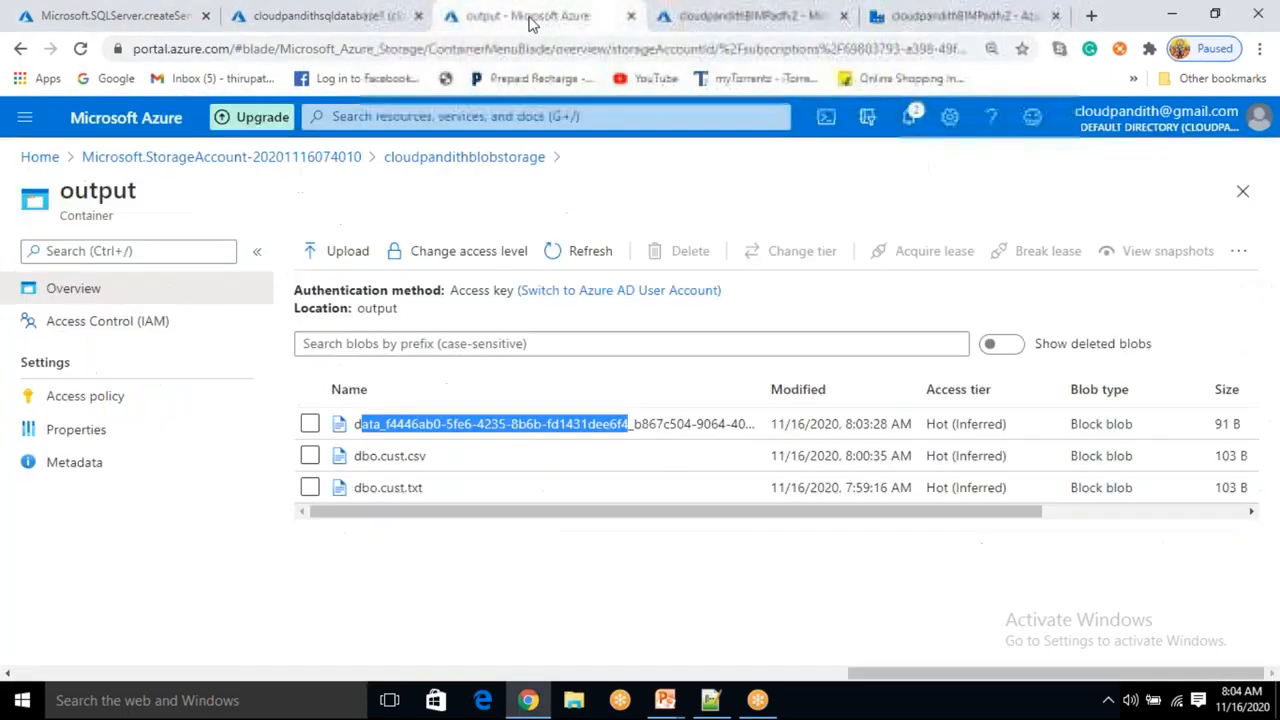
click(600, 253)
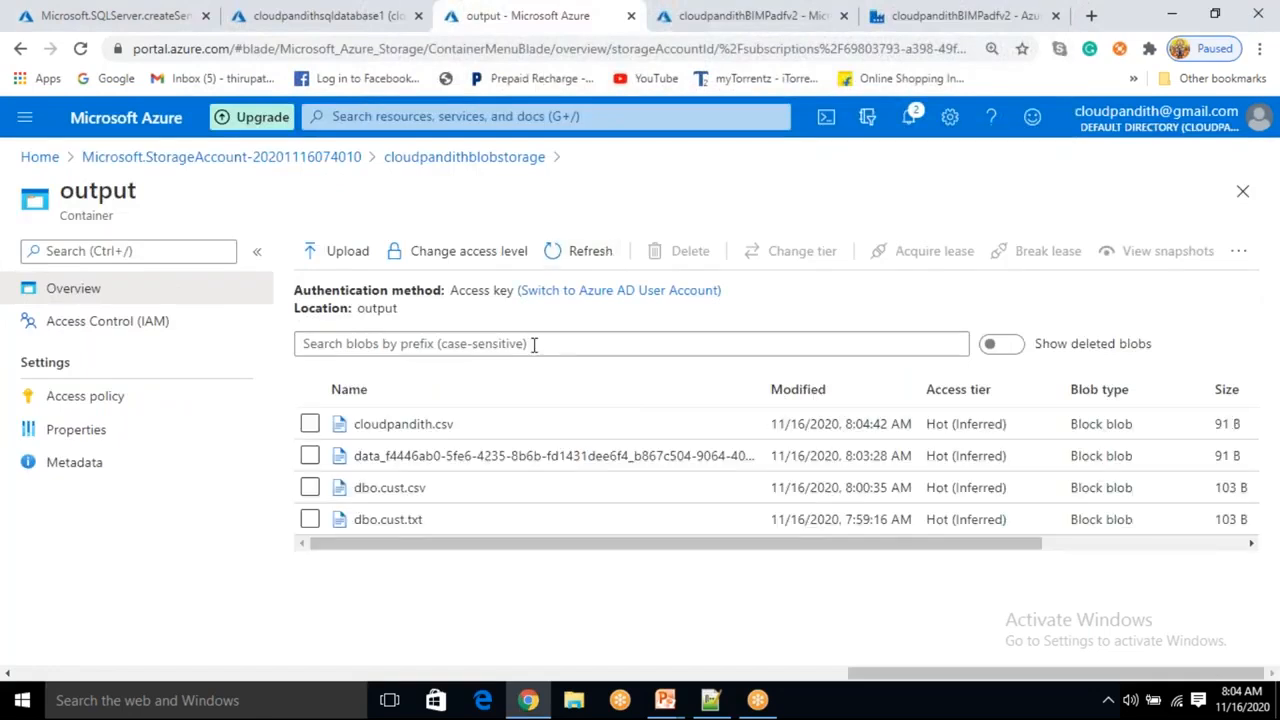
click(458, 432)
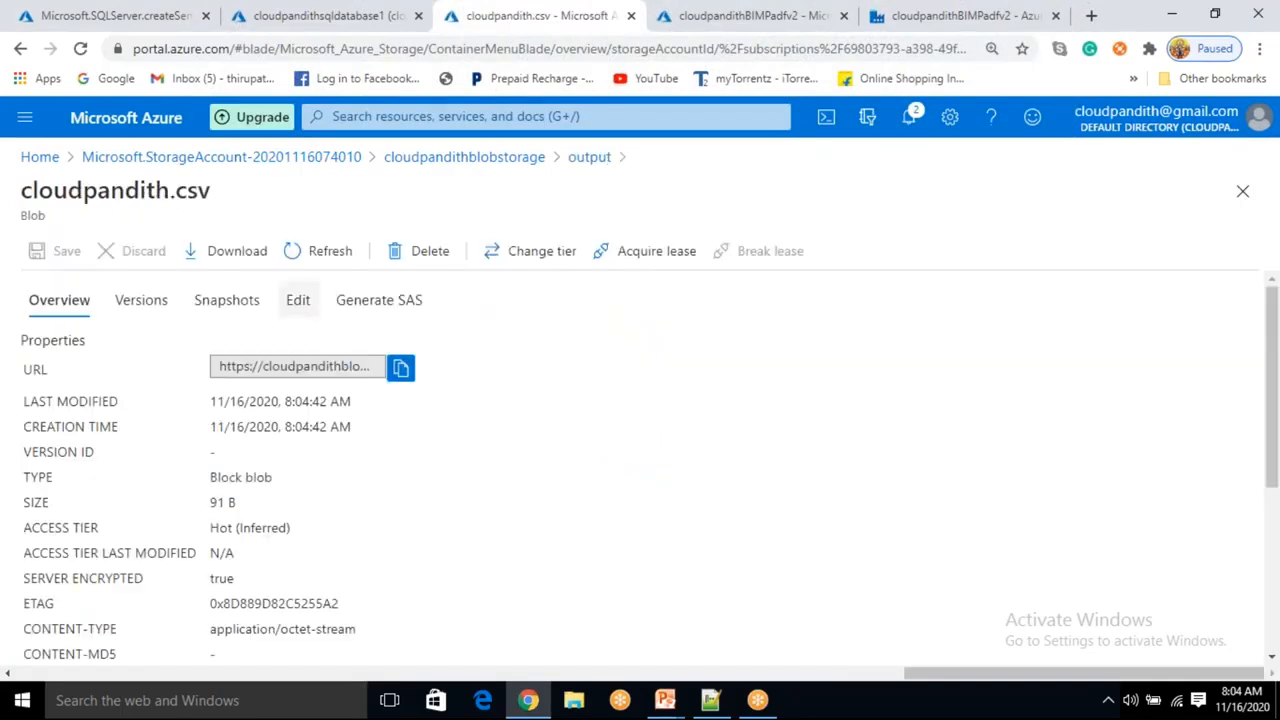
click(303, 318)
click(255, 425)
key(ctrl+a)
click(322, 445)
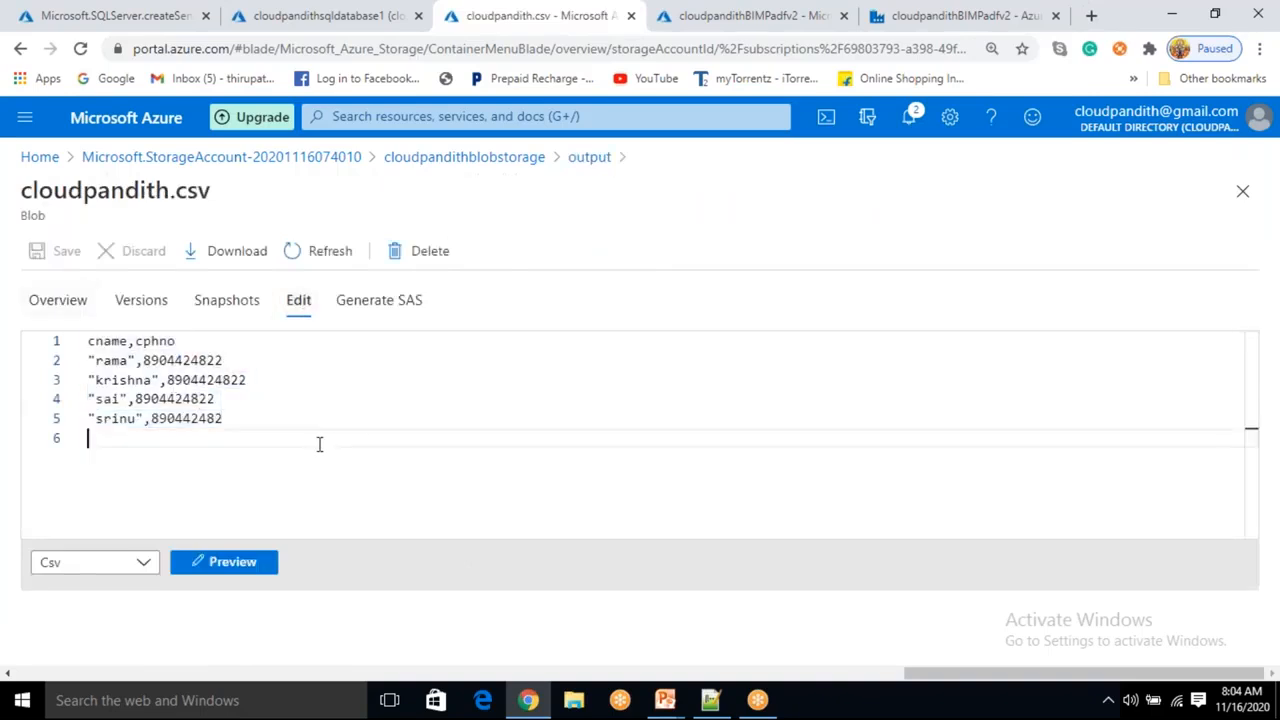
key(ctrl+a)
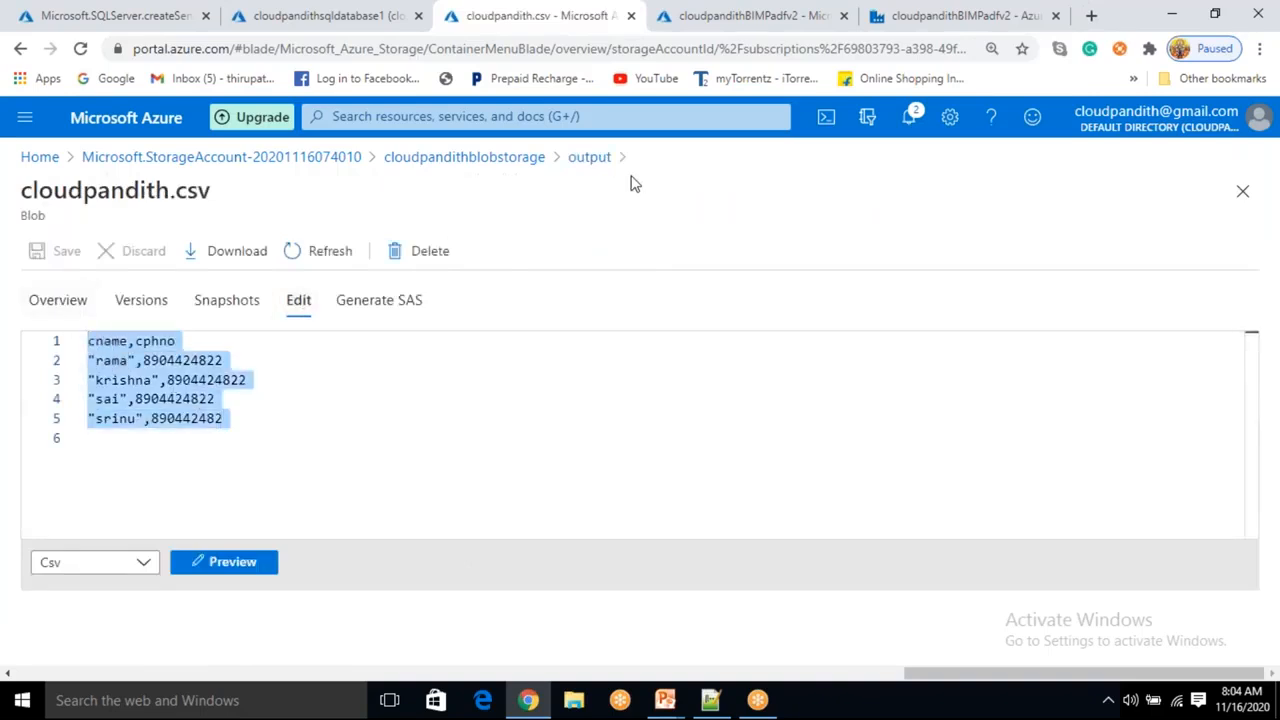
click(232, 438)
key(ctrl+a)
click(335, 464)
double_click(106, 341)
double_click(150, 341)
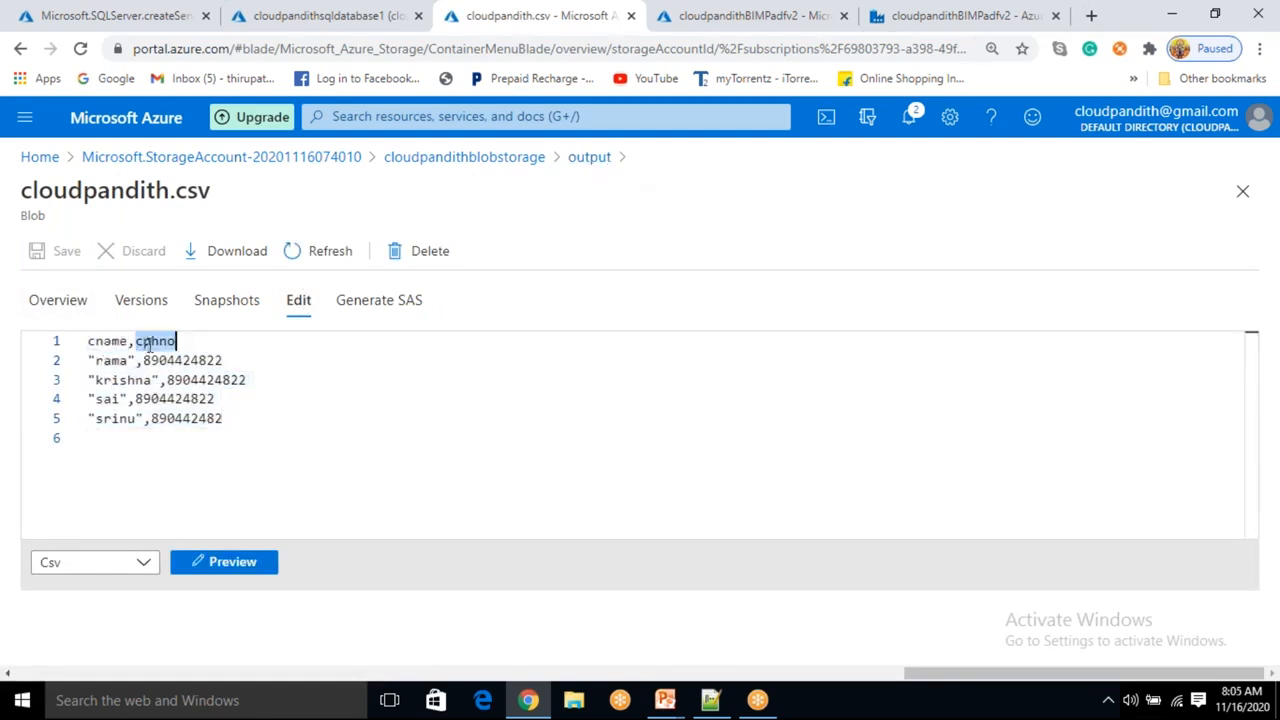
click(590, 160)
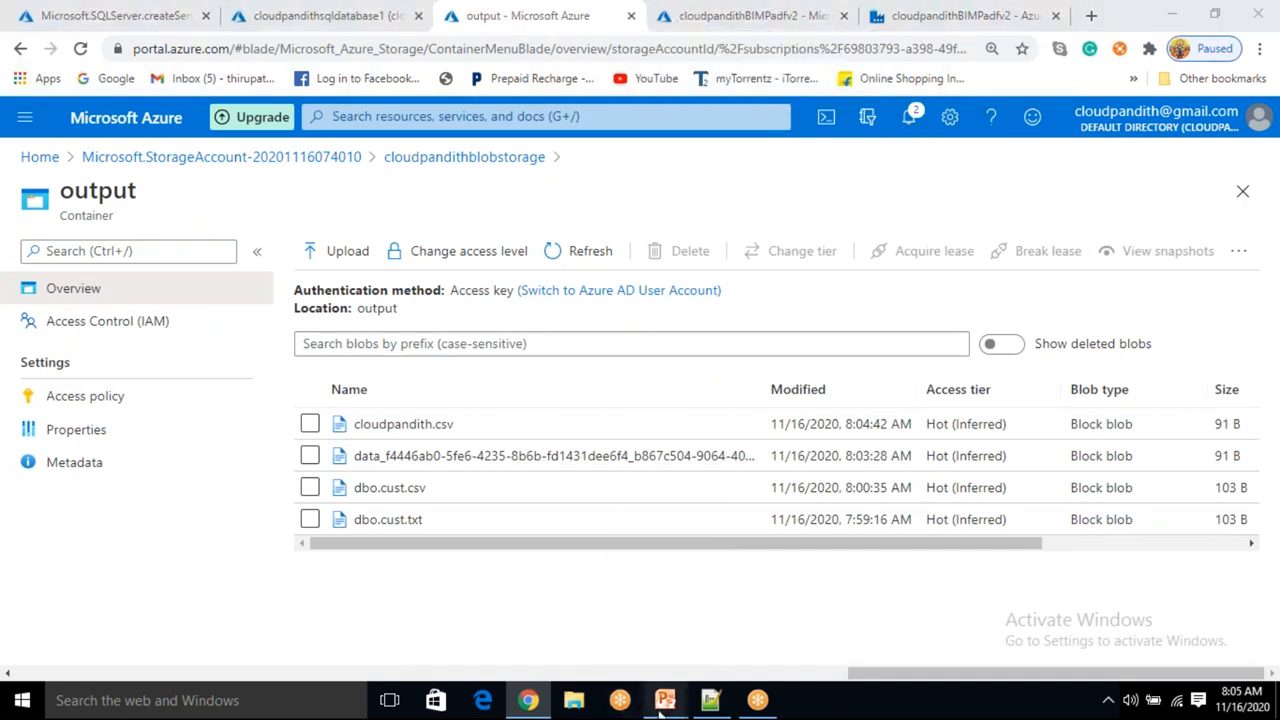
mouse_move(665, 700)
click(766, 625)
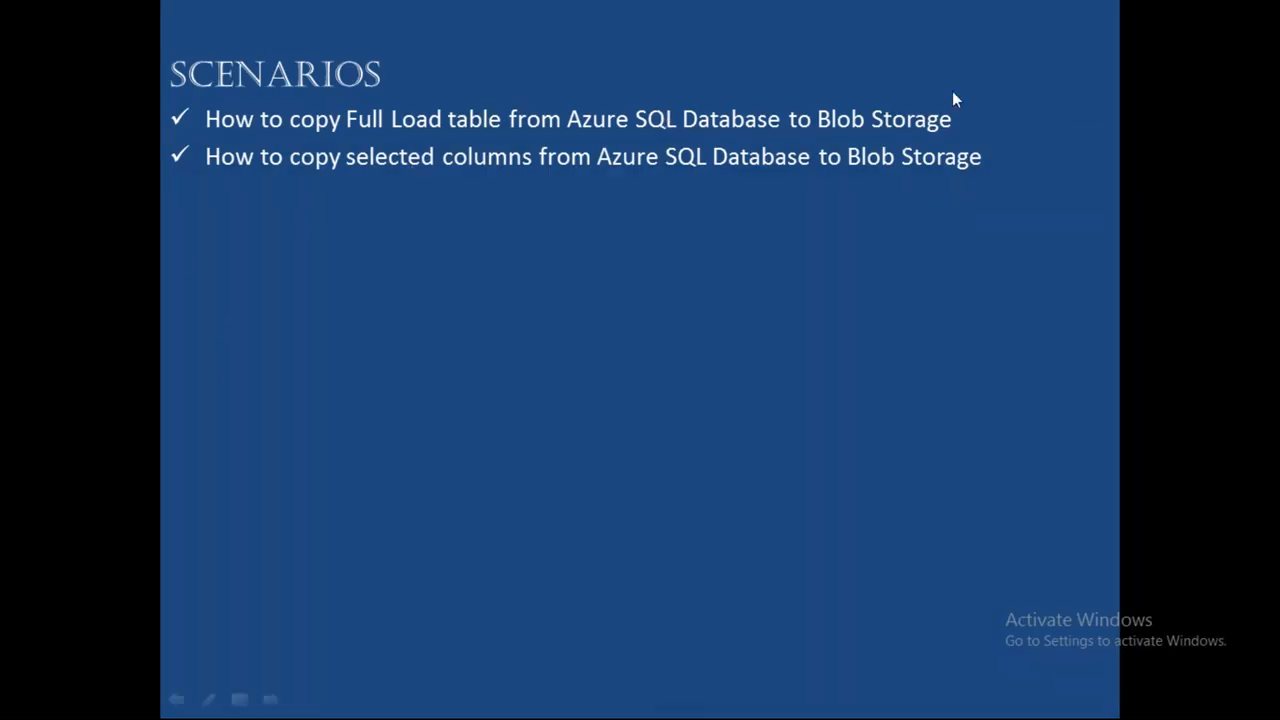
key(super)
click(561, 287)
click(561, 287)
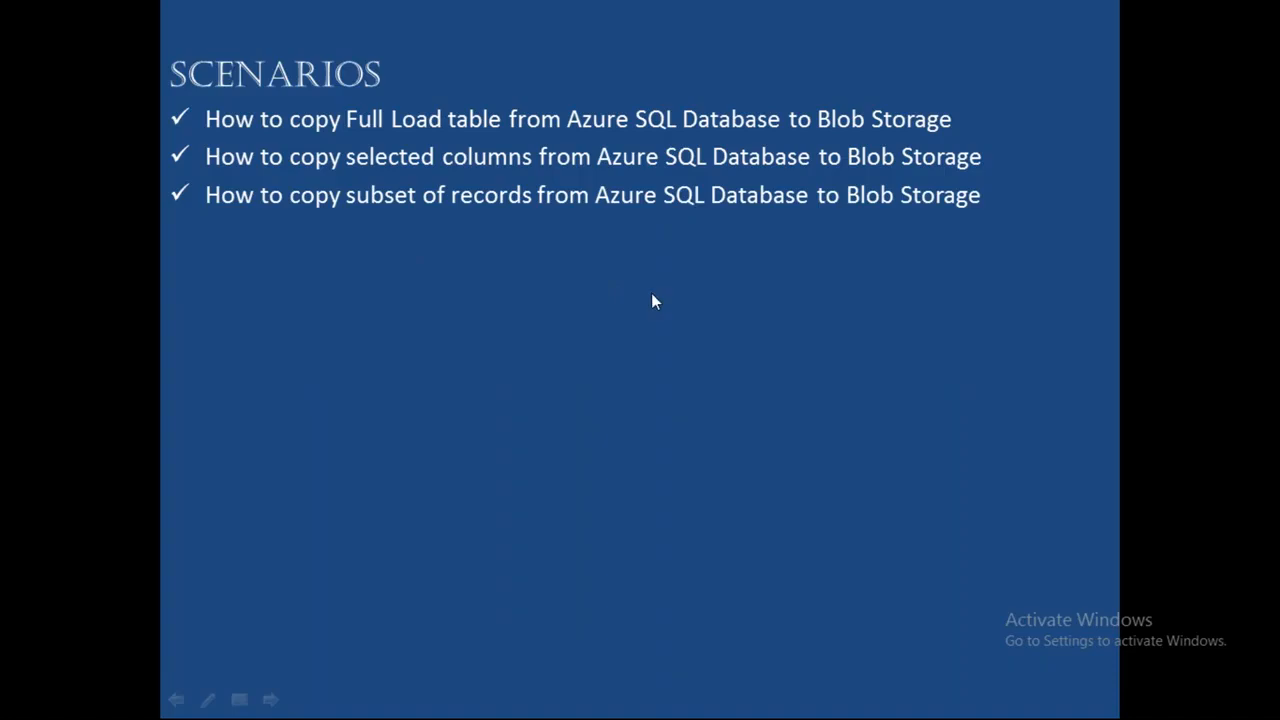
key(alt+Tab)
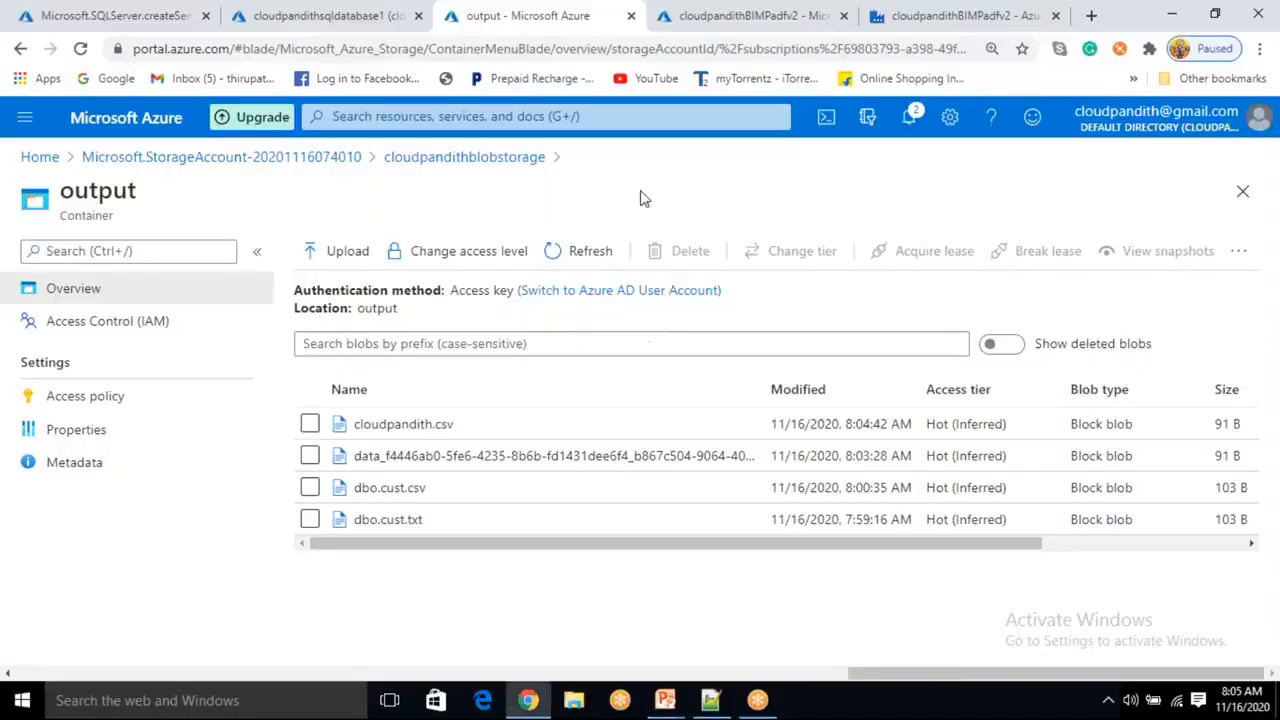
Change the copy activity's source query to select * from cust where cid in (1,3).
click(928, 17)
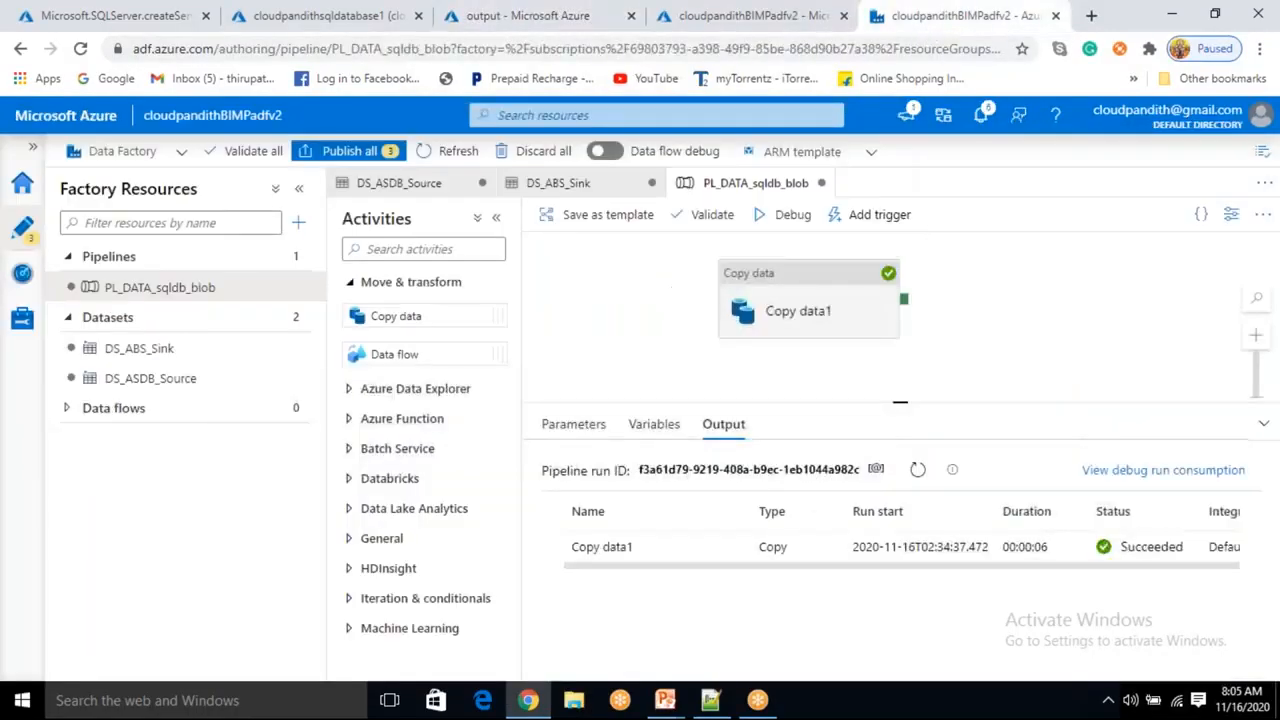
click(856, 296)
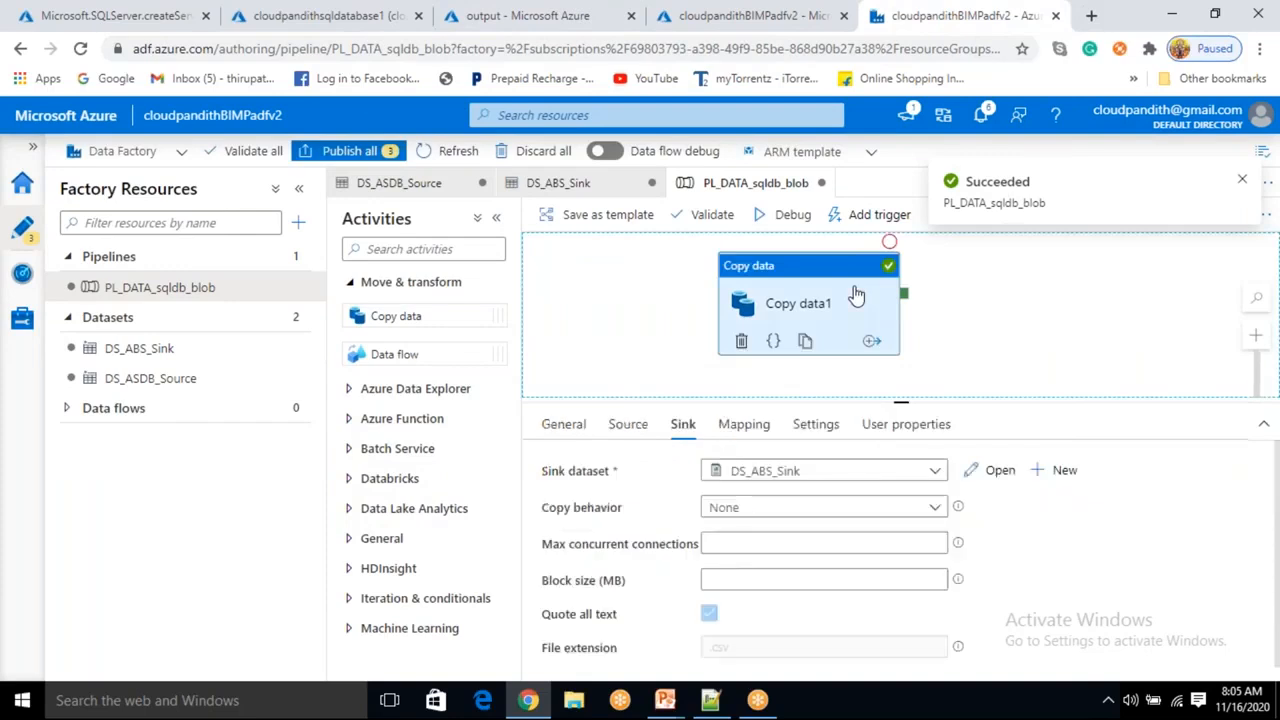
click(628, 428)
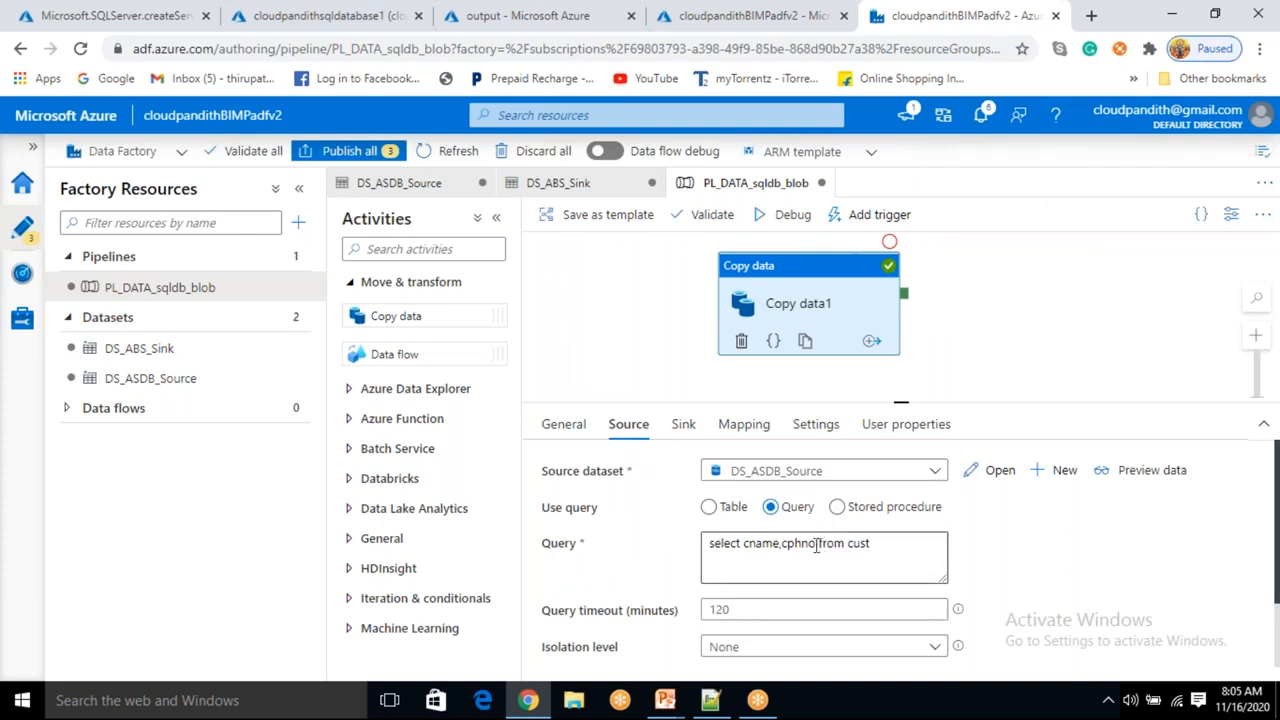
drag(744, 543, 820, 540)
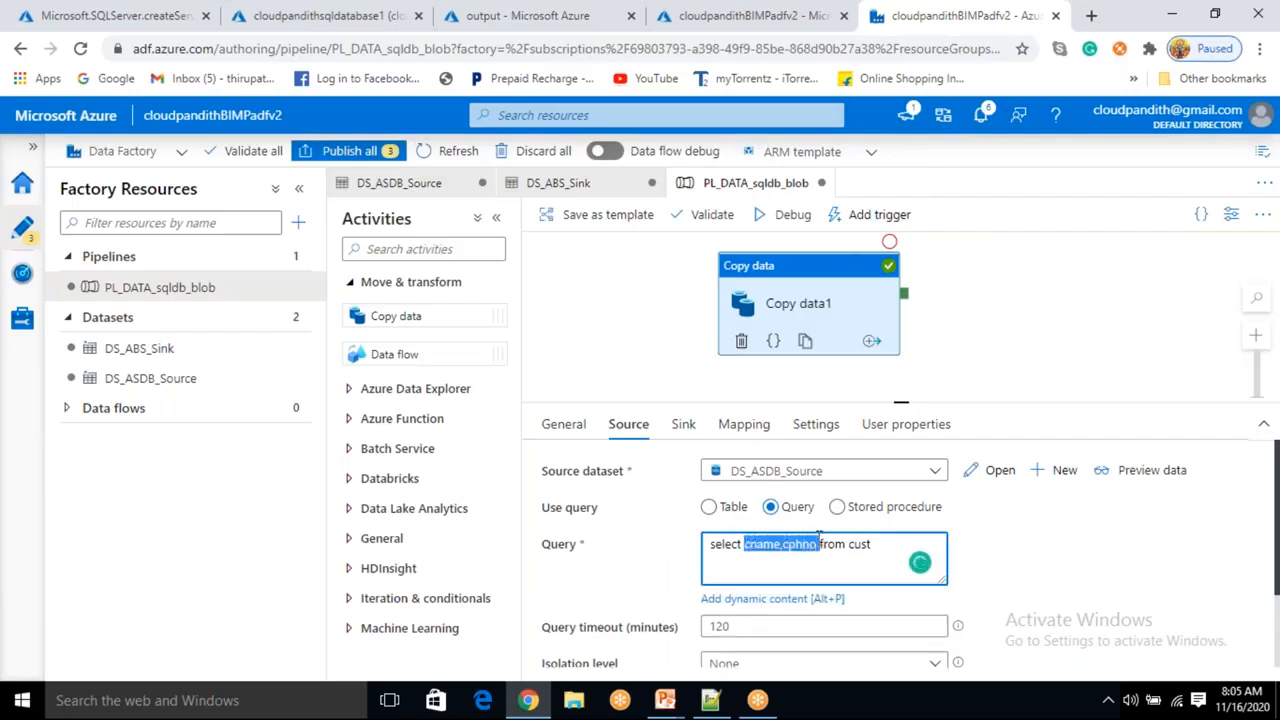
key(BackSpace)
text(* from cust )
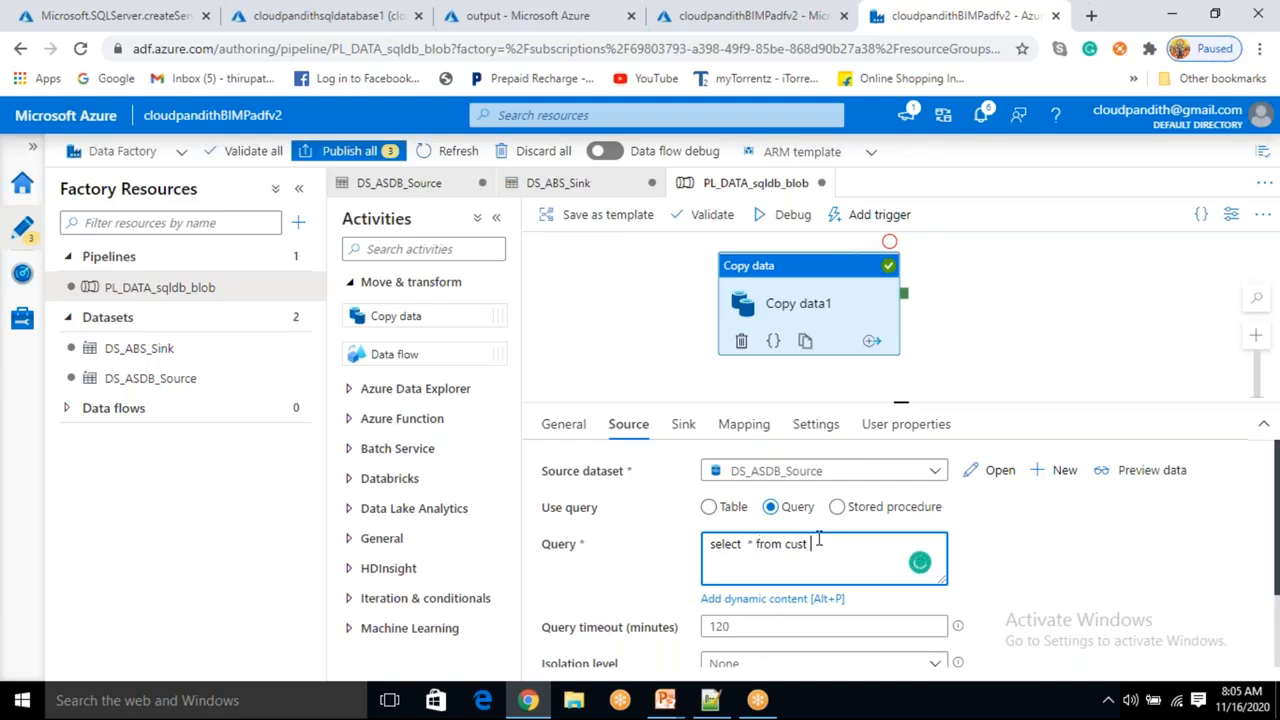
text(where cid in (1,3)
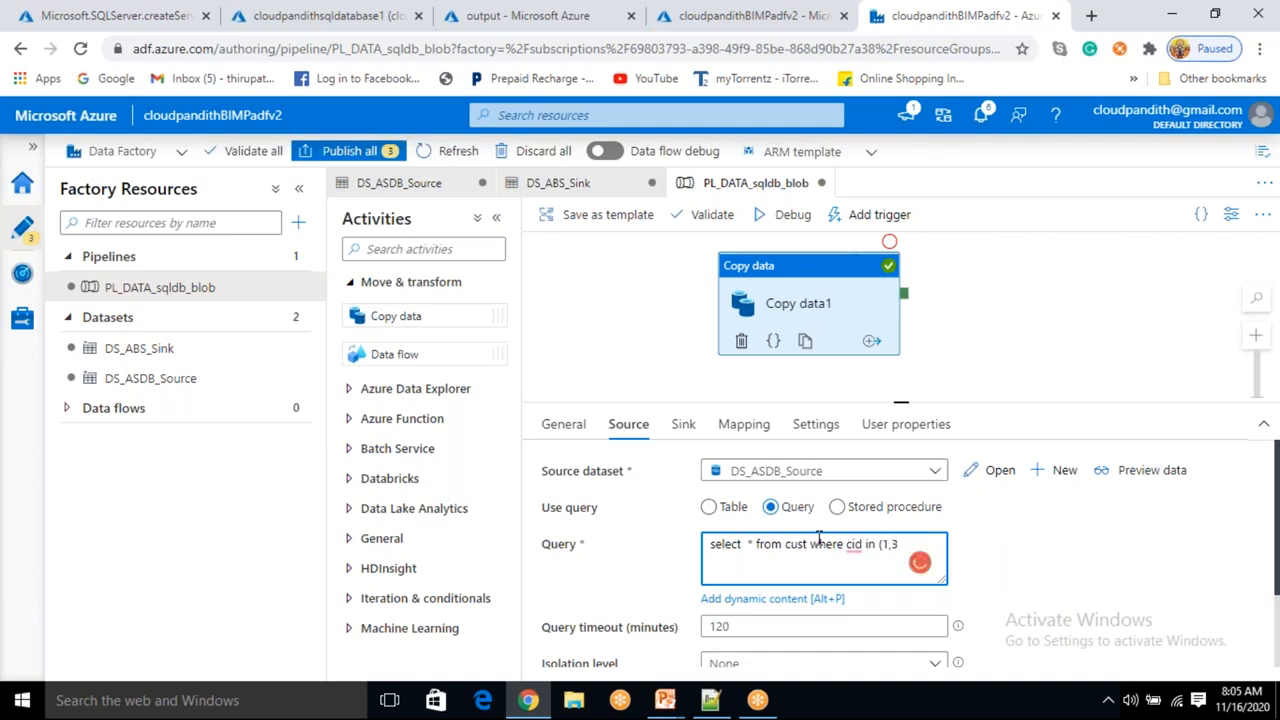
click(985, 553)
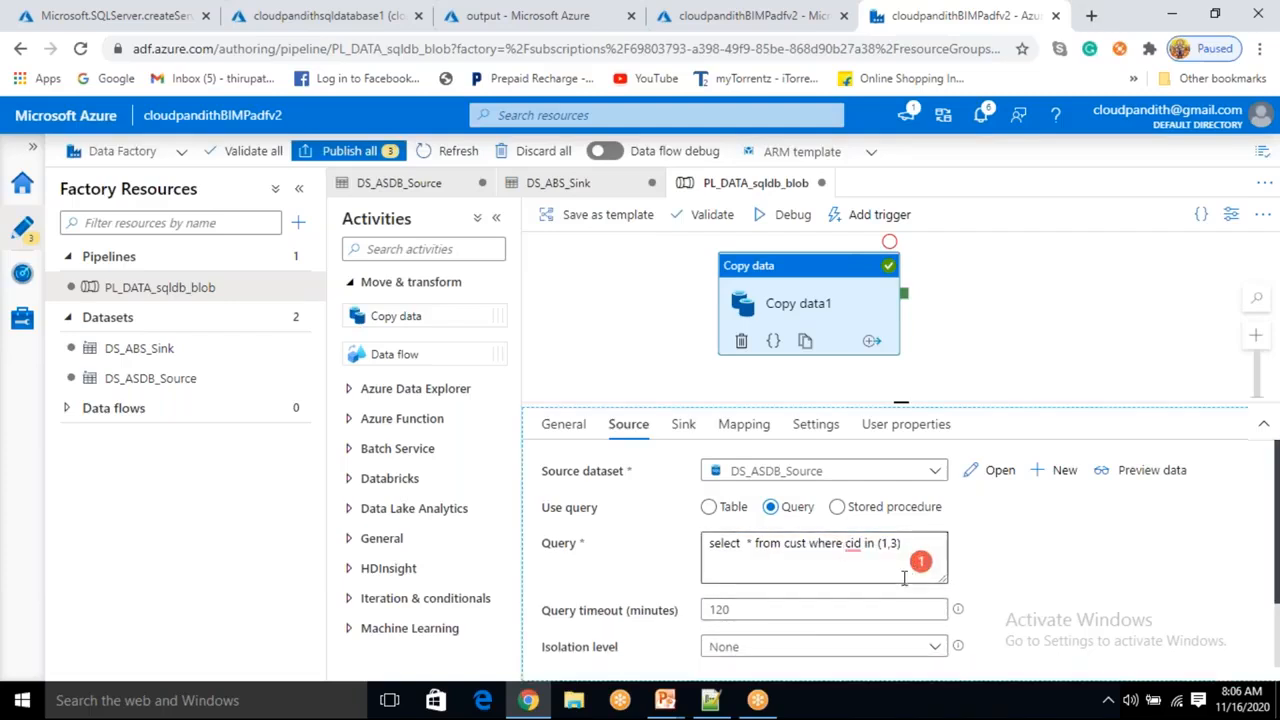
Open the sink dataset and rename its file to cloudpandith13.csv.
click(686, 430)
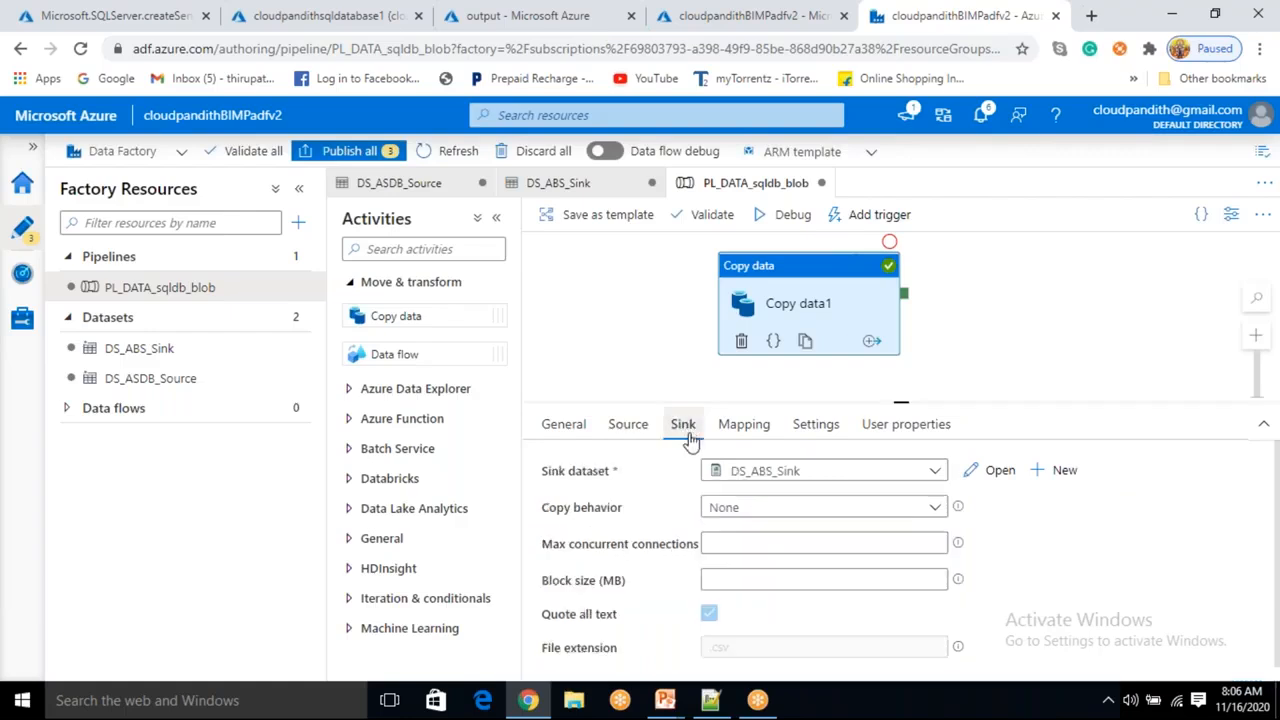
click(991, 478)
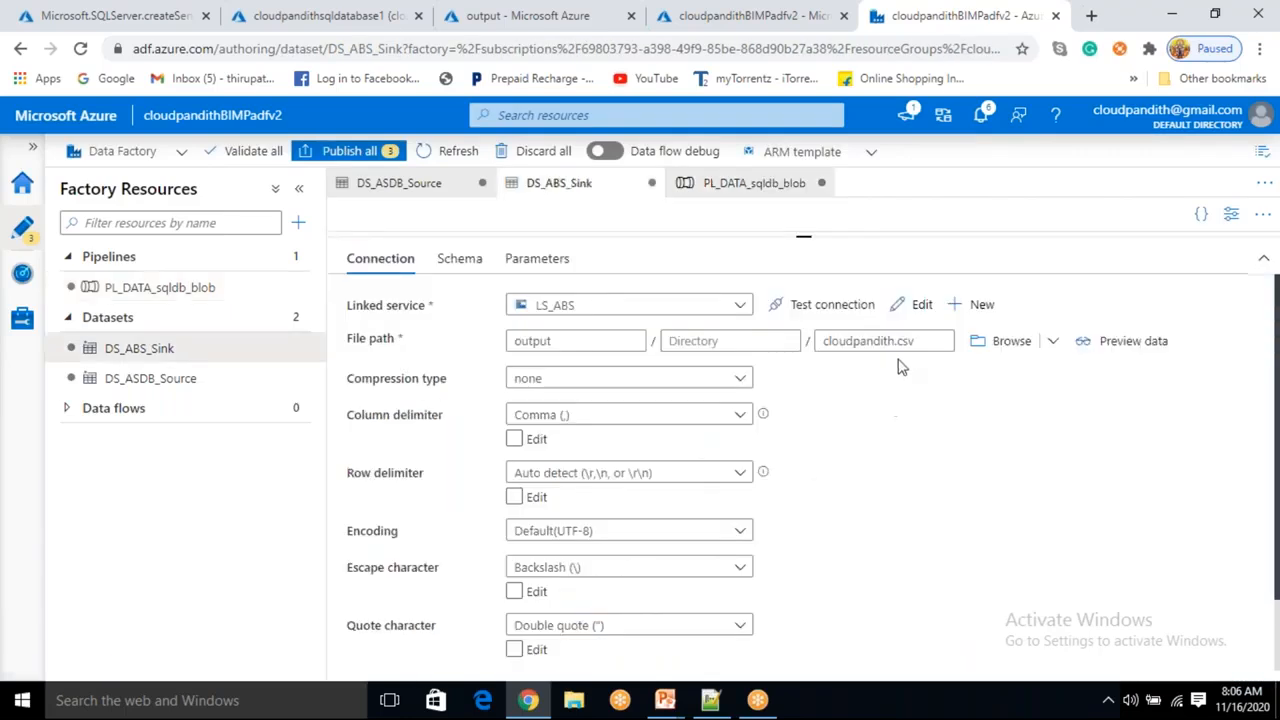
click(898, 340)
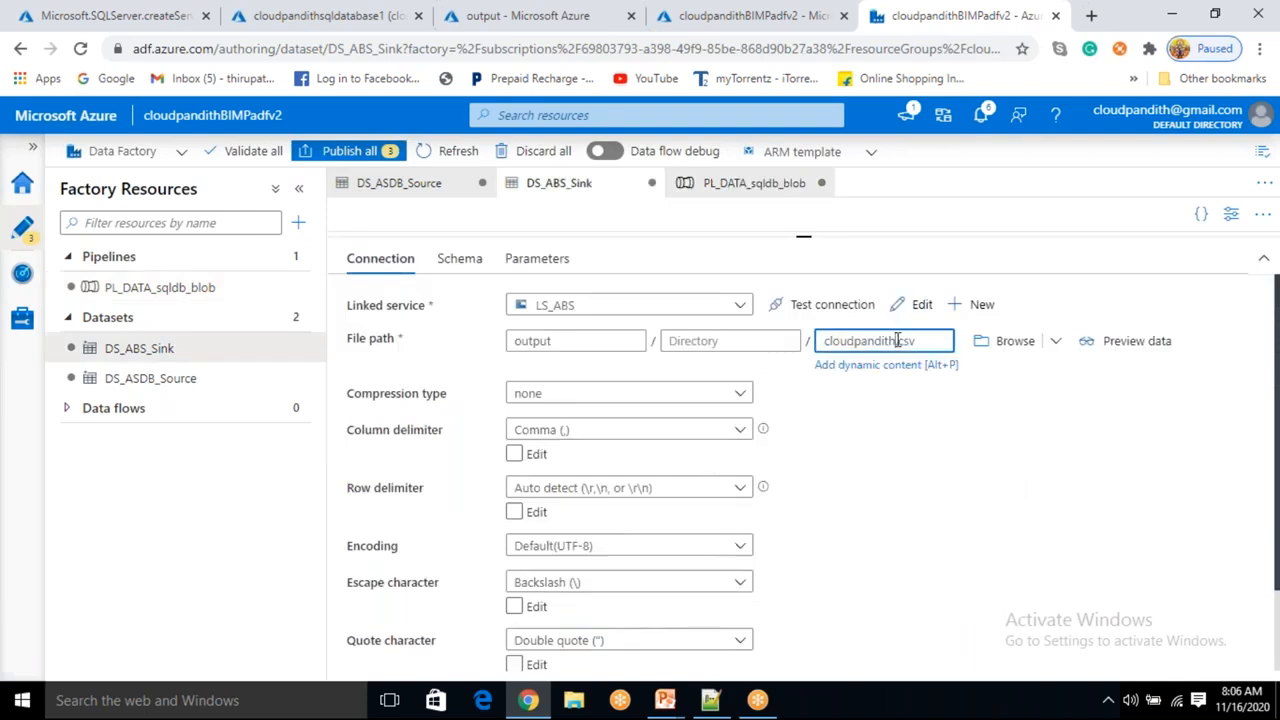
text(13)
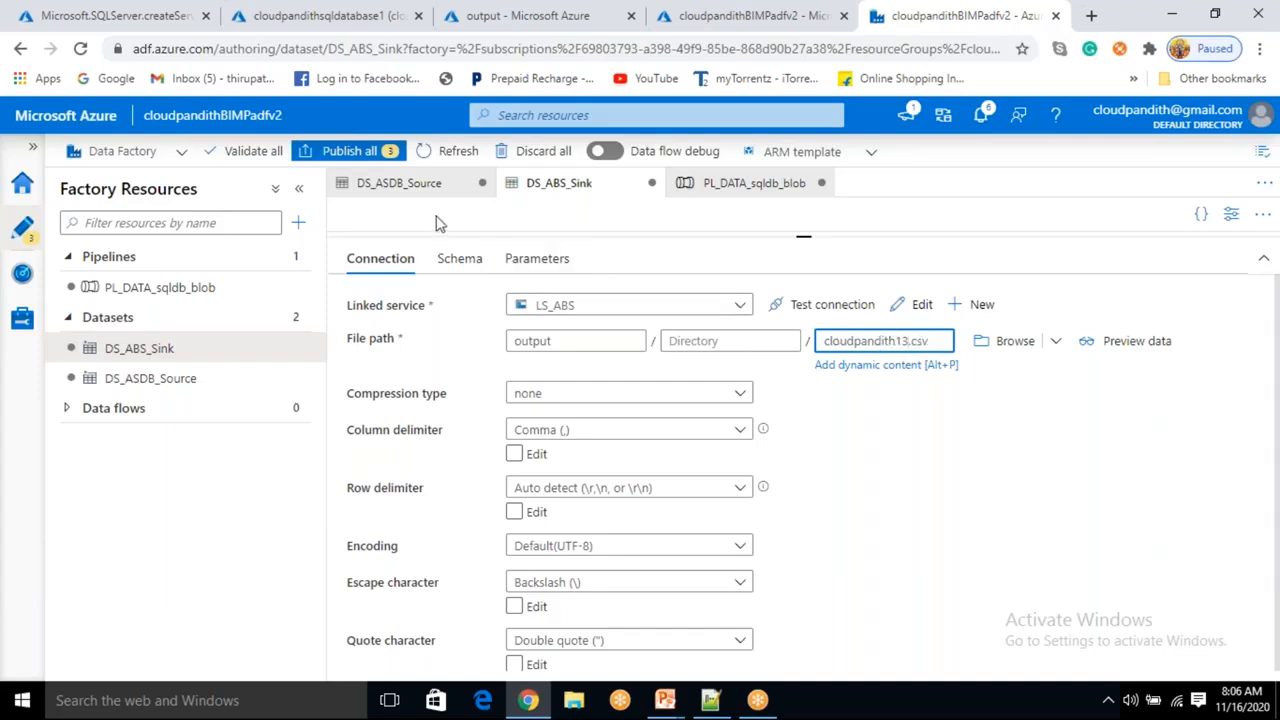
Preview the data returned by the filtered source query.
click(157, 300)
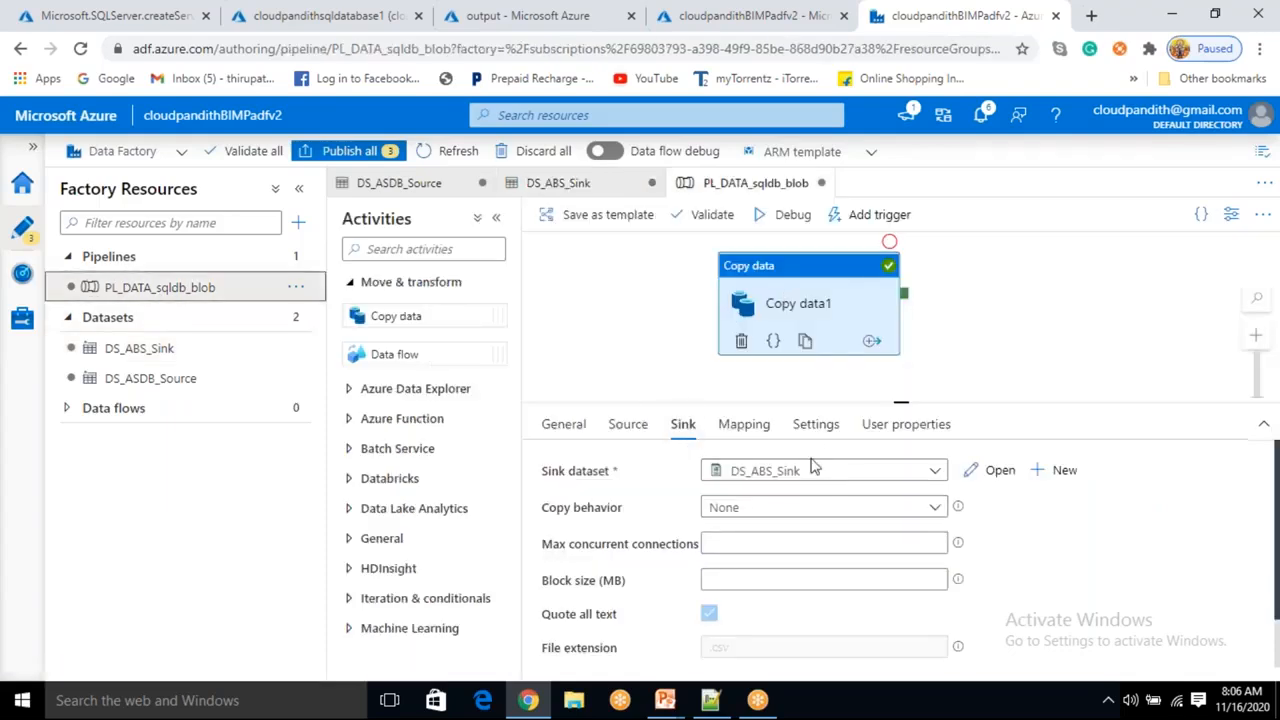
click(628, 426)
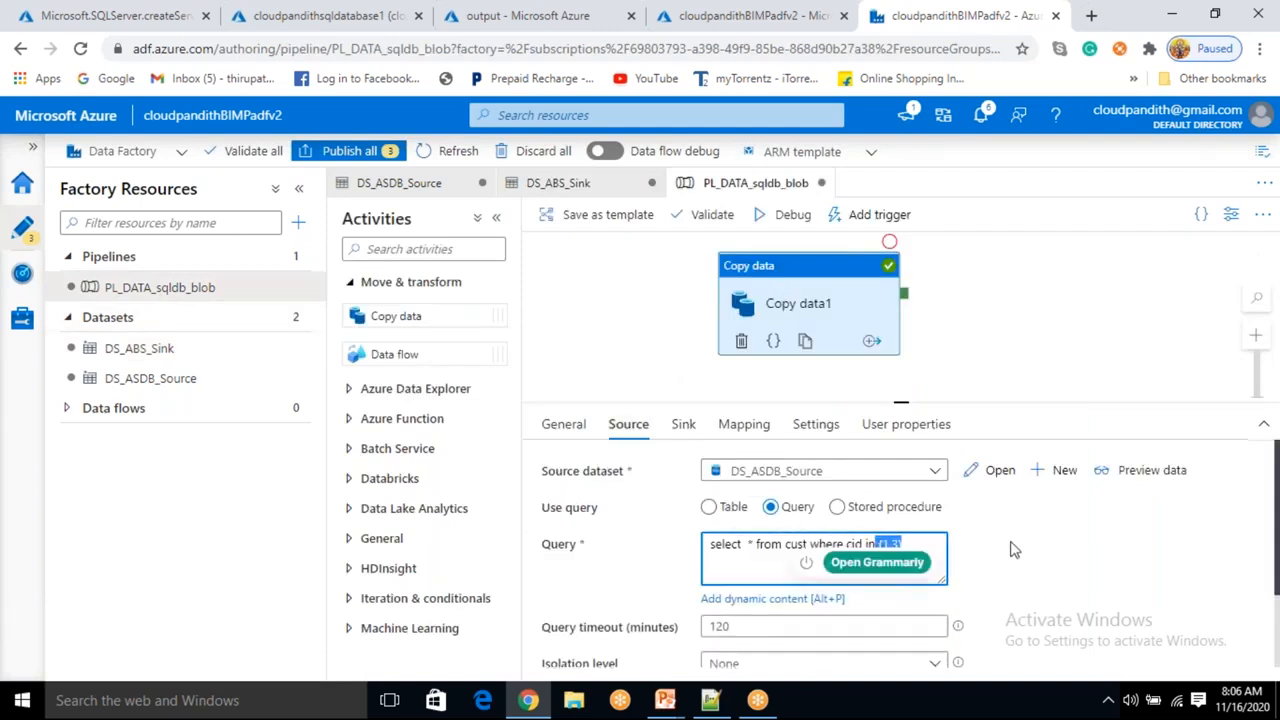
click(1171, 443)
click(1152, 470)
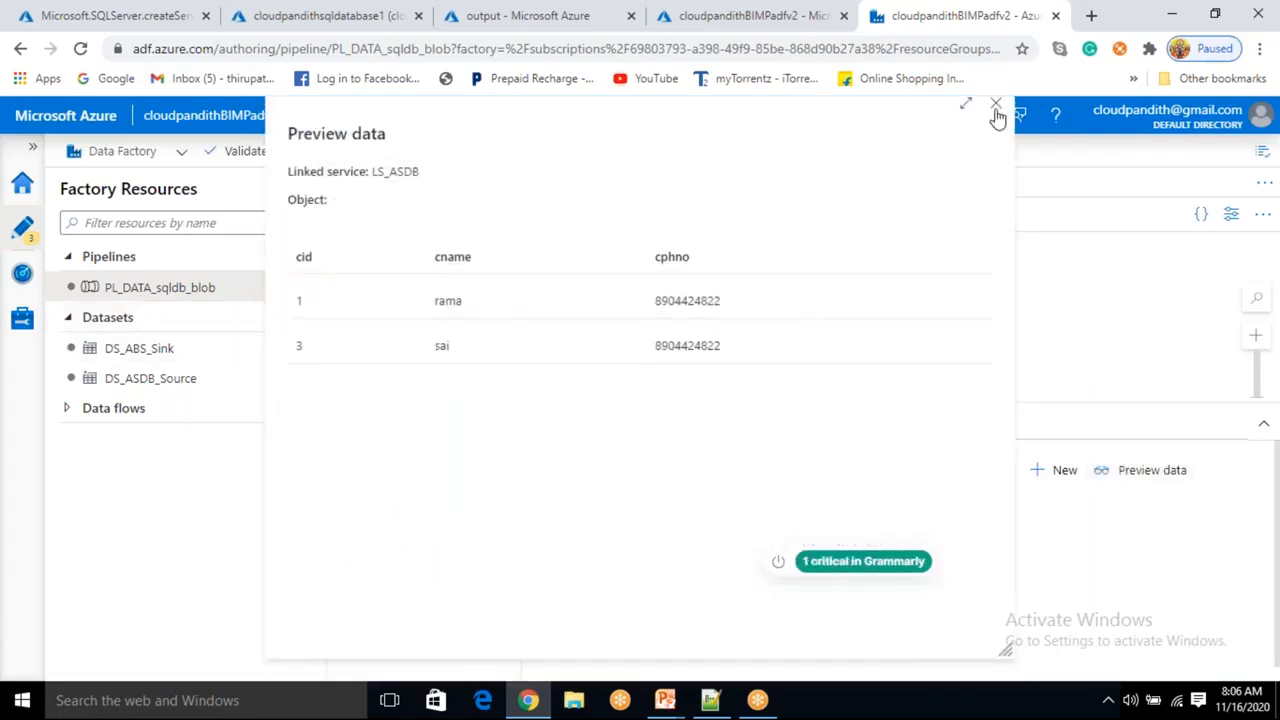
scroll(996, 113, up, 1)
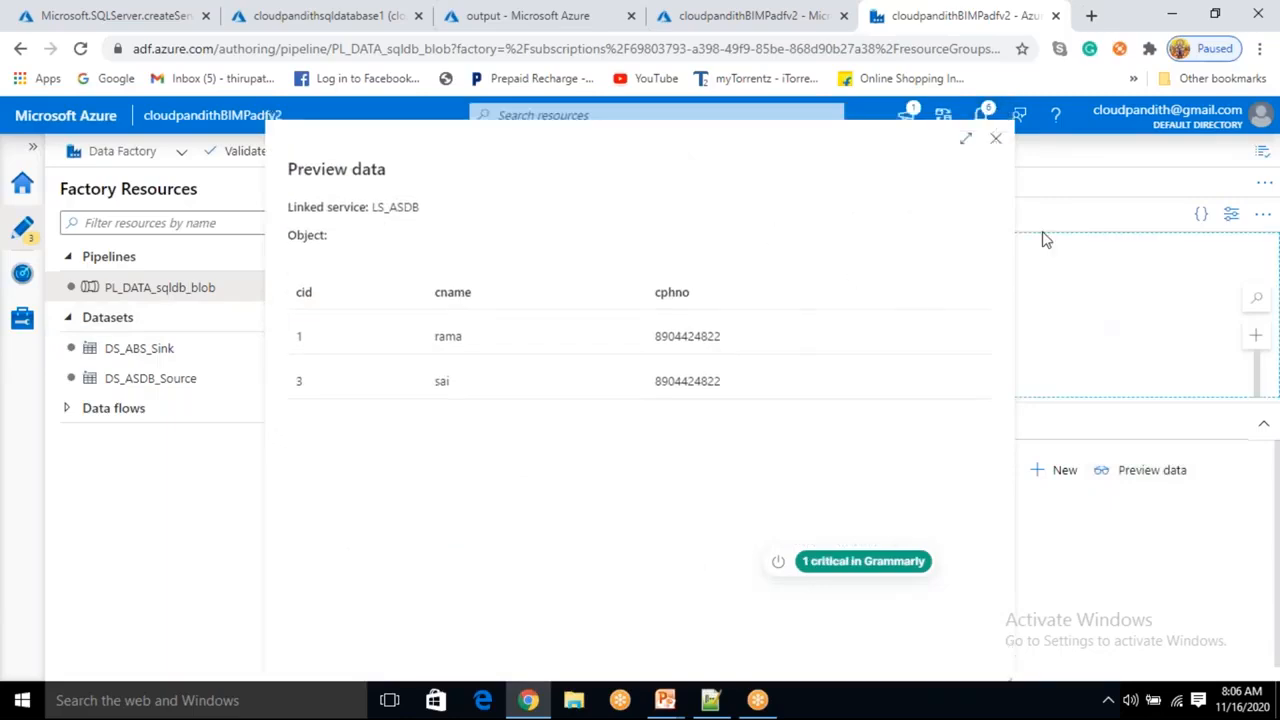
click(994, 140)
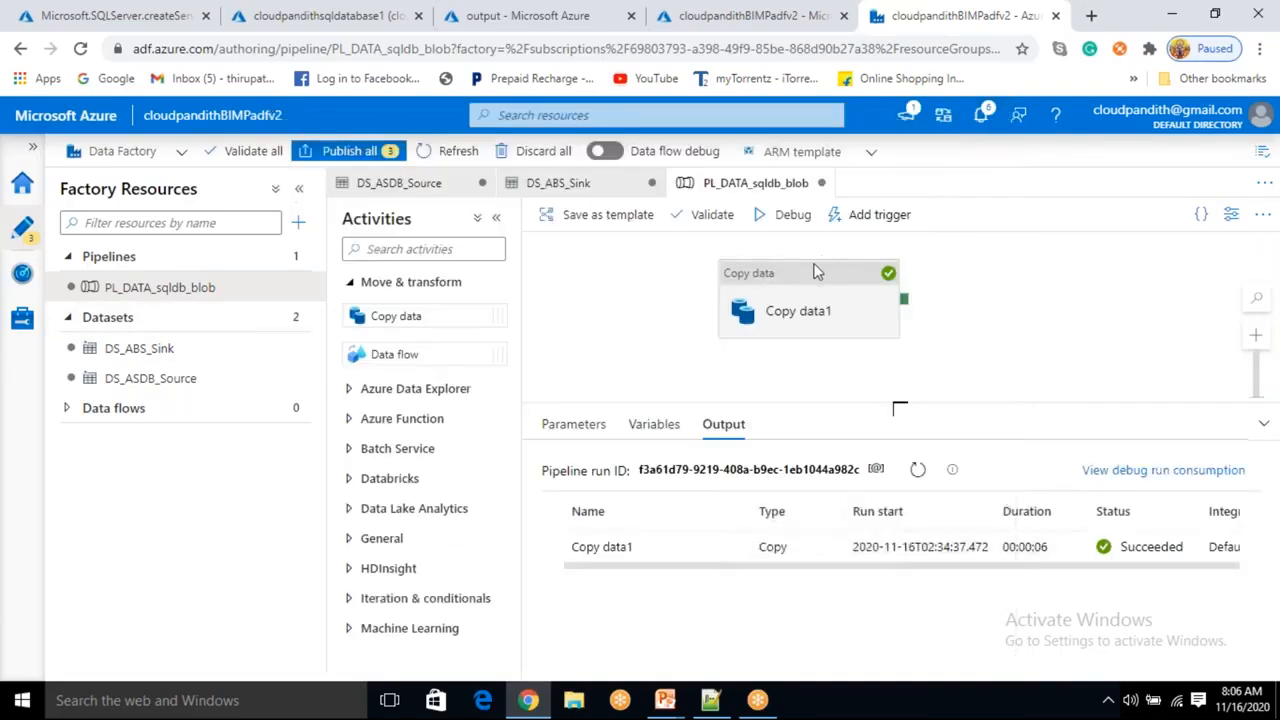
Debug the pipeline and refresh the run output until the copy completes.
click(790, 216)
click(1009, 323)
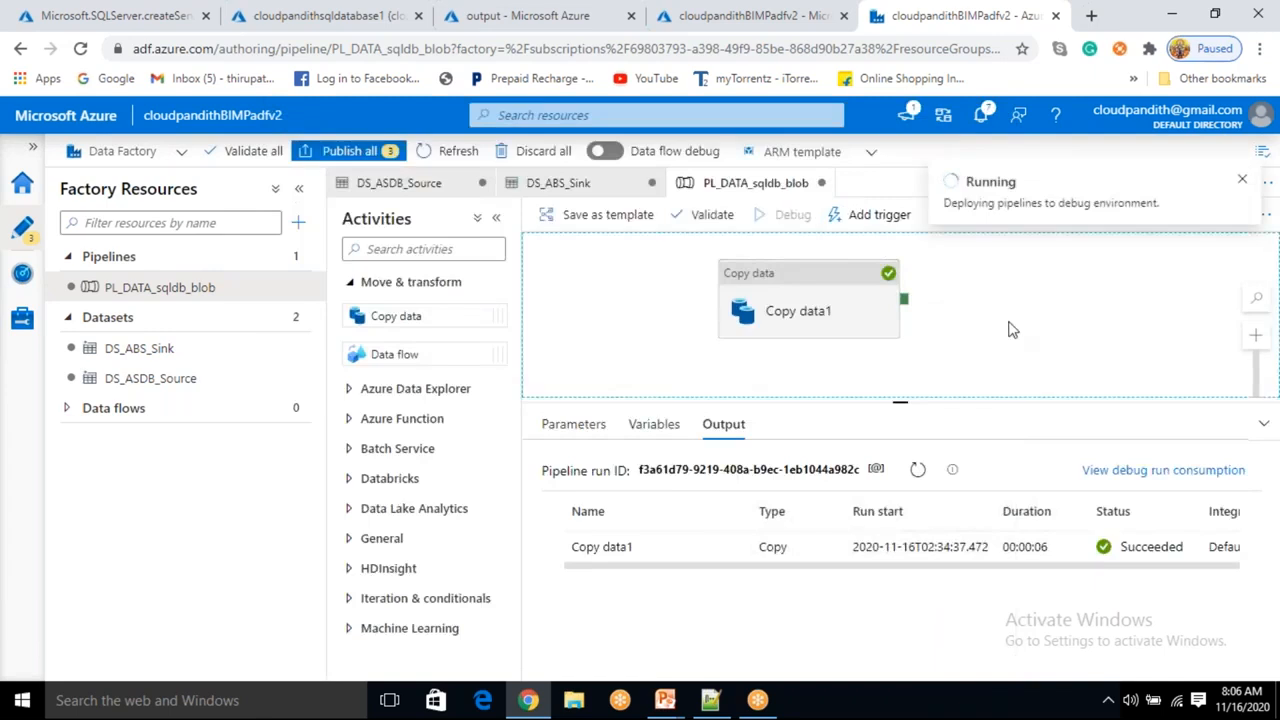
click(913, 474)
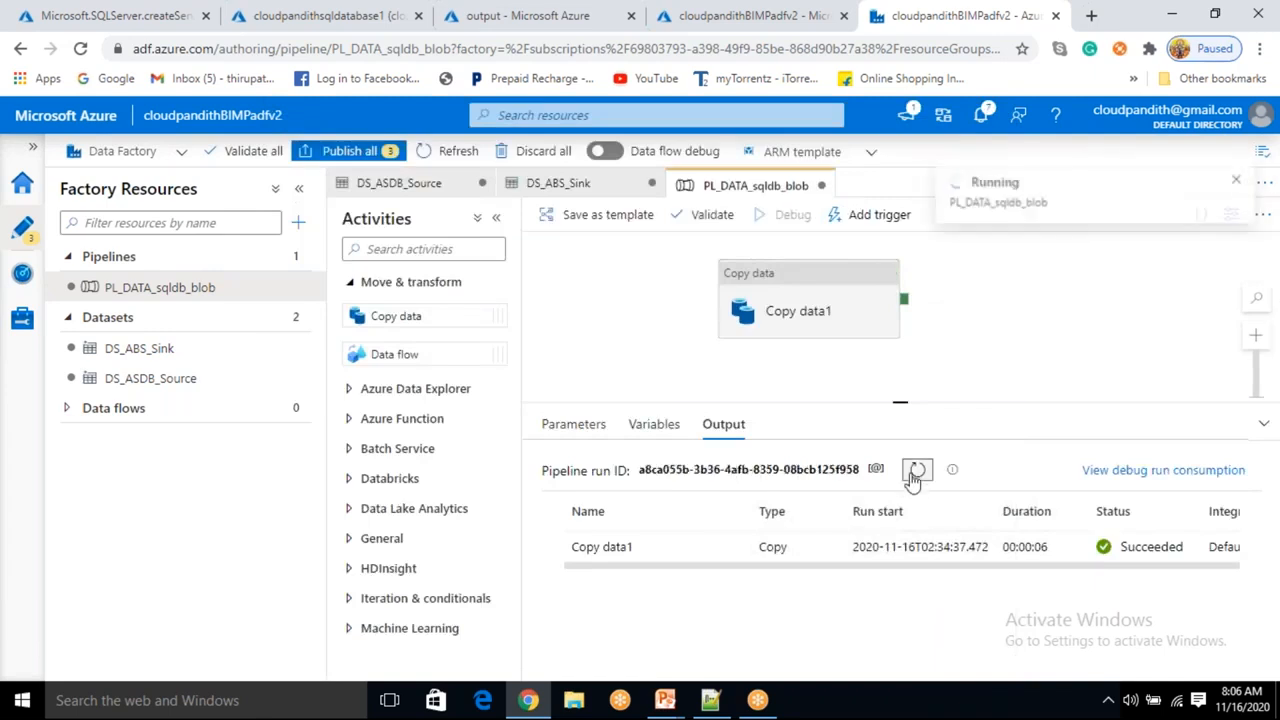
click(962, 378)
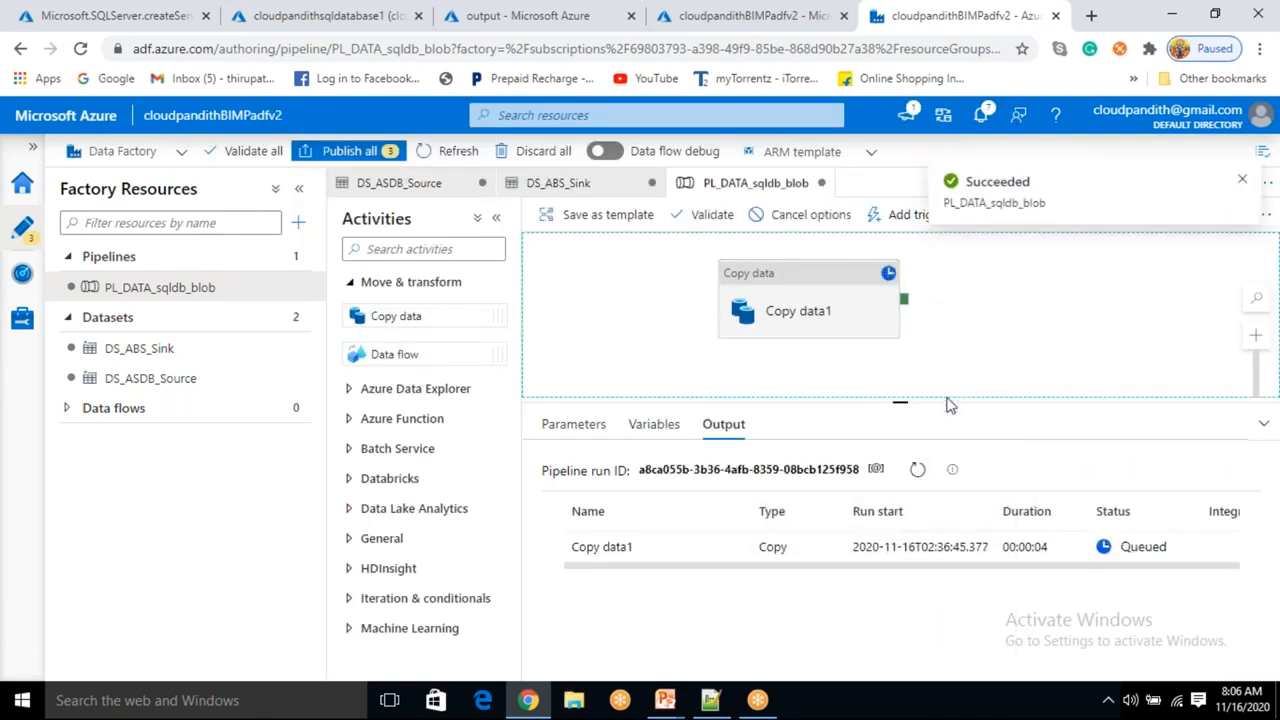
click(919, 471)
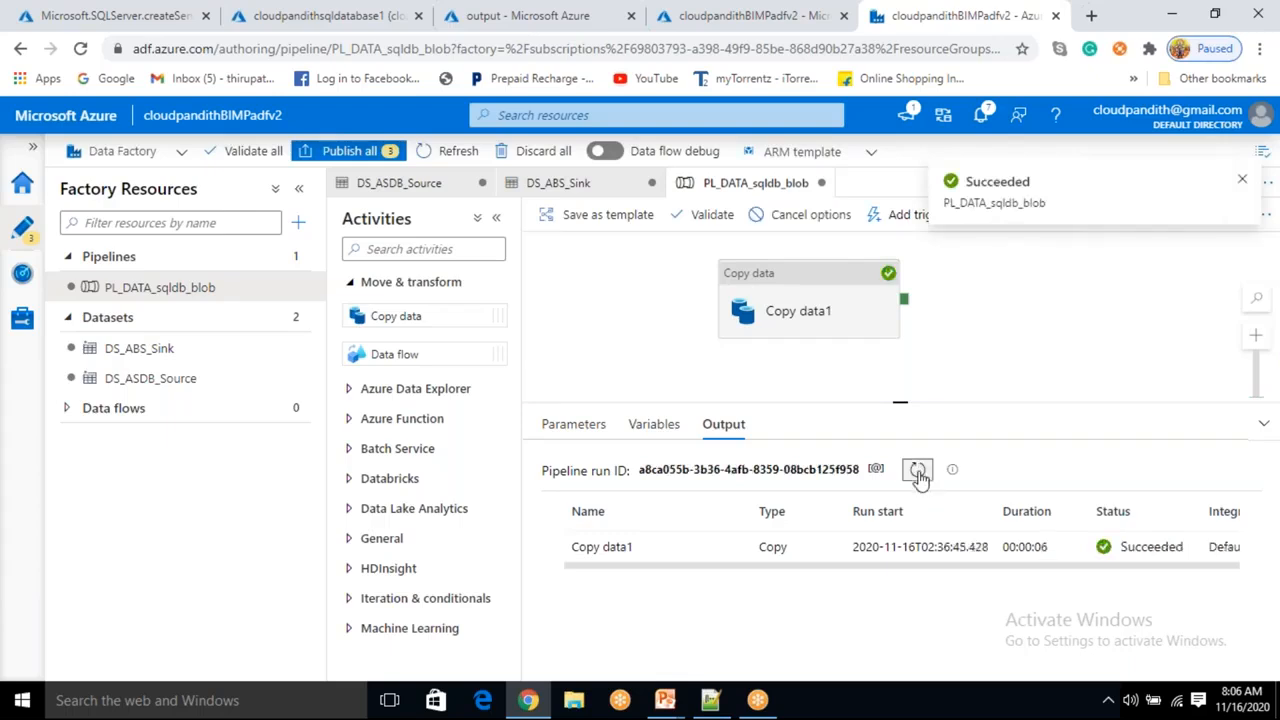
Refresh the output container and examine the cloudpandith13.csv blob's contents in the editor.
click(533, 17)
click(578, 256)
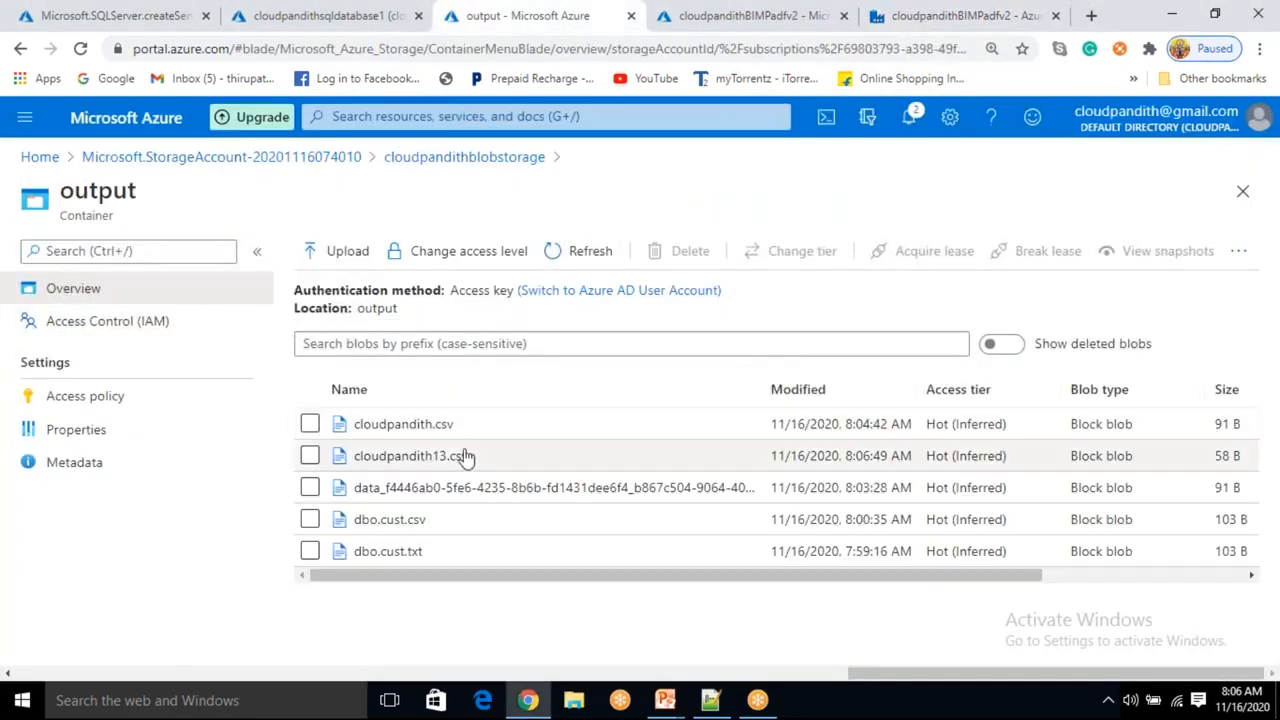
click(442, 460)
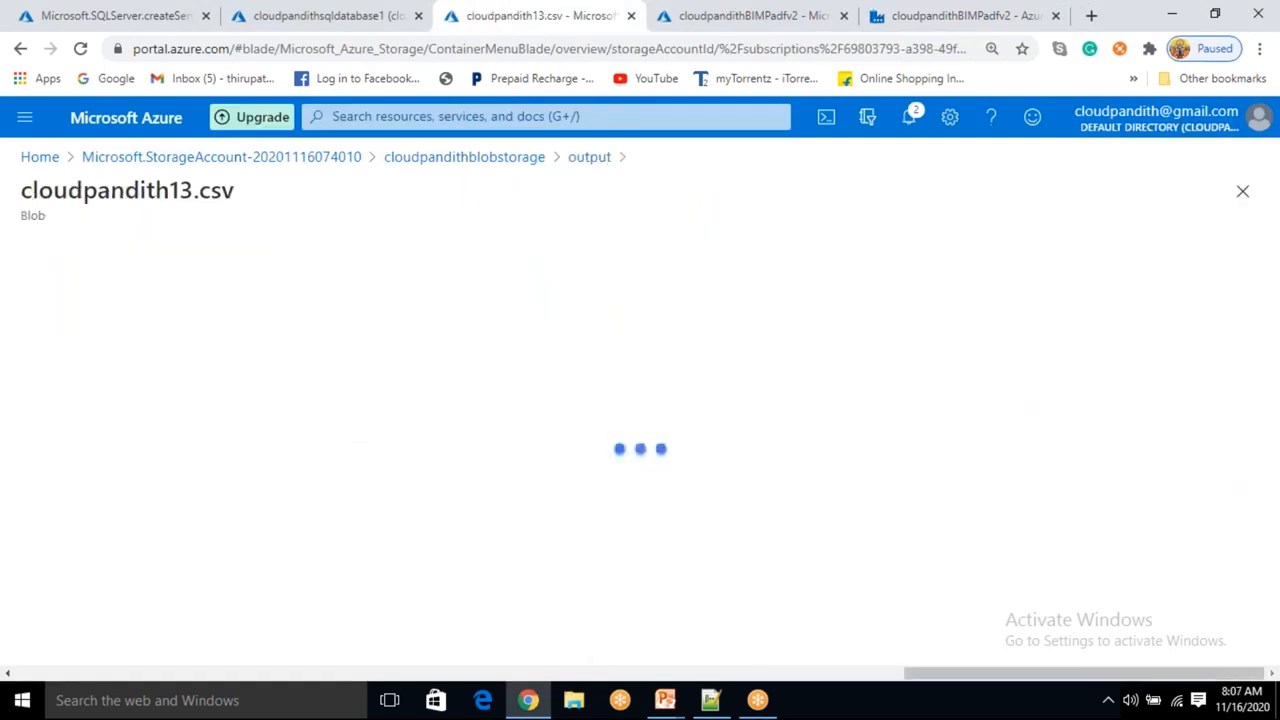
click(297, 301)
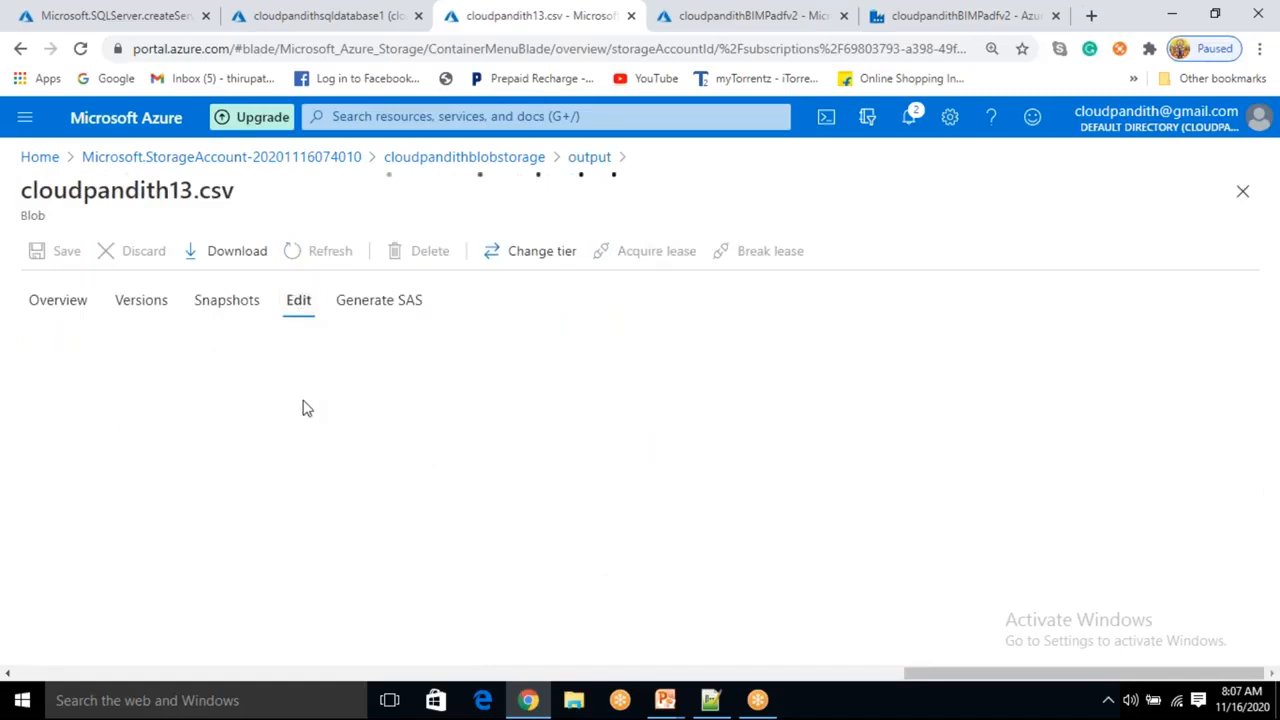
drag(270, 382, 67, 345)
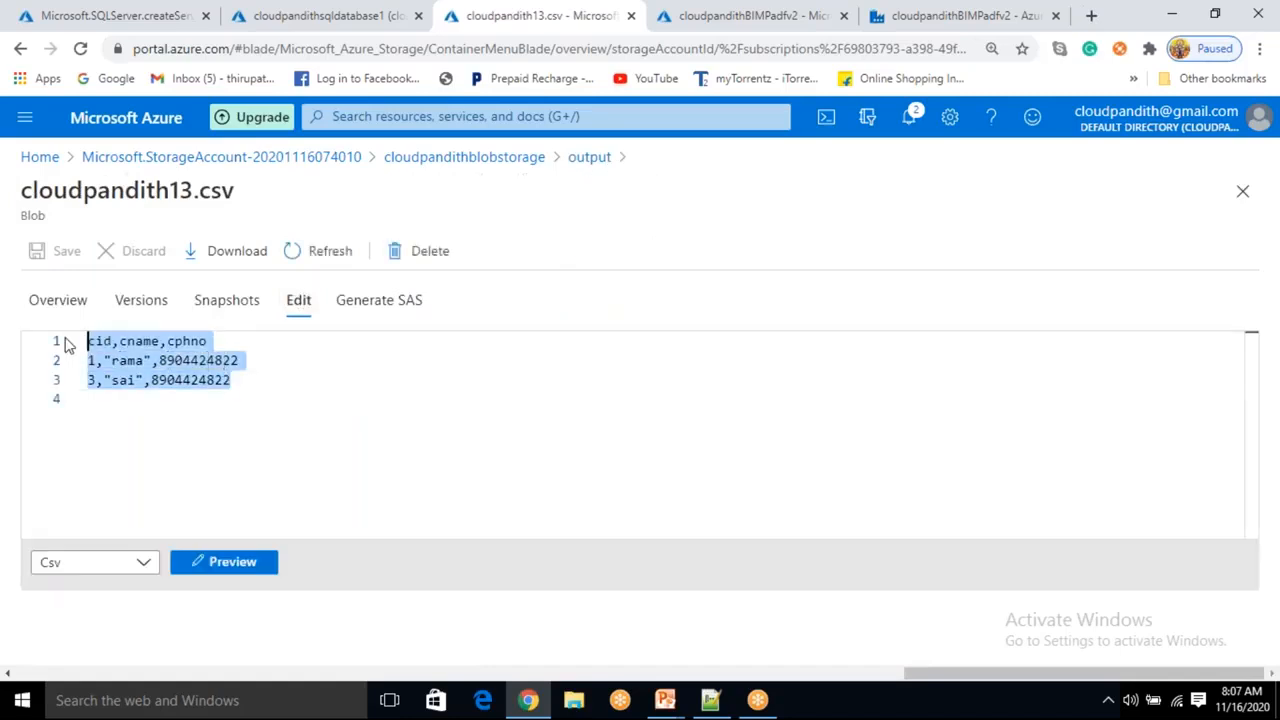
click(232, 414)
drag(237, 380, 104, 342)
click(592, 158)
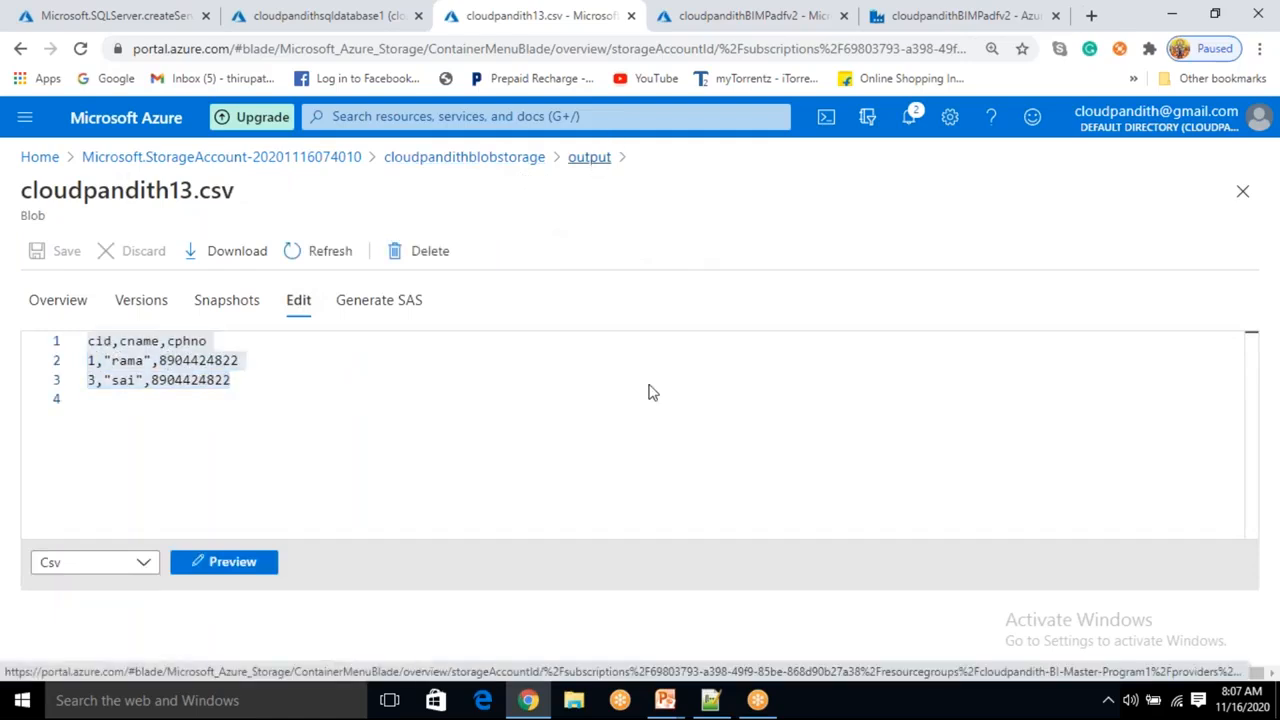
mouse_move(665, 700)
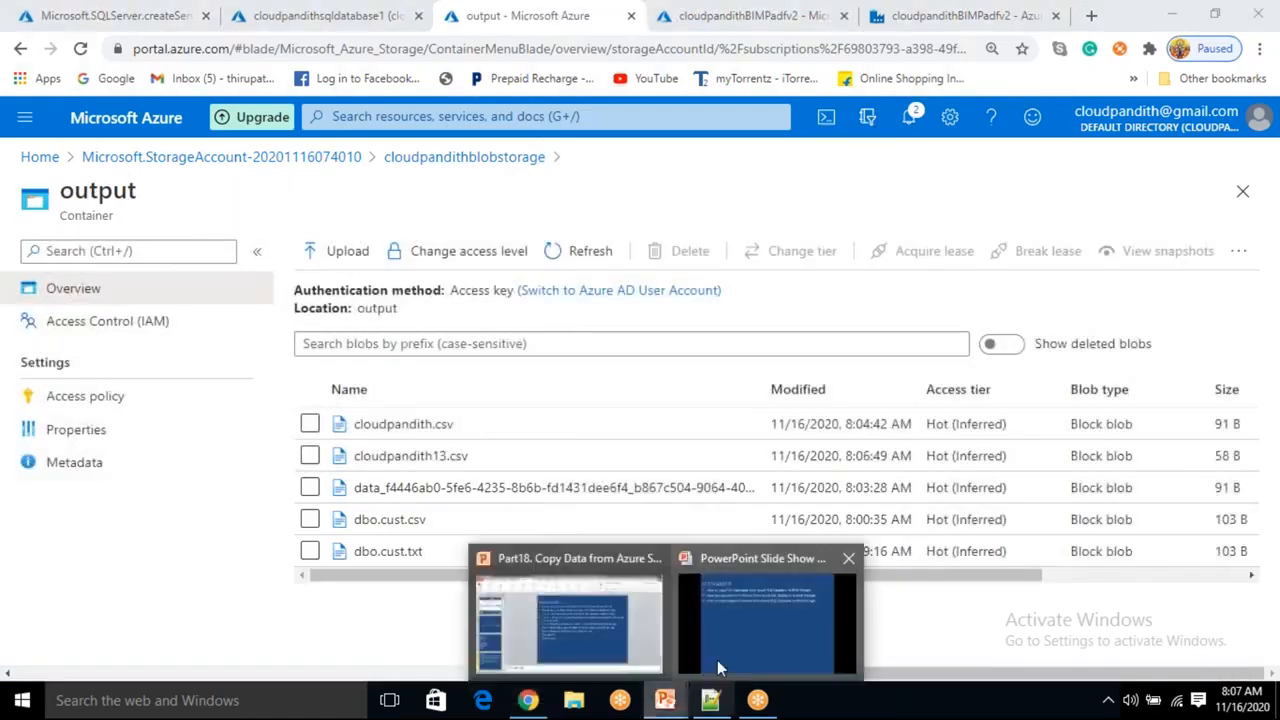
click(740, 630)
scroll(650, 456, down, 2)
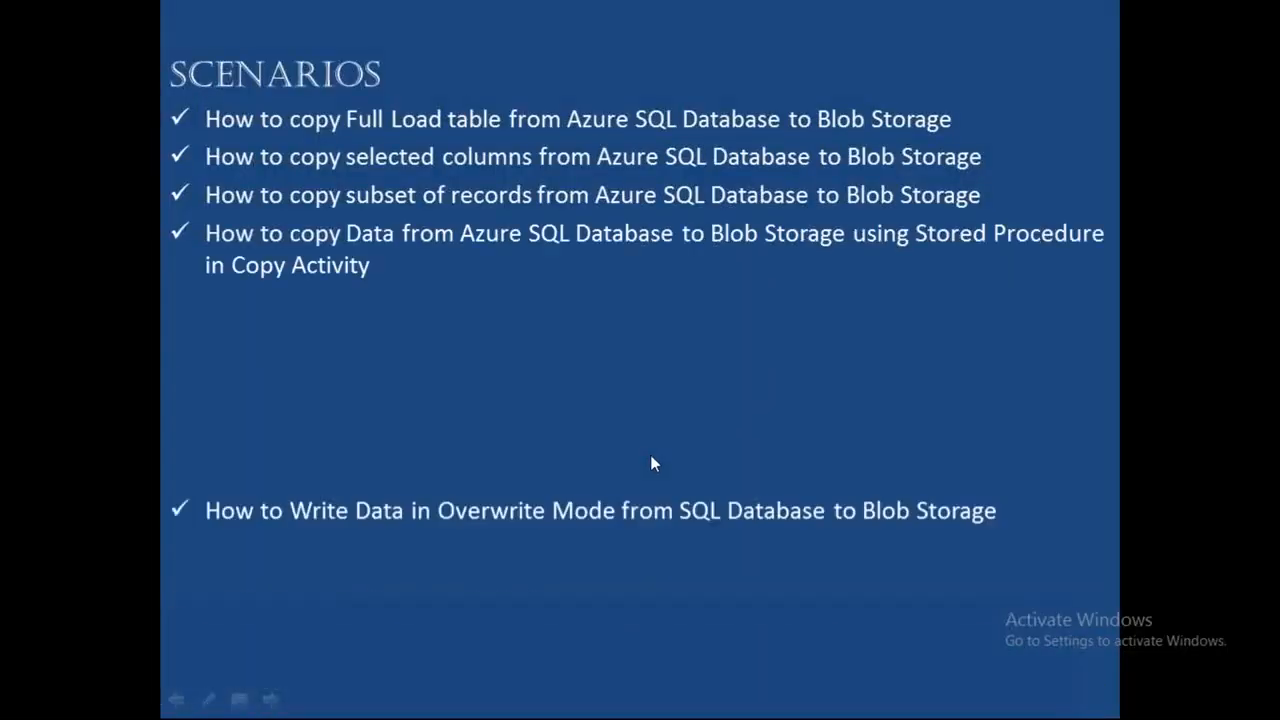
scroll(650, 456, down, 1)
scroll(650, 456, up, 1)
scroll(651, 457, up, 1)
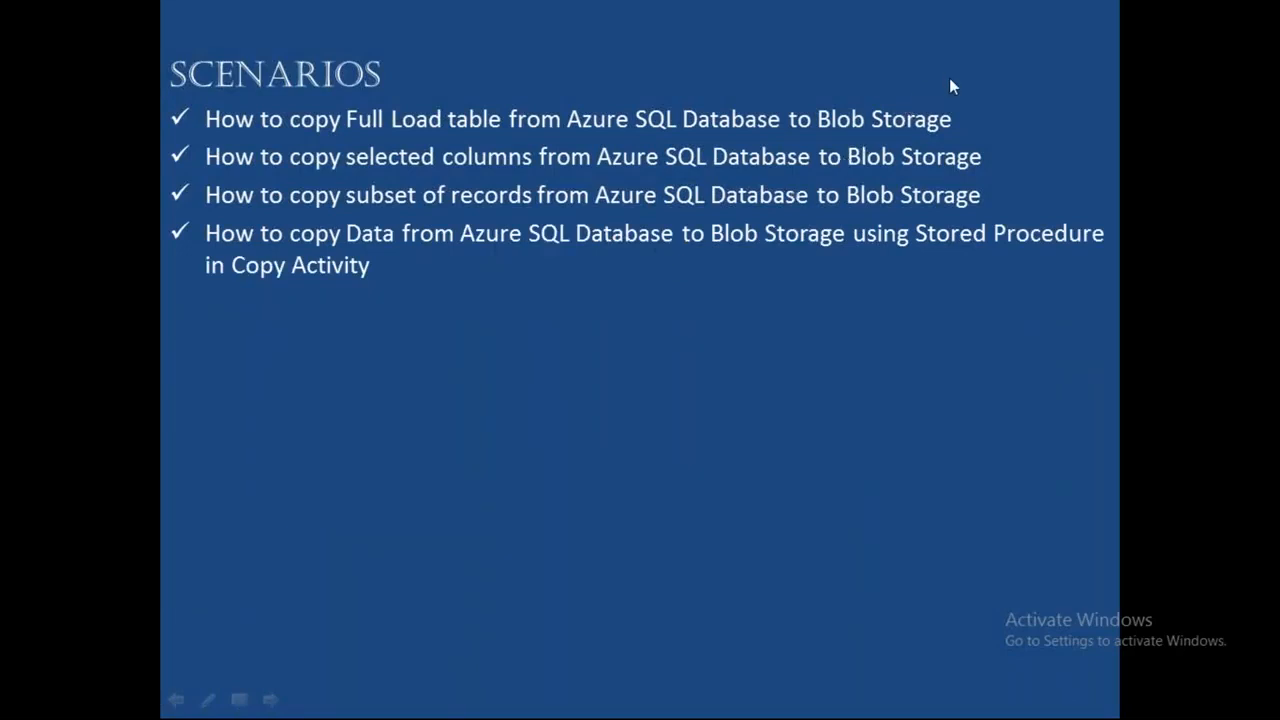
key(super)
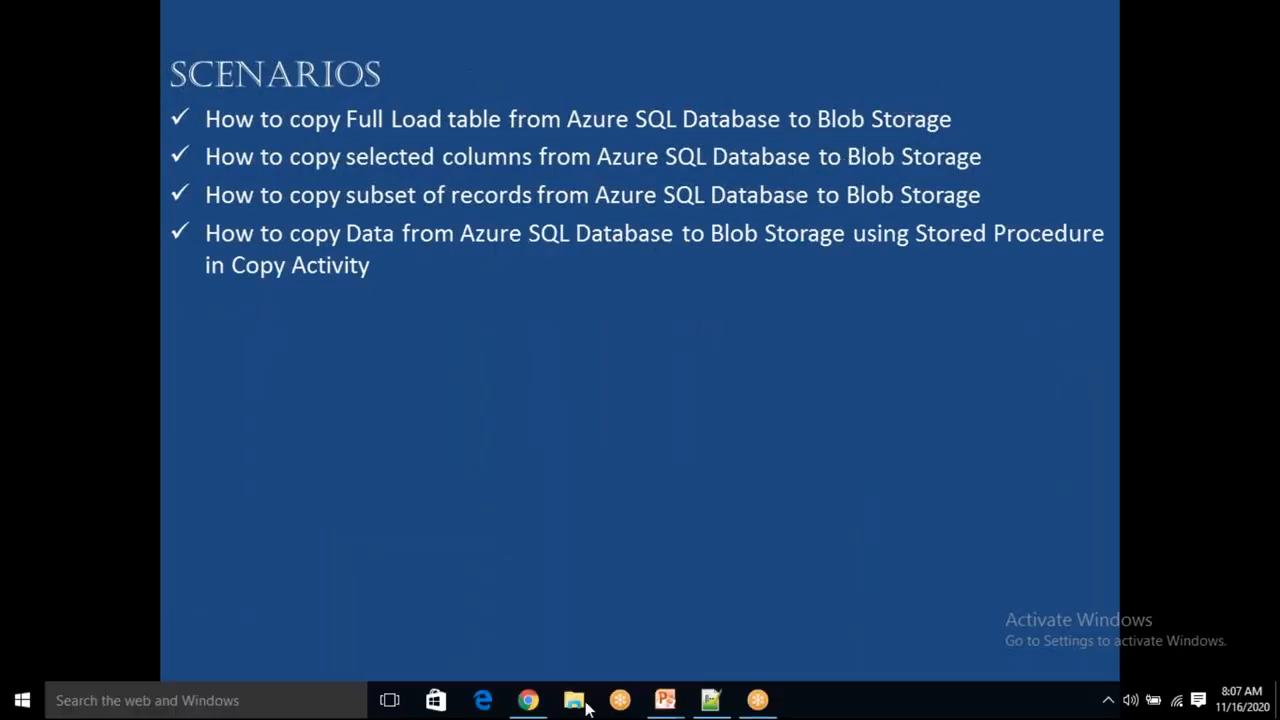
Switch the copy activity's source to use the stored procedure [dbo].[cust_sp3].
click(528, 700)
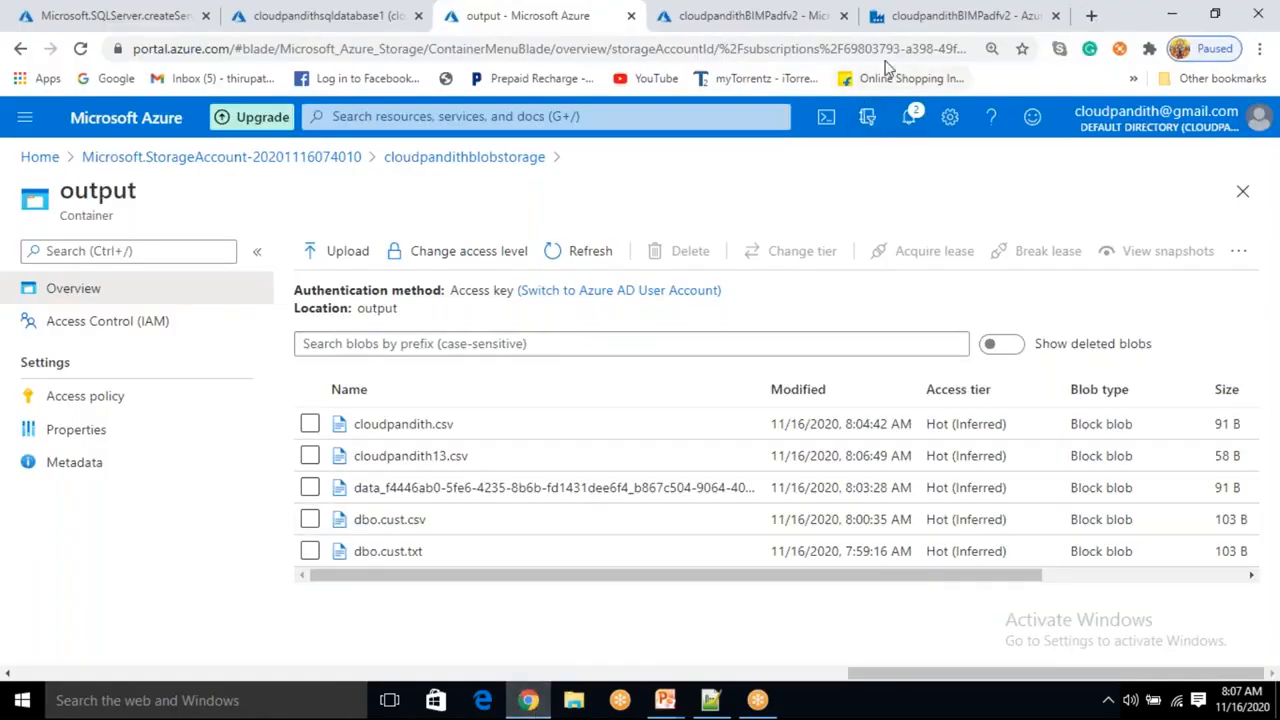
click(926, 17)
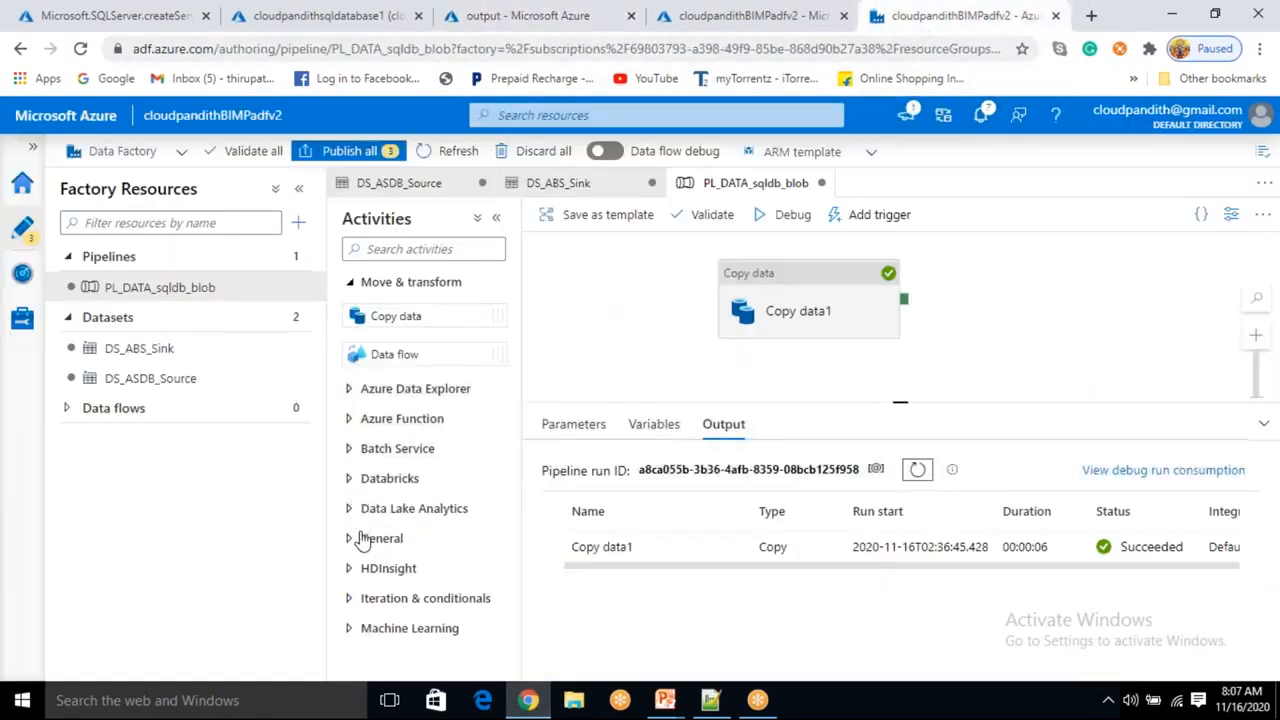
click(812, 302)
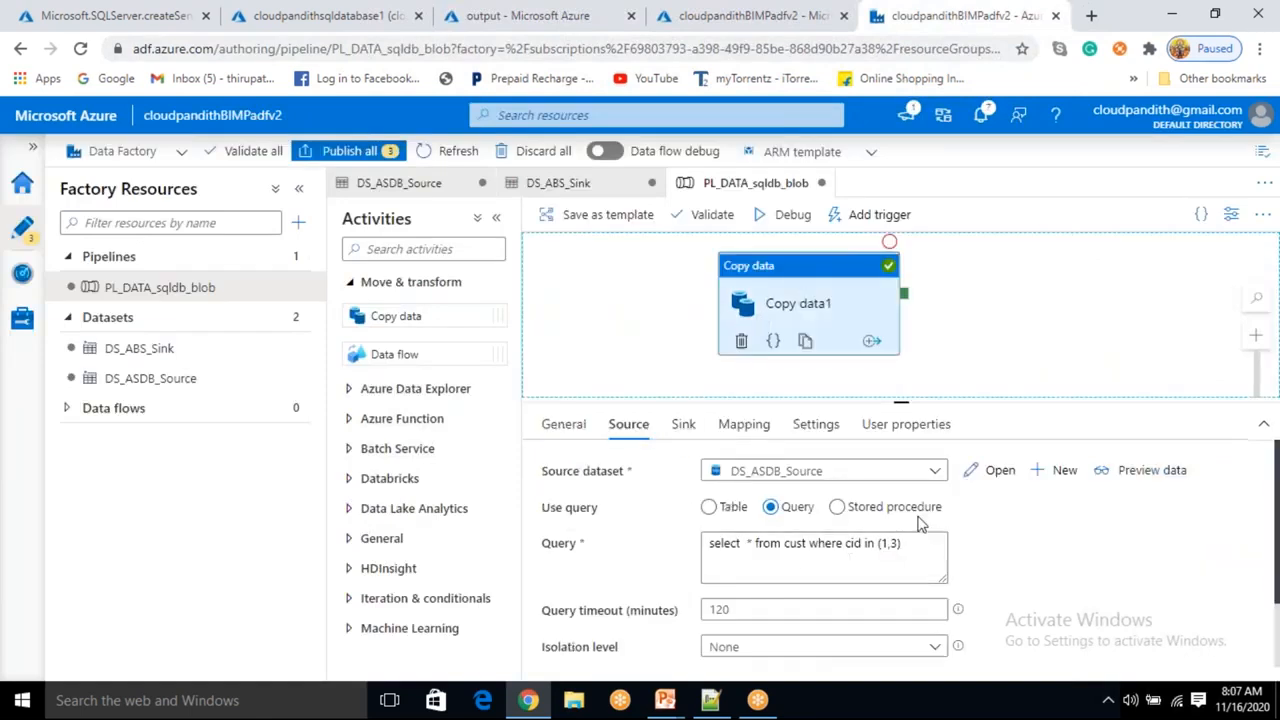
click(840, 509)
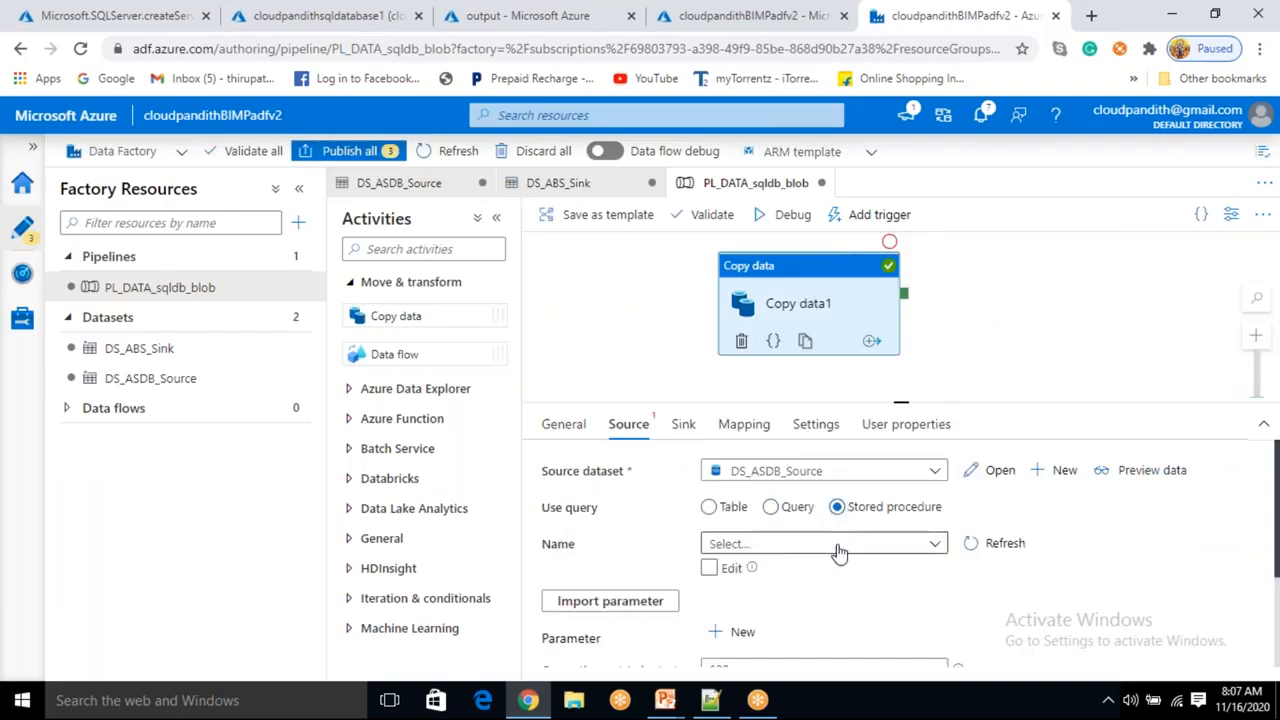
click(838, 553)
scroll(800, 508, down, 2)
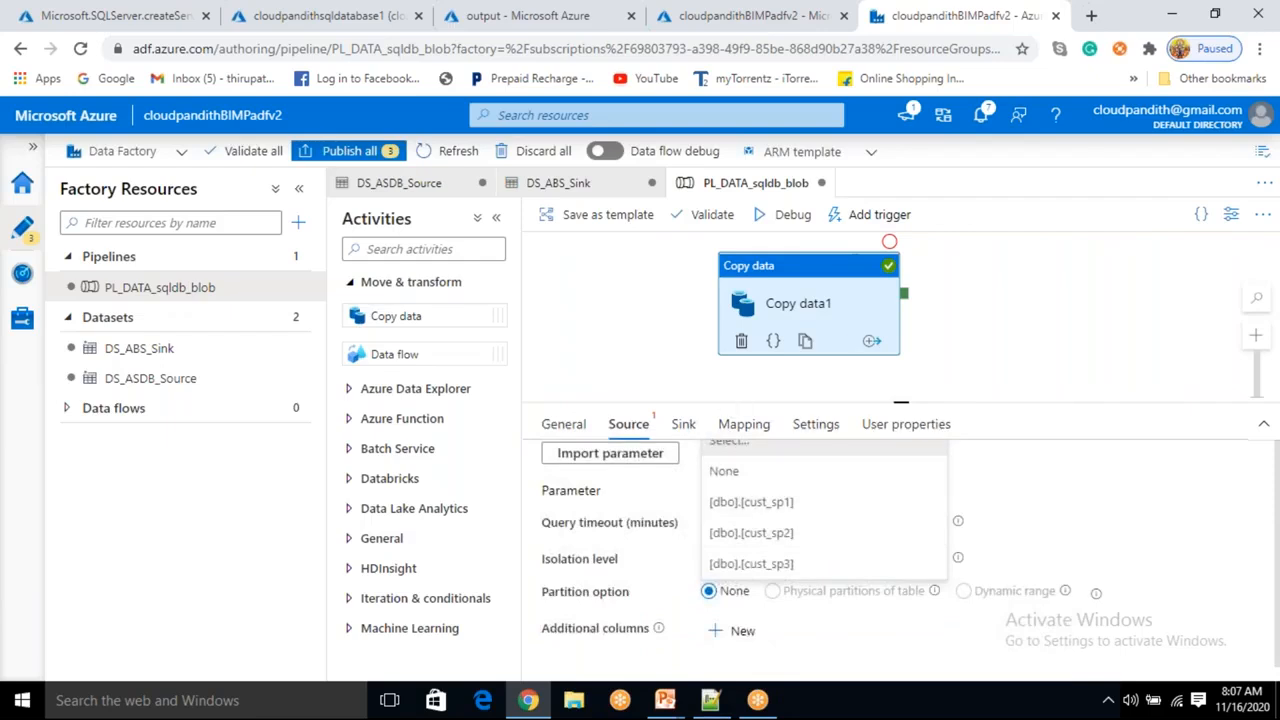
click(790, 565)
scroll(792, 568, up, 1)
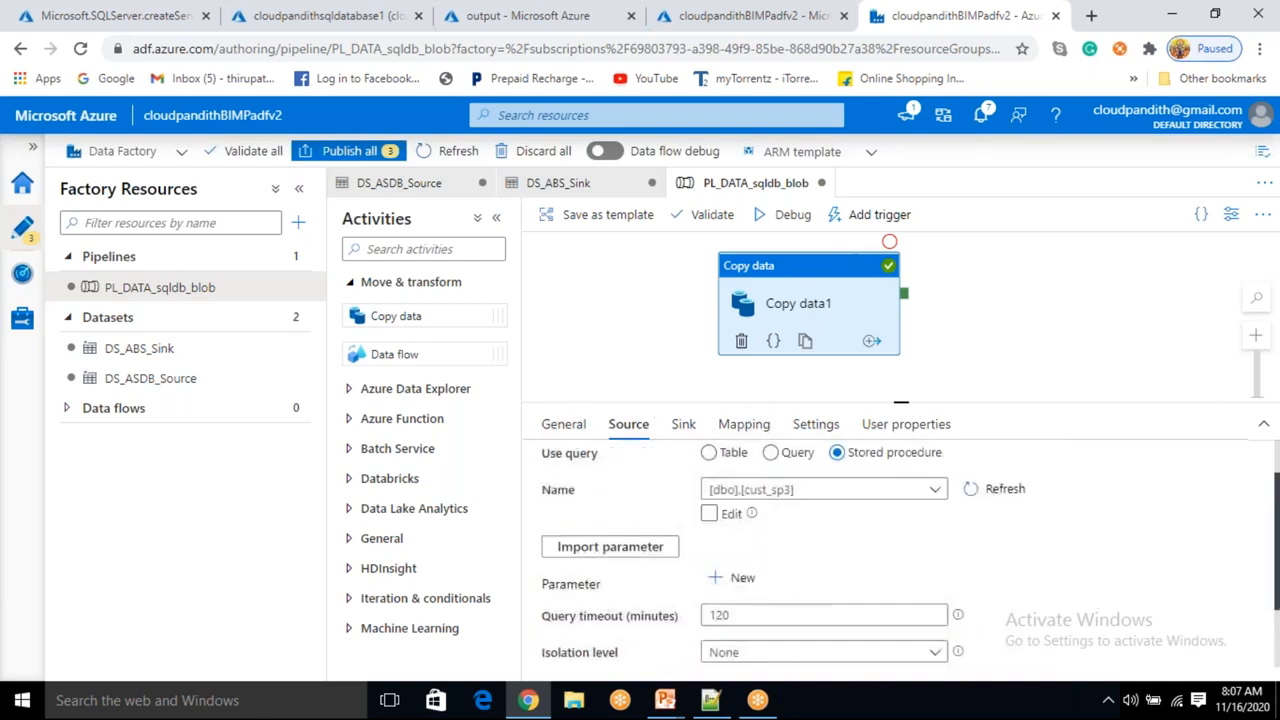
Import the procedure's parameters and set the pid value to 4.
click(605, 547)
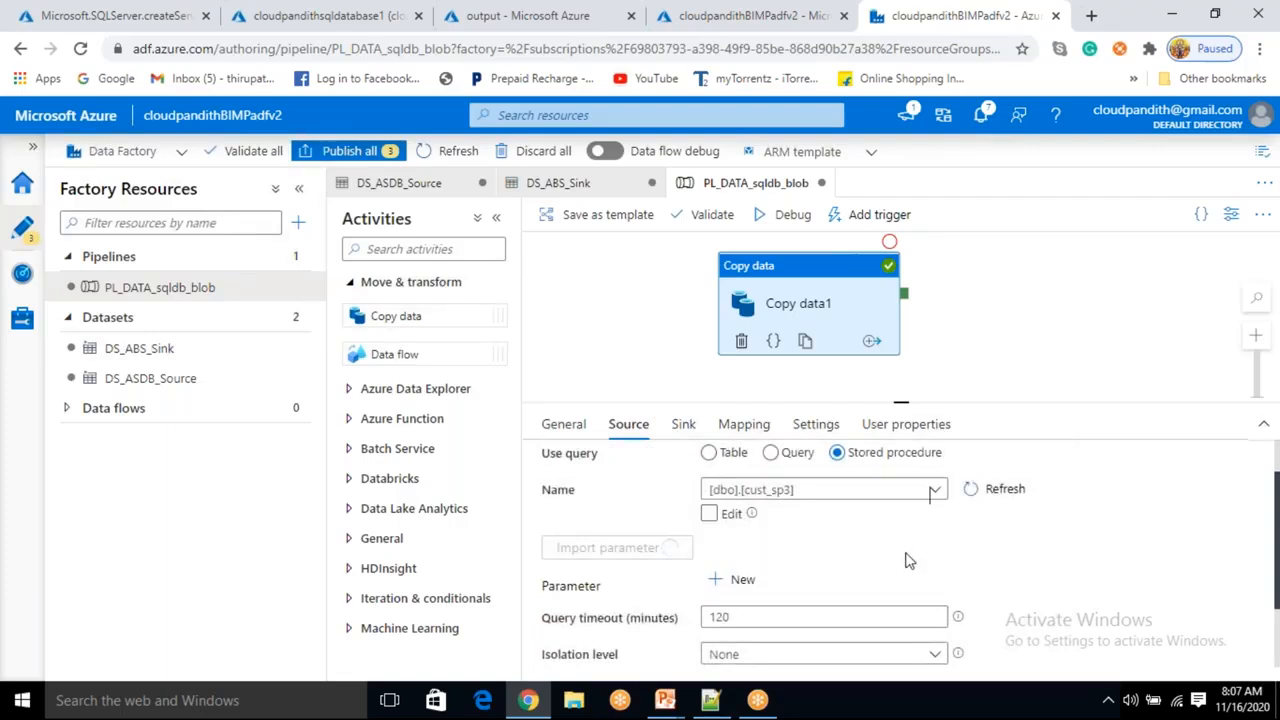
scroll(894, 557, down, 1)
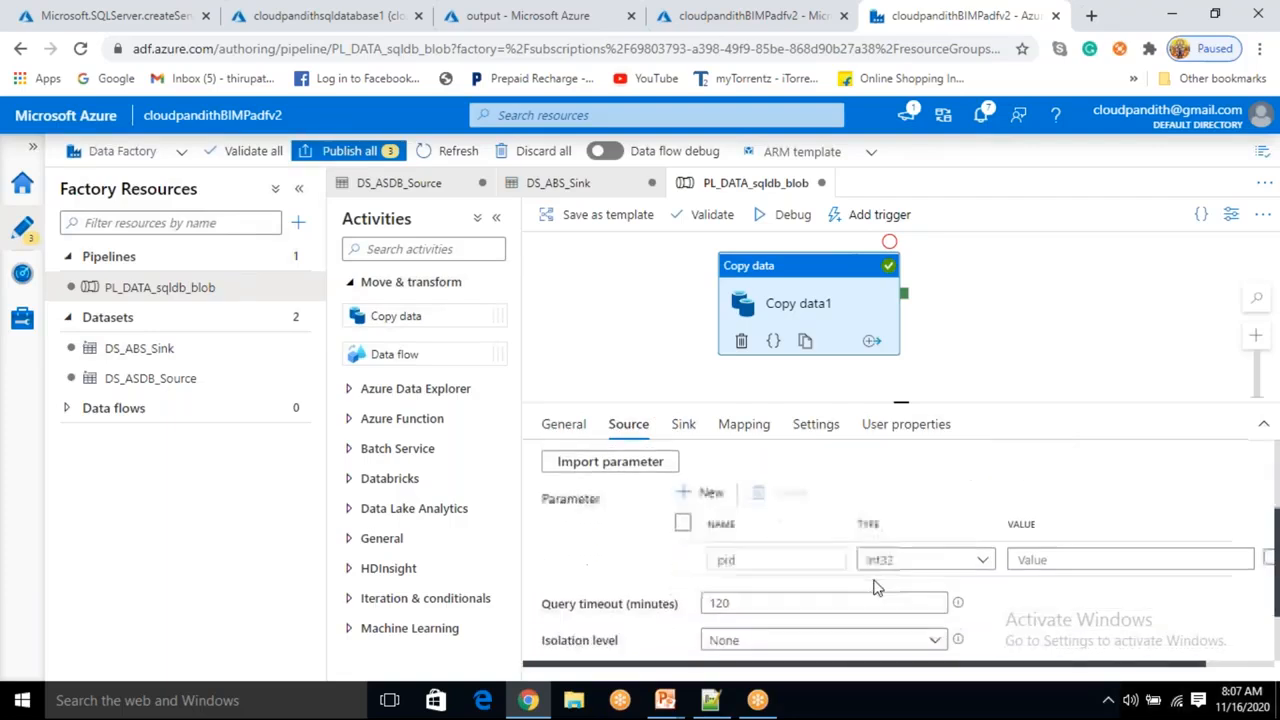
click(1033, 551)
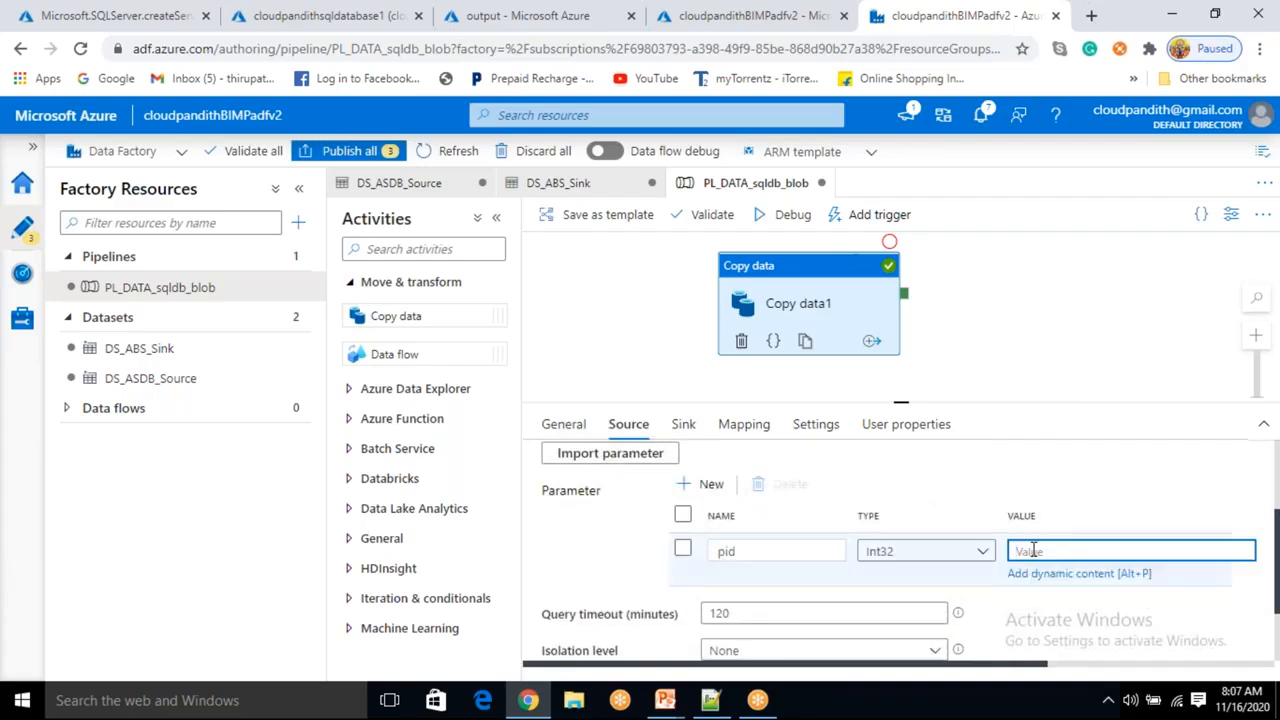
text(4)
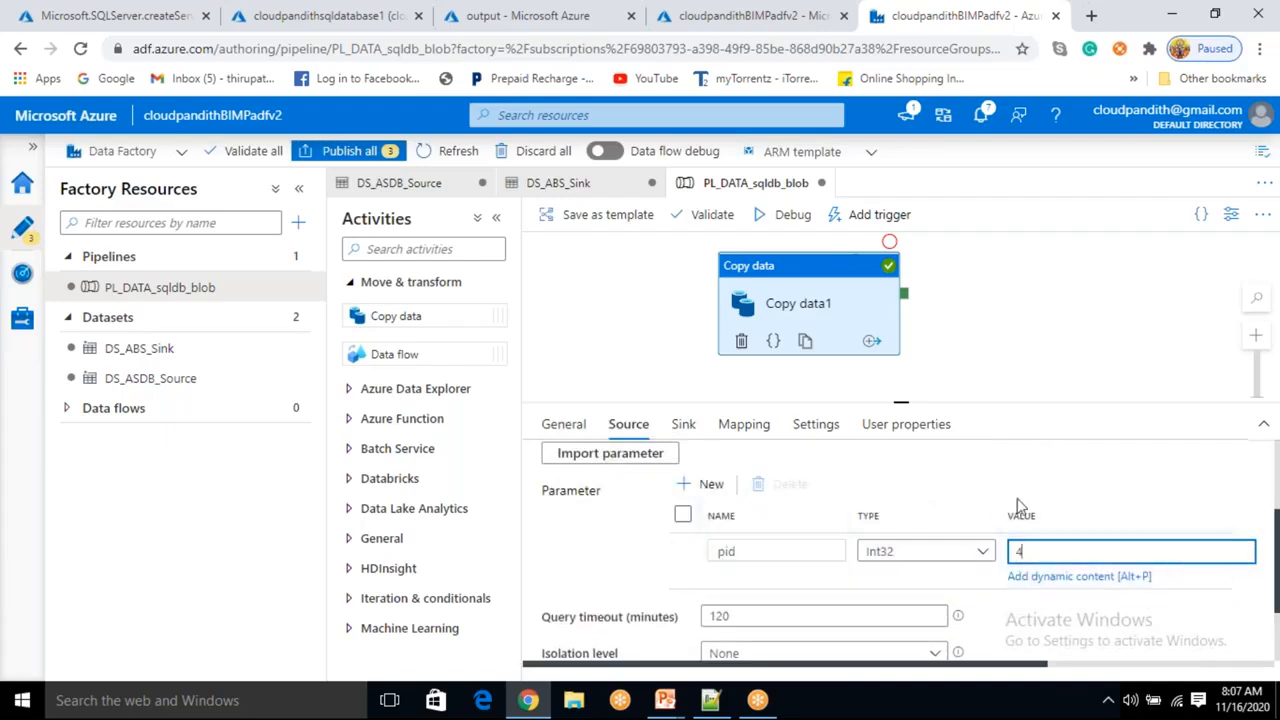
Preview the data returned by the stored procedure.
scroll(1023, 530, up, 3)
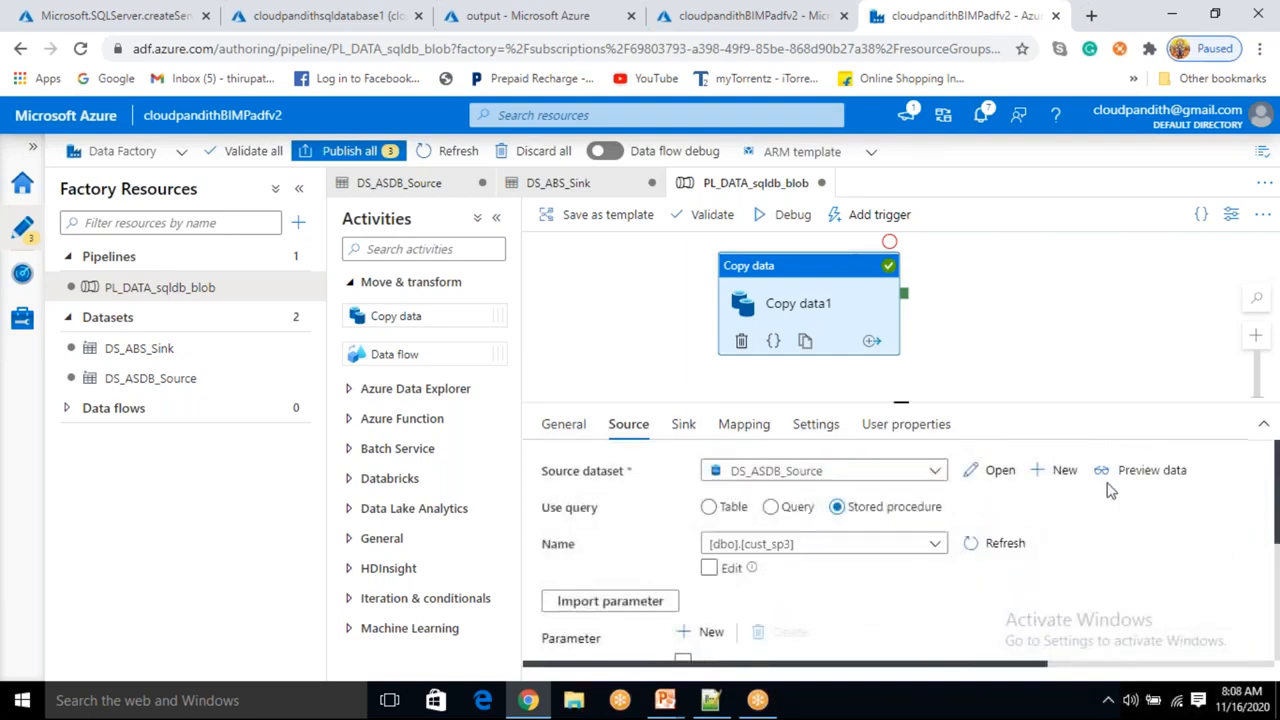
click(1130, 470)
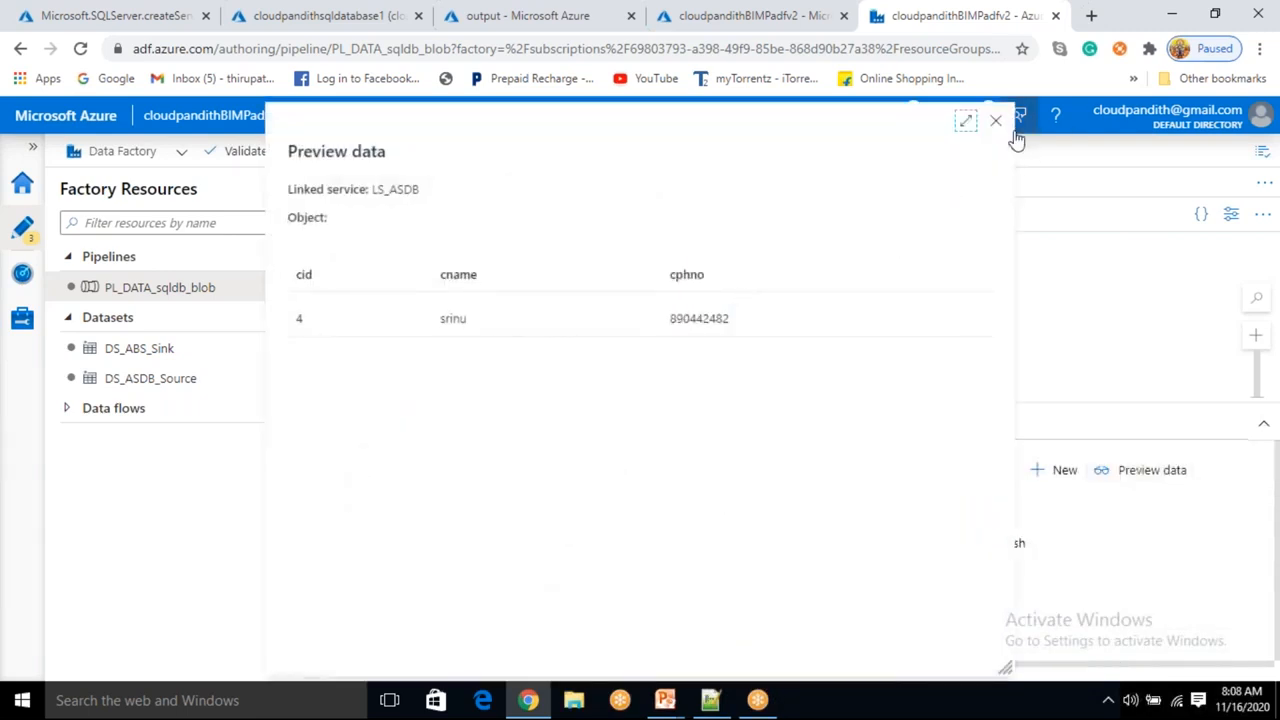
click(996, 123)
Edit the pid parameter value and preview the stored procedure's output again.
scroll(900, 550, down, 5)
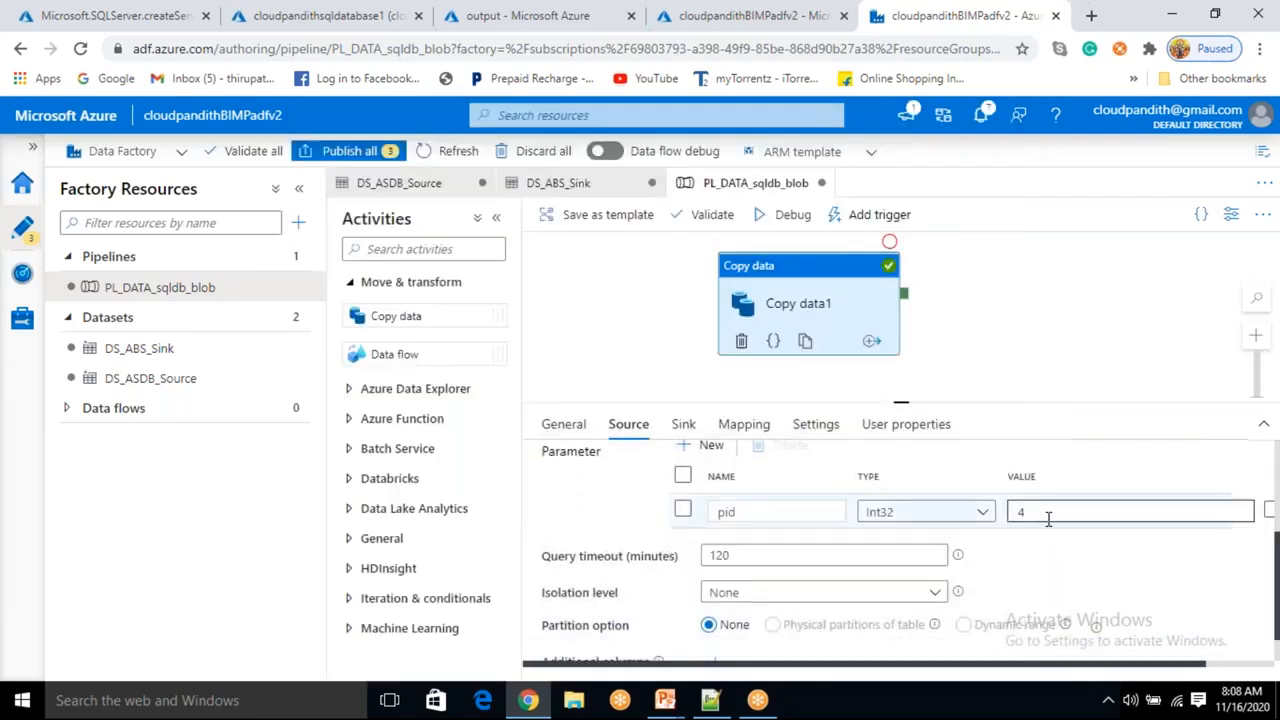
click(1047, 519)
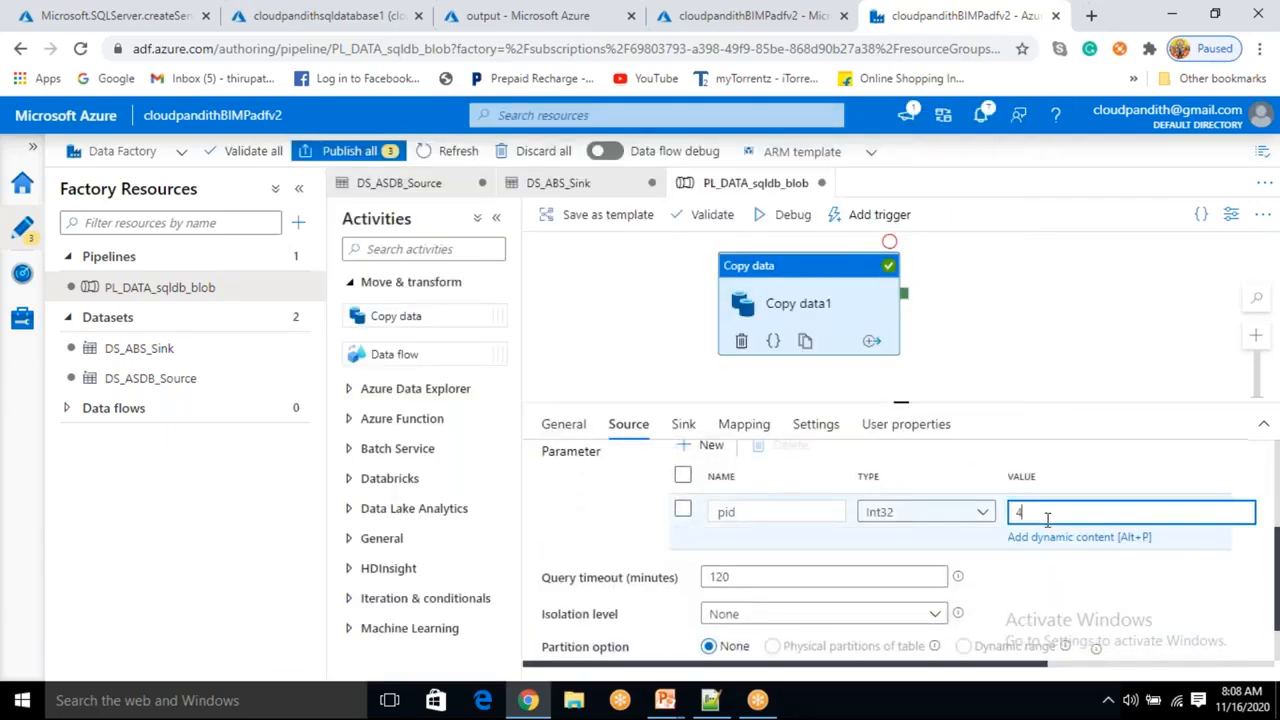
scroll(1047, 520, up, 4)
click(1140, 470)
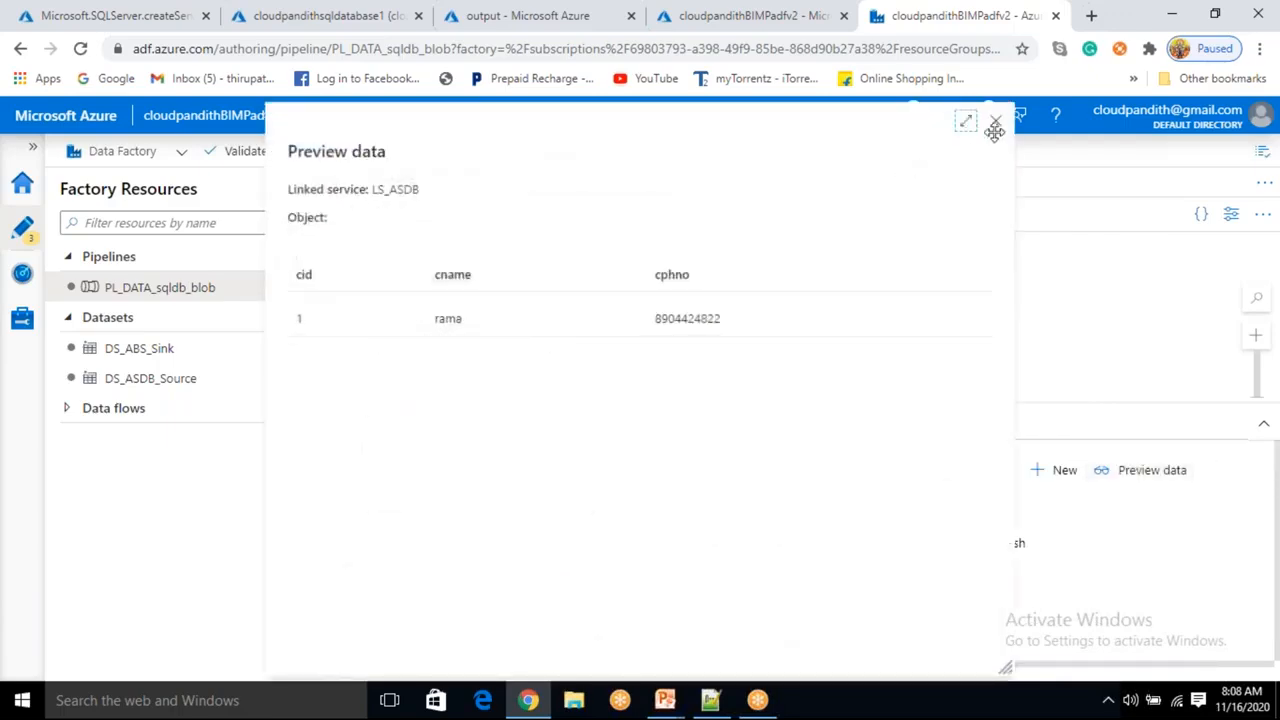
click(995, 122)
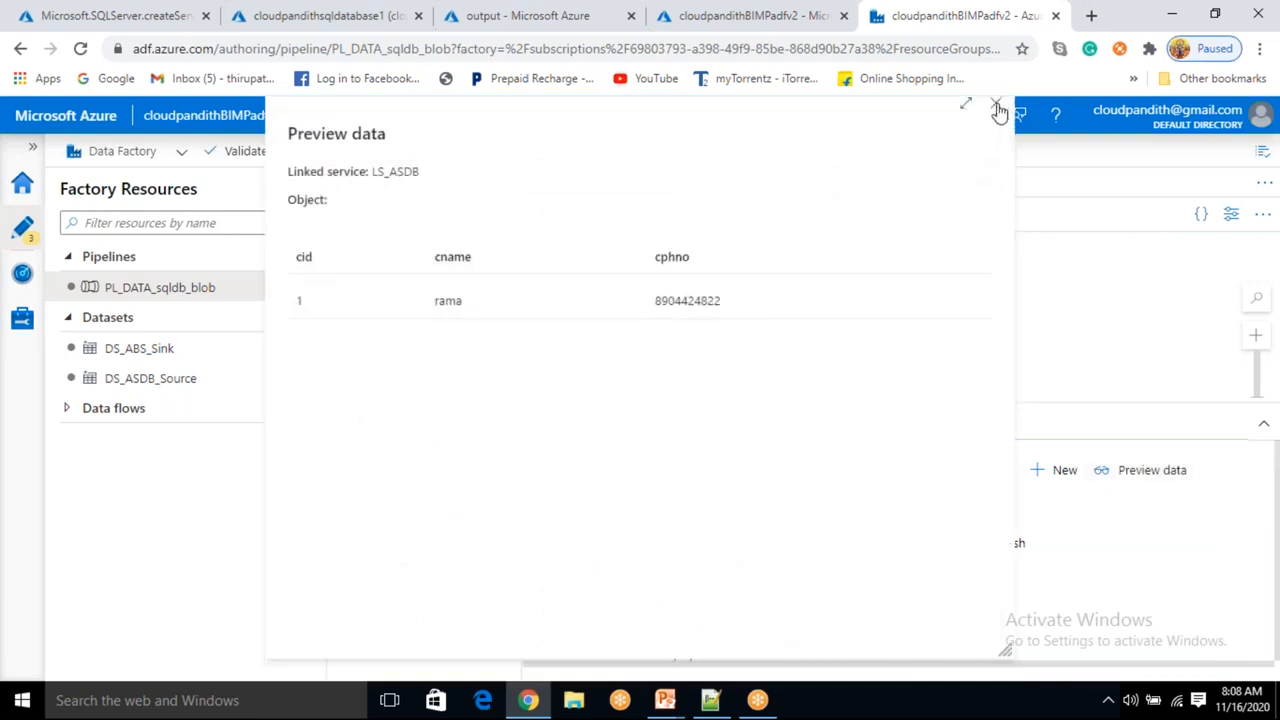
click(997, 106)
Open the sink dataset and rename its file to cloudpandith1.csv.
click(683, 424)
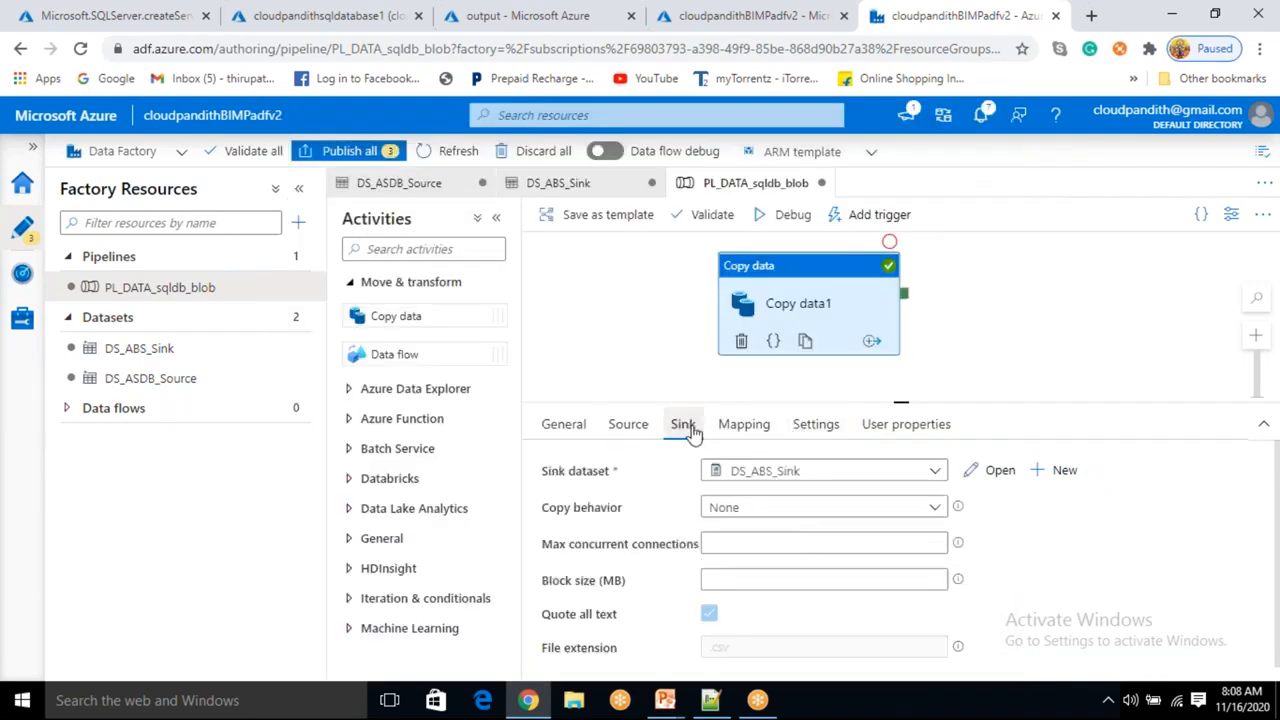
click(998, 471)
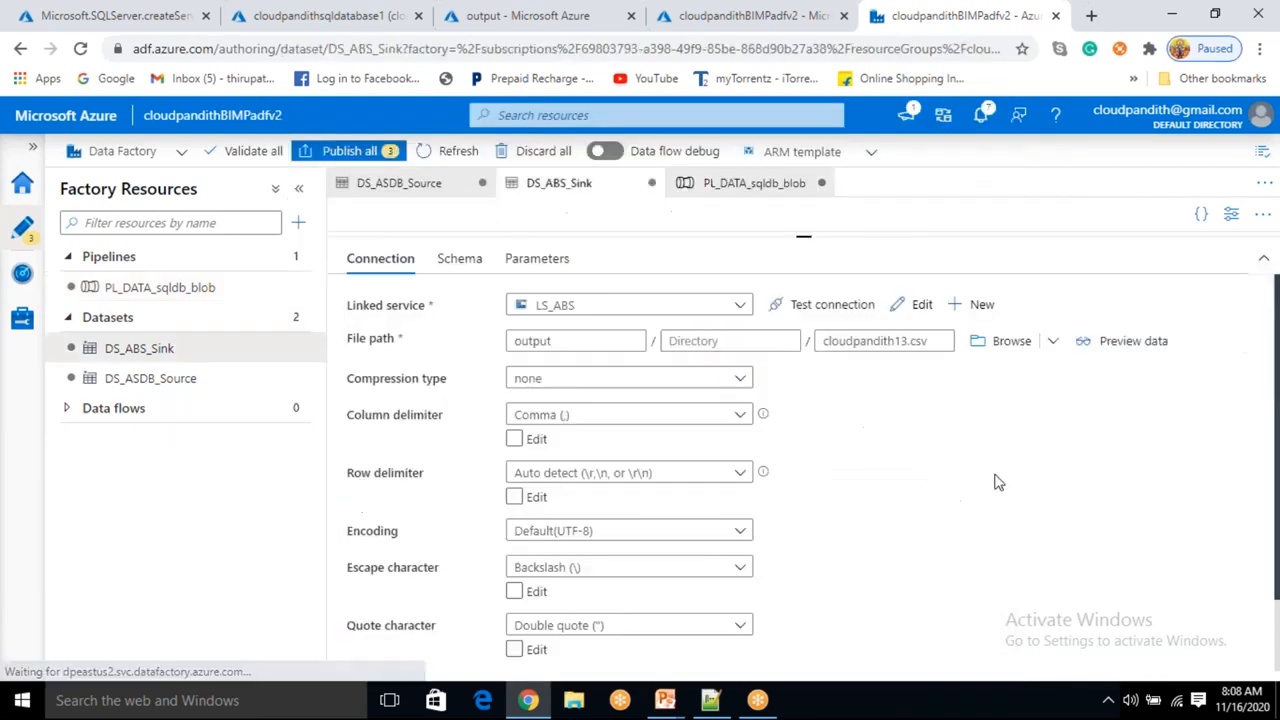
click(910, 341)
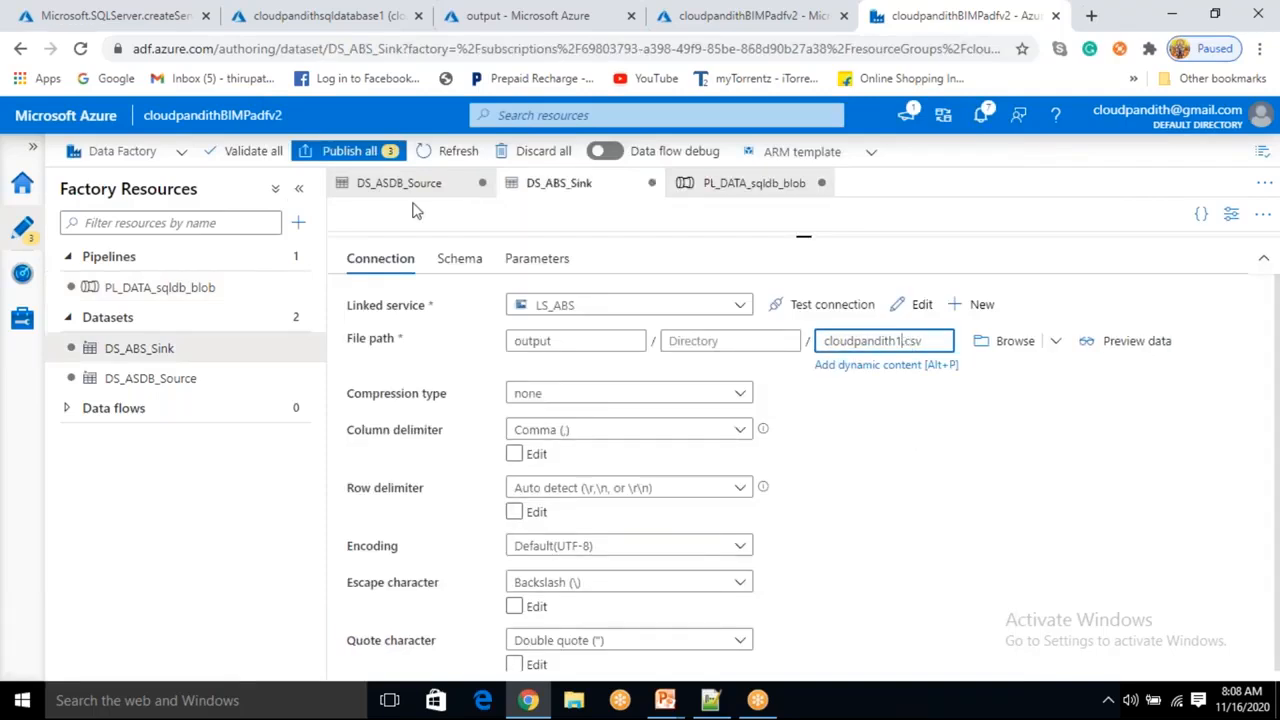
click(219, 290)
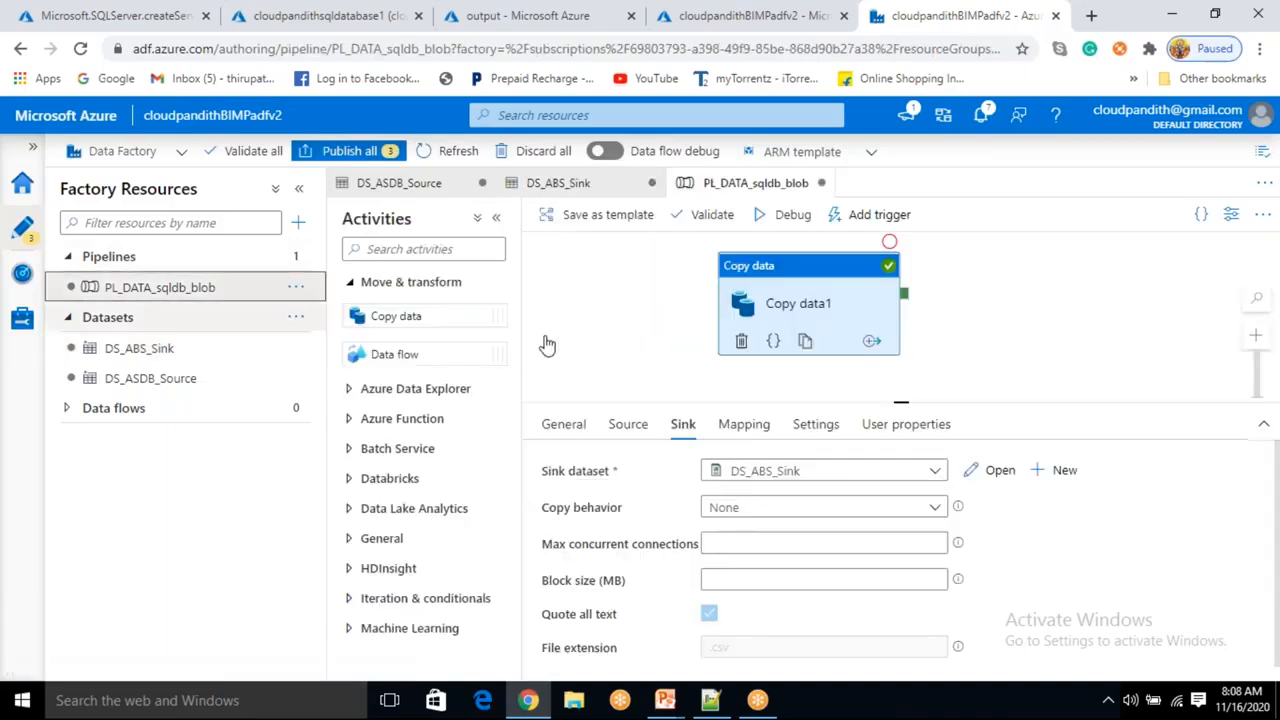
Debug the pipeline and refresh the run output until it completes.
click(780, 216)
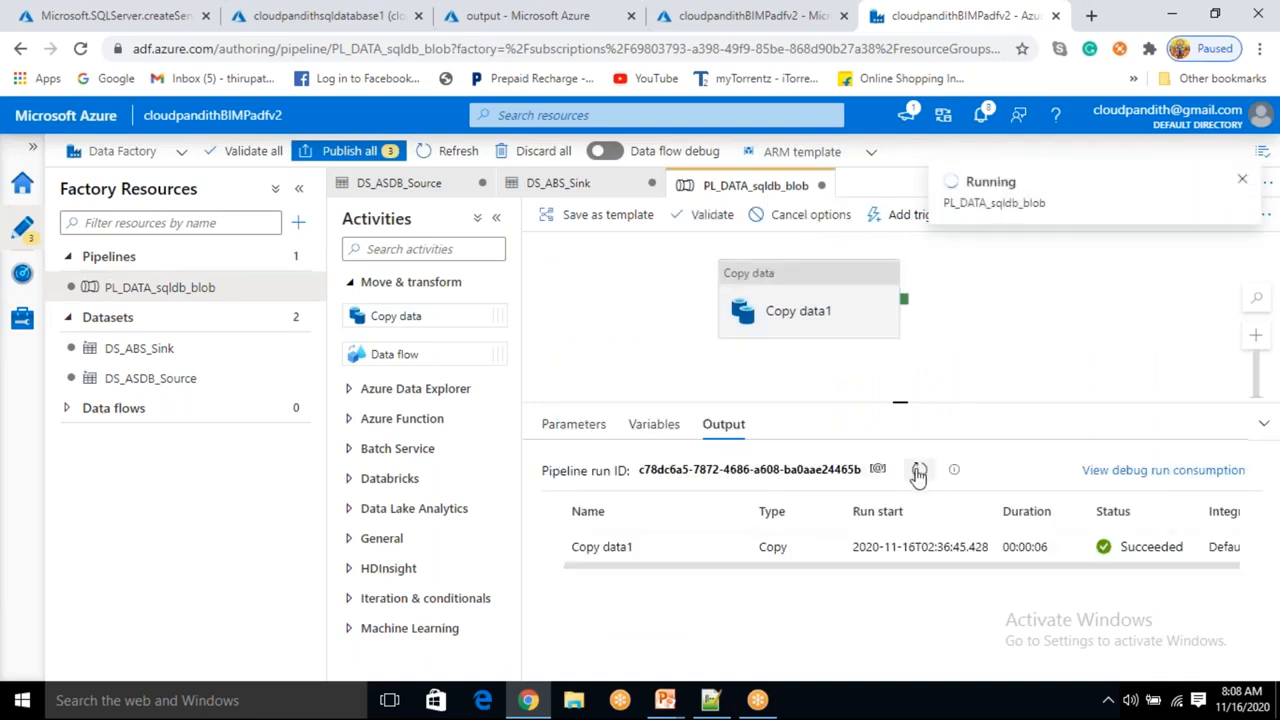
click(918, 472)
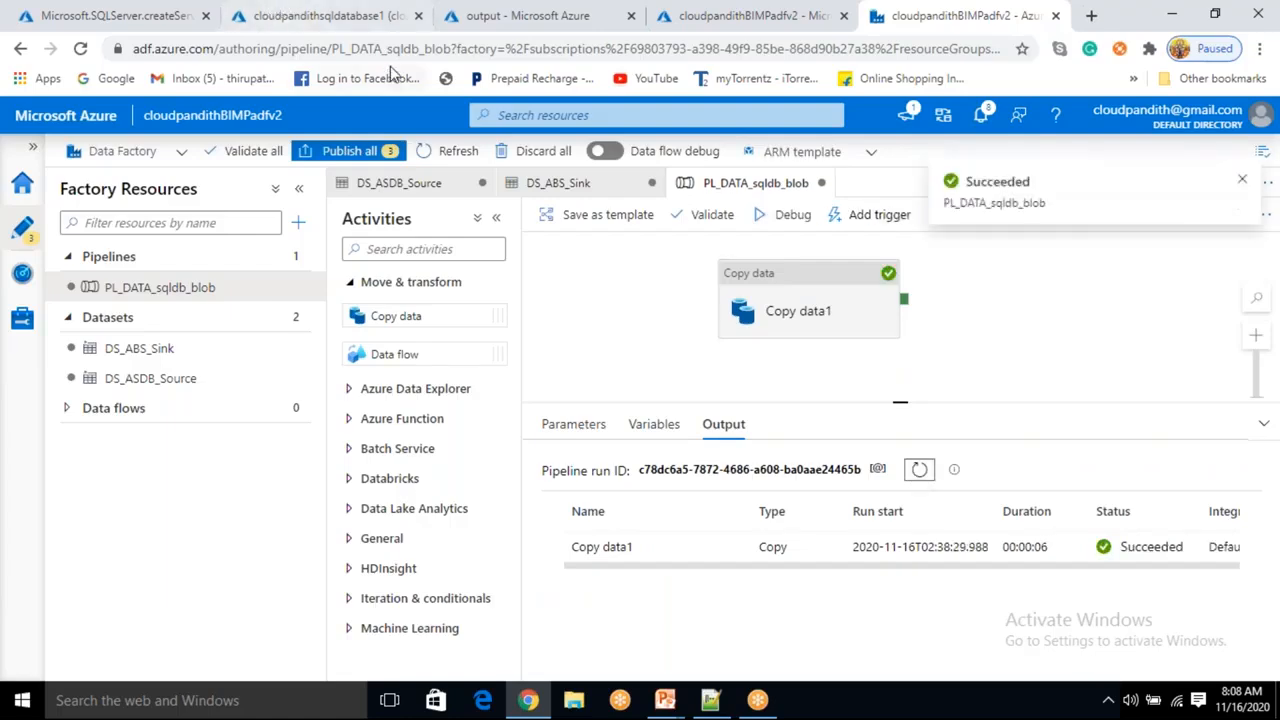
Refresh the output container and examine the cloudpandith1.csv blob's contents in the editor.
click(525, 15)
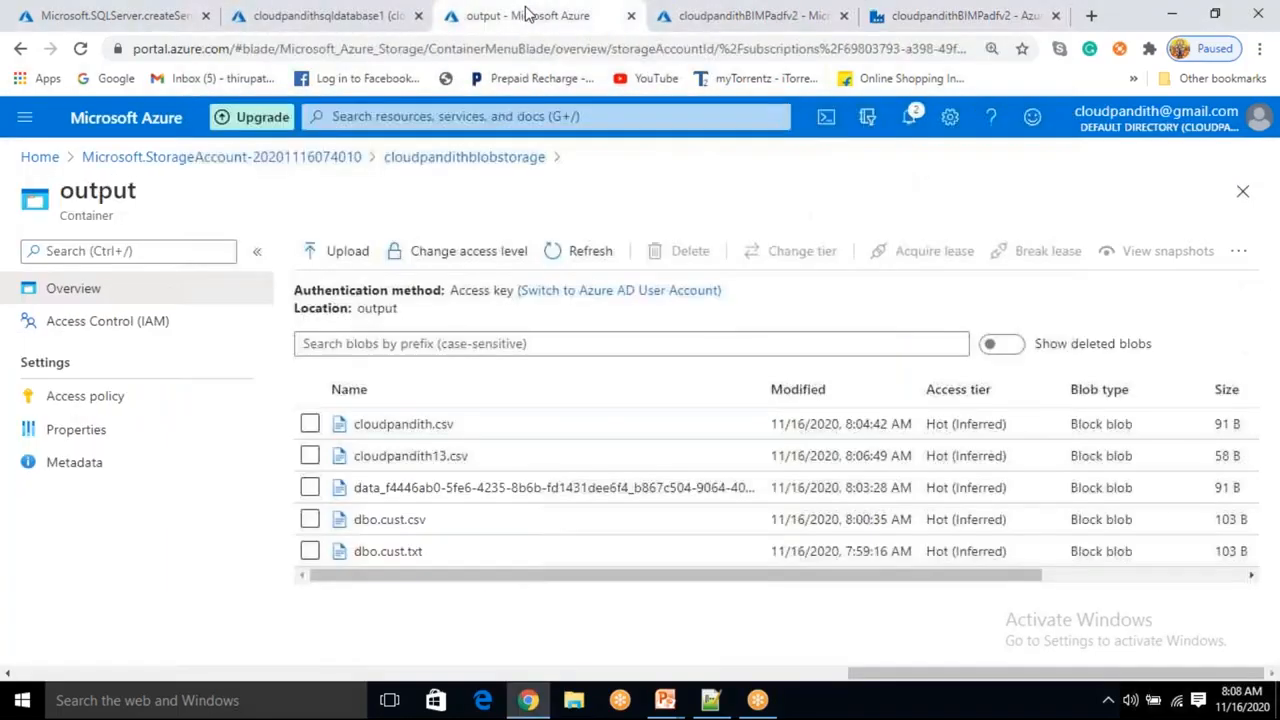
click(590, 251)
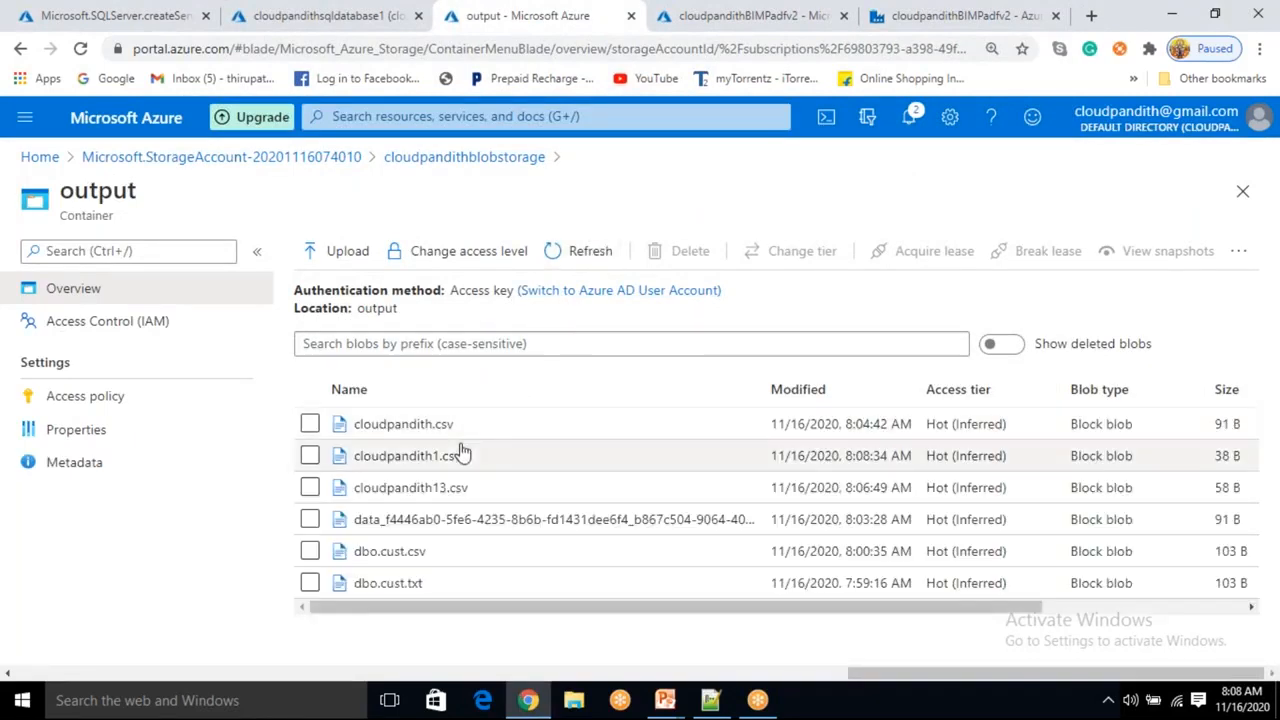
click(451, 456)
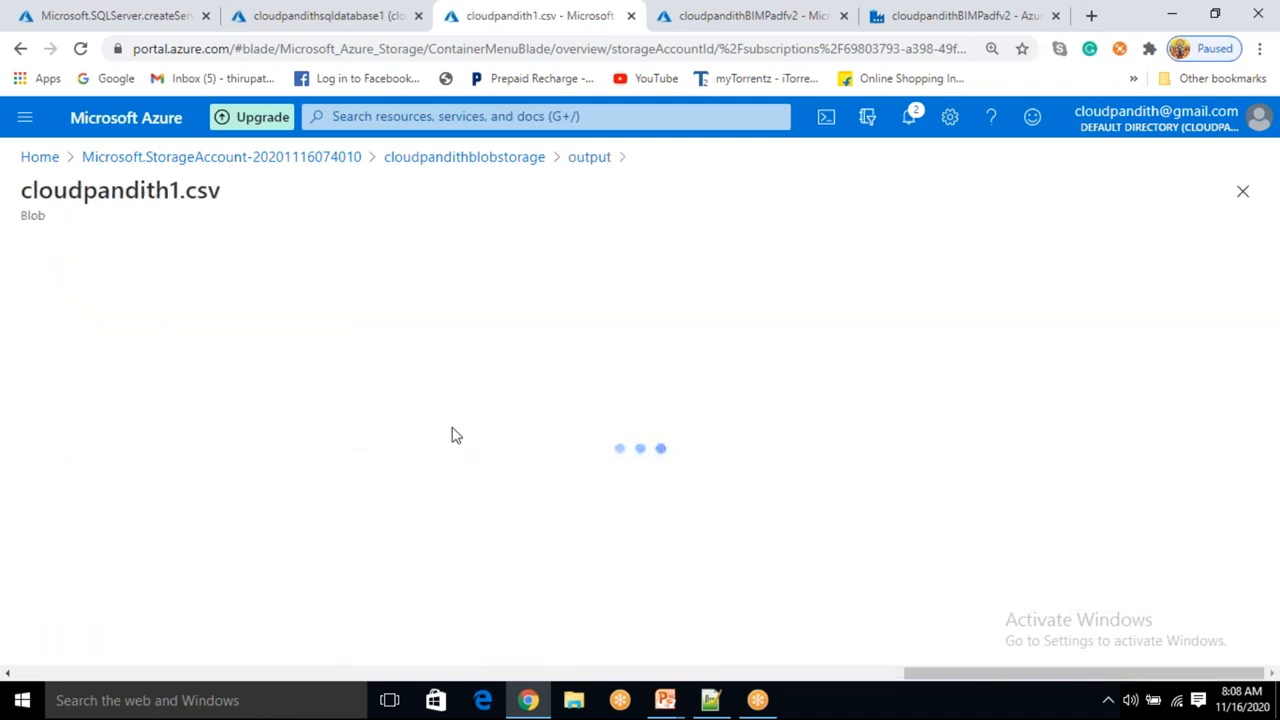
click(303, 305)
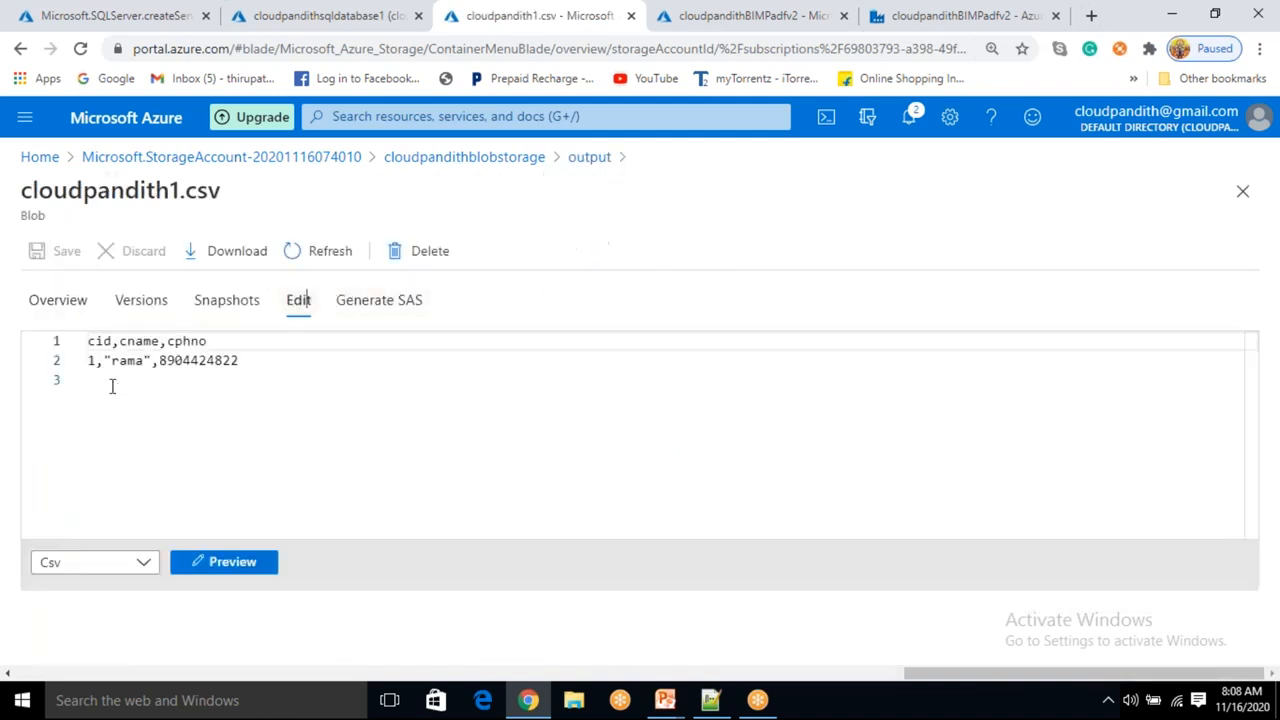
drag(96, 366, 246, 363)
click(309, 360)
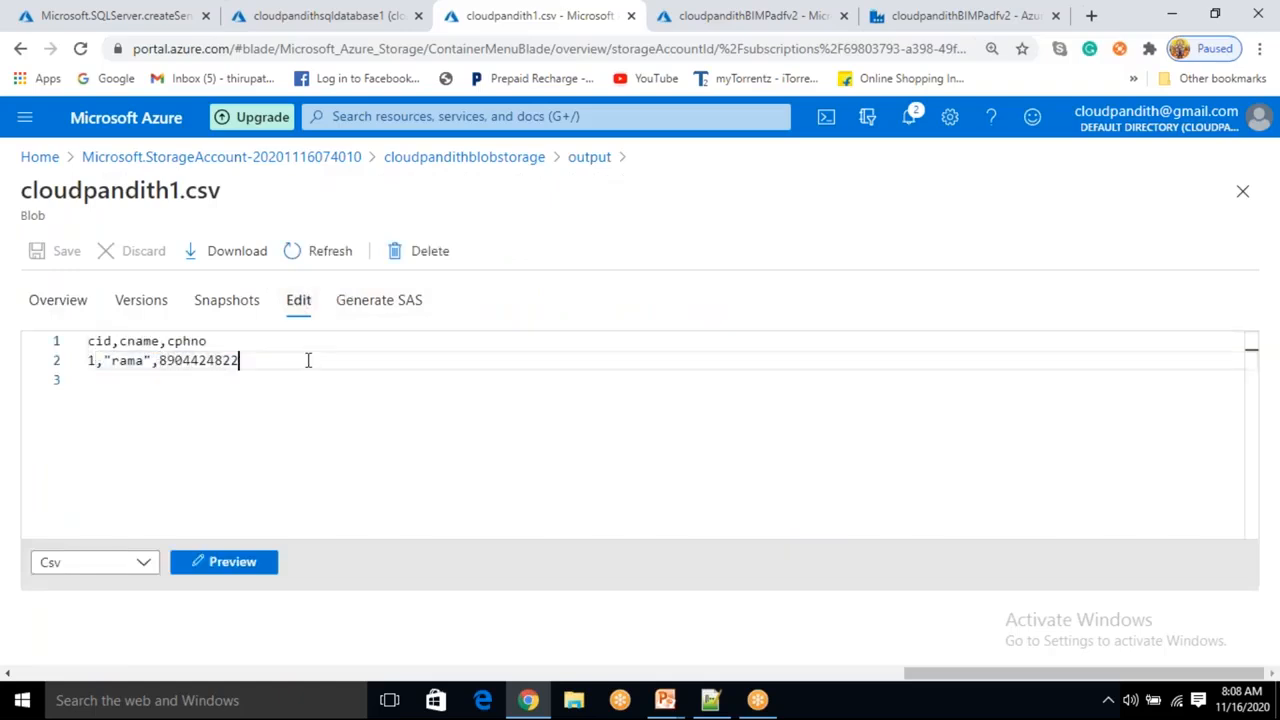
click(589, 157)
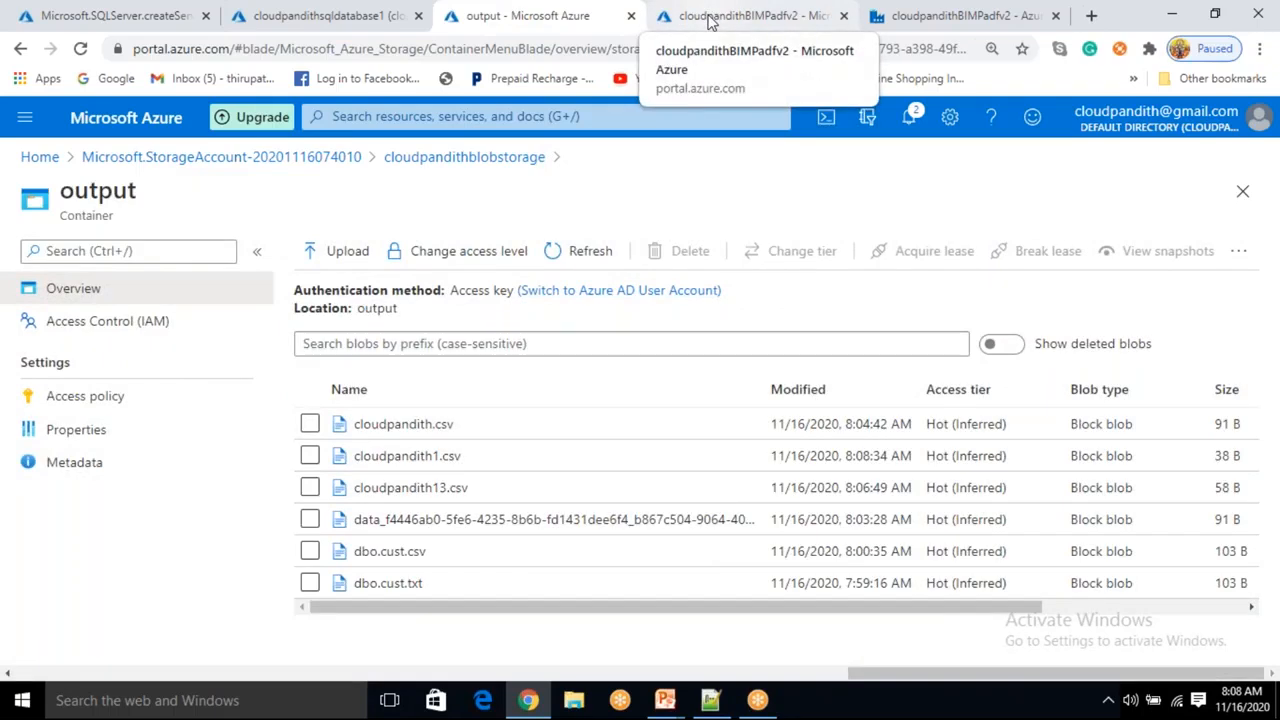
mouse_move(665, 700)
click(717, 565)
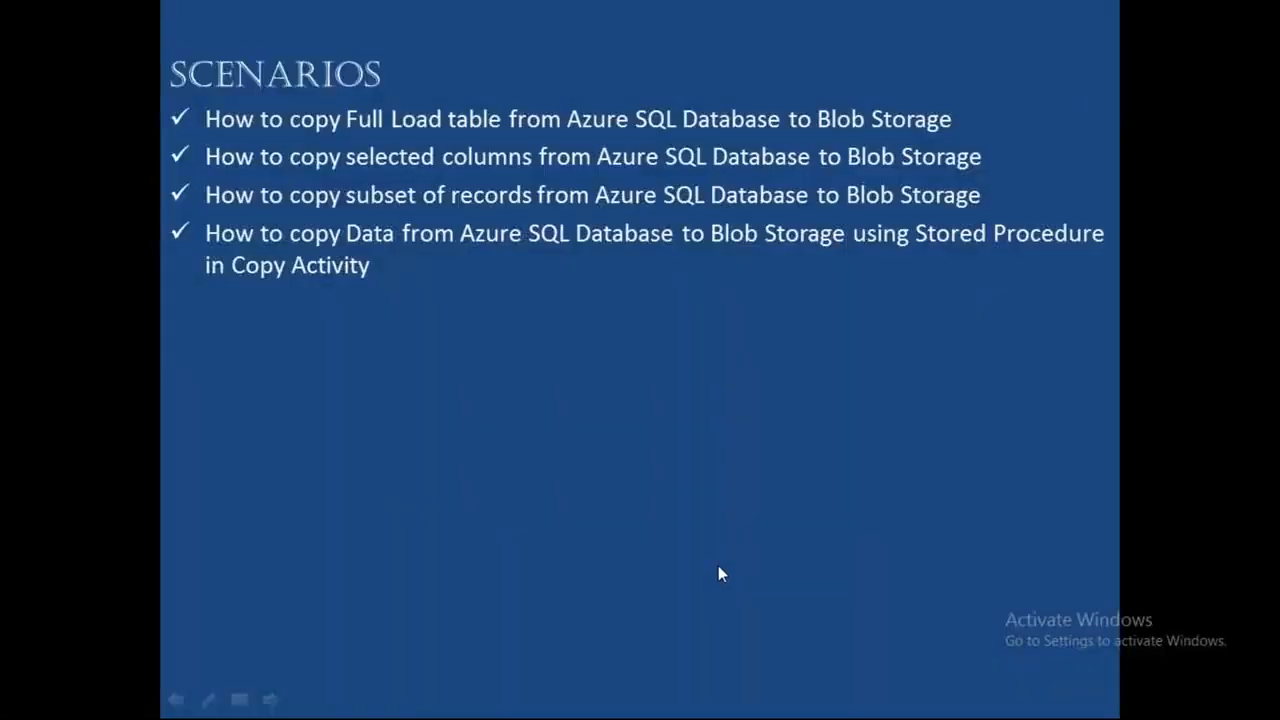
click(716, 567)
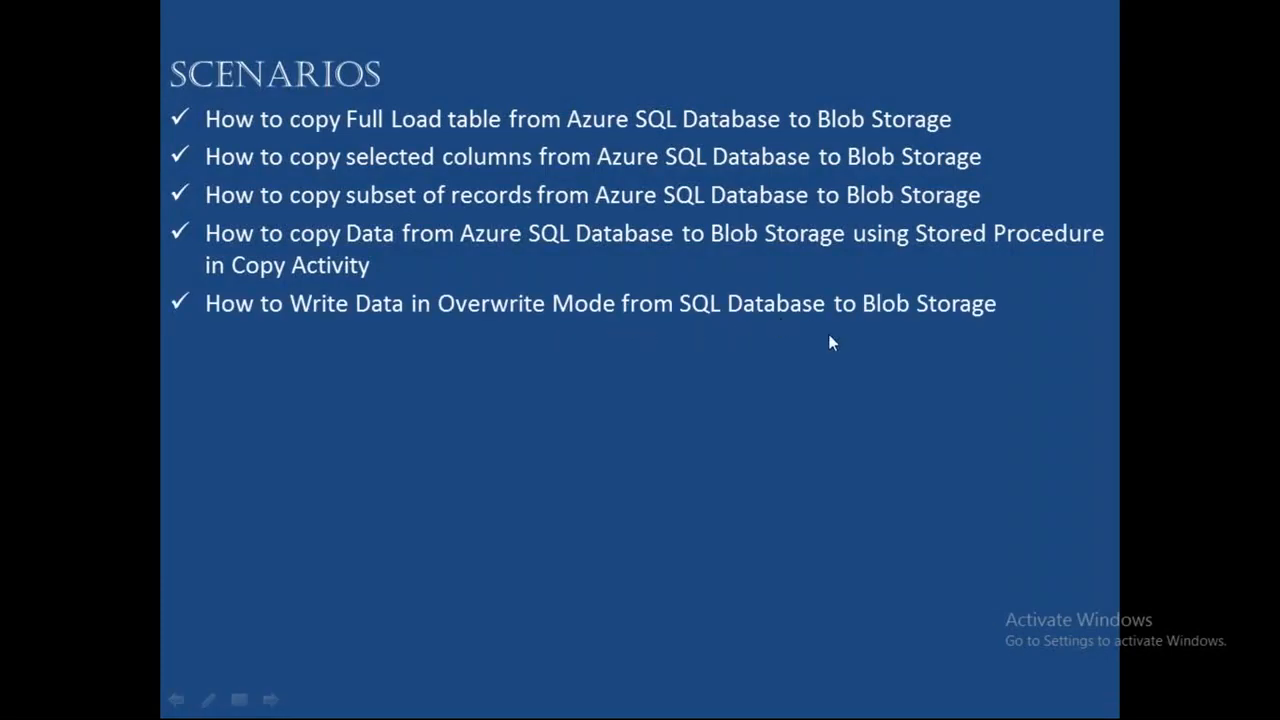
key(alt+Tab)
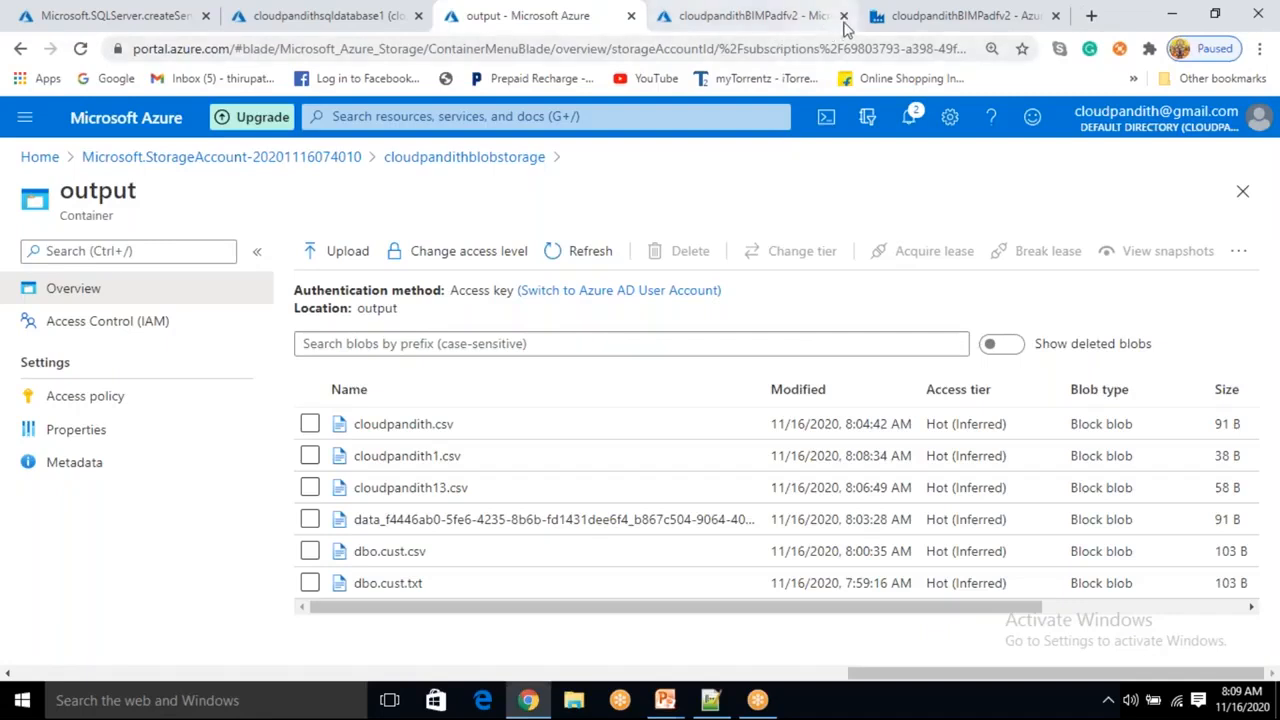
click(884, 36)
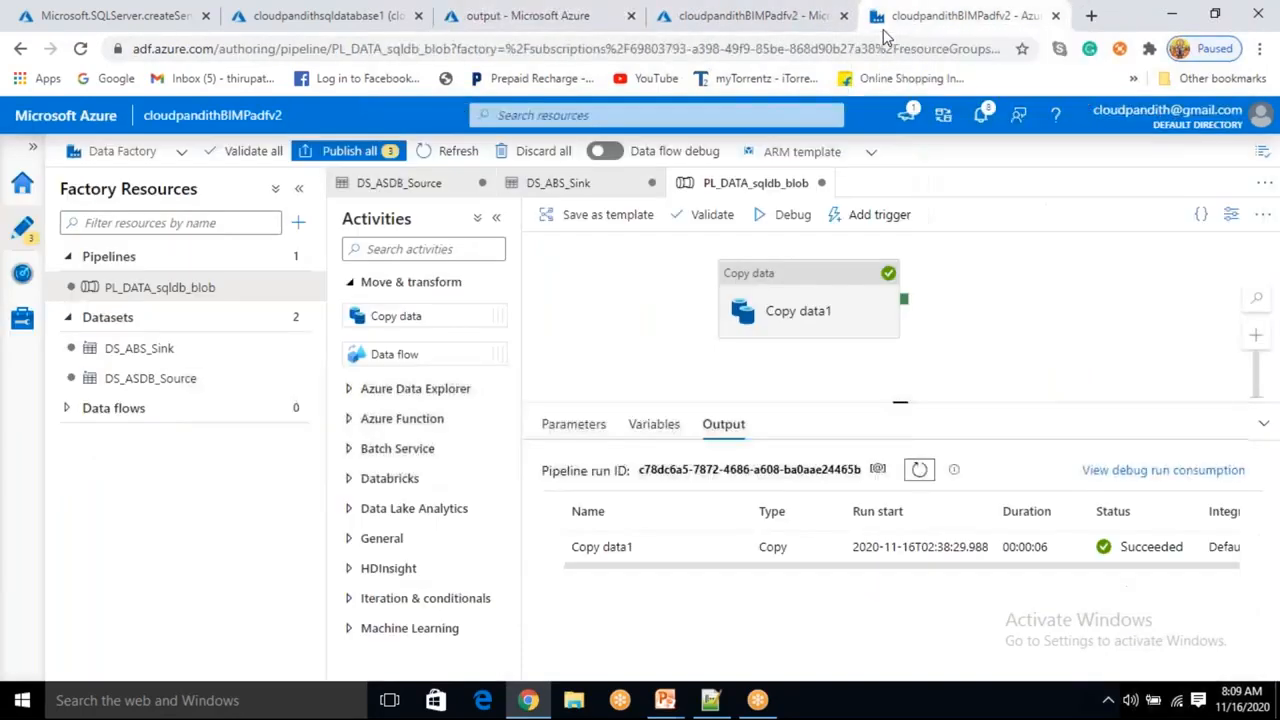
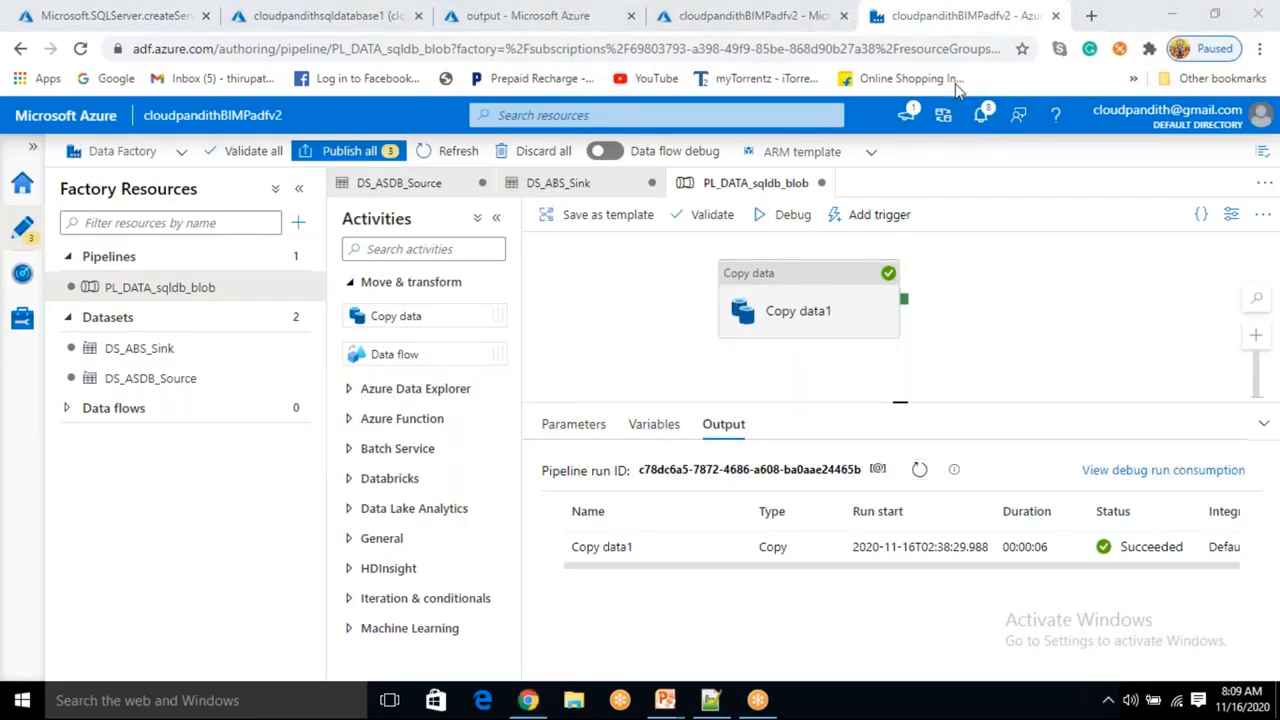
Move the Copy data activity further right on the pipeline canvas and select it again.
drag(780, 314, 988, 312)
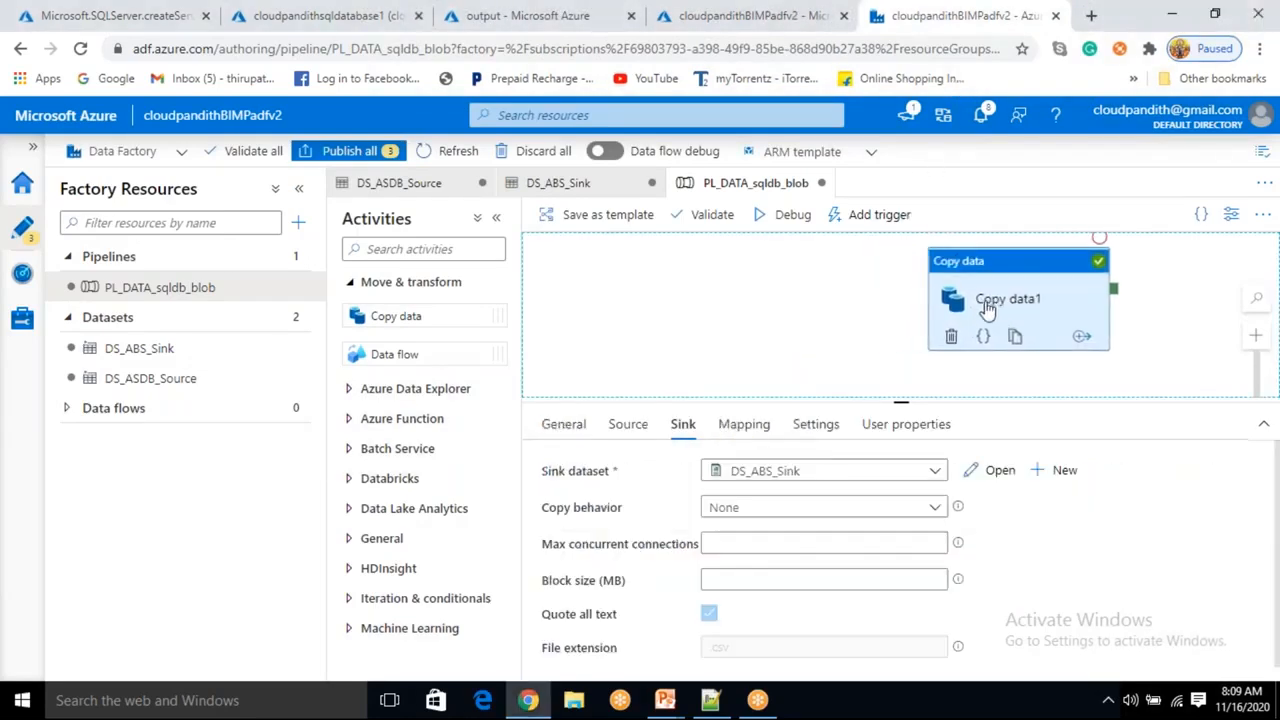
click(745, 349)
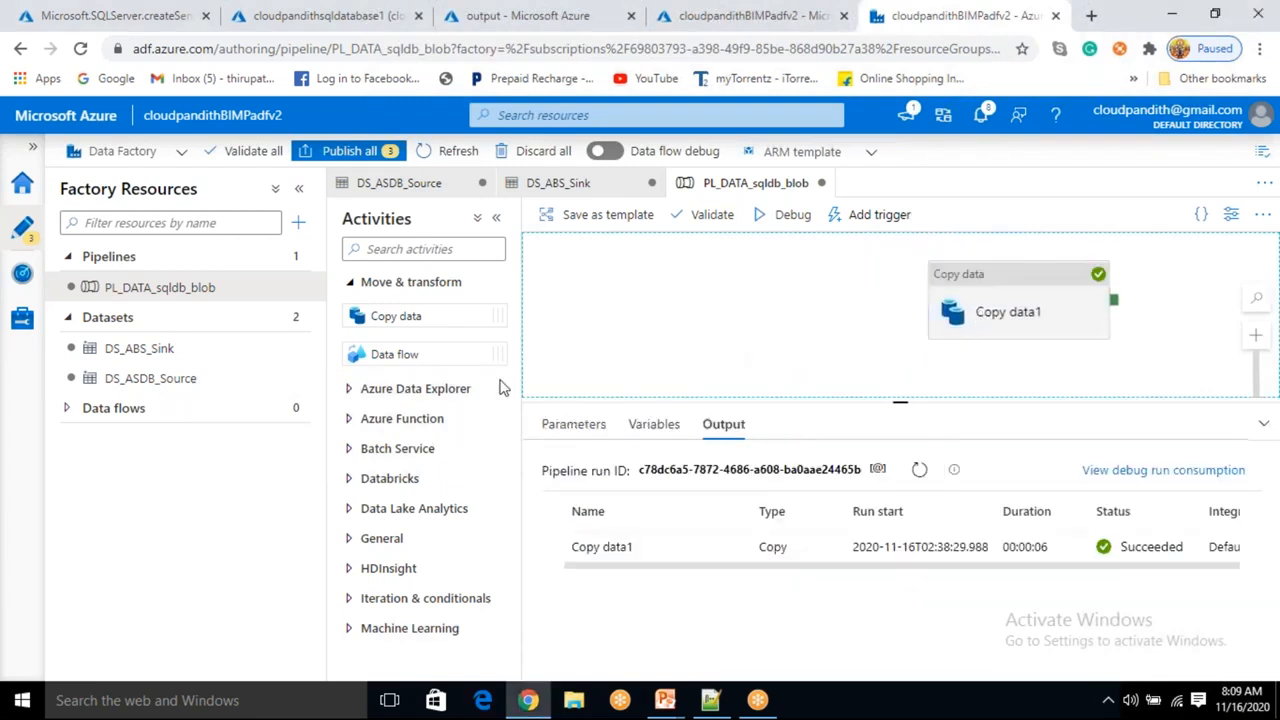
click(1038, 316)
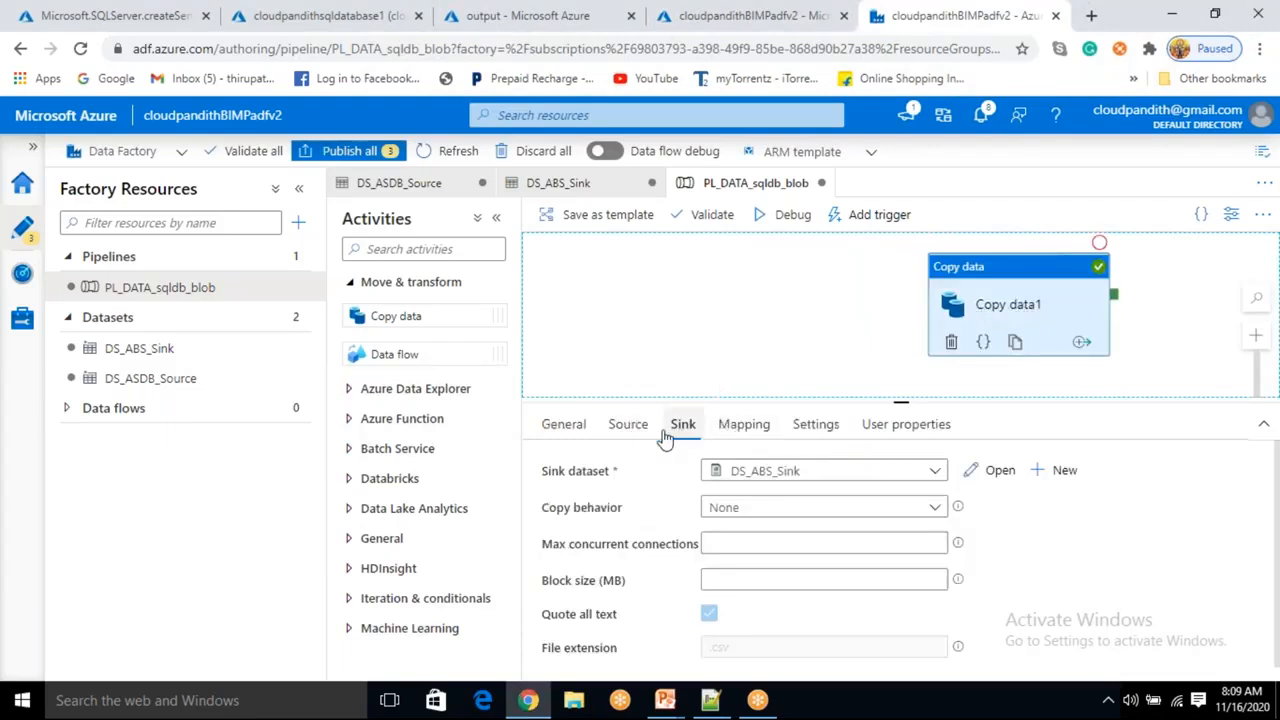
Switch the copy source's stored procedure to [dbo].[cust_sp1] and preview its data.
click(620, 425)
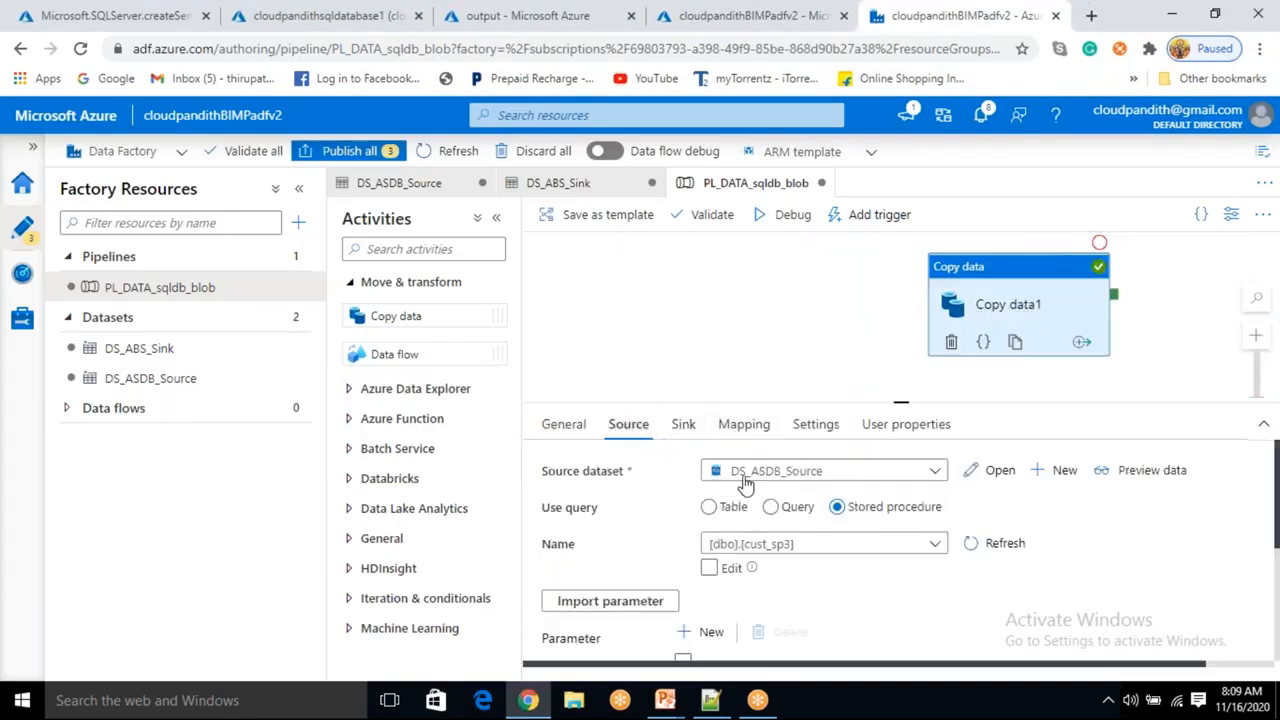
click(852, 550)
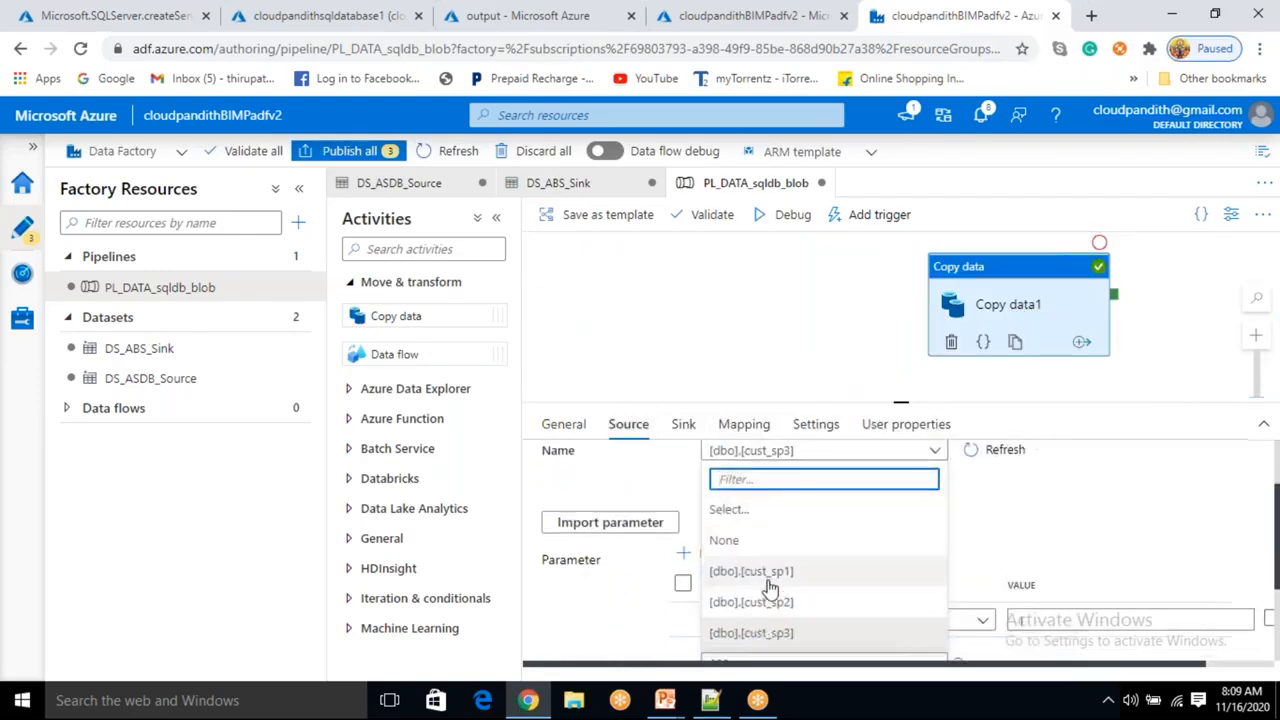
click(740, 572)
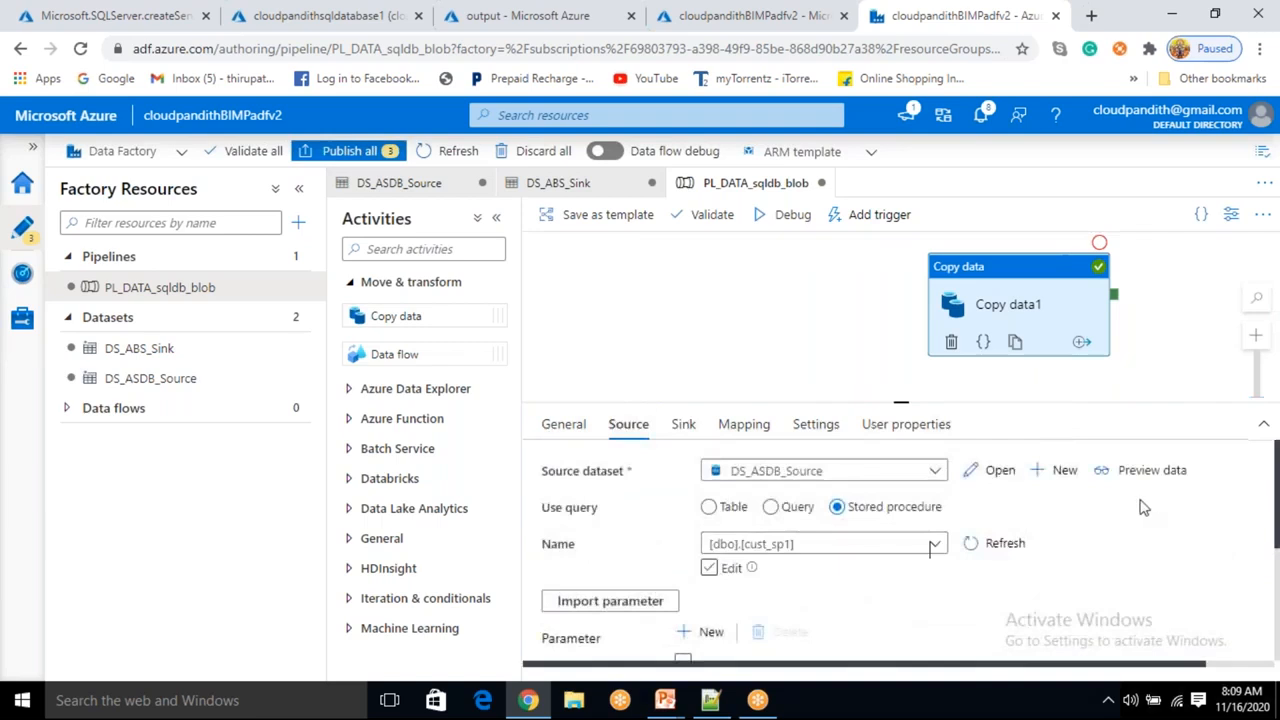
click(1140, 476)
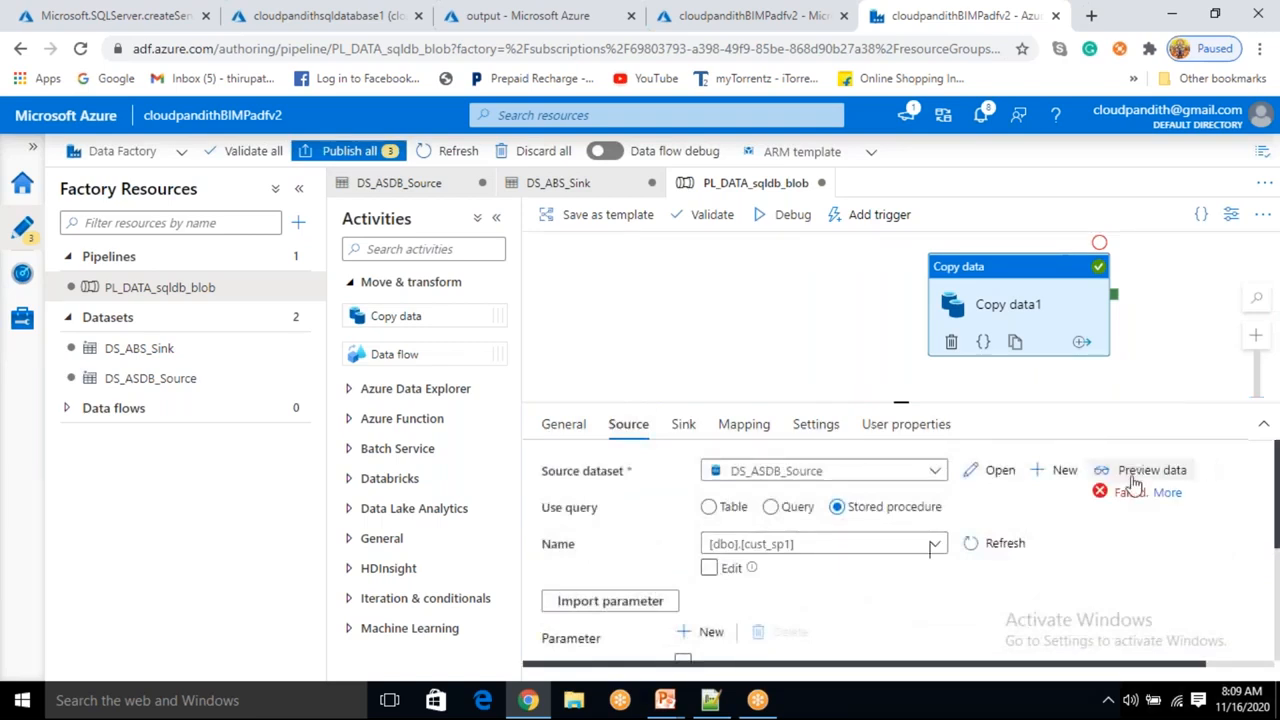
Delete the pid parameter from the source and preview the stored procedure's data again.
scroll(1000, 520, down, 2)
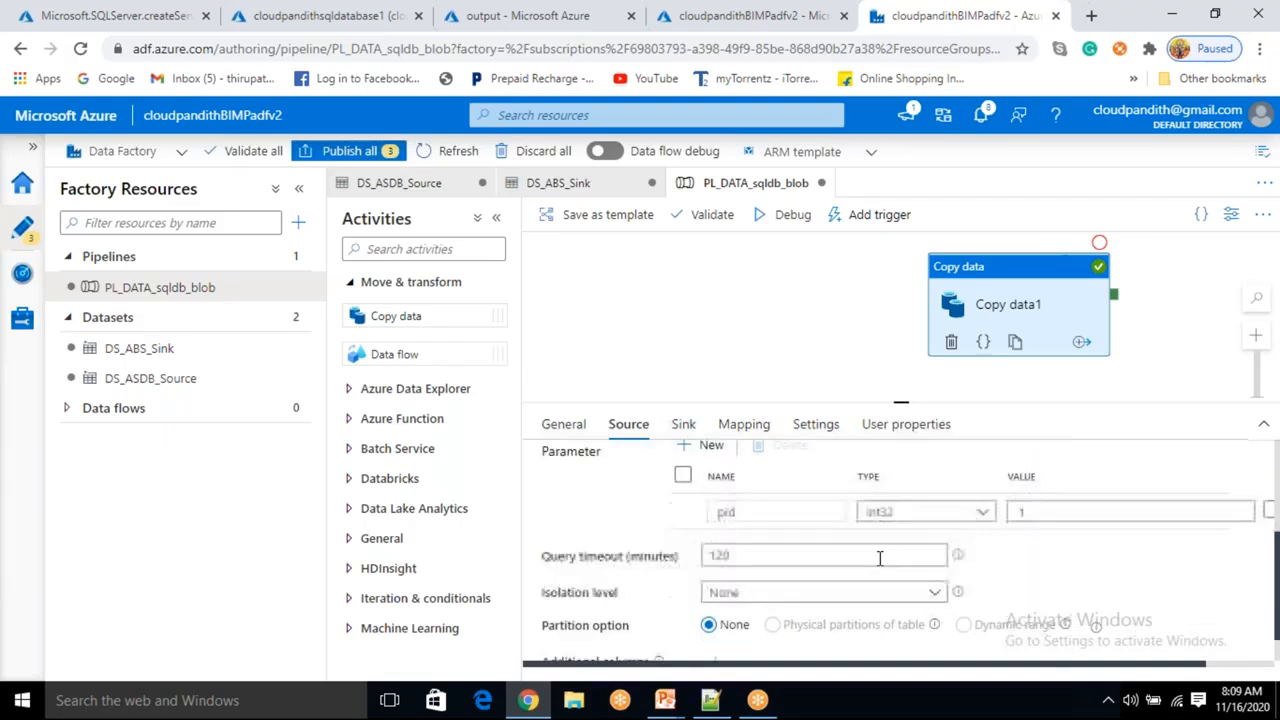
click(683, 477)
scroll(686, 505, up, 2)
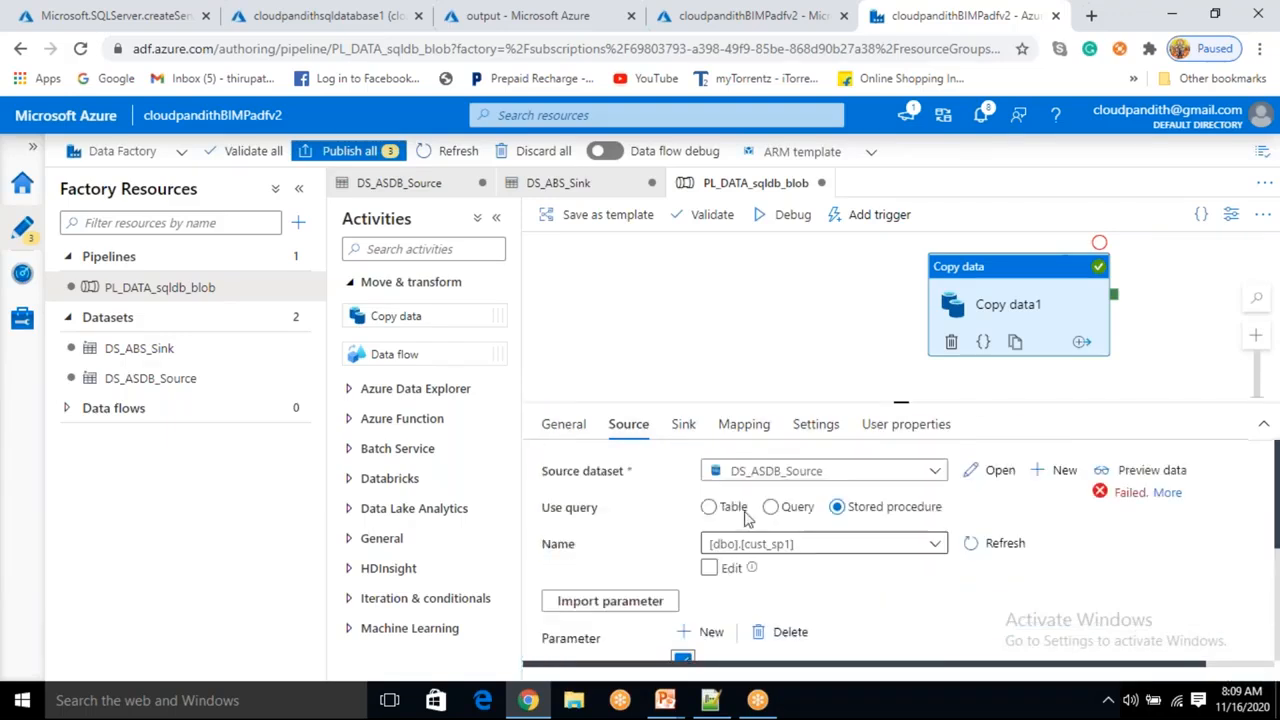
click(801, 636)
scroll(822, 630, down, 2)
scroll(822, 630, up, 2)
click(1143, 470)
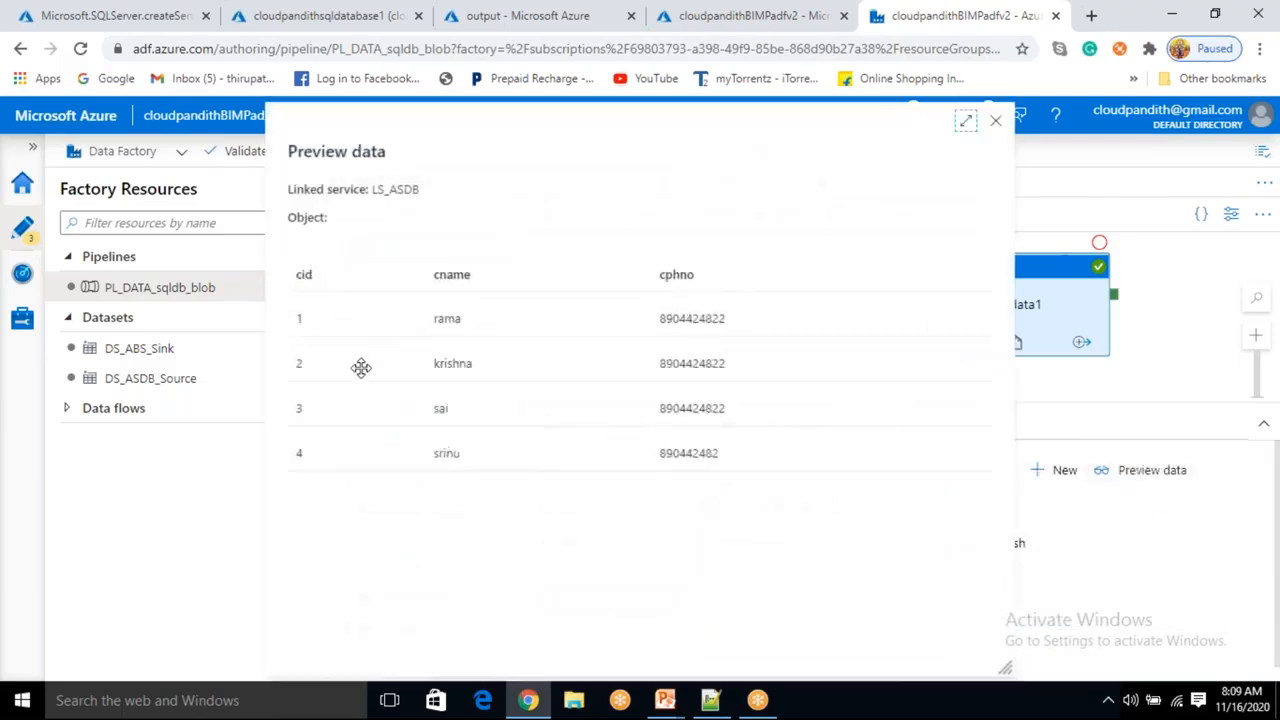
click(996, 122)
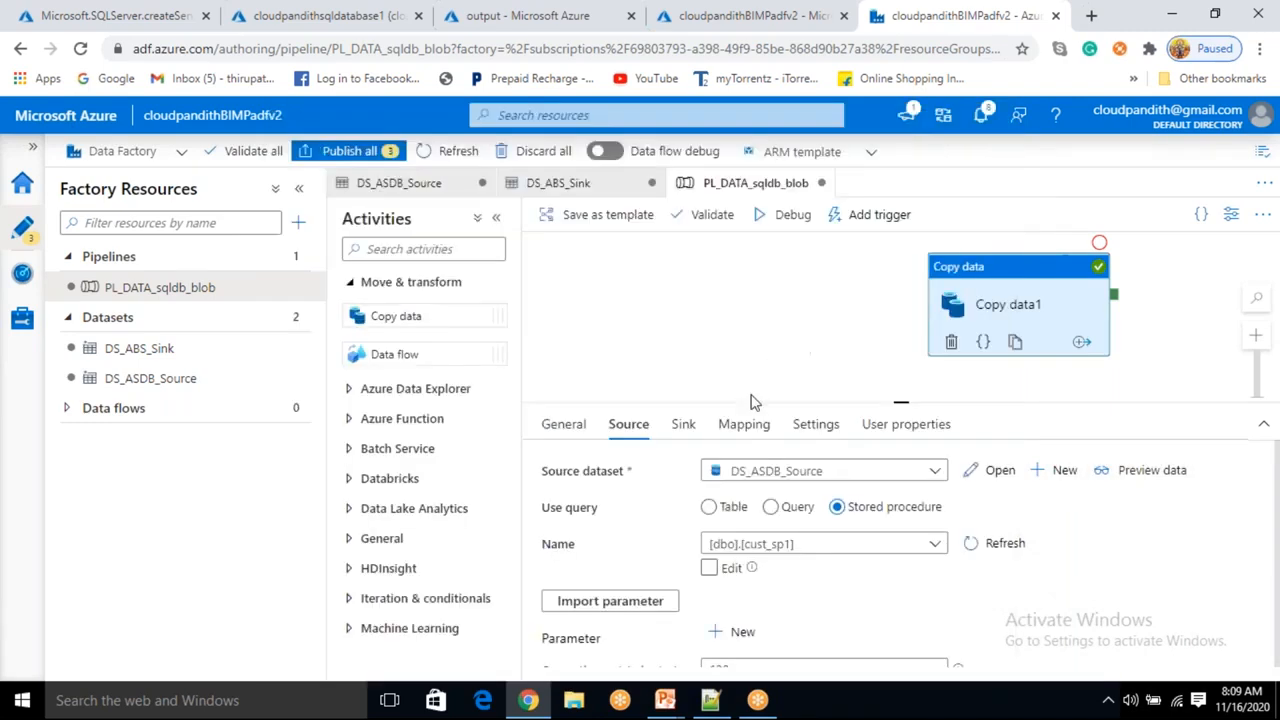
Open the sink dataset and rename its file to cloudpandith.csv.
click(688, 436)
click(992, 471)
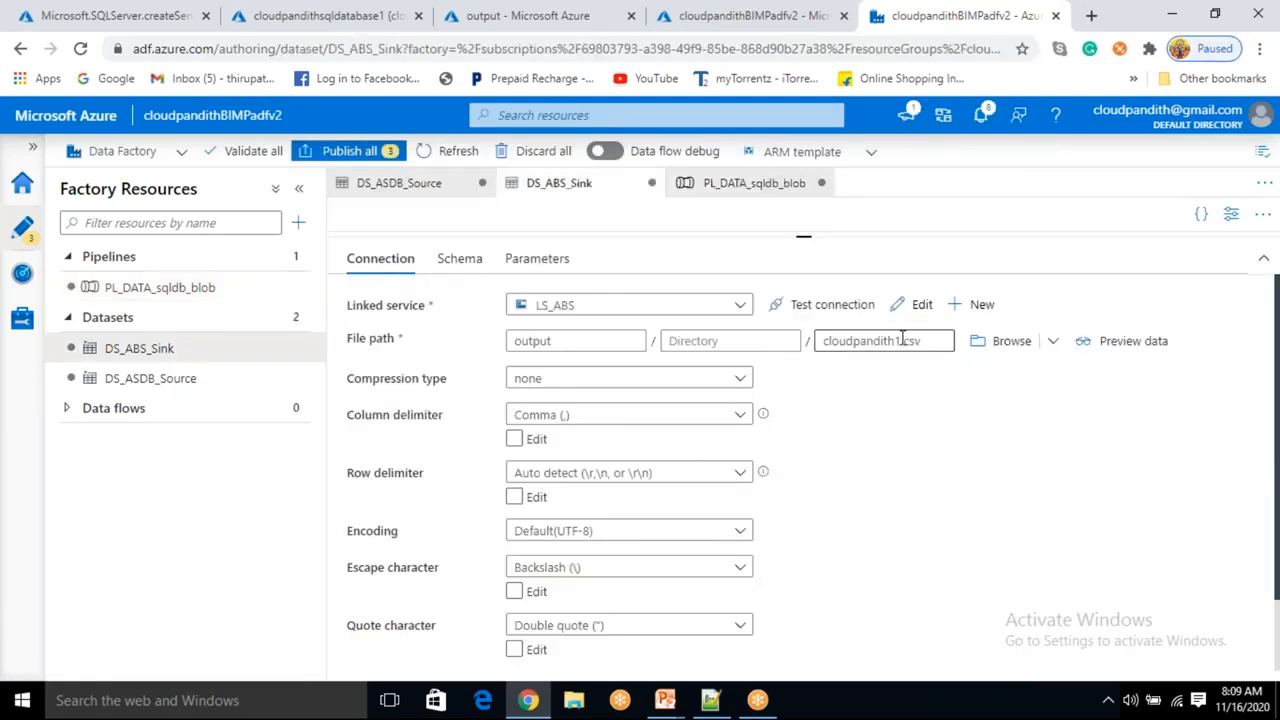
click(903, 340)
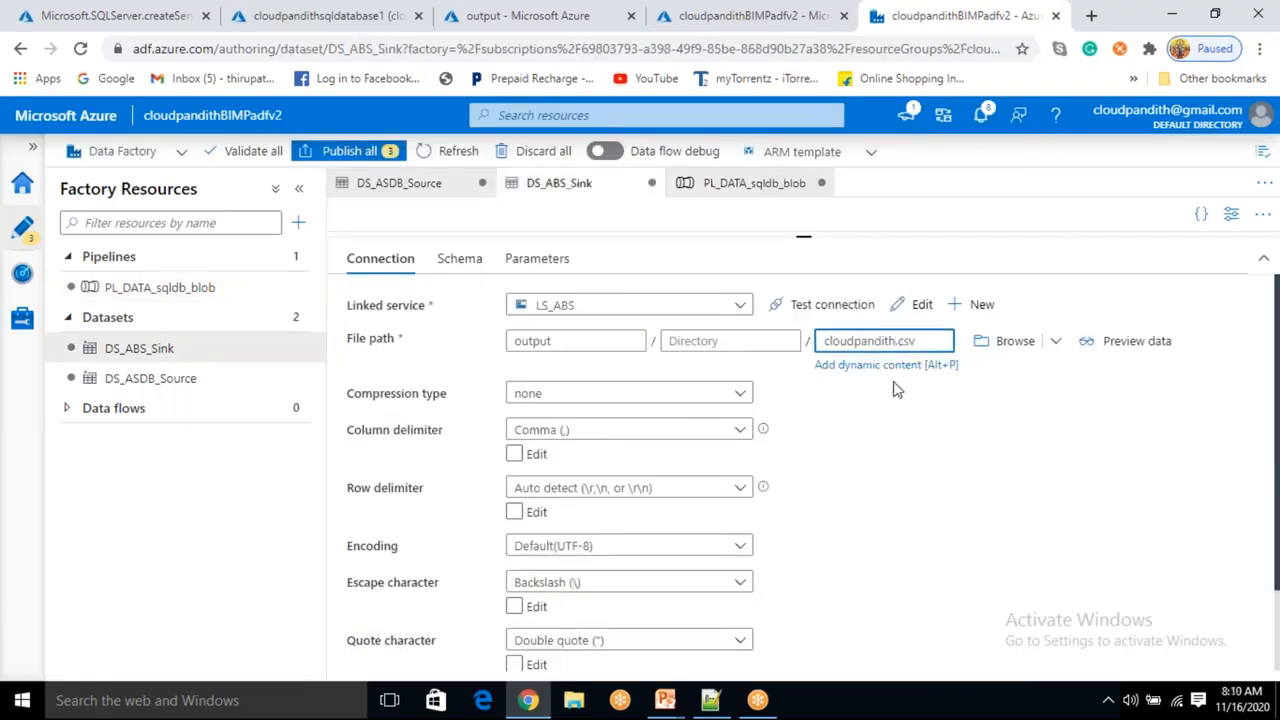
drag(851, 341, 904, 341)
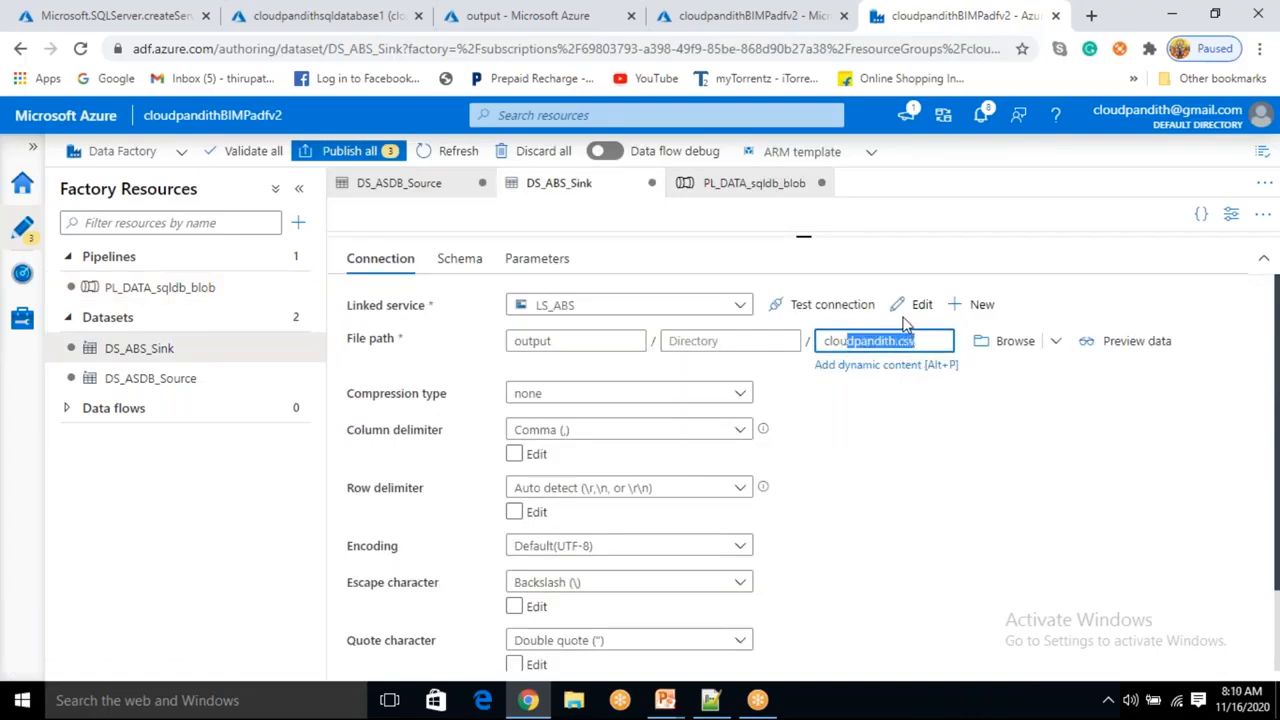
Review the source dataset and the output container's blob list, then return to the pipeline.
click(433, 196)
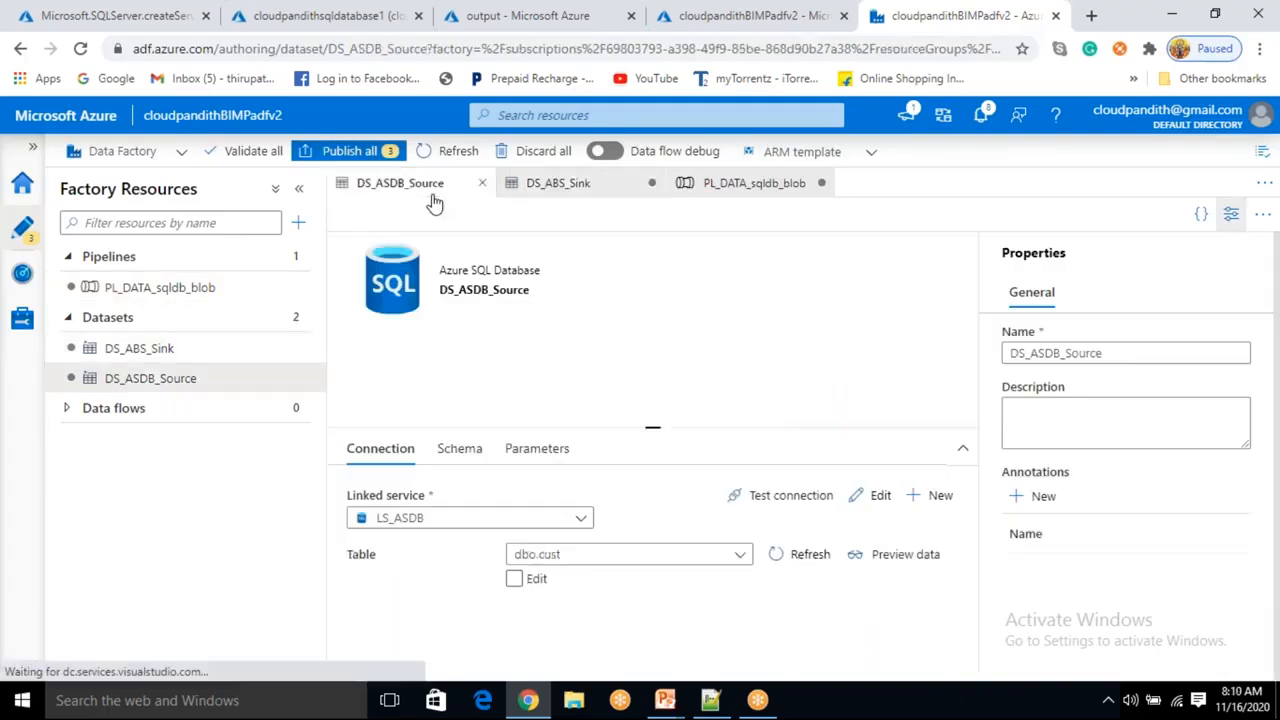
click(197, 296)
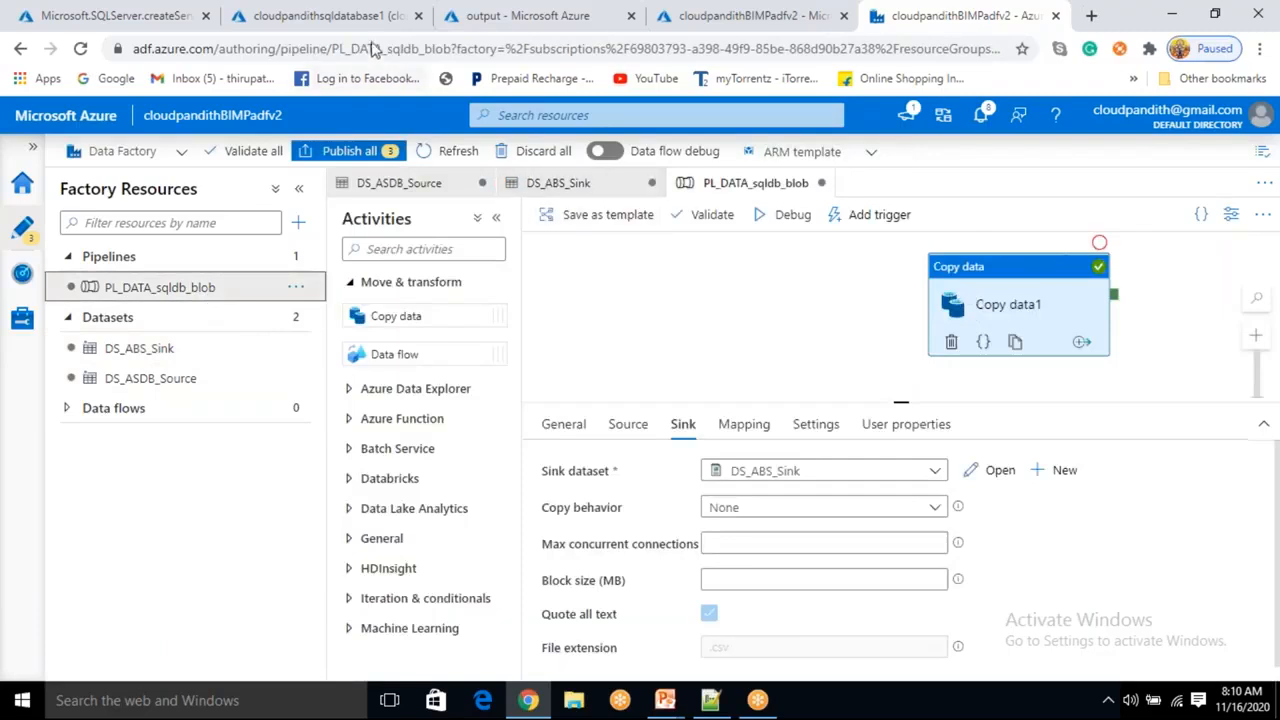
click(525, 15)
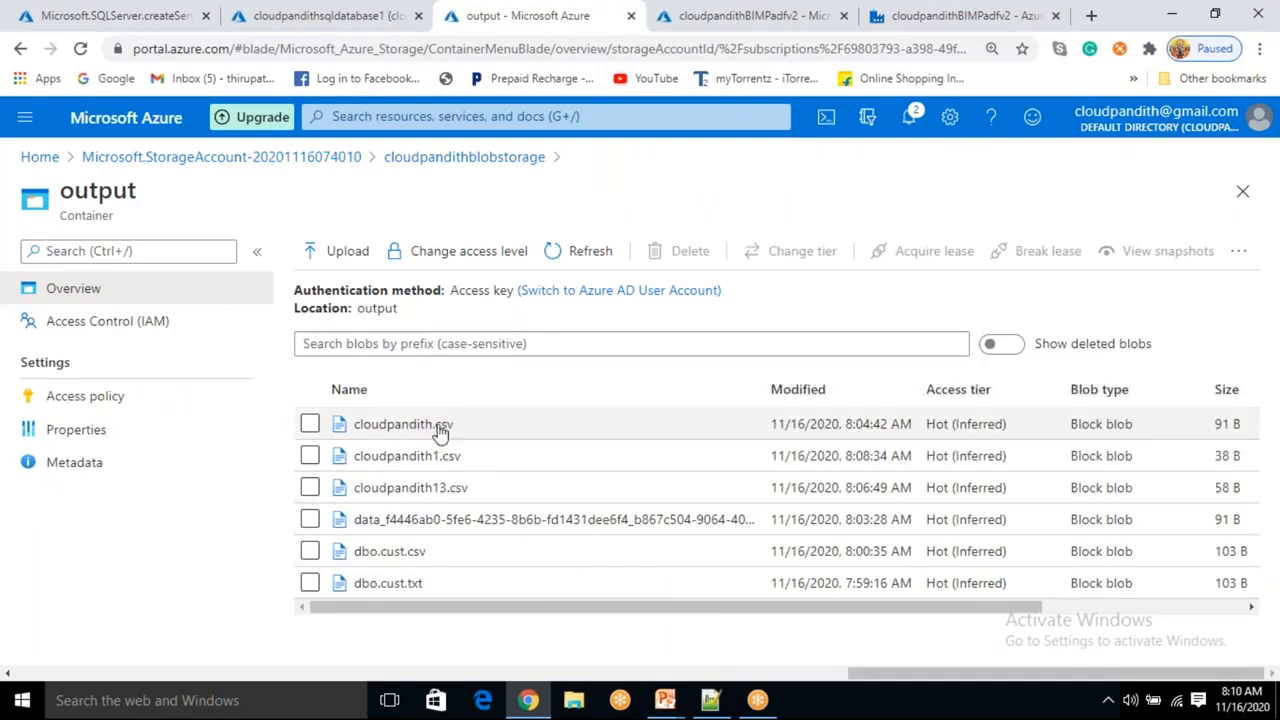
click(710, 16)
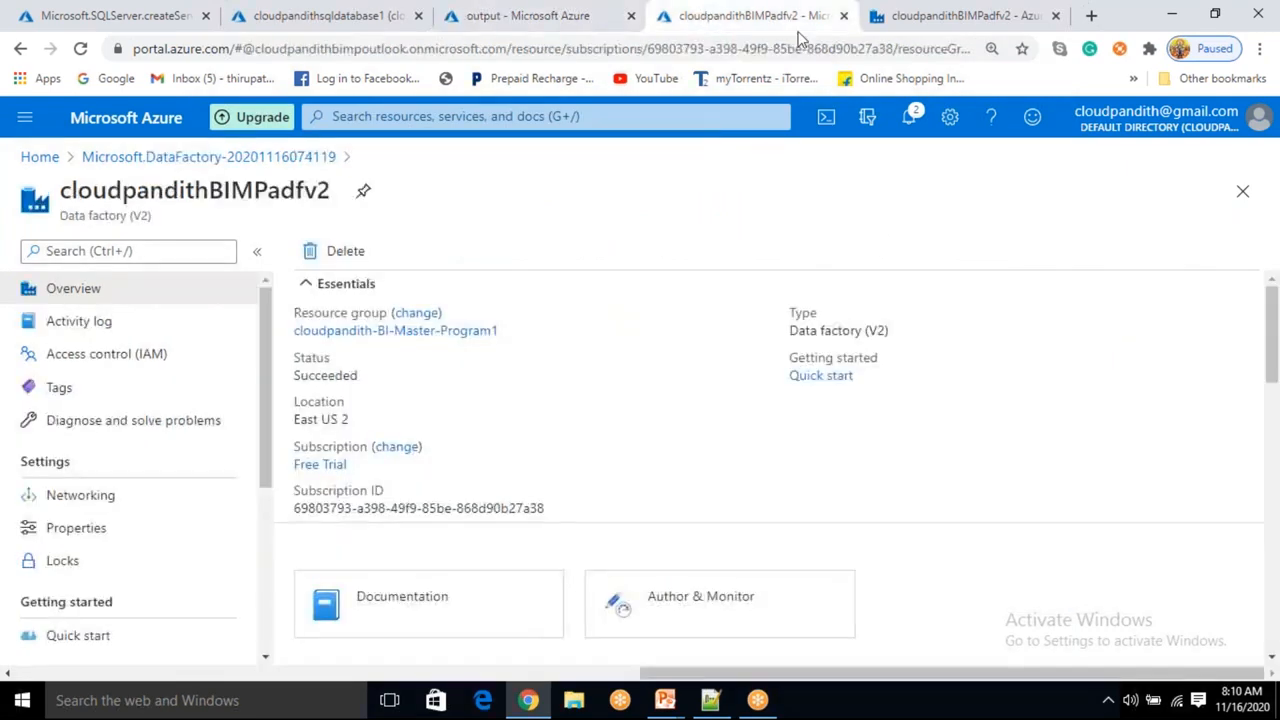
click(884, 30)
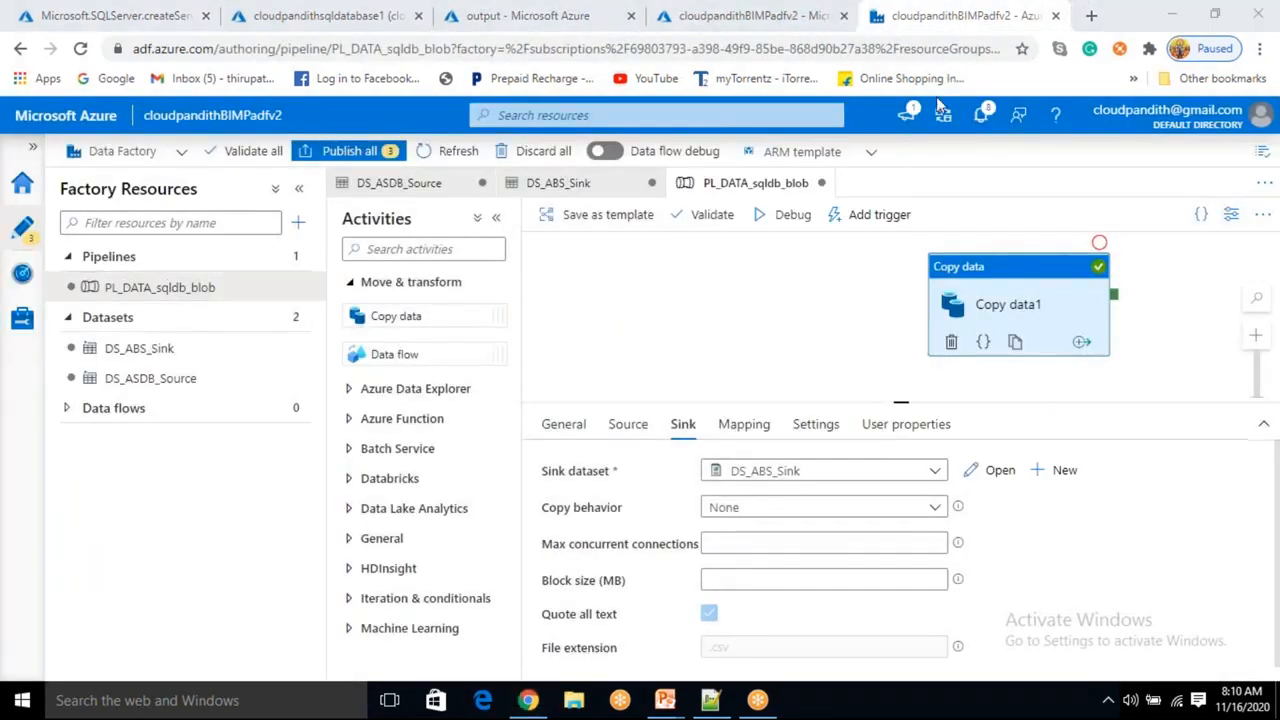
Add a Delete activity to the canvas and connect its success output to the Copy data activity.
click(372, 540)
scroll(371, 457, down, 5)
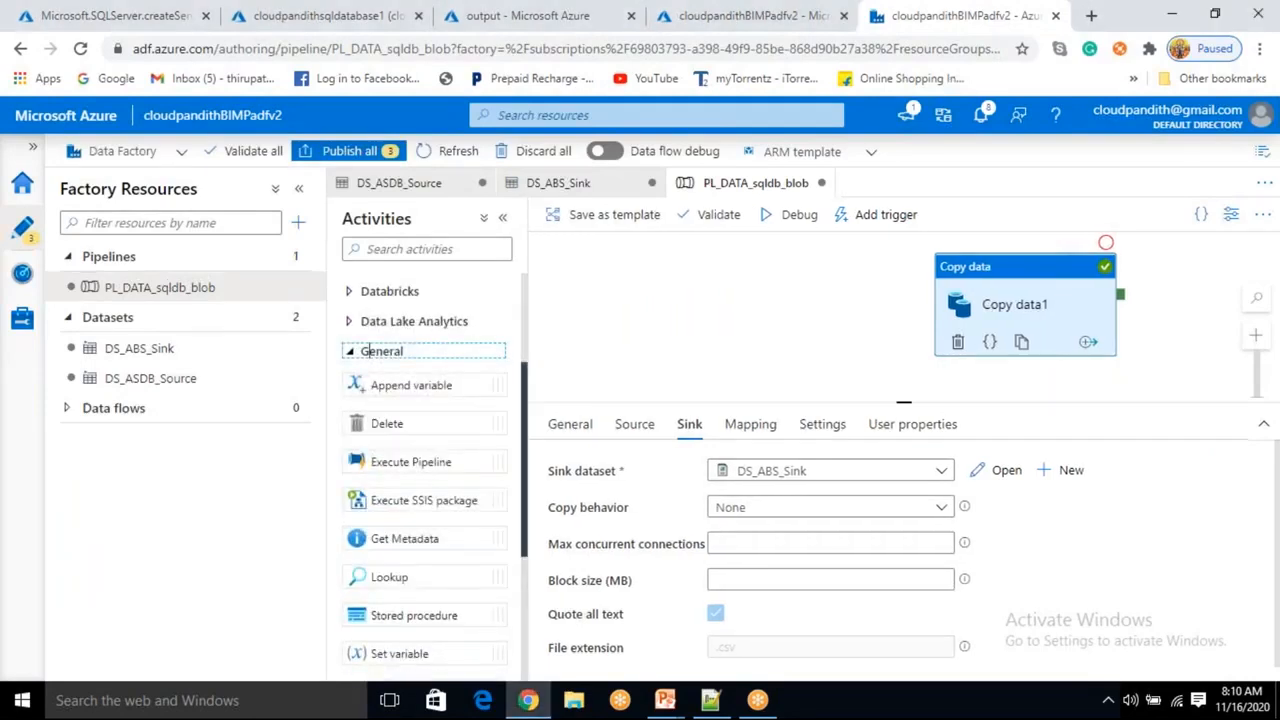
scroll(388, 443, up, 6)
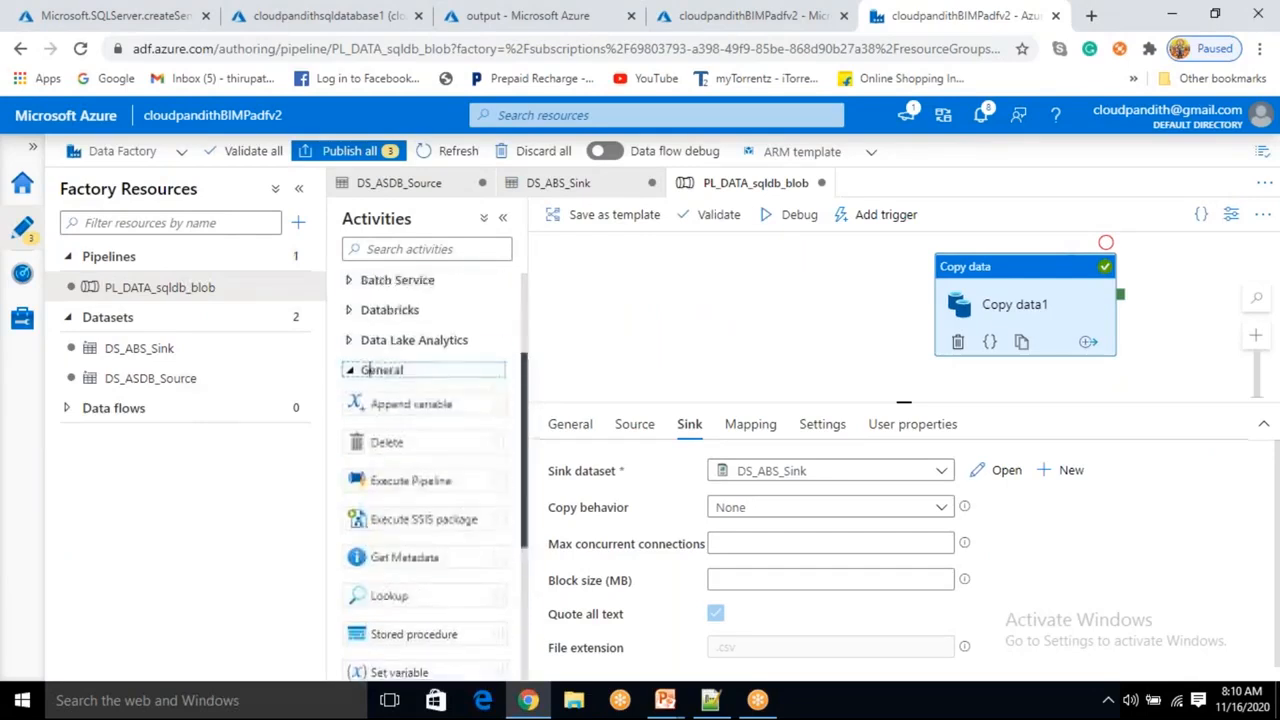
drag(388, 443, 745, 306)
drag(835, 310, 934, 315)
click(701, 321)
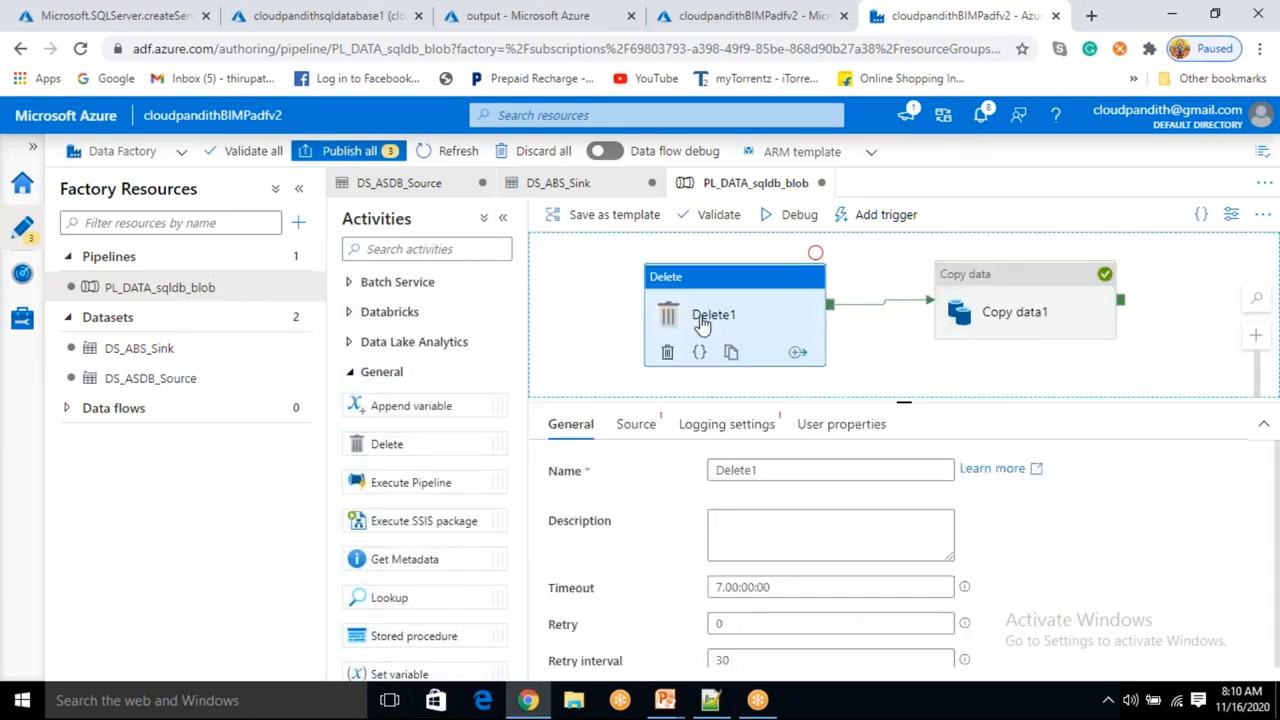
Set the Delete activity's source dataset to DS_ABS_Sink.
click(638, 428)
click(784, 472)
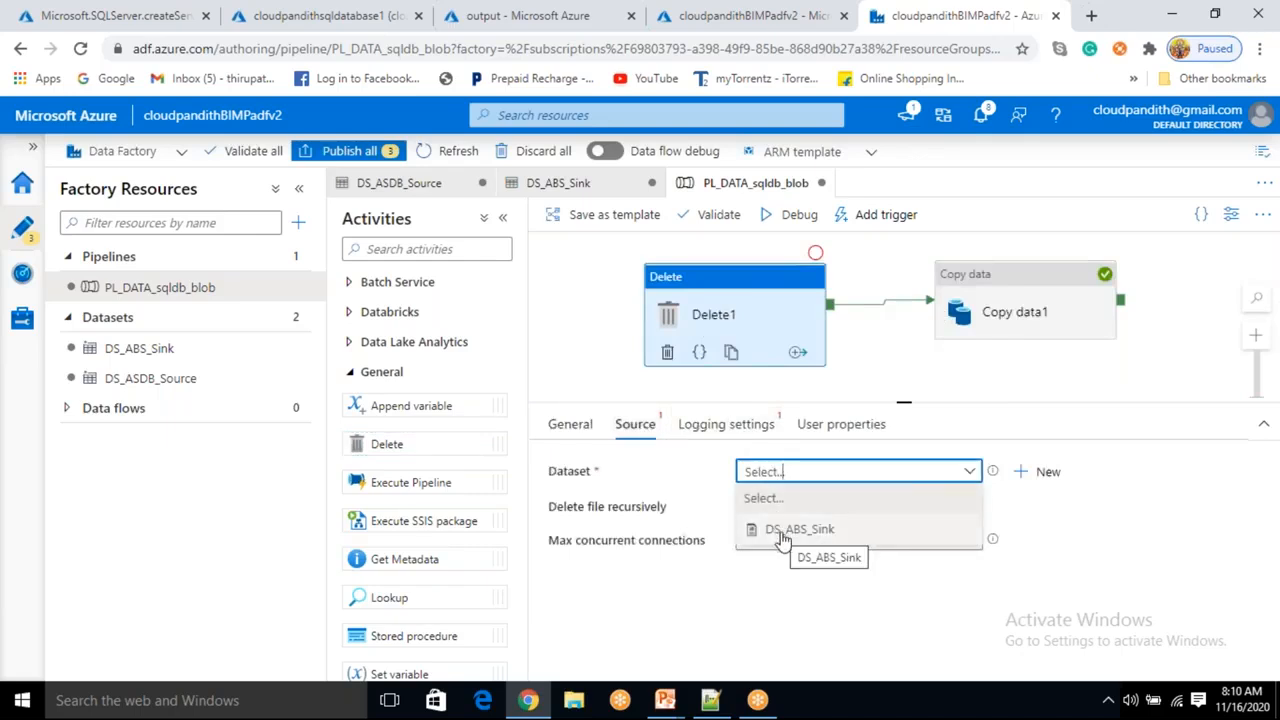
click(780, 532)
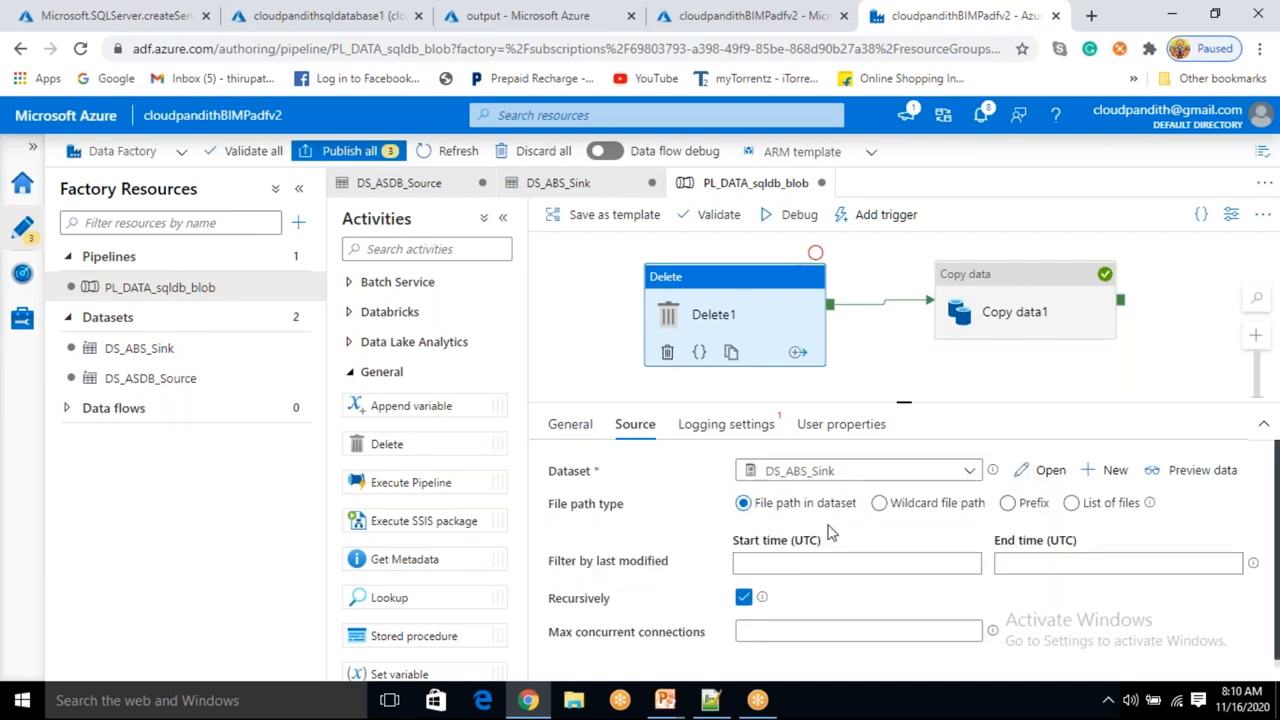
Switch the Delete source's file path type to Wildcard file path.
click(879, 503)
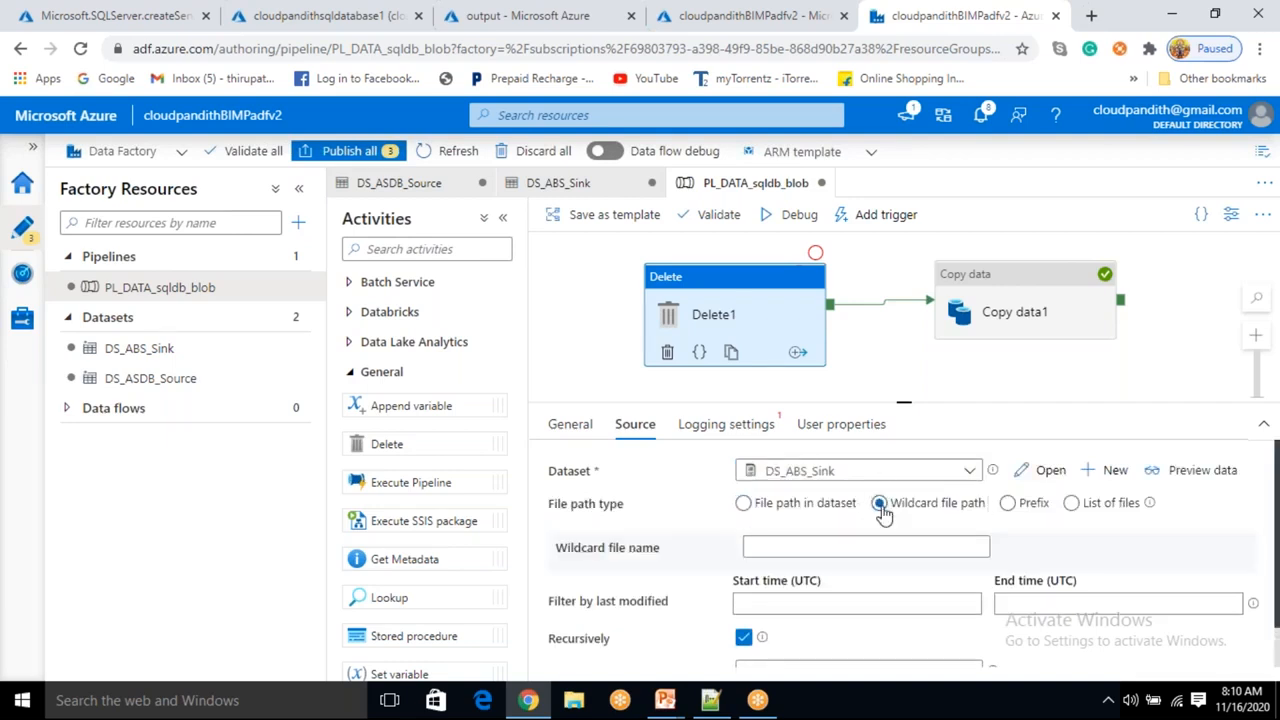
click(840, 545)
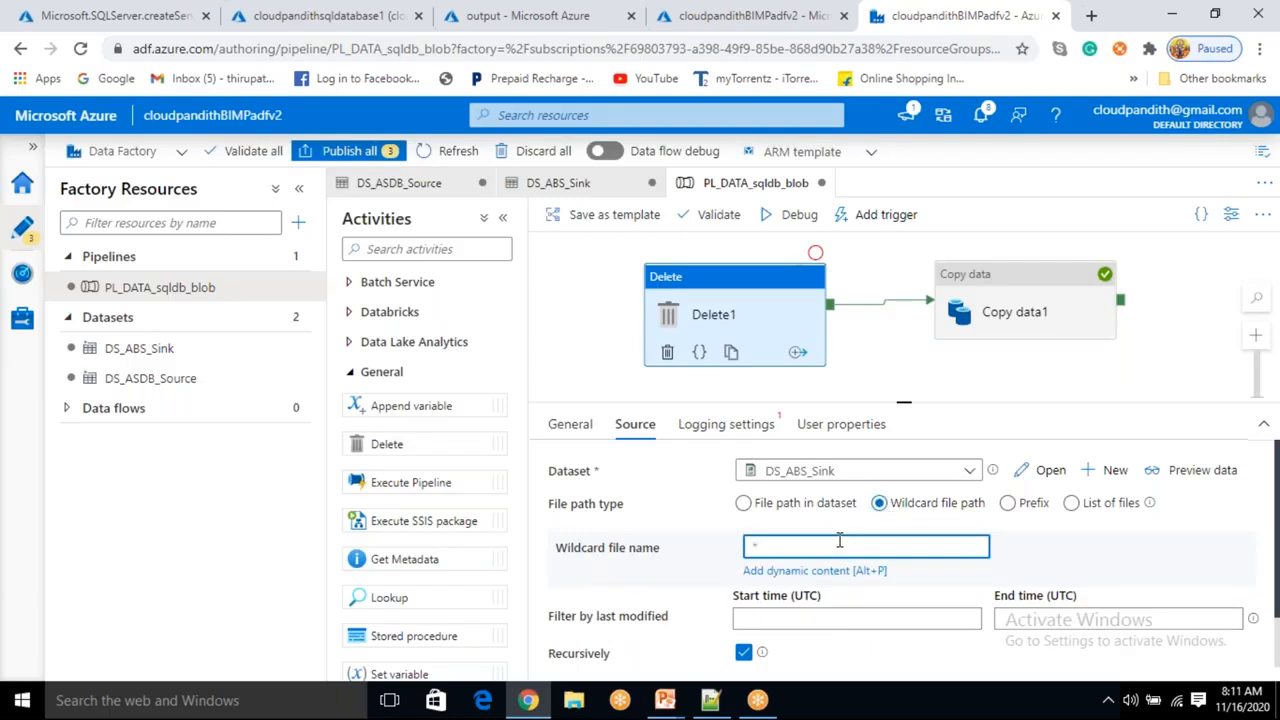
Disable logging for the Delete activity.
click(740, 425)
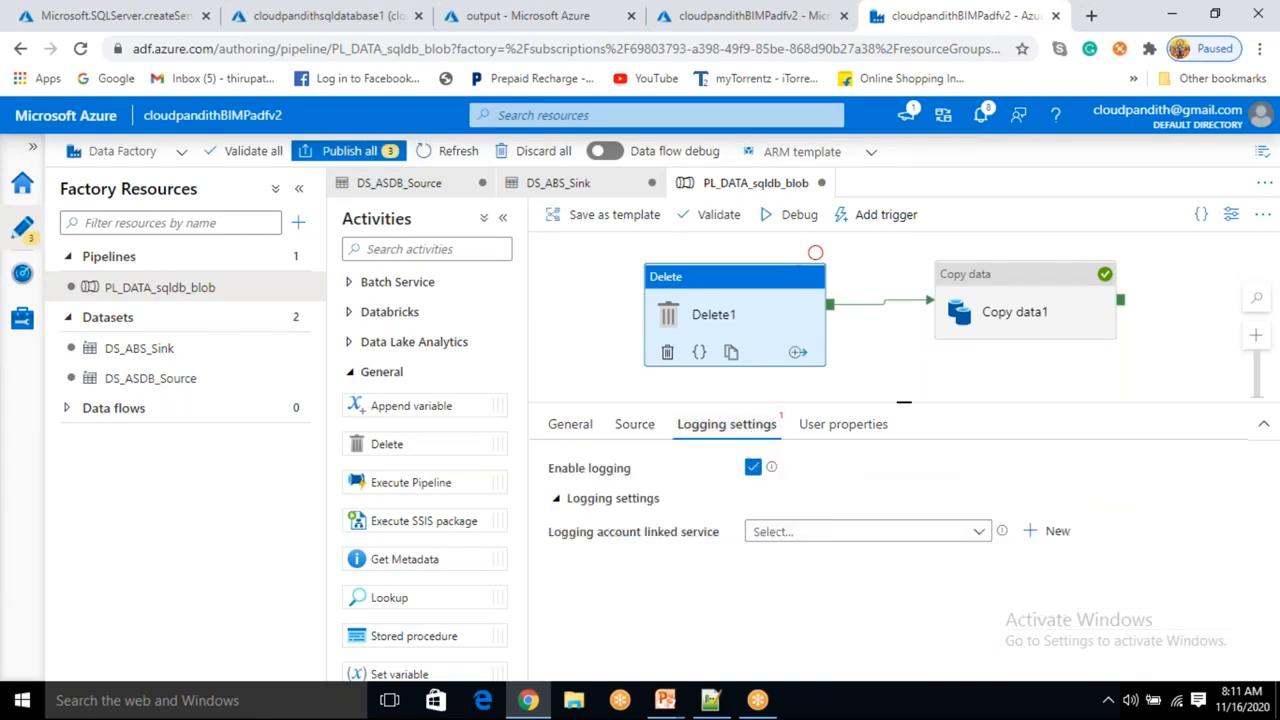
click(753, 467)
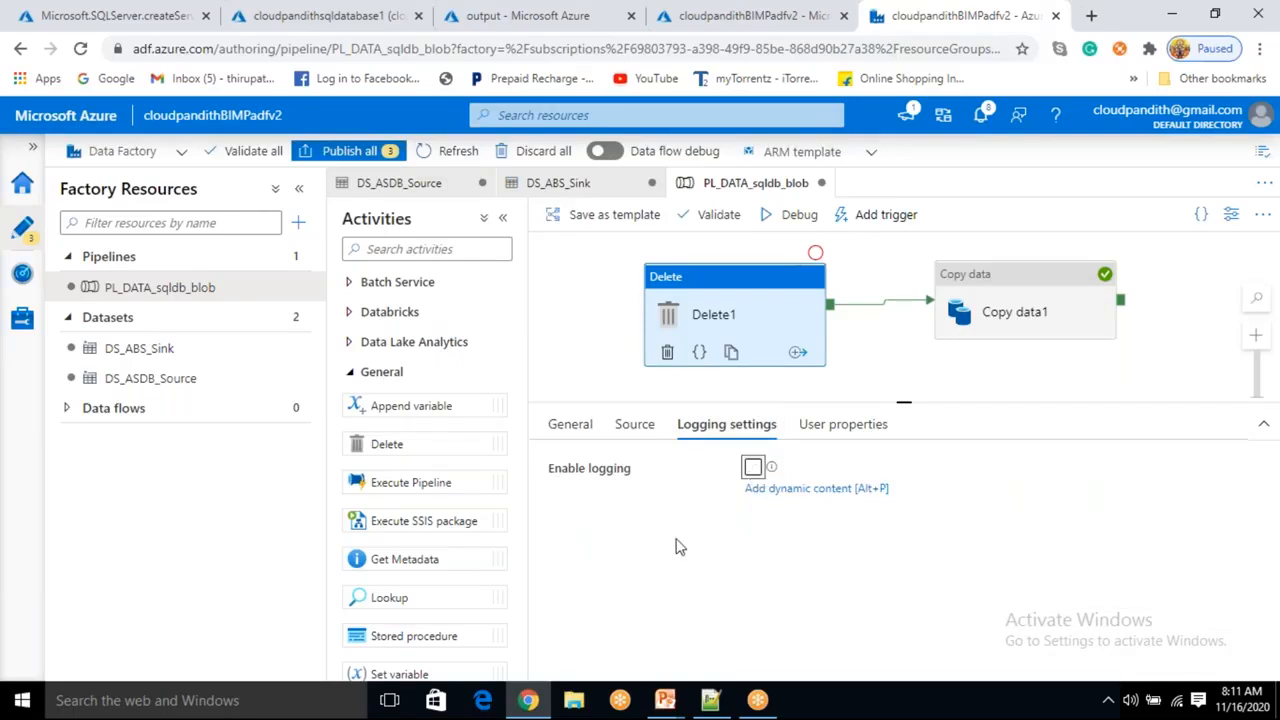
click(680, 547)
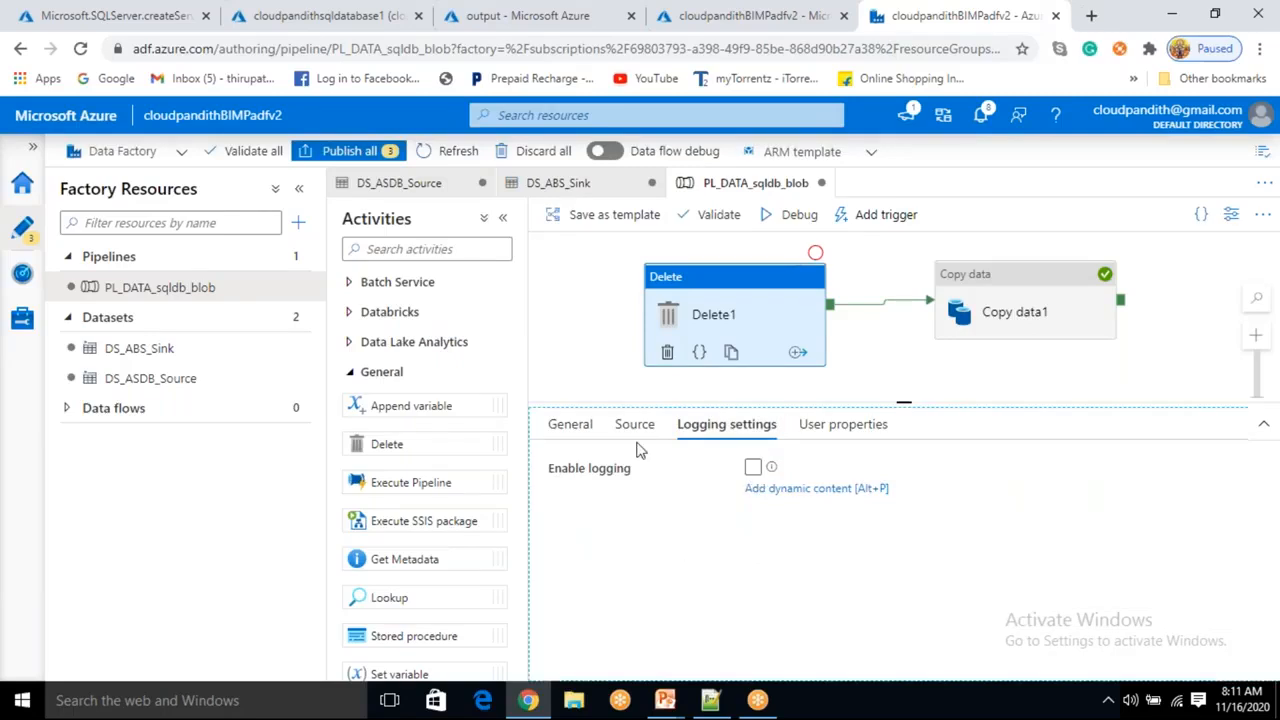
Switch the Delete source's file path type back to File path in dataset.
click(634, 424)
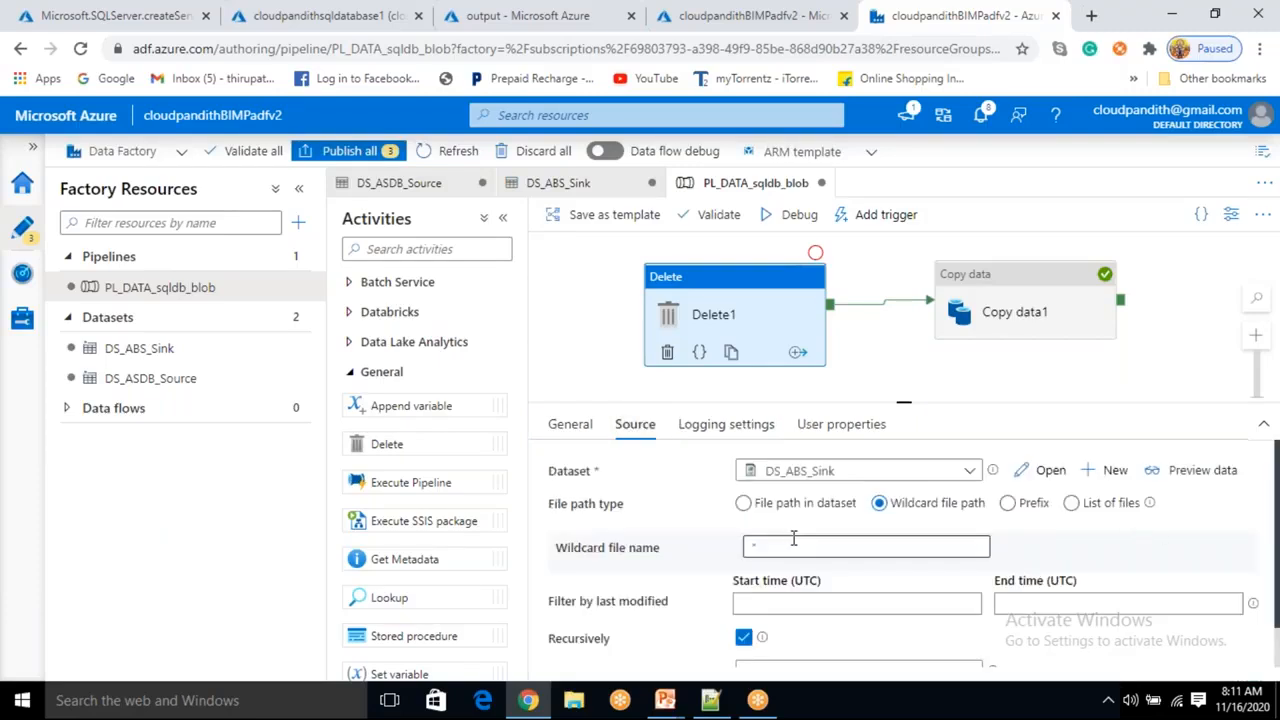
click(758, 548)
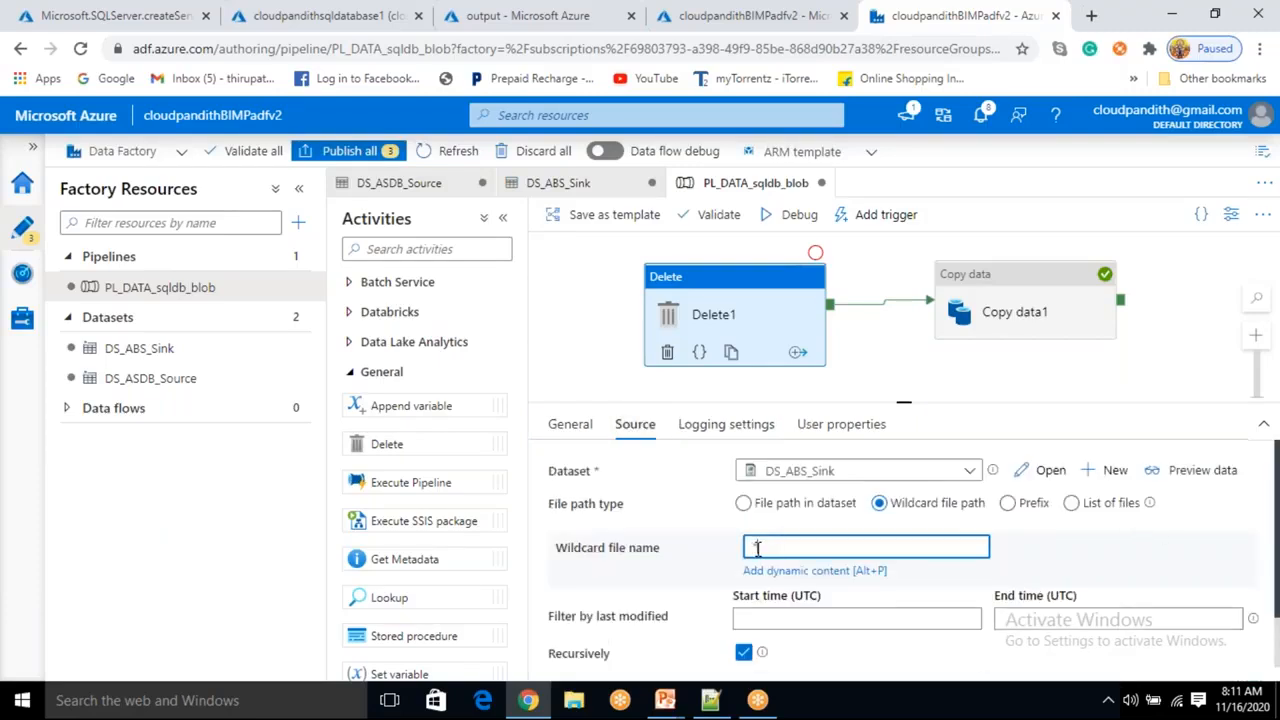
click(1040, 545)
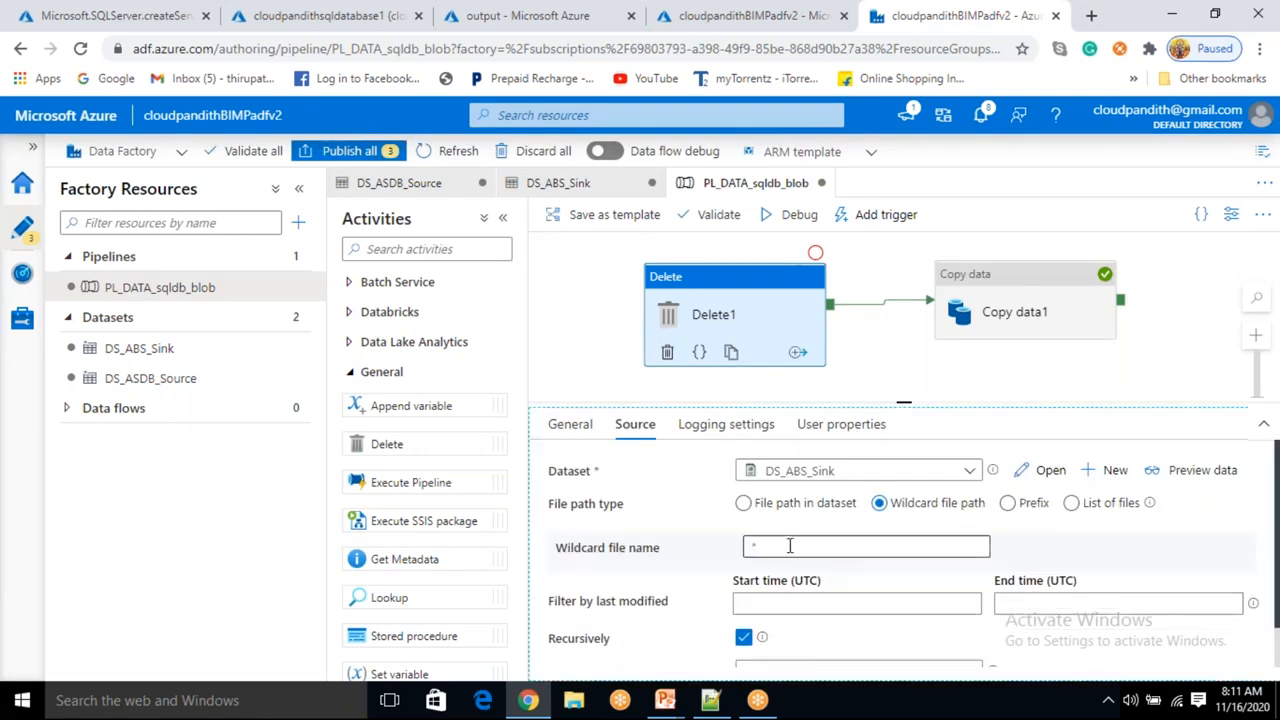
click(752, 545)
click(1045, 548)
click(742, 505)
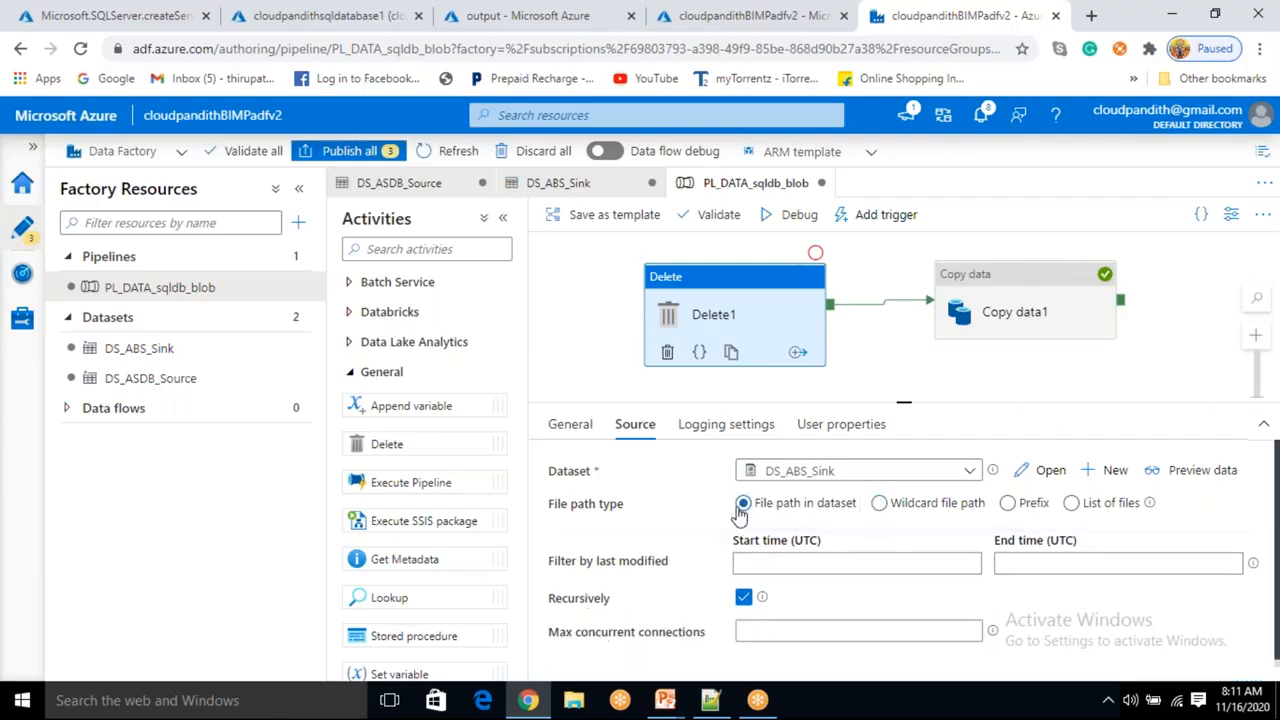
click(1112, 470)
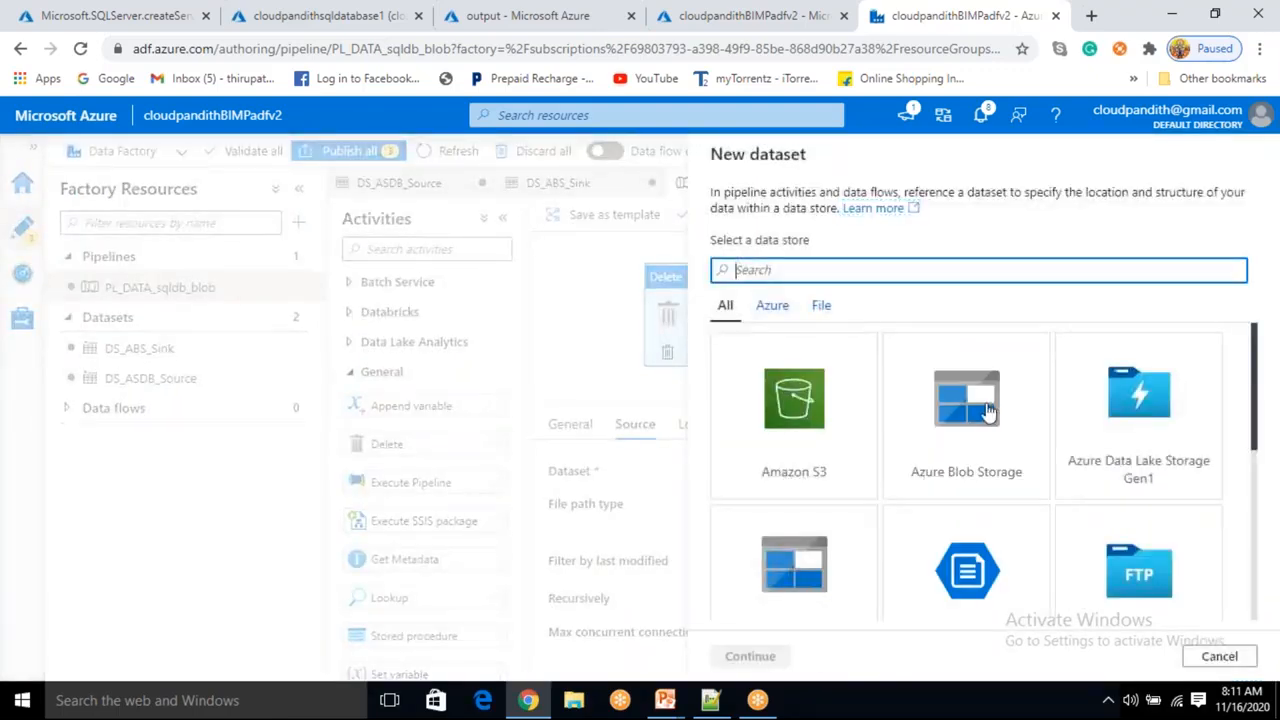
click(955, 465)
click(752, 656)
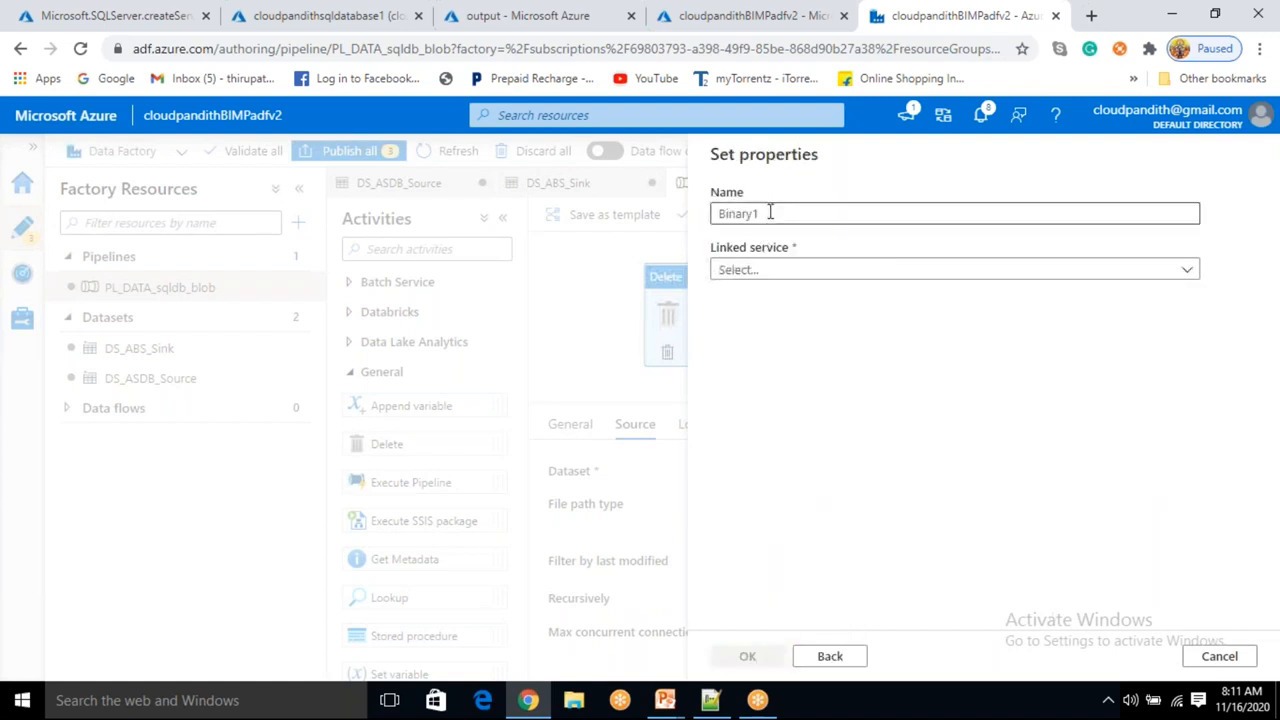
click(1219, 656)
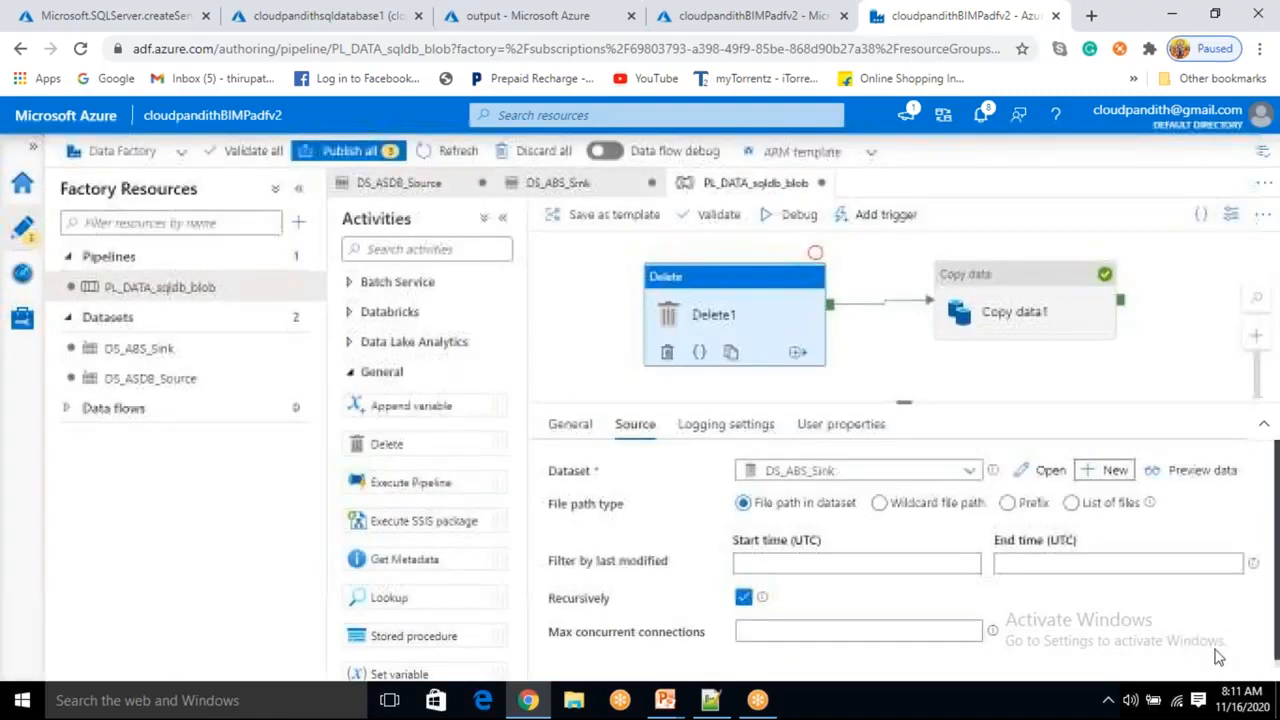
Create a new Azure Blob Storage dataset for the Delete source named DS_ABS_DELETE.
click(1095, 482)
click(1023, 443)
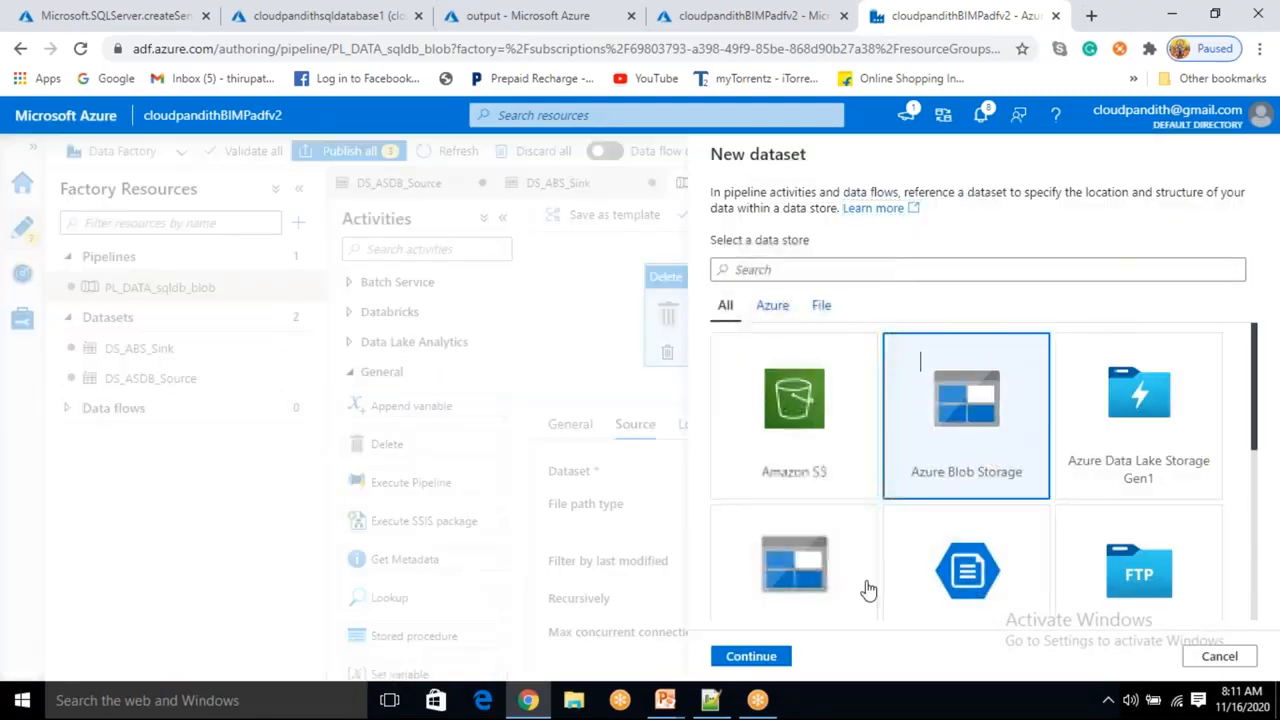
click(776, 658)
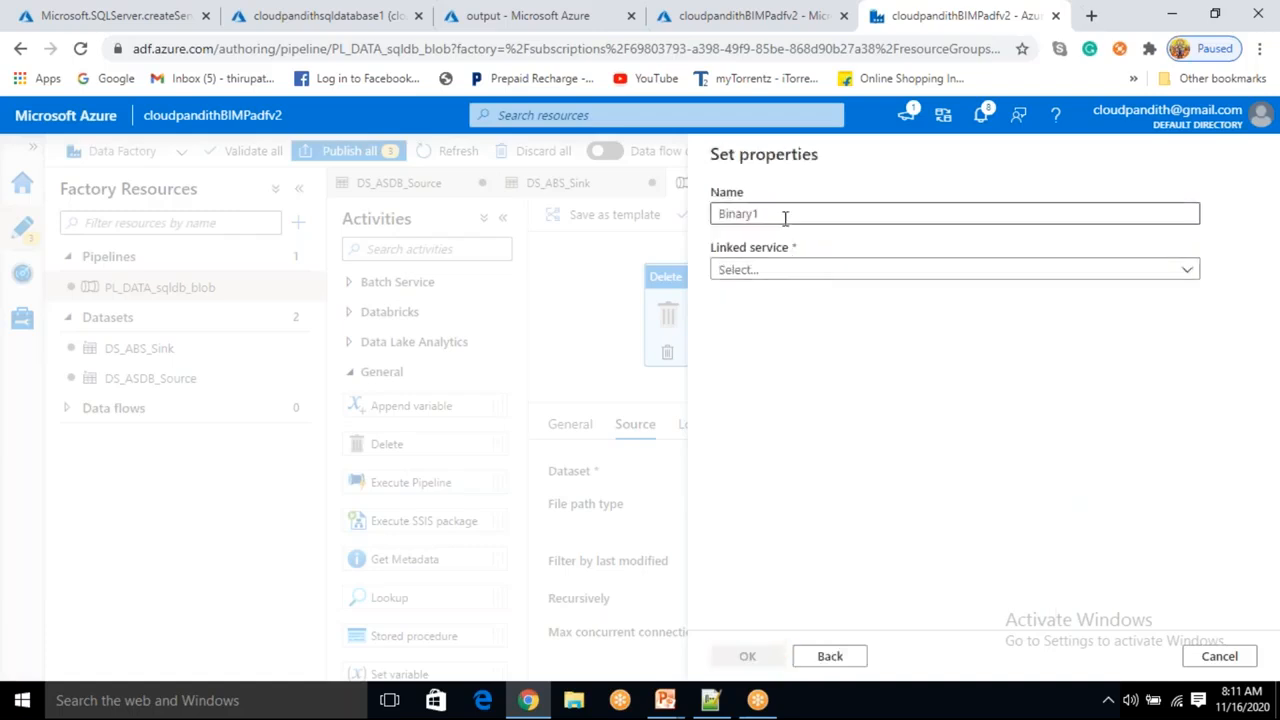
key(BackSpace)
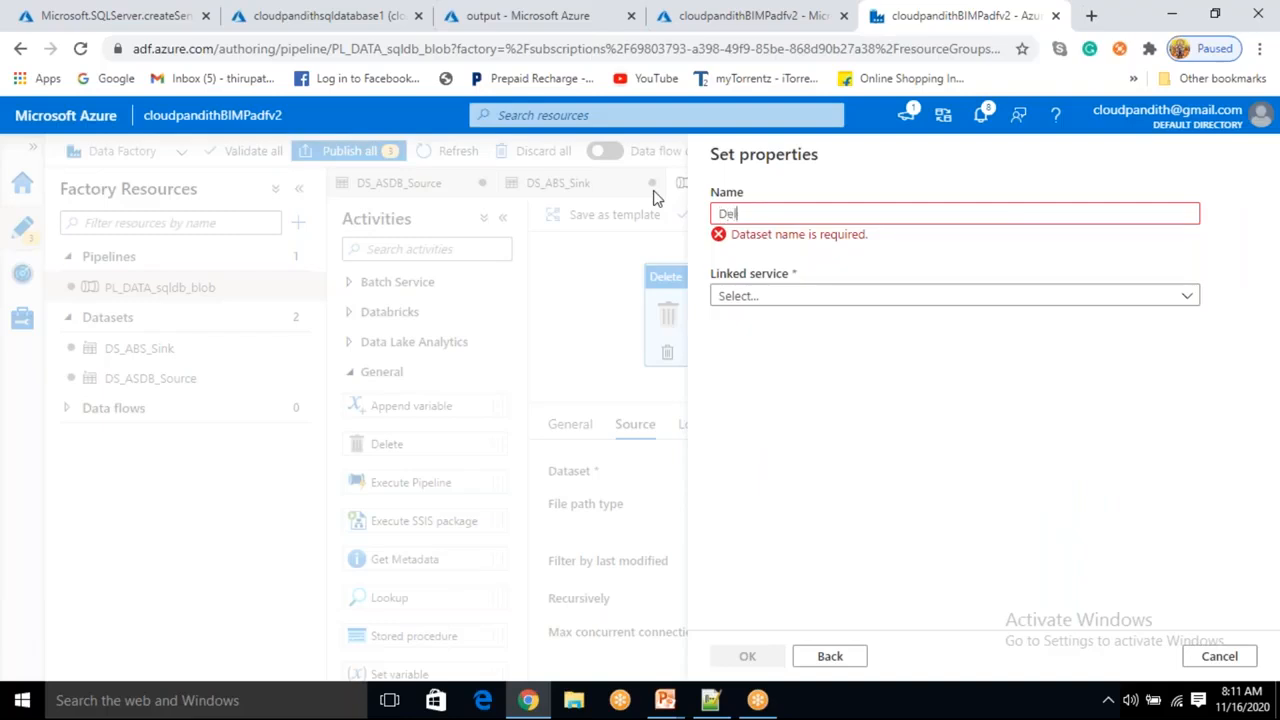
text(D)
key(BackSpace)
text(DS_ABS_DELETE)
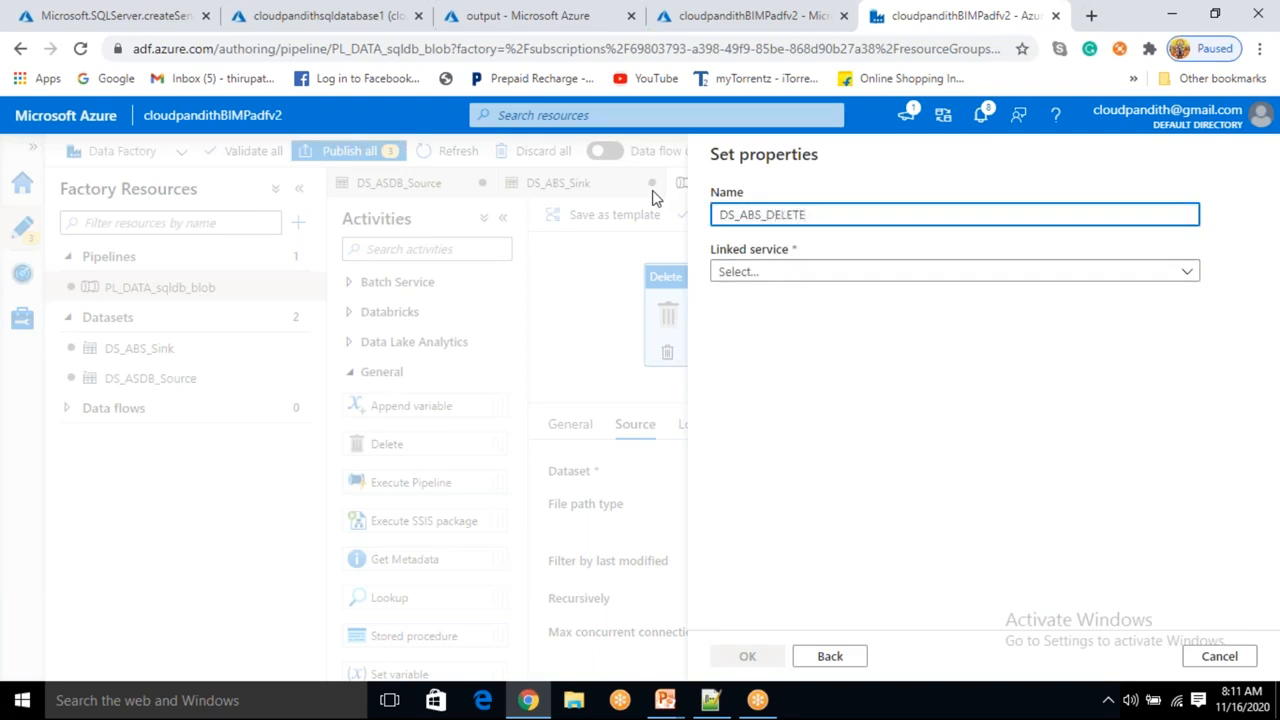
Link the new dataset to LS_ABS, set its file path to the output container, and confirm it.
click(988, 275)
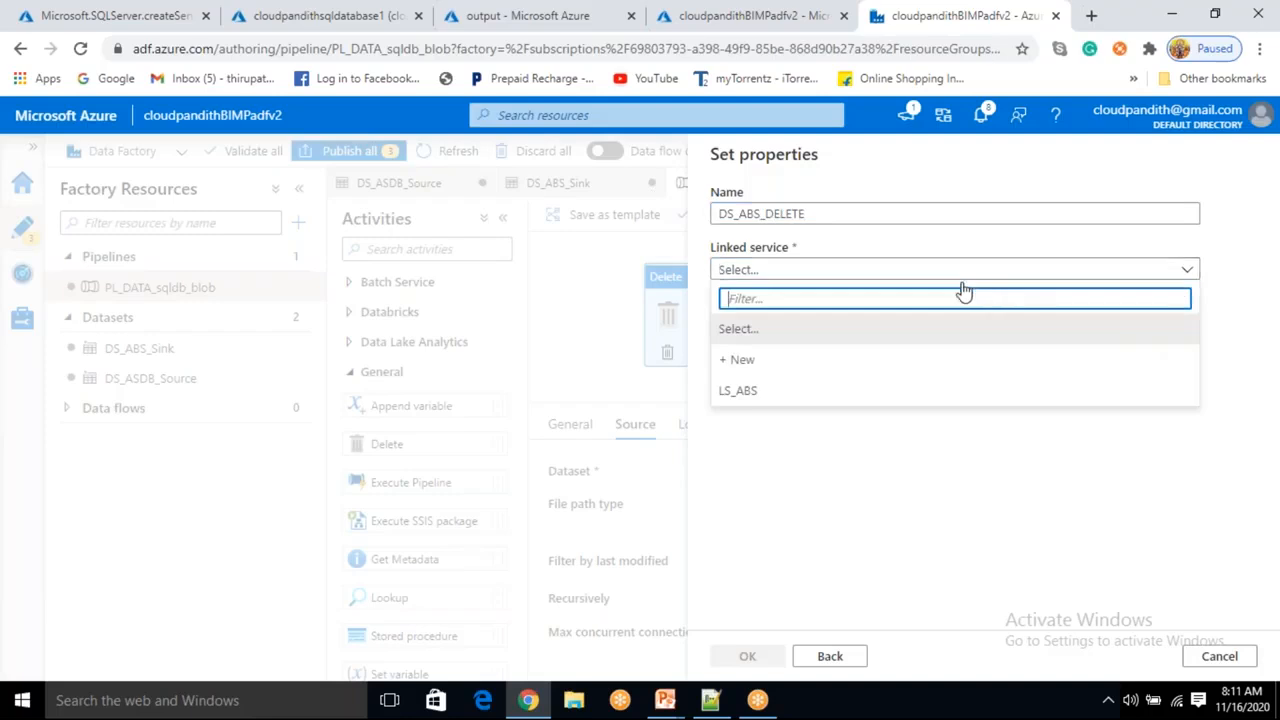
click(750, 390)
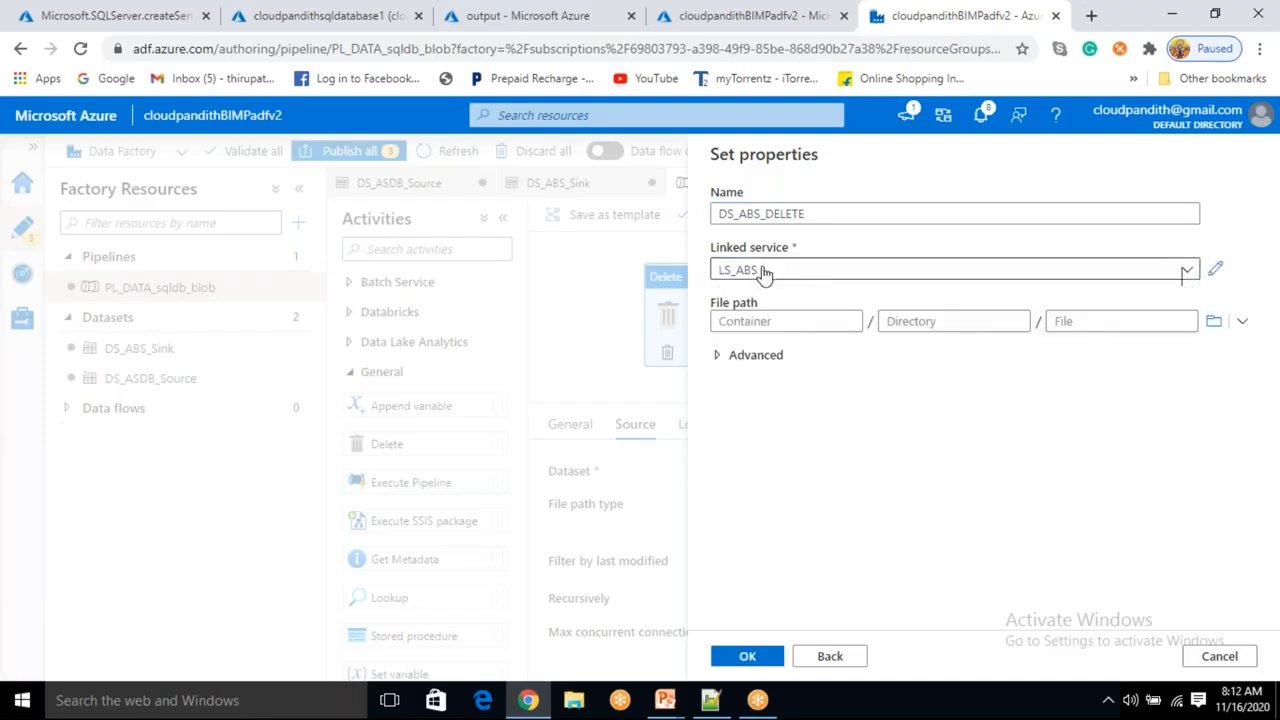
click(1213, 321)
click(803, 272)
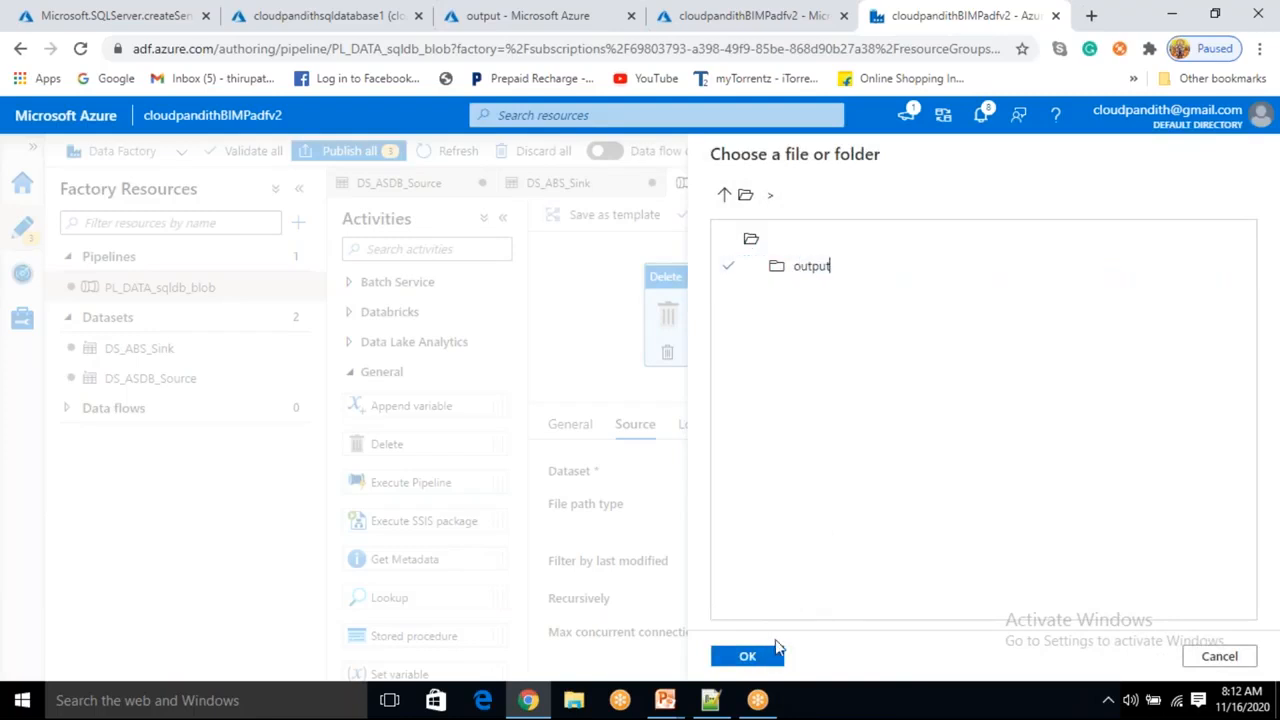
click(747, 660)
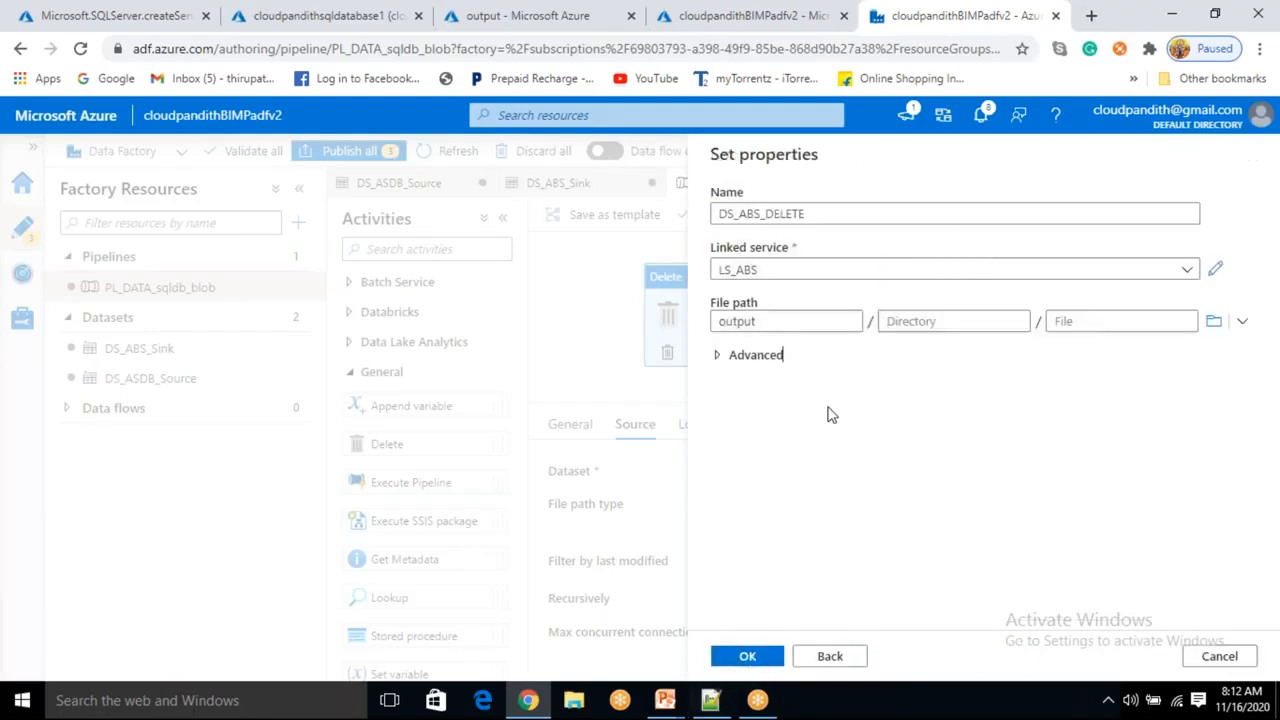
click(757, 657)
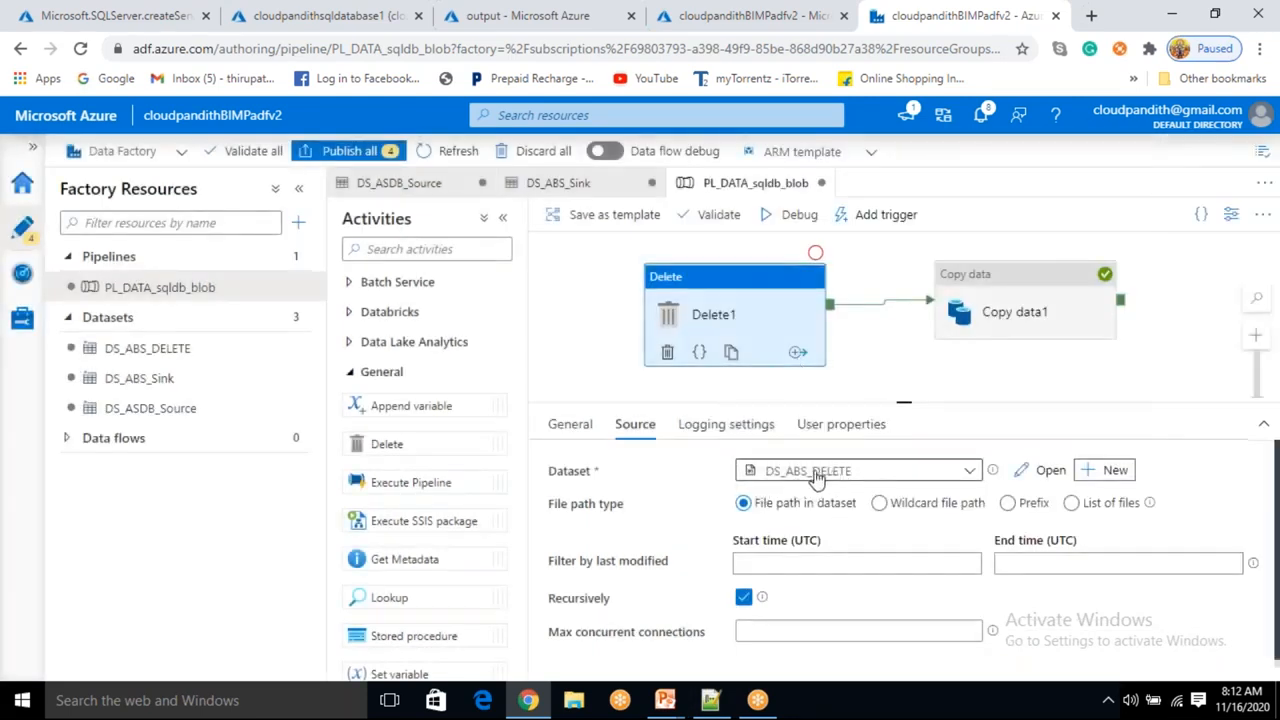
Switch the Delete source's file path type to Wildcard file path with wildcard file name *.
click(879, 503)
click(872, 547)
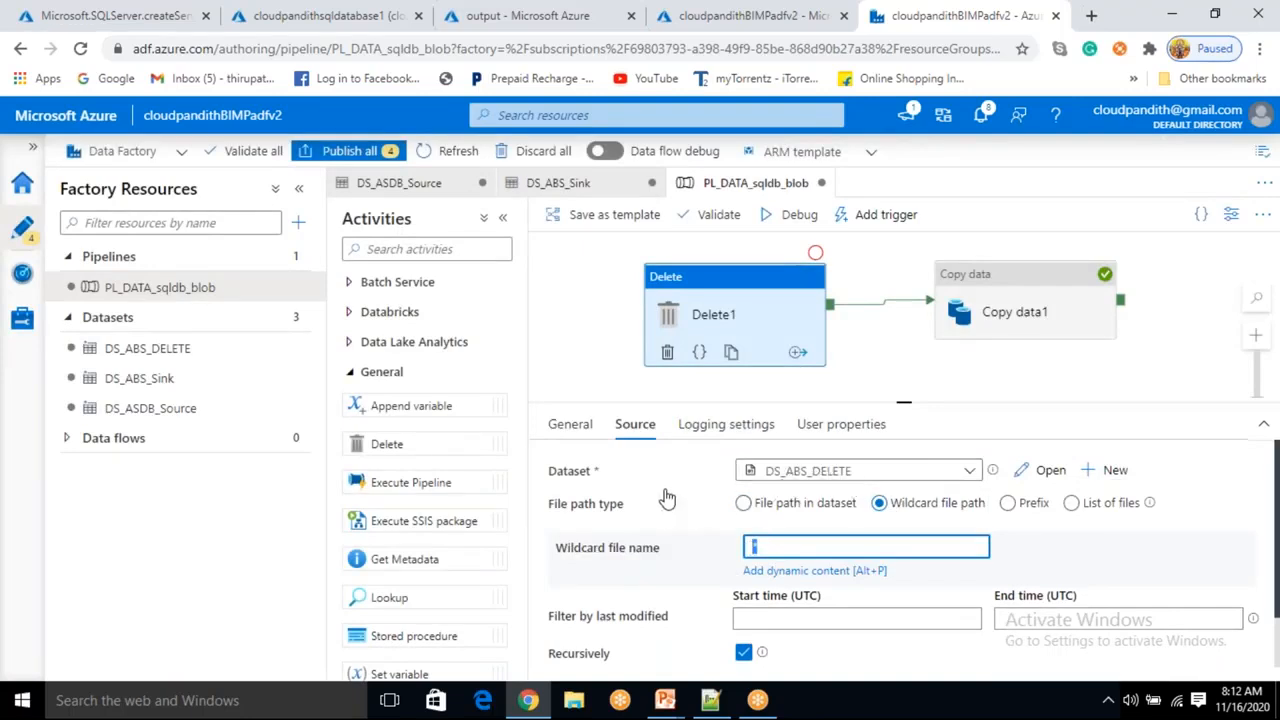
click(1206, 486)
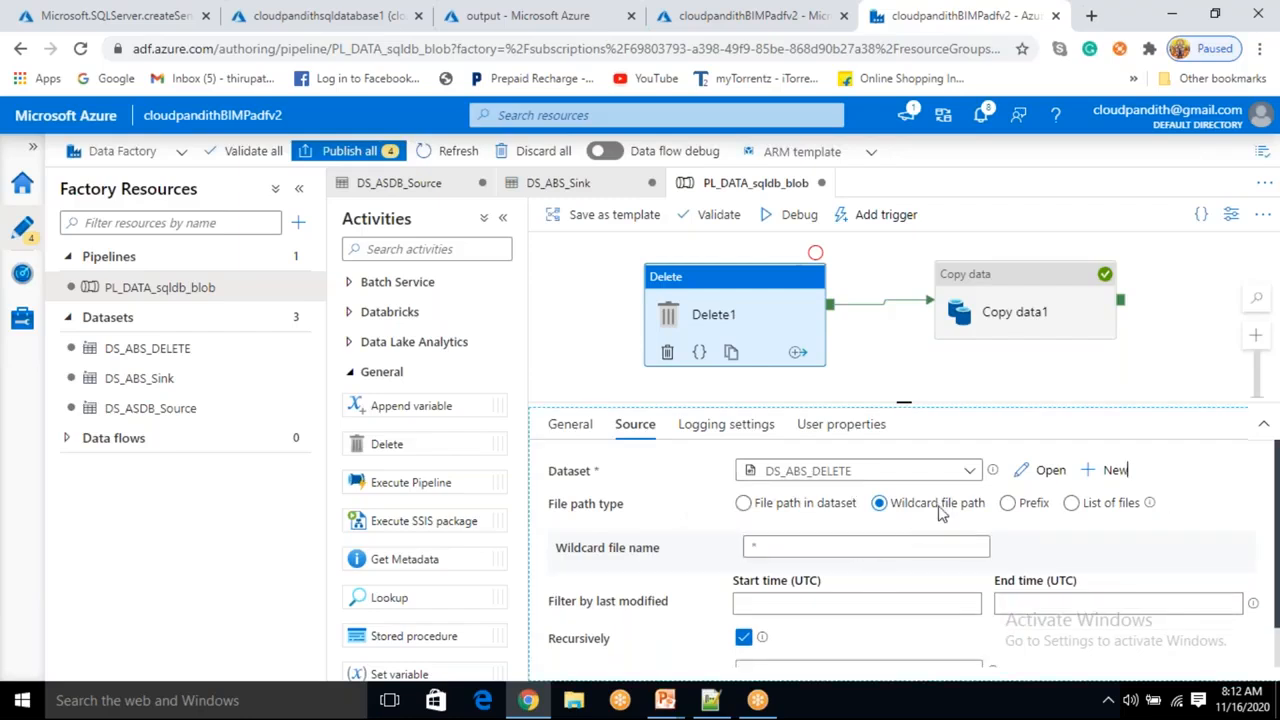
drag(788, 548, 747, 552)
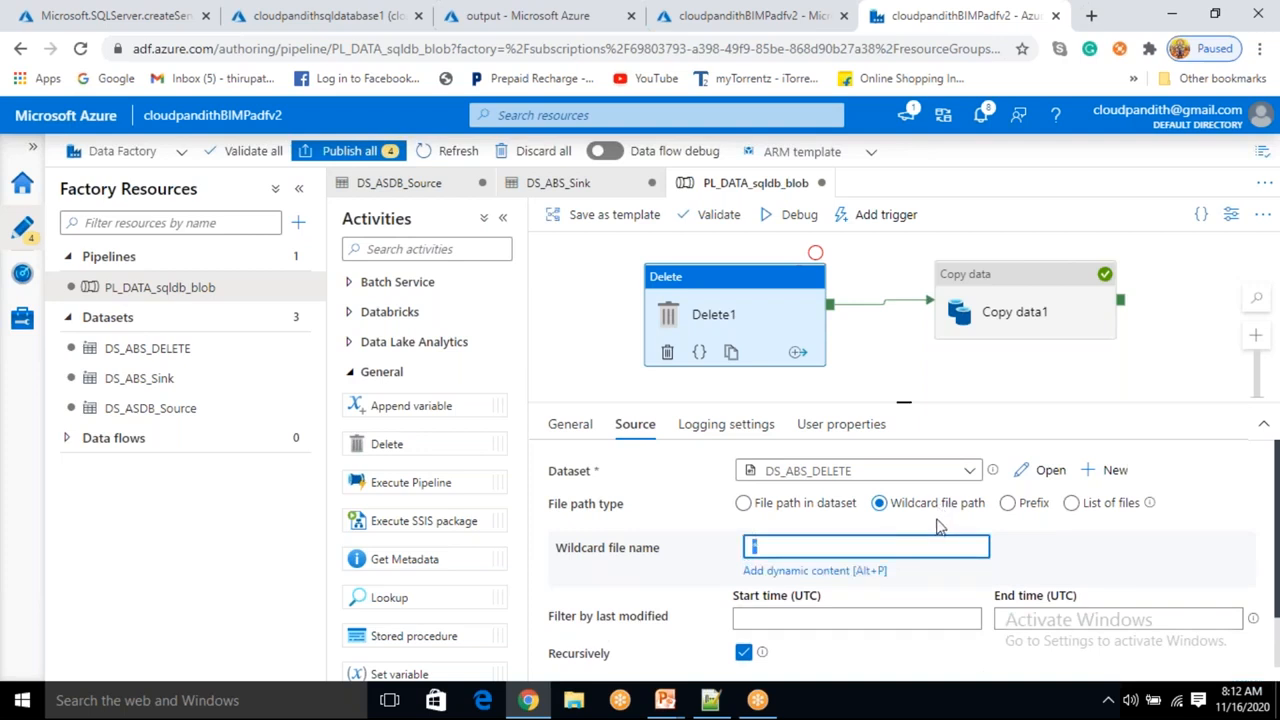
Debug the pipeline and refresh the run output.
click(805, 225)
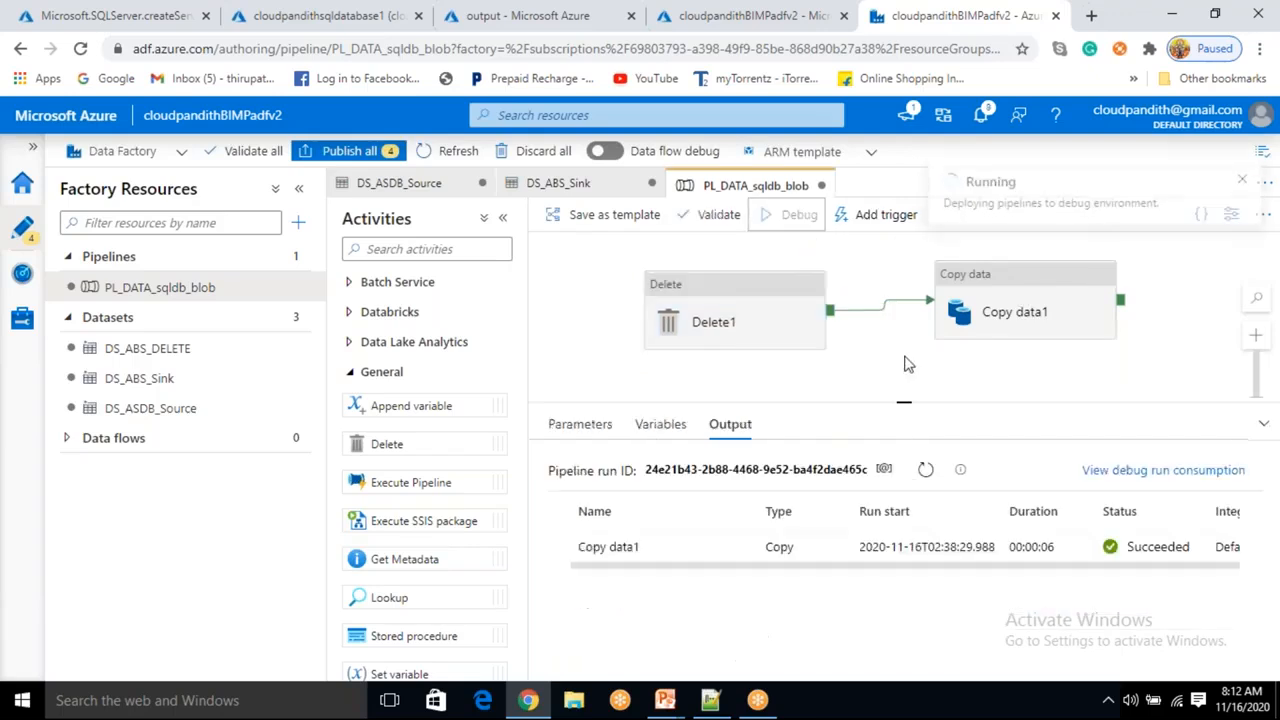
click(924, 470)
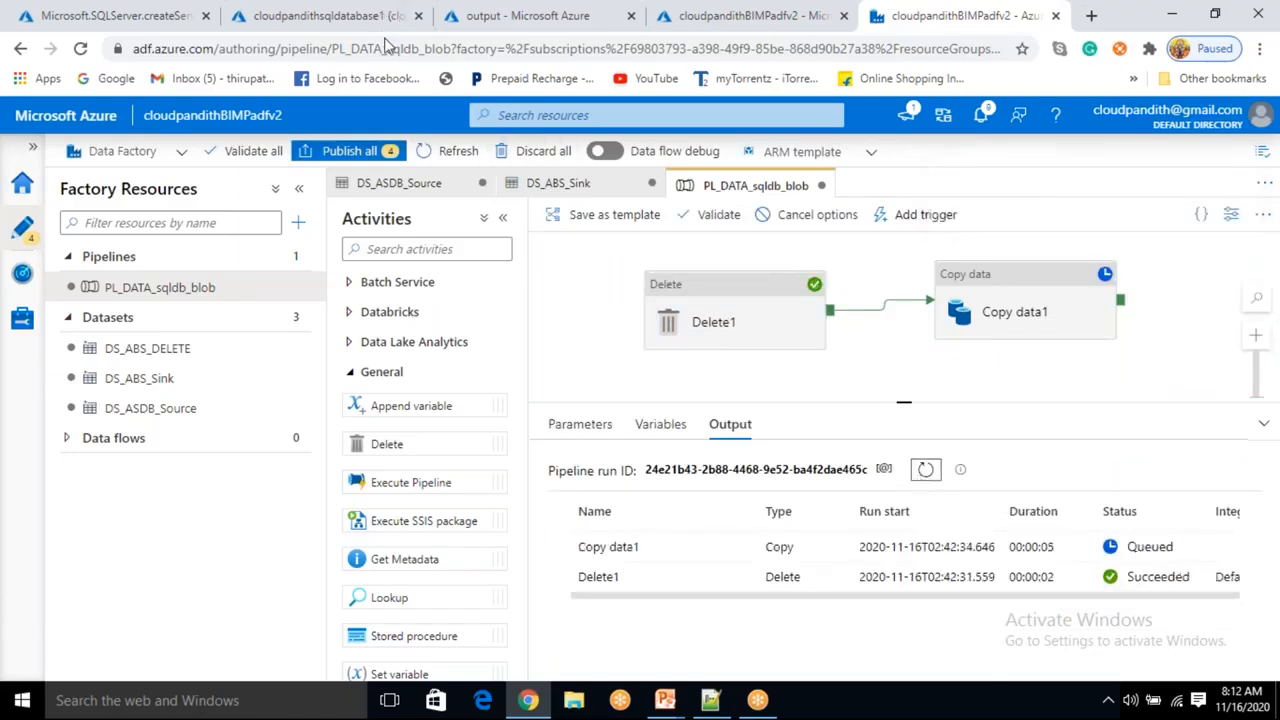
Inspect the output blob container and the contents of cloudpandith.csv in the storage account.
click(528, 15)
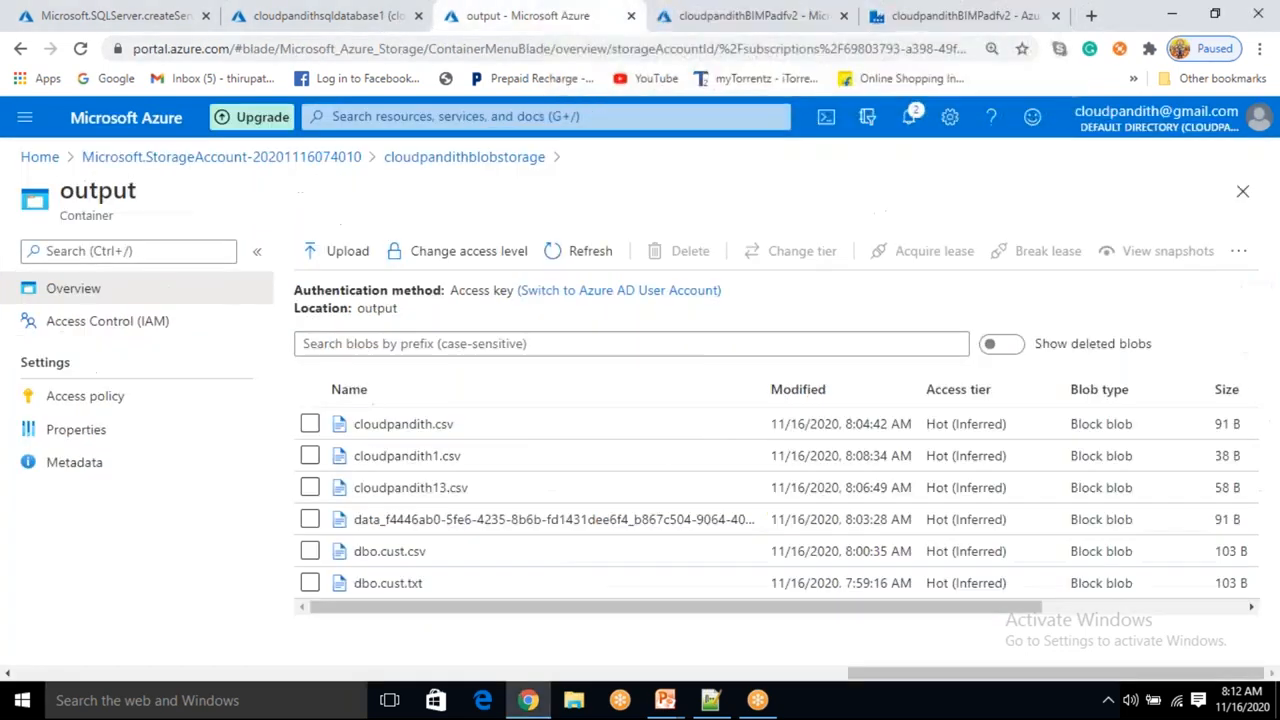
click(588, 252)
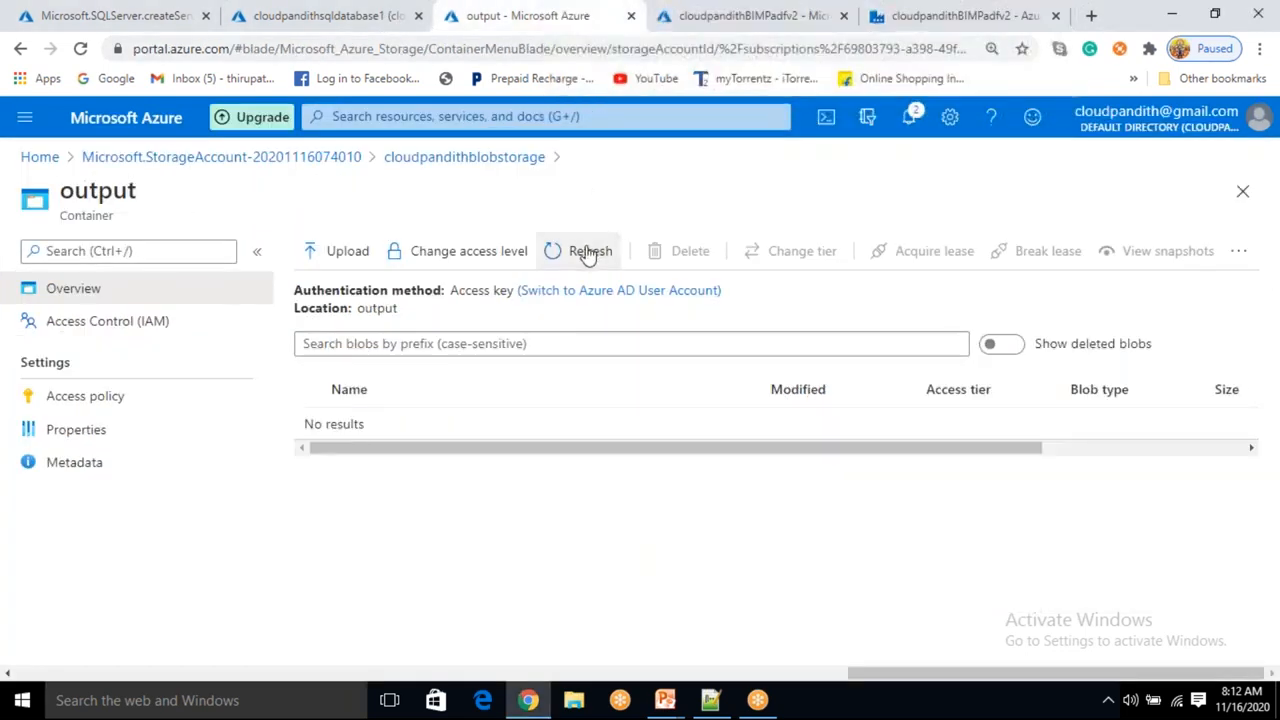
click(588, 252)
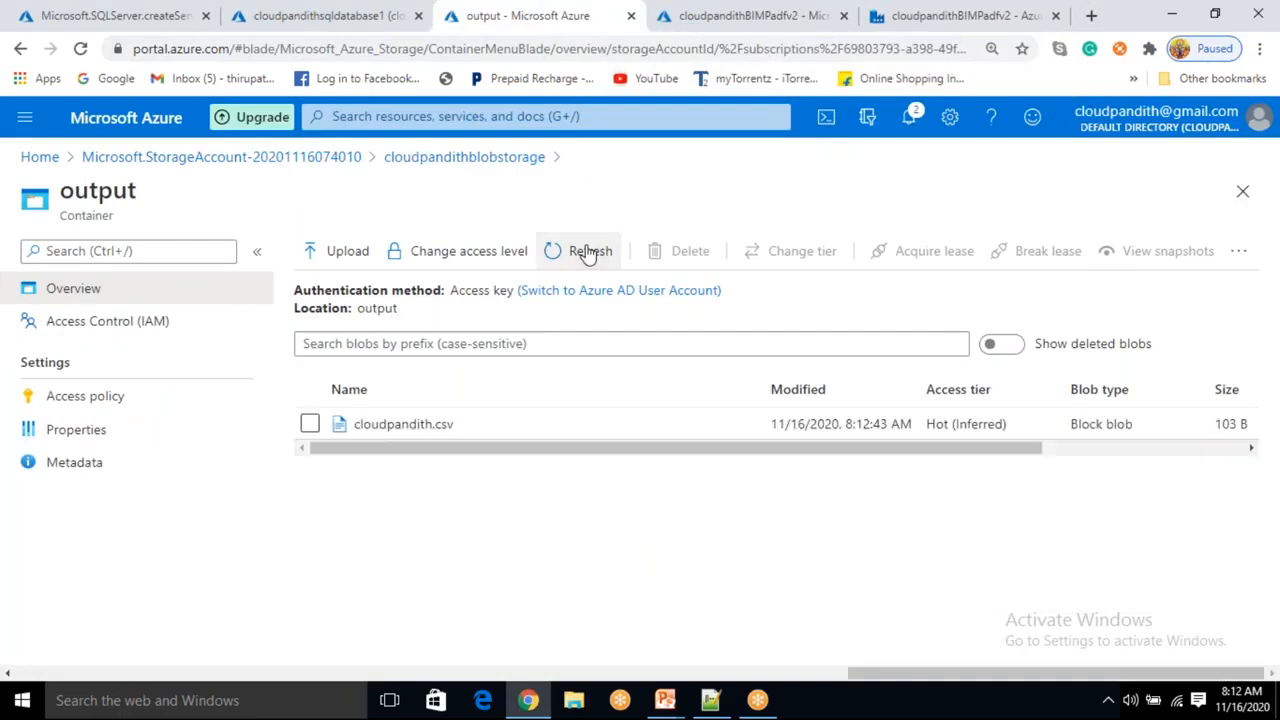
click(462, 437)
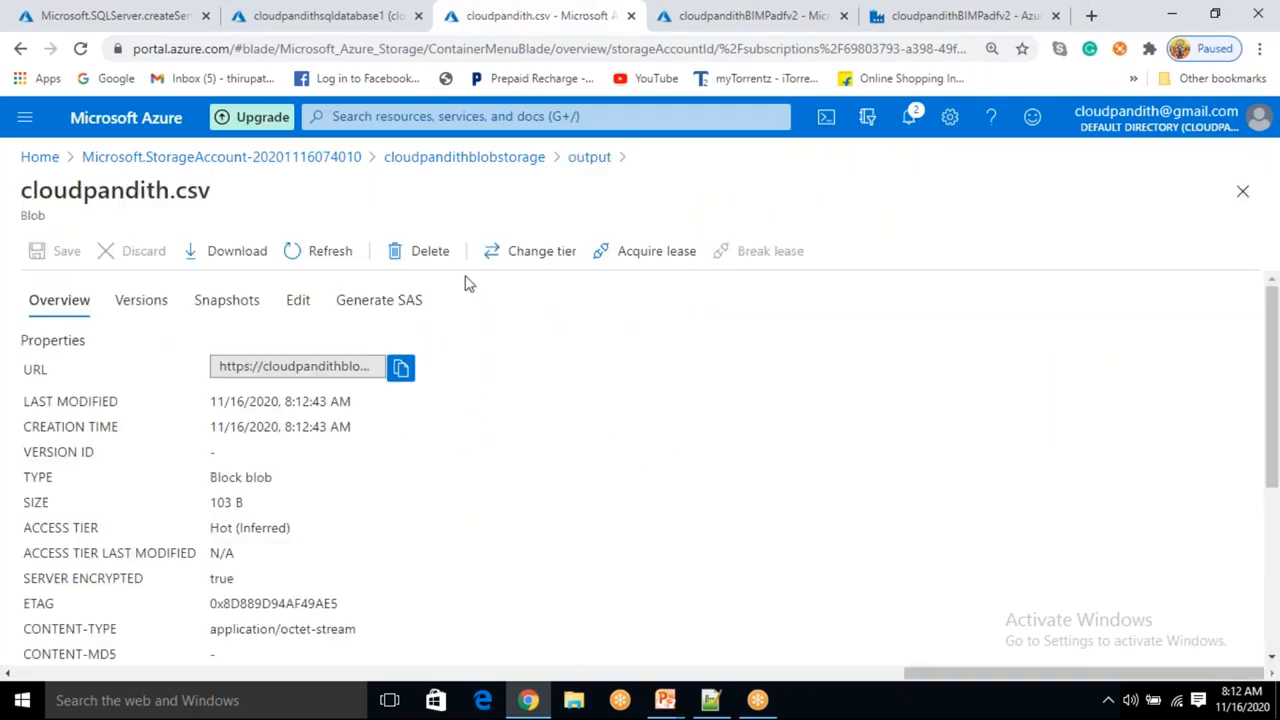
double_click(302, 299)
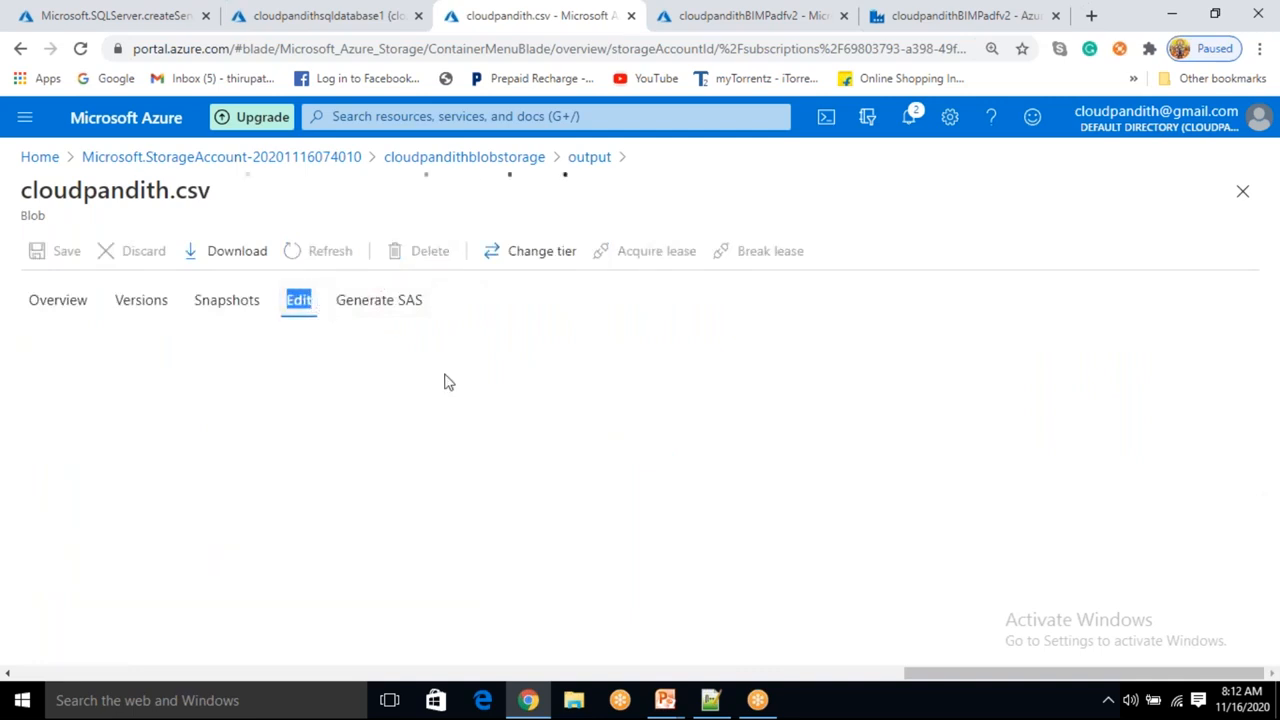
drag(354, 424, 85, 368)
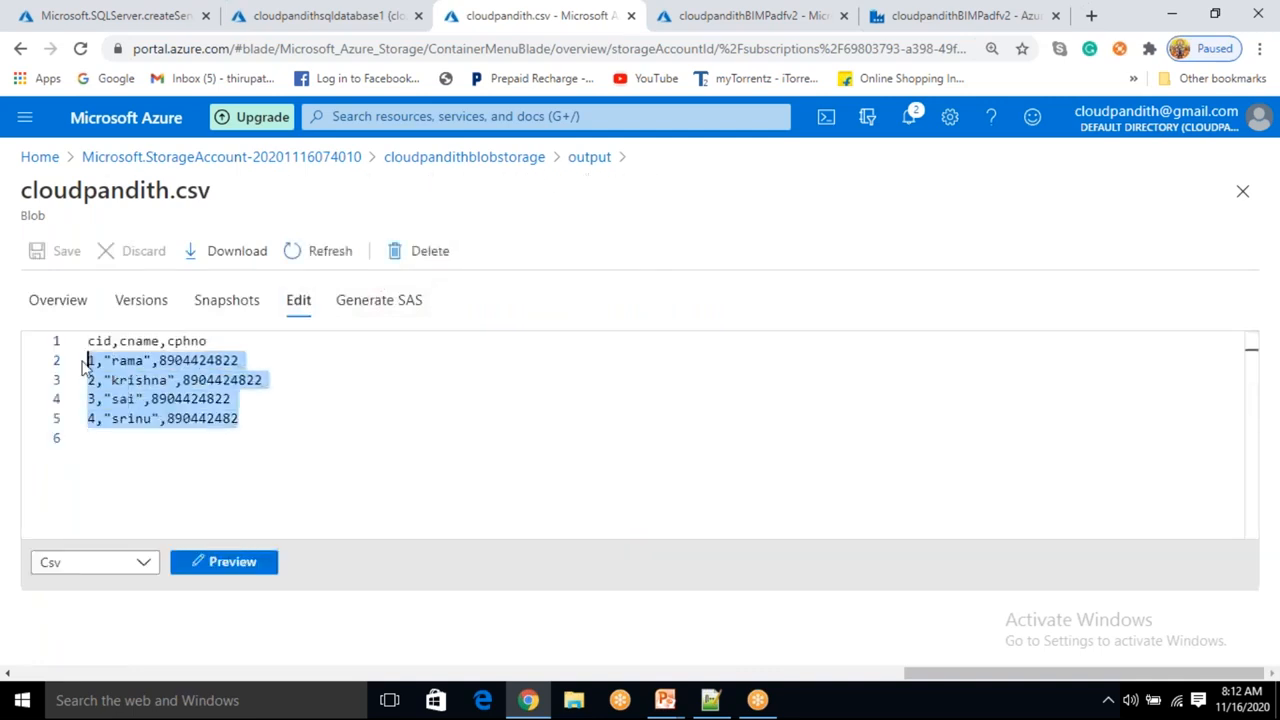
click(297, 421)
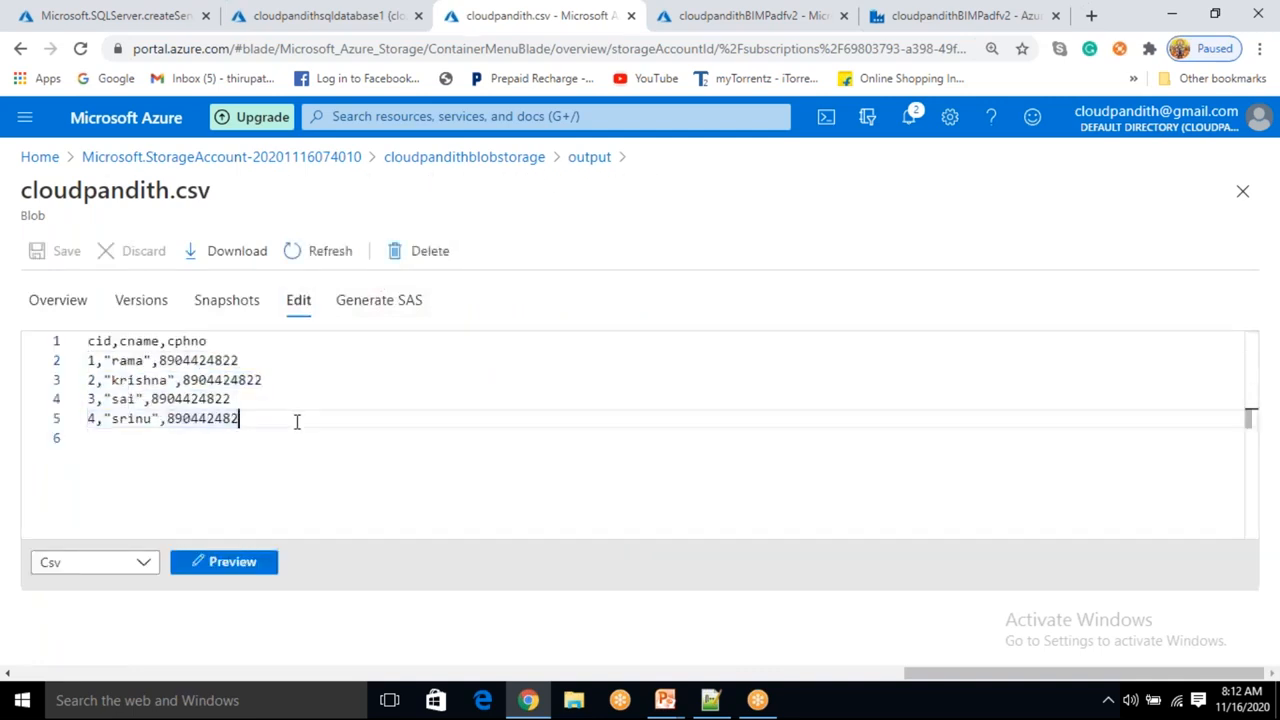
click(581, 160)
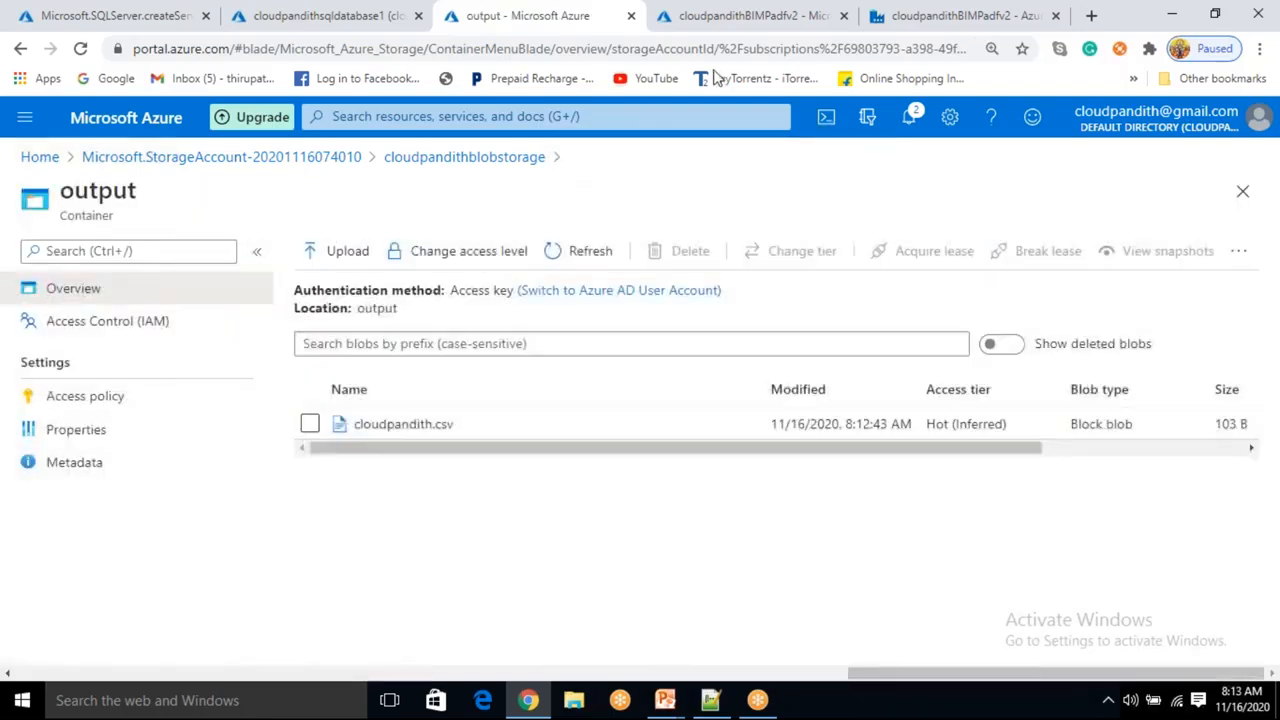
Set a Debug Until breakpoint on the Delete activity and debug the pipeline again.
click(880, 28)
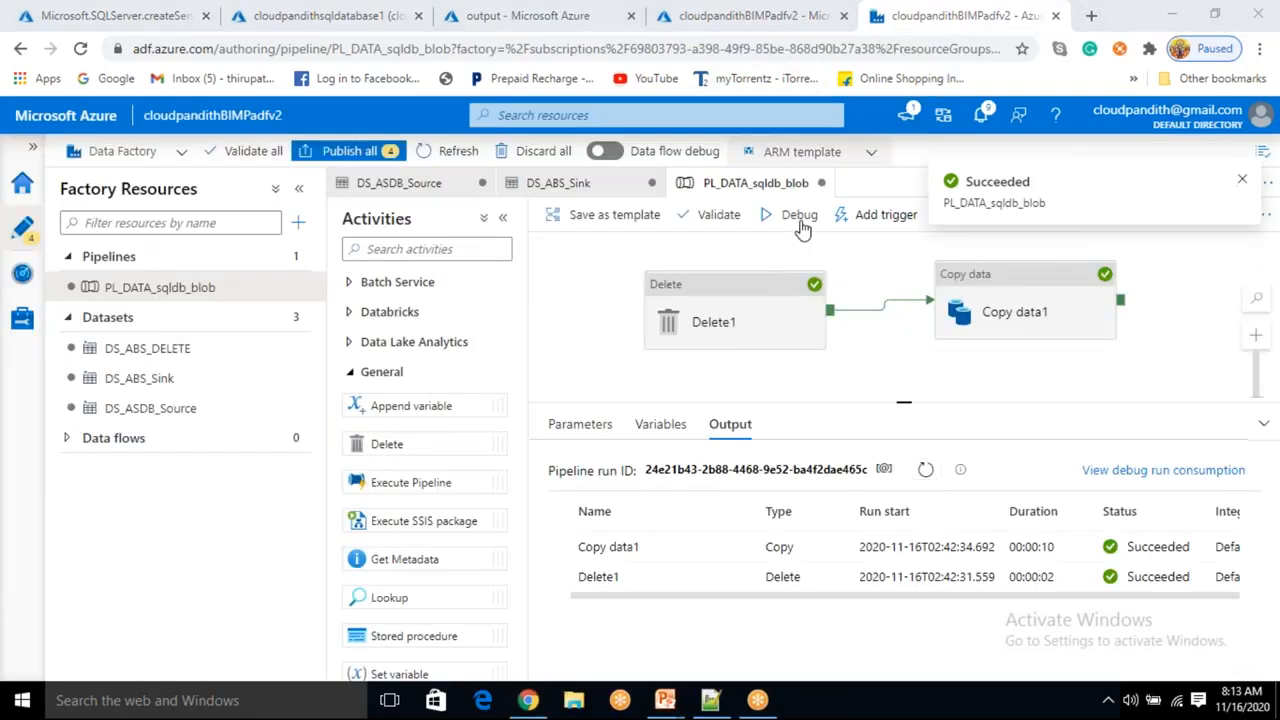
click(812, 284)
click(815, 255)
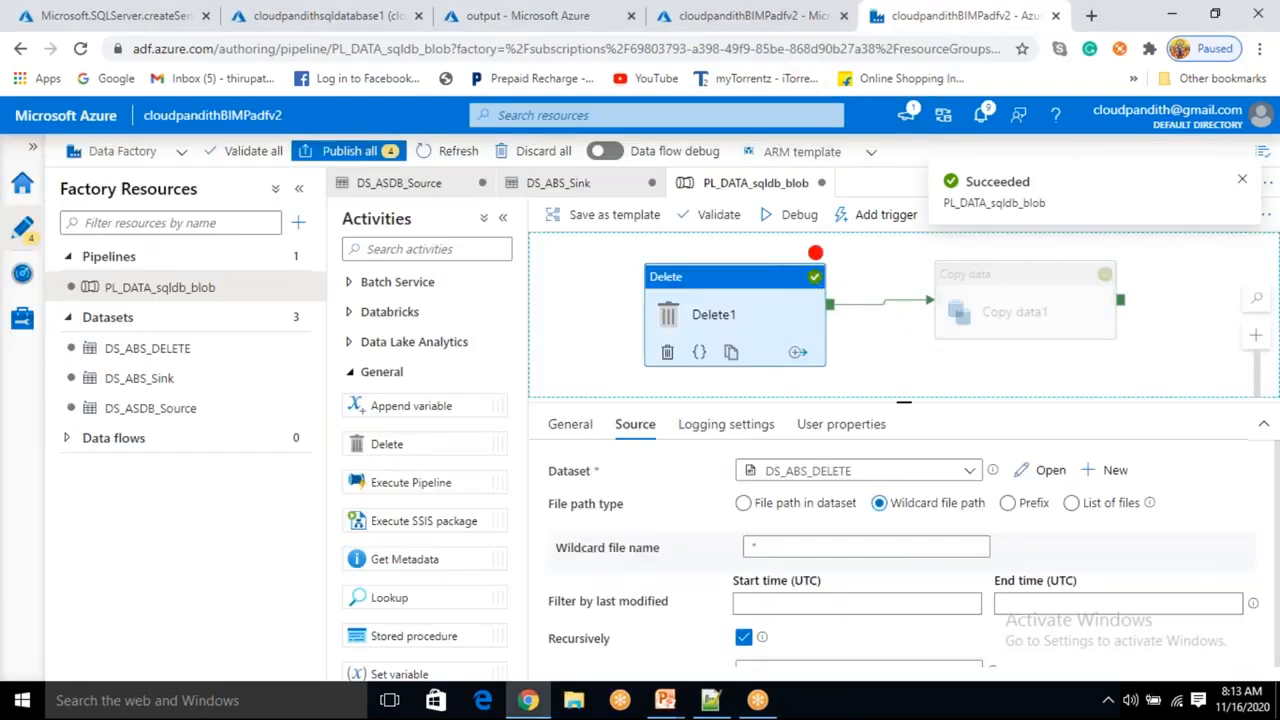
click(800, 216)
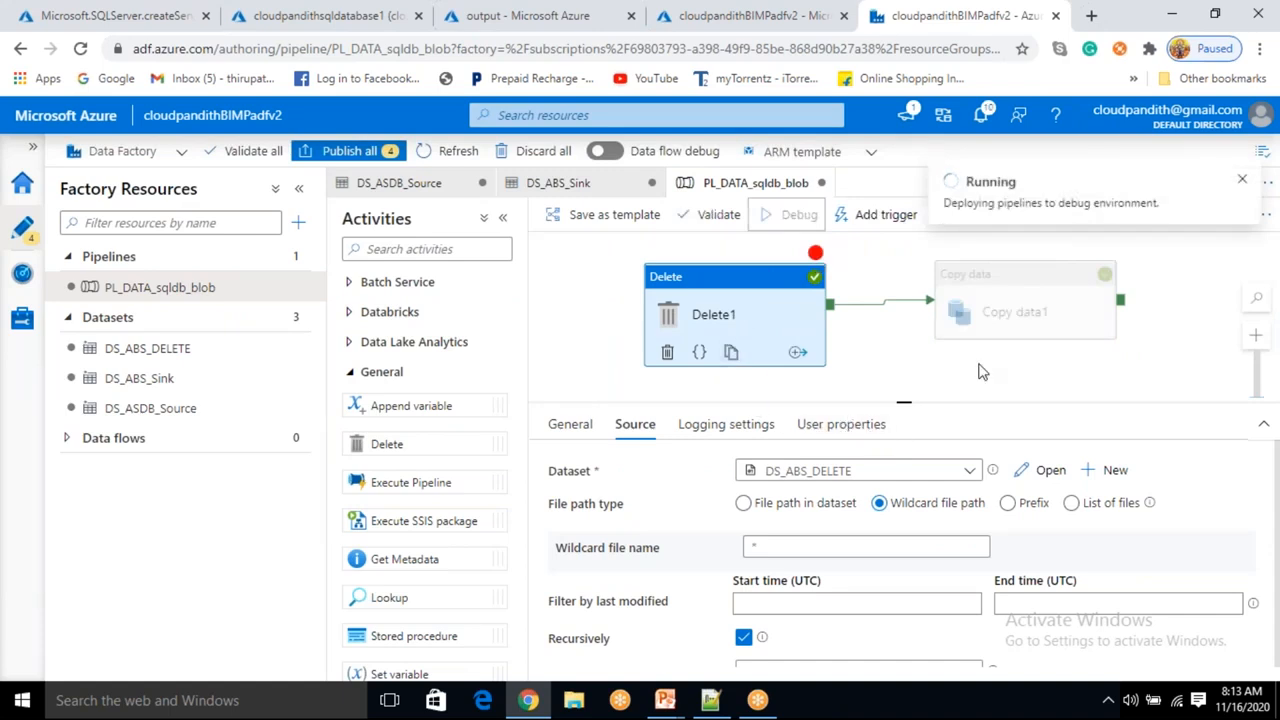
click(929, 479)
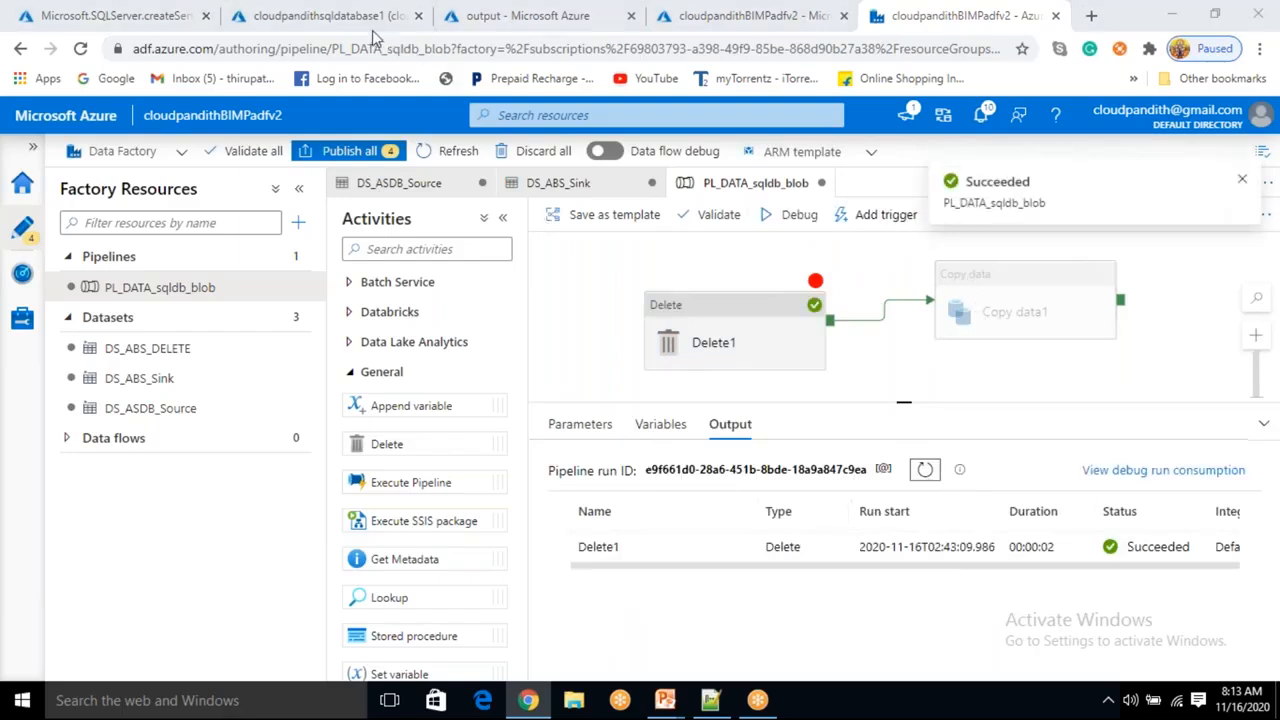
Refresh the output container in the storage account to check its files.
click(526, 16)
click(587, 256)
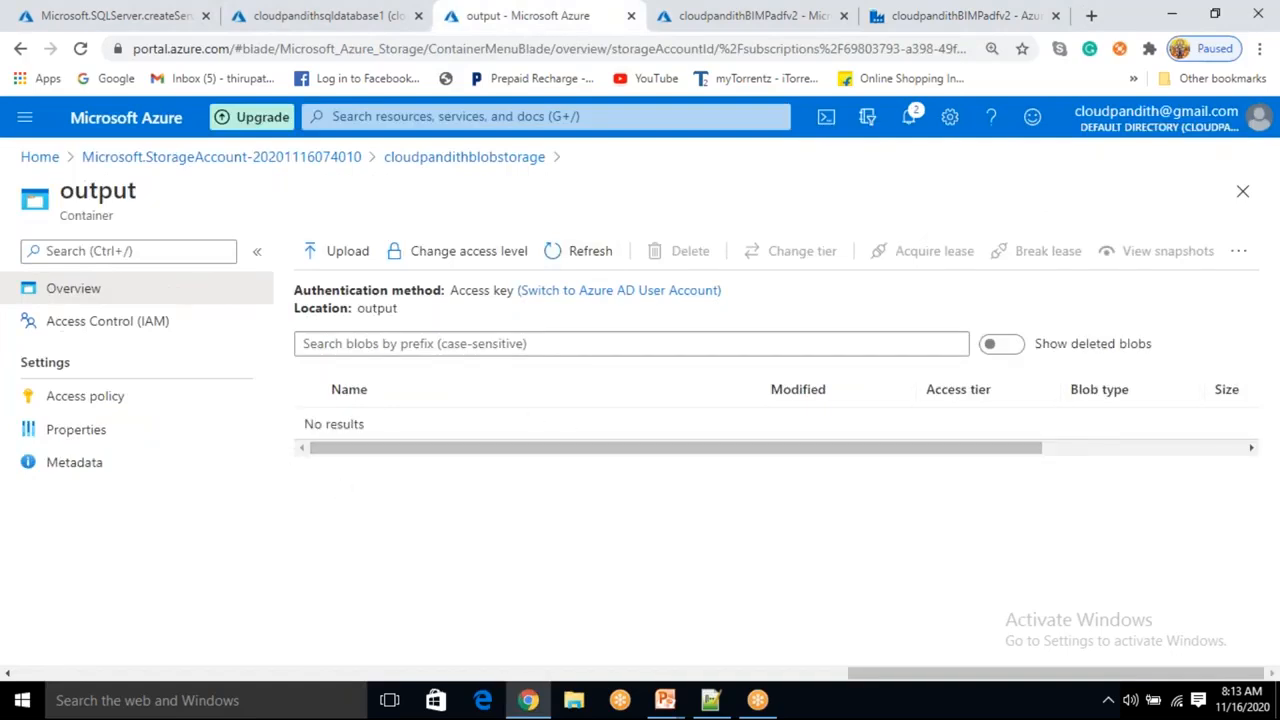
click(893, 22)
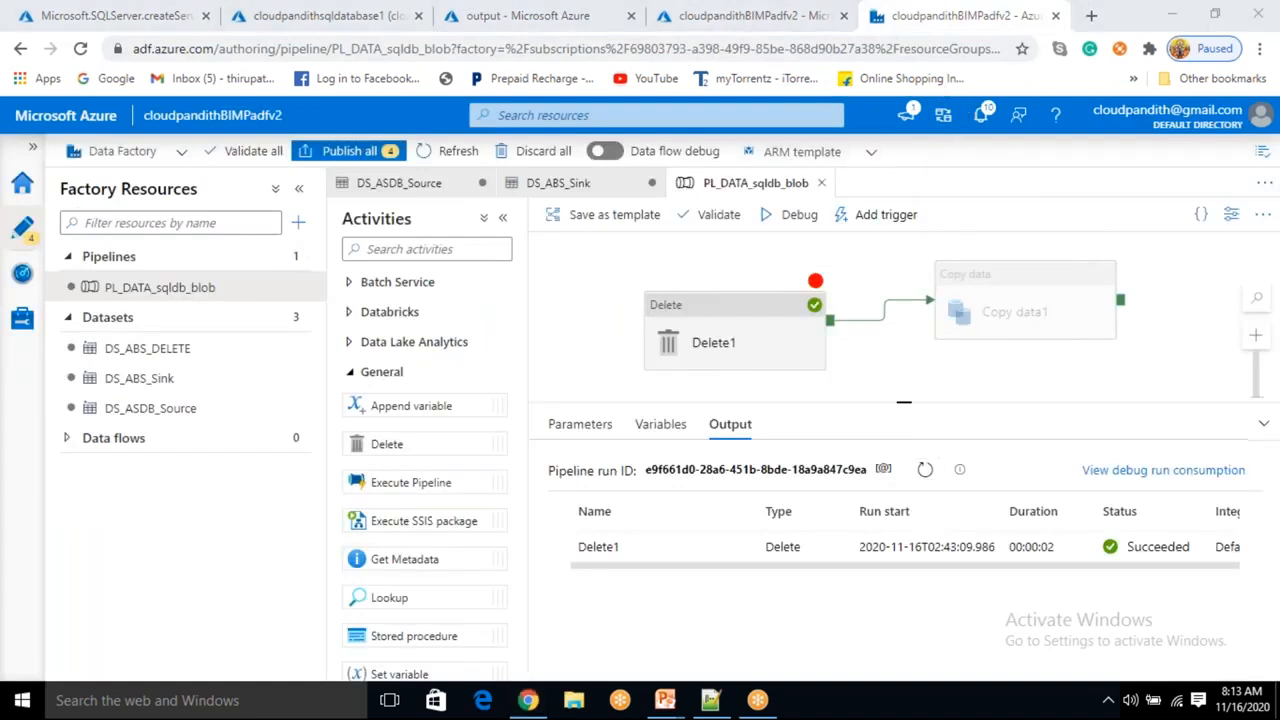
Remove the Debug Until breakpoint from the Delete activity.
click(814, 290)
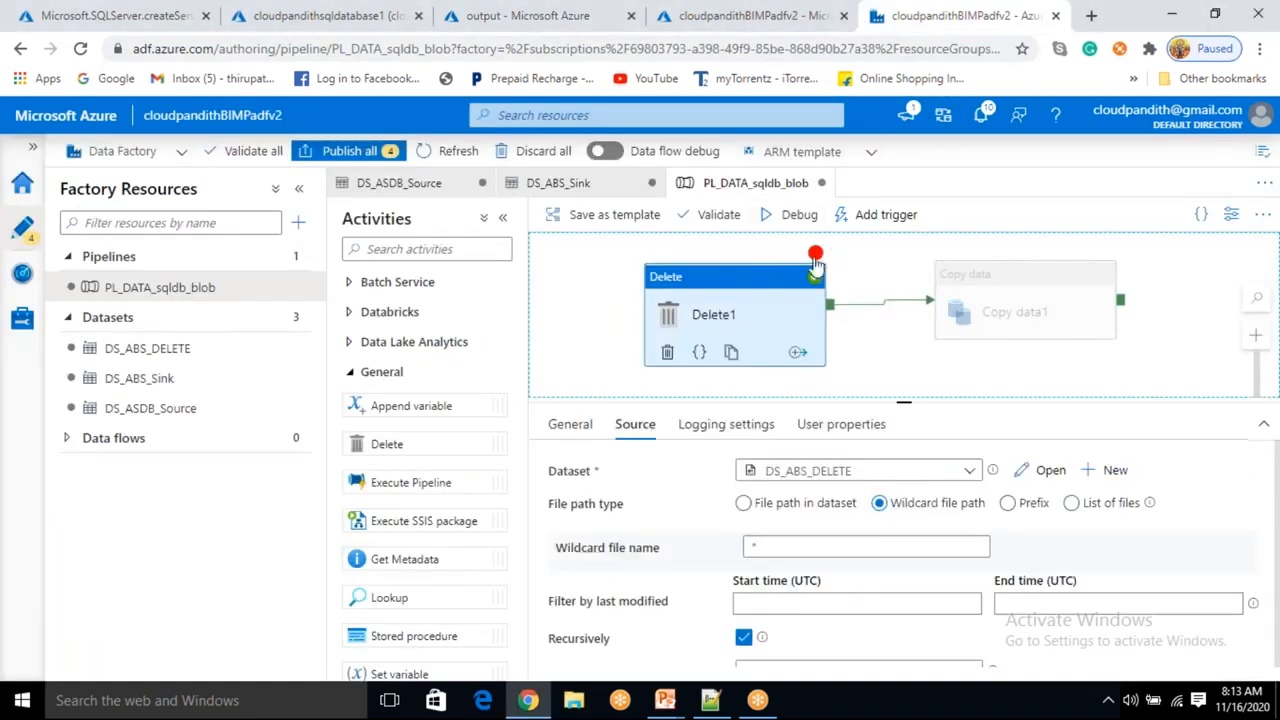
drag(815, 262, 815, 262)
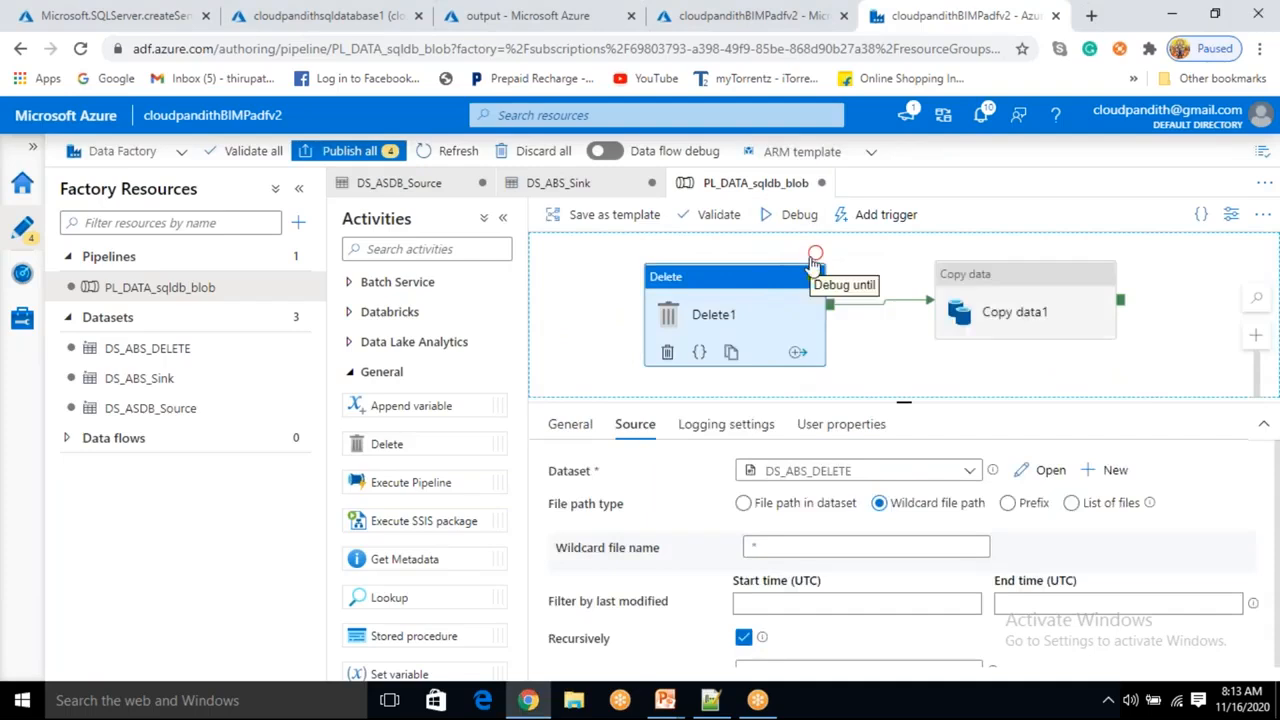
click(898, 306)
click(735, 336)
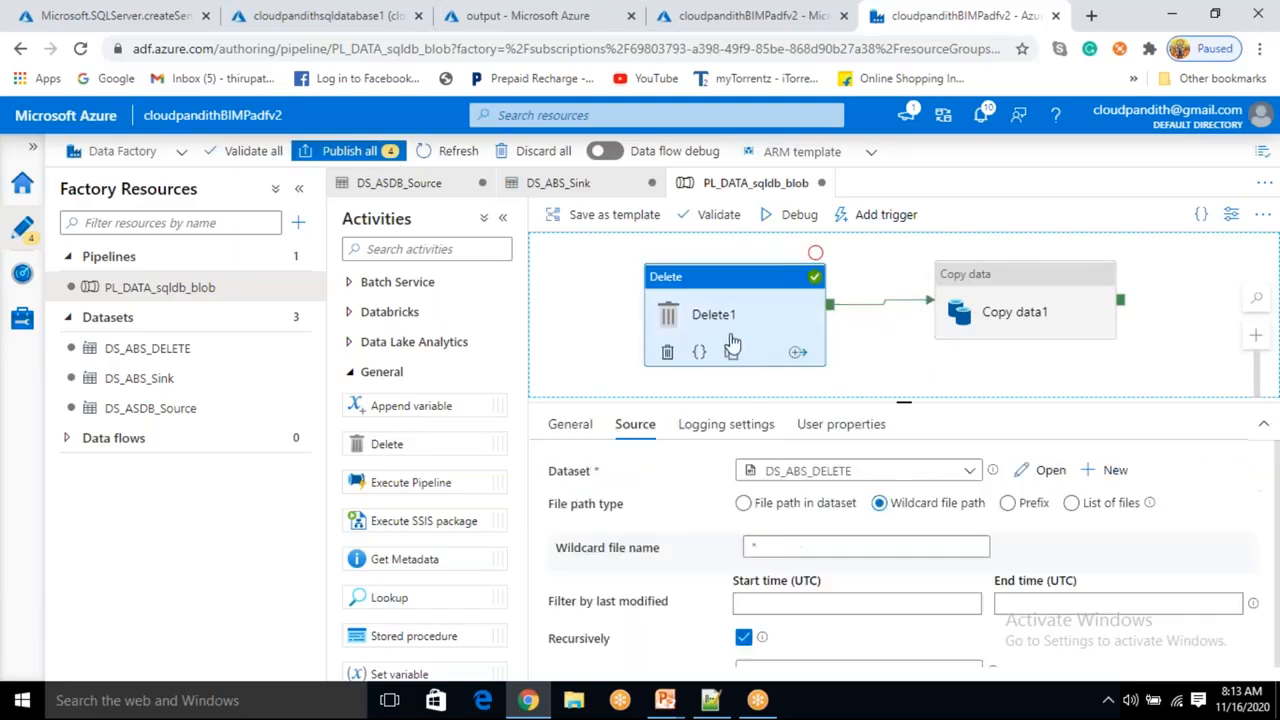
click(670, 353)
drag(994, 309, 765, 317)
mouse_move(699, 694)
click(720, 630)
click(690, 481)
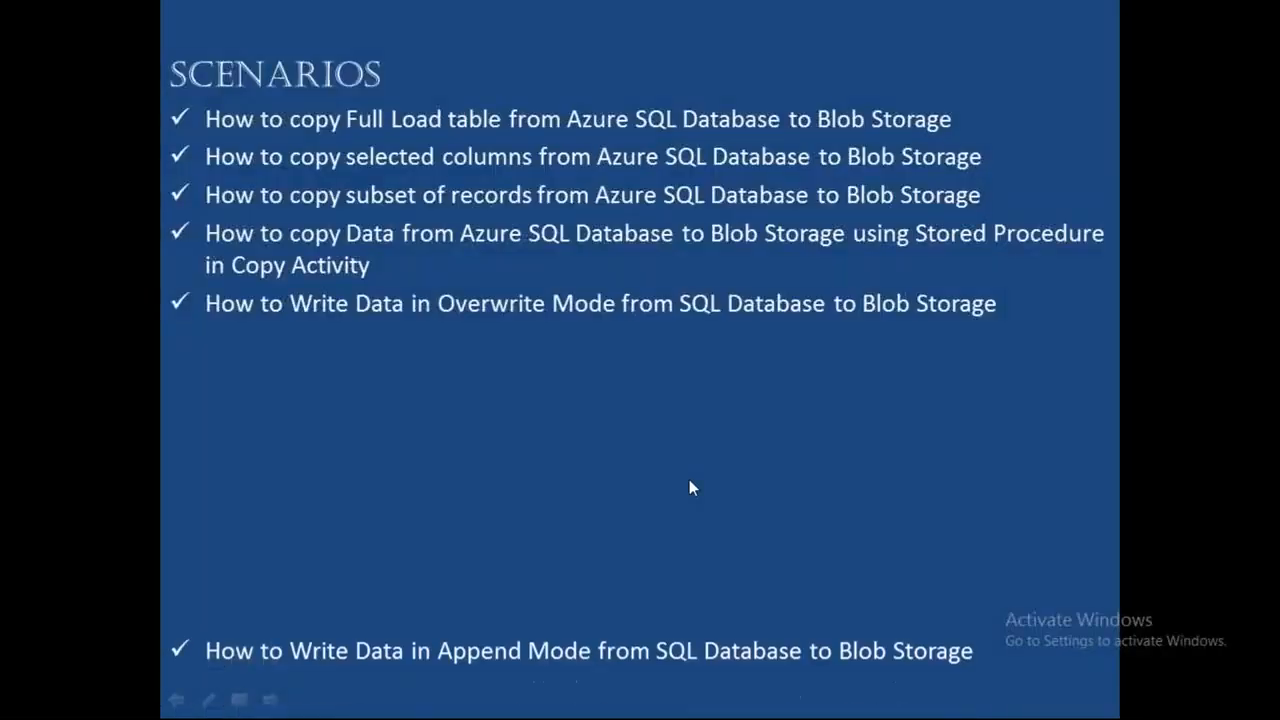